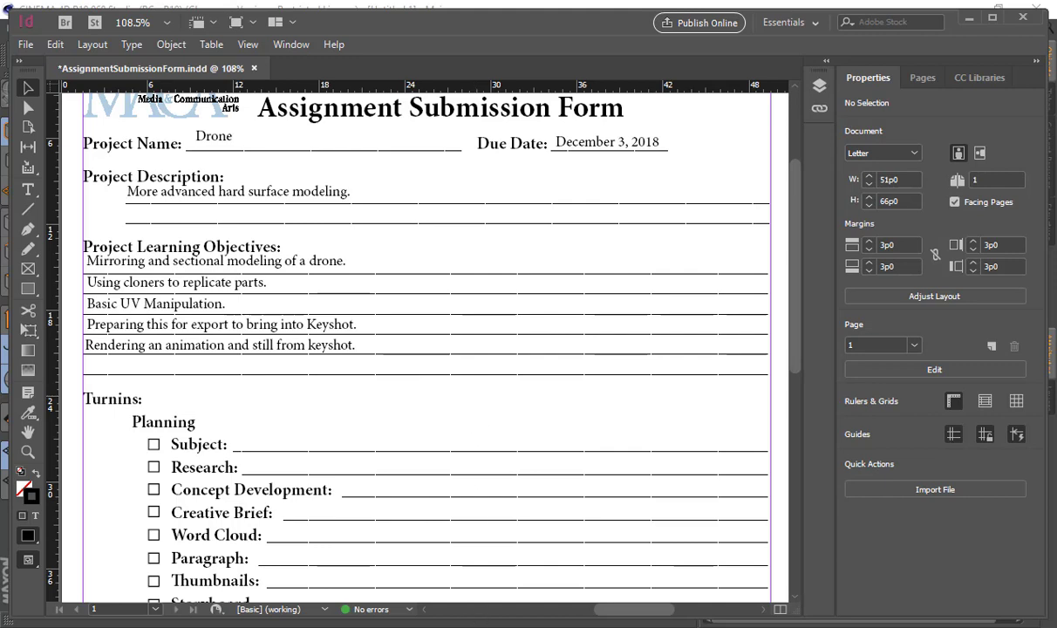
Switch to Chrome, search Google for keyshot and show the image results.
{"action": "left_click", "coordinate": [467, 626]}
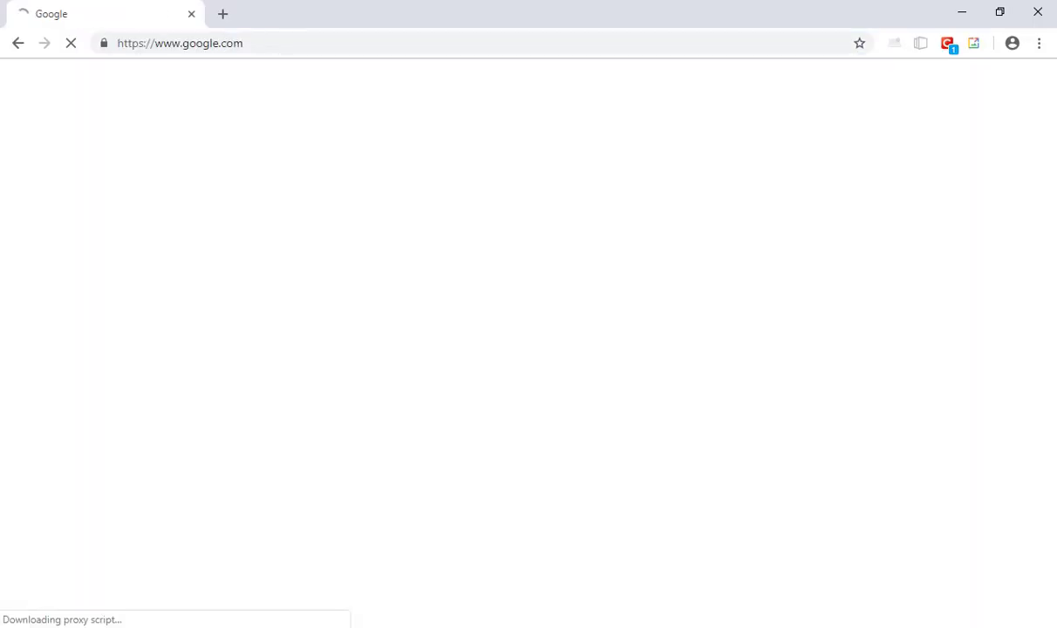
{"action": "type", "text": "keyshot"}
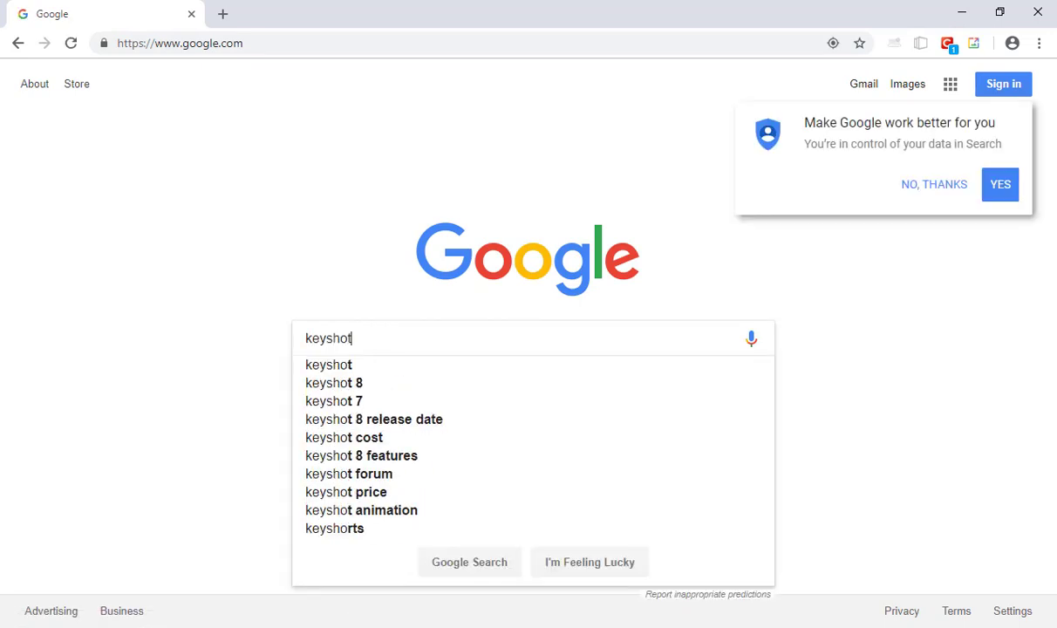
{"action": "key", "text": "Return"}
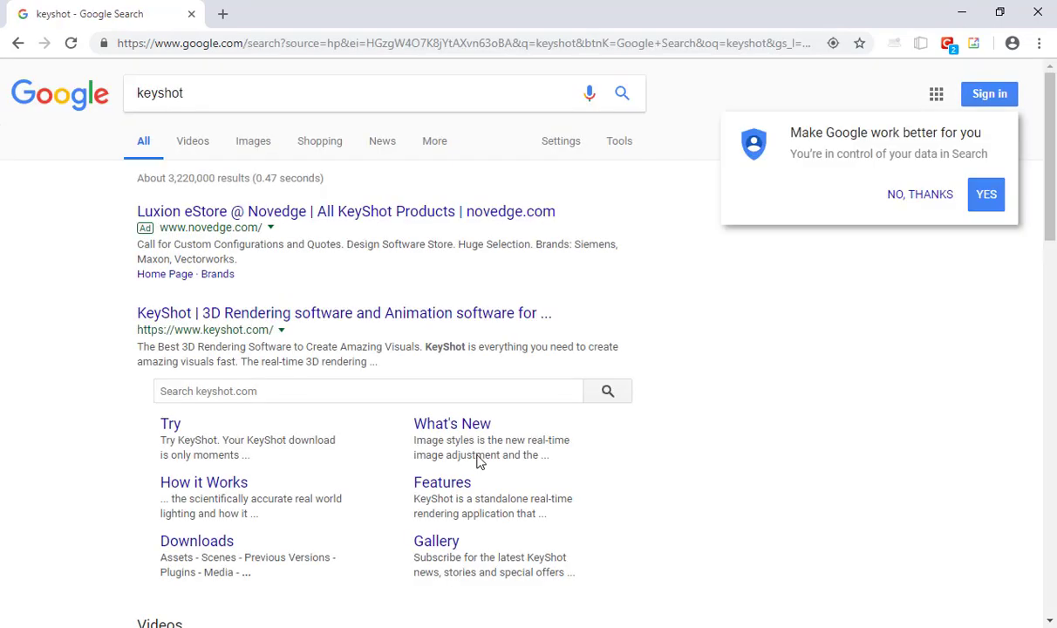
{"action": "left_click", "coordinate": [259, 140]}
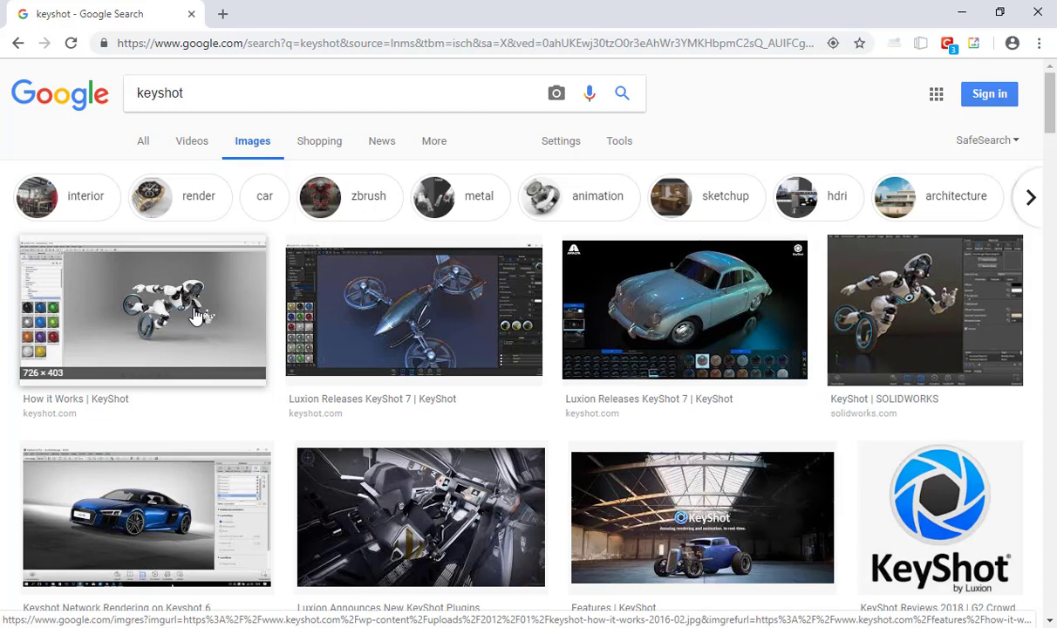
Replace the image search with vred and look through the results.
{"action": "left_click", "coordinate": [125, 97]}
{"action": "key", "text": "ctrl+a"}
{"action": "type", "text": "vred"}
{"action": "key", "text": "Return"}
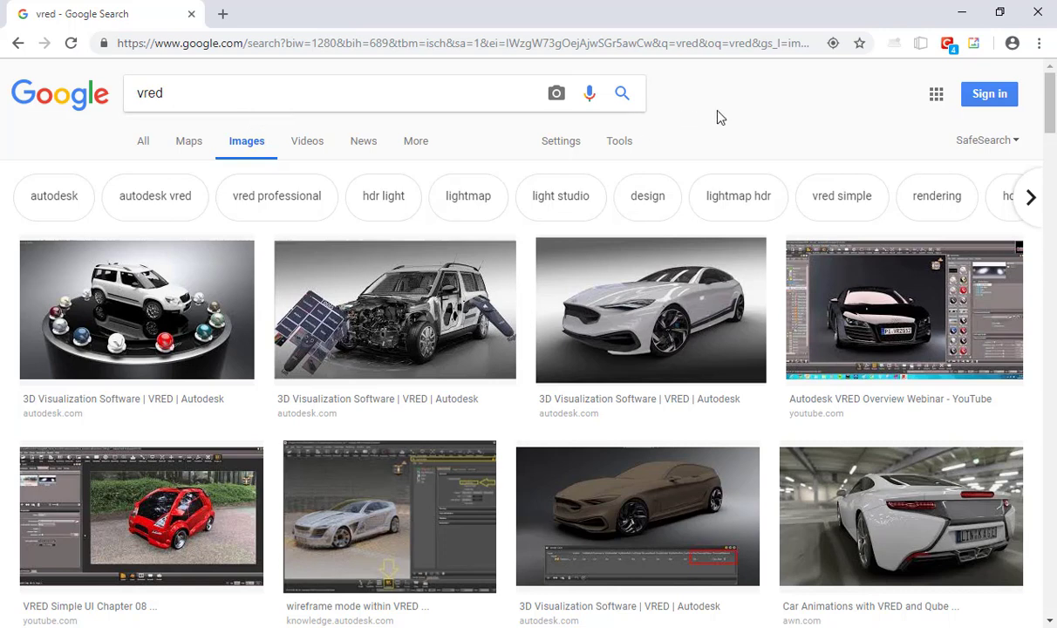
{"action": "left_click_drag", "start_coordinate": [307, 92], "coordinate": [139, 93]}
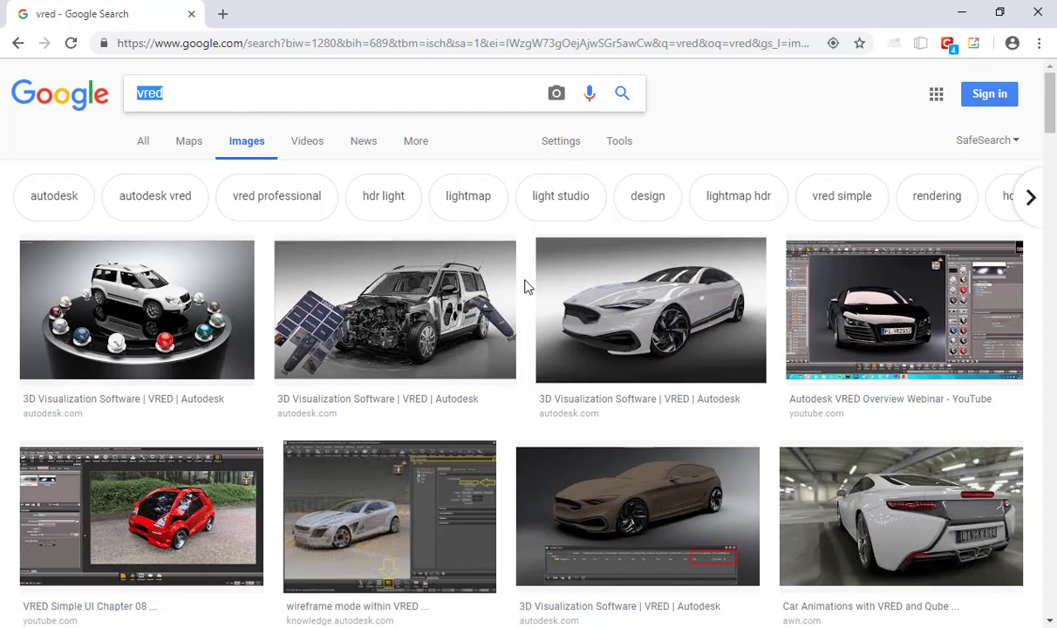
{"action": "scroll", "coordinate": [526, 287], "scroll_direction": "down", "scroll_amount": 2}
{"action": "scroll", "coordinate": [526, 288], "scroll_direction": "down", "scroll_amount": 2}
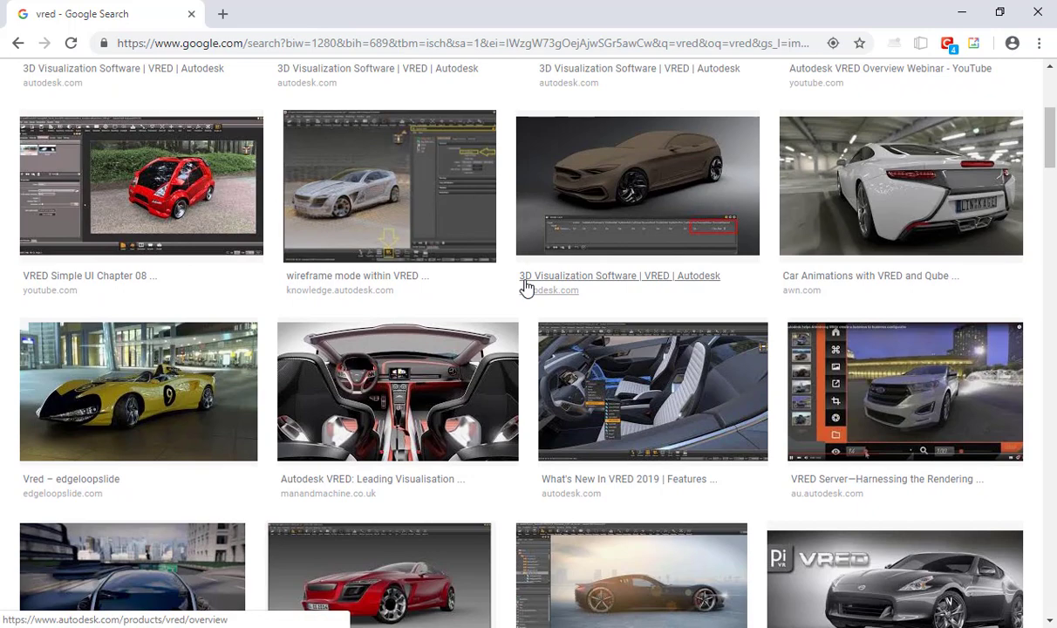
{"action": "scroll", "coordinate": [526, 288], "scroll_direction": "up", "scroll_amount": 4}
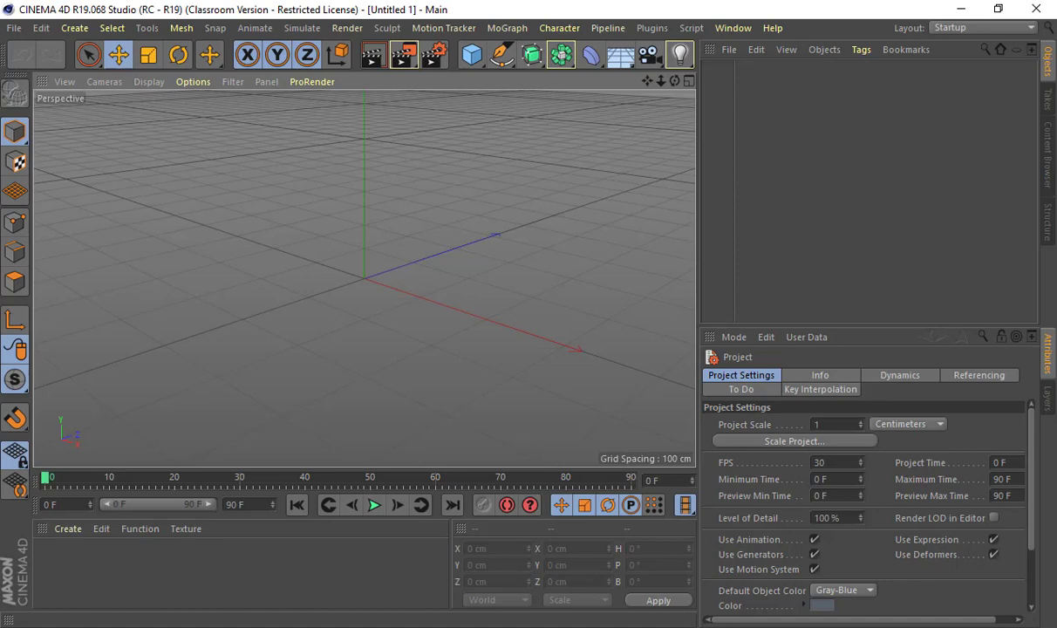
Open the render settings in Cinema 4D.
{"action": "left_click", "coordinate": [436, 55]}
{"action": "left_click", "coordinate": [105, 51]}
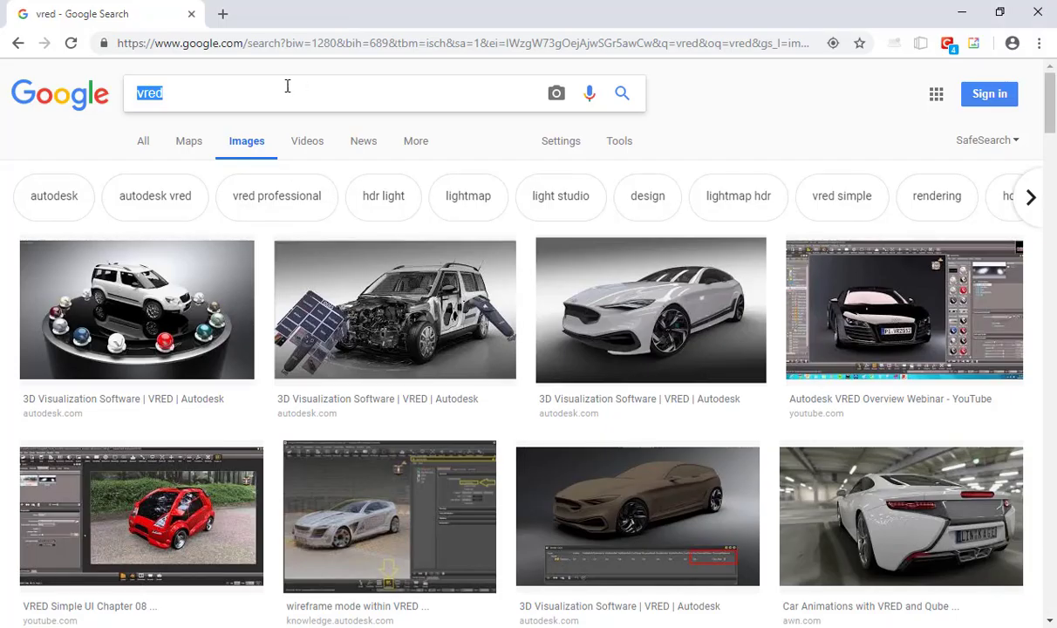
Search Google Images for octane c4d and preview the yellow translucent bunny render.
{"action": "type", "text": "octane"}
{"action": "key", "text": "Return"}
{"action": "type", "text": "c4d"}
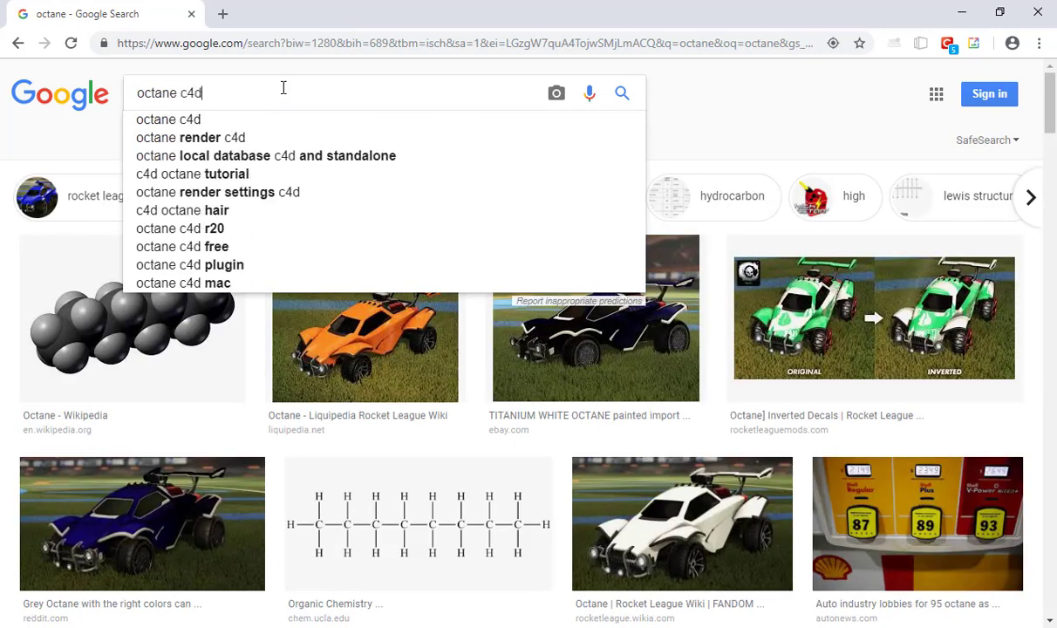
{"action": "key", "text": "Return"}
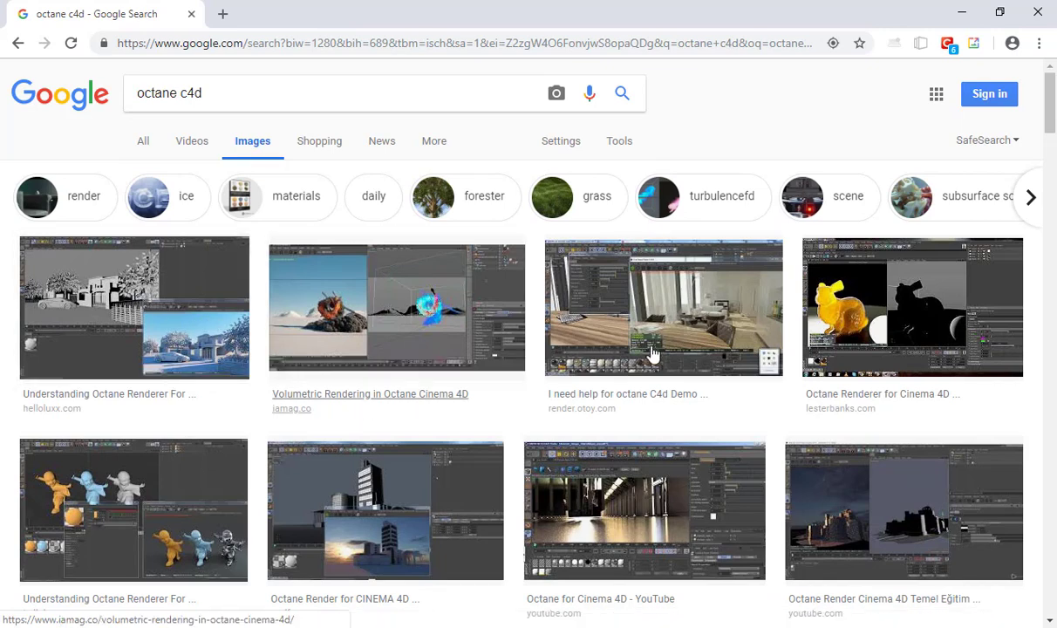
{"action": "left_click", "coordinate": [872, 310]}
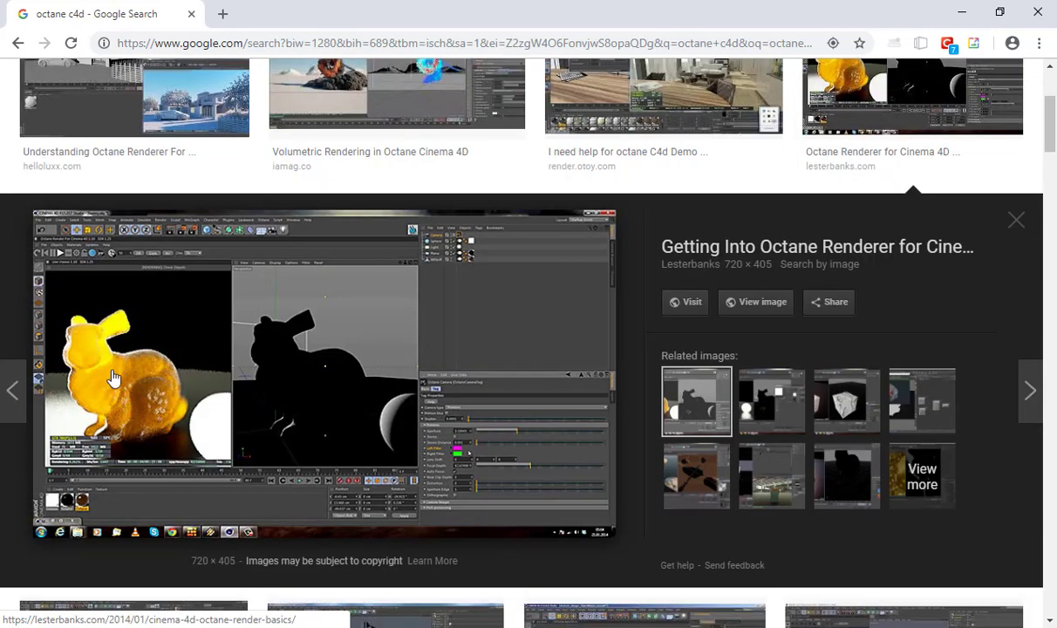
{"action": "scroll", "coordinate": [214, 375], "scroll_direction": "up", "scroll_amount": 3}
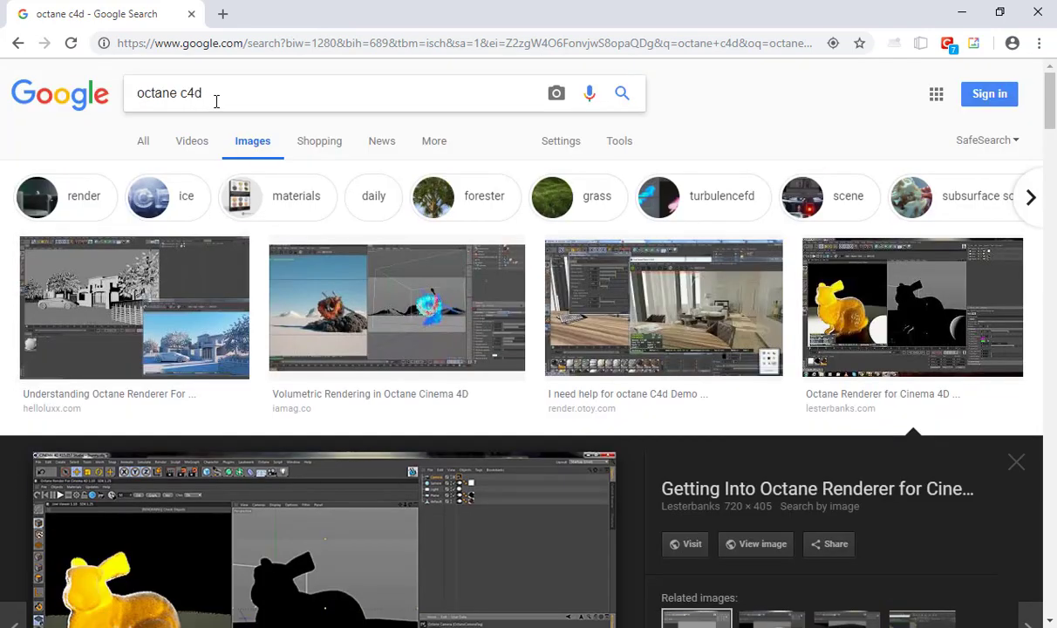
Change the renderer name in the image search to renderman, keeping c4d, and run it.
{"action": "double_click", "coordinate": [163, 93]}
{"action": "type", "text": "renderman"}
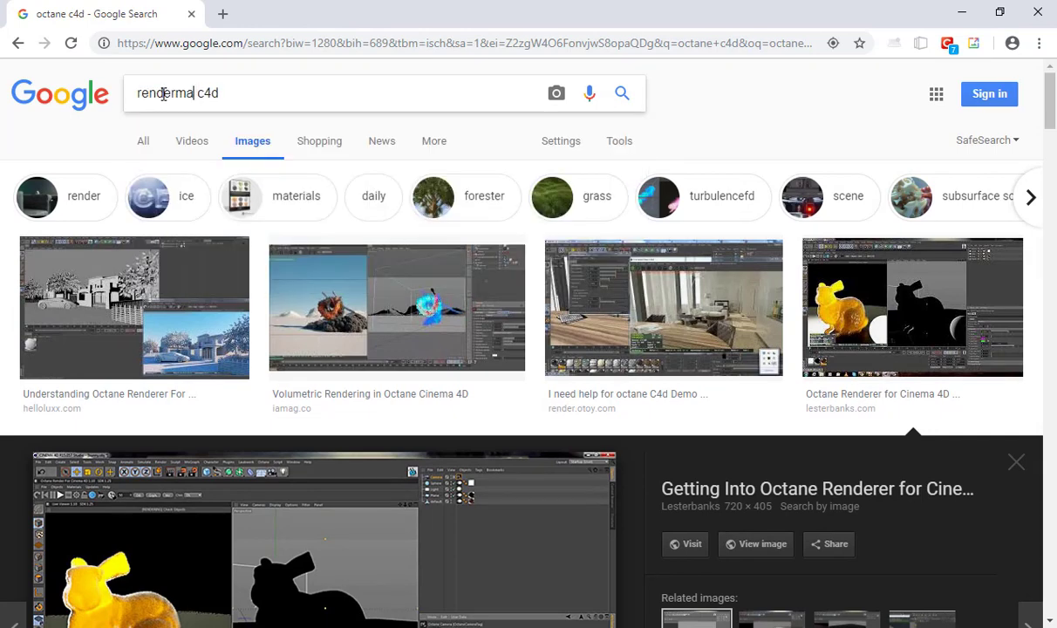
{"action": "key", "text": "Return"}
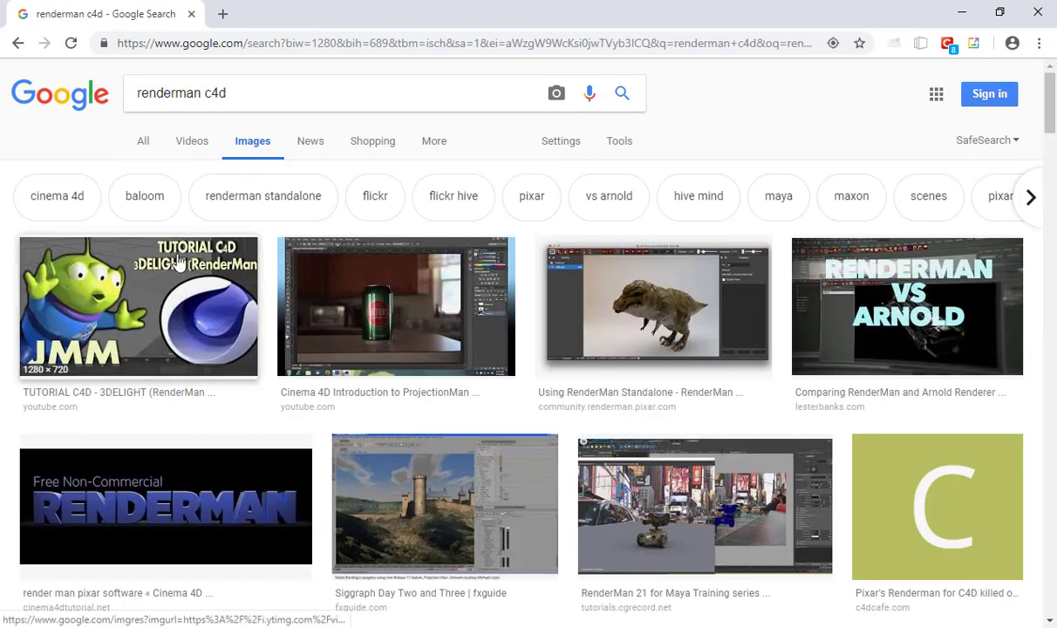
Search Google Images for arnold c4d and preview the green robot render.
{"action": "double_click", "coordinate": [170, 92]}
{"action": "type", "text": "arnol"}
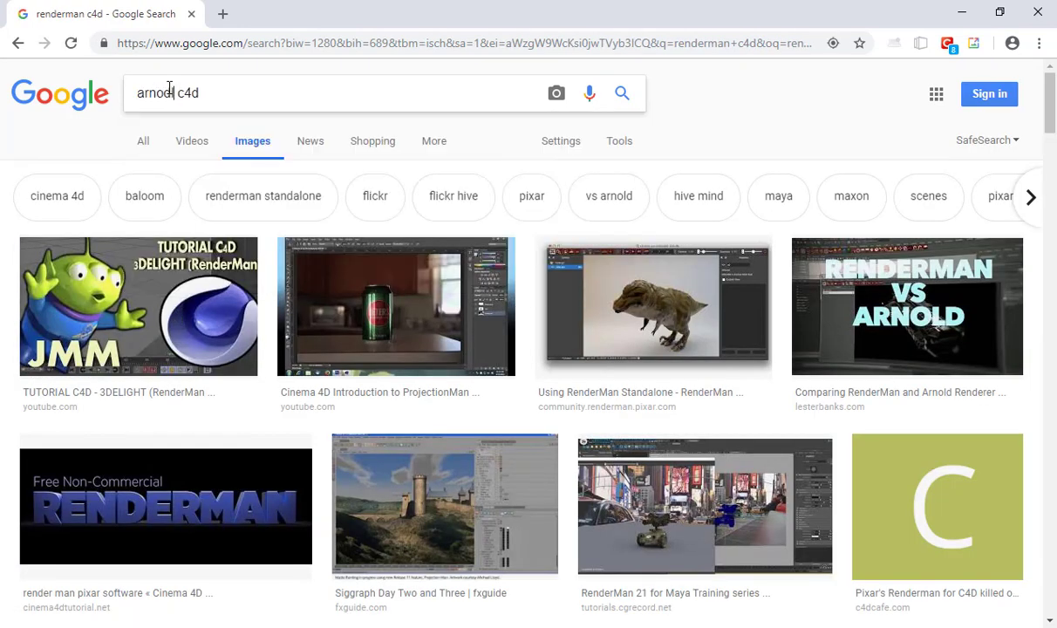
{"action": "type", "text": "d"}
{"action": "key", "text": "Return"}
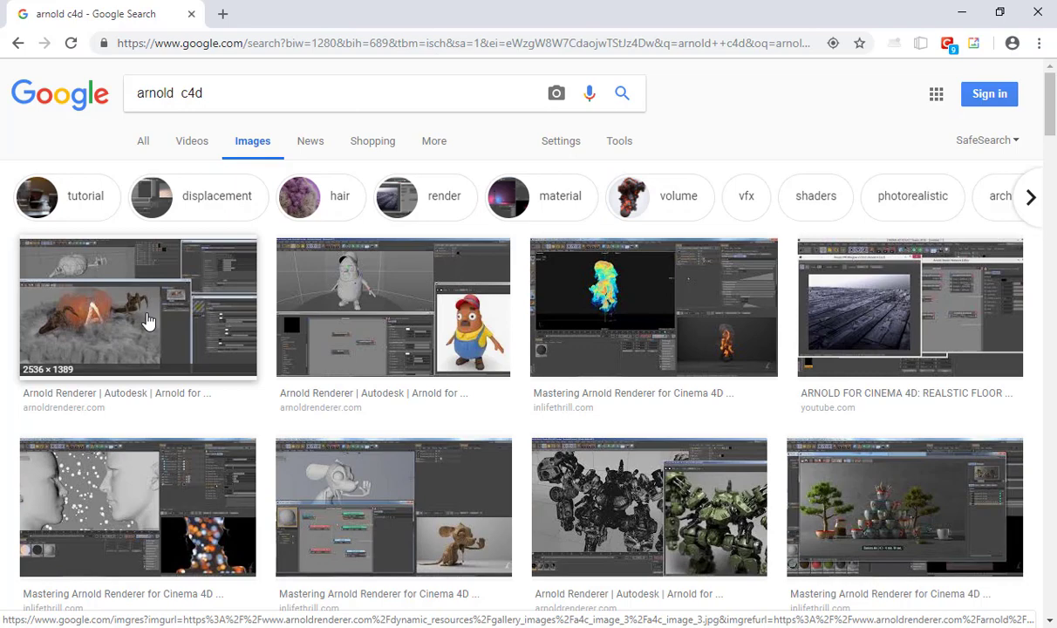
{"action": "left_click", "coordinate": [612, 476]}
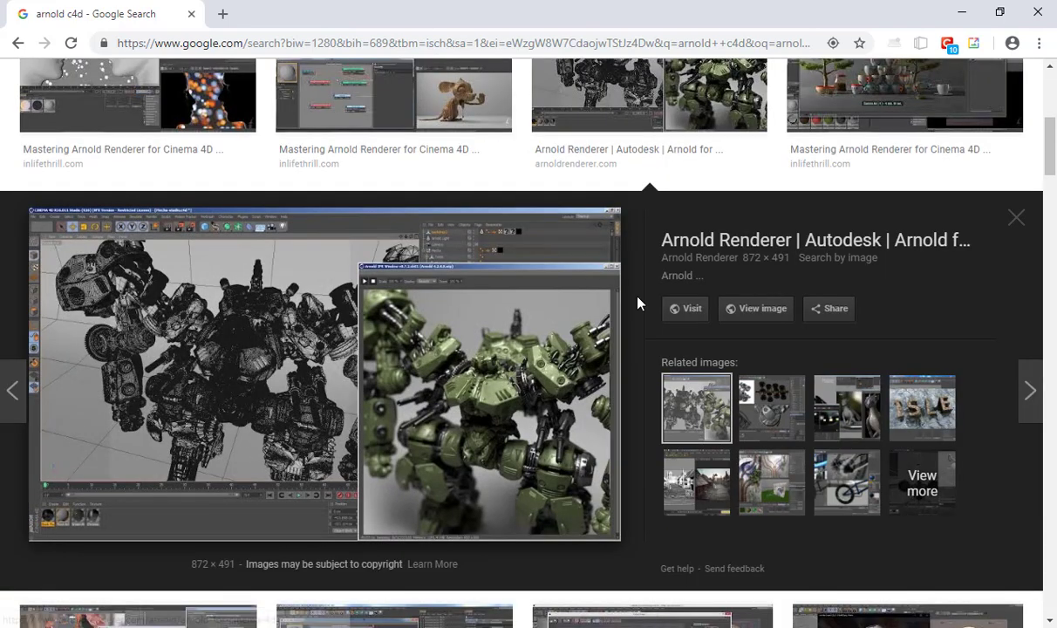
Switch to the assignment submission form in InDesign, review it through to the end of the page and minimize it.
{"action": "key", "text": "alt+Tab"}
{"action": "left_click", "coordinate": [683, 19]}
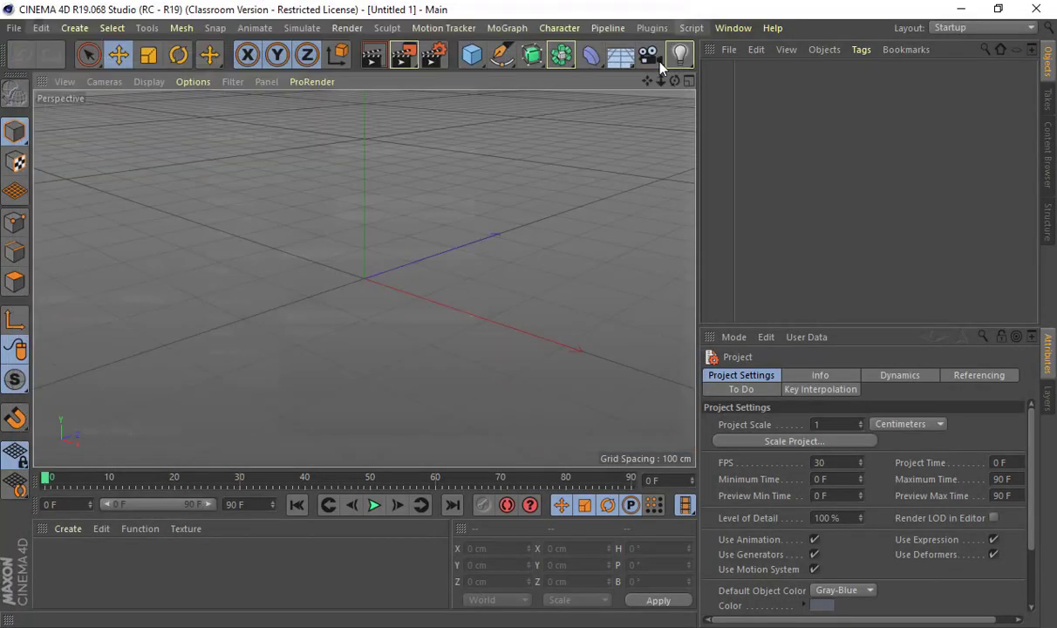
{"action": "key", "text": "alt+Tab"}
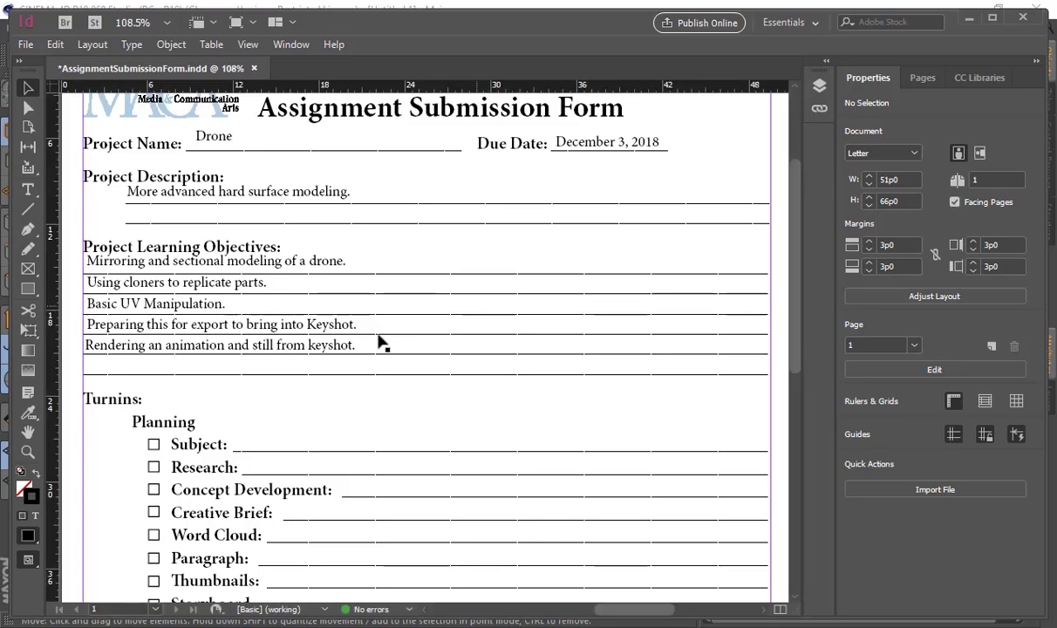
{"action": "scroll", "coordinate": [279, 368], "scroll_direction": "down", "scroll_amount": 5}
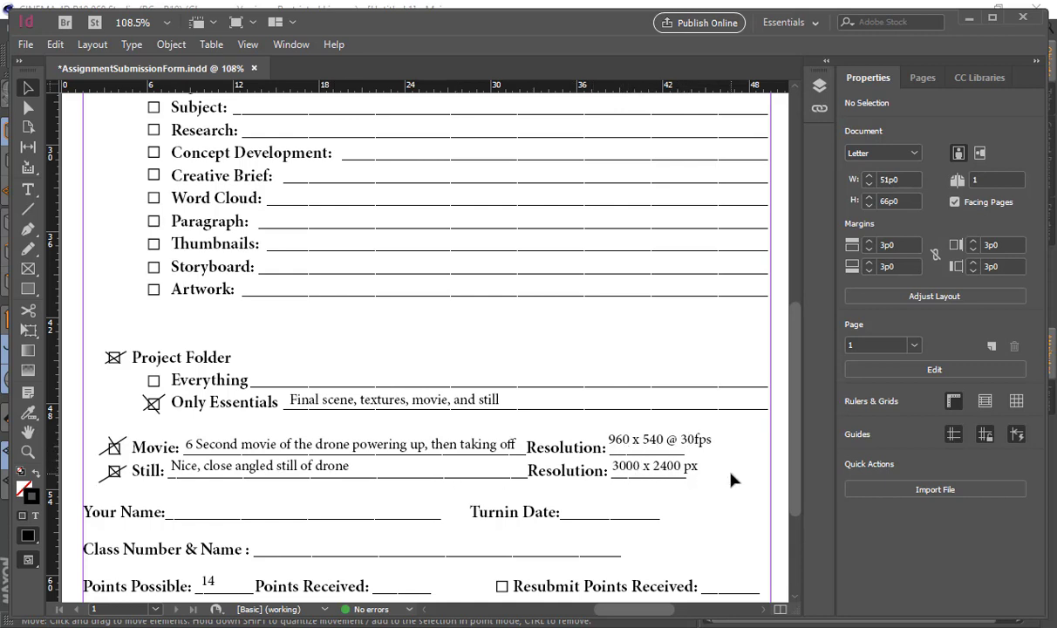
{"action": "scroll", "coordinate": [732, 478], "scroll_direction": "down", "scroll_amount": 3}
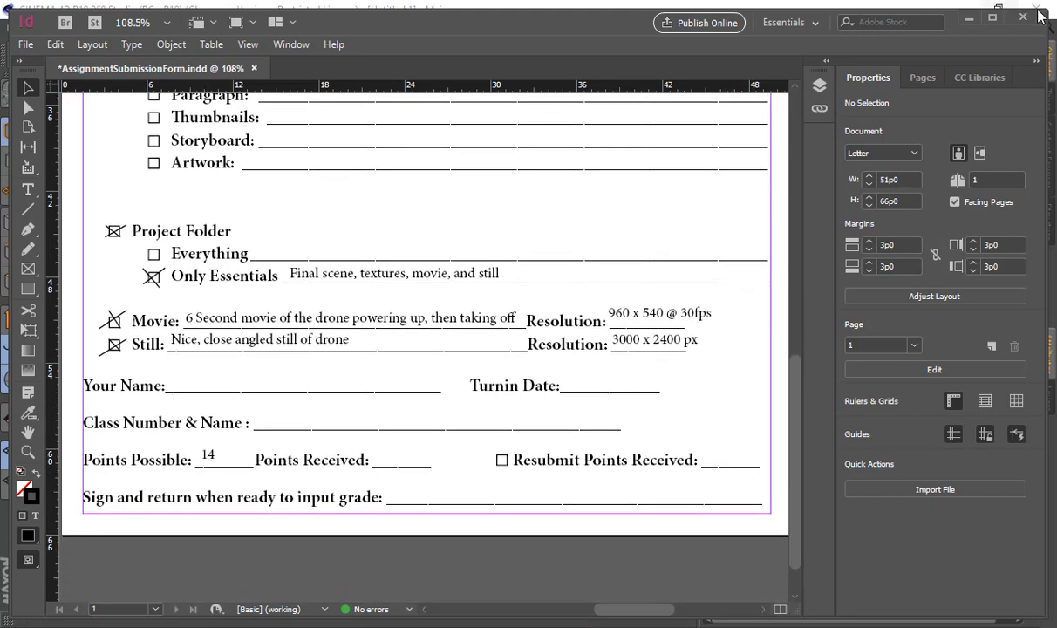
{"action": "left_click", "coordinate": [967, 18]}
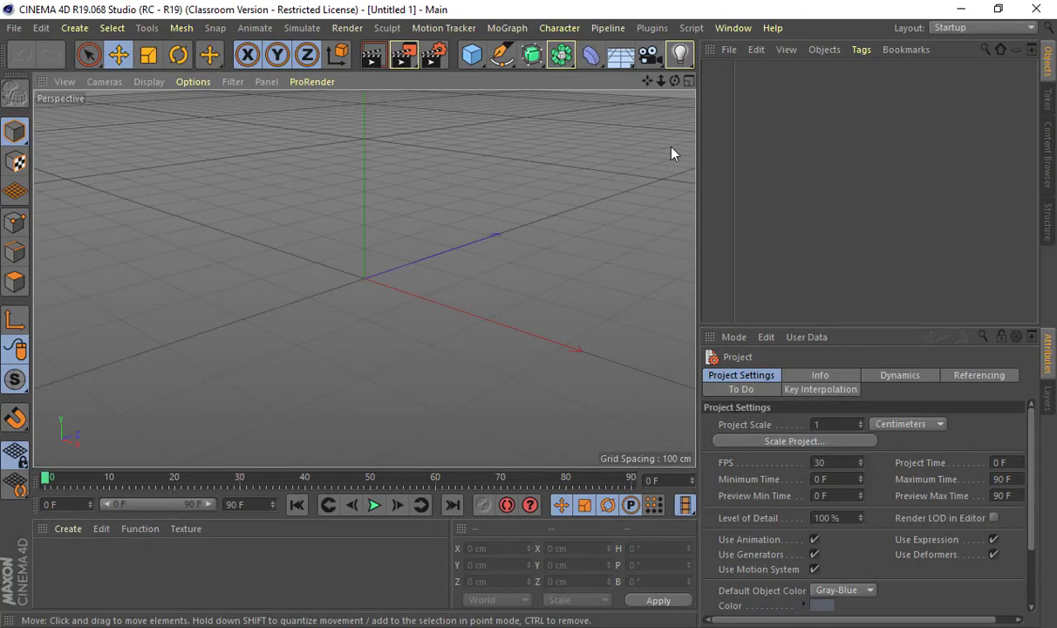
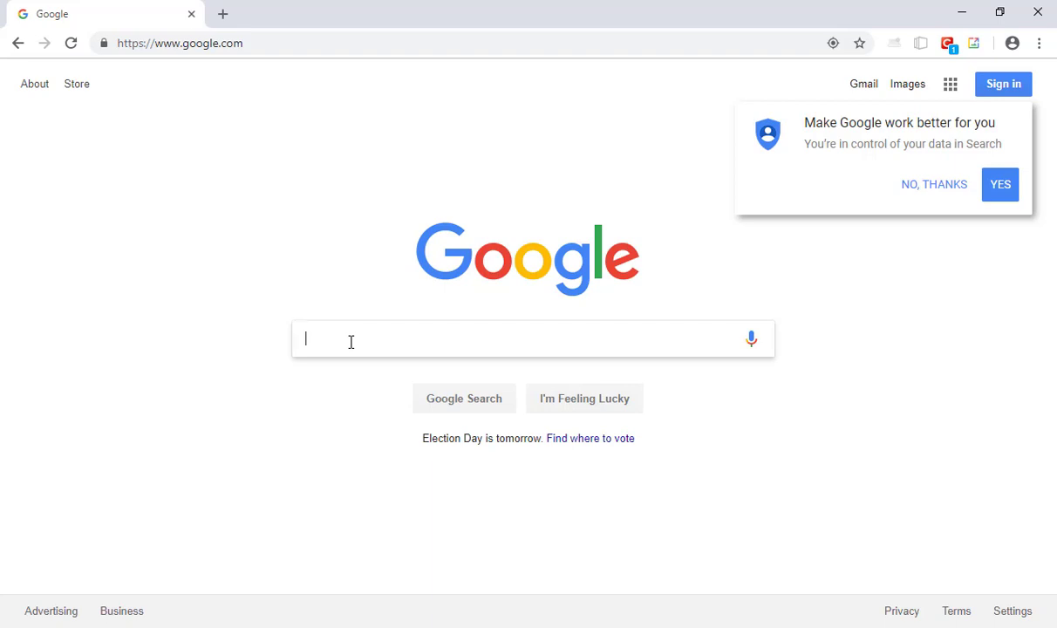
Search Google for fusion 360.
{"action": "type", "text": "fus"}
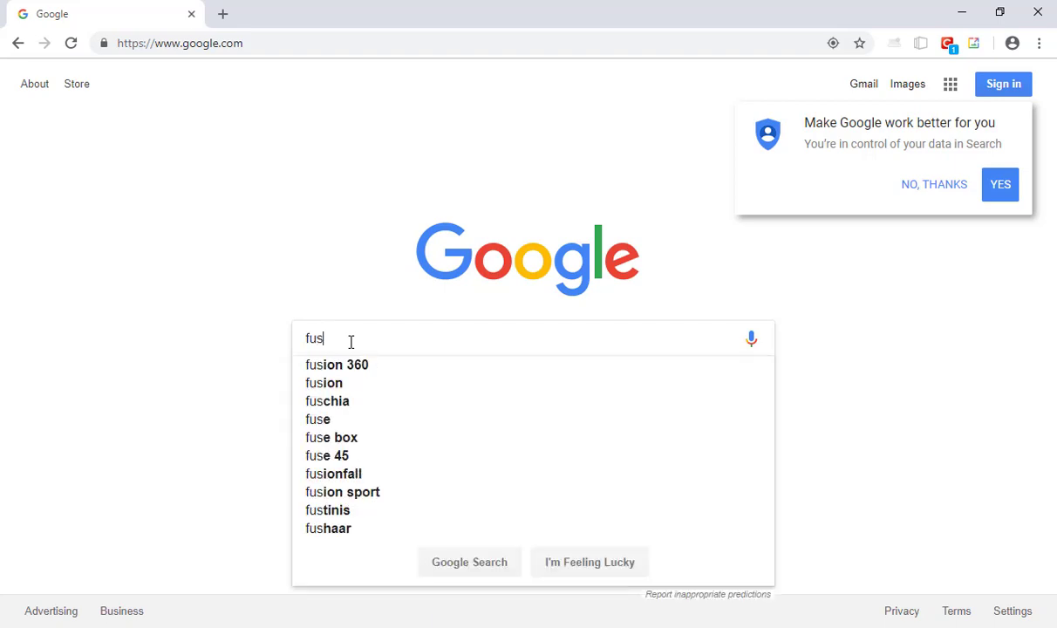
{"action": "type", "text": "ion 360"}
{"action": "key", "text": "Return"}
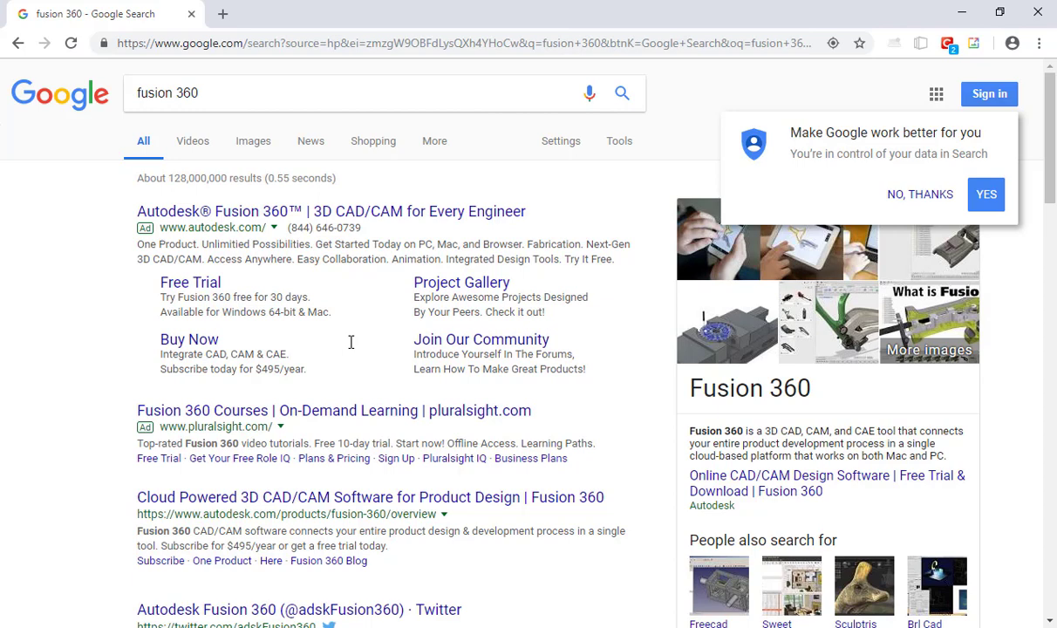
Open Autodesk's Fusion 360 overview page and look through its CAM, engineering, design and collaboration sections.
{"action": "left_click", "coordinate": [338, 503]}
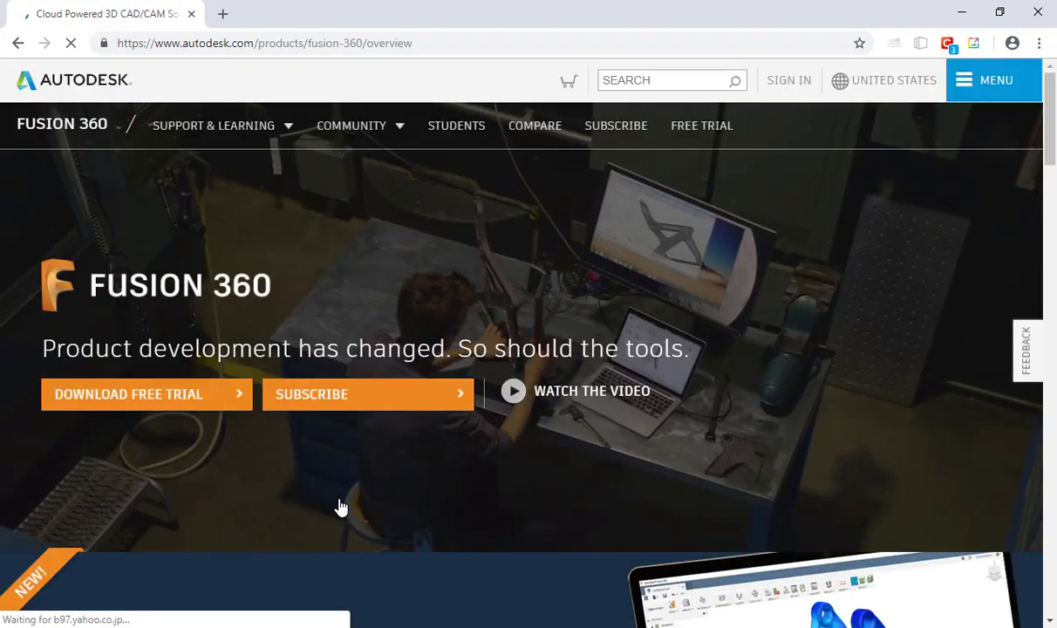
{"action": "scroll", "coordinate": [364, 408], "scroll_direction": "down", "scroll_amount": 5}
{"action": "scroll", "coordinate": [537, 377], "scroll_direction": "down", "scroll_amount": 9}
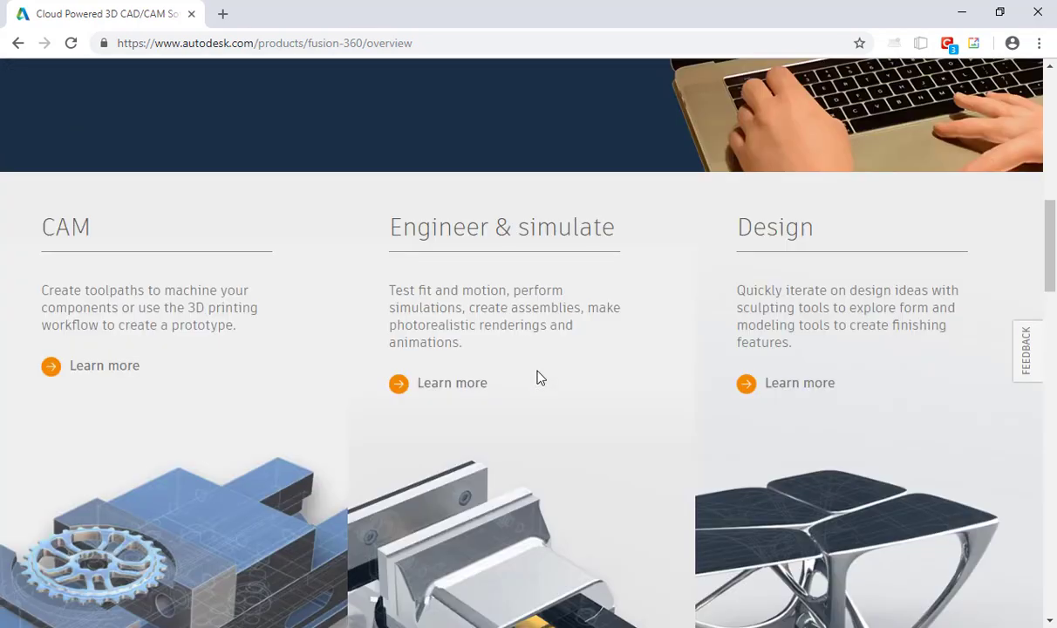
{"action": "scroll", "coordinate": [537, 375], "scroll_direction": "up", "scroll_amount": 2}
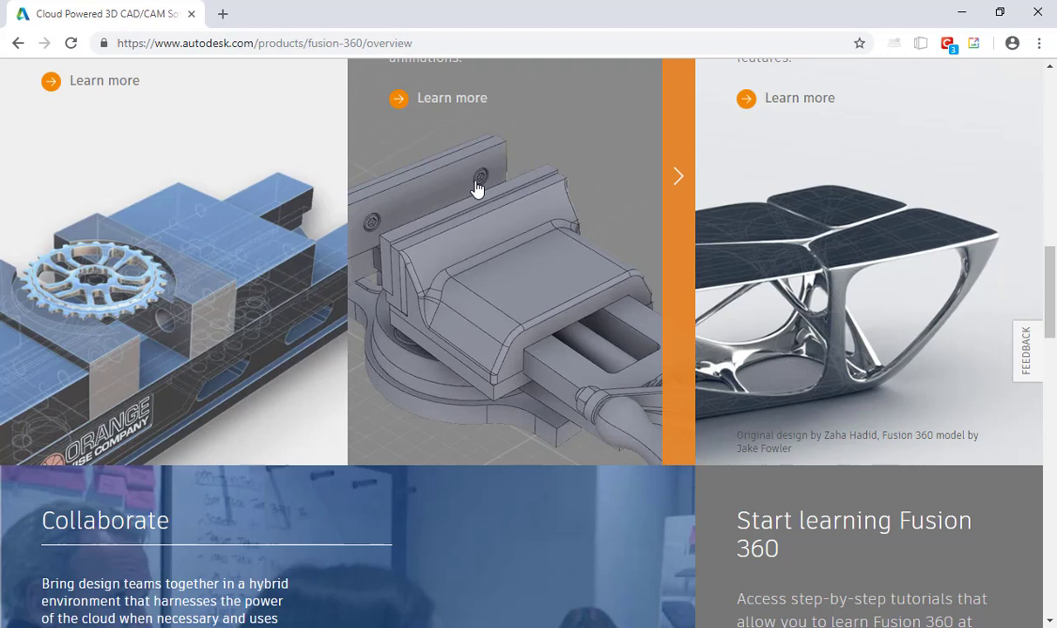
{"action": "scroll", "coordinate": [477, 188], "scroll_direction": "down", "scroll_amount": 9}
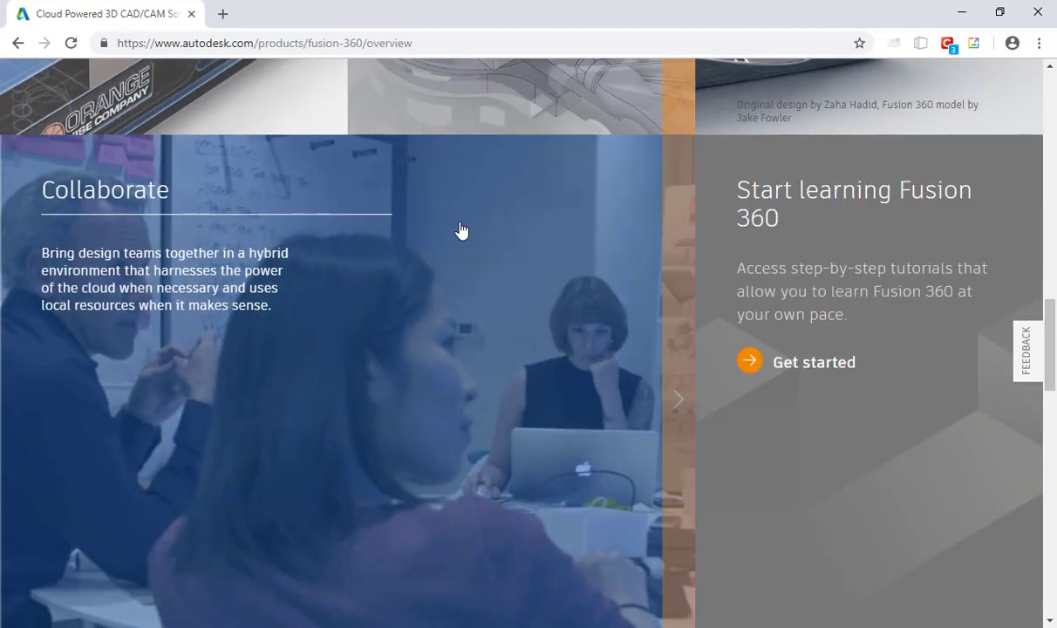
Return to the fusion 360 search, show its image results and browse the previews up to the revolver model.
{"action": "key", "text": "alt+Left"}
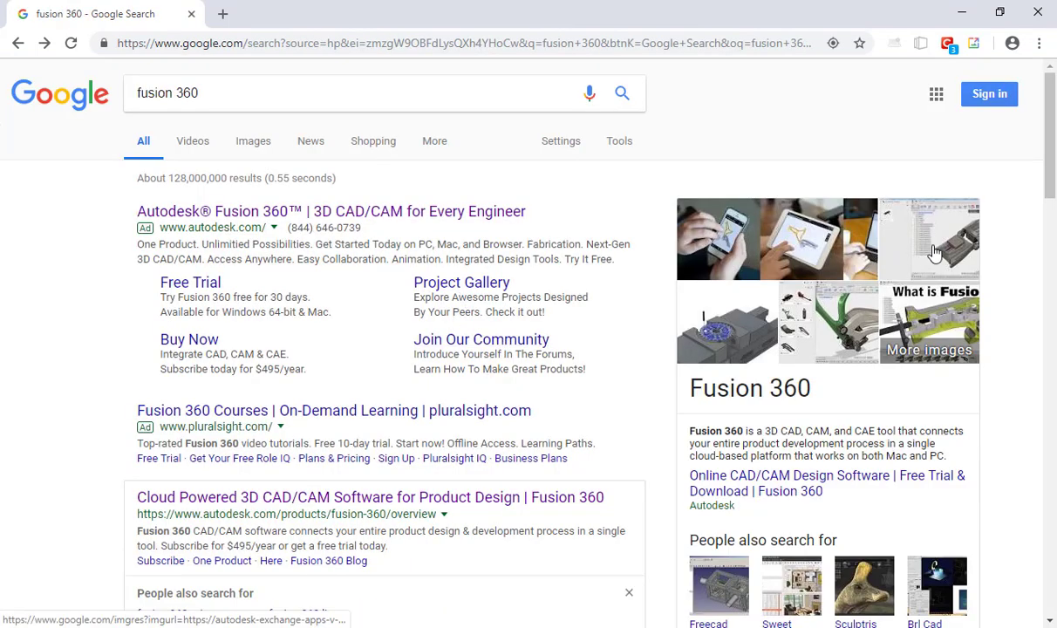
{"action": "left_click", "coordinate": [245, 148]}
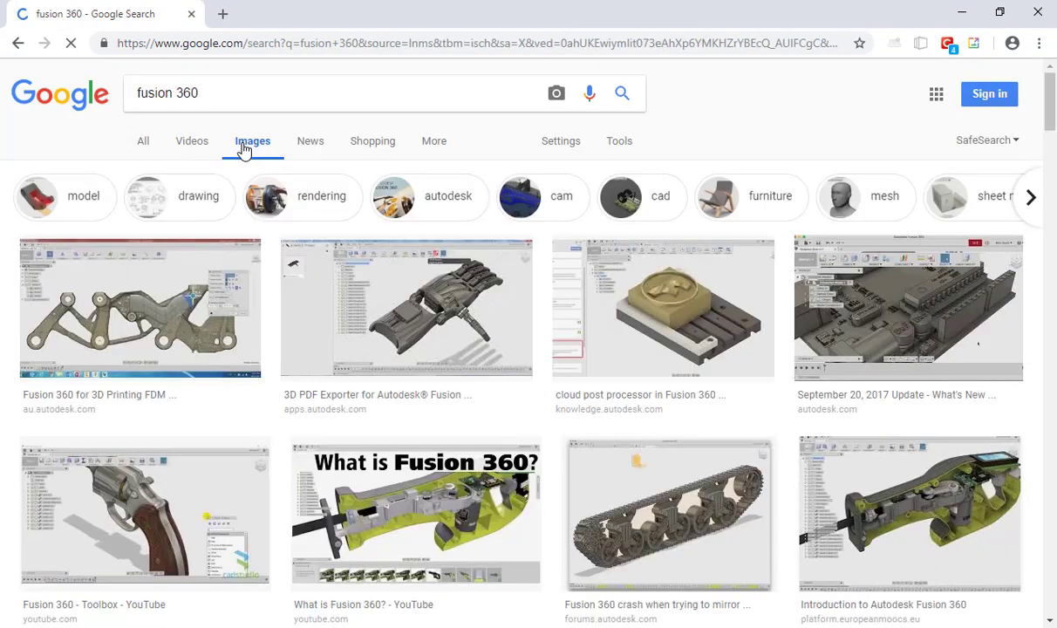
{"action": "left_click", "coordinate": [139, 306]}
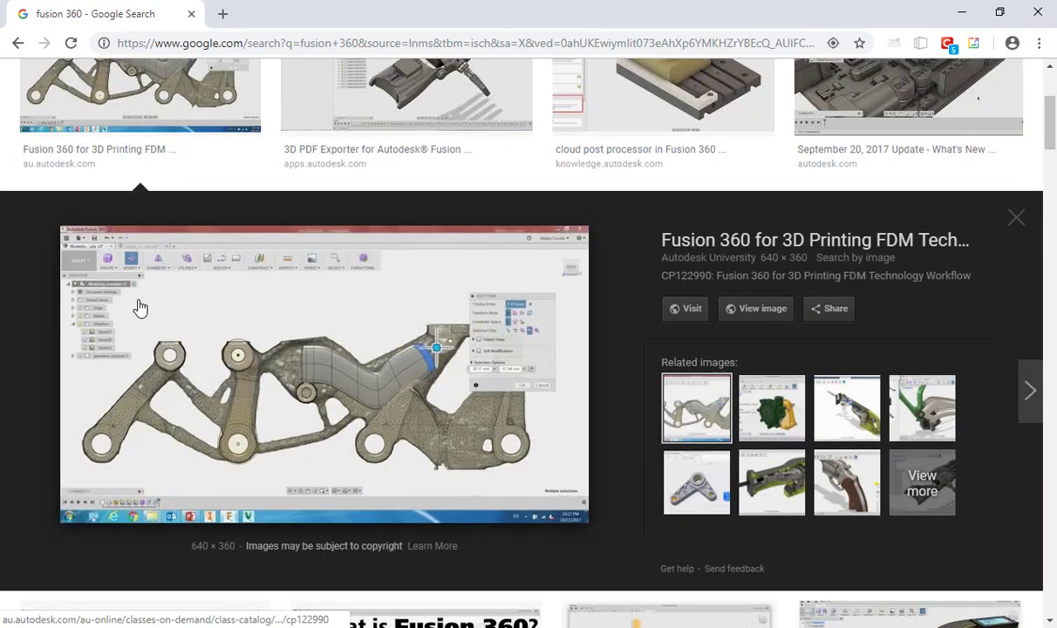
{"action": "key", "text": "Right"}
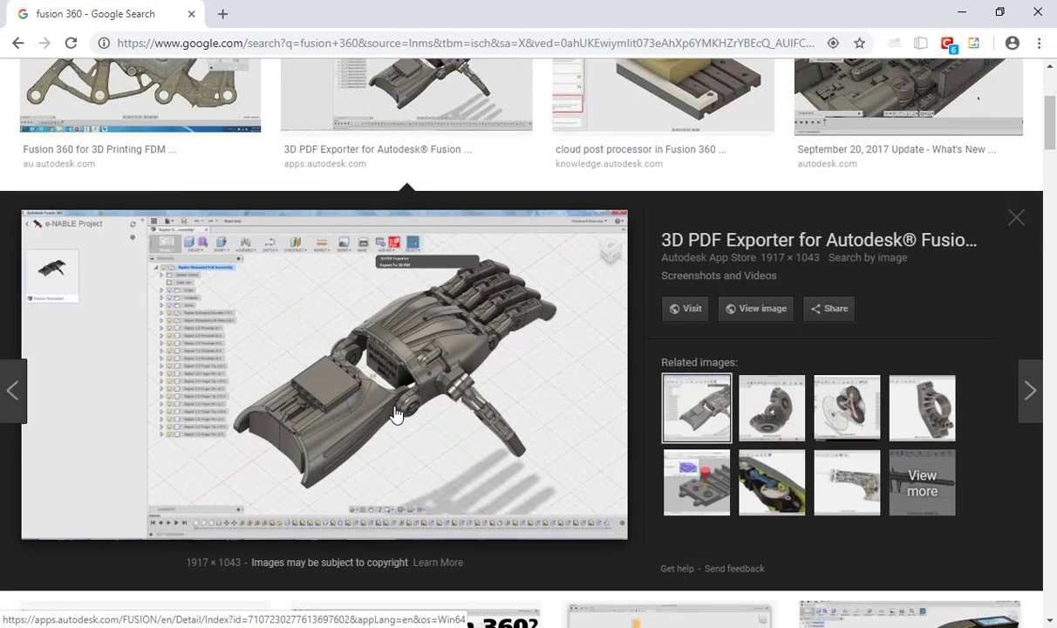
{"action": "key", "text": "Right"}
{"action": "key", "text": "Right"}
{"action": "key", "text": "Right"}
{"action": "key", "text": "Right"}
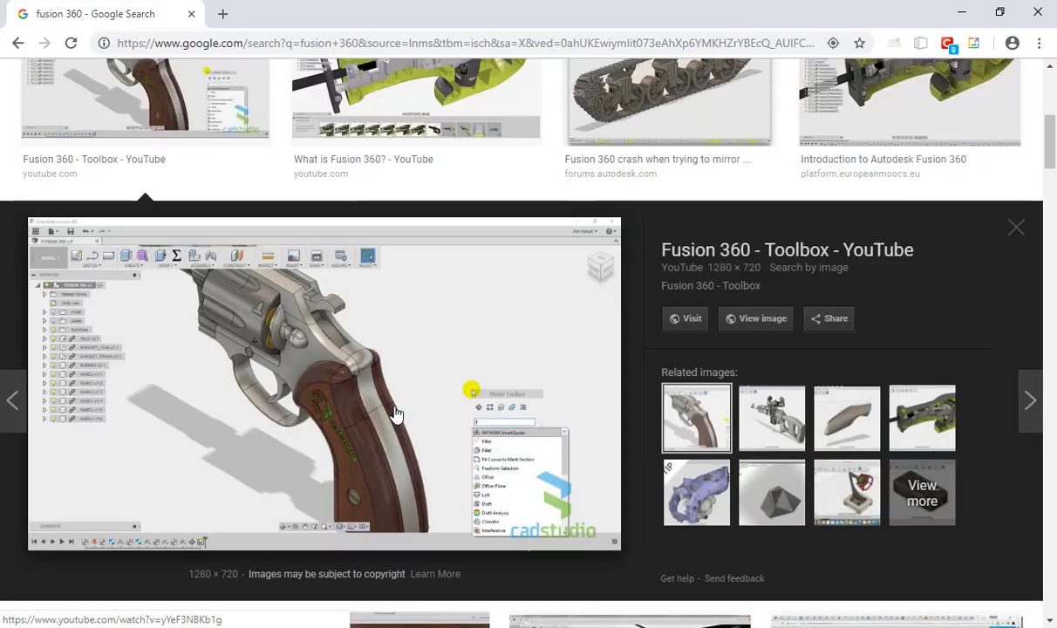
Browse further fusion 360 image previews, from the revolver model through the simulation crankshaft and car images to the web browser version.
{"action": "key", "text": "Right"}
{"action": "key", "text": "Right"}
{"action": "key", "text": "Right"}
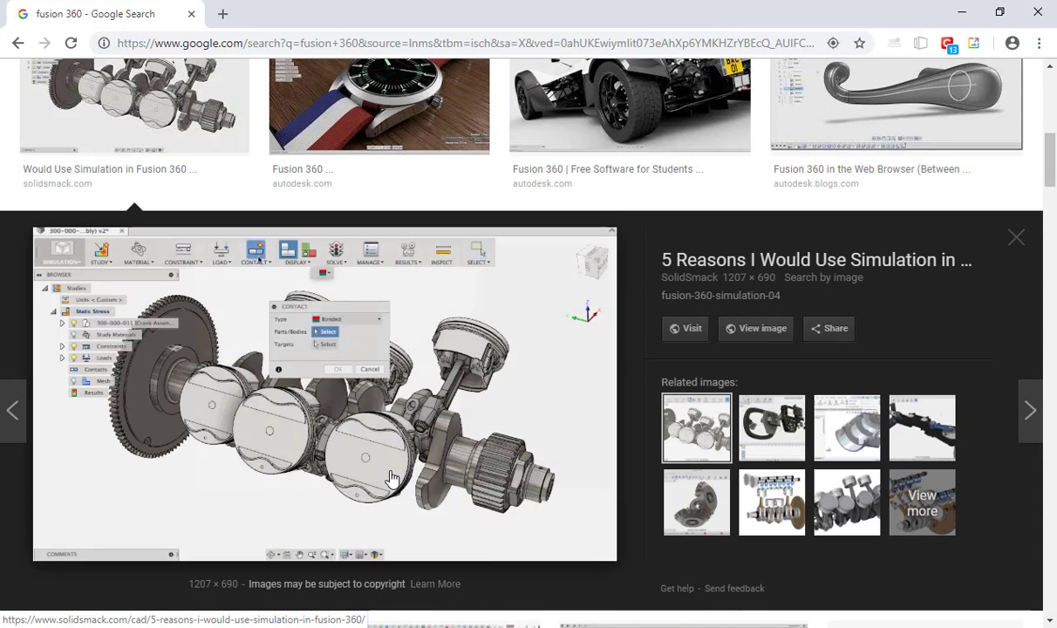
{"action": "key", "text": "Right"}
{"action": "key", "text": "Right"}
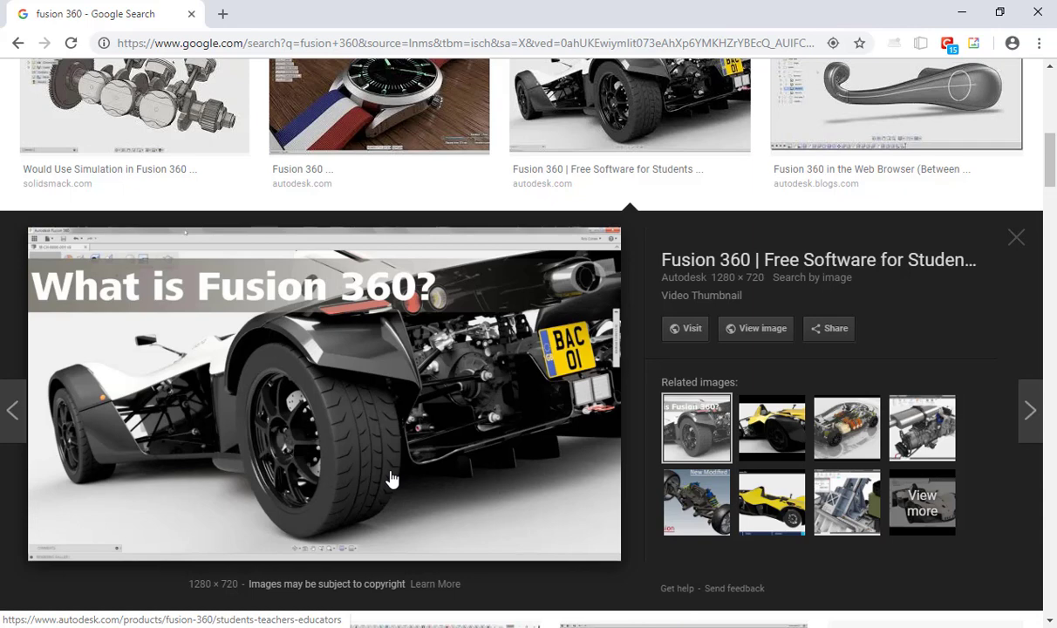
{"action": "key", "text": "Right"}
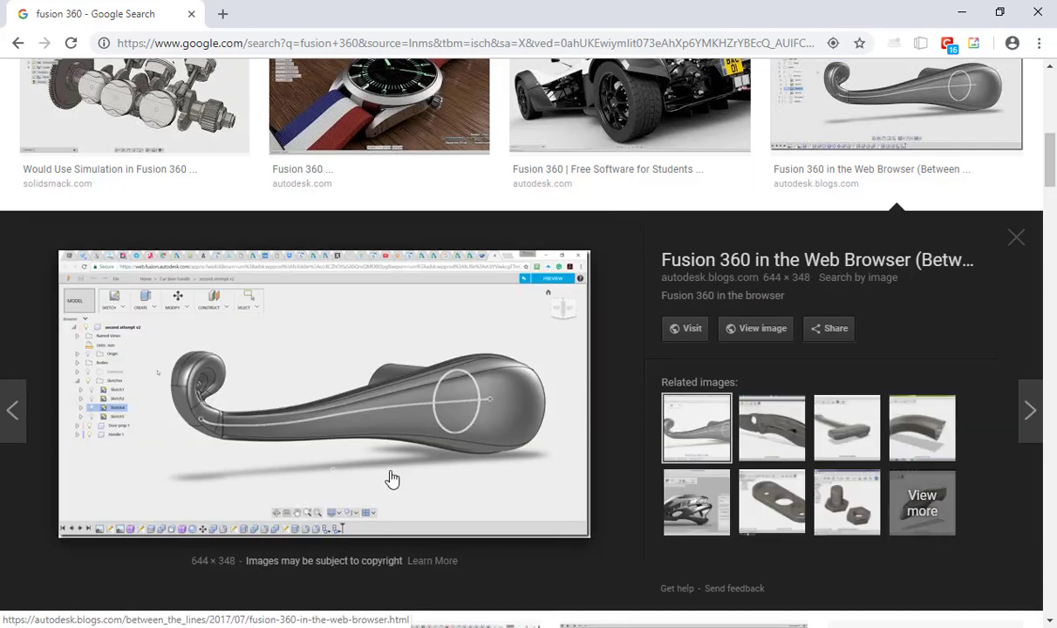
{"action": "key", "text": "Right"}
{"action": "key", "text": "Right"}
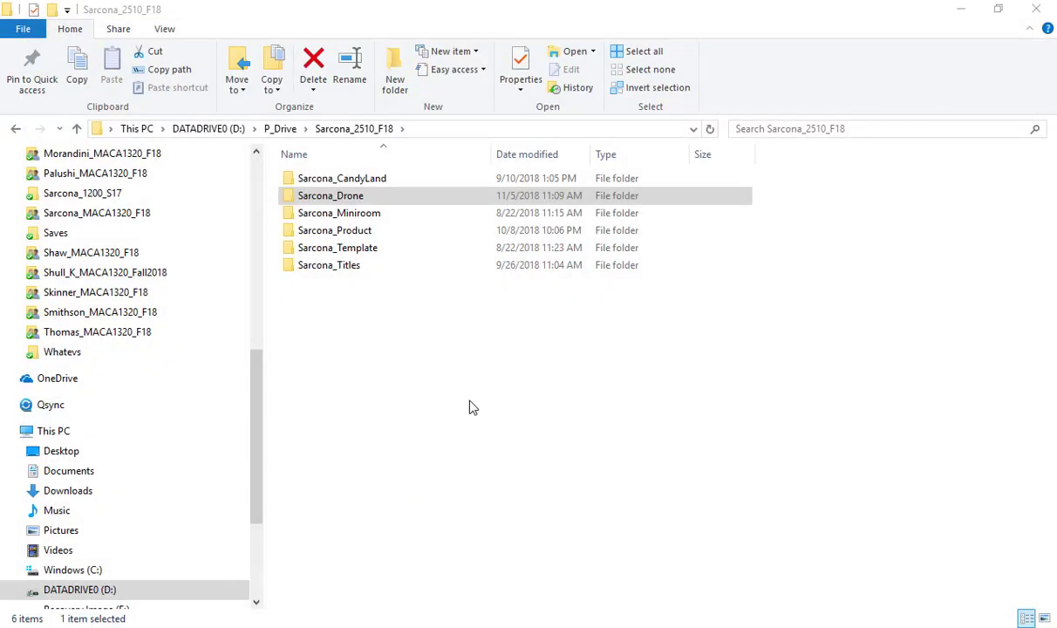
Switch to File Explorer, look into the drone project folder's subfolders and return to its parent folder.
{"action": "left_click", "coordinate": [471, 405]}
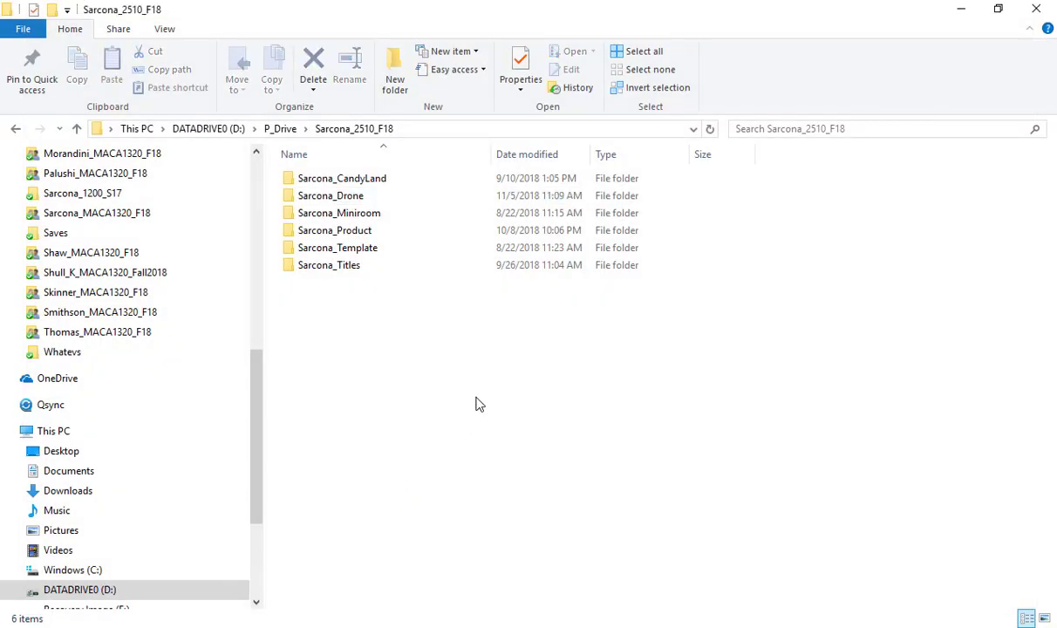
{"action": "double_click", "coordinate": [323, 194]}
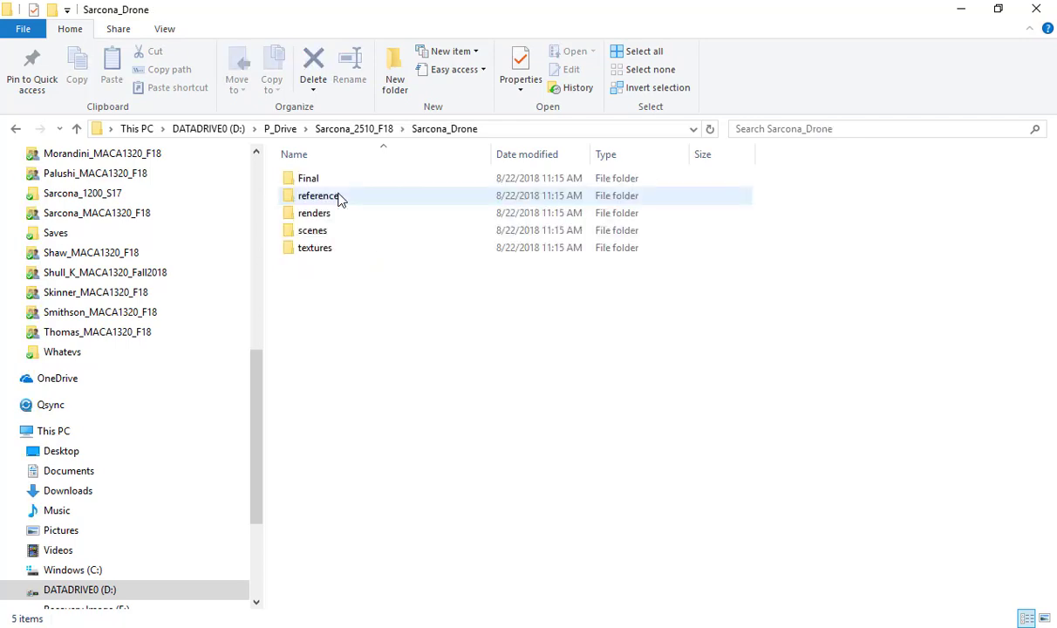
{"action": "key", "text": "alt+Left"}
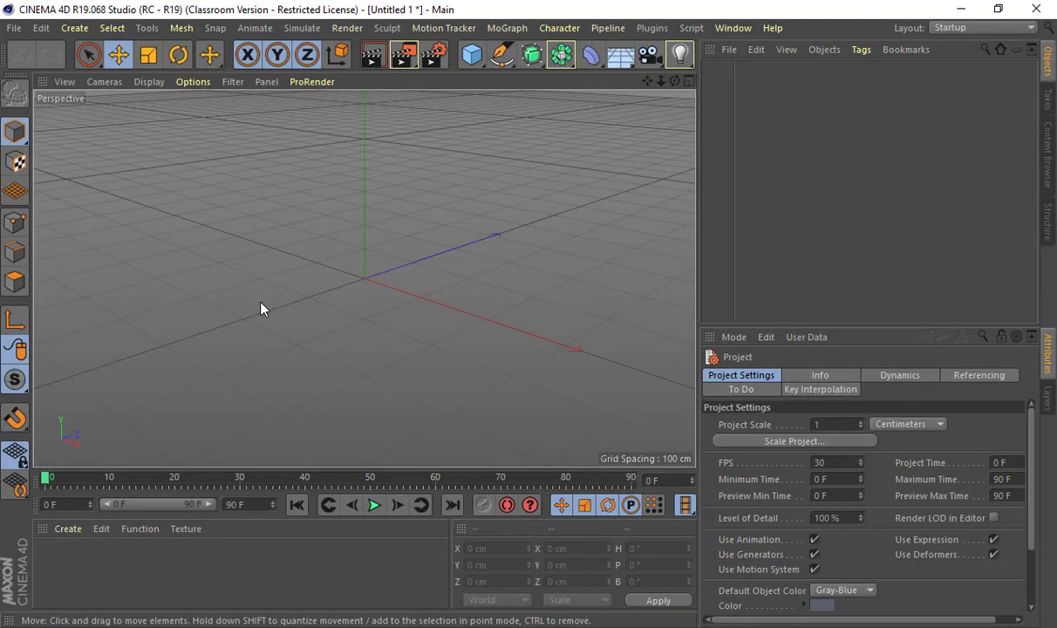
Switch to Cinema 4D, add a cube with 2 segments along X, Y and Z, and flatten its height to about 64 cm.
{"action": "left_click", "coordinate": [472, 56]}
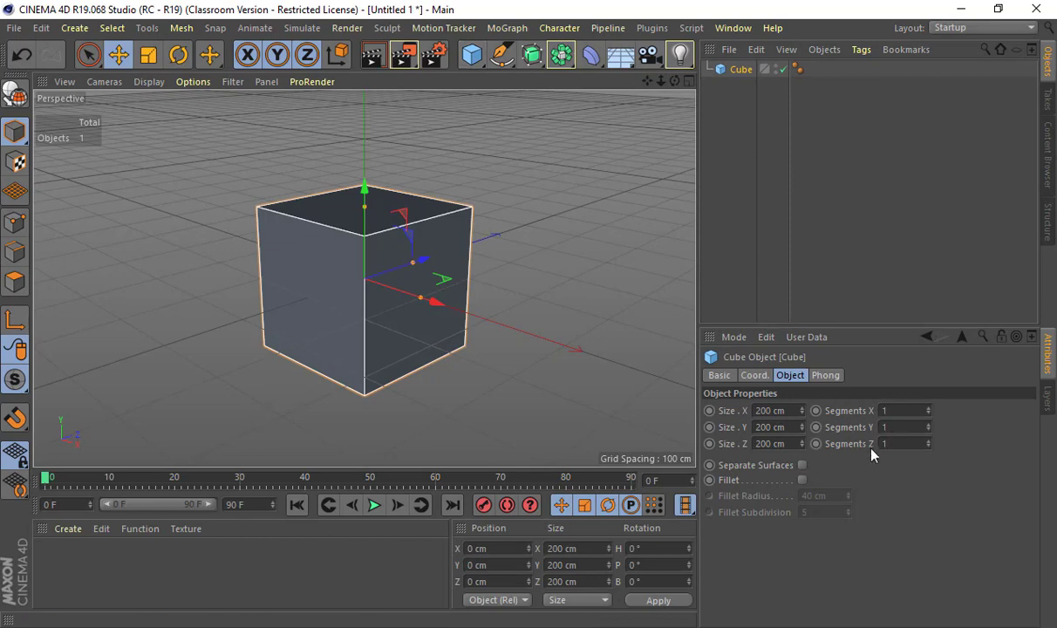
{"action": "left_click", "coordinate": [927, 407]}
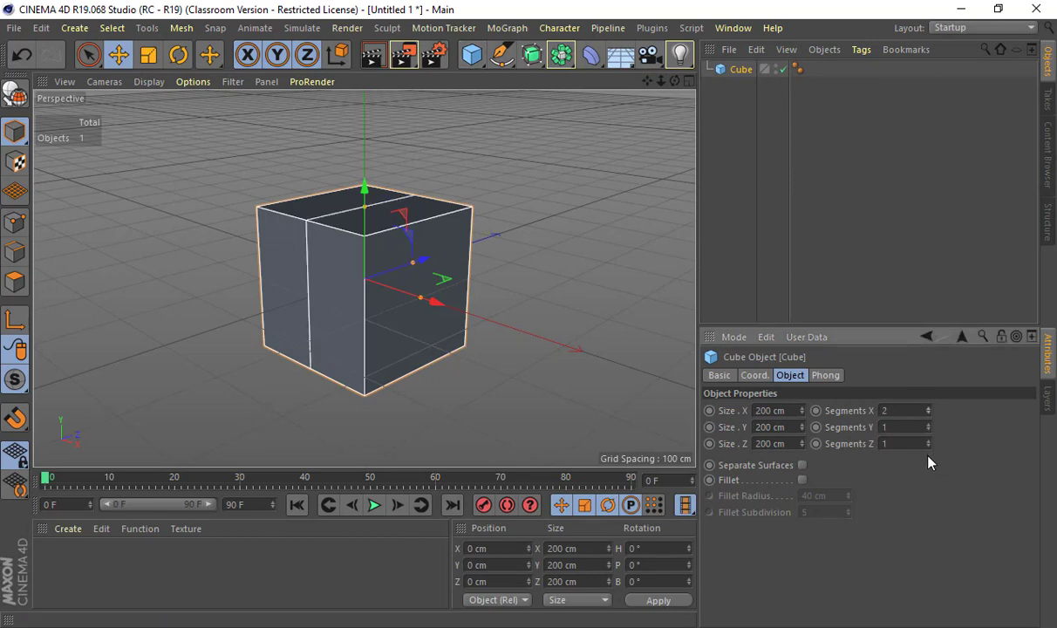
{"action": "left_click", "coordinate": [928, 440]}
{"action": "left_click", "coordinate": [928, 425]}
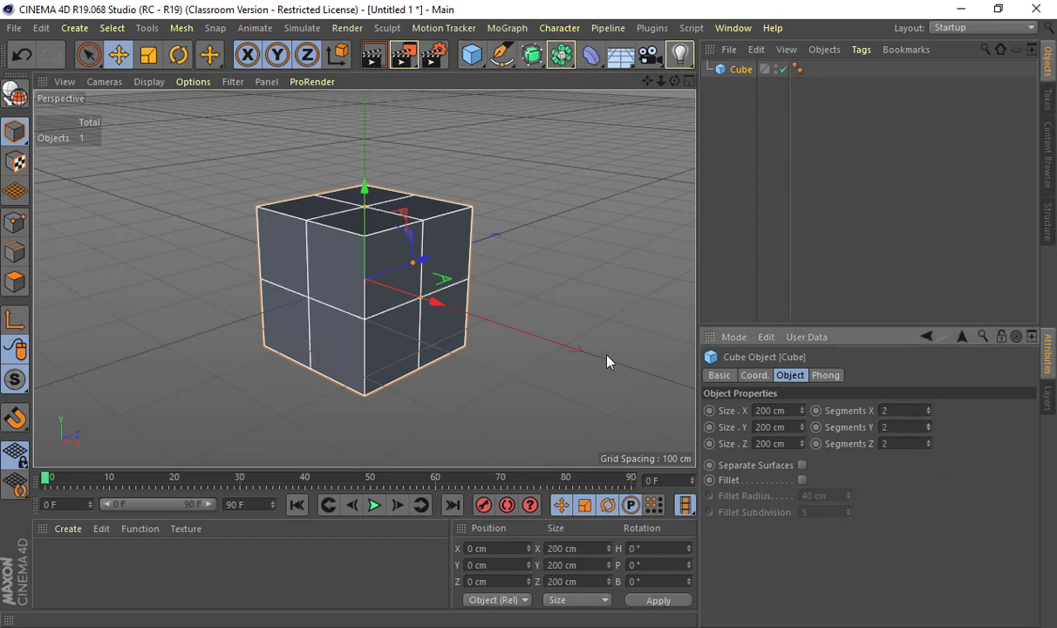
{"action": "left_click_drag", "start_coordinate": [460, 290], "coordinate": [533, 318], "text": "alt"}
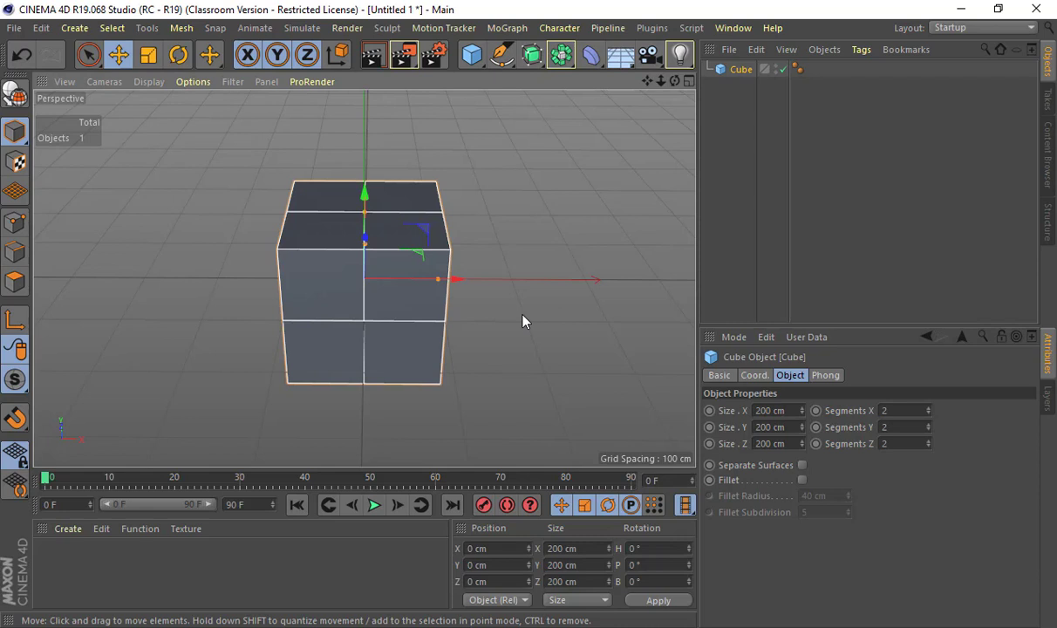
{"action": "left_click_drag", "start_coordinate": [523, 318], "coordinate": [366, 266], "text": "alt"}
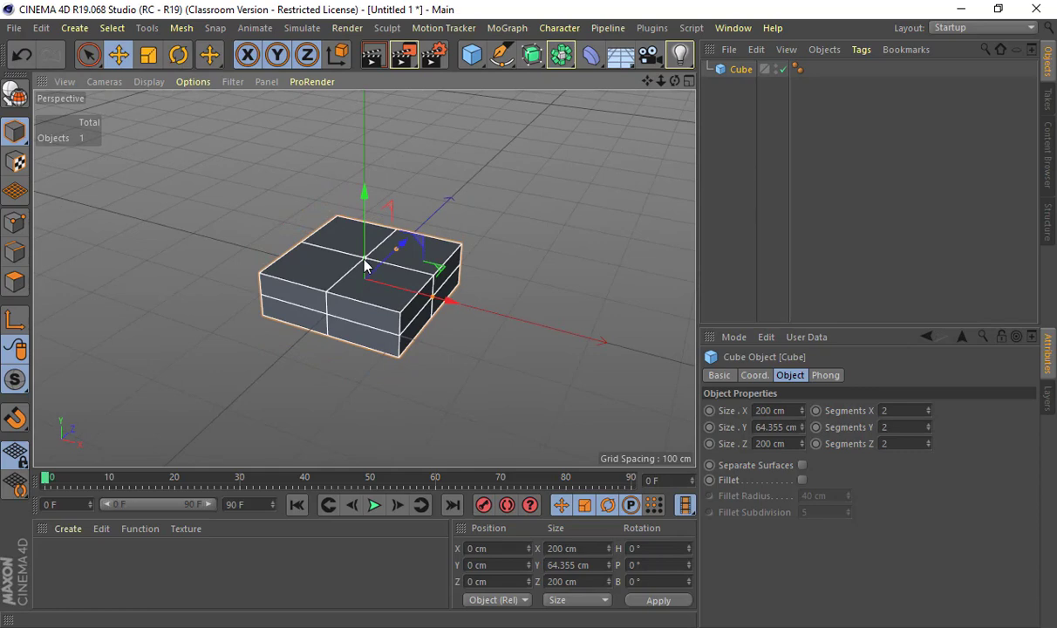
Switch to the browser, search Google Images for drone model and preview the white DJI Phantom picture.
{"action": "left_click", "coordinate": [393, 626]}
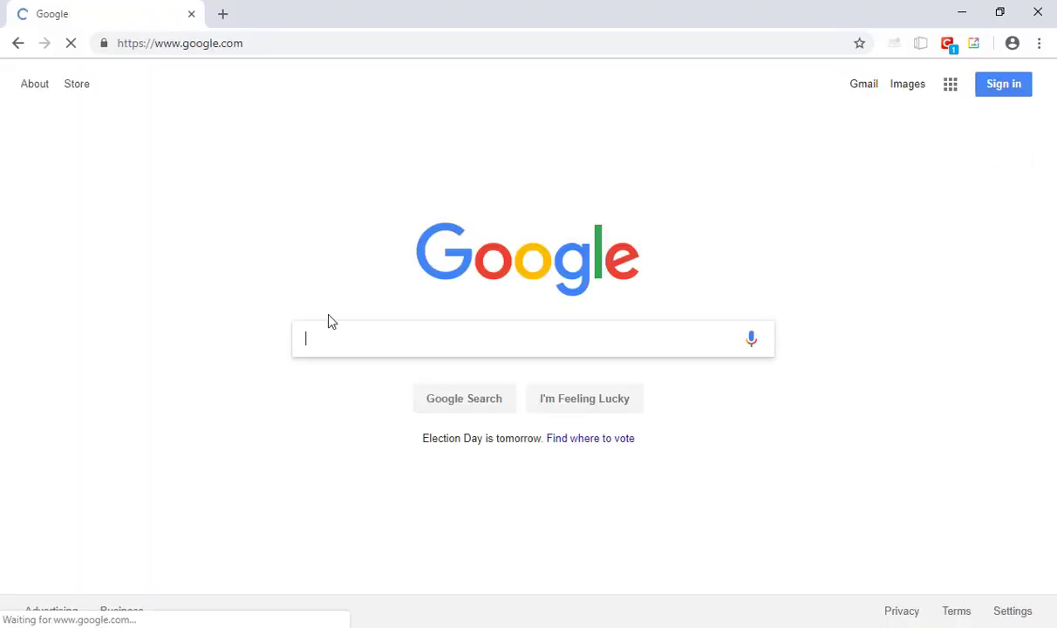
{"action": "type", "text": "drone model"}
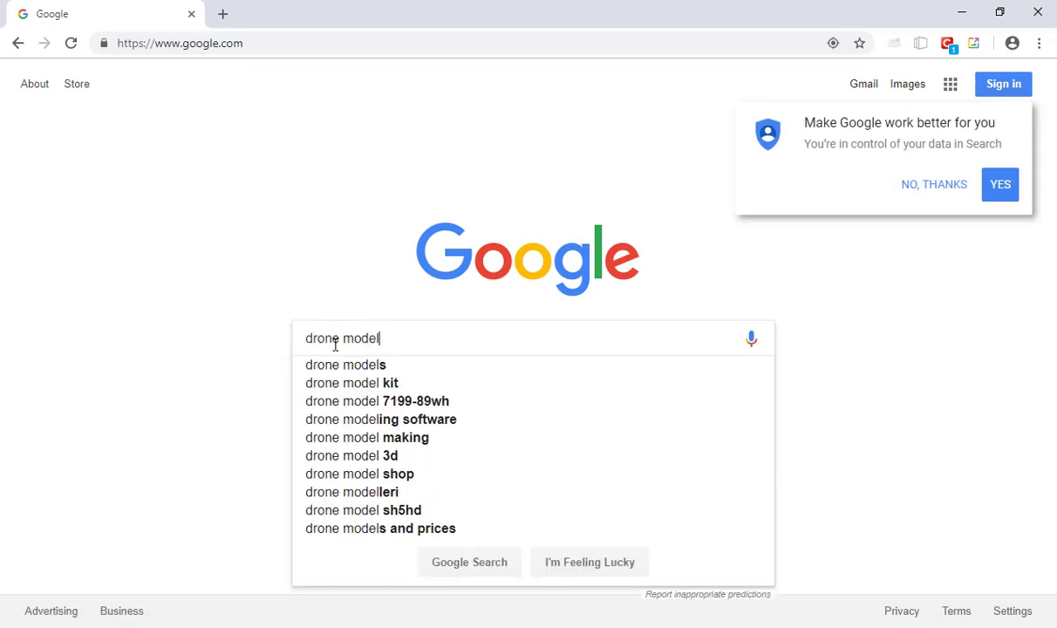
{"action": "key", "text": "Return"}
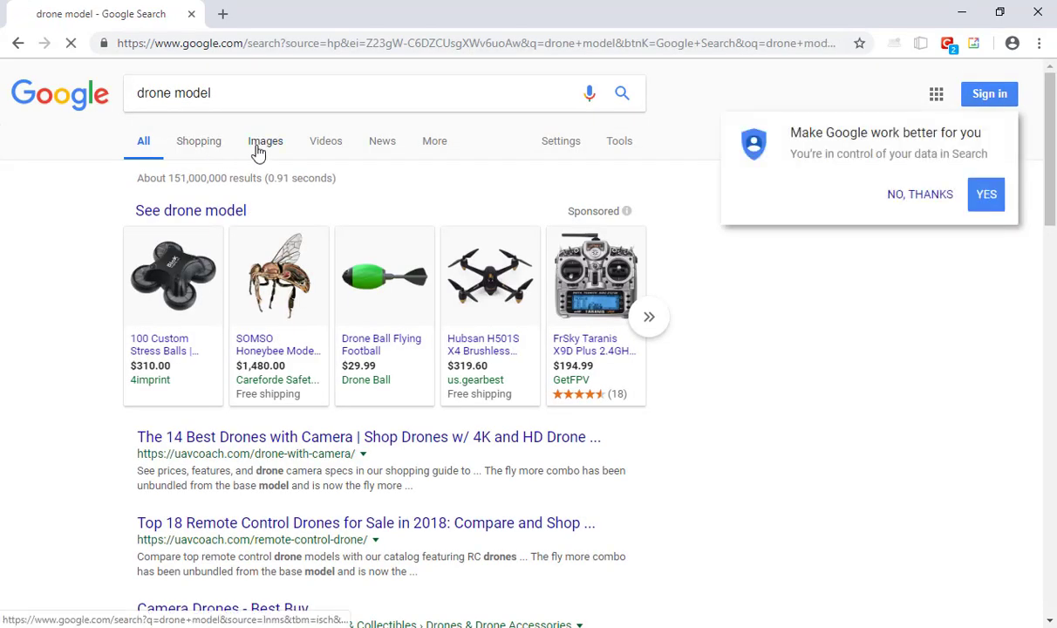
{"action": "left_click", "coordinate": [261, 146]}
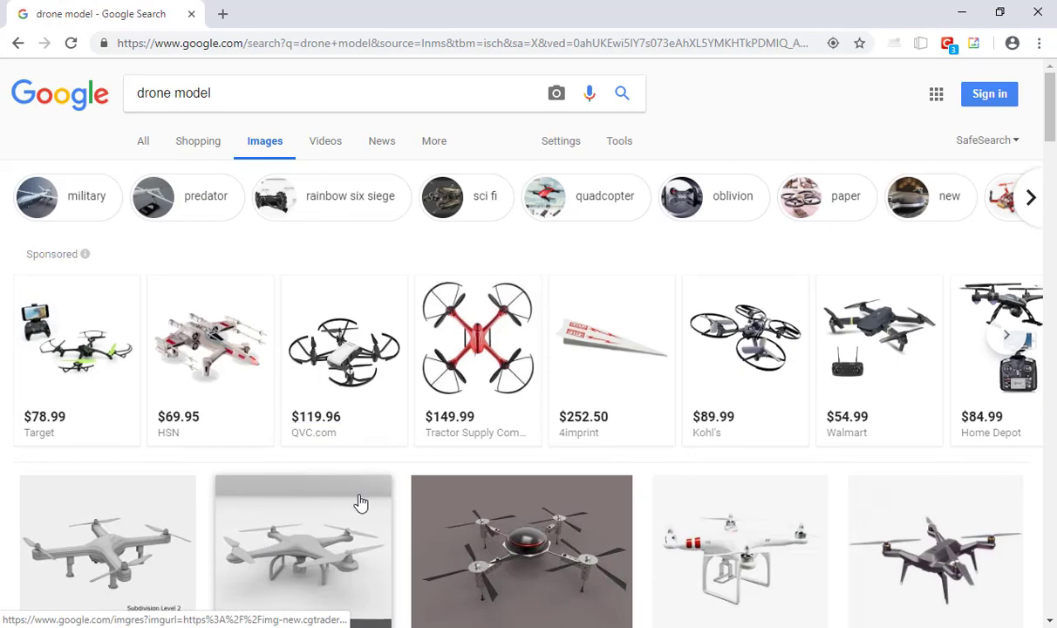
{"action": "scroll", "coordinate": [358, 488], "scroll_direction": "down", "scroll_amount": 2}
{"action": "left_click", "coordinate": [735, 403]}
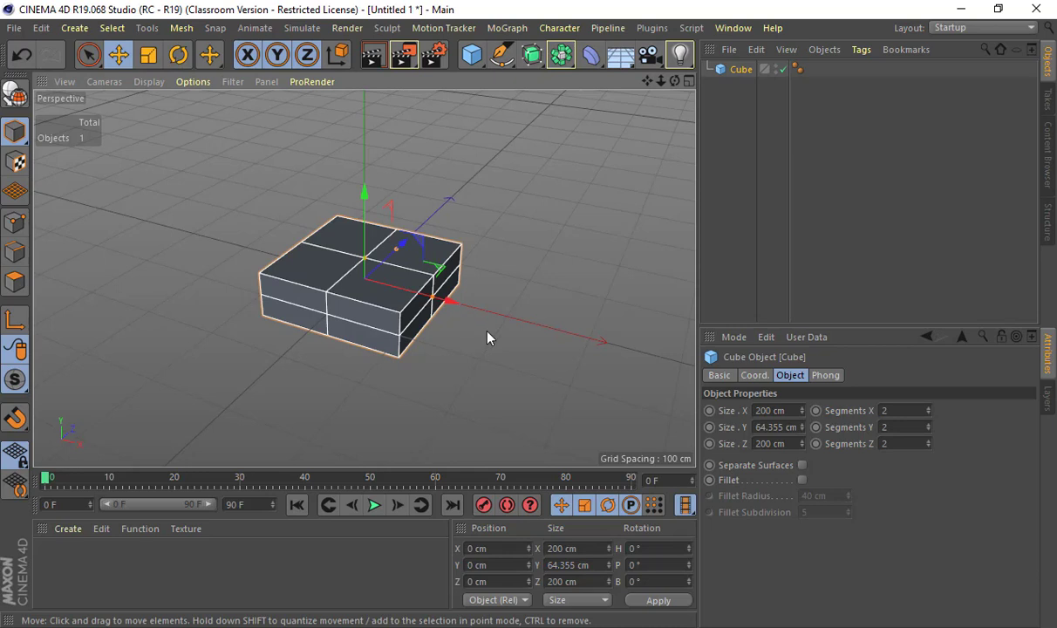
Make the flattened cube editable and delete the polygons of its negative X half using Rectangle Selection with Tolerant Selection enabled.
{"action": "key", "text": "c"}
{"action": "left_click", "coordinate": [15, 281]}
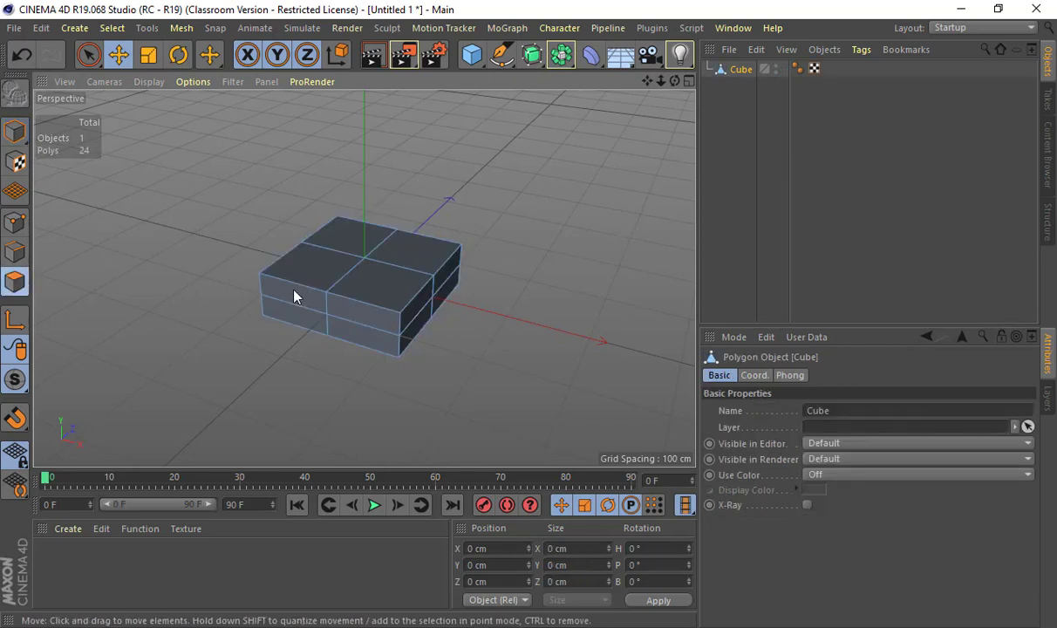
{"action": "left_click_drag", "start_coordinate": [294, 295], "coordinate": [352, 296], "text": "alt"}
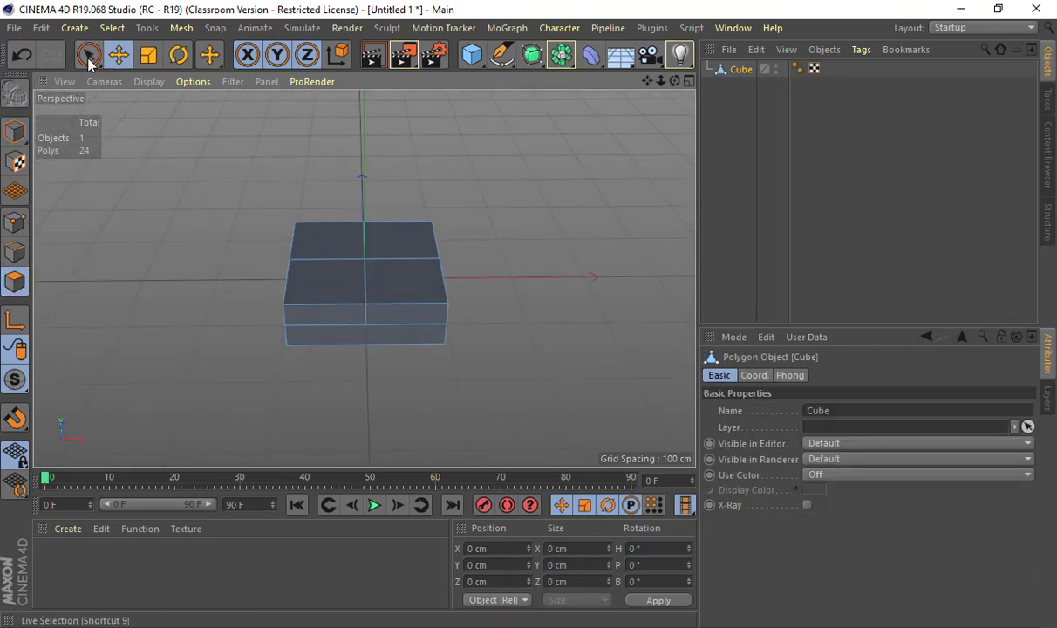
{"action": "left_click_drag", "start_coordinate": [89, 54], "coordinate": [131, 106]}
{"action": "left_click_drag", "start_coordinate": [282, 164], "coordinate": [308, 345]}
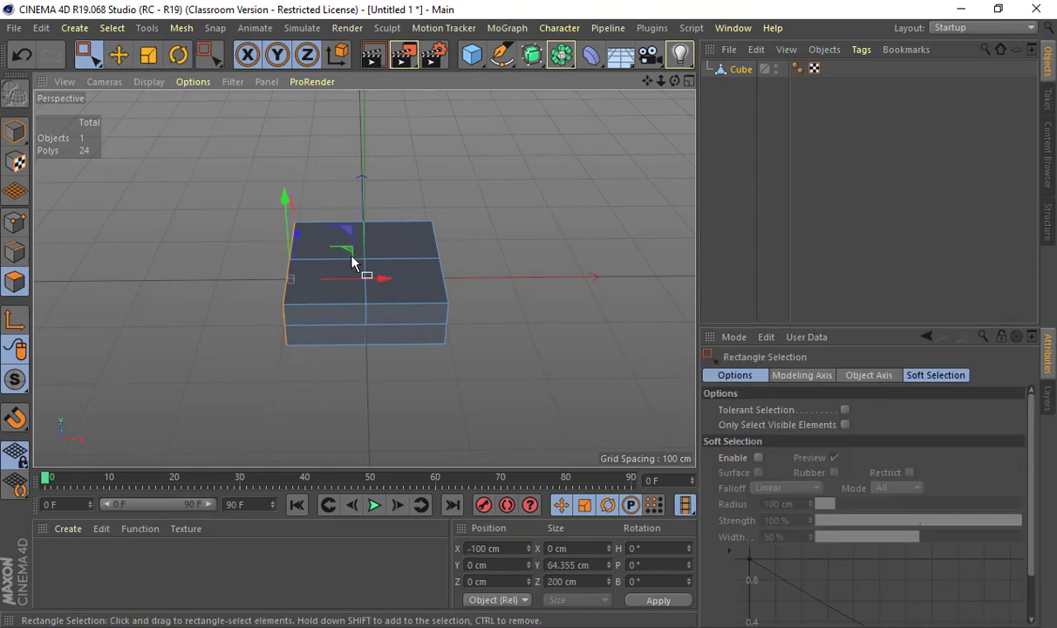
{"action": "left_click", "coordinate": [844, 410]}
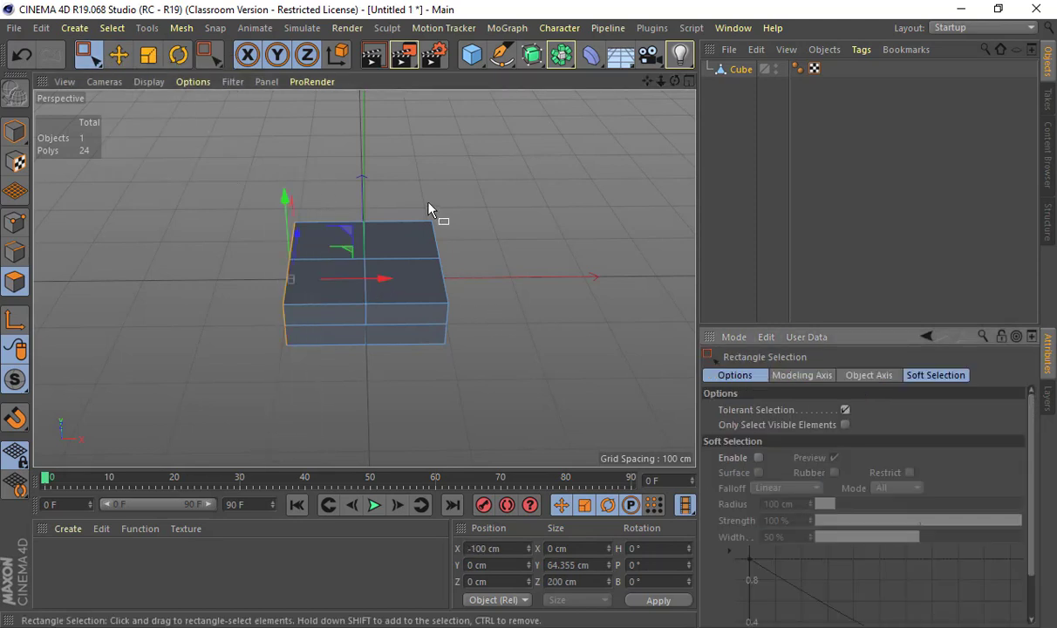
{"action": "left_click_drag", "start_coordinate": [349, 179], "coordinate": [145, 401]}
{"action": "key", "text": "Delete"}
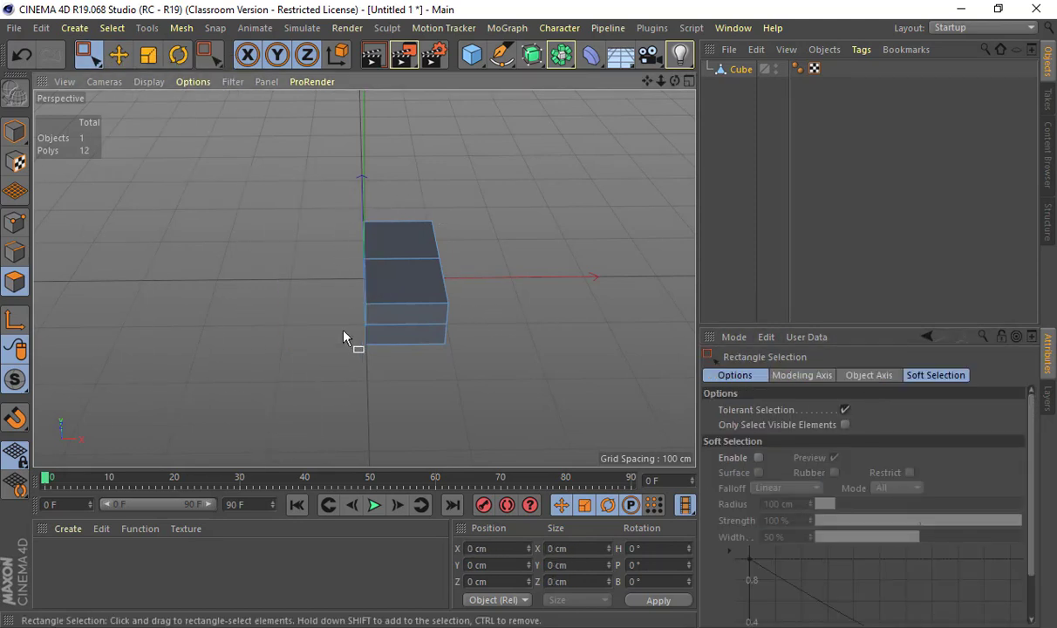
Delete the polygons of the remaining half that lie behind the X axis, keeping only the front quarter.
{"action": "left_click_drag", "start_coordinate": [342, 336], "coordinate": [557, 154], "text": "alt"}
{"action": "key", "text": "Delete"}
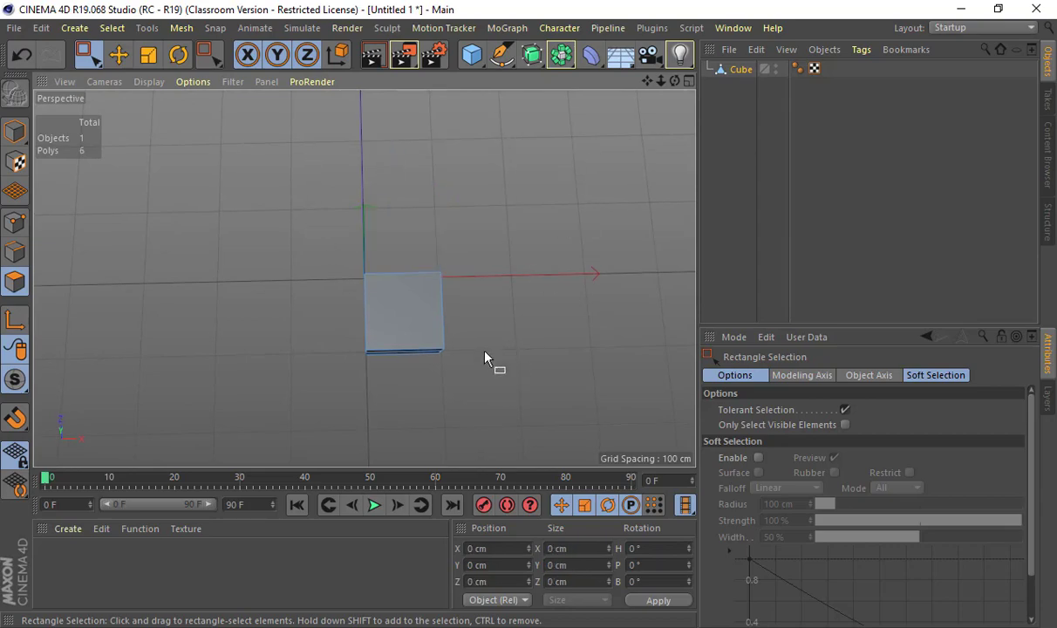
{"action": "left_click_drag", "start_coordinate": [484, 358], "coordinate": [495, 292], "text": "alt"}
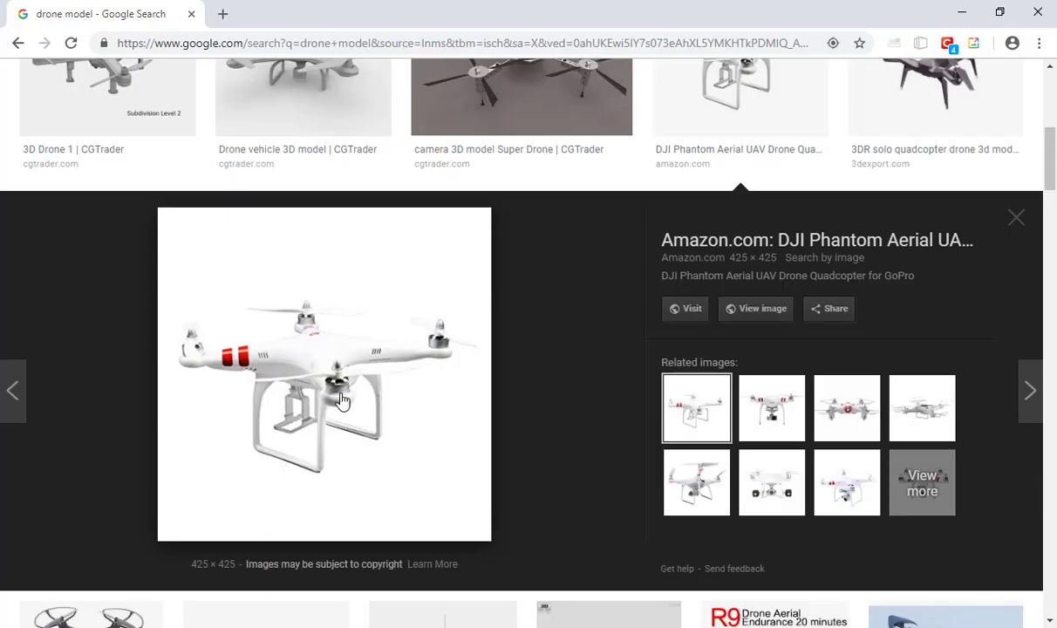
Search Google Images for drone model side, look through the pictures and preview the black camera drone from engineering.com.
{"action": "scroll", "coordinate": [792, 299], "scroll_direction": "up", "scroll_amount": 5}
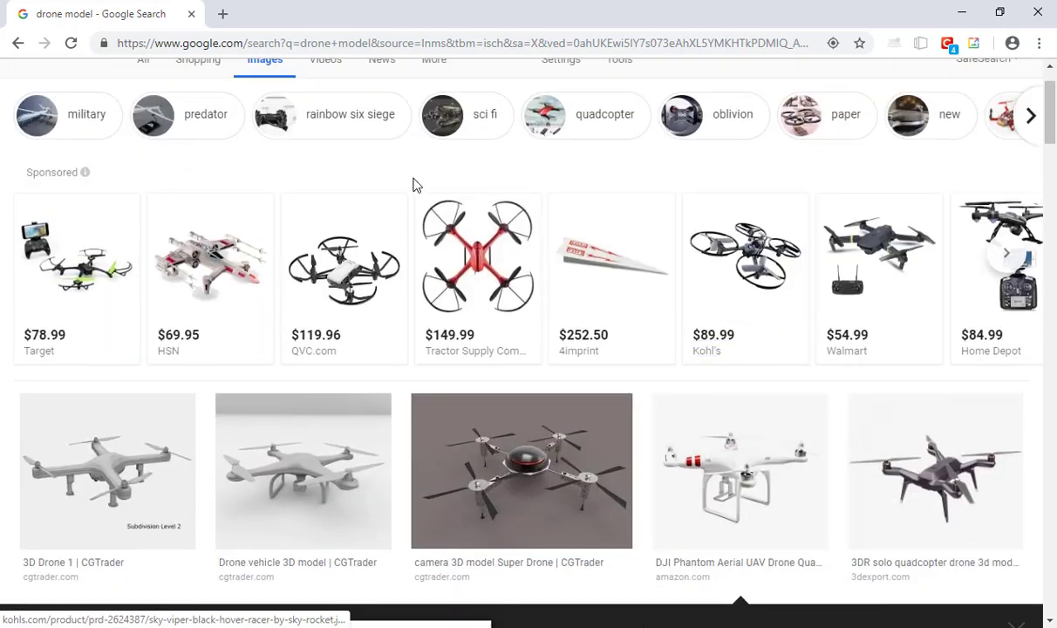
{"action": "scroll", "coordinate": [415, 185], "scroll_direction": "up", "scroll_amount": 1}
{"action": "left_click", "coordinate": [394, 91]}
{"action": "type", "text": "sid"}
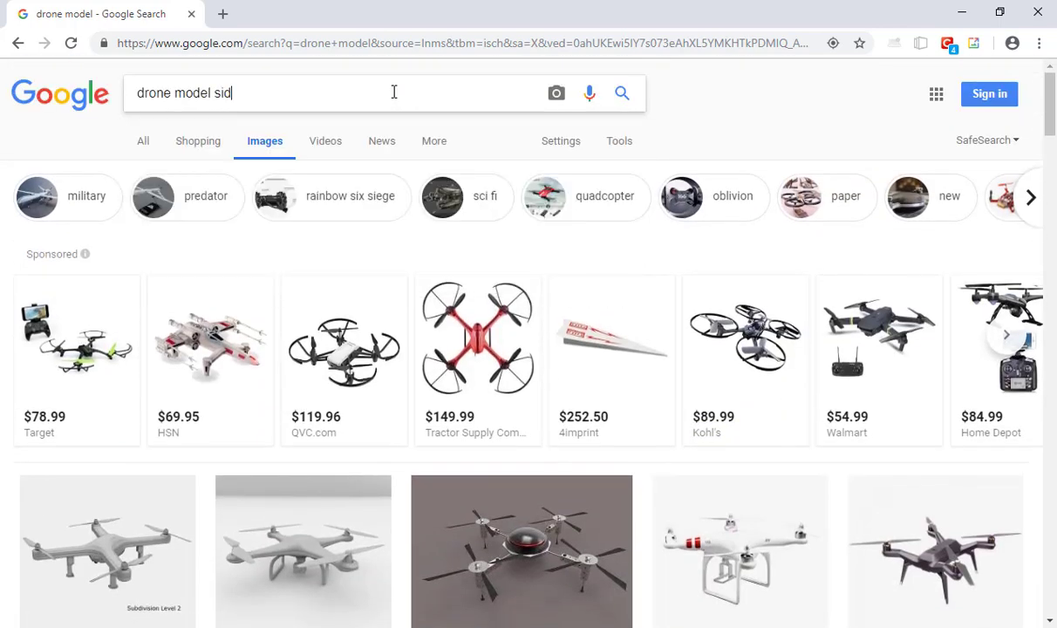
{"action": "type", "text": "e"}
{"action": "key", "text": "Return"}
{"action": "scroll", "coordinate": [426, 299], "scroll_direction": "down", "scroll_amount": 4}
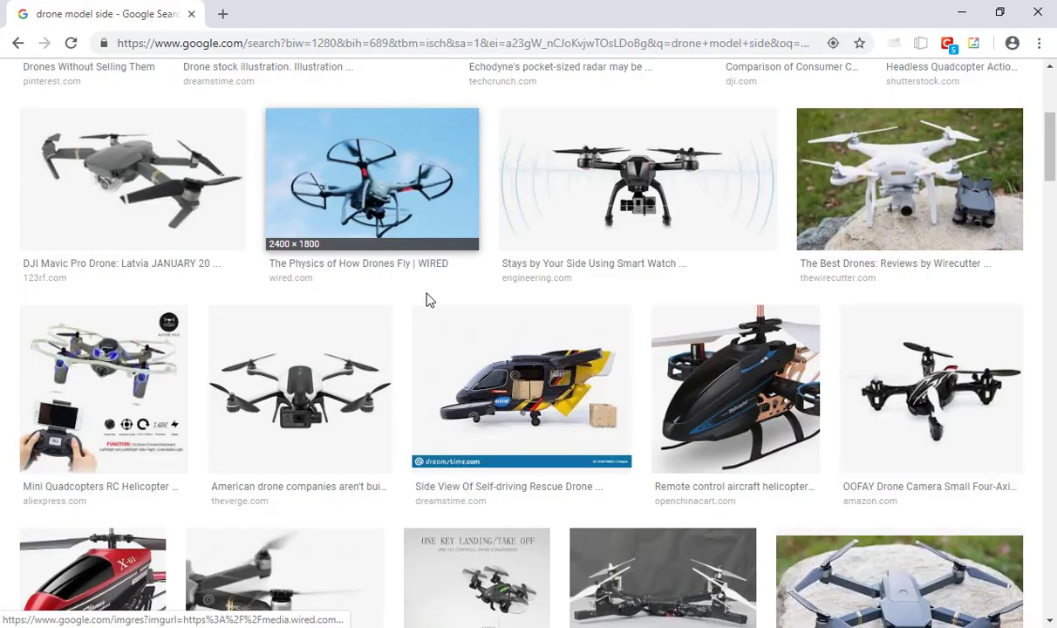
{"action": "scroll", "coordinate": [810, 419], "scroll_direction": "down", "scroll_amount": 3}
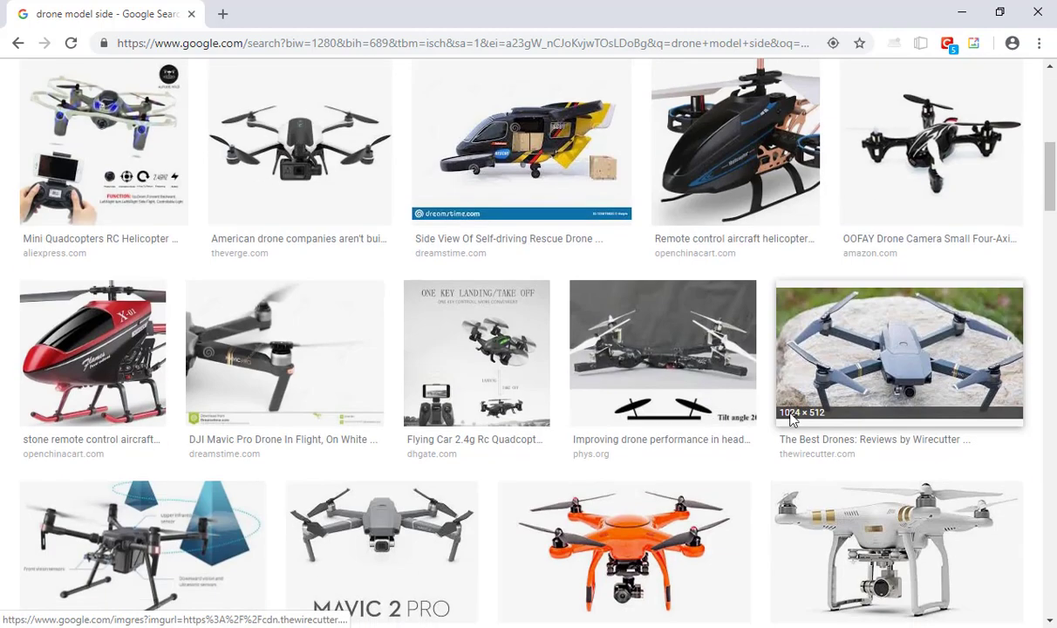
{"action": "scroll", "coordinate": [632, 287], "scroll_direction": "up", "scroll_amount": 3}
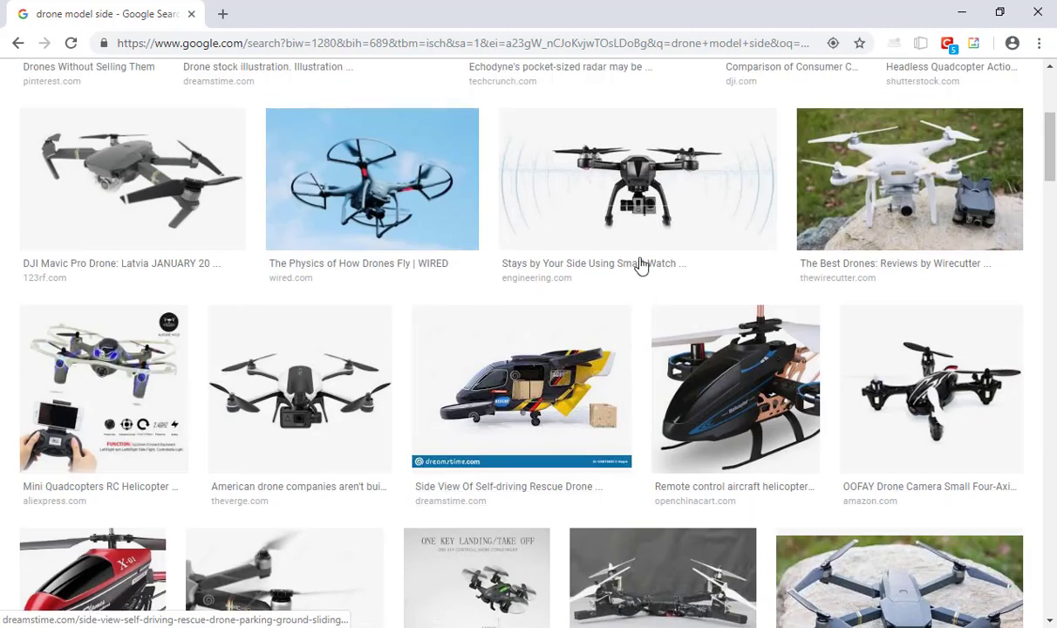
{"action": "left_click", "coordinate": [647, 190]}
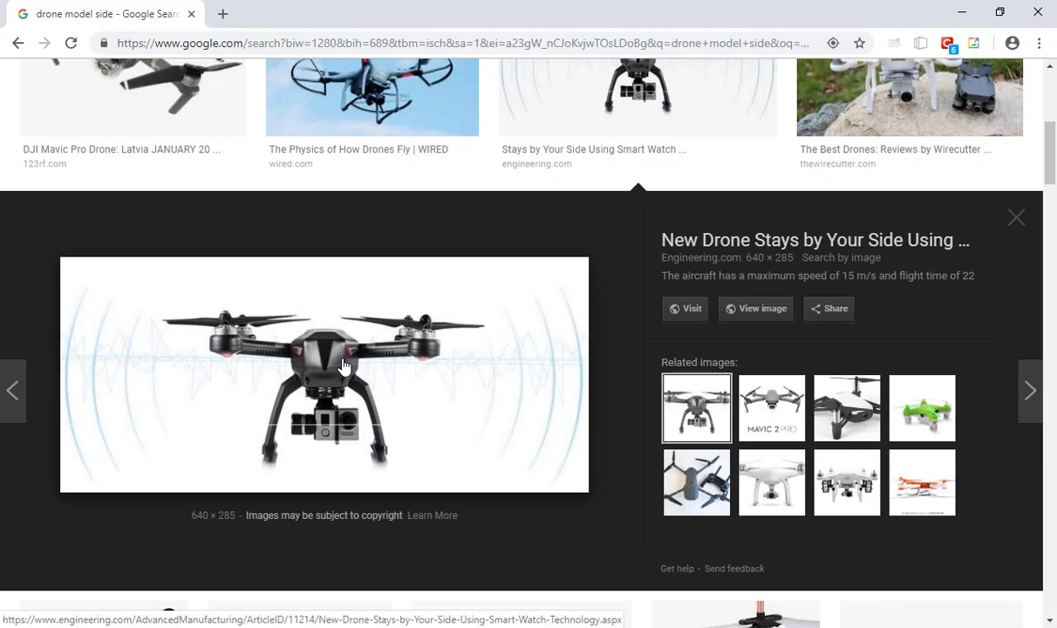
Return to Cinema 4D and delete the lower row of polygons of the remaining cube quarter.
{"action": "key", "text": "alt+Tab"}
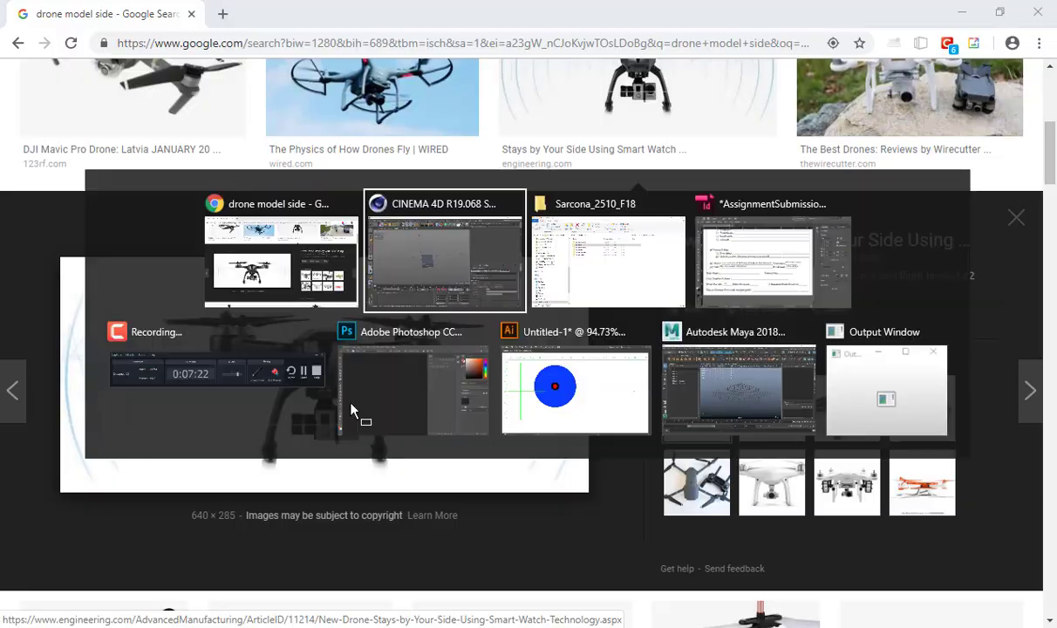
{"action": "left_click_drag", "start_coordinate": [407, 270], "coordinate": [396, 217], "text": "alt"}
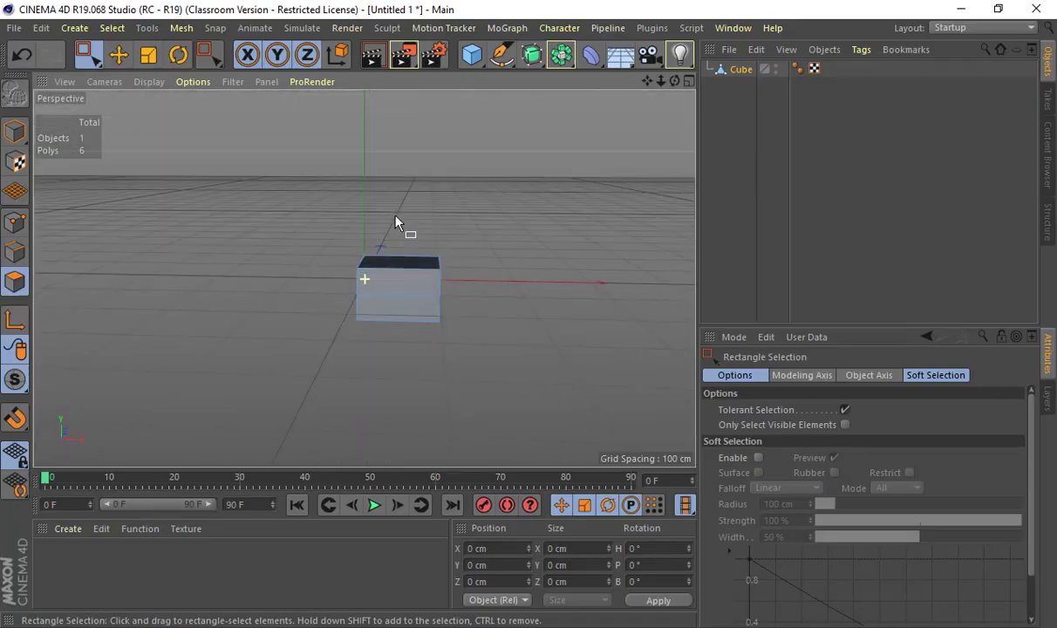
{"action": "left_click_drag", "start_coordinate": [331, 299], "coordinate": [514, 357]}
{"action": "key", "text": "Delete"}
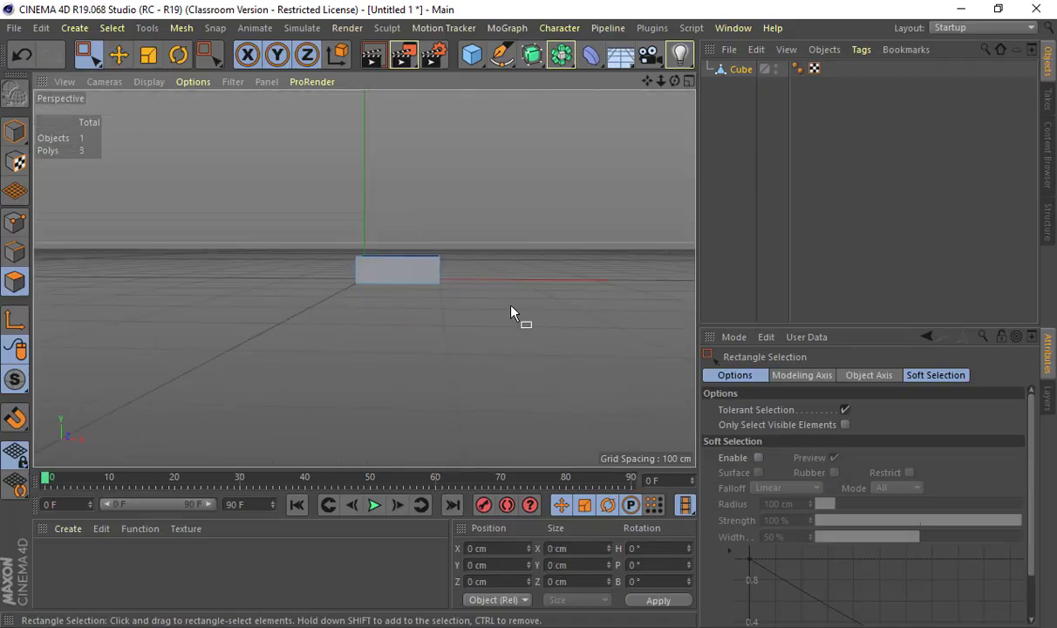
{"action": "left_click_drag", "start_coordinate": [515, 311], "coordinate": [389, 299], "text": "alt"}
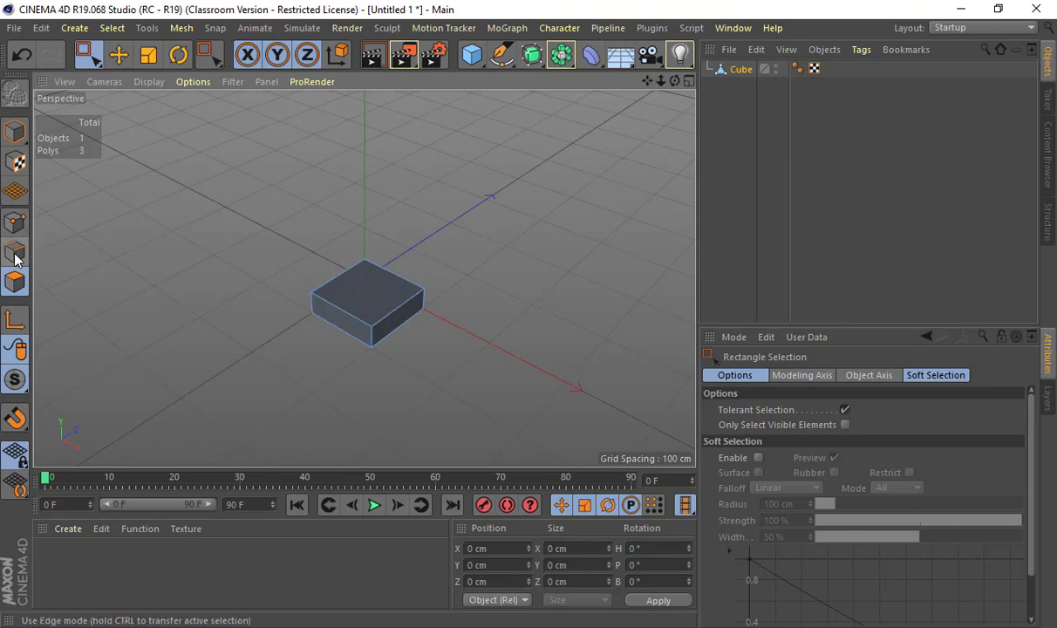
{"action": "left_click", "coordinate": [17, 224]}
{"action": "left_click", "coordinate": [13, 288]}
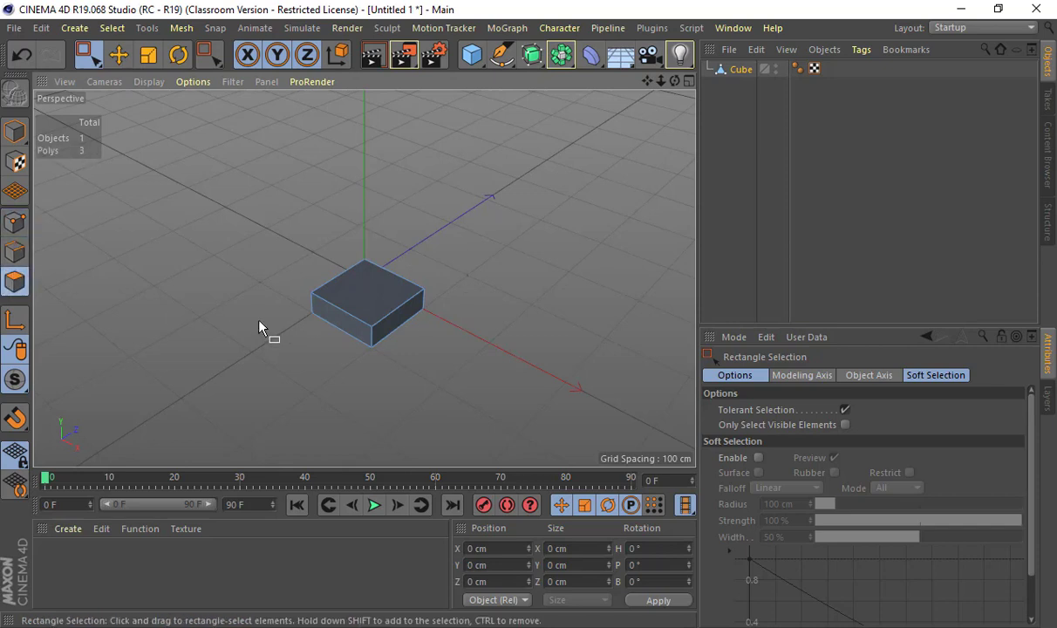
Try to move the cube quarter's side polygon on the negative Z side sideways along X, and undo the move.
{"action": "key", "text": "e"}
{"action": "left_click", "coordinate": [337, 329]}
{"action": "mouse_move", "coordinate": [337, 331]}
{"action": "left_mouse_down", "text": "alt"}
{"action": "mouse_move", "coordinate": [586, 376]}
{"action": "mouse_move", "coordinate": [472, 361]}
{"action": "mouse_move", "coordinate": [273, 367]}
{"action": "mouse_move", "coordinate": [276, 352]}
{"action": "mouse_move", "coordinate": [332, 326]}
{"action": "left_mouse_up", "text": "alt"}
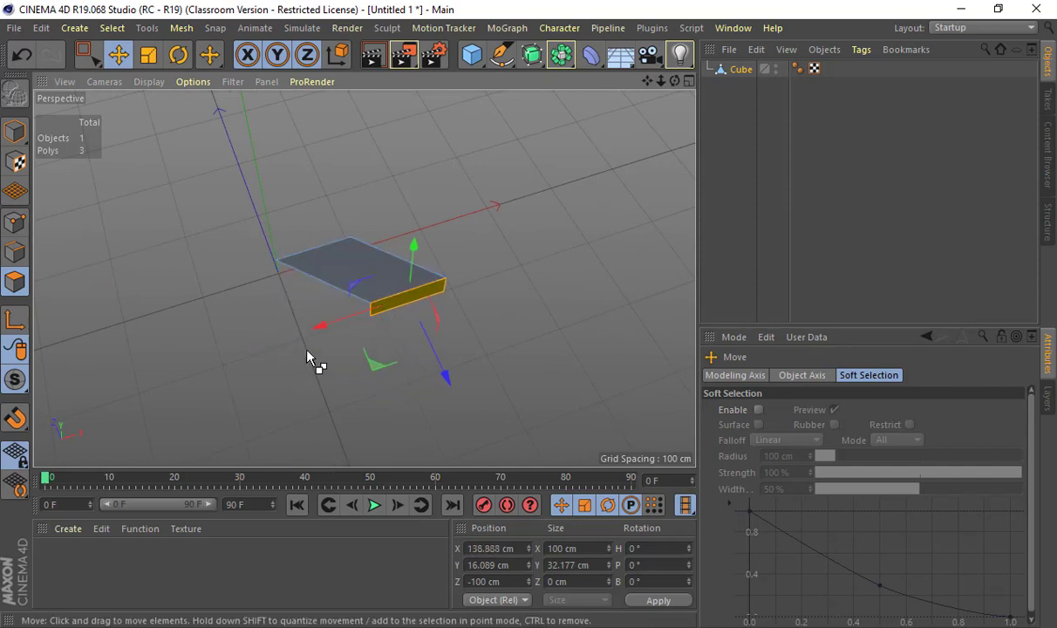
{"action": "key", "text": "ctrl+z"}
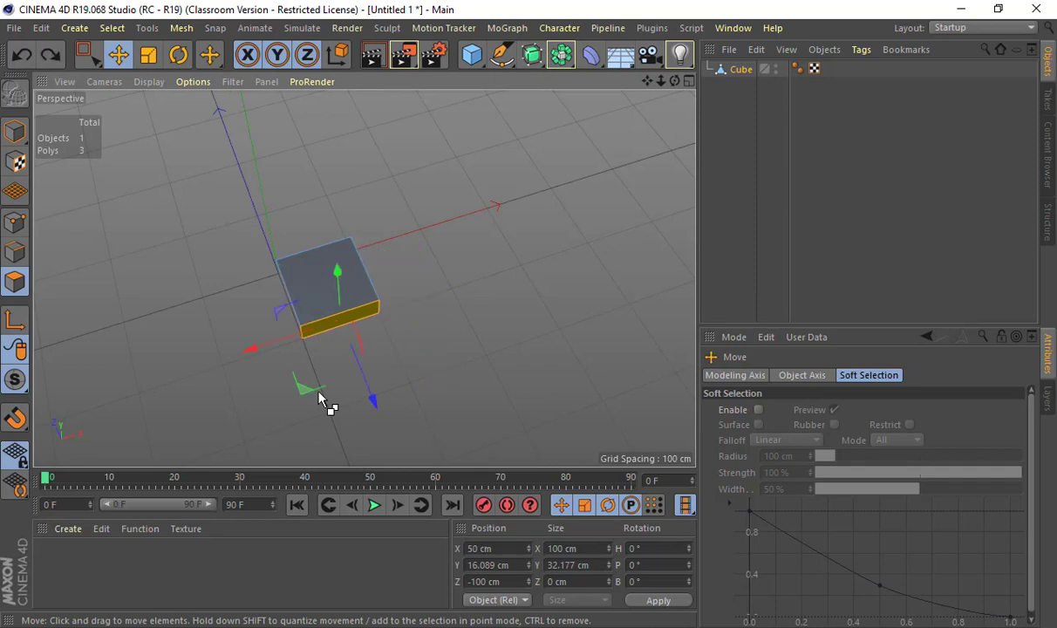
{"action": "left_click_drag", "start_coordinate": [281, 373], "coordinate": [238, 375], "text": "alt"}
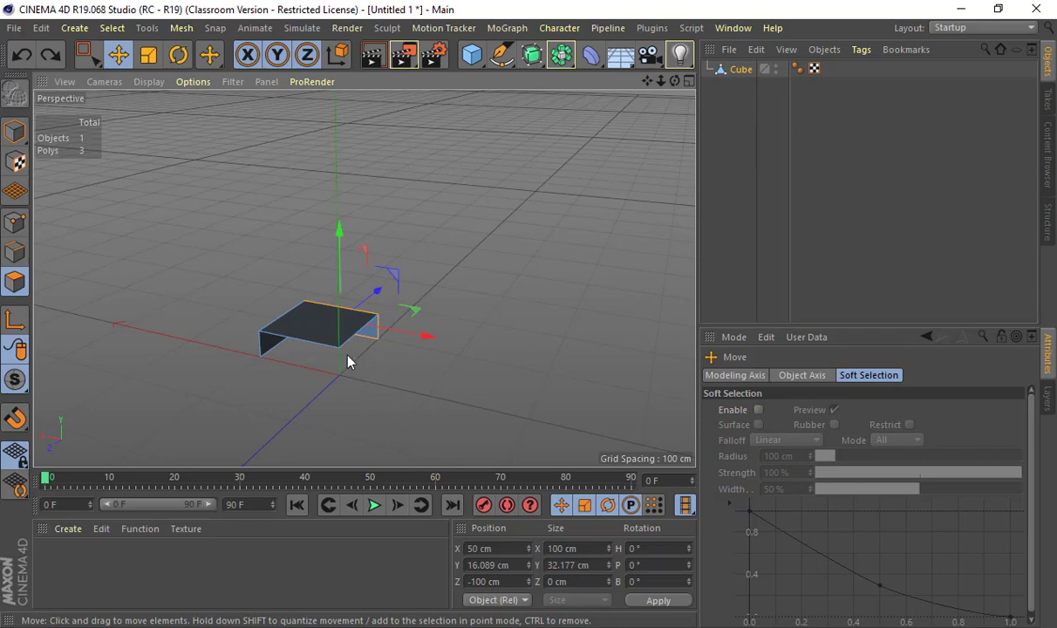
{"action": "left_click_drag", "start_coordinate": [325, 365], "coordinate": [524, 391], "text": "alt"}
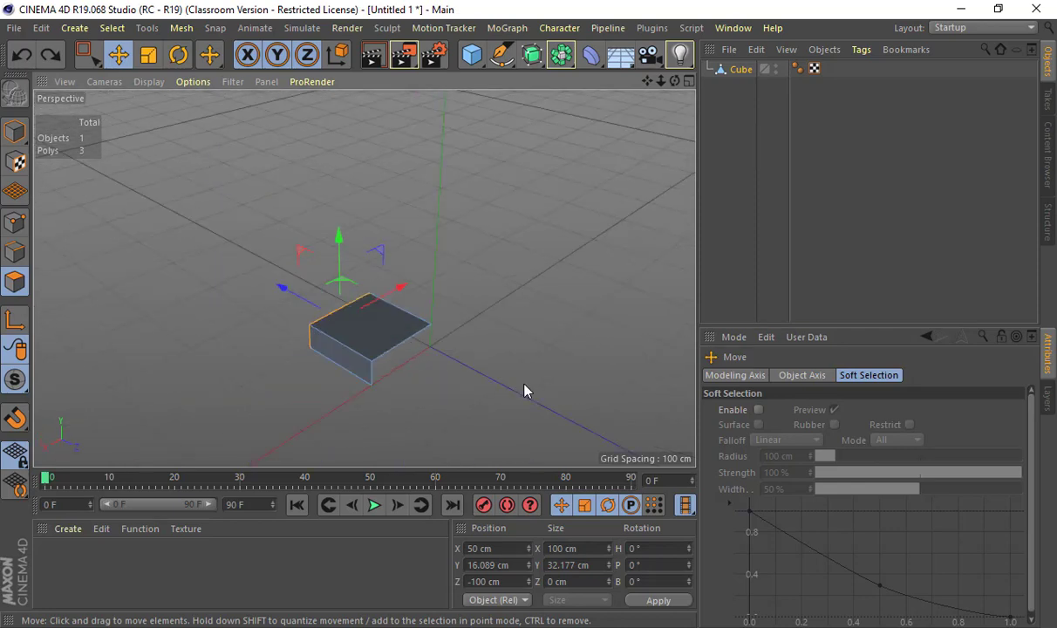
Try to move the cube quarter's side polygon on the positive X side, and undo the changes.
{"action": "mouse_move", "coordinate": [365, 349]}
{"action": "left_mouse_down", "text": "alt"}
{"action": "mouse_move", "coordinate": [522, 356]}
{"action": "mouse_move", "coordinate": [366, 332]}
{"action": "left_mouse_up", "text": "alt"}
{"action": "left_click", "coordinate": [364, 331]}
{"action": "left_click_drag", "start_coordinate": [483, 389], "coordinate": [550, 387], "text": "alt"}
{"action": "key", "text": "ctrl+z"}
{"action": "left_click_drag", "start_coordinate": [339, 366], "coordinate": [292, 367], "text": "alt"}
{"action": "key", "text": "ctrl+z"}
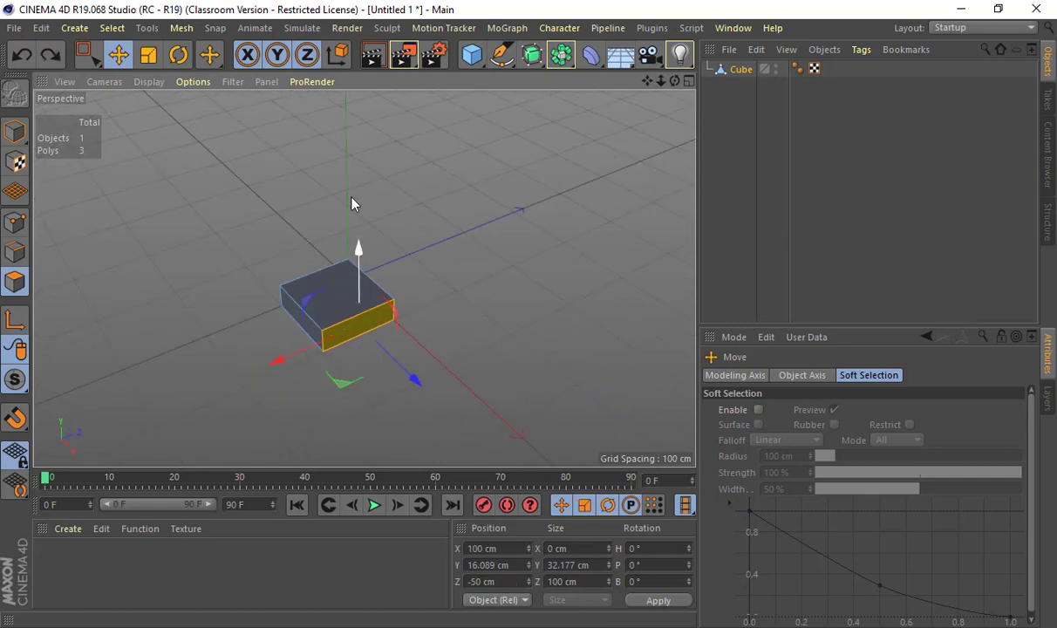
{"action": "left_click_drag", "start_coordinate": [352, 204], "coordinate": [365, 341], "text": "alt"}
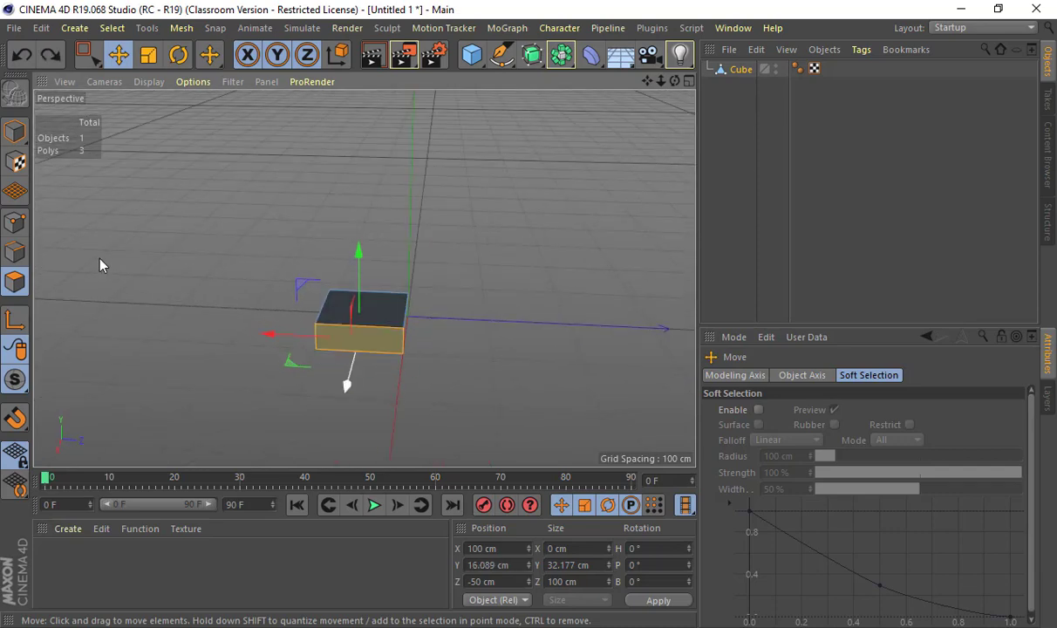
Switch to editing points, try to move the two outer corner points of the cube quarter, and undo the moves.
{"action": "left_click", "coordinate": [17, 225]}
{"action": "left_click_drag", "start_coordinate": [218, 344], "coordinate": [413, 383], "text": "alt"}
{"action": "left_click", "coordinate": [413, 383]}
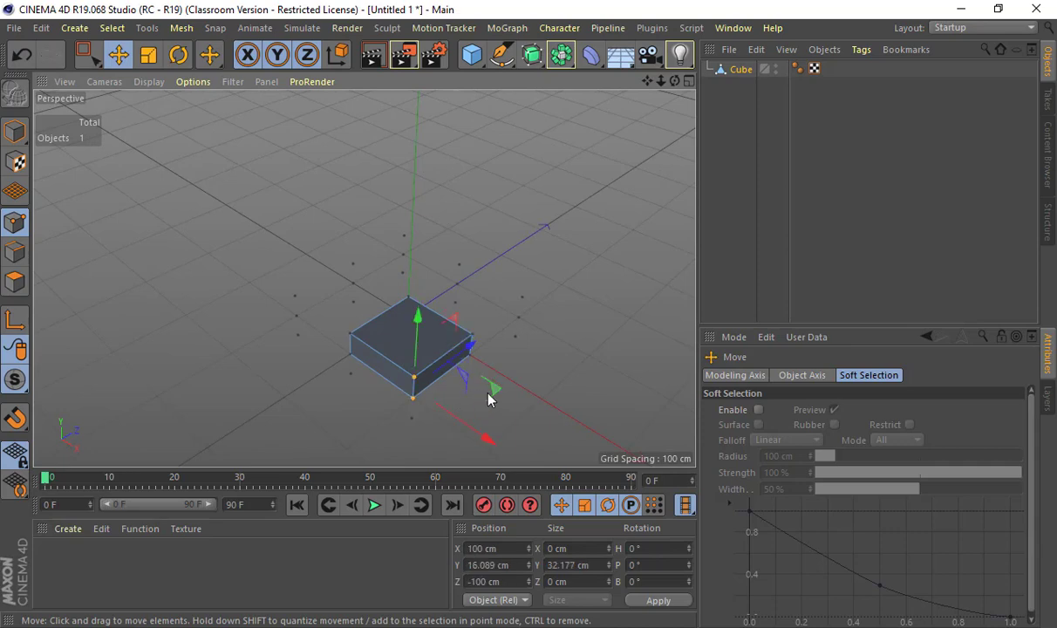
{"action": "mouse_move", "coordinate": [488, 399]}
{"action": "left_mouse_down"}
{"action": "mouse_move", "coordinate": [615, 415]}
{"action": "mouse_move", "coordinate": [362, 424]}
{"action": "mouse_move", "coordinate": [486, 415]}
{"action": "mouse_move", "coordinate": [487, 399]}
{"action": "mouse_move", "coordinate": [487, 420]}
{"action": "left_mouse_up"}
{"action": "left_click_drag", "start_coordinate": [487, 420], "coordinate": [397, 184], "text": "alt"}
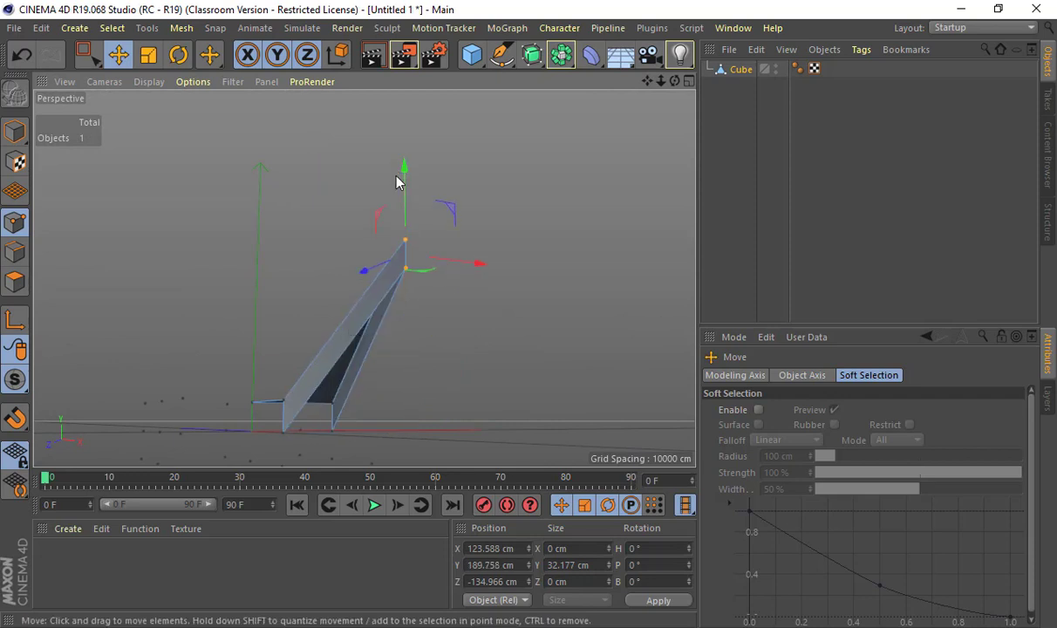
{"action": "key", "text": "ctrl+z"}
{"action": "left_click_drag", "start_coordinate": [462, 282], "coordinate": [247, 427], "text": "alt"}
{"action": "key", "text": "ctrl+z"}
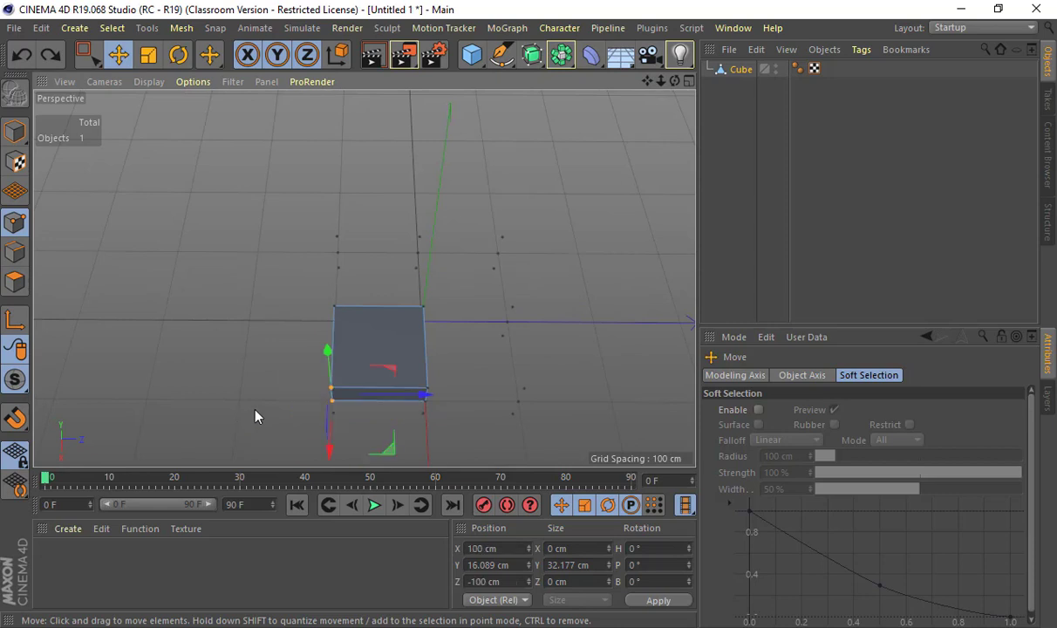
{"action": "left_click_drag", "start_coordinate": [94, 300], "coordinate": [223, 321], "text": "alt"}
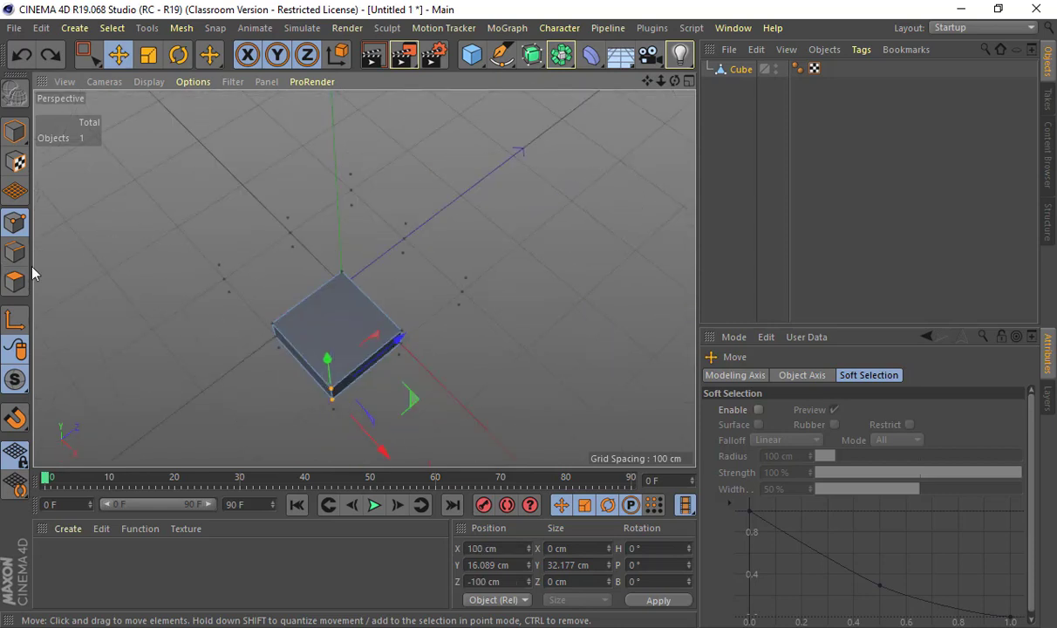
Cut two crossing loops through the cube quarter with Loop/Path Cut, at offsets of about 67% and 63%.
{"action": "key", "text": "k"}
{"action": "key", "text": "l"}
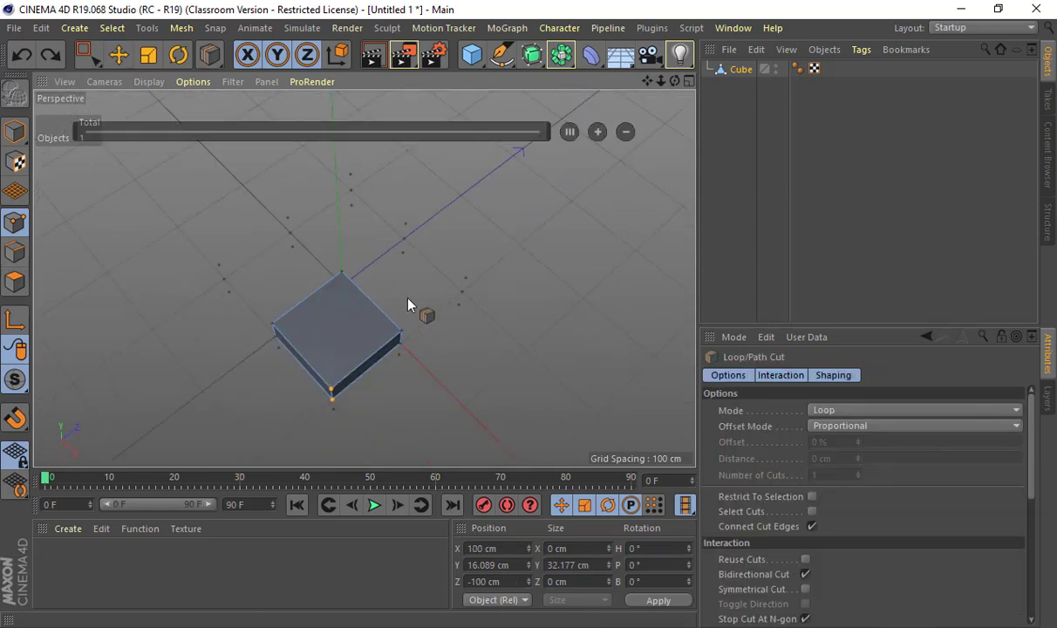
{"action": "left_click", "coordinate": [379, 358]}
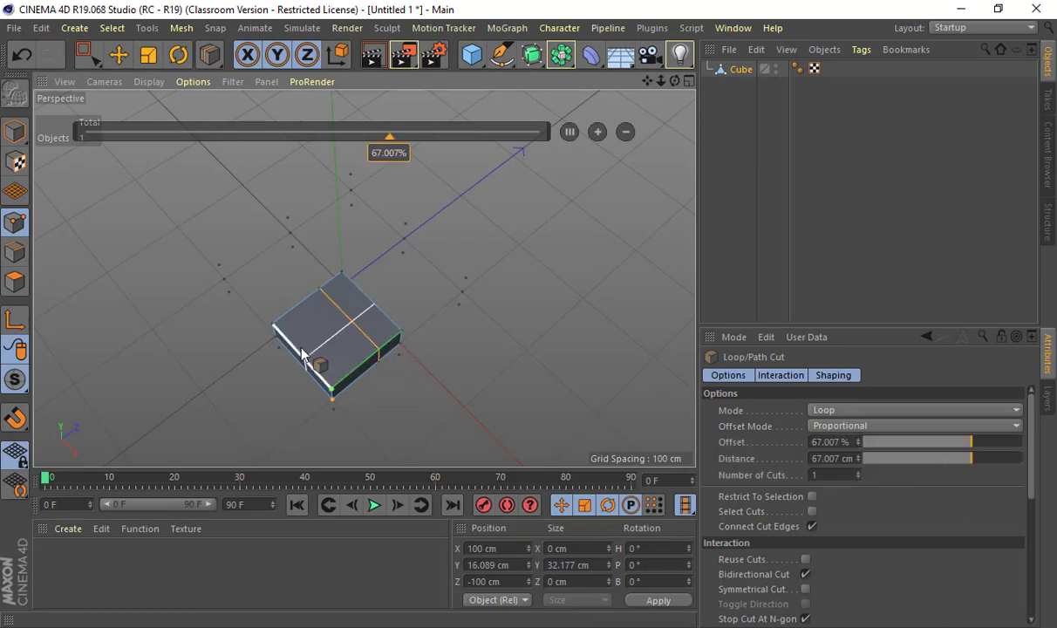
{"action": "left_click", "coordinate": [307, 346]}
{"action": "left_click_drag", "start_coordinate": [448, 289], "coordinate": [441, 362], "text": "alt"}
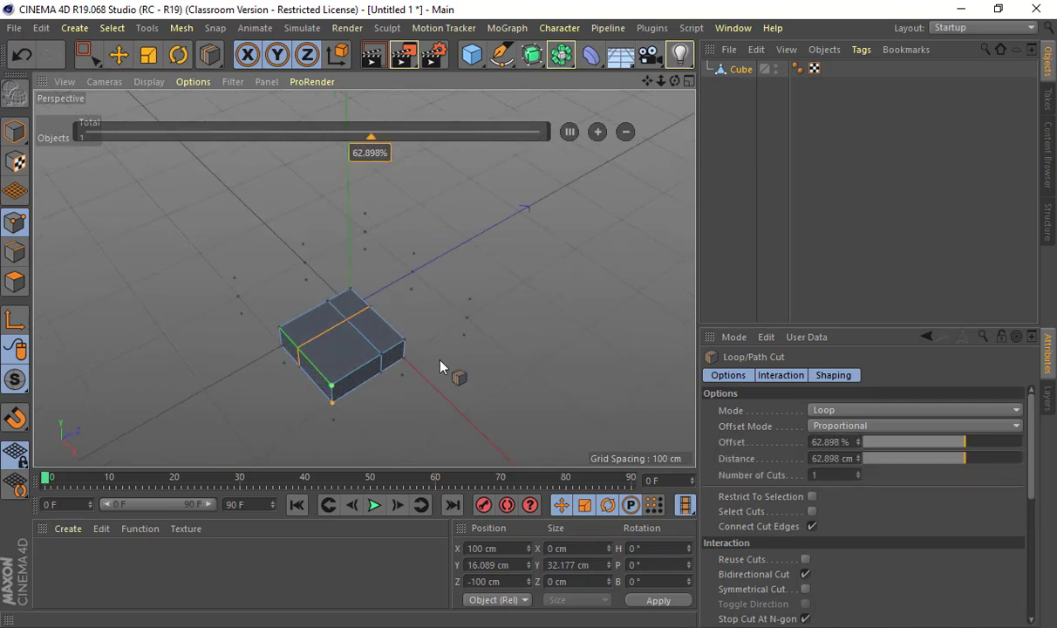
Select the two larger side polygons that meet at the outer corner and start extruding them outward.
{"action": "key", "text": "e"}
{"action": "left_click", "coordinate": [15, 281]}
{"action": "left_click_drag", "start_coordinate": [281, 357], "coordinate": [402, 330], "text": "alt"}
{"action": "left_click", "coordinate": [333, 401]}
{"action": "left_click", "coordinate": [360, 389], "text": "shift"}
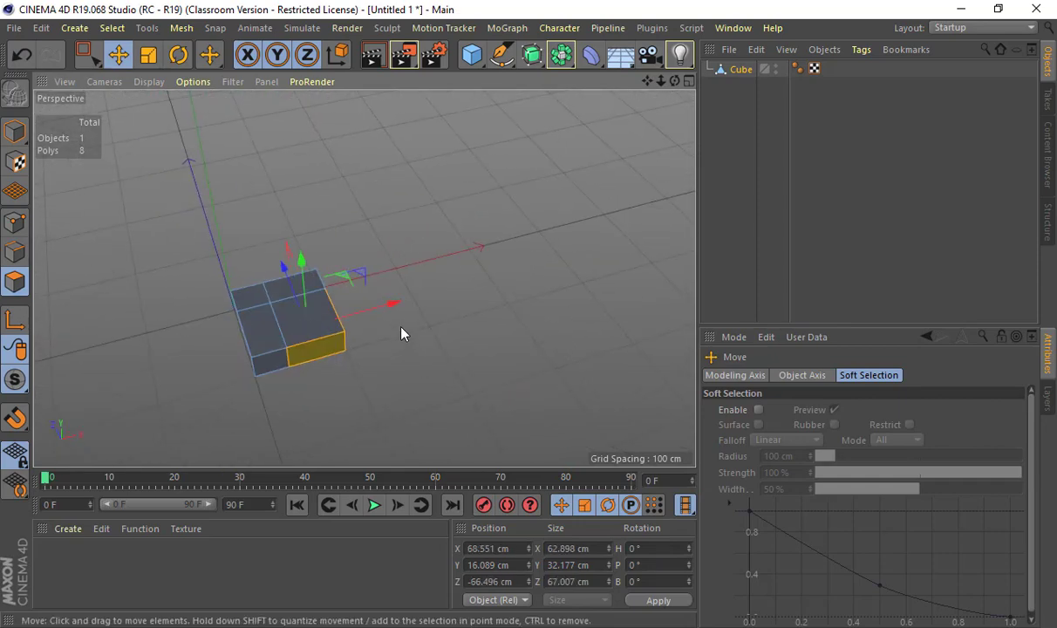
{"action": "key", "text": "d"}
{"action": "left_click_drag", "start_coordinate": [307, 327], "coordinate": [399, 344]}
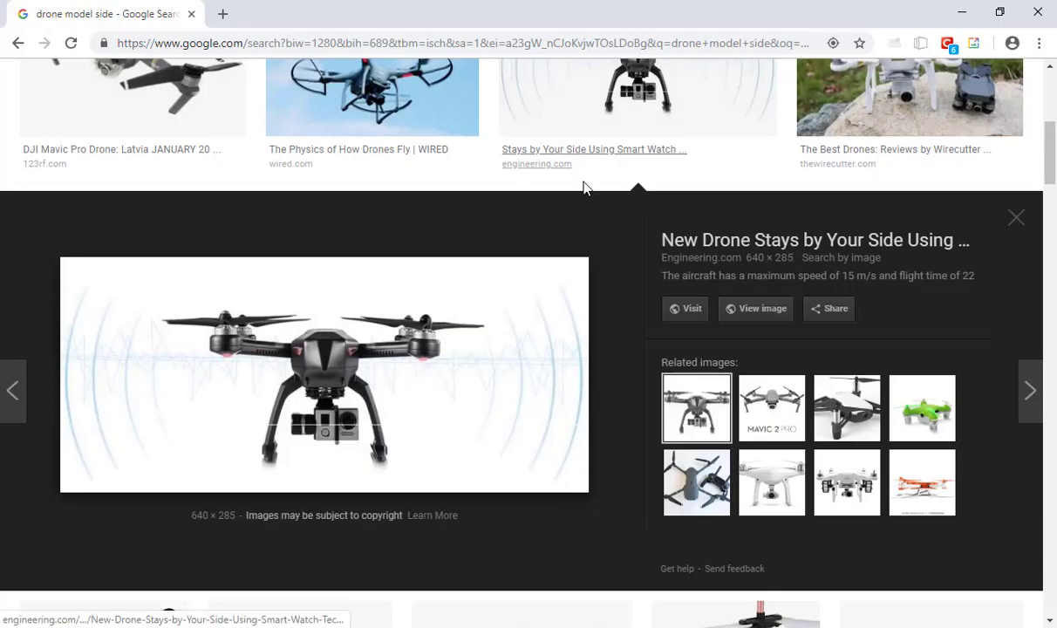
Switch to the browser, look through the drone pictures and search Google Images for drone model view.
{"action": "scroll", "coordinate": [585, 187], "scroll_direction": "up", "scroll_amount": 10}
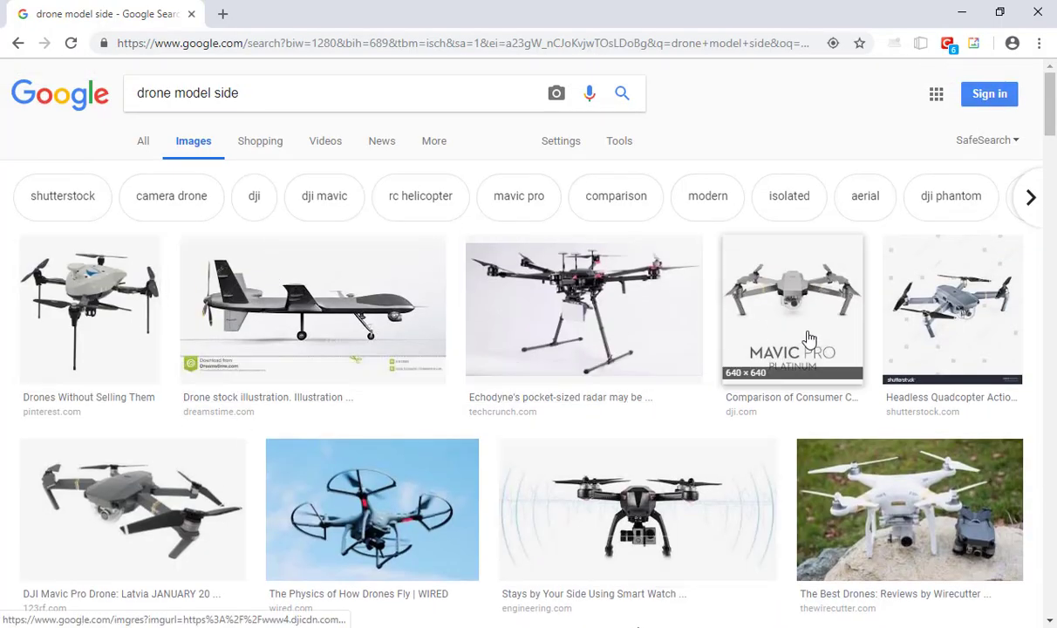
{"action": "left_click", "coordinate": [663, 497]}
{"action": "scroll", "coordinate": [522, 361], "scroll_direction": "down", "scroll_amount": 5}
{"action": "scroll", "coordinate": [613, 399], "scroll_direction": "down", "scroll_amount": 1}
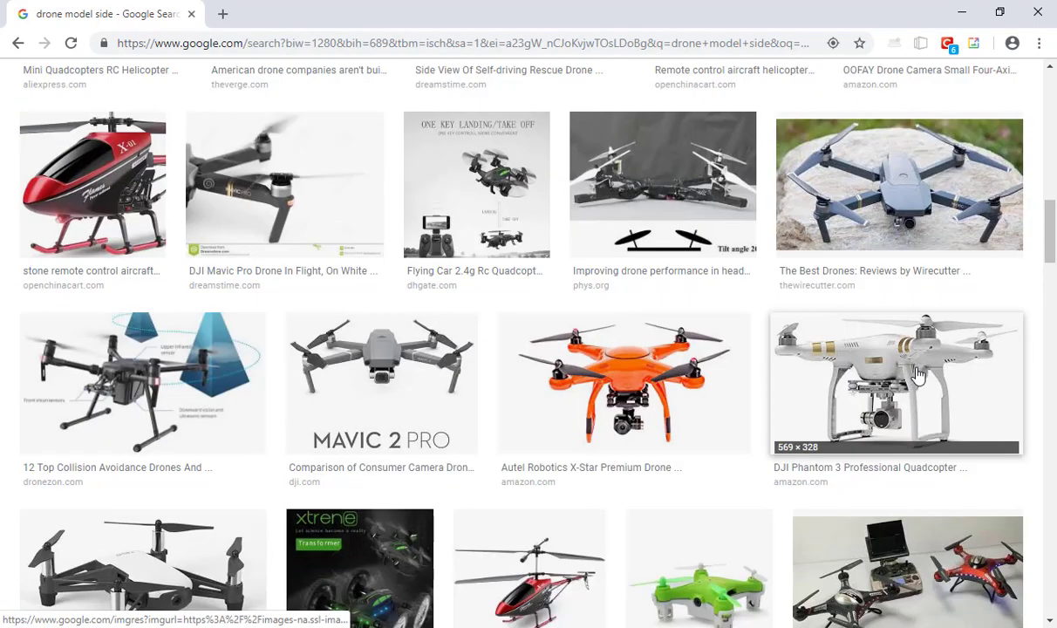
{"action": "scroll", "coordinate": [415, 372], "scroll_direction": "down", "scroll_amount": 6}
{"action": "scroll", "coordinate": [481, 373], "scroll_direction": "up", "scroll_amount": 15}
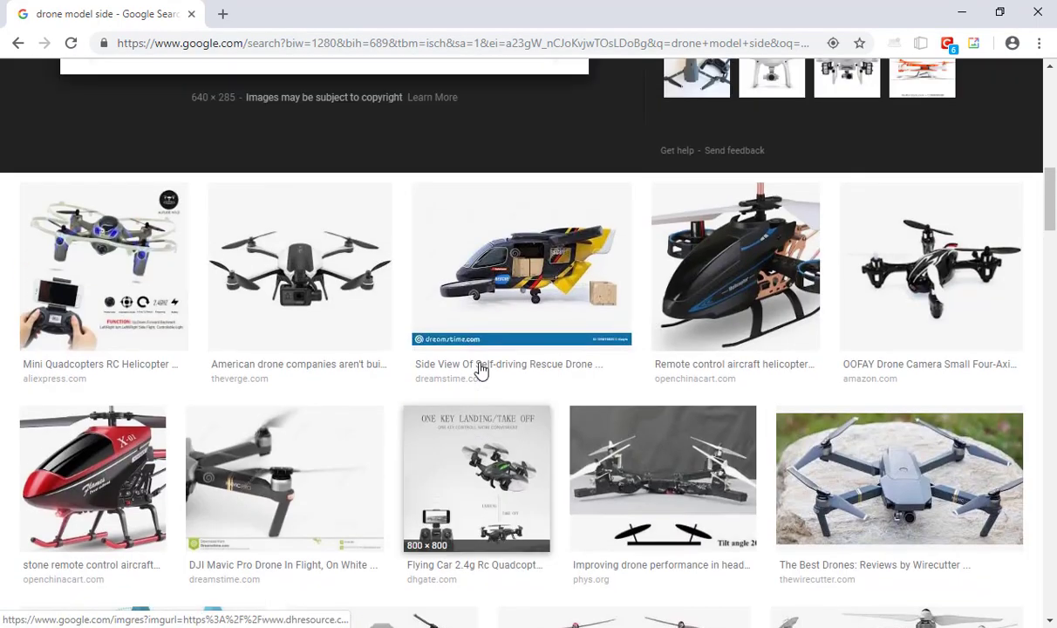
{"action": "double_click", "coordinate": [239, 93]}
{"action": "type", "text": "view"}
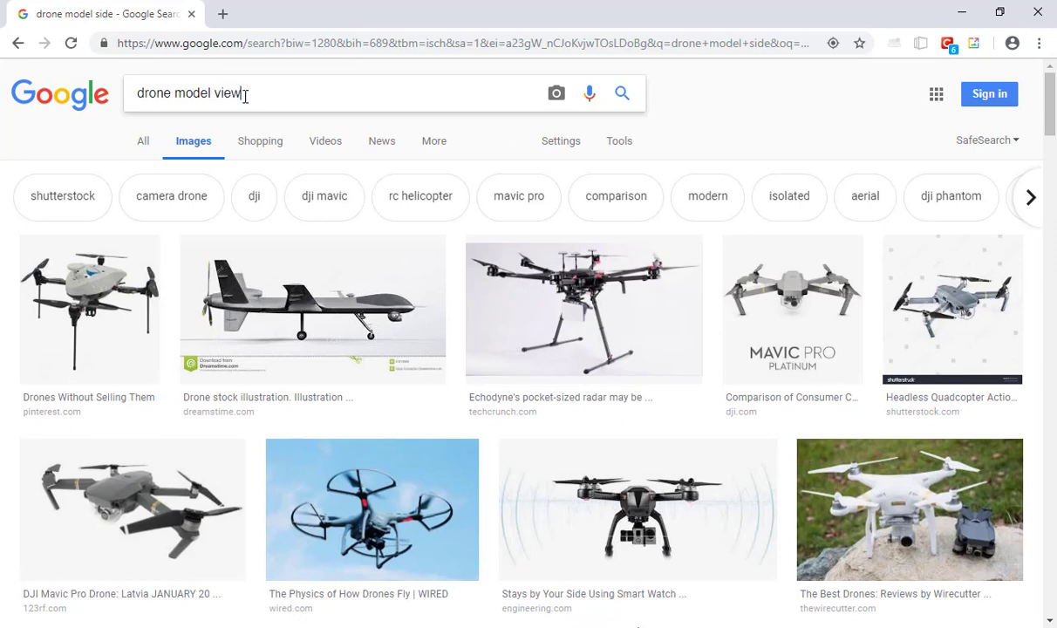
{"action": "key", "text": "Return"}
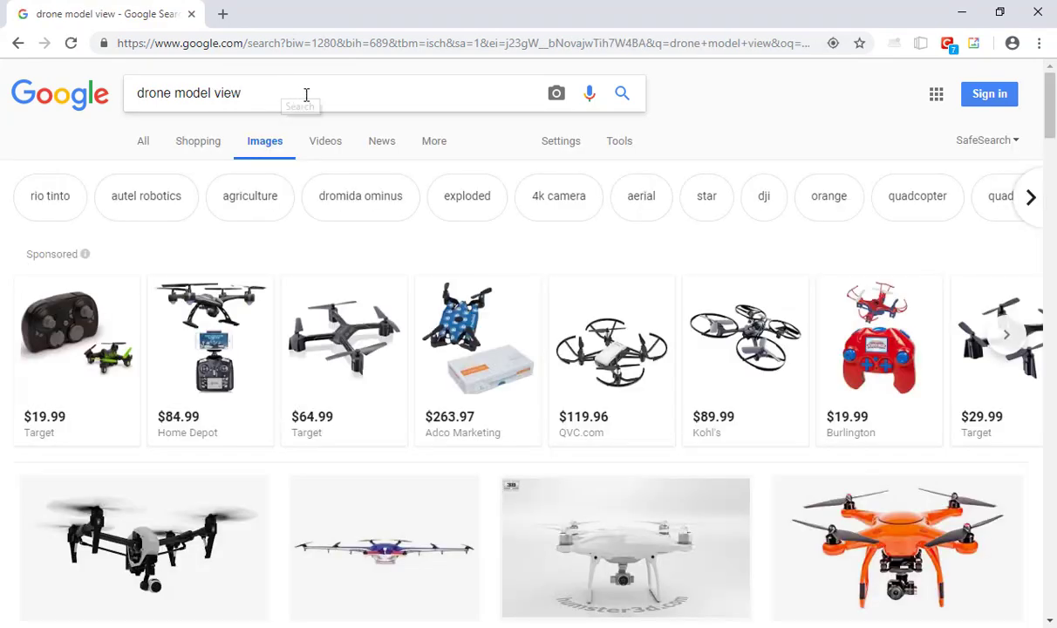
Search Google Images for drone model orthographic view and look through the pictures.
{"action": "double_click", "coordinate": [309, 91]}
{"action": "type", "text": "orthographic view"}
{"action": "key", "text": "Return"}
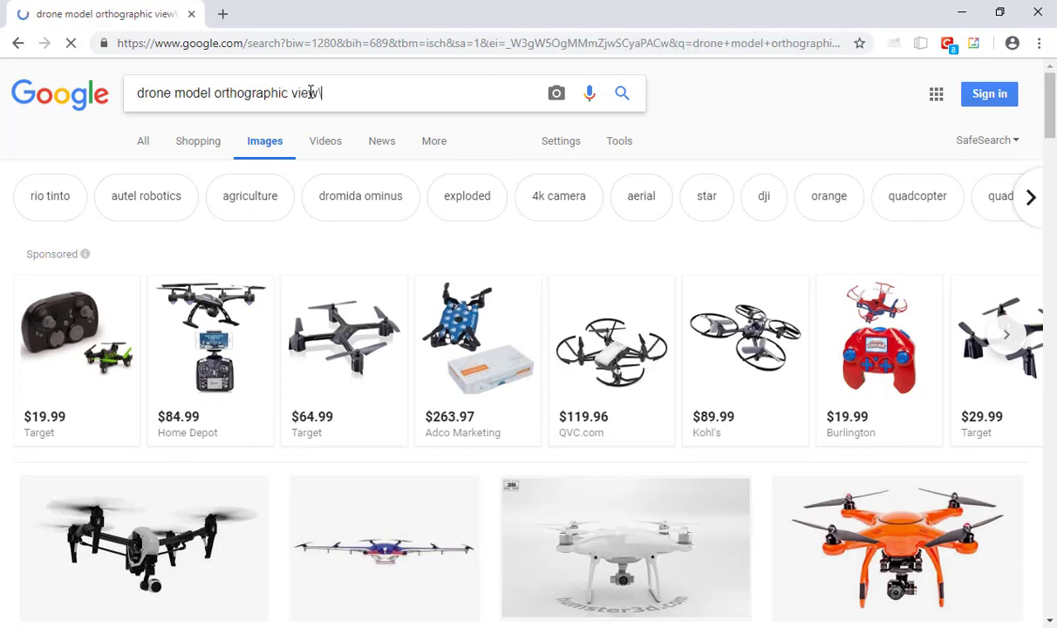
{"action": "type", "text": "\\"}
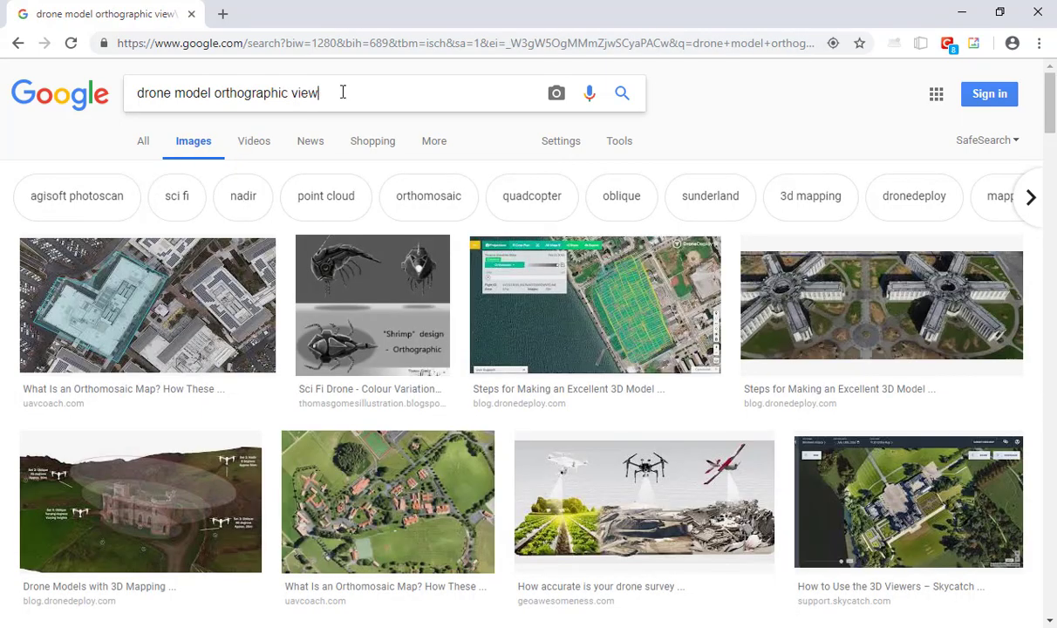
{"action": "key", "text": "Return"}
{"action": "scroll", "coordinate": [471, 375], "scroll_direction": "down", "scroll_amount": 6}
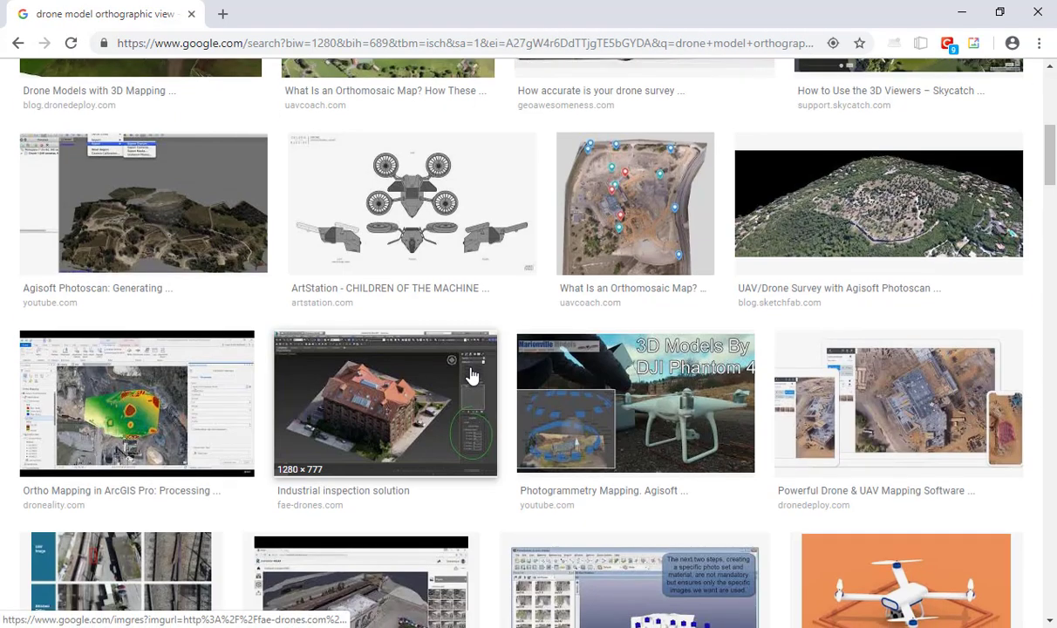
{"action": "scroll", "coordinate": [488, 270], "scroll_direction": "down", "scroll_amount": 5}
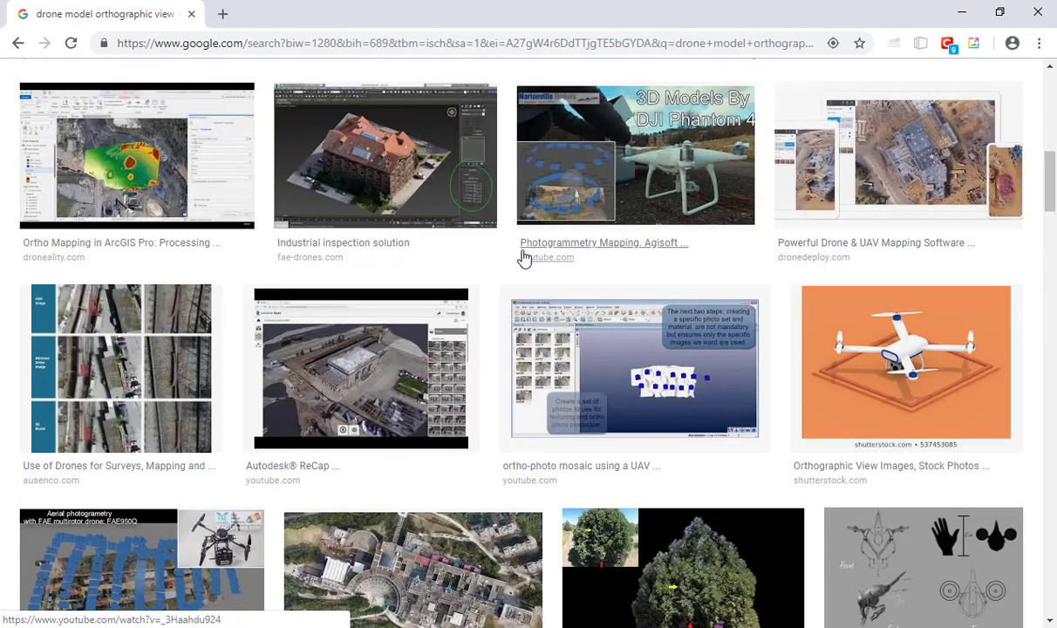
{"action": "scroll", "coordinate": [519, 266], "scroll_direction": "down", "scroll_amount": 1}
{"action": "scroll", "coordinate": [412, 324], "scroll_direction": "up", "scroll_amount": 11}
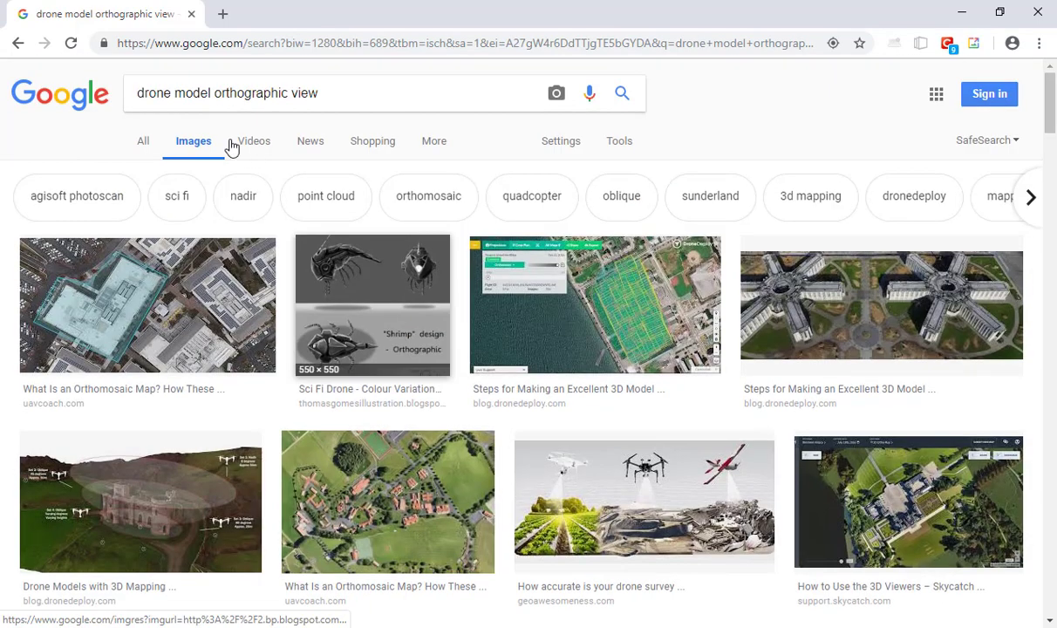
Search Google Images for drone model top view and preview the DJI Phantom 3 Standard top view from Pinterest.
{"action": "double_click", "coordinate": [243, 93]}
{"action": "type", "text": "top"}
{"action": "key", "text": "Return"}
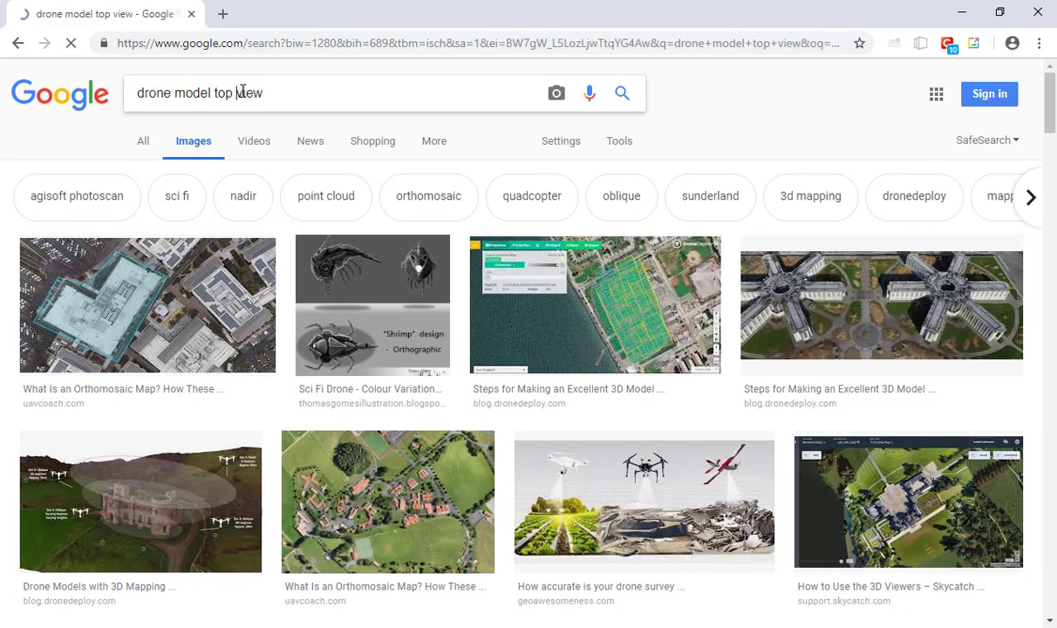
{"action": "left_click", "coordinate": [301, 307]}
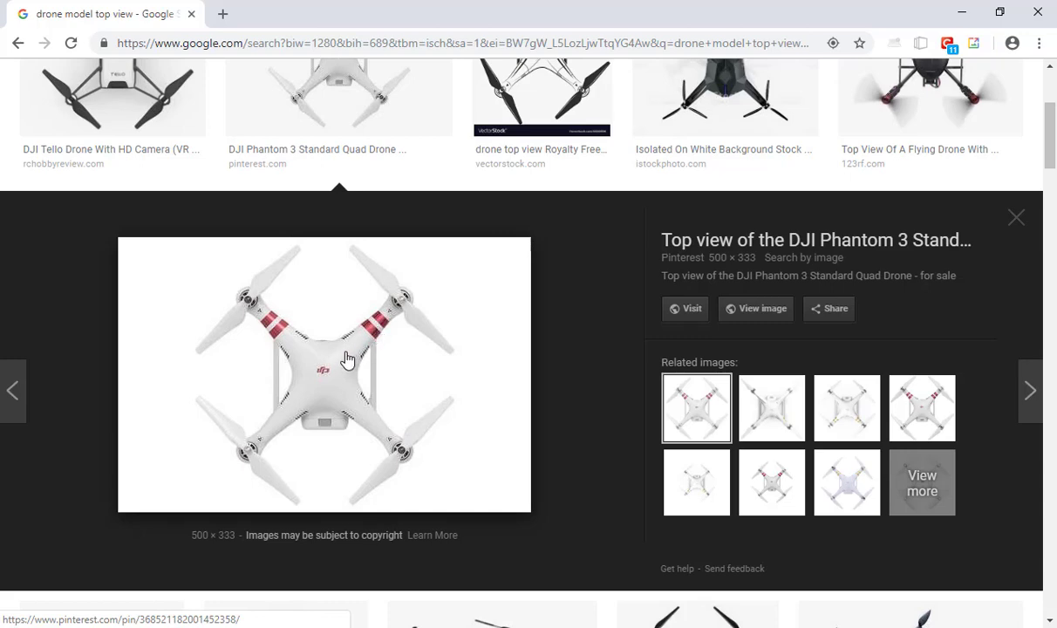
Return to Cinema 4D and extrude the two selected outer corner polygons outward with an offset of about 106.3 cm.
{"action": "key", "text": "alt+Tab"}
{"action": "left_click_drag", "start_coordinate": [471, 384], "coordinate": [419, 259]}
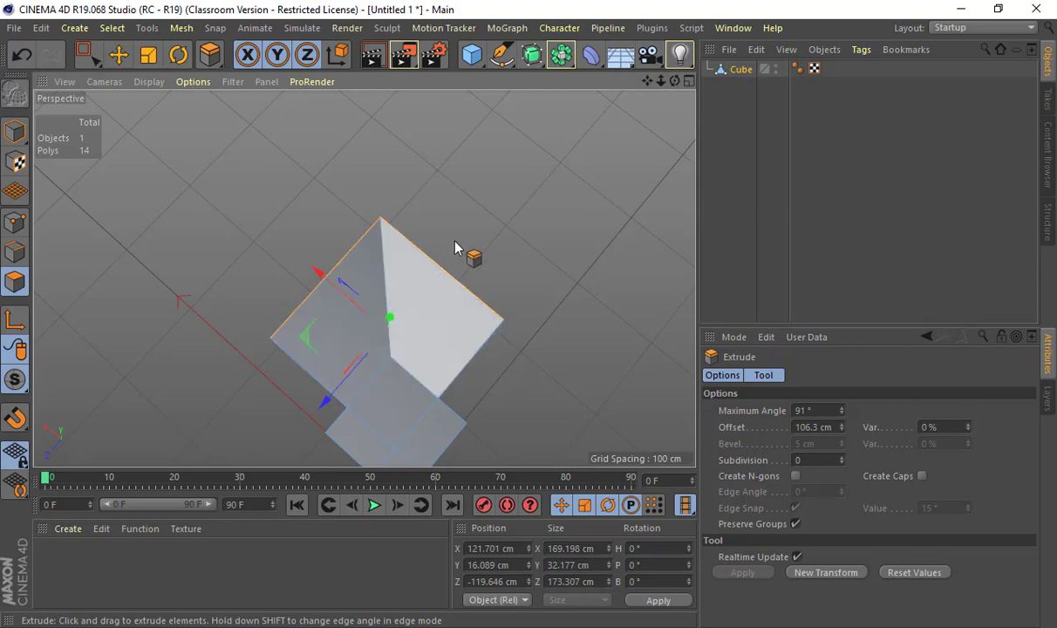
{"action": "left_click_drag", "start_coordinate": [337, 340], "coordinate": [625, 252], "text": "alt"}
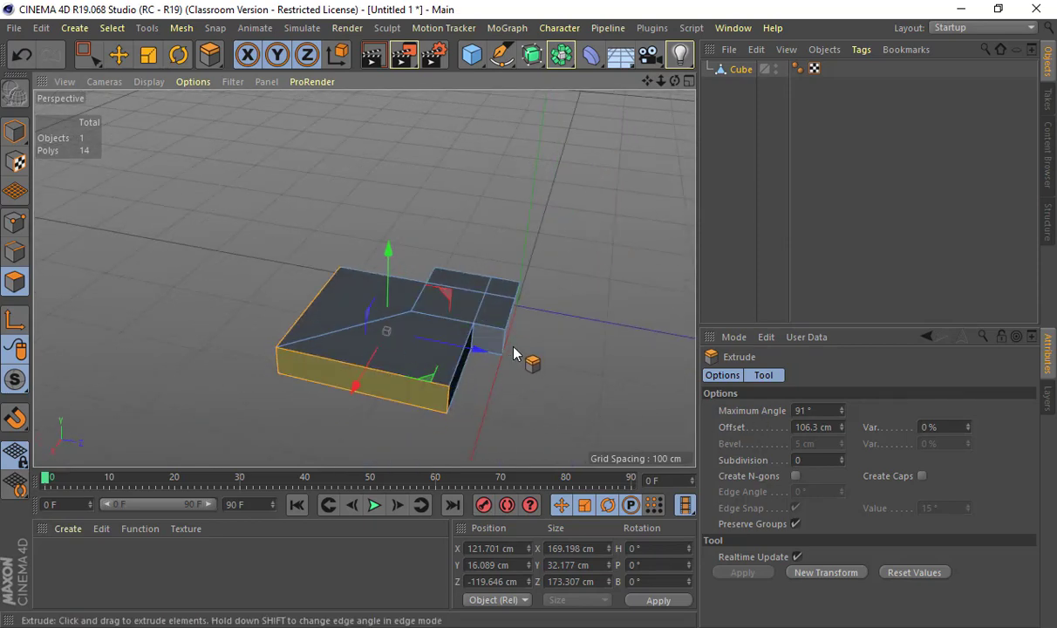
Compare the corner extrusion with Preserve Groups disabled and enabled, leaving the option enabled.
{"action": "left_click", "coordinate": [795, 524]}
{"action": "left_click_drag", "start_coordinate": [498, 395], "coordinate": [468, 405], "text": "alt"}
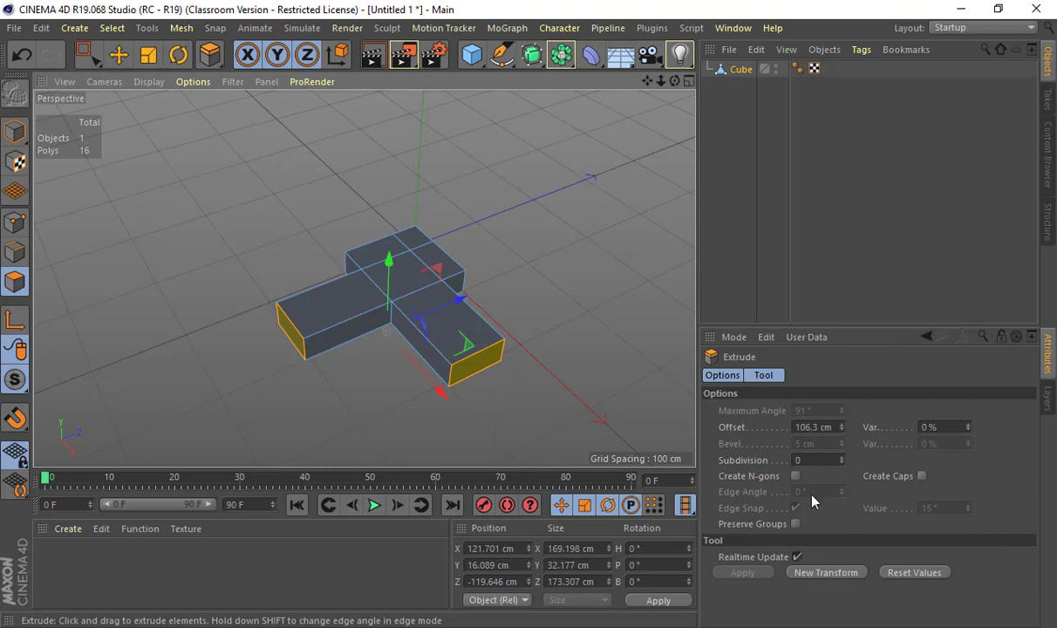
{"action": "left_click", "coordinate": [796, 525]}
{"action": "left_click", "coordinate": [797, 525]}
{"action": "left_click", "coordinate": [796, 525]}
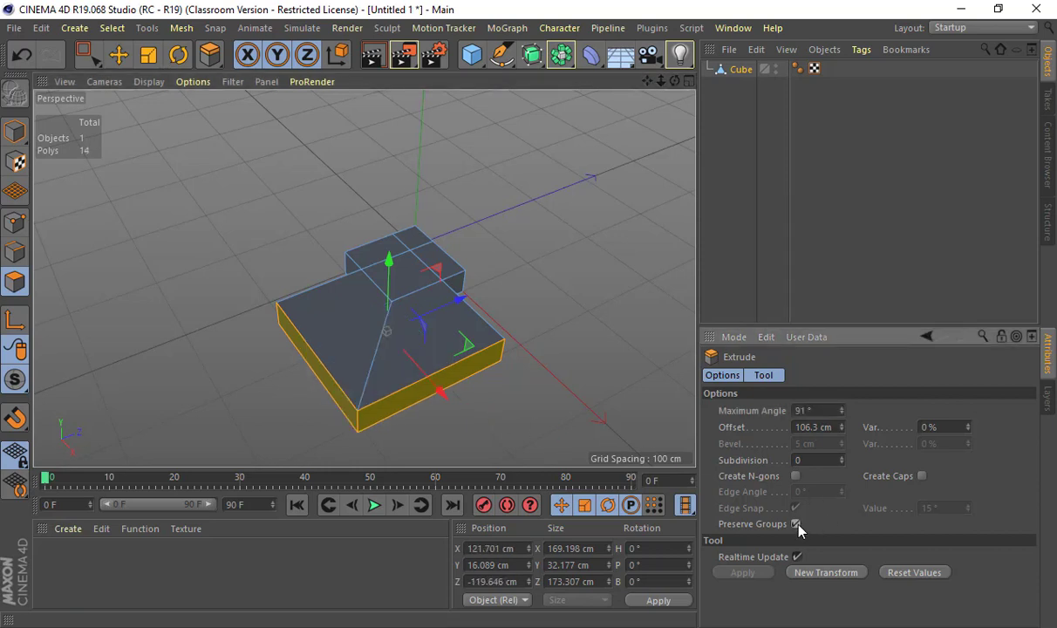
{"action": "left_click", "coordinate": [796, 524]}
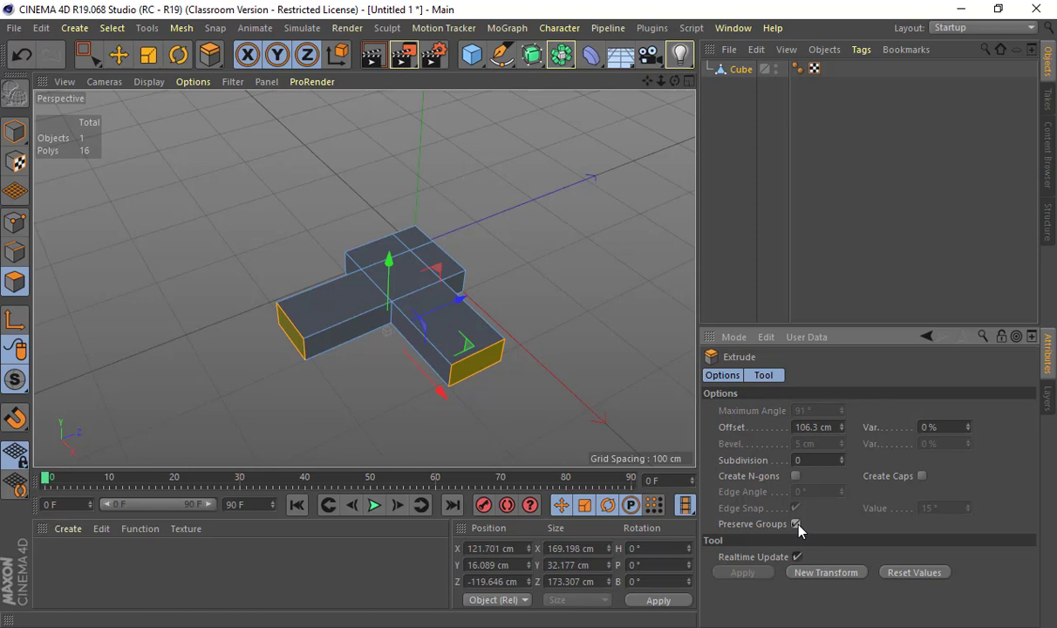
{"action": "left_click", "coordinate": [796, 524]}
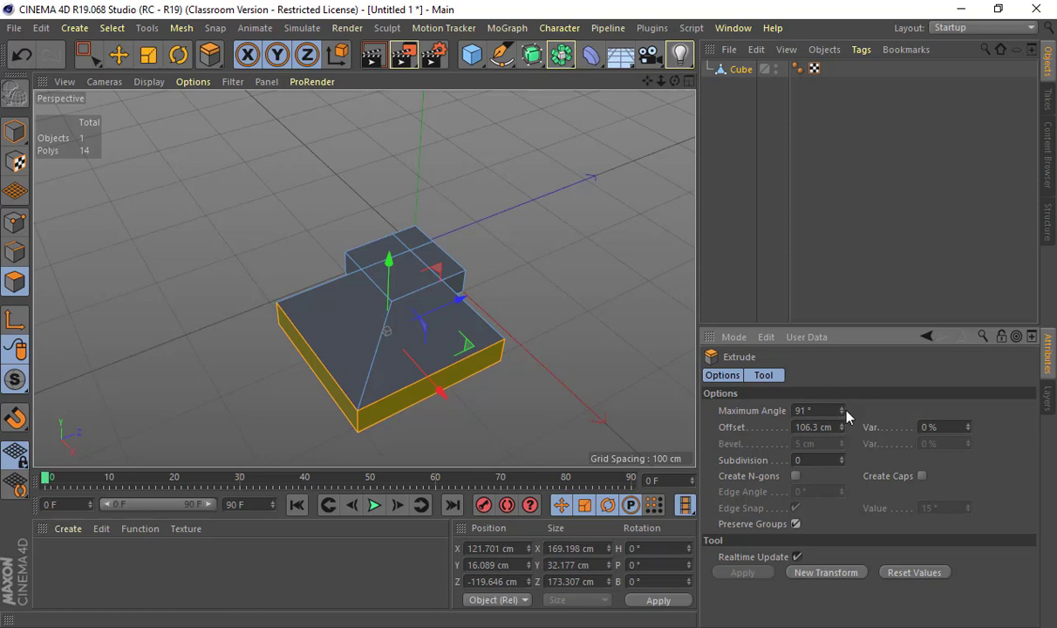
Lower the extrusion's Maximum Angle to 90° to compare the shapes, and restore it to 91°.
{"action": "left_click", "coordinate": [841, 414]}
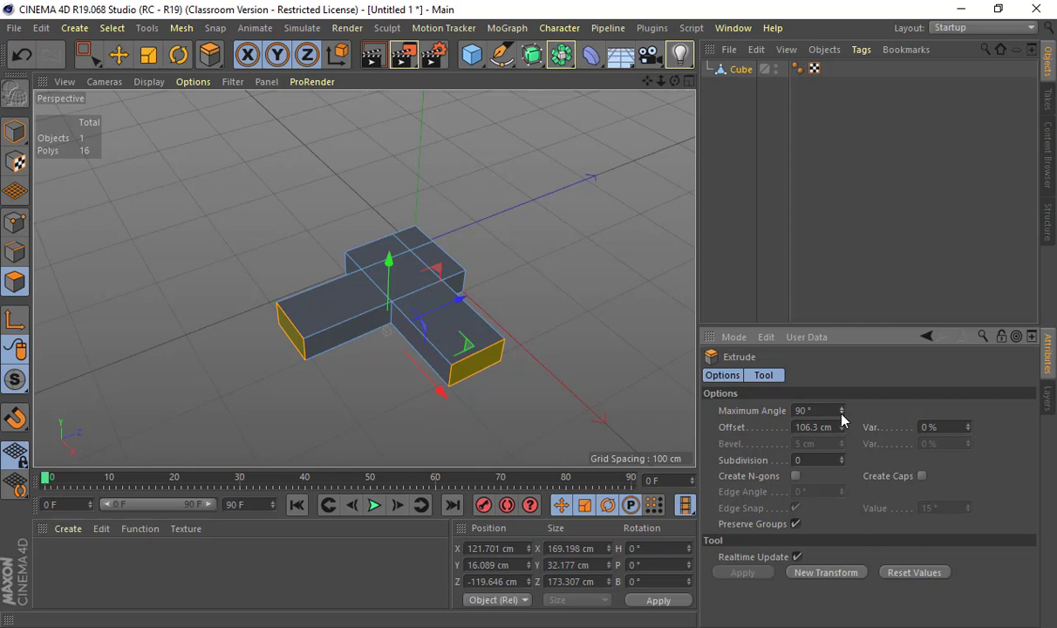
{"action": "left_click", "coordinate": [841, 407]}
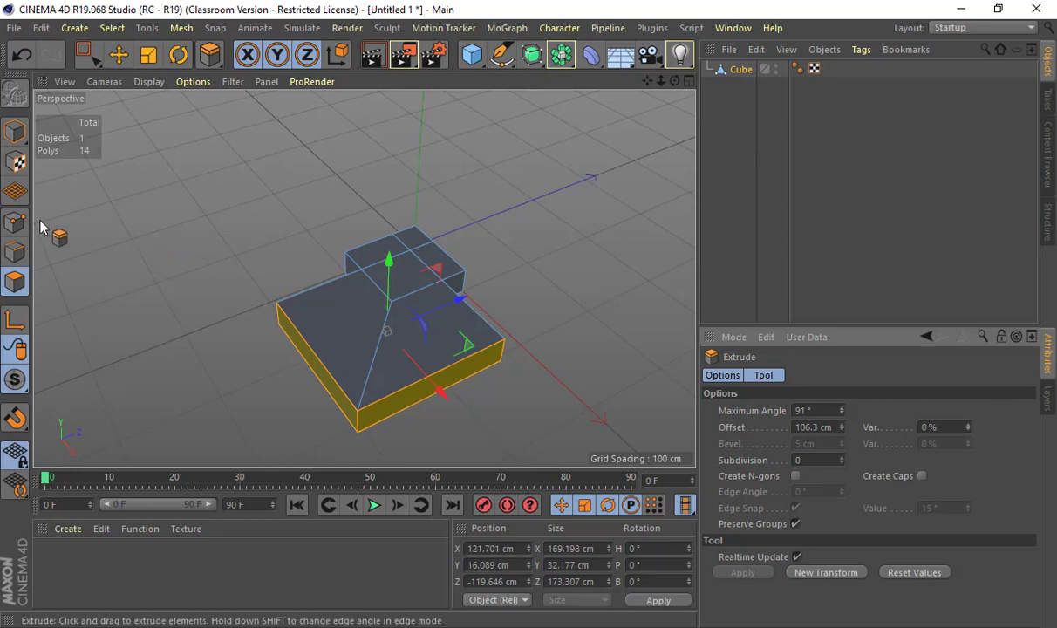
Narrow the extruded arm by sliding its two outer side edges inward, one to Z about -146.4 cm, the other to X about 156.9 cm.
{"action": "left_click", "coordinate": [14, 251]}
{"action": "left_click", "coordinate": [502, 358]}
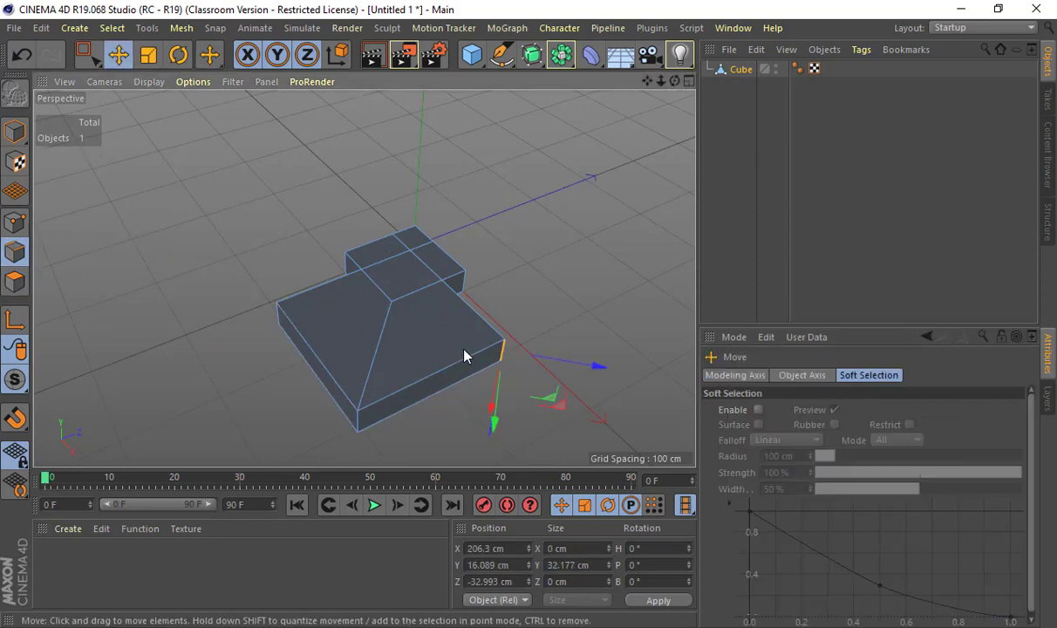
{"action": "left_click_drag", "start_coordinate": [467, 354], "coordinate": [551, 429], "text": "alt"}
{"action": "left_click_drag", "start_coordinate": [485, 341], "coordinate": [518, 394], "text": "alt"}
{"action": "left_click_drag", "start_coordinate": [573, 347], "coordinate": [475, 350]}
{"action": "left_click_drag", "start_coordinate": [314, 245], "coordinate": [309, 330], "text": "alt"}
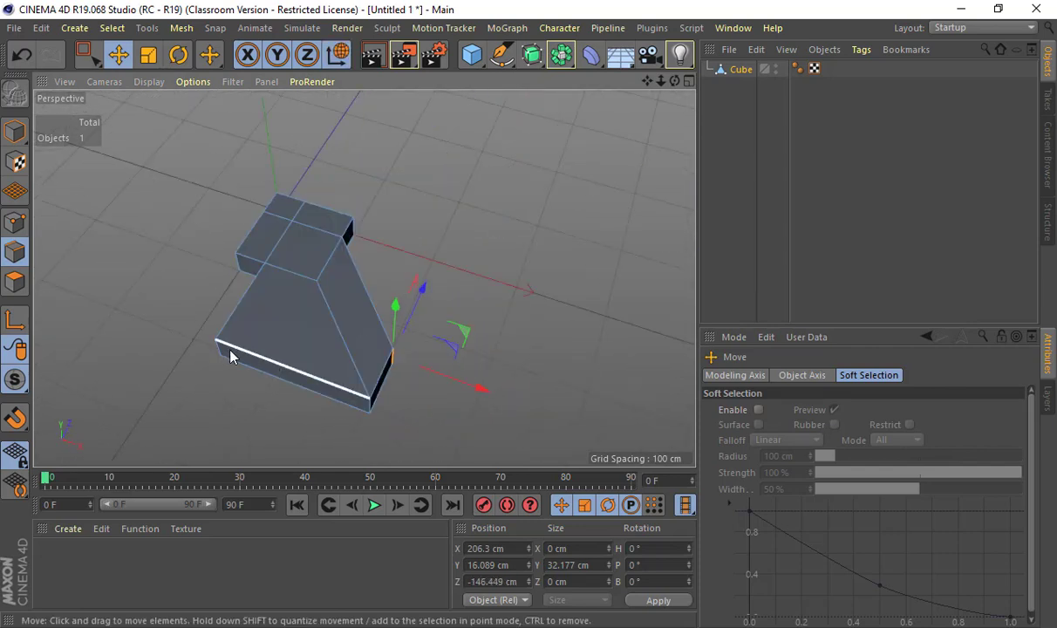
{"action": "left_click", "coordinate": [307, 381]}
{"action": "left_click_drag", "start_coordinate": [307, 381], "coordinate": [421, 406]}
{"action": "left_click_drag", "start_coordinate": [509, 373], "coordinate": [354, 188], "text": "alt"}
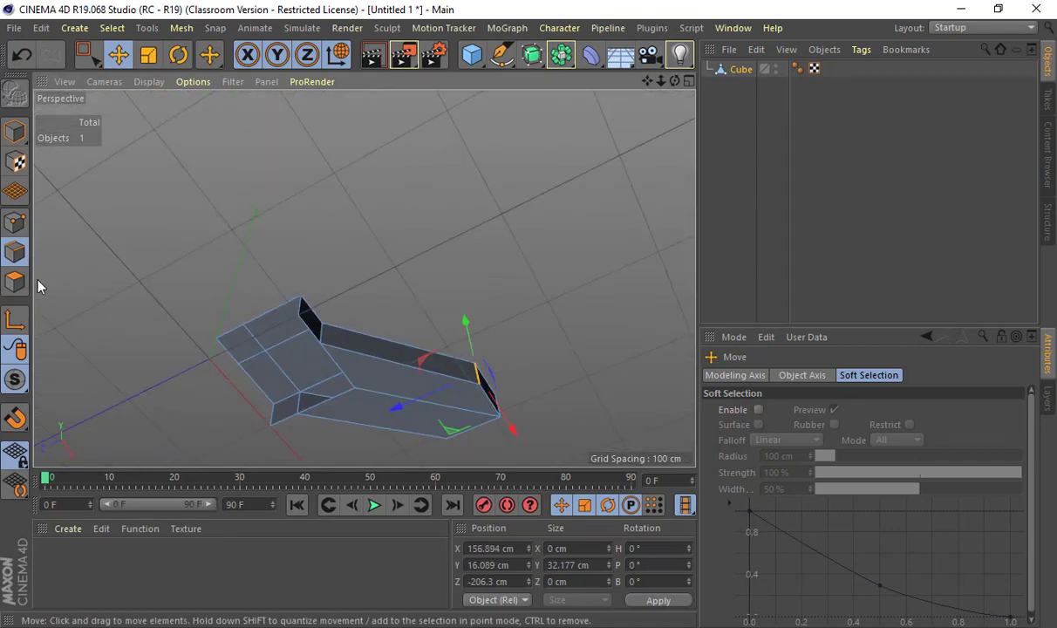
Delete the two underside polygons of the extruded arm.
{"action": "left_click", "coordinate": [15, 281]}
{"action": "left_click", "coordinate": [356, 373]}
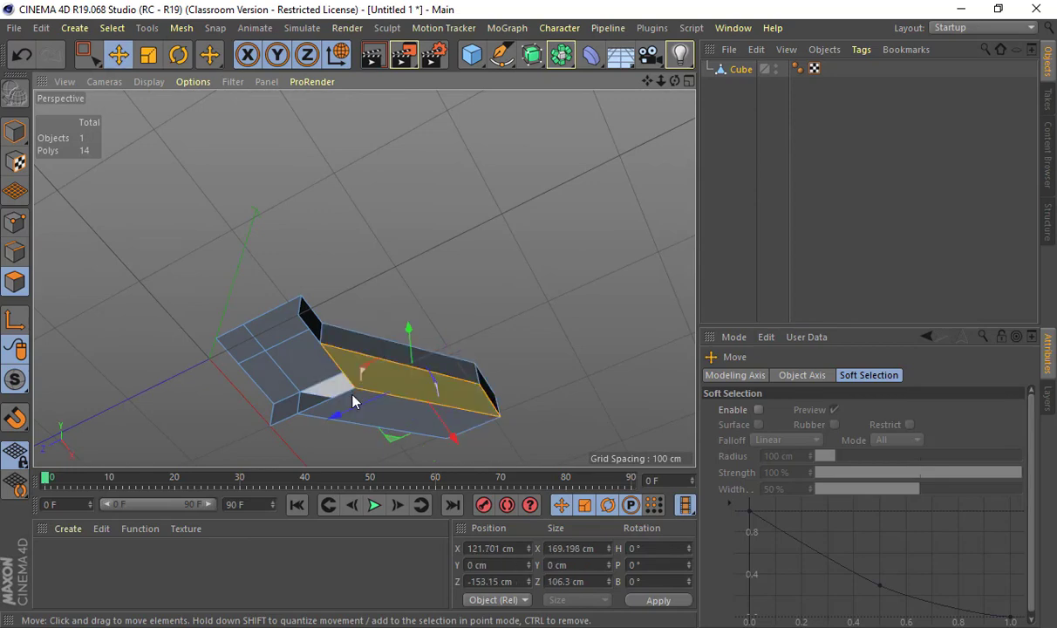
{"action": "left_click", "coordinate": [353, 401], "text": "shift"}
{"action": "key", "text": "Delete"}
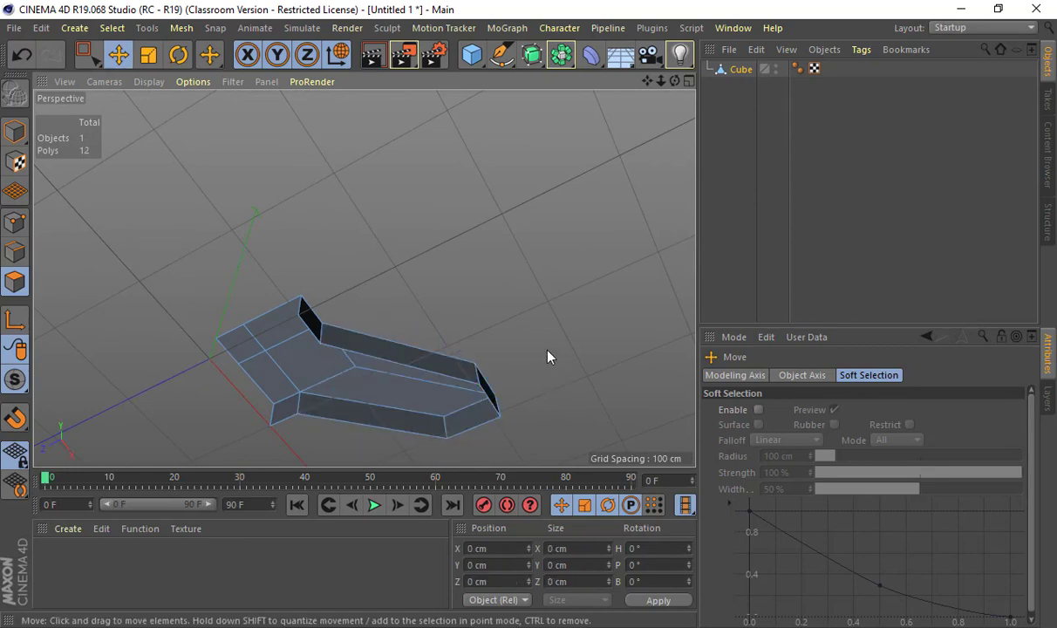
{"action": "left_click_drag", "start_coordinate": [548, 356], "coordinate": [439, 406], "text": "alt"}
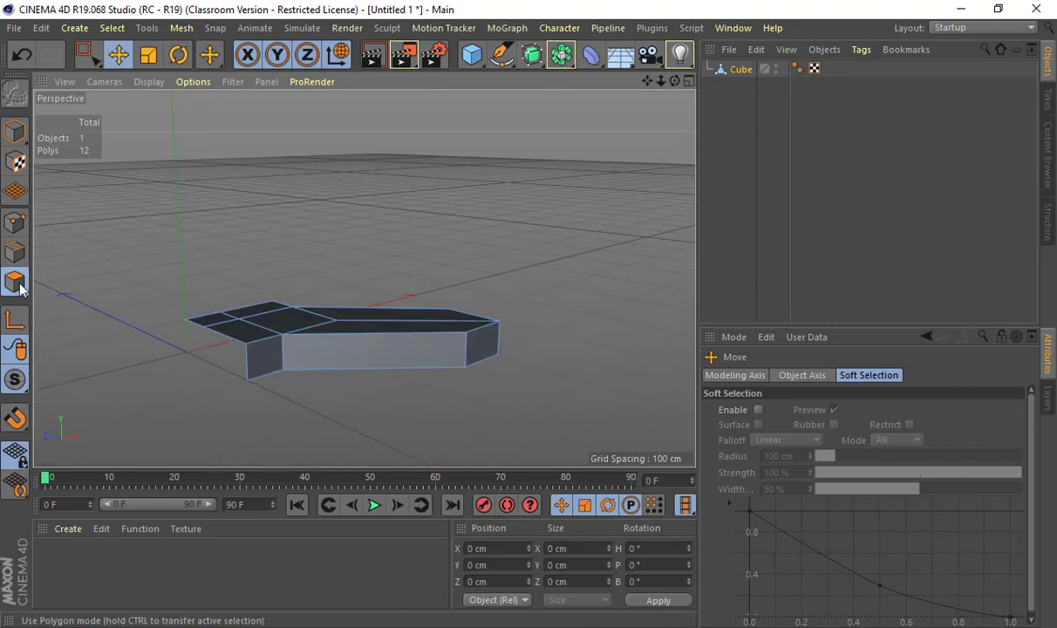
Extrude the two end polygons of the arm outward to add another segment.
{"action": "left_click", "coordinate": [488, 347]}
{"action": "left_click_drag", "start_coordinate": [497, 352], "coordinate": [421, 336], "text": "alt"}
{"action": "left_click", "coordinate": [528, 347], "text": "shift"}
{"action": "key", "text": "d"}
{"action": "key", "text": "e"}
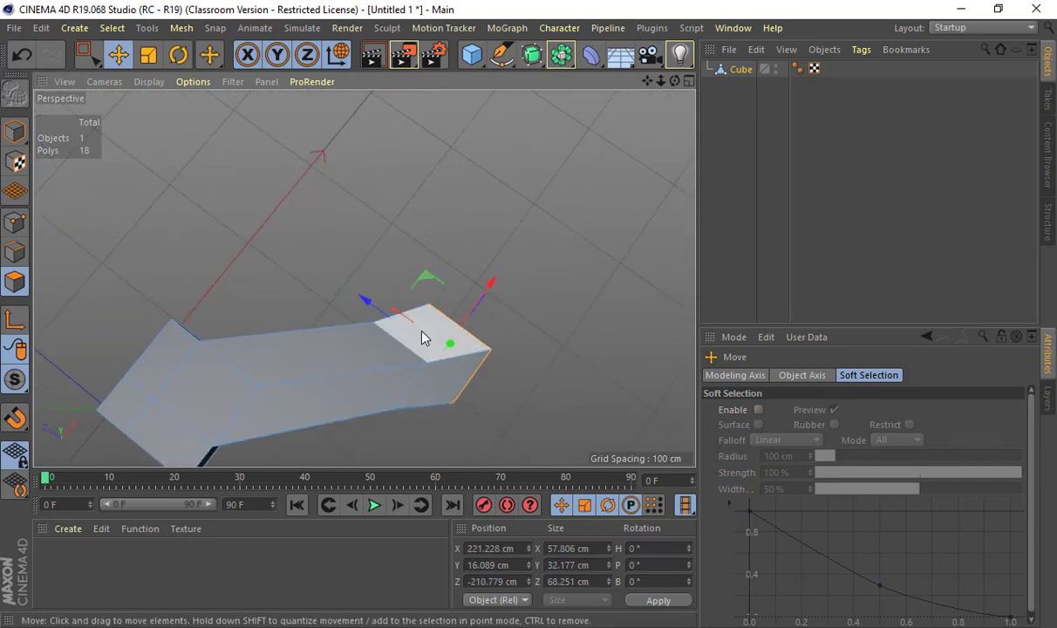
{"action": "left_click", "coordinate": [15, 252]}
{"action": "middle_click_drag", "start_coordinate": [381, 332], "coordinate": [332, 285], "text": "alt"}
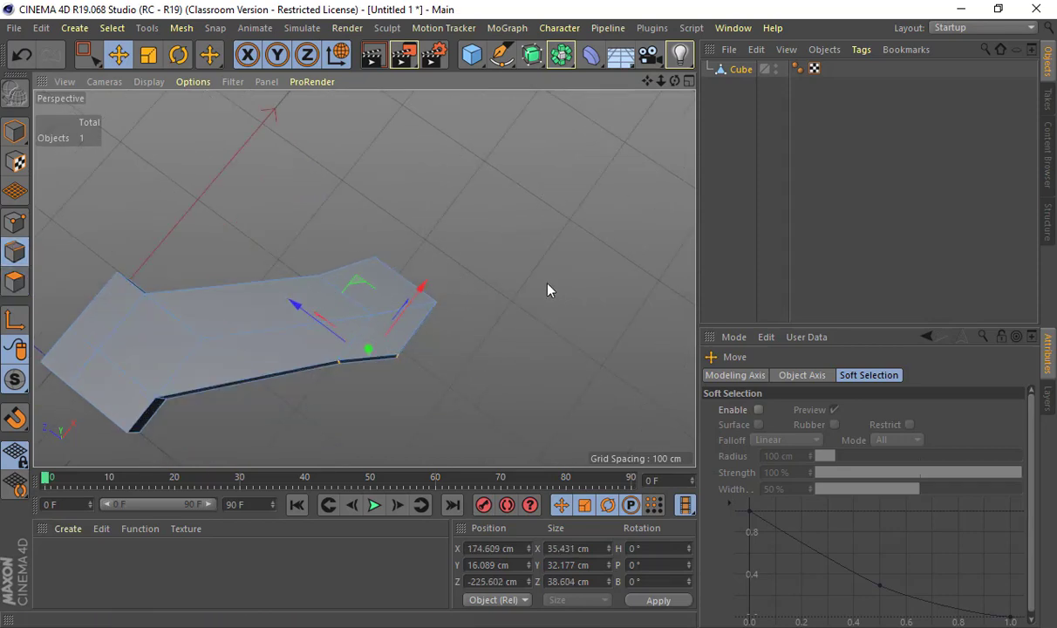
Switch to the browser, open the DJI Phantom 3 top view image at full size, and examine the arm ends enlarged.
{"action": "key", "text": "alt+Tab"}
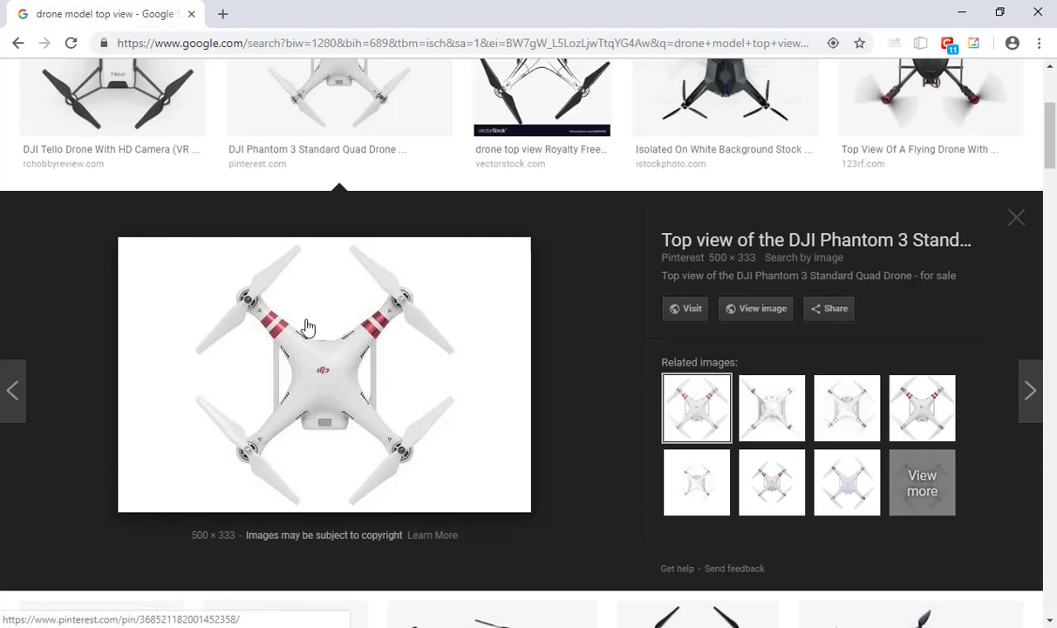
{"action": "scroll", "coordinate": [394, 388], "scroll_direction": "up", "scroll_amount": 2}
{"action": "left_click", "coordinate": [756, 474]}
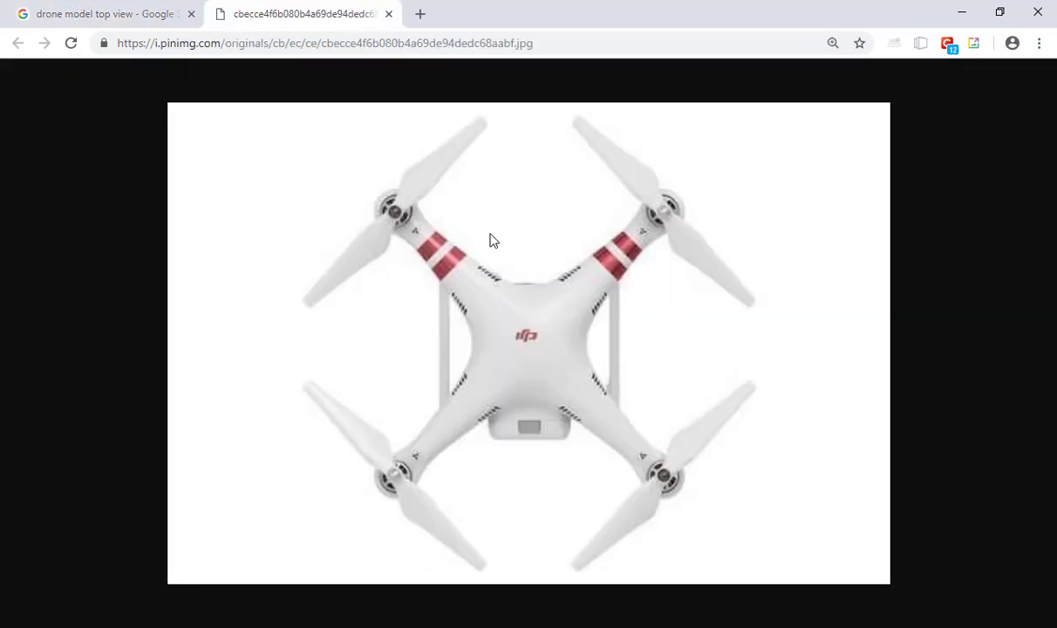
{"action": "scroll", "coordinate": [479, 250], "scroll_direction": "up", "scroll_amount": 2, "text": "ctrl"}
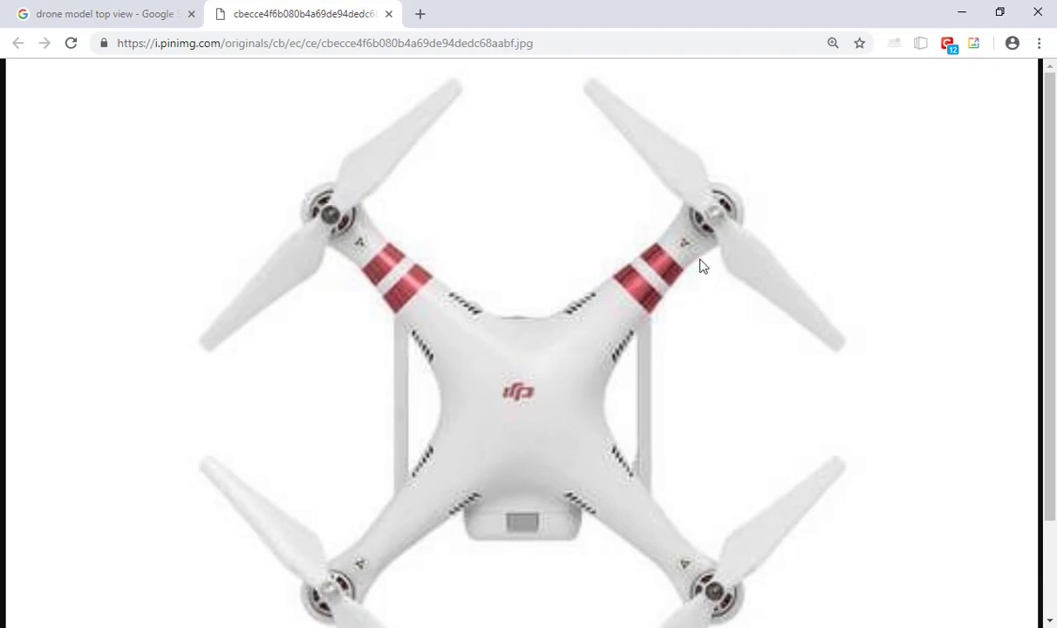
Return to Cinema 4D and move the arm's center seam points in the top view to X about 182.7 cm, Z about -176.6 cm.
{"action": "key", "text": "alt+Tab"}
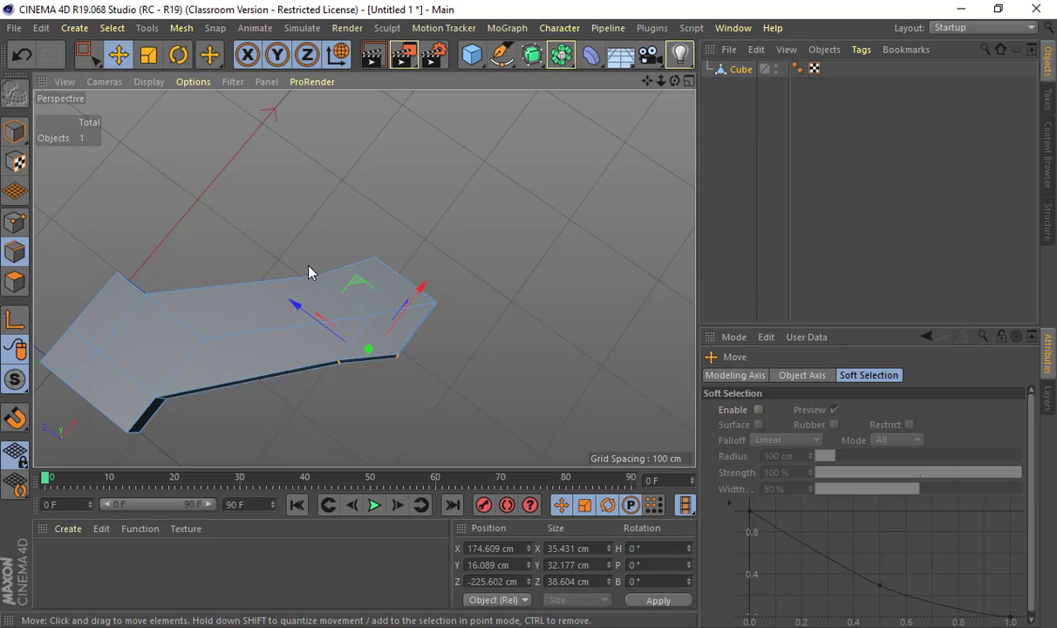
{"action": "left_click", "coordinate": [19, 221]}
{"action": "middle_click_drag", "start_coordinate": [354, 271], "coordinate": [420, 257], "text": "alt"}
{"action": "left_click", "coordinate": [440, 303]}
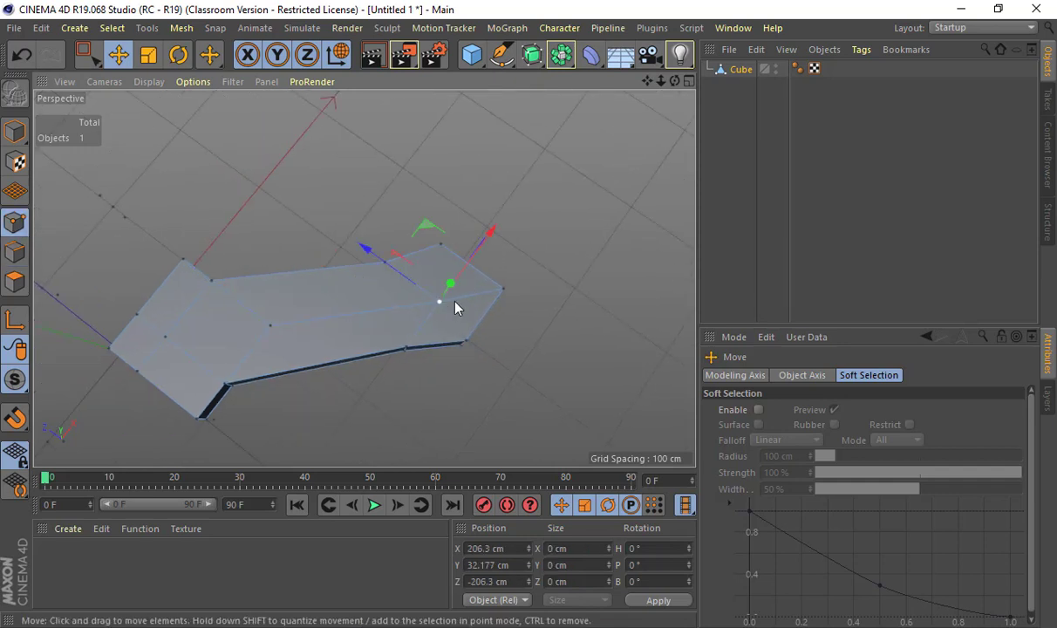
{"action": "middle_click", "coordinate": [491, 228]}
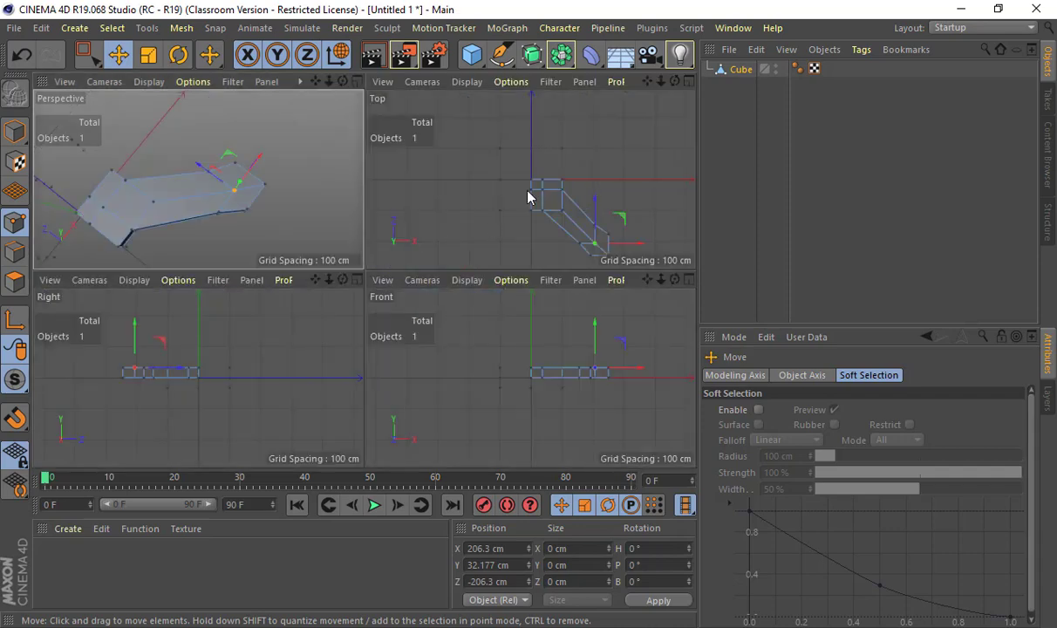
{"action": "middle_click", "coordinate": [531, 197]}
{"action": "scroll", "coordinate": [432, 235], "scroll_direction": "up", "scroll_amount": 10}
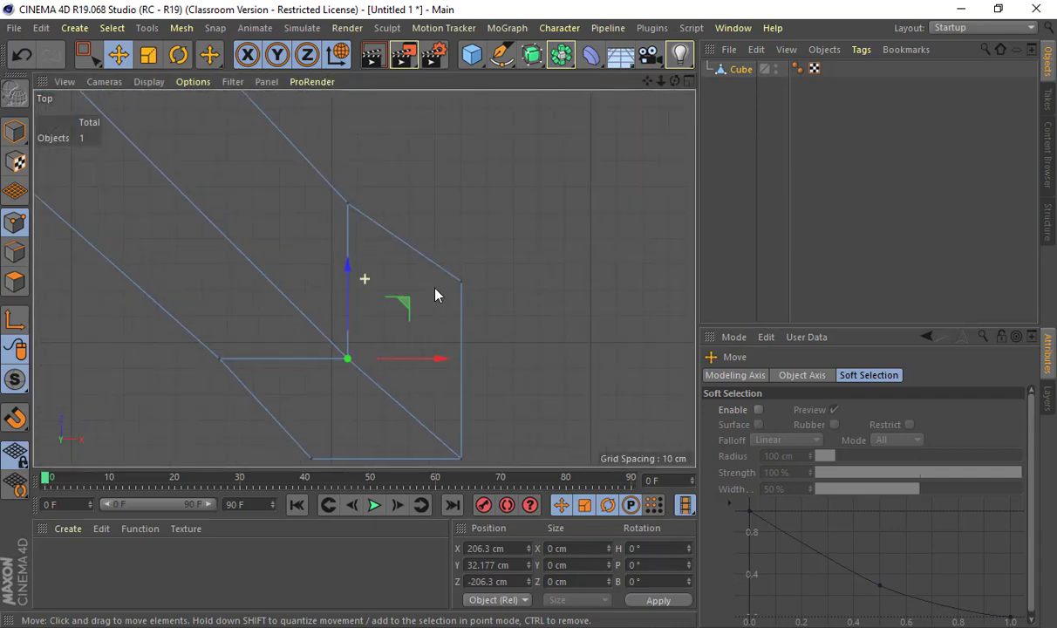
{"action": "scroll", "coordinate": [493, 333], "scroll_direction": "down", "scroll_amount": 2}
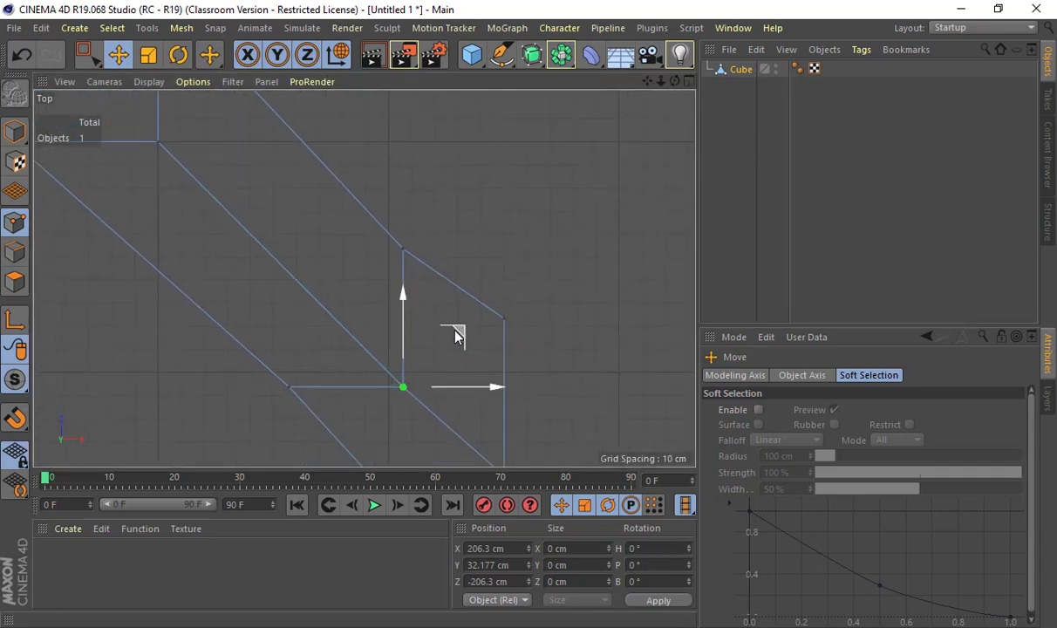
{"action": "left_click_drag", "start_coordinate": [445, 321], "coordinate": [401, 272]}
{"action": "key", "text": "ctrl+z"}
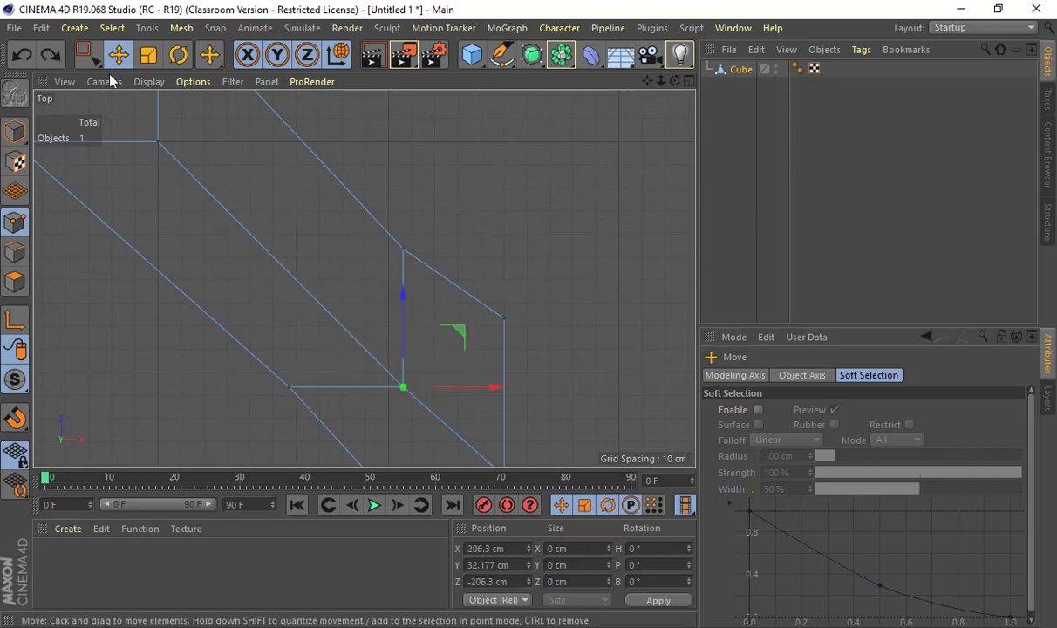
{"action": "key", "text": "0"}
{"action": "left_click_drag", "start_coordinate": [300, 299], "coordinate": [406, 391]}
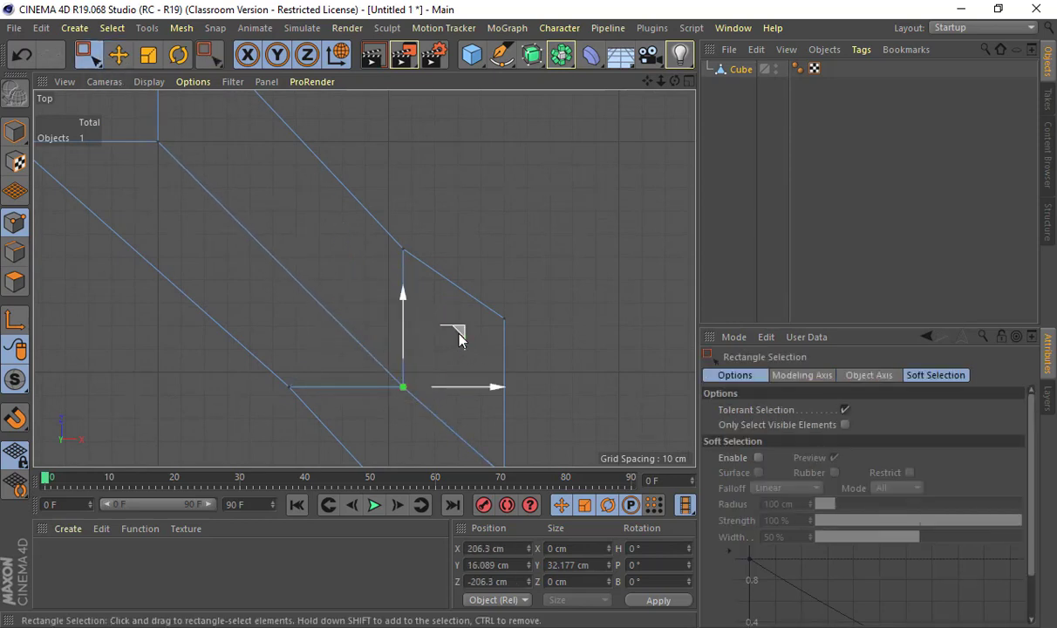
{"action": "left_click_drag", "start_coordinate": [450, 320], "coordinate": [404, 265]}
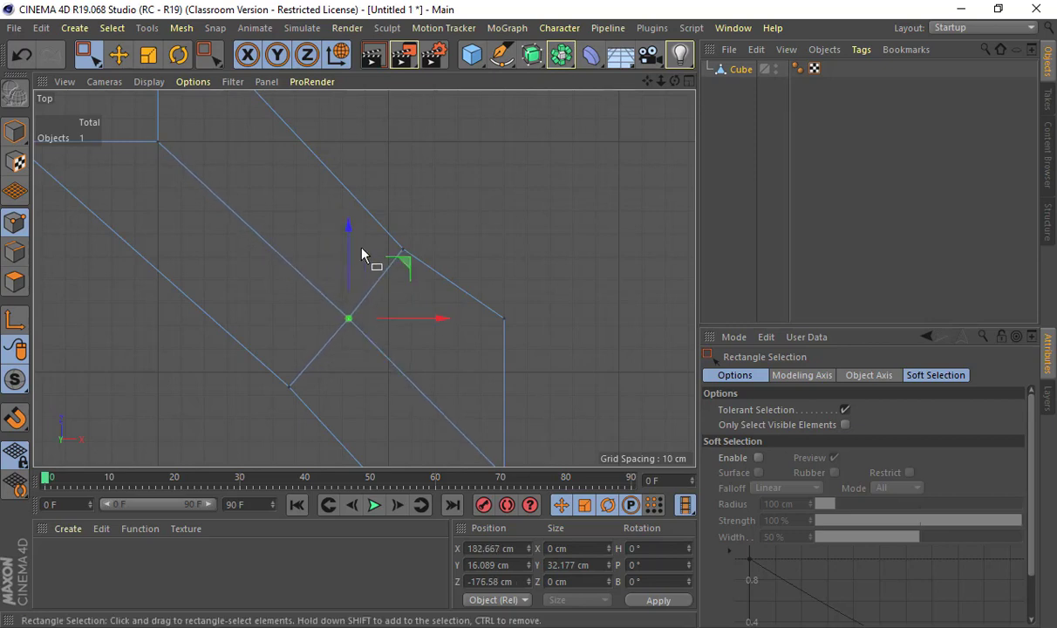
Pull the outermost corner points of the arm's tip inward so the end edge runs straight across the arm.
{"action": "middle_click_drag", "start_coordinate": [351, 261], "coordinate": [428, 298], "text": "alt"}
{"action": "right_click_drag", "start_coordinate": [433, 300], "coordinate": [327, 299], "text": "alt"}
{"action": "middle_click_drag", "start_coordinate": [521, 425], "coordinate": [425, 328], "text": "alt"}
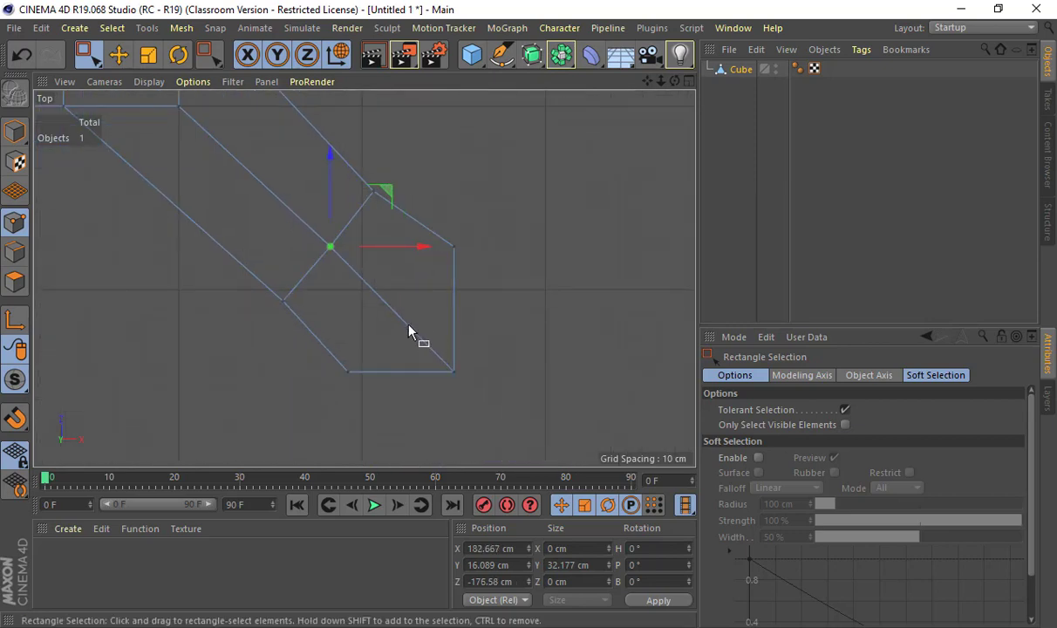
{"action": "left_click_drag", "start_coordinate": [409, 323], "coordinate": [482, 398]}
{"action": "left_click_drag", "start_coordinate": [499, 309], "coordinate": [462, 254]}
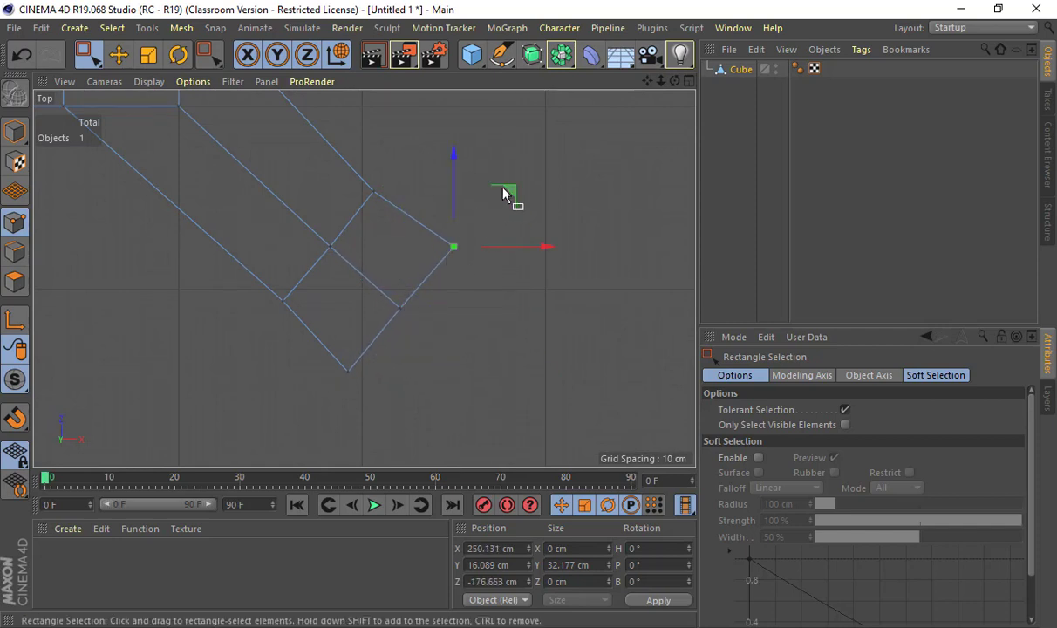
Flare the arm's tip by moving its two side corners outward, the lower one to X about 182.9 cm, Z about -258.9 cm.
{"action": "left_click_drag", "start_coordinate": [503, 190], "coordinate": [526, 168]}
{"action": "left_click", "coordinate": [348, 372]}
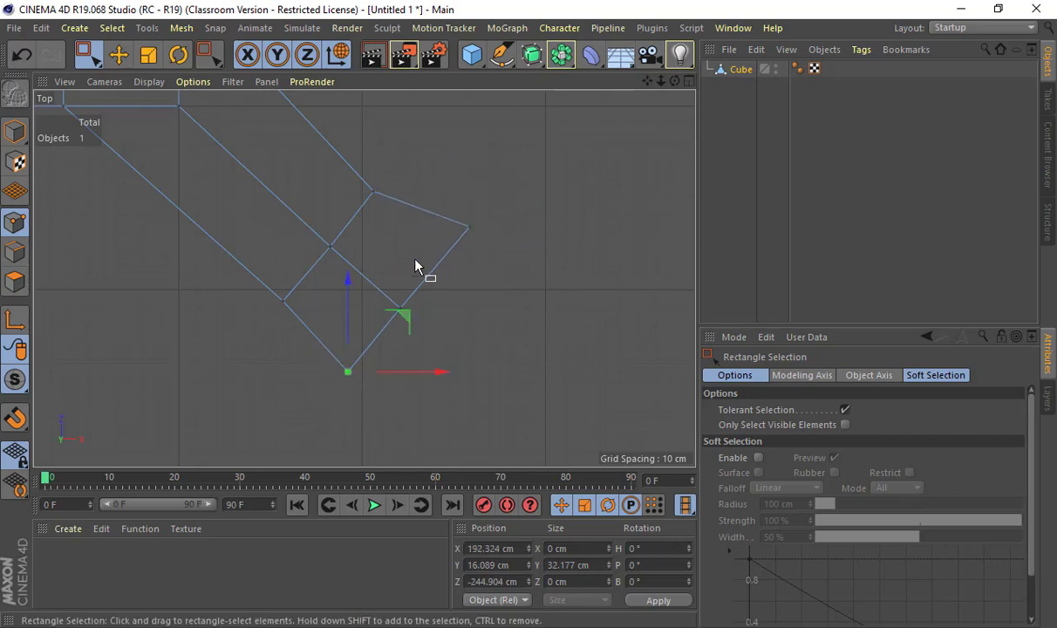
{"action": "left_click_drag", "start_coordinate": [404, 313], "coordinate": [386, 342]}
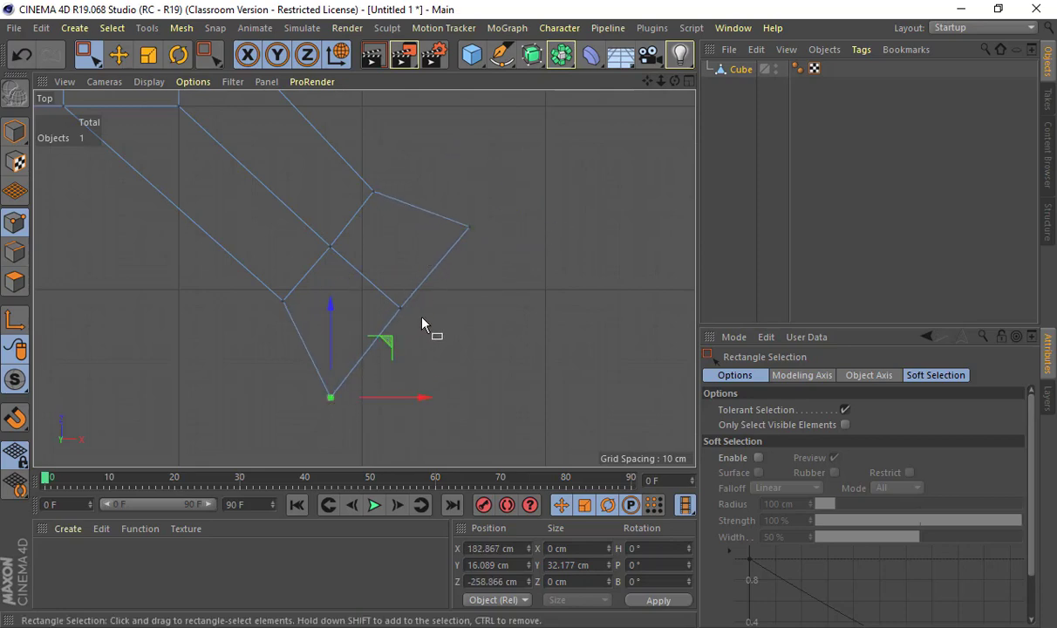
Return to the perspective view and delete the two underside polygons of the flared tip segment.
{"action": "middle_click", "coordinate": [421, 317]}
{"action": "middle_click", "coordinate": [287, 208]}
{"action": "left_click_drag", "start_coordinate": [341, 253], "coordinate": [277, 331], "text": "alt"}
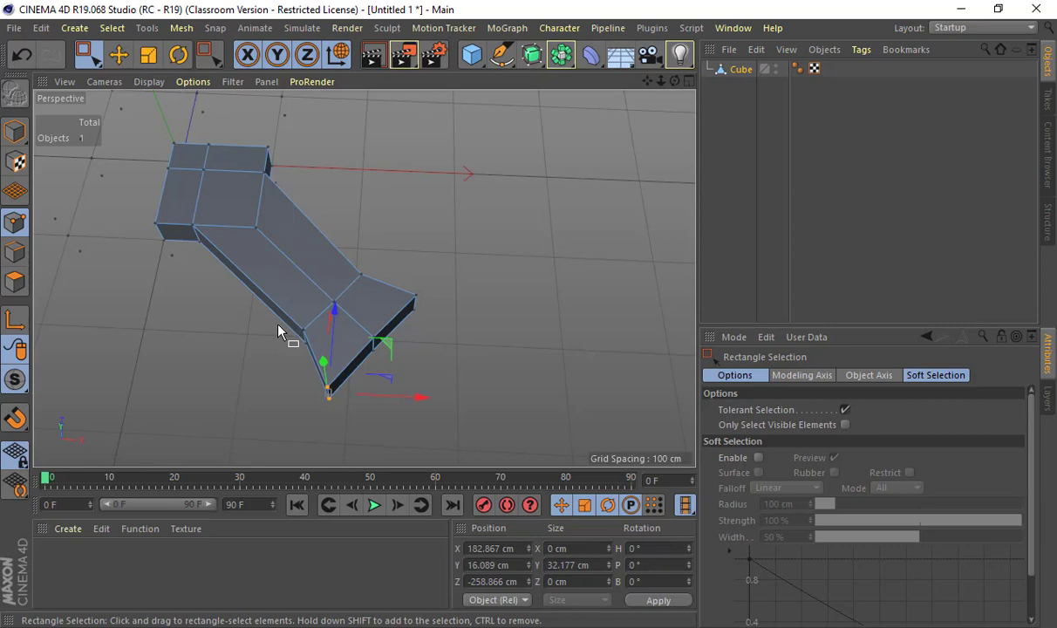
{"action": "left_click", "coordinate": [14, 280]}
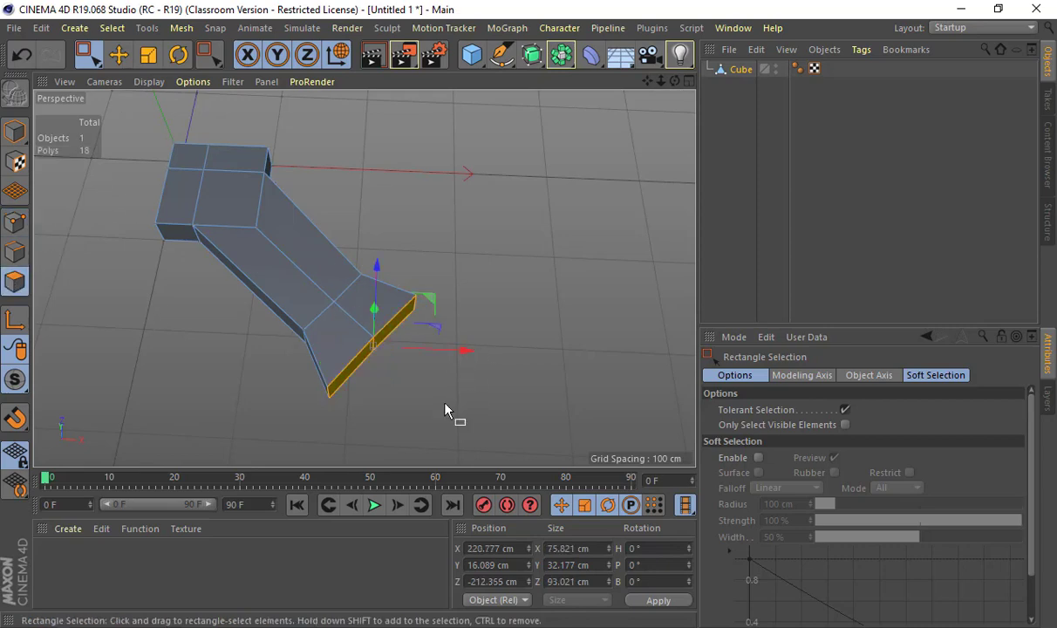
{"action": "left_click_drag", "start_coordinate": [445, 410], "coordinate": [338, 362], "text": "alt"}
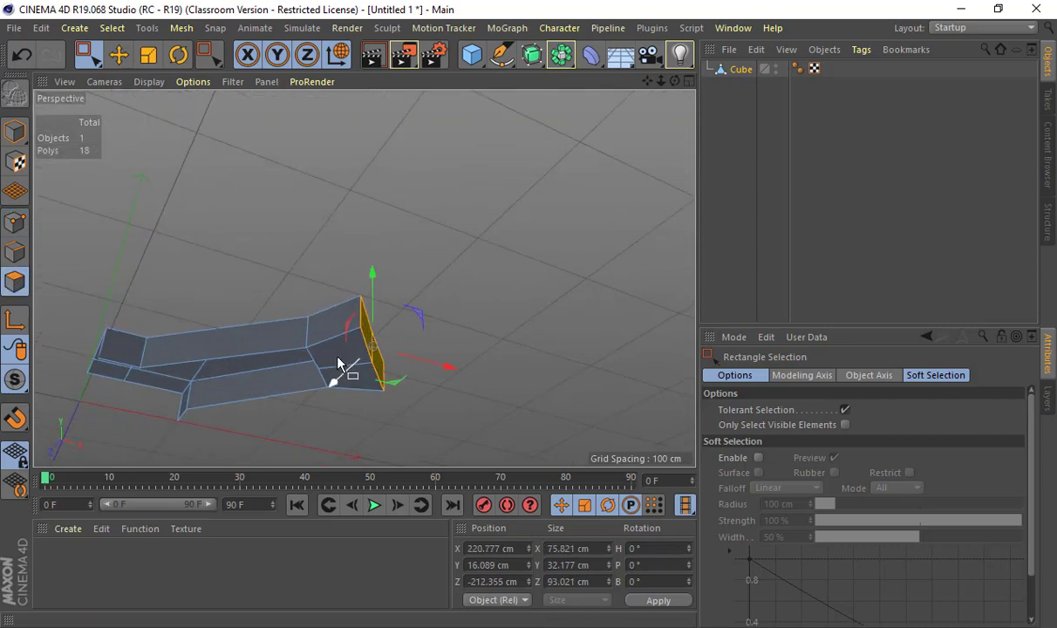
{"action": "key", "text": "e"}
{"action": "left_click", "coordinate": [337, 357]}
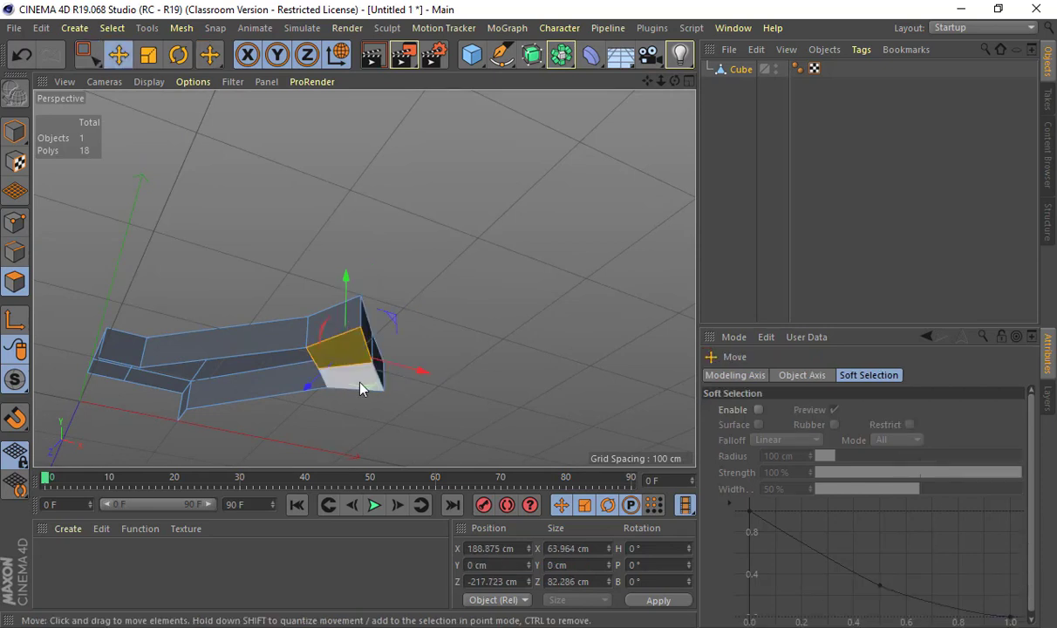
{"action": "key", "text": "Delete"}
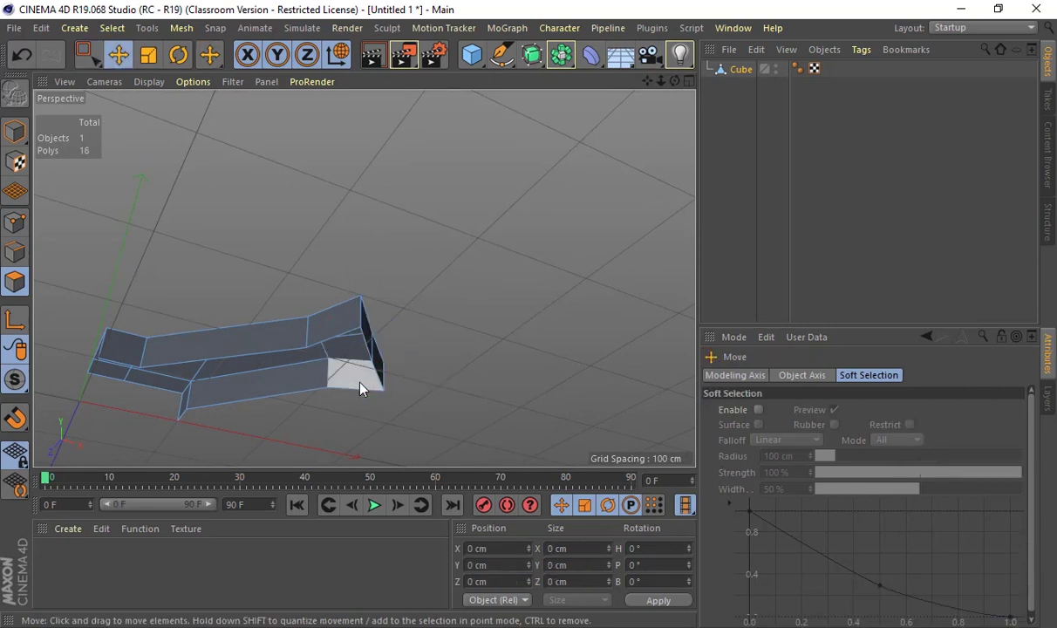
Extrude the two end polygons of the flared tip outward by about 43.3 cm.
{"action": "left_click_drag", "start_coordinate": [425, 282], "coordinate": [384, 358], "text": "alt"}
{"action": "left_click", "coordinate": [384, 358]}
{"action": "left_click", "coordinate": [351, 393], "text": "shift"}
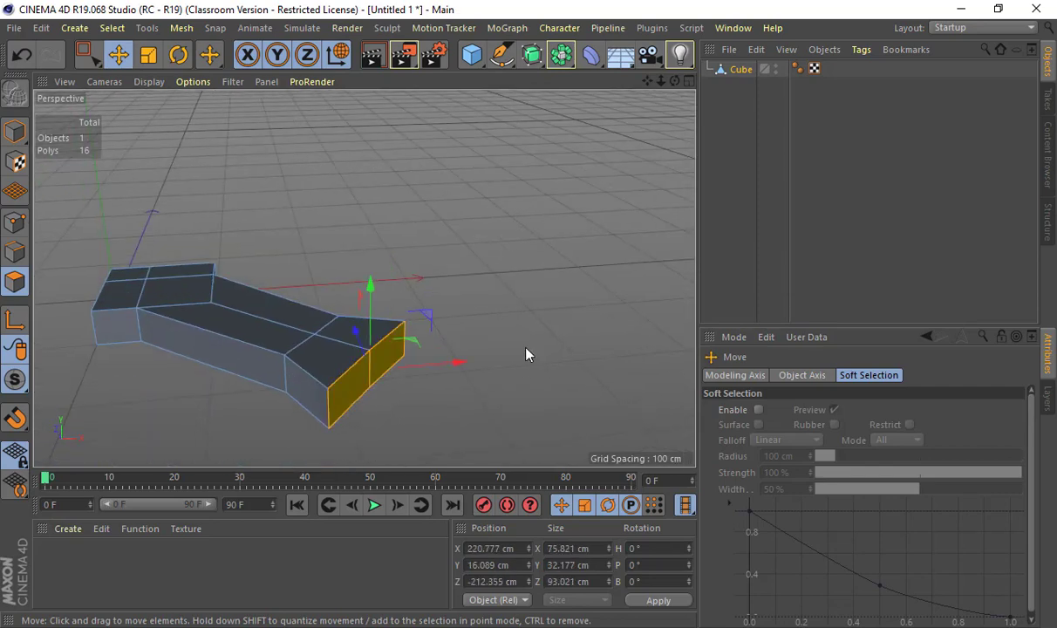
{"action": "key", "text": "d"}
{"action": "left_click_drag", "start_coordinate": [330, 360], "coordinate": [383, 360]}
In the top view, move the new segment's upper corner points inward to X about 277.9 cm, Z about -210 cm.
{"action": "middle_click", "coordinate": [339, 329]}
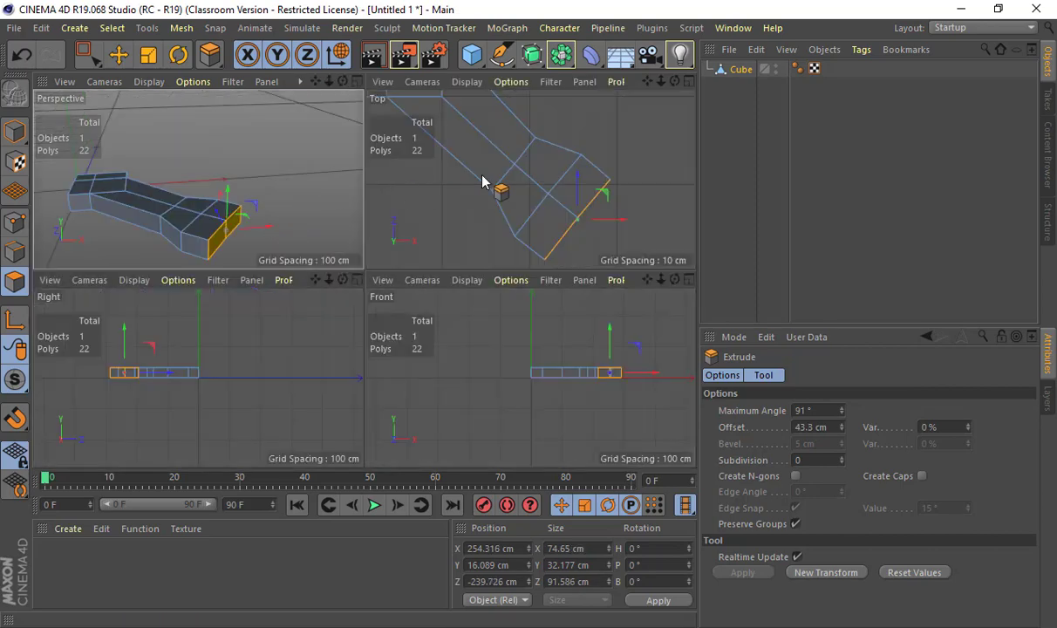
{"action": "middle_click", "coordinate": [489, 182]}
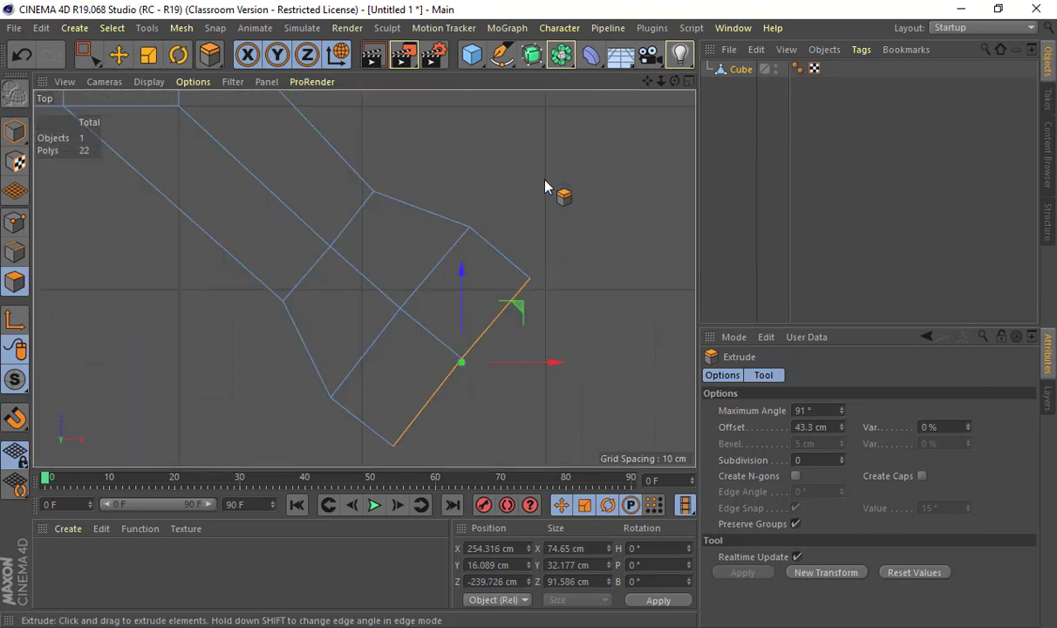
{"action": "left_click", "coordinate": [15, 223]}
{"action": "key", "text": "e"}
{"action": "key", "text": "space"}
{"action": "left_click_drag", "start_coordinate": [509, 247], "coordinate": [541, 288]}
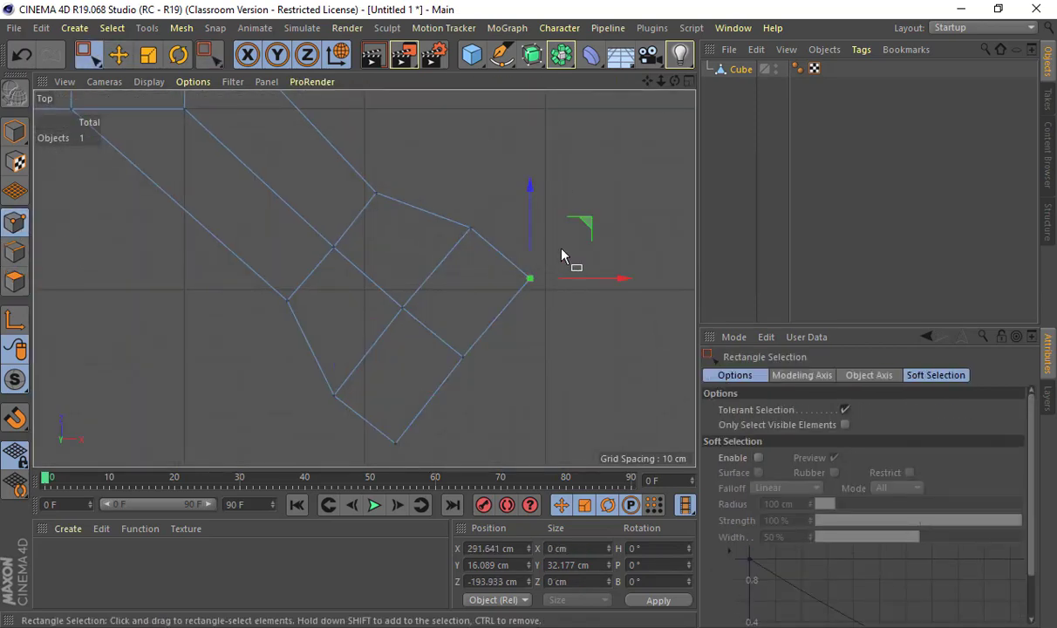
{"action": "left_click_drag", "start_coordinate": [578, 224], "coordinate": [553, 253]}
Round the tip by moving its middle end points outward and its lower corner points to X about 227.5 cm, Z about -274.1 cm.
{"action": "left_click_drag", "start_coordinate": [361, 413], "coordinate": [419, 443]}
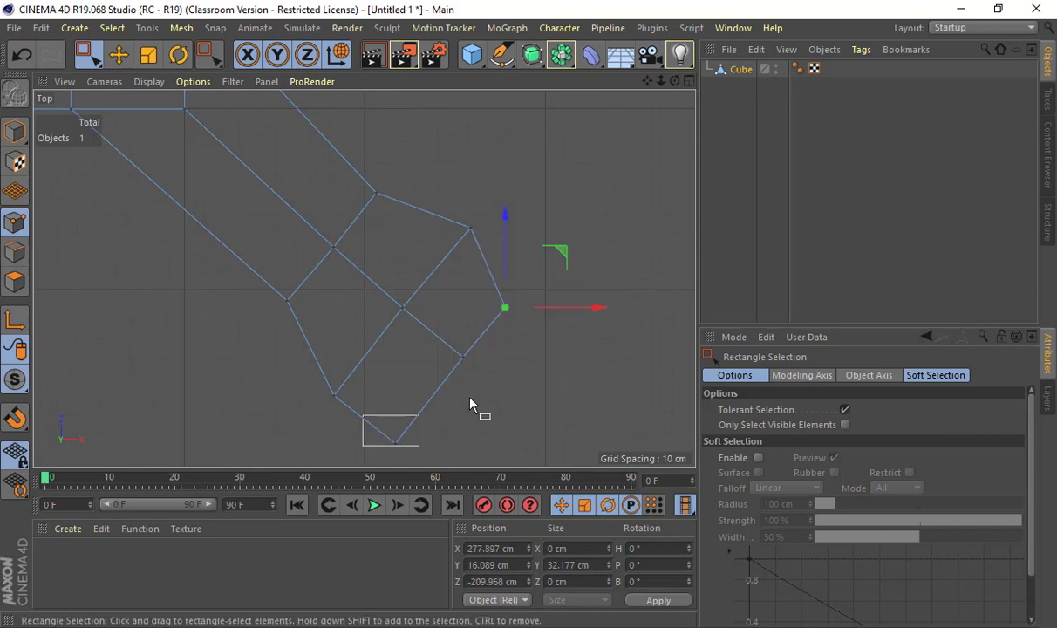
{"action": "left_click_drag", "start_coordinate": [451, 389], "coordinate": [526, 330]}
{"action": "key", "text": "e"}
{"action": "key", "text": "ctrl+z"}
{"action": "key", "text": "space"}
{"action": "key", "text": "e"}
{"action": "left_click_drag", "start_coordinate": [393, 431], "coordinate": [420, 391]}
{"action": "key", "text": "ctrl+z"}
{"action": "key", "text": "space"}
{"action": "left_click_drag", "start_coordinate": [384, 456], "coordinate": [477, 372]}
{"action": "key", "text": "e"}
Adjust the rounded tip's upper corner points to X about 286.6 cm, Z about -204.9 cm.
{"action": "key", "text": "0"}
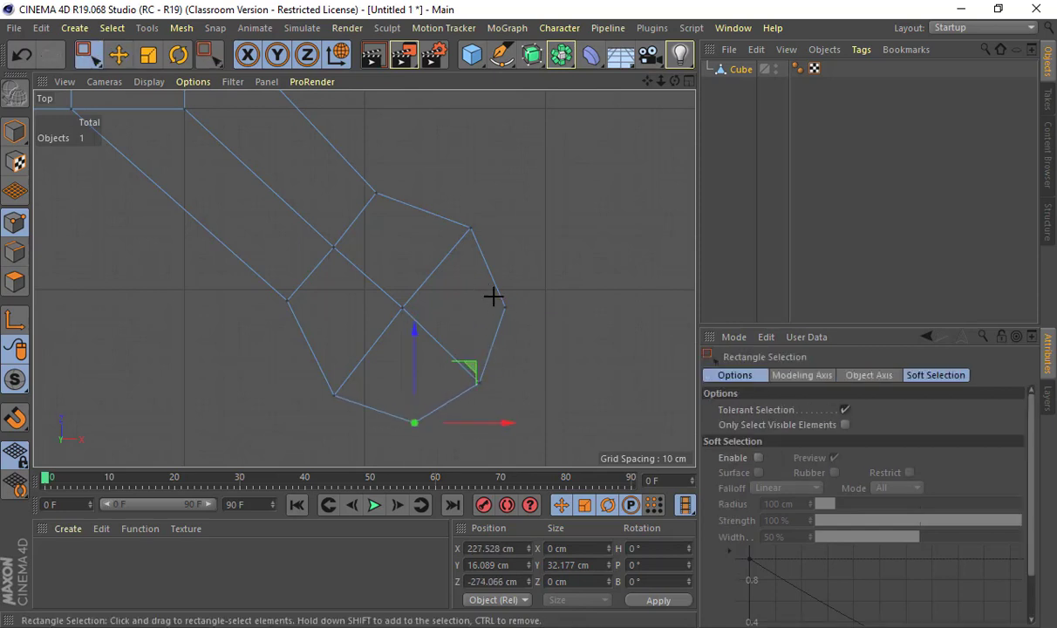
{"action": "left_click_drag", "start_coordinate": [490, 293], "coordinate": [516, 316]}
{"action": "key", "text": "e"}
{"action": "left_click_drag", "start_coordinate": [566, 251], "coordinate": [584, 245]}
Move the rounded tip's lower inner corner points outward to X about 177.8 cm, Z about -255.7 cm.
{"action": "key", "text": "0"}
{"action": "left_click_drag", "start_coordinate": [284, 370], "coordinate": [347, 419]}
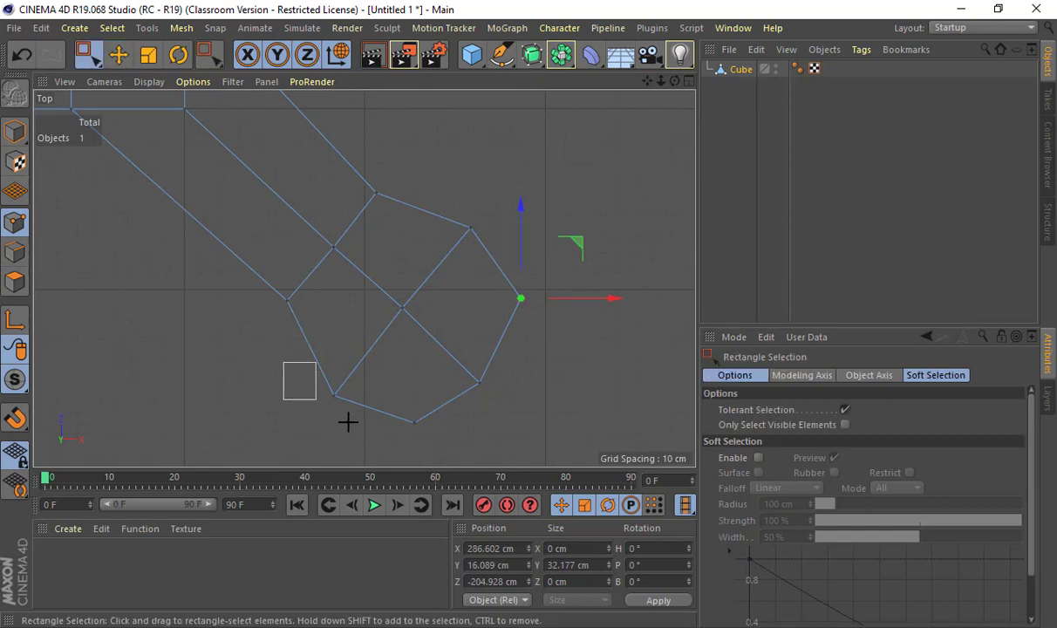
{"action": "key", "text": "e"}
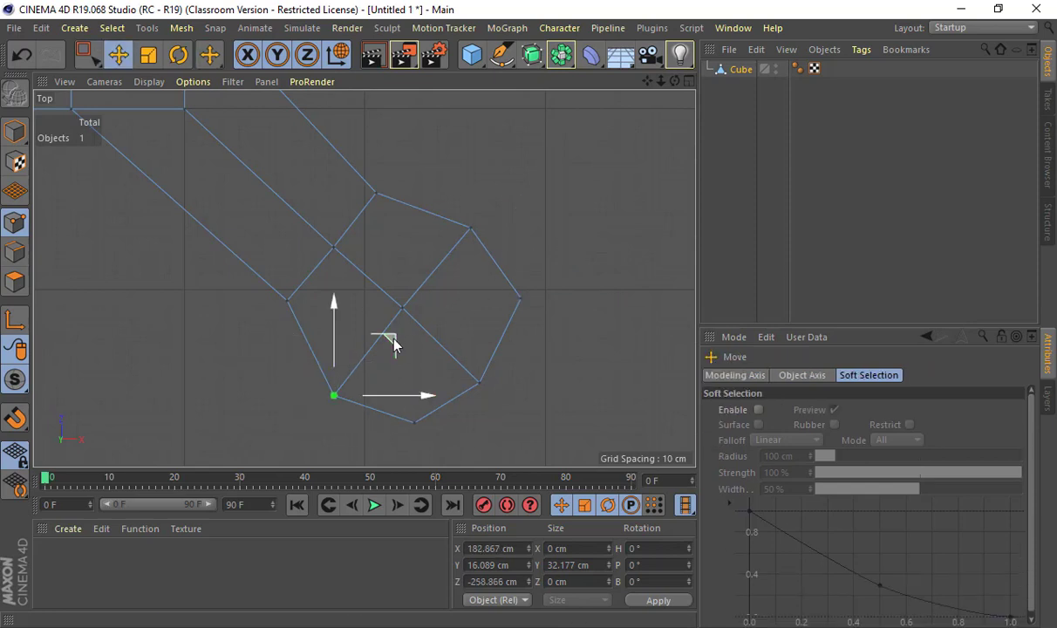
{"action": "left_click_drag", "start_coordinate": [394, 346], "coordinate": [385, 334]}
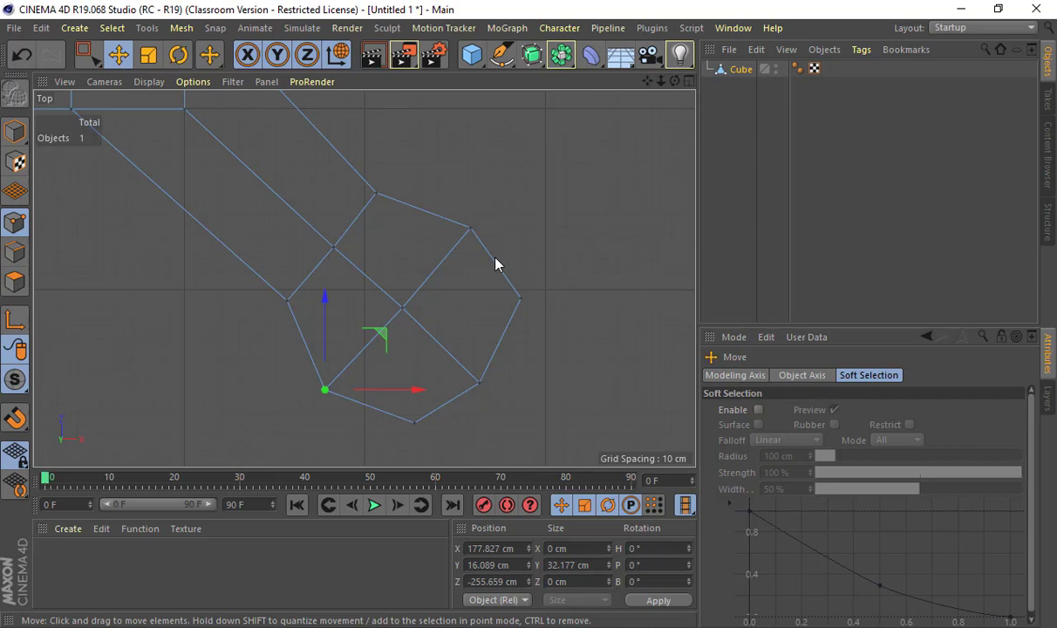
Add a cylinder and centre it on the arm's rounded tip at X about 220.9 cm, Z about -212 cm.
{"action": "left_click", "coordinate": [471, 55]}
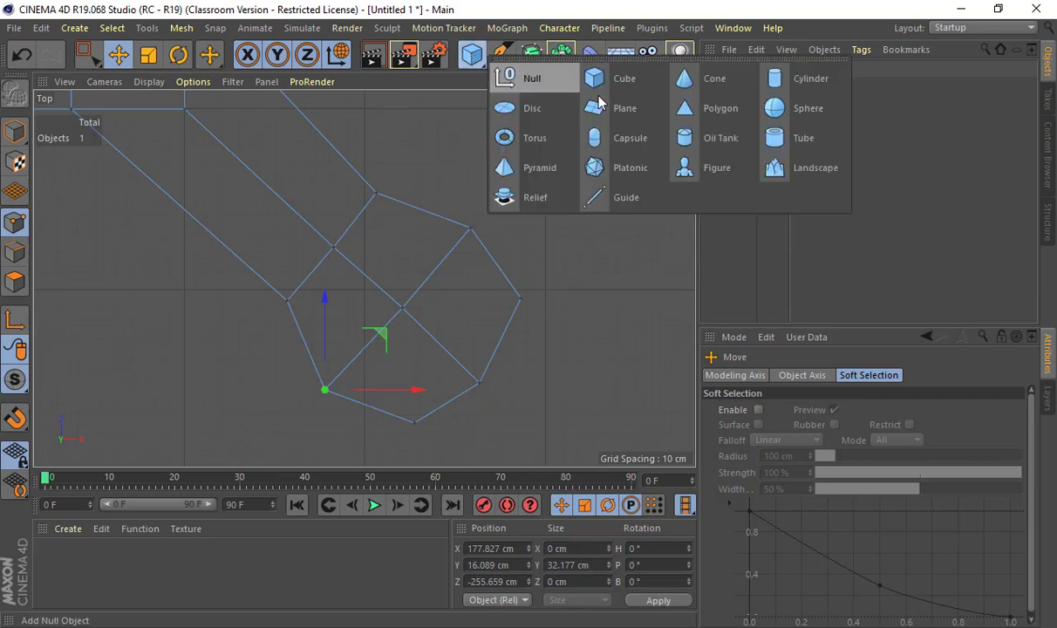
{"action": "left_click", "coordinate": [772, 80]}
{"action": "scroll", "coordinate": [401, 238], "scroll_direction": "down", "scroll_amount": 5}
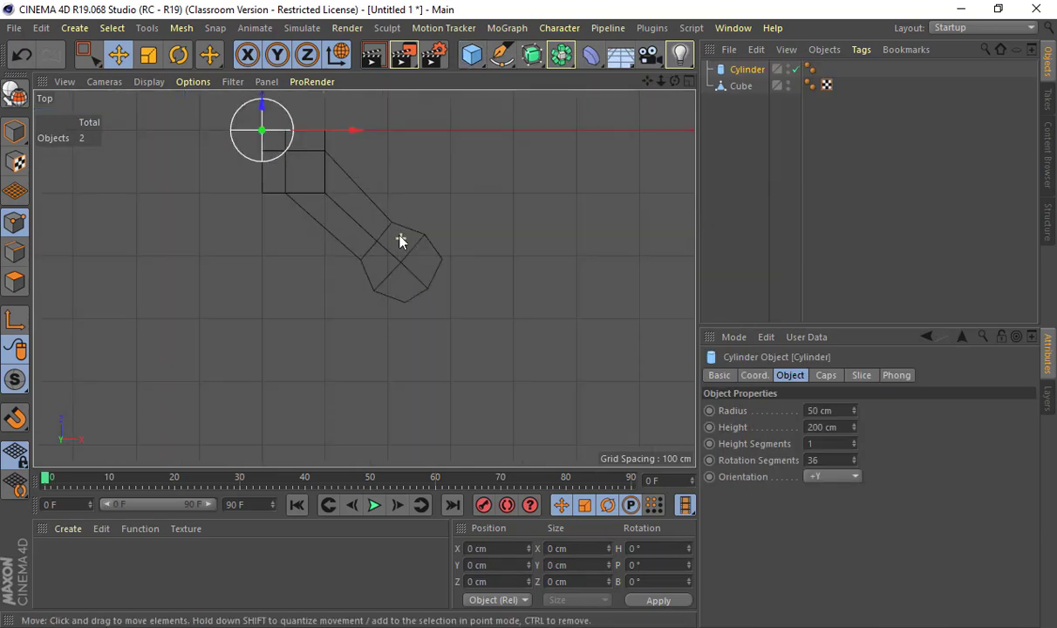
{"action": "left_click_drag", "start_coordinate": [375, 132], "coordinate": [533, 137]}
{"action": "left_click_drag", "start_coordinate": [423, 110], "coordinate": [436, 258]}
{"action": "left_click_drag", "start_coordinate": [504, 284], "coordinate": [458, 213]}
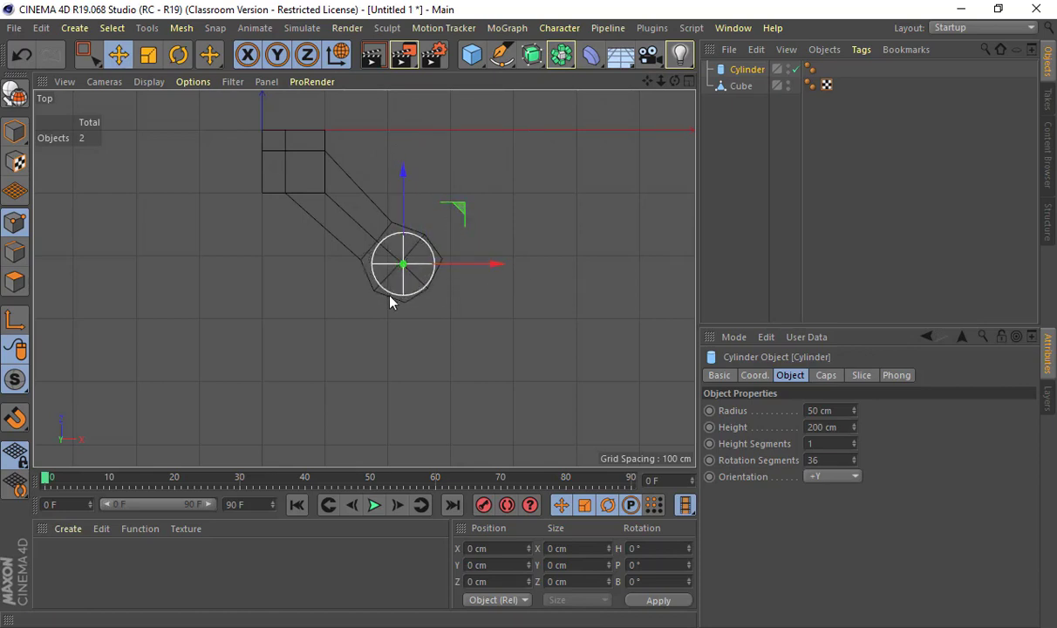
{"action": "scroll", "coordinate": [389, 300], "scroll_direction": "up", "scroll_amount": 5}
{"action": "scroll", "coordinate": [390, 296], "scroll_direction": "up", "scroll_amount": 3}
{"action": "middle_click_drag", "start_coordinate": [513, 115], "coordinate": [488, 233], "text": "alt"}
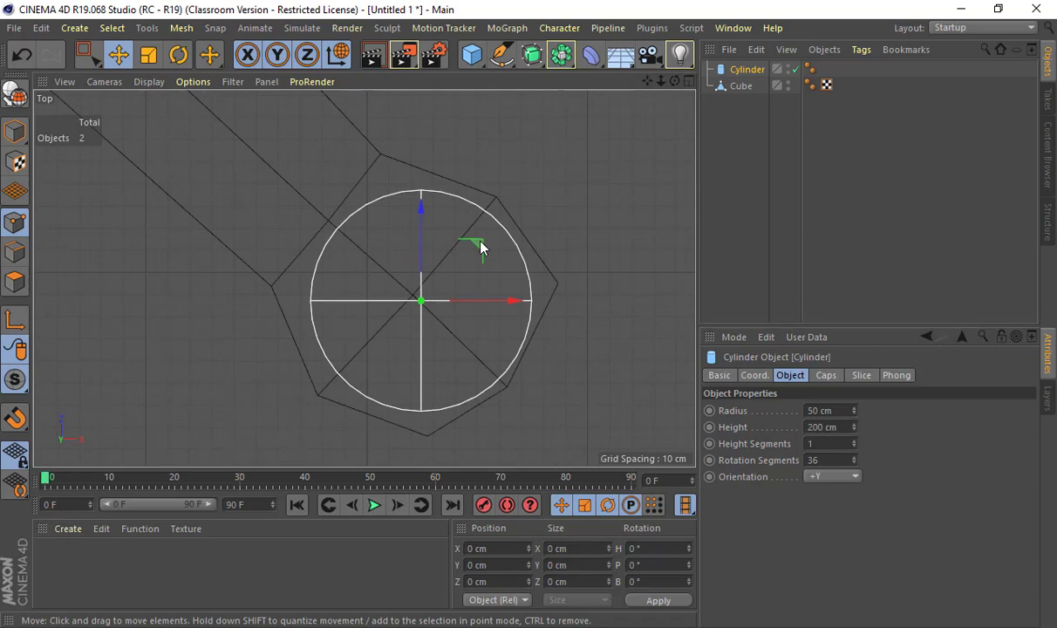
{"action": "left_click_drag", "start_coordinate": [481, 247], "coordinate": [472, 246]}
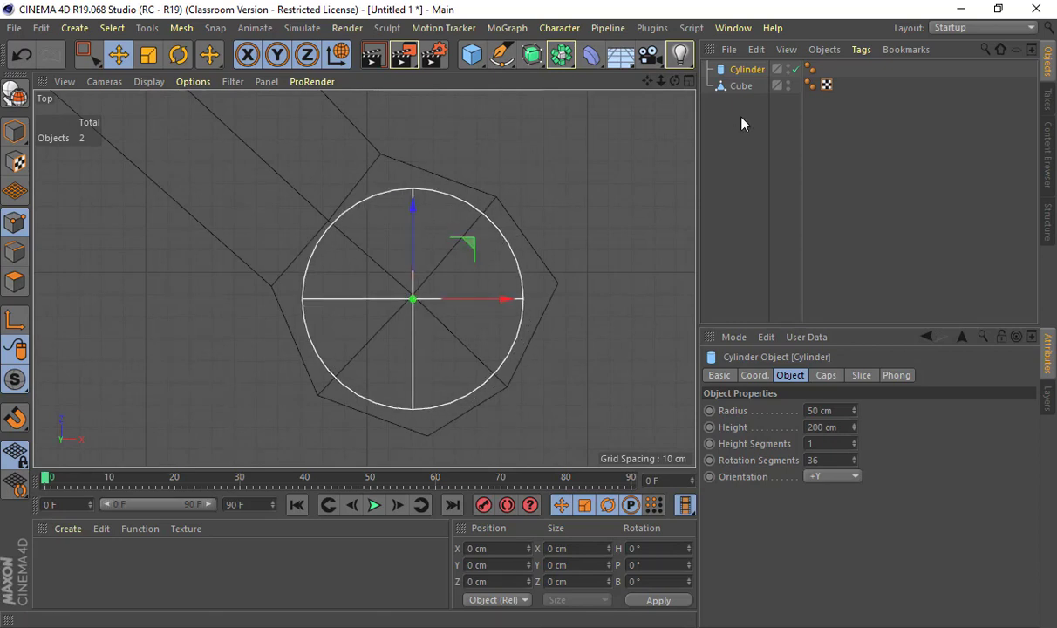
Place the arm mesh under a new Subdivision Surface.
{"action": "left_click", "coordinate": [741, 86]}
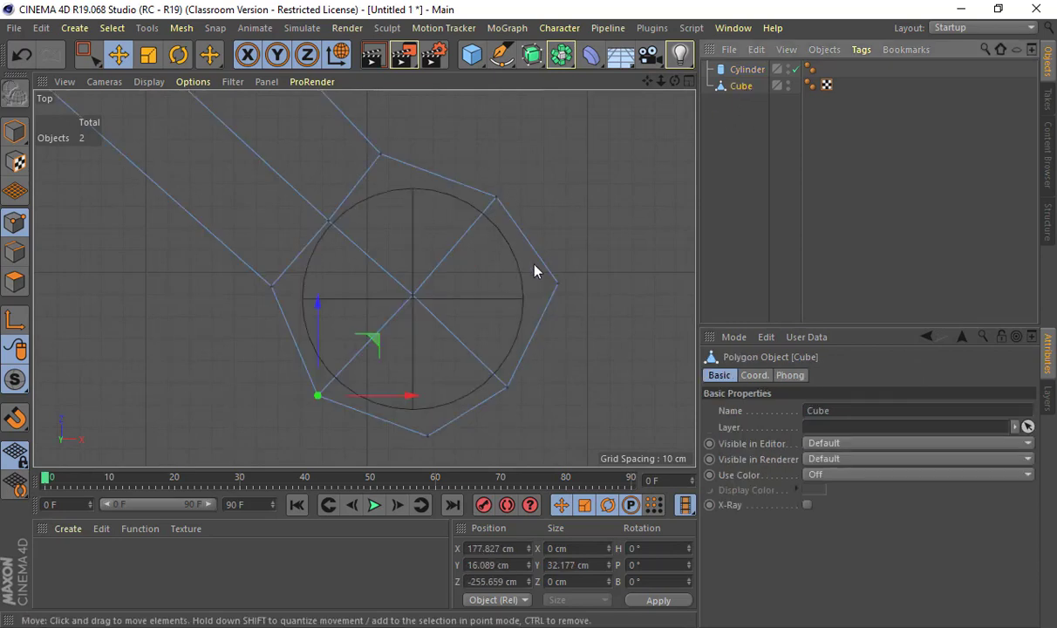
{"action": "middle_click", "coordinate": [534, 272]}
{"action": "middle_click", "coordinate": [295, 208]}
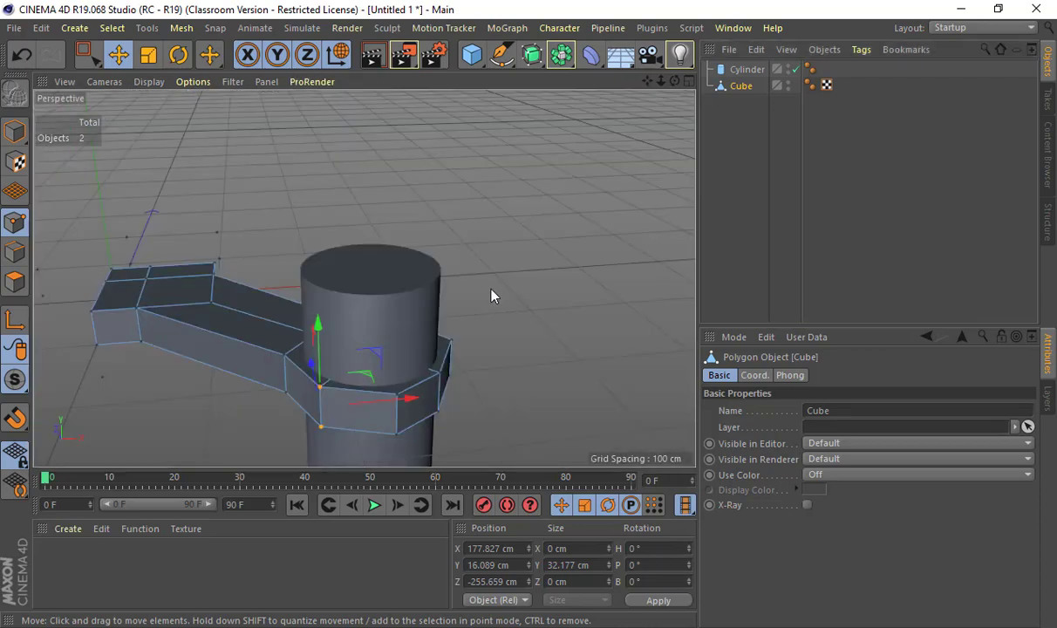
{"action": "left_click_drag", "start_coordinate": [413, 356], "coordinate": [431, 302], "text": "alt"}
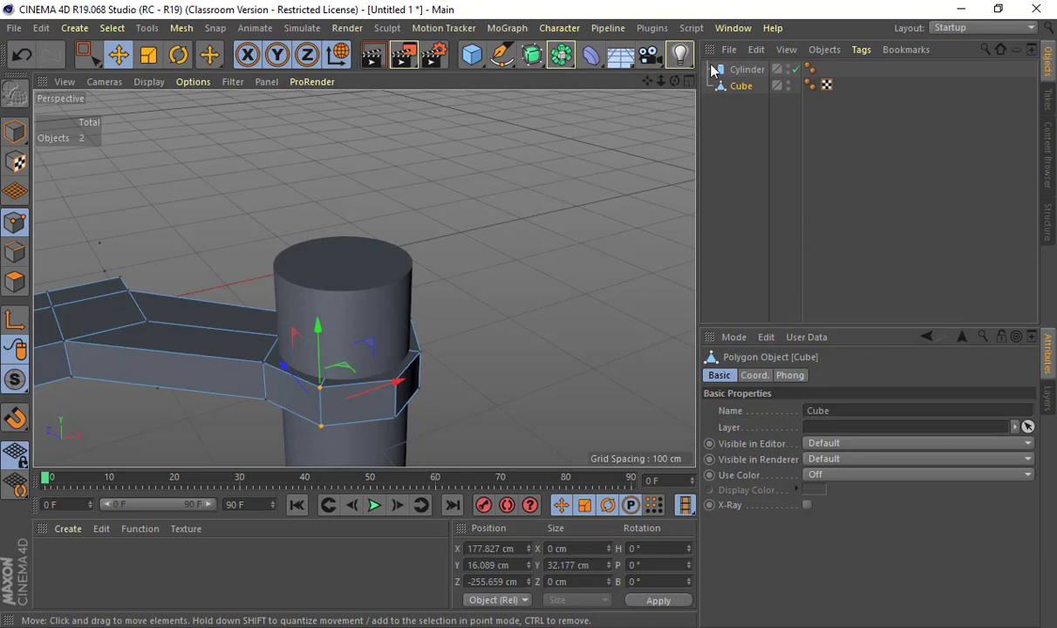
{"action": "left_click", "coordinate": [531, 54], "text": "alt"}
Compare the smoothed arm tip's outline with the cylinder in the top and perspective views.
{"action": "middle_click", "coordinate": [519, 207]}
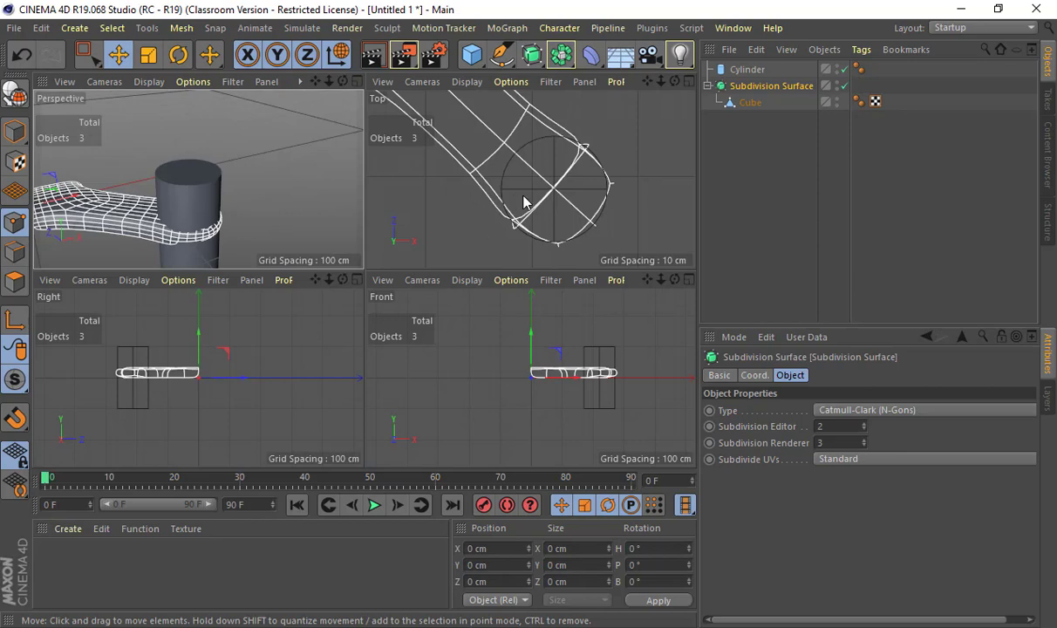
{"action": "middle_click", "coordinate": [522, 235]}
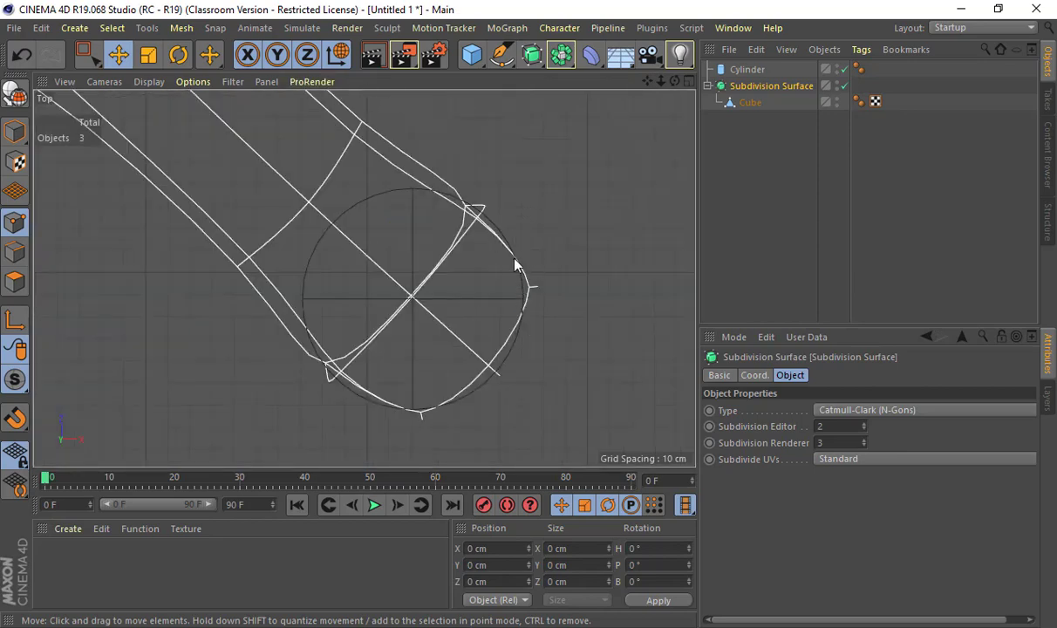
{"action": "middle_click", "coordinate": [516, 267]}
{"action": "middle_click", "coordinate": [307, 181]}
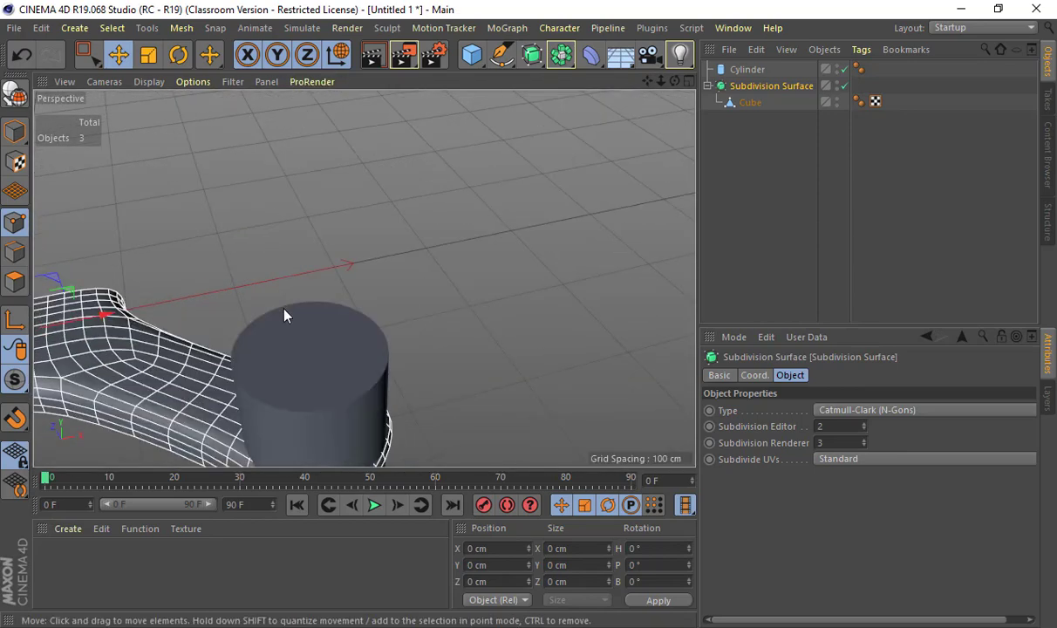
{"action": "left_click_drag", "start_coordinate": [284, 315], "coordinate": [338, 300], "text": "alt"}
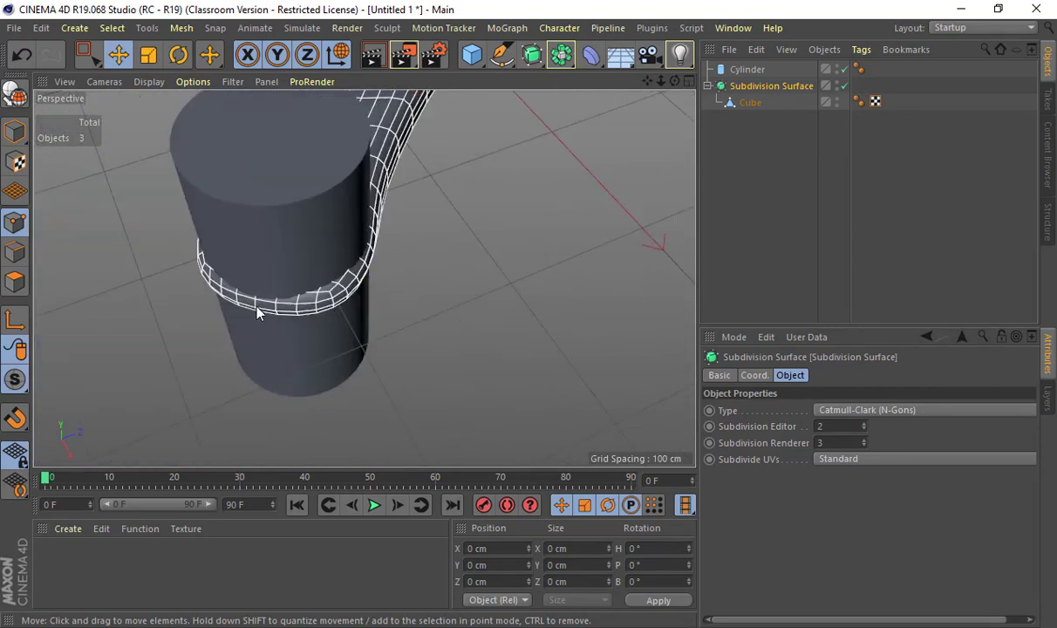
{"action": "left_click_drag", "start_coordinate": [238, 299], "coordinate": [467, 303], "text": "alt"}
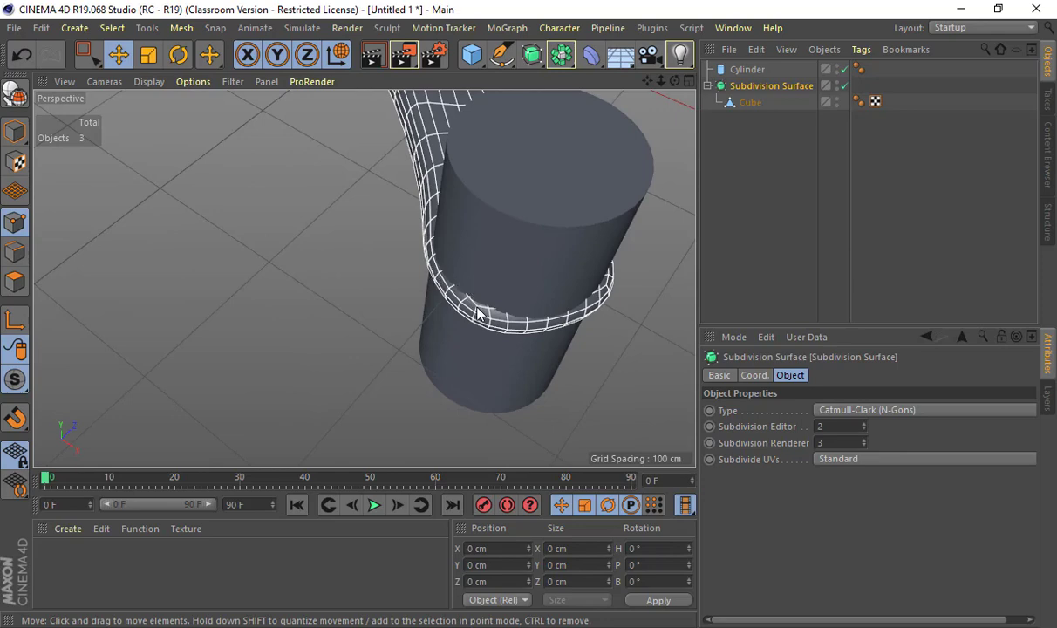
{"action": "middle_click_drag", "start_coordinate": [477, 314], "coordinate": [411, 326], "text": "alt"}
{"action": "middle_click", "coordinate": [464, 314]}
{"action": "middle_click", "coordinate": [516, 207]}
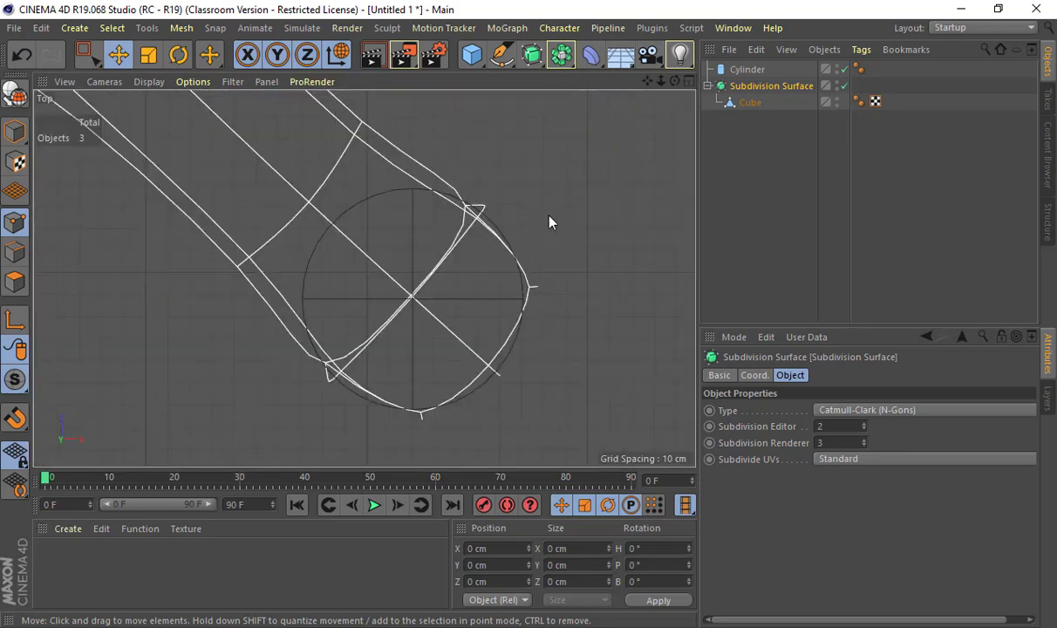
Disable the Subdivision Surface and nudge the cube mesh's lower tip corner points slightly outward around the cylinder.
{"action": "left_click", "coordinate": [844, 85]}
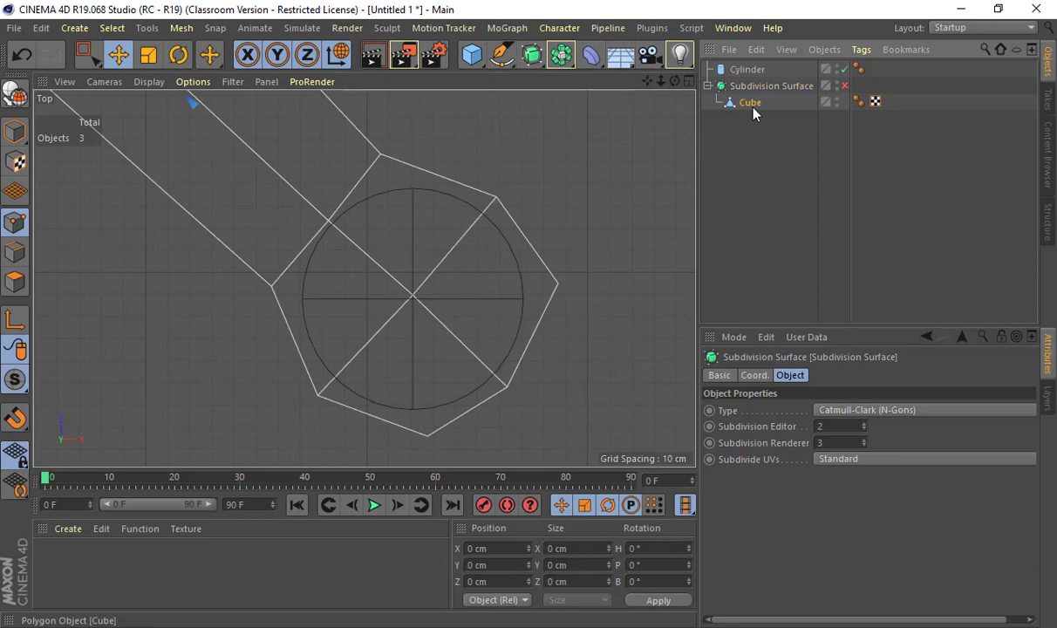
{"action": "left_click", "coordinate": [752, 107]}
{"action": "key", "text": "0"}
{"action": "left_click_drag", "start_coordinate": [546, 354], "coordinate": [490, 402]}
{"action": "left_click_drag", "start_coordinate": [568, 338], "coordinate": [523, 365]}
{"action": "left_click_drag", "start_coordinate": [356, 385], "coordinate": [297, 417]}
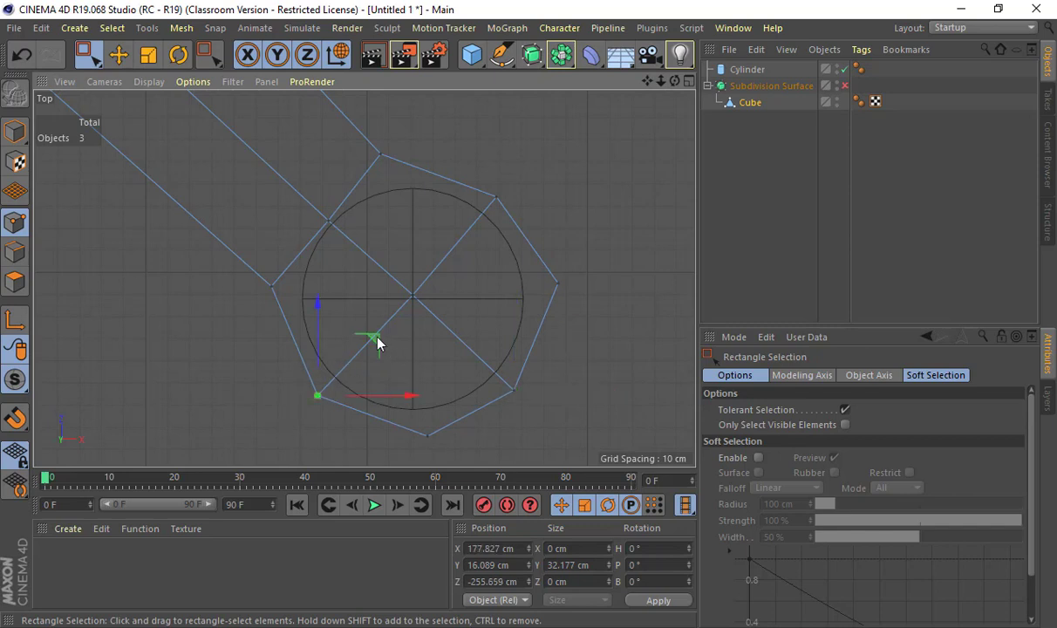
Move the tip's upper corner points to X about 262.8 cm, Z about -163.2 cm, and its middle neck points to X about 170 cm, Z about -165 cm.
{"action": "left_click_drag", "start_coordinate": [460, 170], "coordinate": [484, 218]}
{"action": "left_click", "coordinate": [545, 152]}
{"action": "left_click_drag", "start_coordinate": [555, 141], "coordinate": [566, 141]}
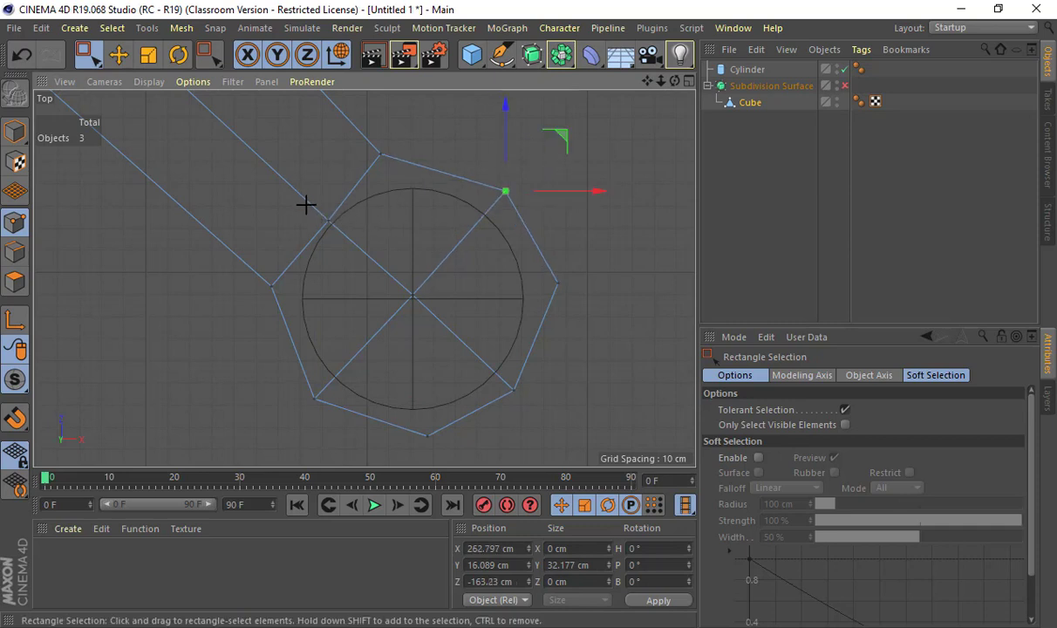
{"action": "left_click_drag", "start_coordinate": [305, 205], "coordinate": [349, 234]}
{"action": "left_click_drag", "start_coordinate": [377, 165], "coordinate": [359, 143]}
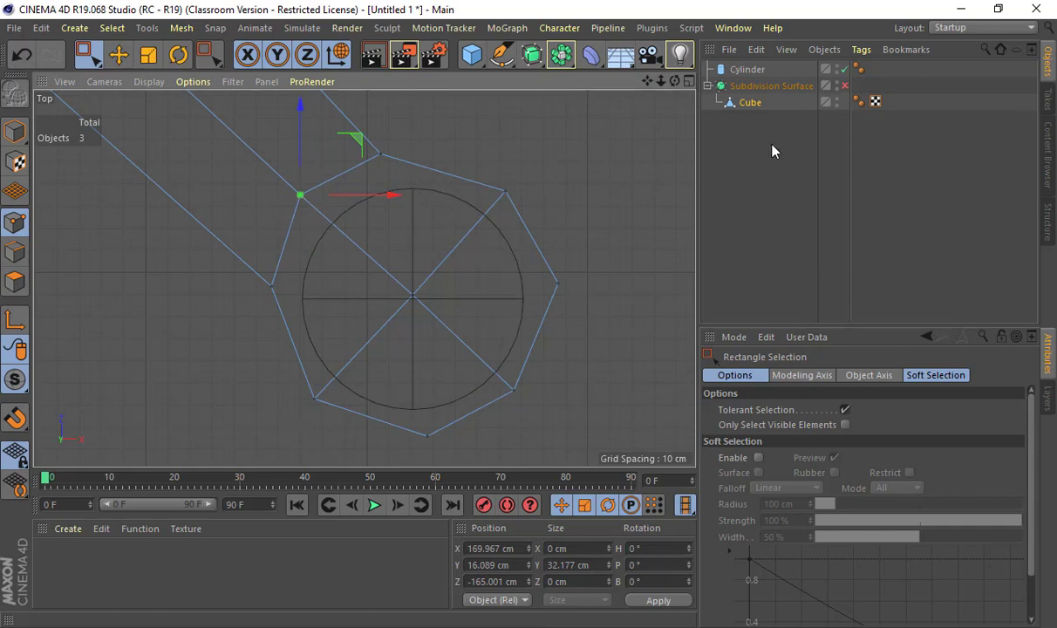
Set the cylinder's rotation segments to 8 and turn off its caps.
{"action": "left_click", "coordinate": [746, 69]}
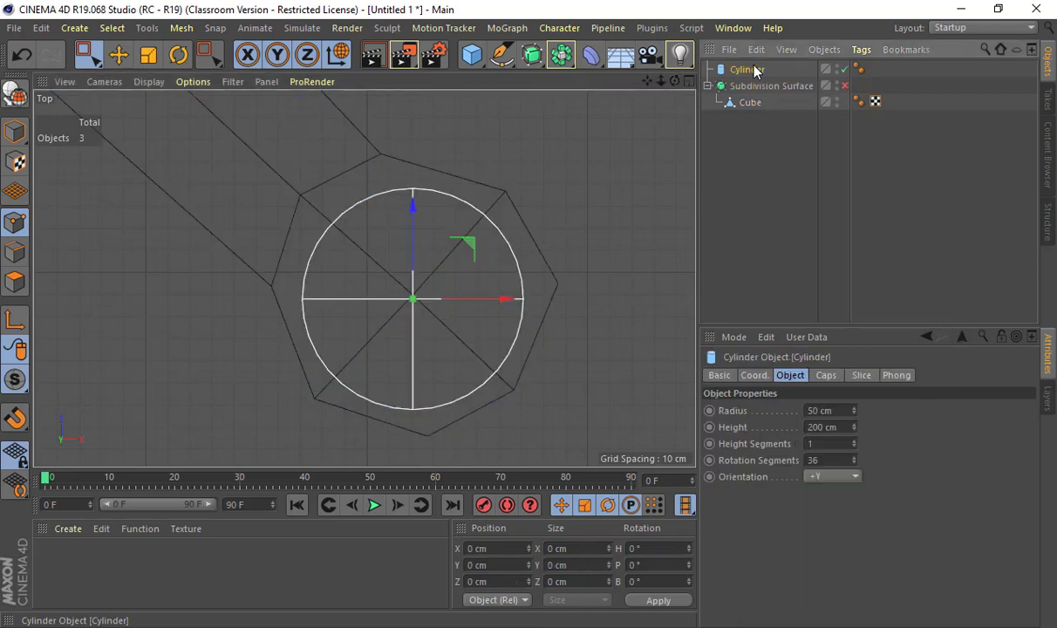
{"action": "left_click", "coordinate": [843, 461]}
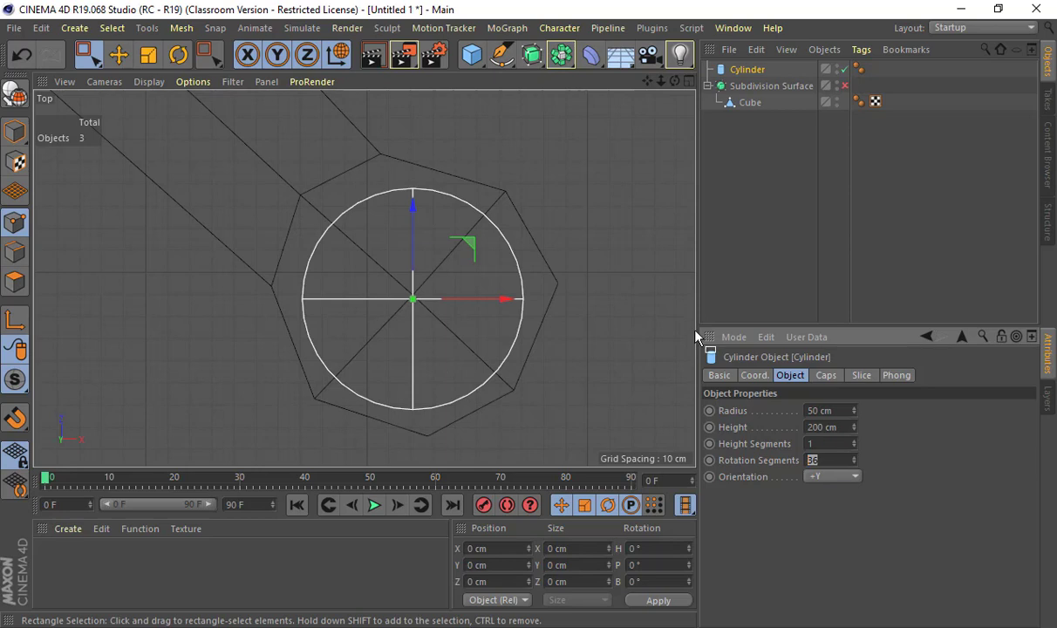
{"action": "type", "text": "8"}
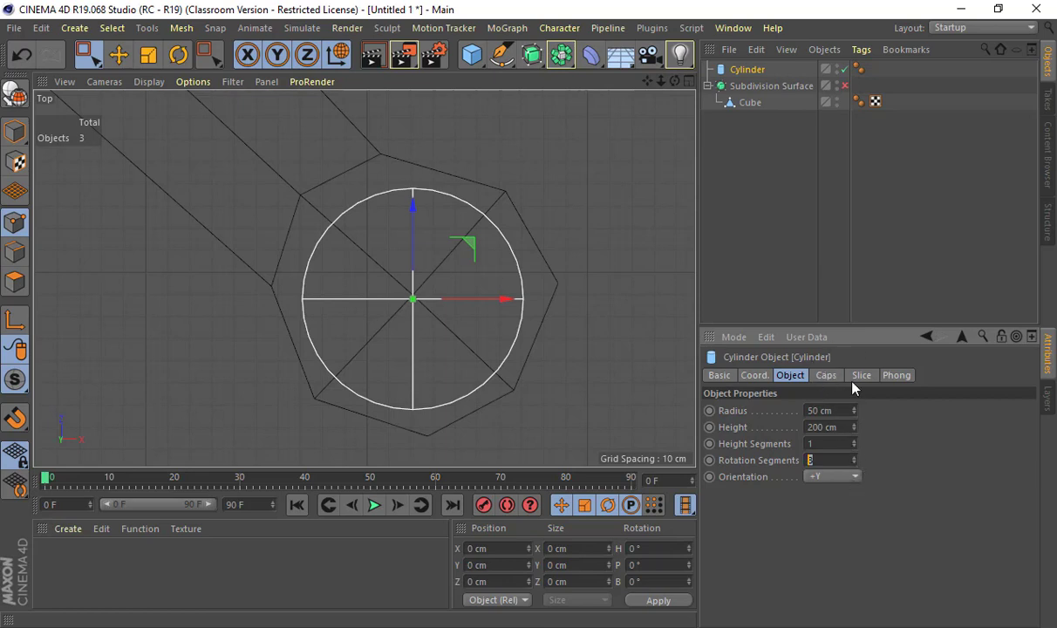
{"action": "left_click", "coordinate": [826, 376]}
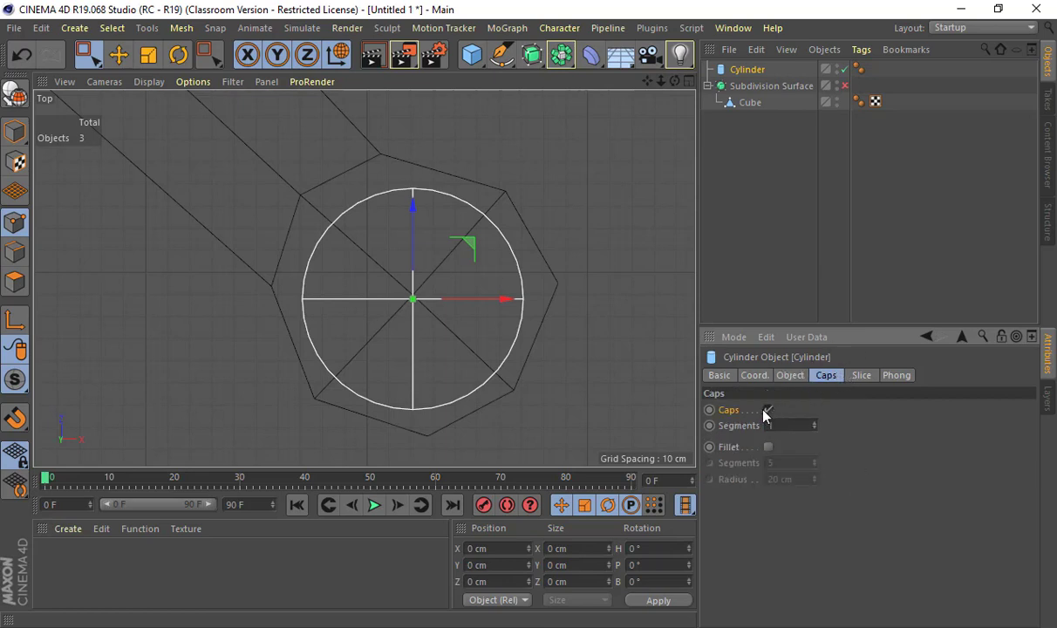
{"action": "left_click", "coordinate": [767, 410]}
{"action": "left_click", "coordinate": [802, 375]}
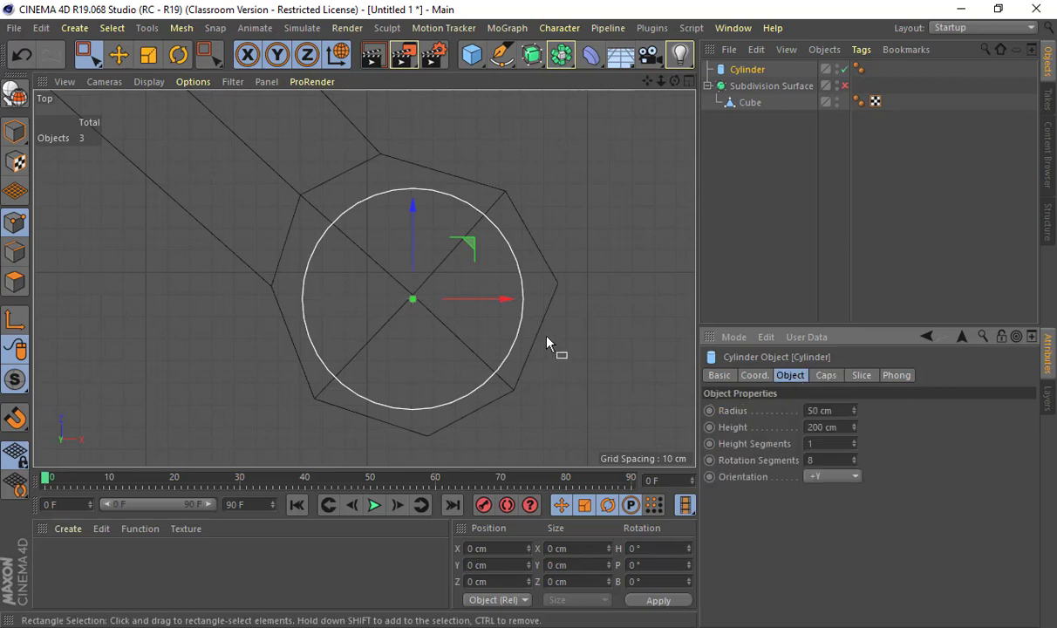
Make the cylinder editable and scale it as a whole object to about 123.8 cm in X and Z.
{"action": "key", "text": "c"}
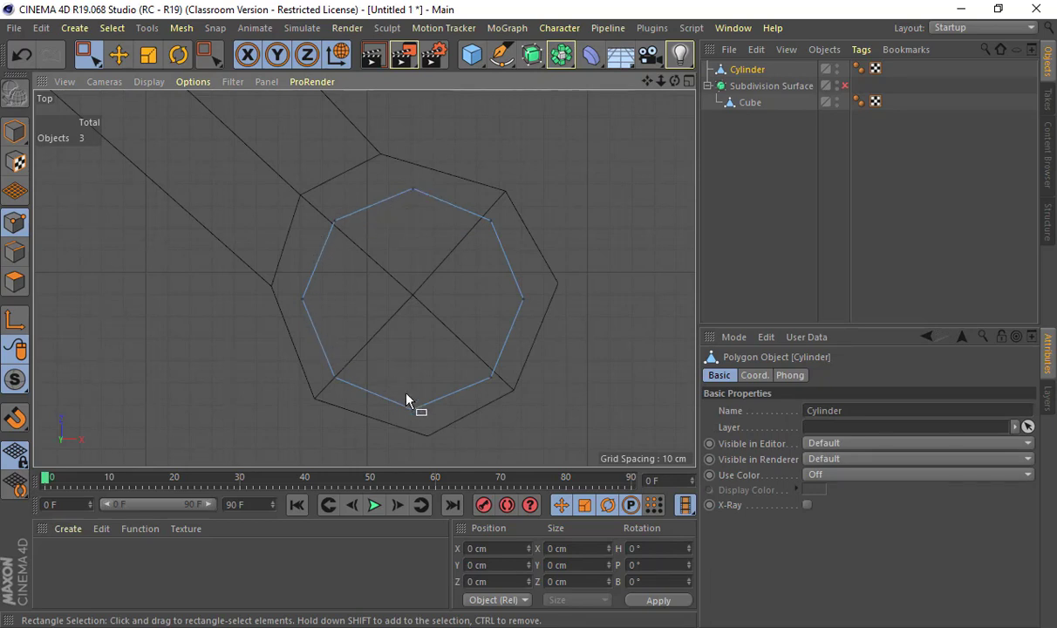
{"action": "left_click", "coordinate": [748, 102]}
{"action": "left_click", "coordinate": [741, 71]}
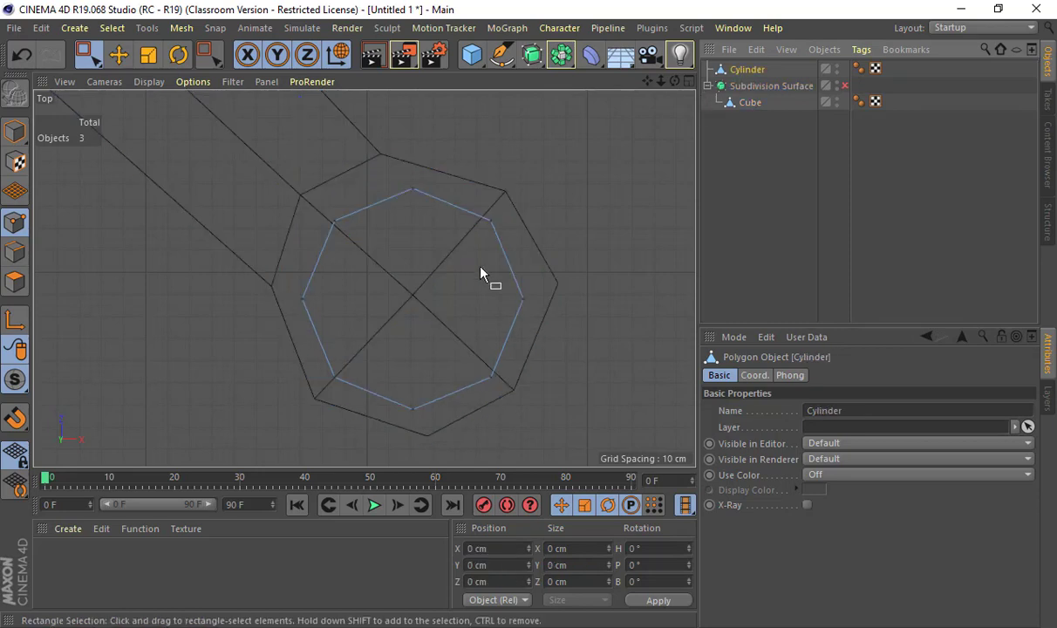
{"action": "left_click", "coordinate": [15, 131]}
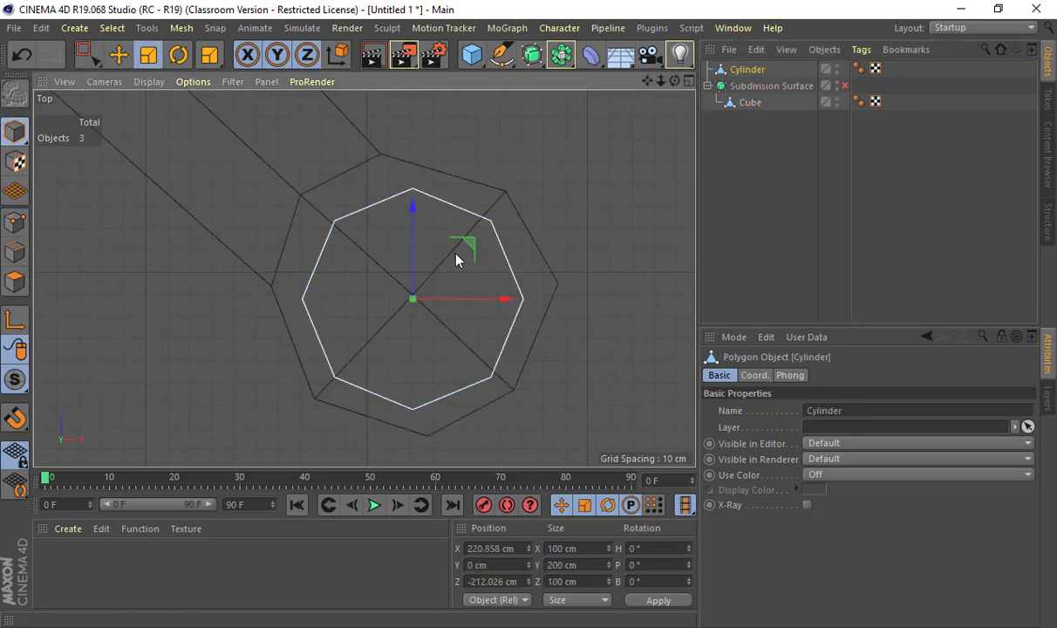
{"action": "key", "text": "t"}
{"action": "left_click_drag", "start_coordinate": [473, 245], "coordinate": [667, 138]}
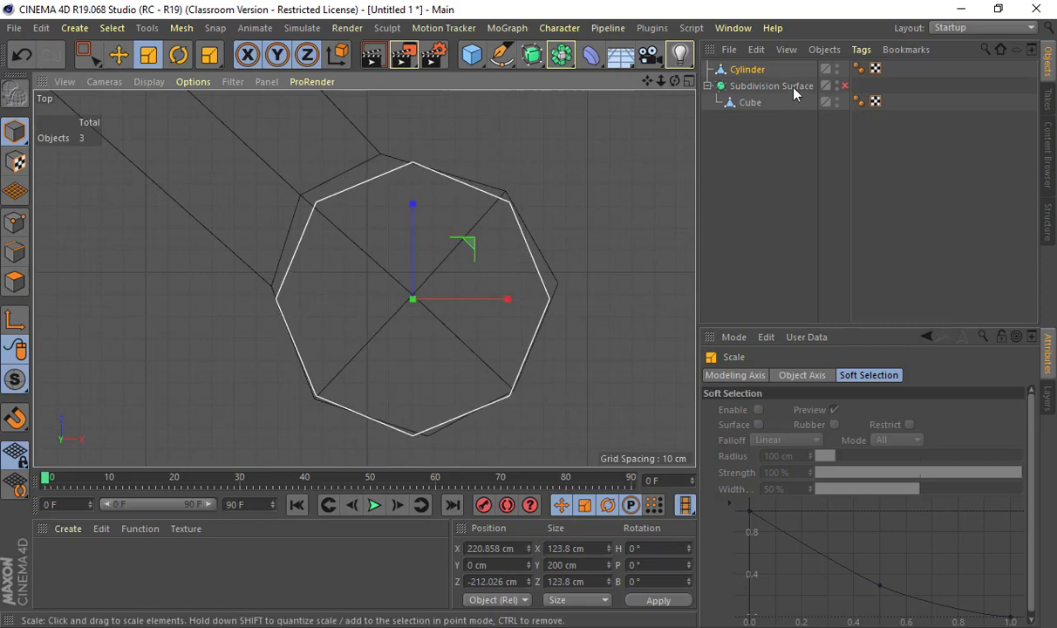
Rotate the cylinder's heading by about 4.8° to line its corners up with the arm tip.
{"action": "left_click", "coordinate": [751, 102]}
{"action": "left_click", "coordinate": [748, 71]}
{"action": "key", "text": "r"}
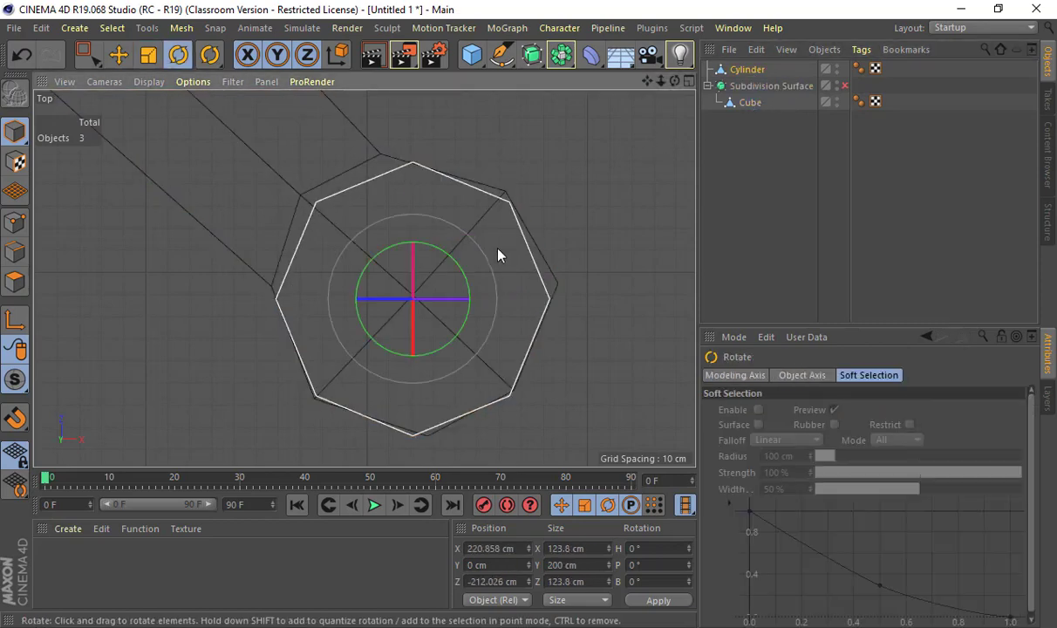
{"action": "left_click_drag", "start_coordinate": [459, 274], "coordinate": [460, 267]}
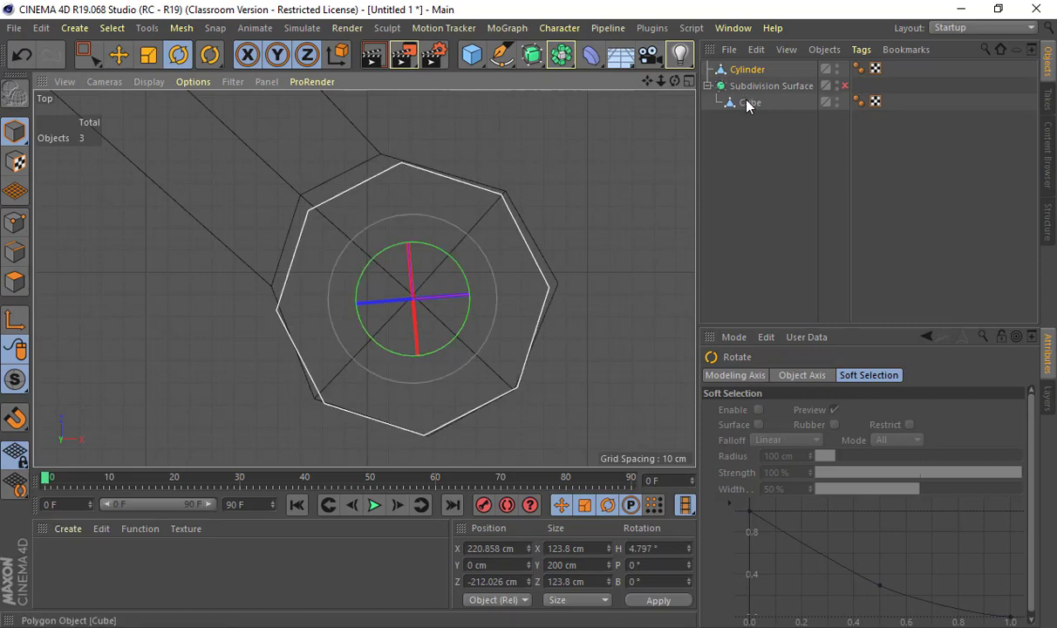
Move the cube's upper neck points onto the cylinder's nearest corner and its middle neck points to X about 173 cm, Z about -171.7 cm.
{"action": "left_click", "coordinate": [750, 103]}
{"action": "left_click", "coordinate": [15, 221]}
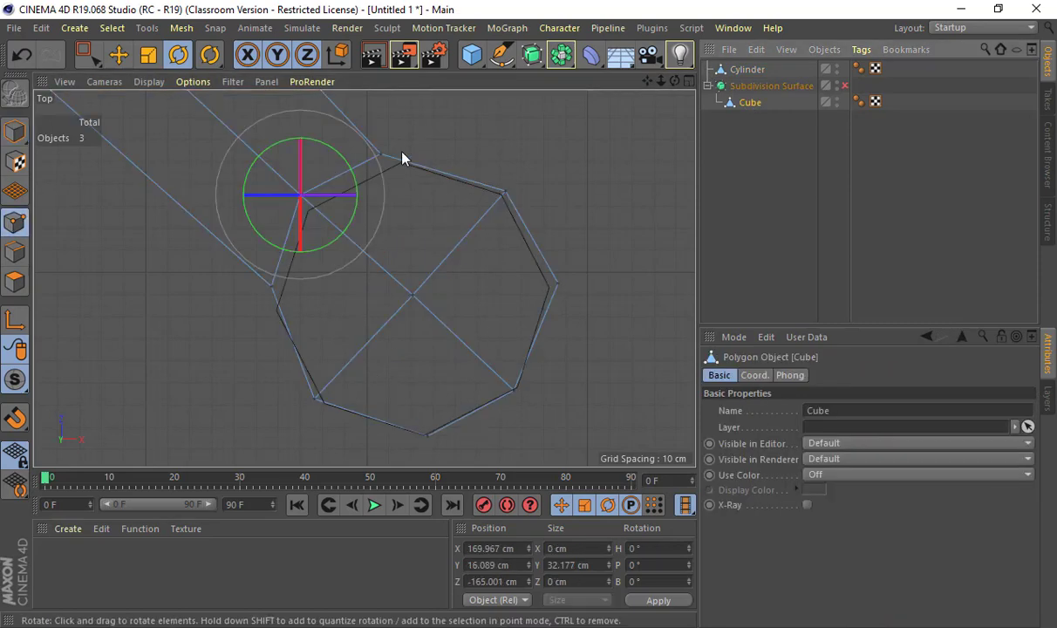
{"action": "key", "text": "0"}
{"action": "left_click", "coordinate": [382, 156]}
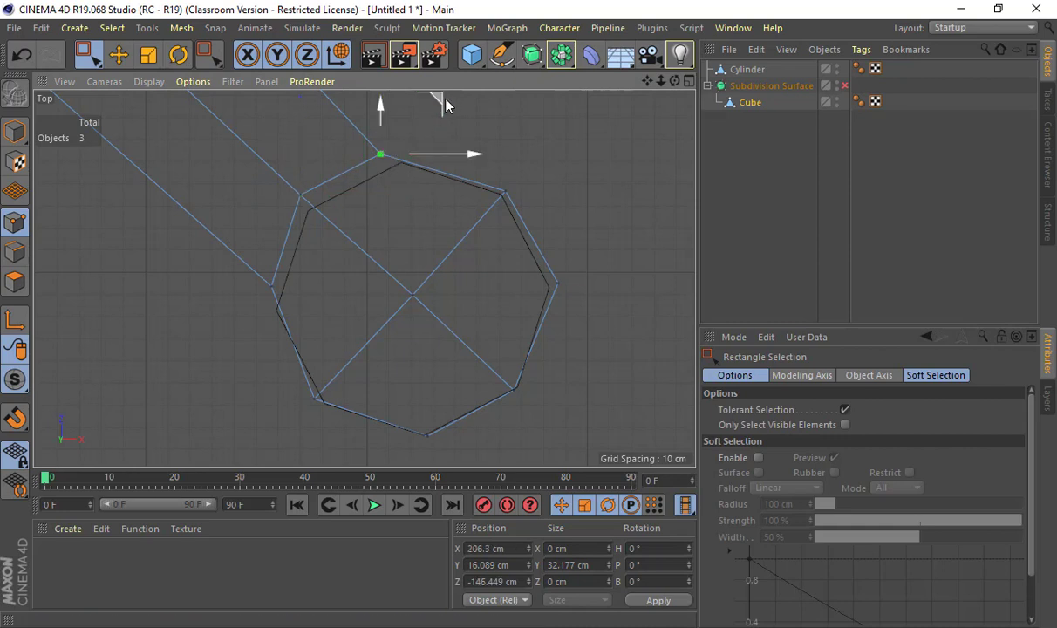
{"action": "left_click_drag", "start_coordinate": [446, 106], "coordinate": [368, 154]}
{"action": "left_click", "coordinate": [301, 196]}
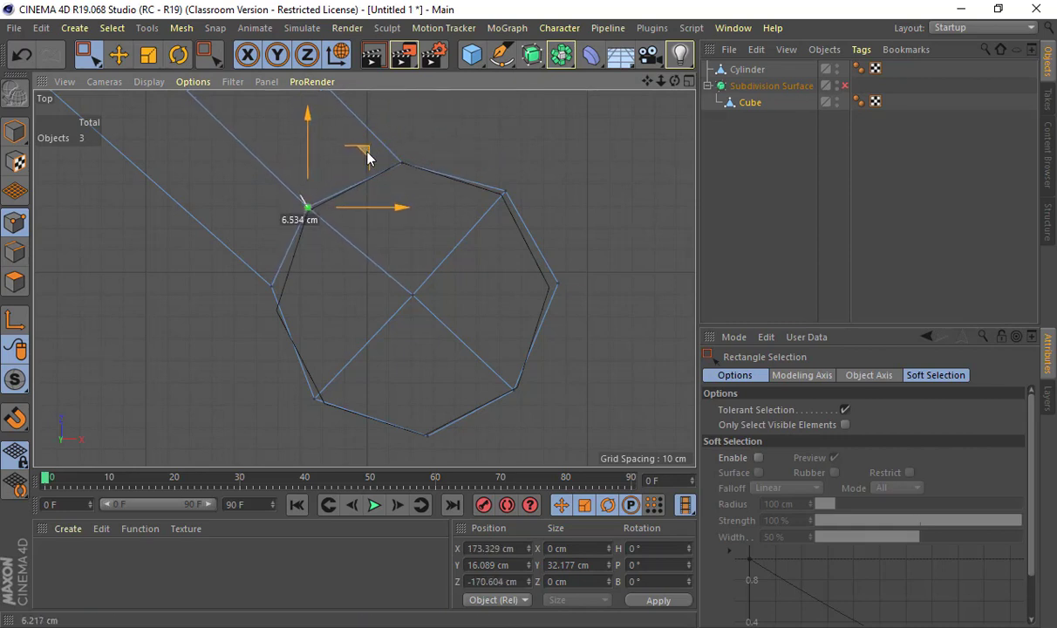
{"action": "key", "text": "r"}
{"action": "left_click_drag", "start_coordinate": [247, 285], "coordinate": [250, 276]}
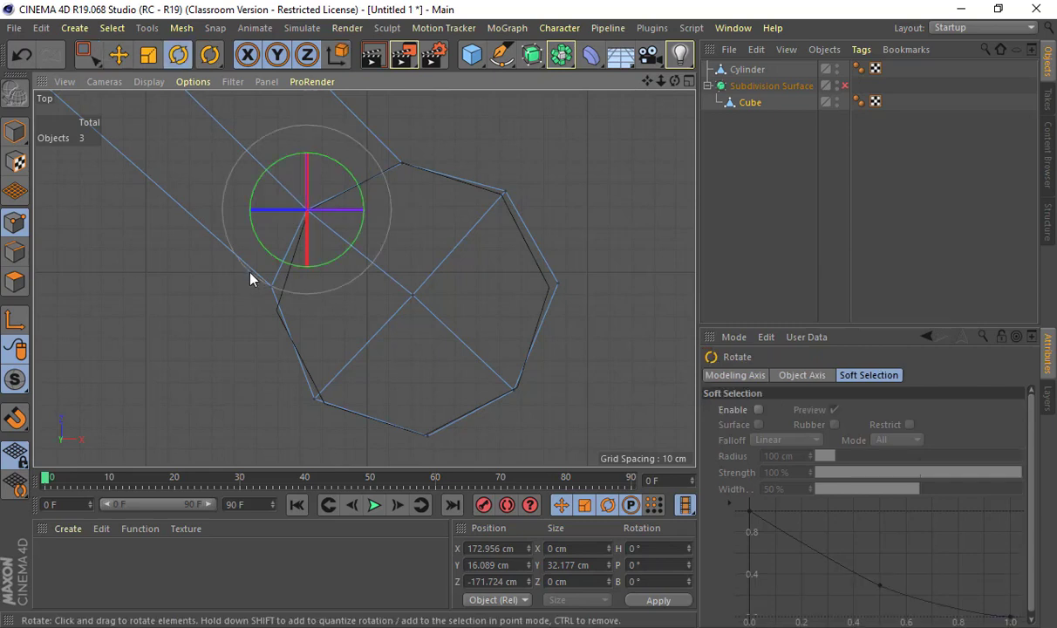
Move the lower neck points to X about 159.1 cm, Z about -217.9 cm, and the tip's lower-left corner points onto the cylinder corner.
{"action": "key", "text": "0"}
{"action": "left_click_drag", "start_coordinate": [227, 217], "coordinate": [279, 294]}
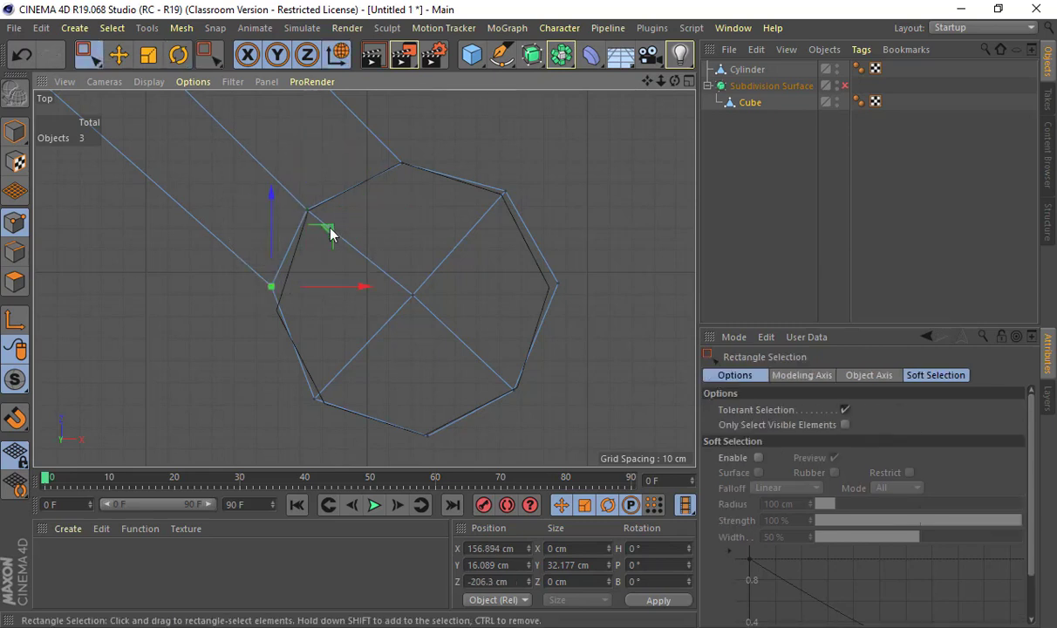
{"action": "left_click_drag", "start_coordinate": [330, 229], "coordinate": [335, 254]}
{"action": "key", "text": "r"}
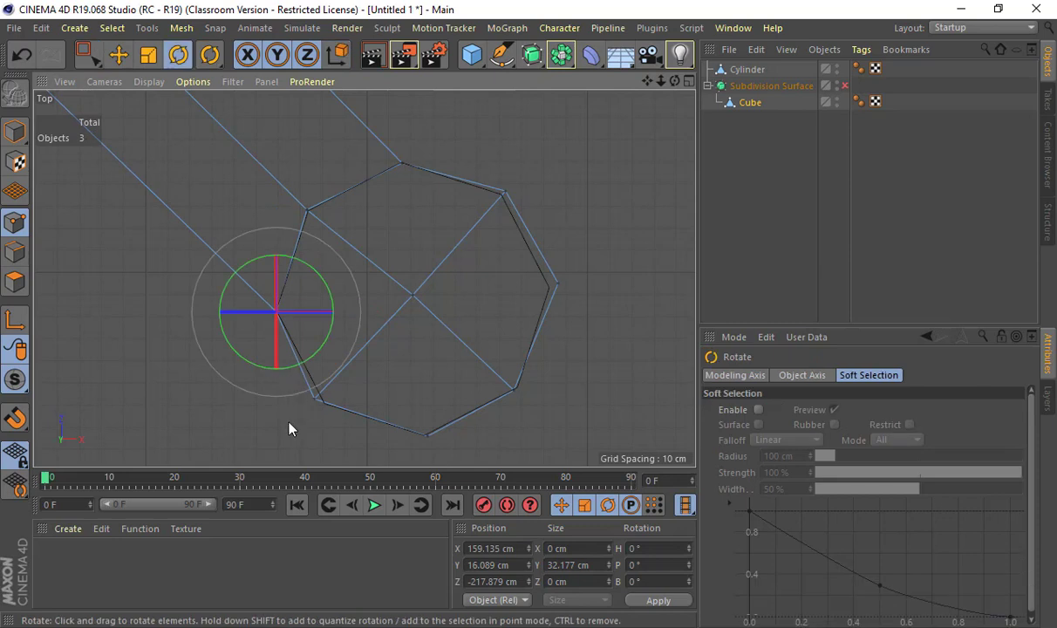
{"action": "key", "text": "0"}
{"action": "left_click_drag", "start_coordinate": [361, 354], "coordinate": [305, 408]}
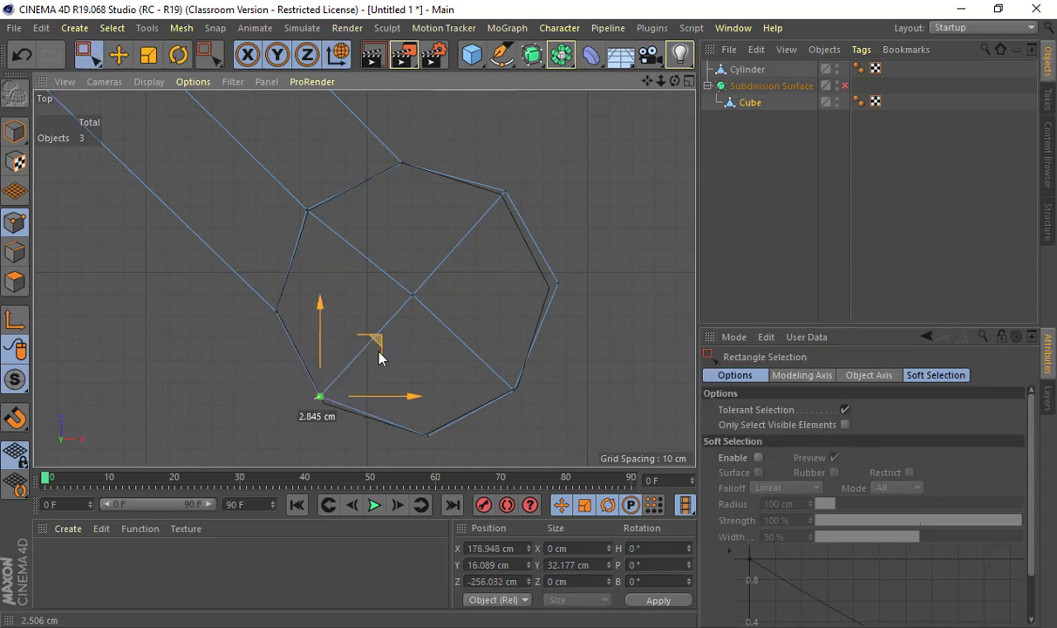
{"action": "left_click_drag", "start_coordinate": [378, 355], "coordinate": [387, 352]}
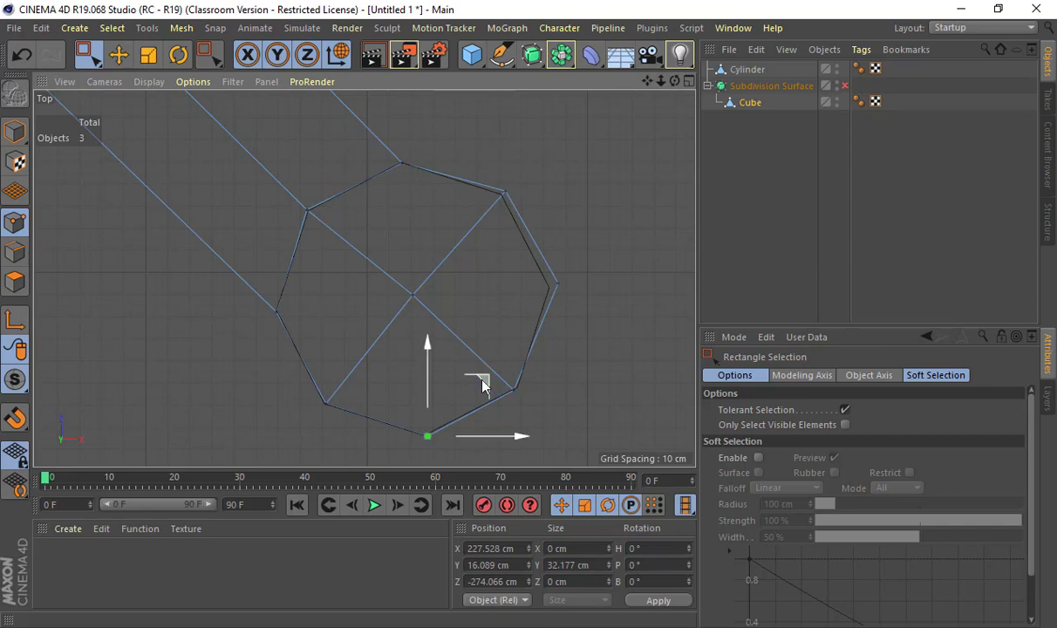
Align the tip's bottom, right and upper-right corner points with the cylinder, placing the upper-right ones at X about 262.4 cm, Z about -166.2 cm.
{"action": "left_click_drag", "start_coordinate": [482, 379], "coordinate": [478, 382]}
{"action": "left_click_drag", "start_coordinate": [602, 261], "coordinate": [520, 317]}
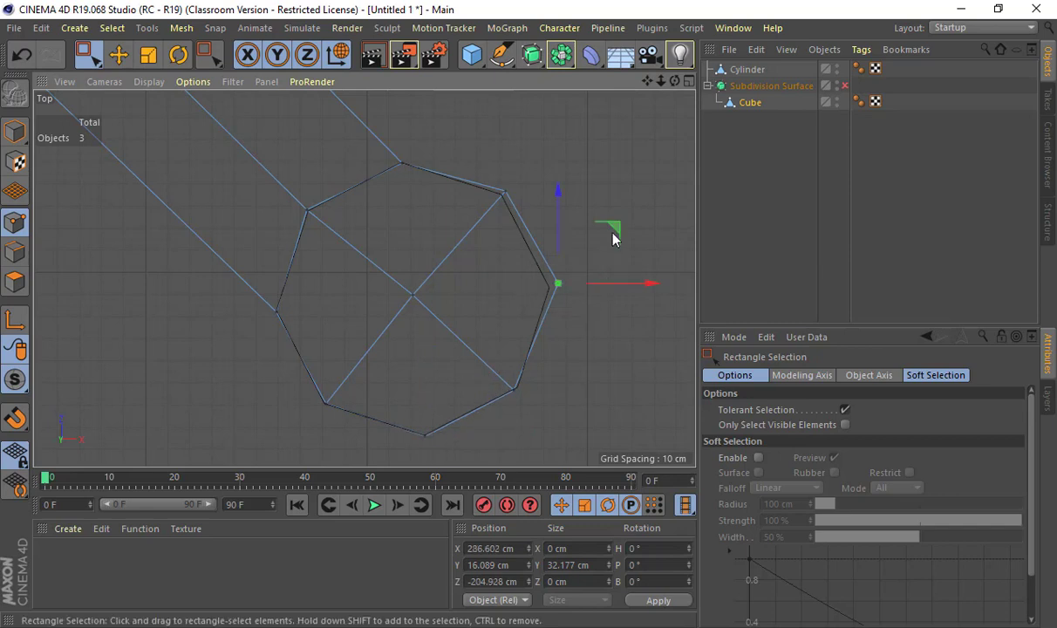
{"action": "left_click_drag", "start_coordinate": [611, 230], "coordinate": [562, 145]}
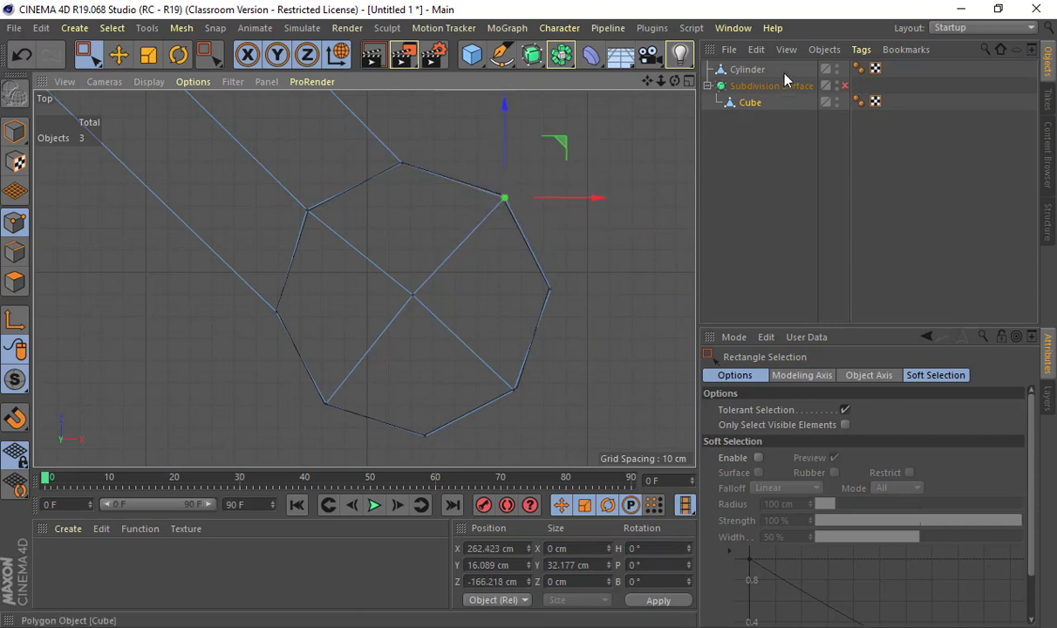
Turn on the Subdivision Surface and compare the smoothed arm tip with the cylinder guide in the perspective and top views.
{"action": "left_click", "coordinate": [845, 87]}
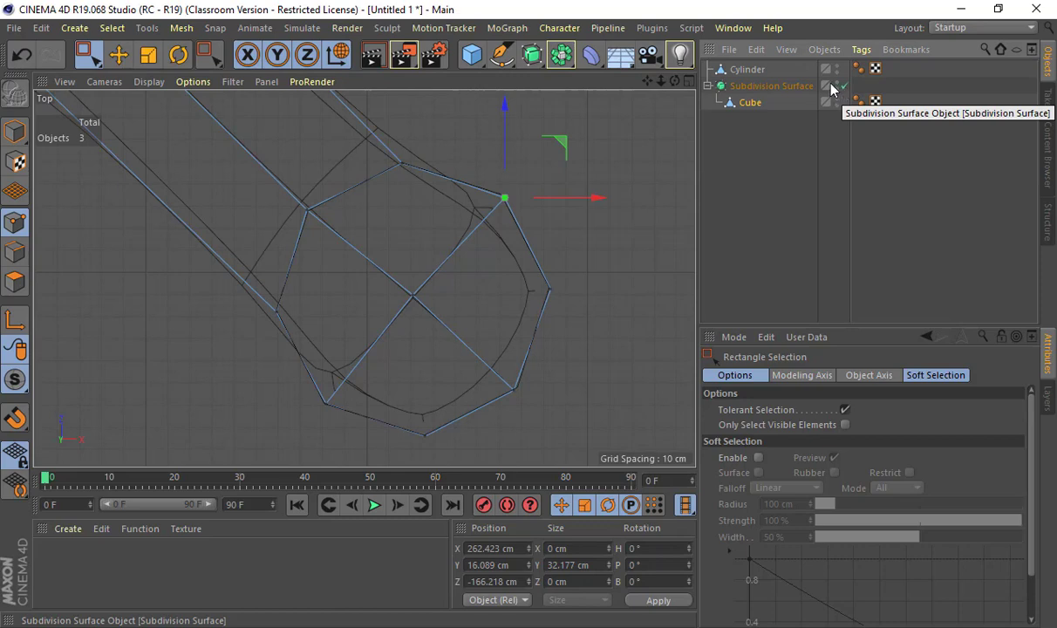
{"action": "middle_click", "coordinate": [556, 193]}
{"action": "middle_click", "coordinate": [270, 245]}
{"action": "left_click_drag", "start_coordinate": [270, 240], "coordinate": [396, 317], "text": "alt"}
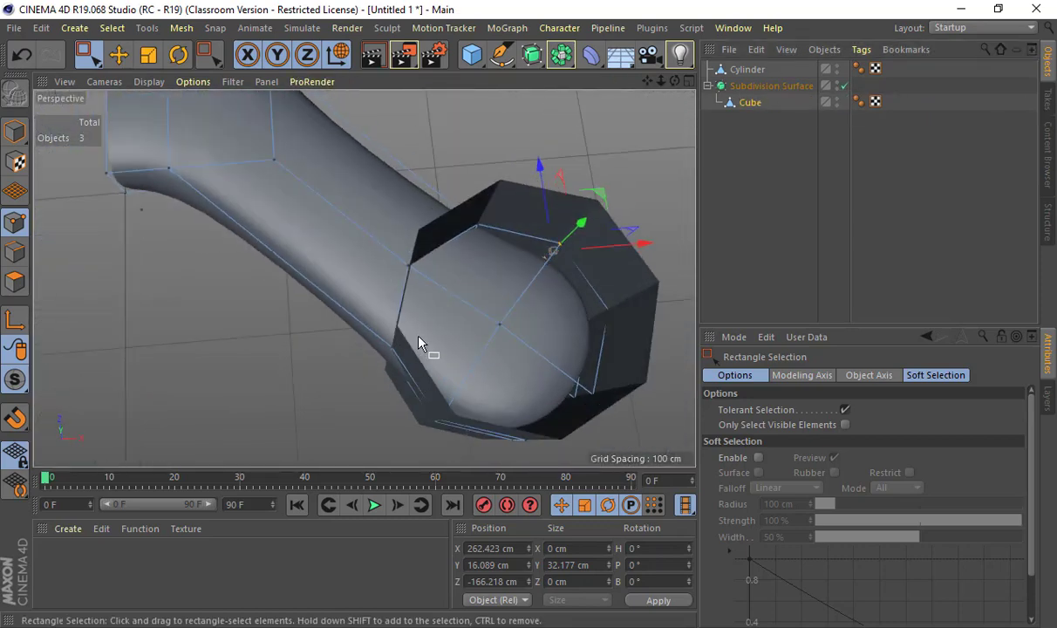
{"action": "middle_click", "coordinate": [396, 319]}
{"action": "middle_click", "coordinate": [403, 212]}
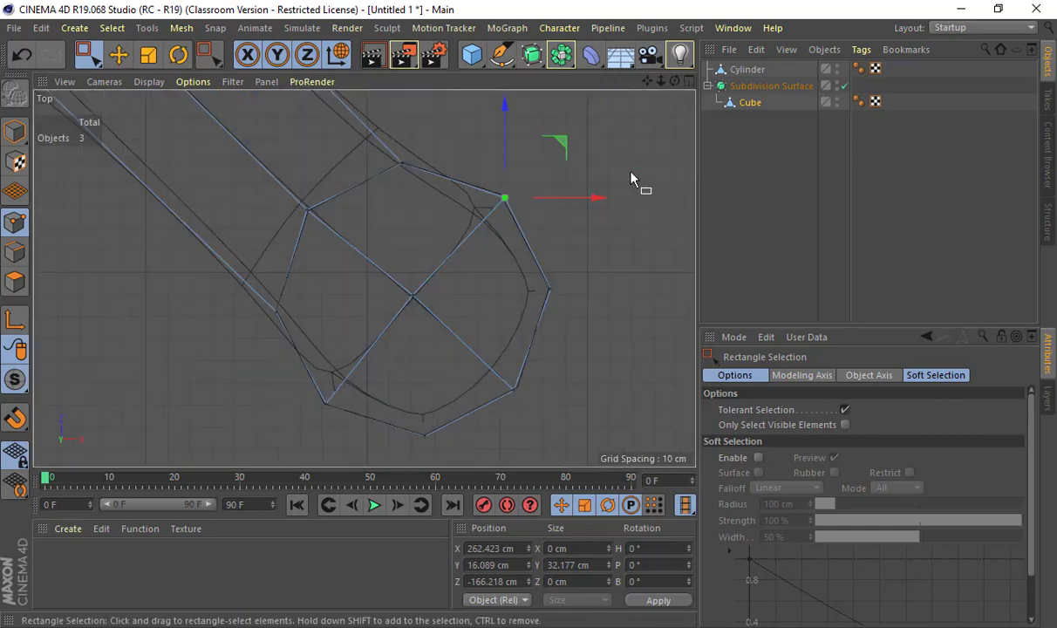
Turn off the Subdivision Surface and delete the cylinder guide.
{"action": "left_click", "coordinate": [843, 86]}
{"action": "left_click", "coordinate": [707, 69]}
{"action": "key", "text": "Delete"}
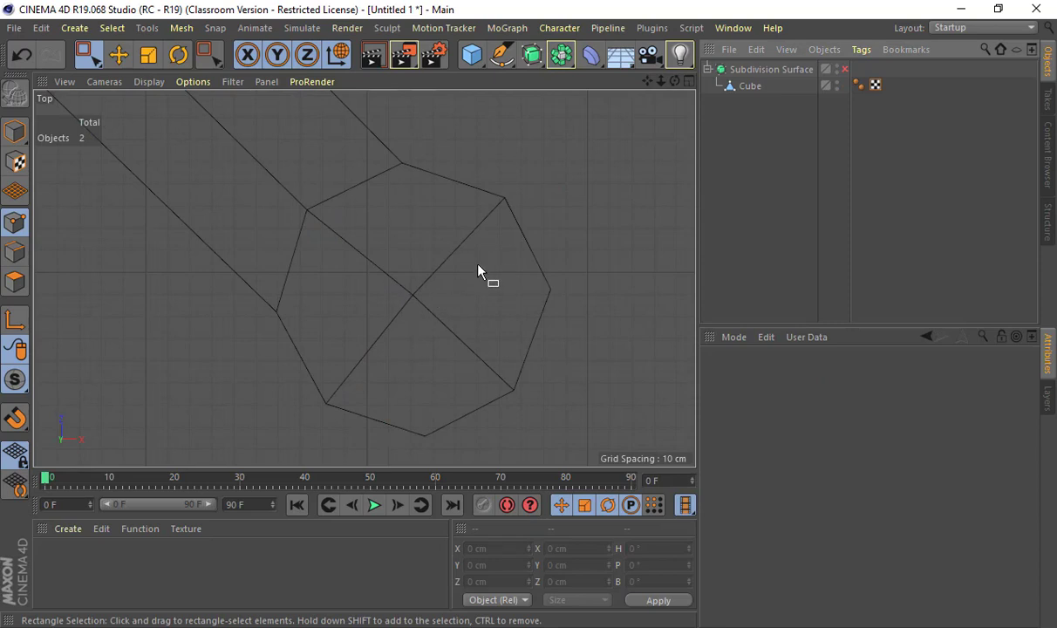
Move the cube's centre points in the rounded tip to X about 220.1 cm, Z about -209.1 cm.
{"action": "left_click", "coordinate": [748, 86]}
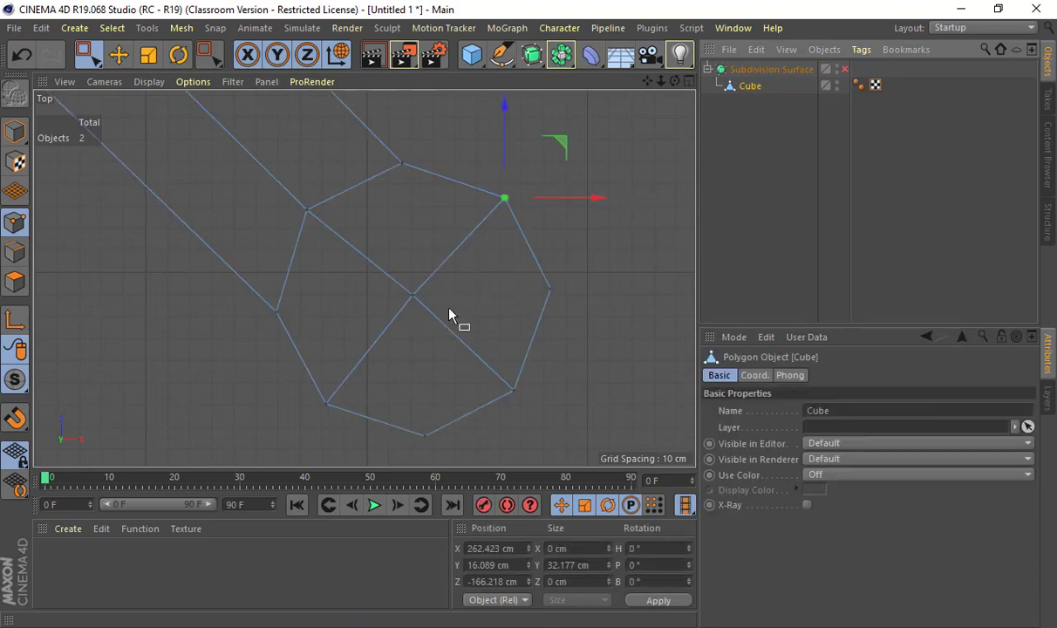
{"action": "left_click_drag", "start_coordinate": [448, 279], "coordinate": [333, 350]}
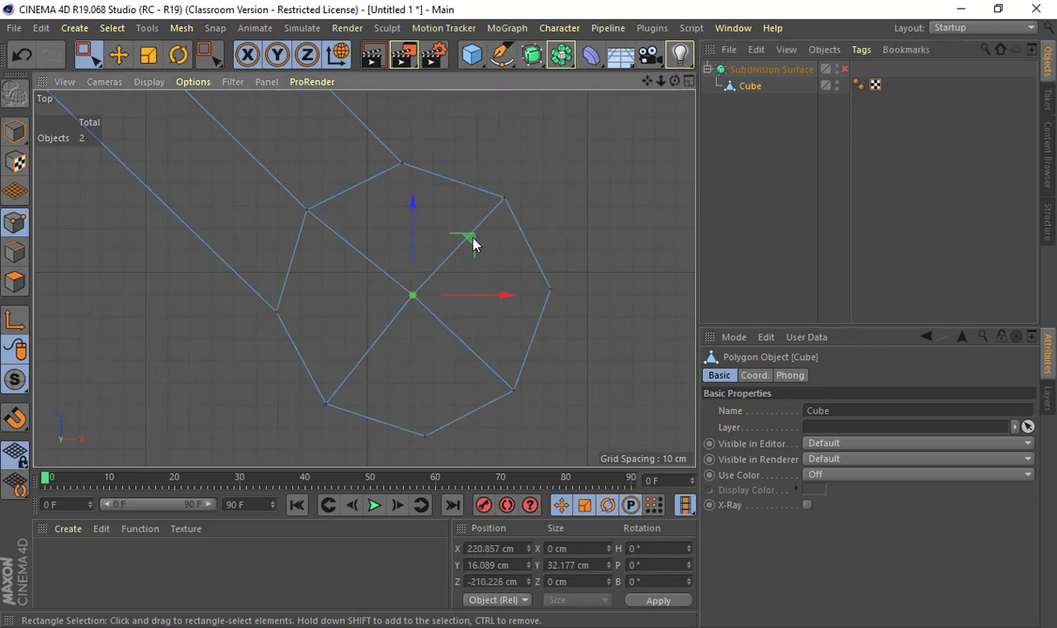
{"action": "left_click_drag", "start_coordinate": [473, 238], "coordinate": [468, 248]}
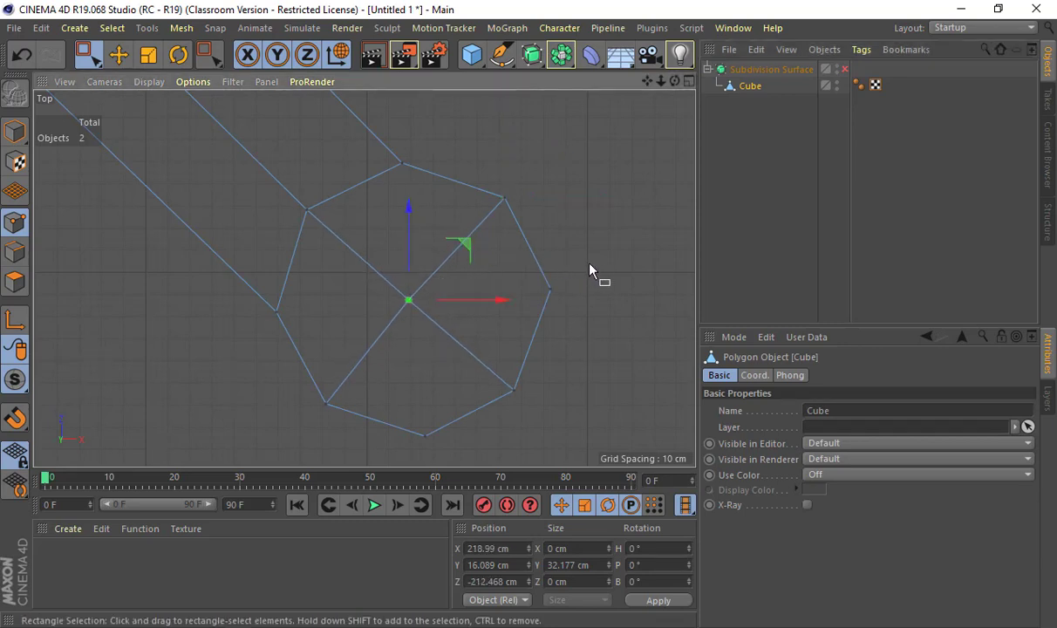
{"action": "mouse_move", "coordinate": [470, 253]}
{"action": "left_mouse_down"}
{"action": "mouse_move", "coordinate": [493, 220]}
{"action": "mouse_move", "coordinate": [448, 285]}
{"action": "mouse_move", "coordinate": [471, 246]}
{"action": "mouse_move", "coordinate": [462, 238]}
{"action": "left_mouse_up"}
Preview the arm in perspective with subdivision smoothing on, inspect the rounded tip, and switch the smoothing back off.
{"action": "middle_click", "coordinate": [462, 238]}
{"action": "middle_click", "coordinate": [301, 228]}
{"action": "left_click_drag", "start_coordinate": [457, 118], "coordinate": [436, 218], "text": "alt"}
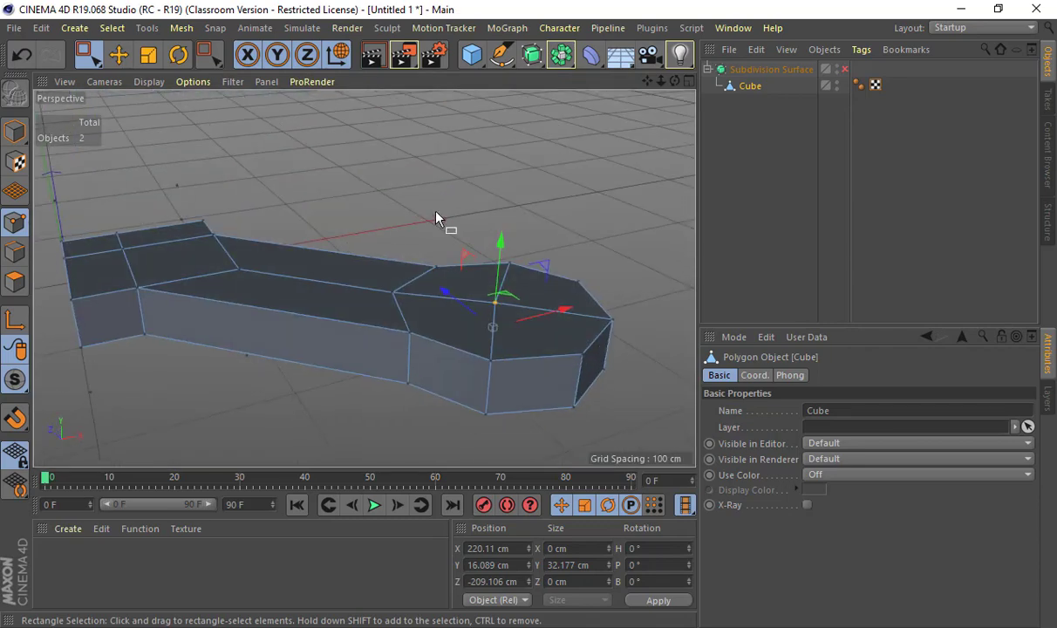
{"action": "left_click", "coordinate": [844, 69]}
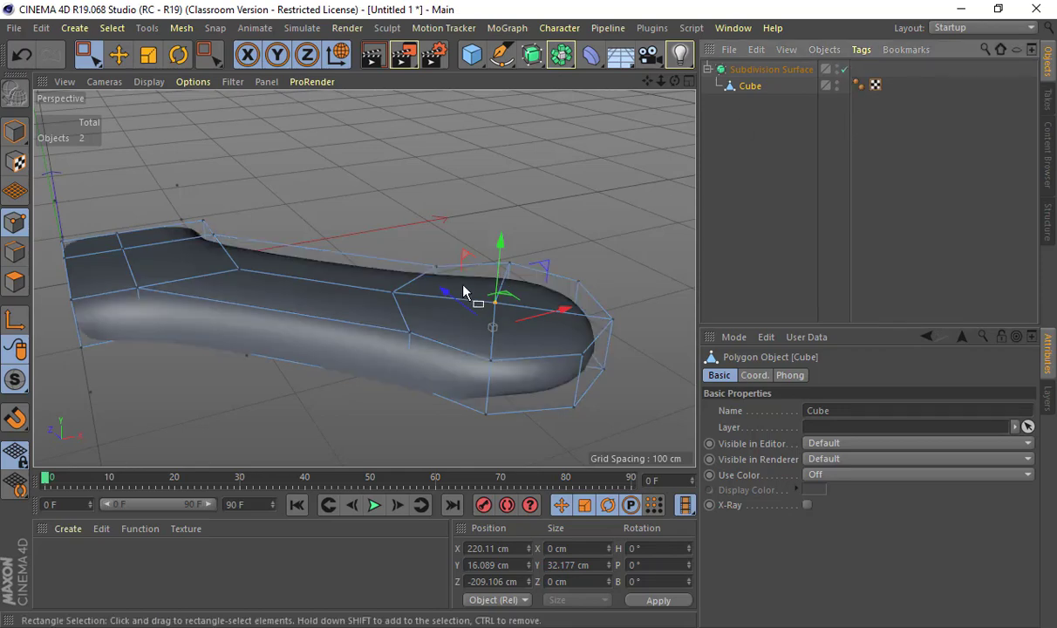
{"action": "left_click_drag", "start_coordinate": [469, 292], "coordinate": [488, 384], "text": "alt"}
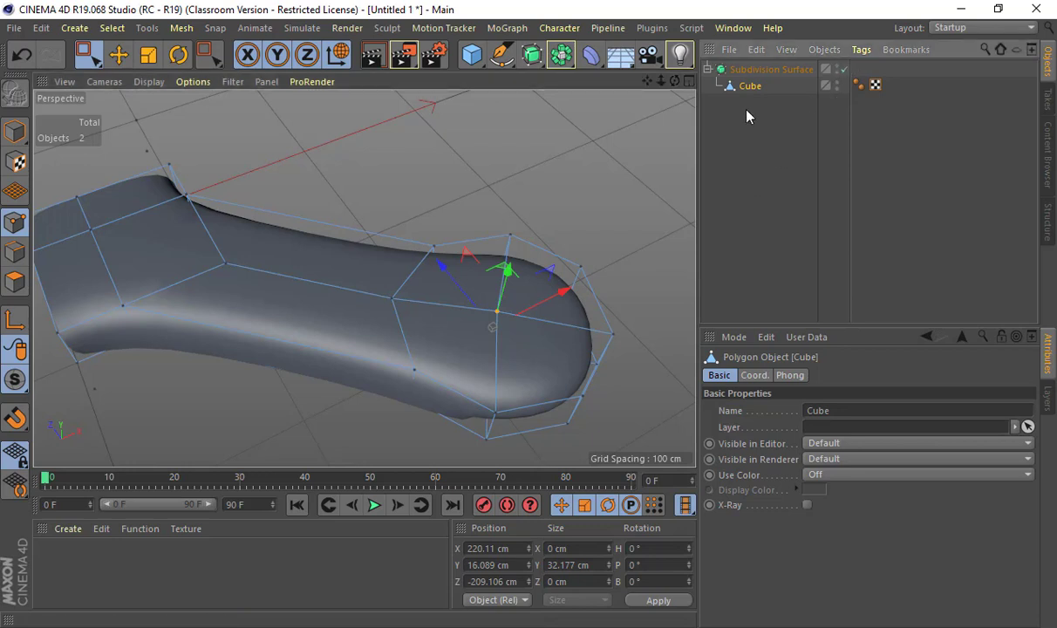
{"action": "key", "text": "q"}
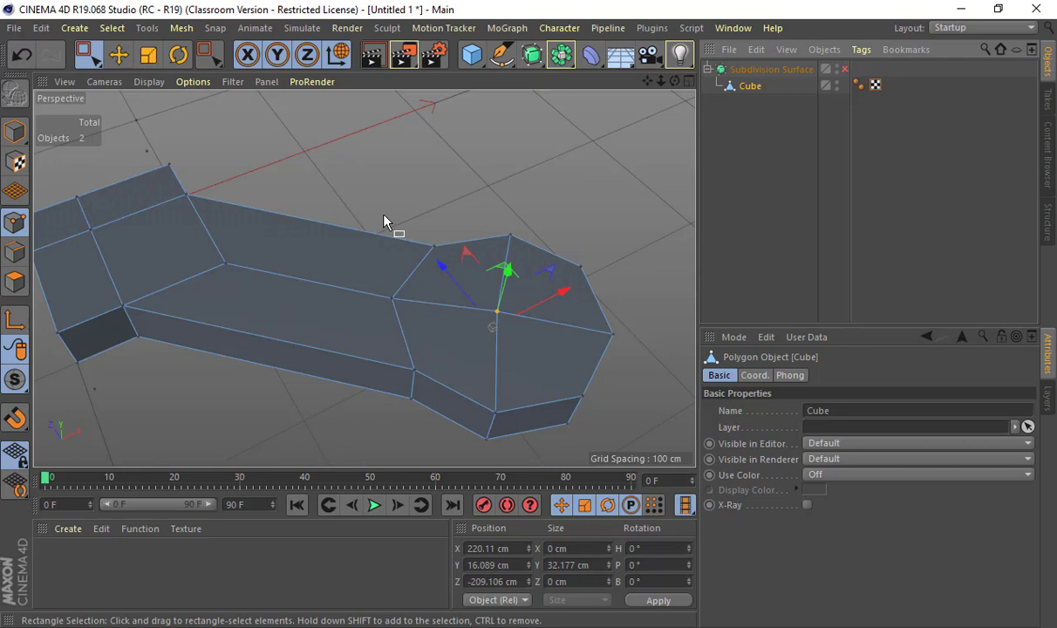
Add a loop cut across the arm at about 97%, just before the rounded tip, and preview it with subdivision smoothing.
{"action": "left_click_drag", "start_coordinate": [388, 221], "coordinate": [374, 260], "text": "alt"}
{"action": "key", "text": "k"}
{"action": "key", "text": "l"}
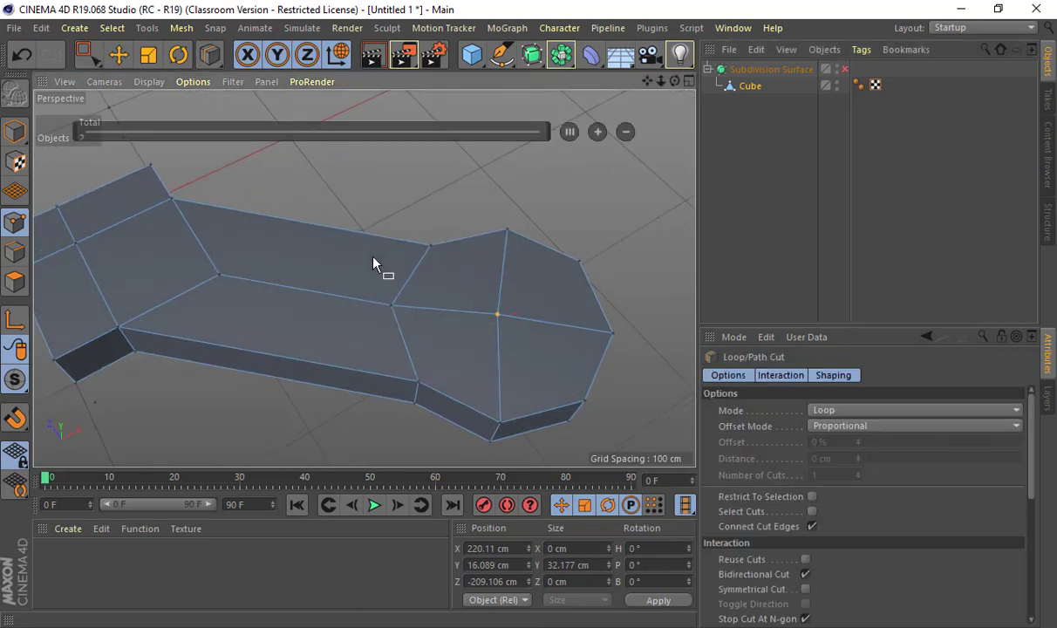
{"action": "left_click", "coordinate": [747, 86]}
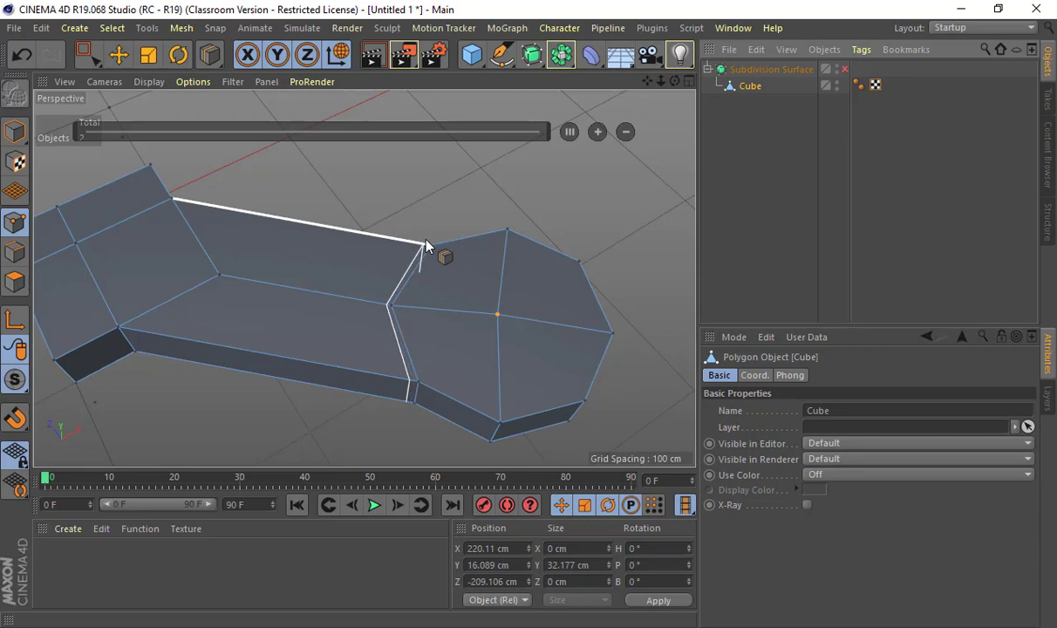
{"action": "left_click", "coordinate": [425, 245]}
{"action": "left_click_drag", "start_coordinate": [494, 325], "coordinate": [417, 245], "text": "alt"}
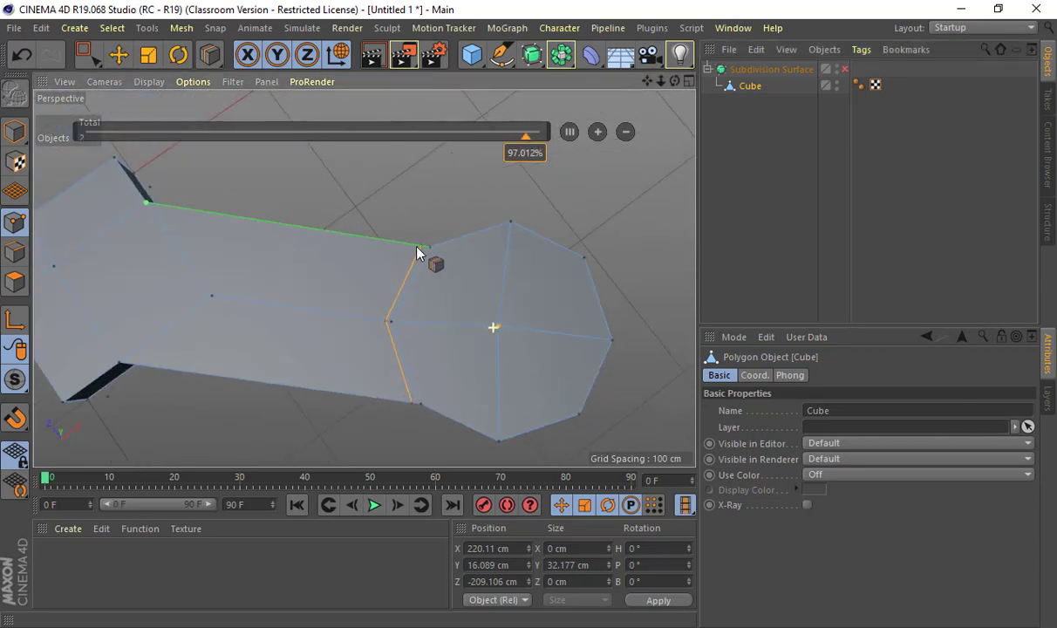
{"action": "left_click", "coordinate": [843, 69]}
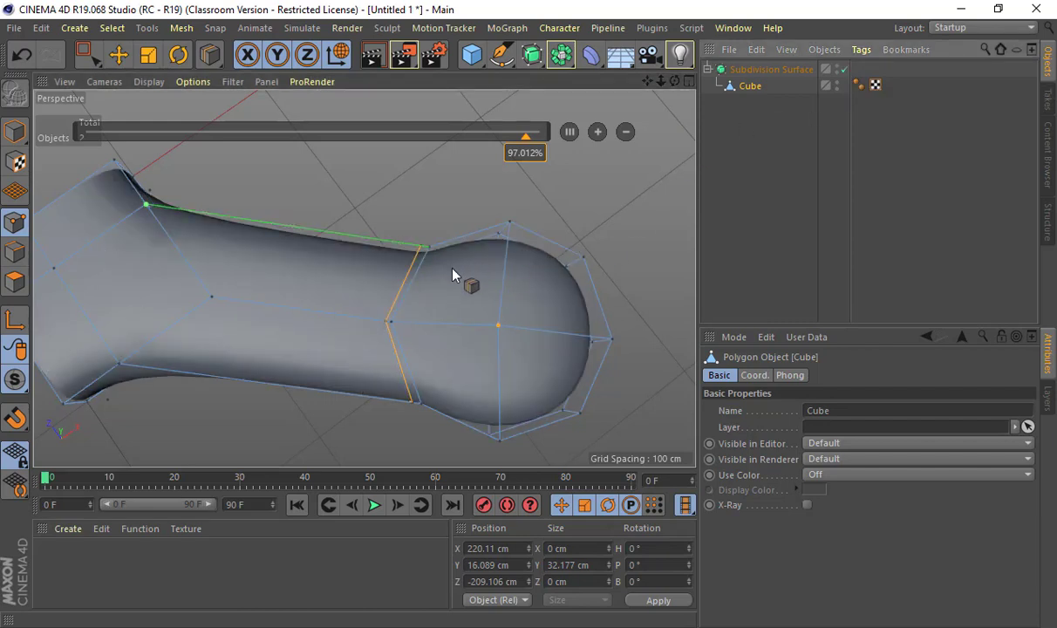
Undo the neck loop cut and recut it closer to the tip at about 98.6%.
{"action": "key", "text": "ctrl+z"}
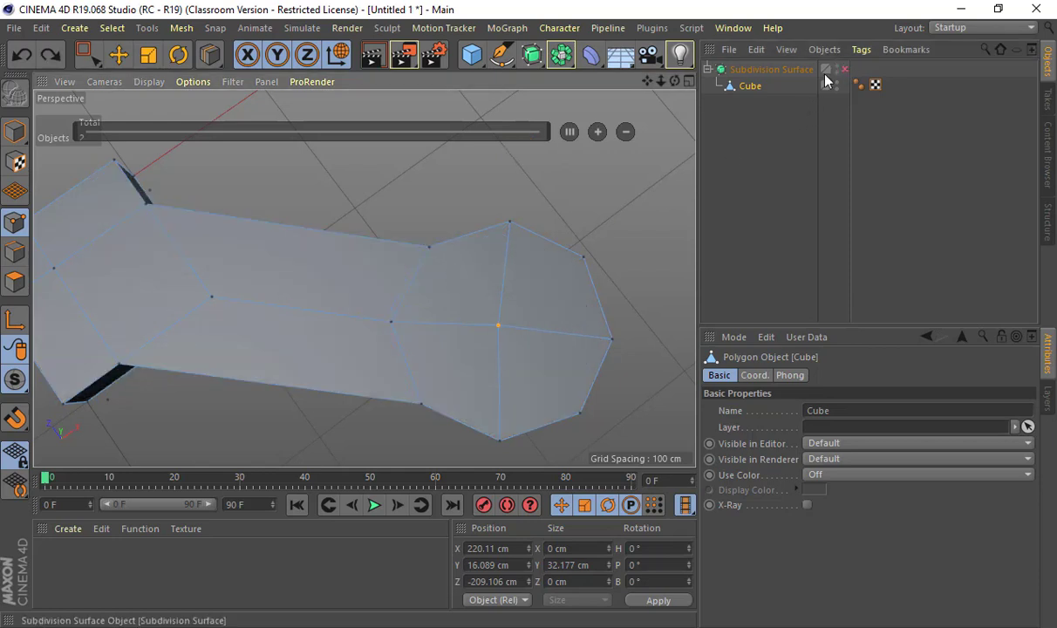
{"action": "key", "text": "ctrl+y"}
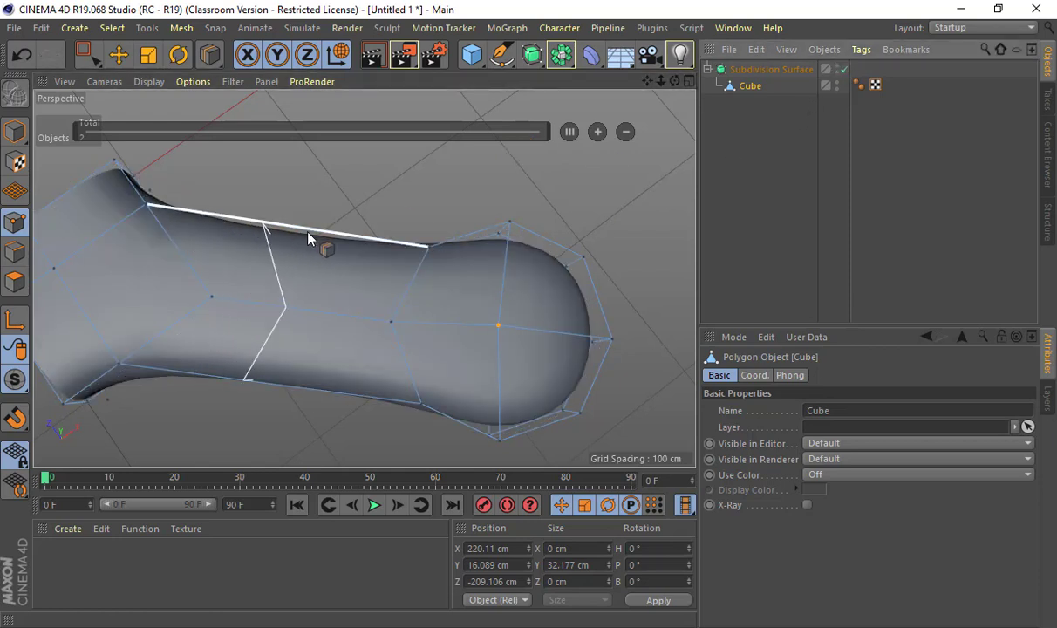
{"action": "left_click", "coordinate": [426, 248]}
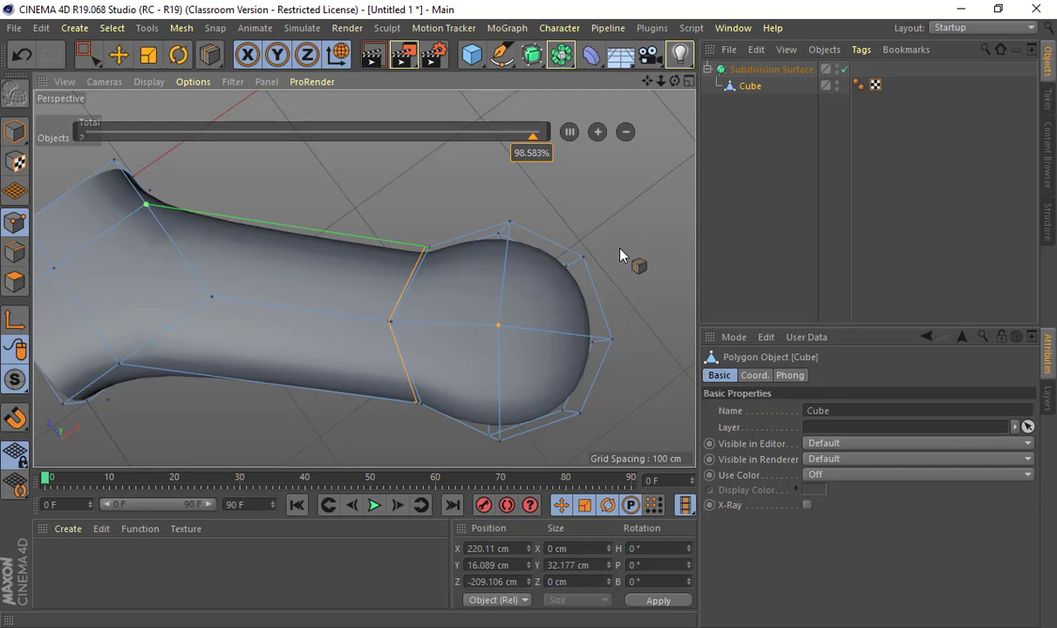
Turn off the smoothing and examine the cube's new neck loop from the top in edge mode.
{"action": "key", "text": "q"}
{"action": "left_click", "coordinate": [742, 100]}
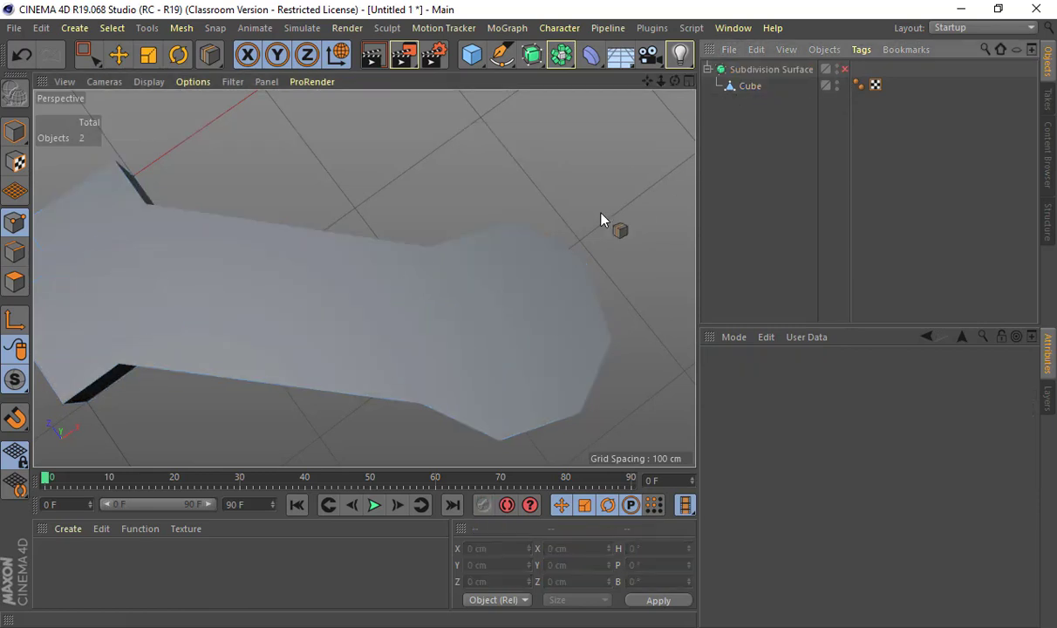
{"action": "middle_click", "coordinate": [556, 238]}
{"action": "middle_click", "coordinate": [503, 200]}
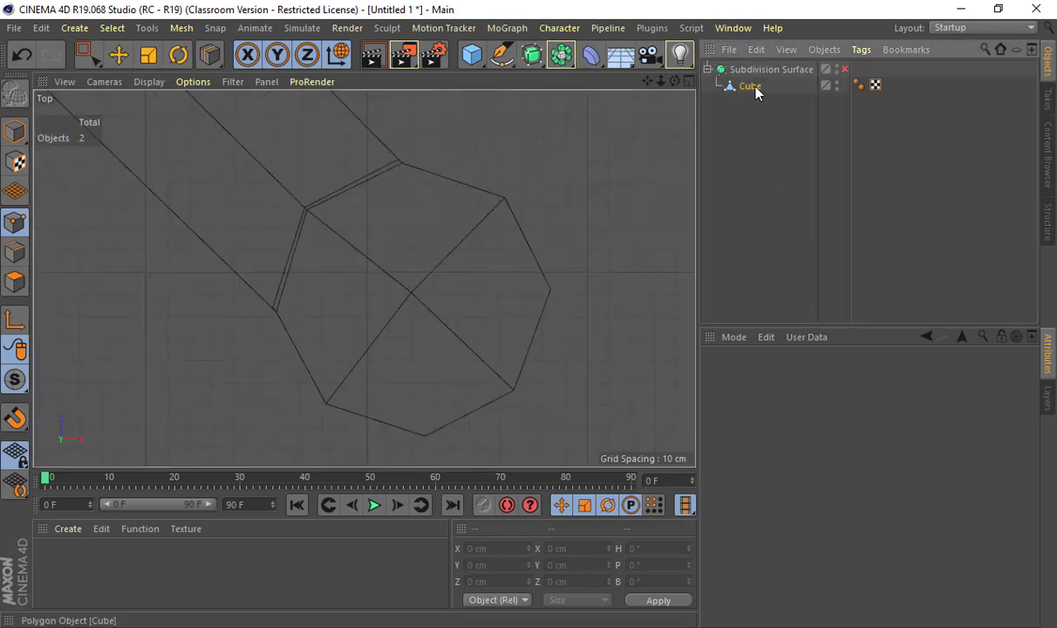
{"action": "left_click", "coordinate": [753, 88]}
{"action": "key", "text": "r"}
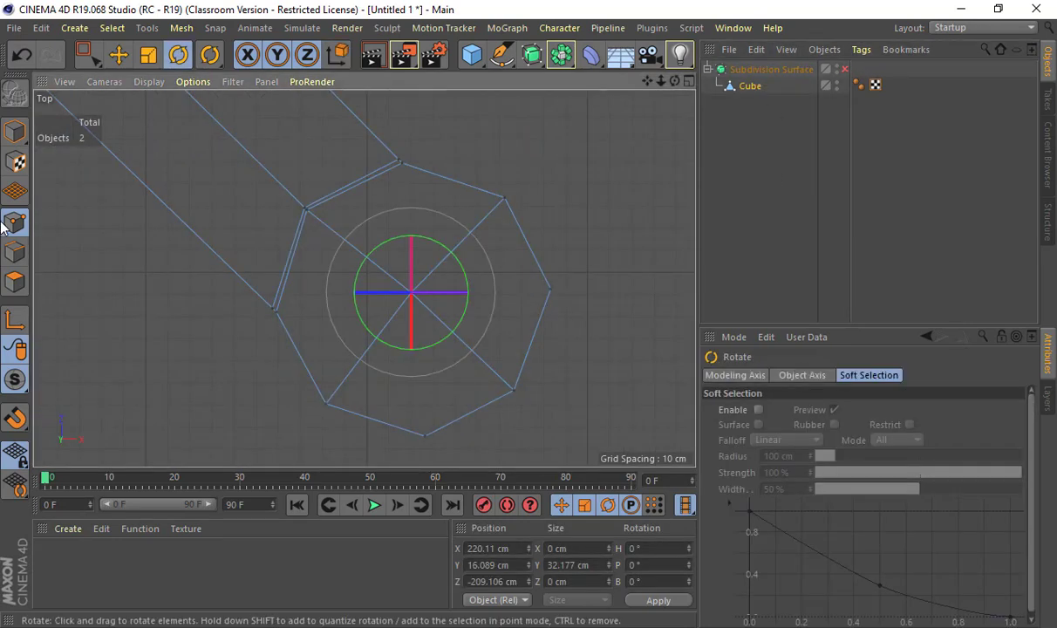
{"action": "left_click", "coordinate": [13, 223]}
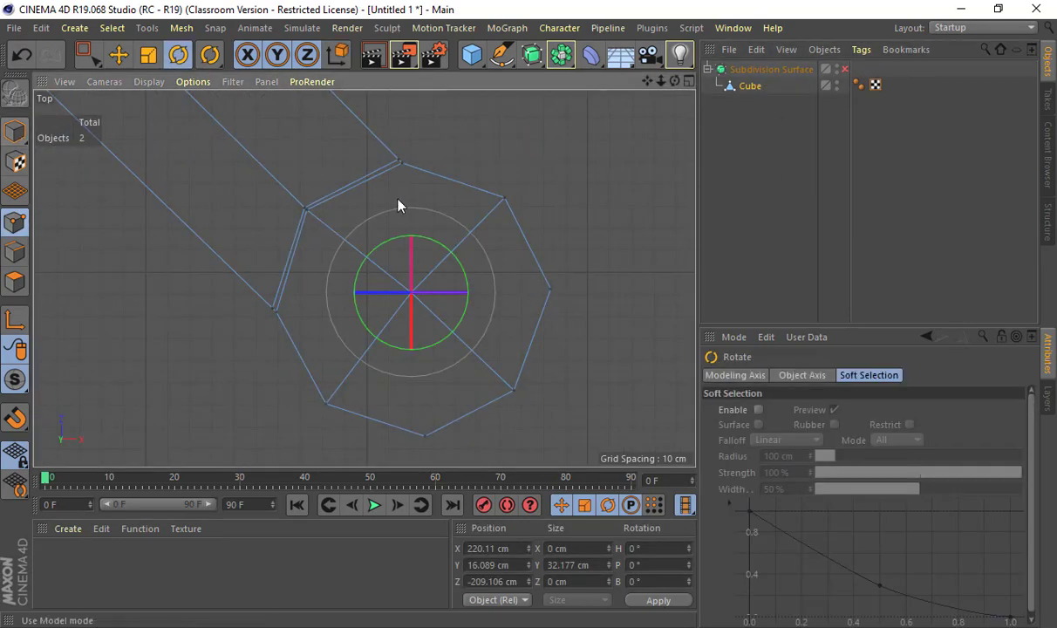
{"action": "left_click", "coordinate": [15, 252]}
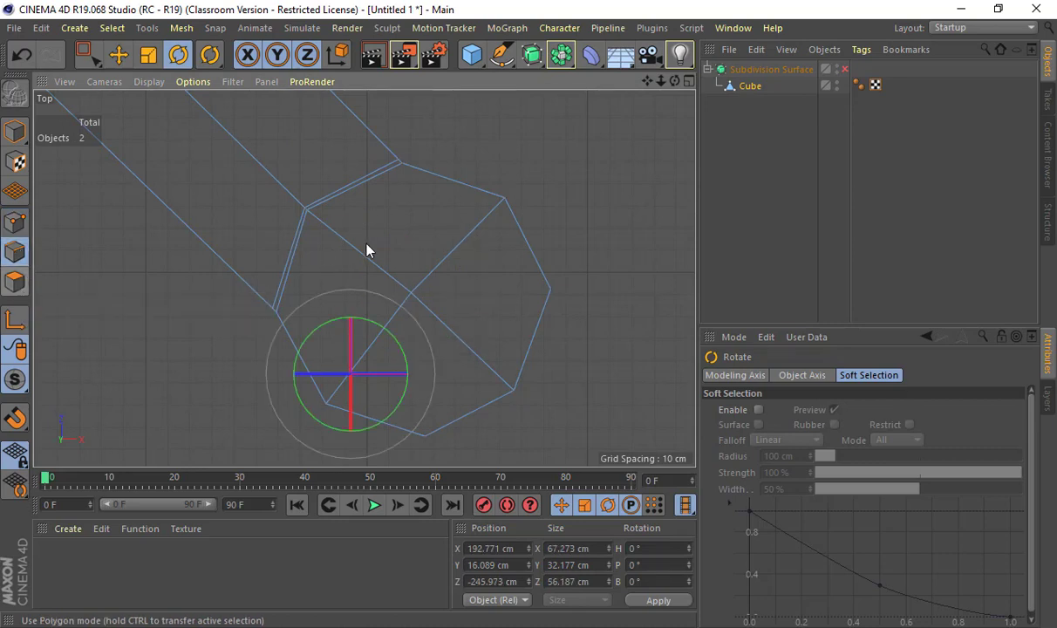
Undo the loop cut at the arm's neck and turn off the Subdivision Surface.
{"action": "key", "text": "ctrl+z"}
{"action": "key", "text": "ctrl+z"}
{"action": "key", "text": "ctrl+z"}
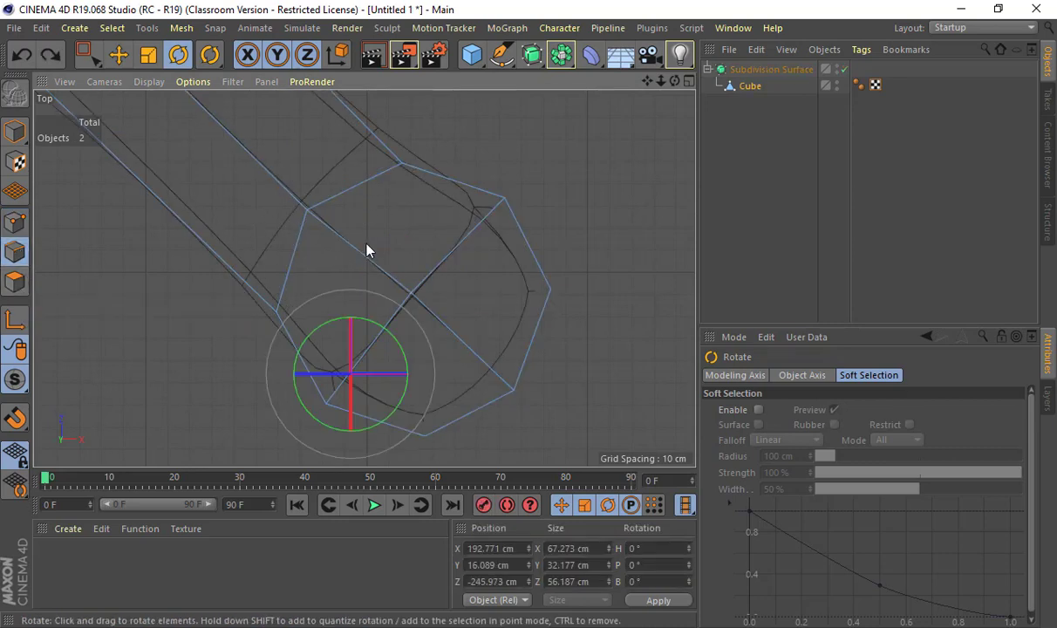
{"action": "left_click", "coordinate": [844, 69]}
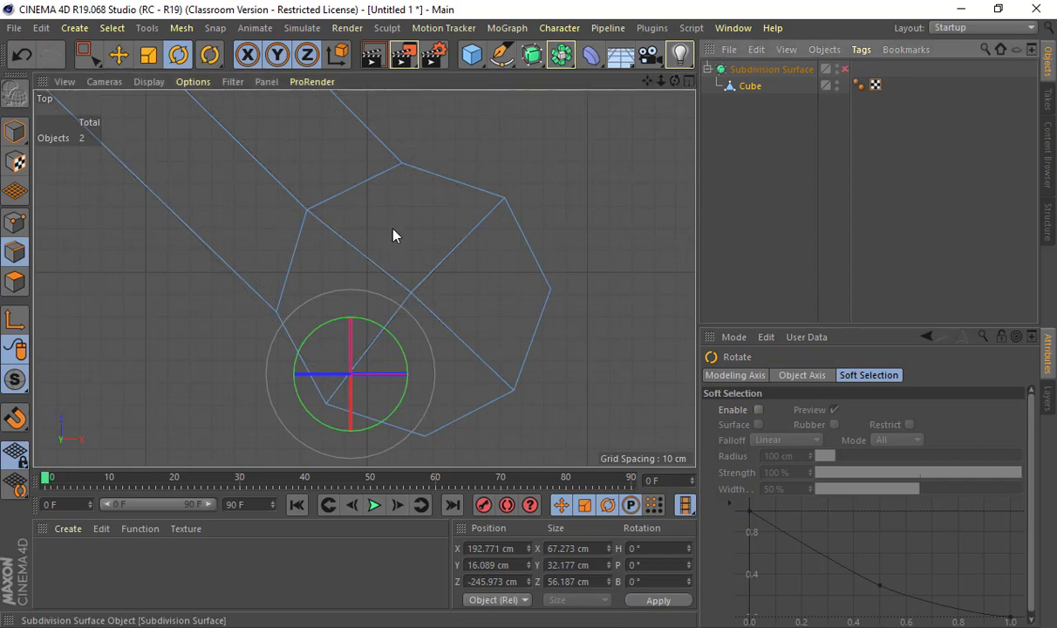
Scale the rounded tip's centre points to about 37.1 cm apart vertically, and enlarge the whole tip to about 151 cm across.
{"action": "key", "text": "0"}
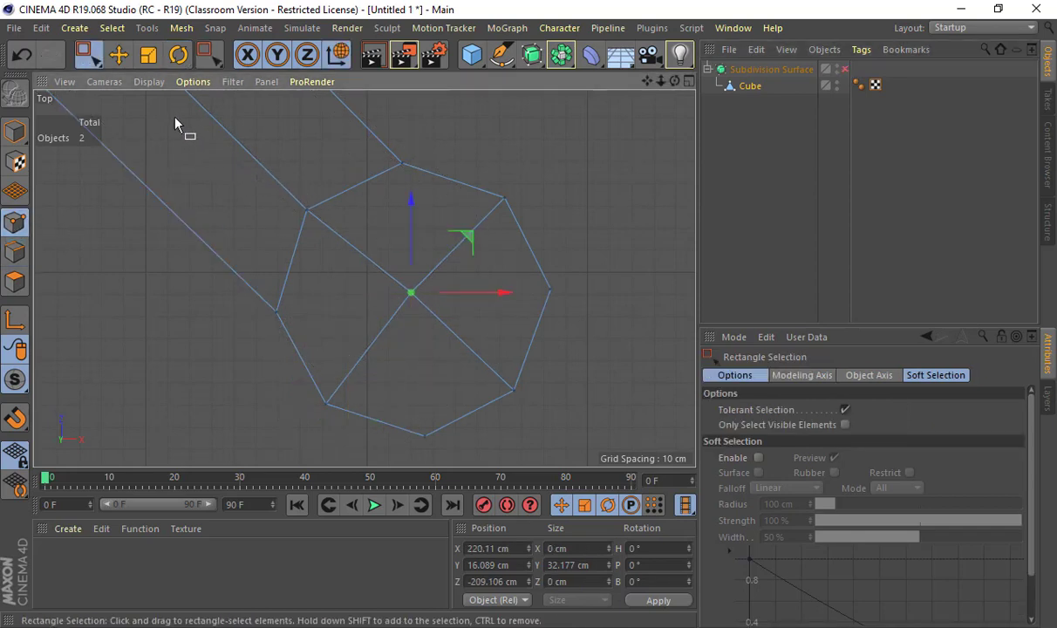
{"action": "key", "text": "t"}
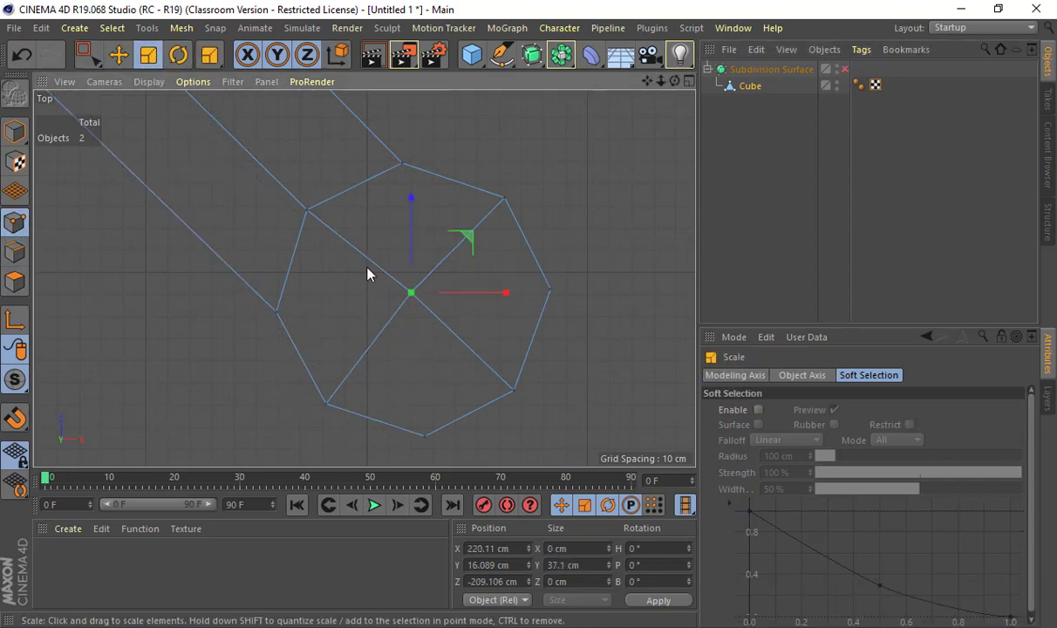
{"action": "key", "text": "0"}
{"action": "left_click_drag", "start_coordinate": [182, 104], "coordinate": [598, 441]}
{"action": "key", "text": "t"}
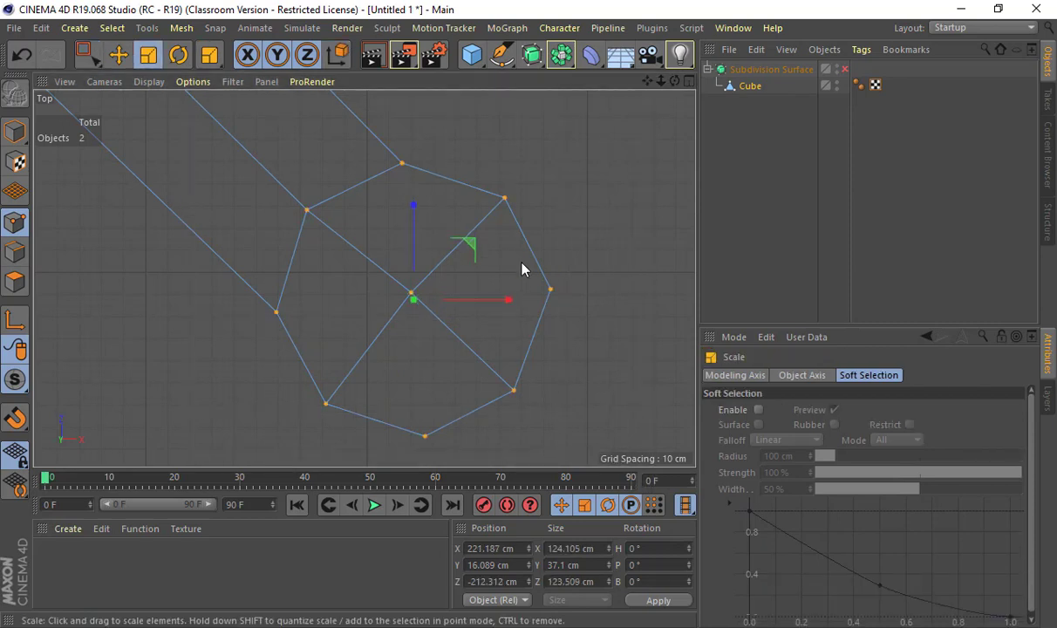
{"action": "left_click_drag", "start_coordinate": [538, 254], "coordinate": [592, 260]}
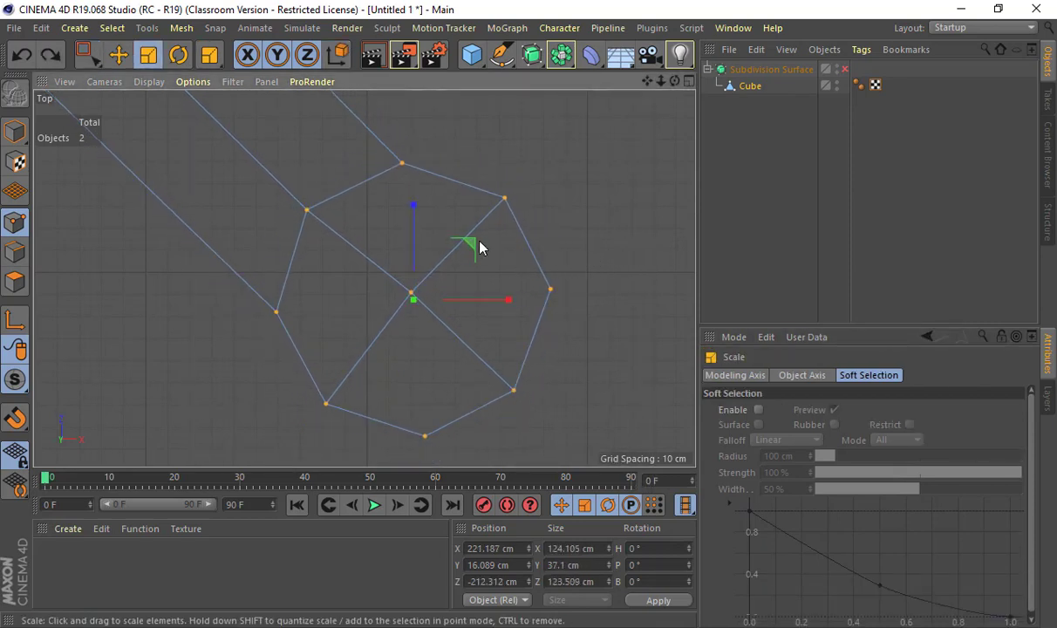
{"action": "left_click_drag", "start_coordinate": [478, 247], "coordinate": [653, 187]}
{"action": "scroll", "coordinate": [632, 193], "scroll_direction": "down", "scroll_amount": 5}
{"action": "middle_click_drag", "start_coordinate": [545, 196], "coordinate": [433, 329], "text": "alt"}
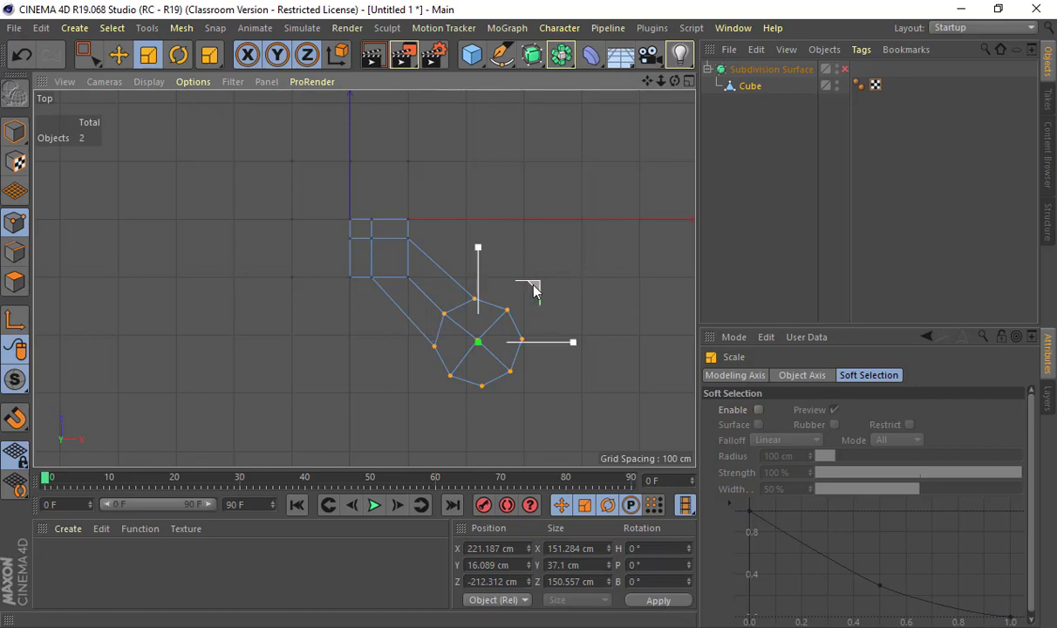
Scale the rounded tip down by about 79.7%, to roughly 120.6 by 120 cm.
{"action": "left_click_drag", "start_coordinate": [531, 287], "coordinate": [500, 309]}
{"action": "left_click_drag", "start_coordinate": [390, 342], "coordinate": [365, 345]}
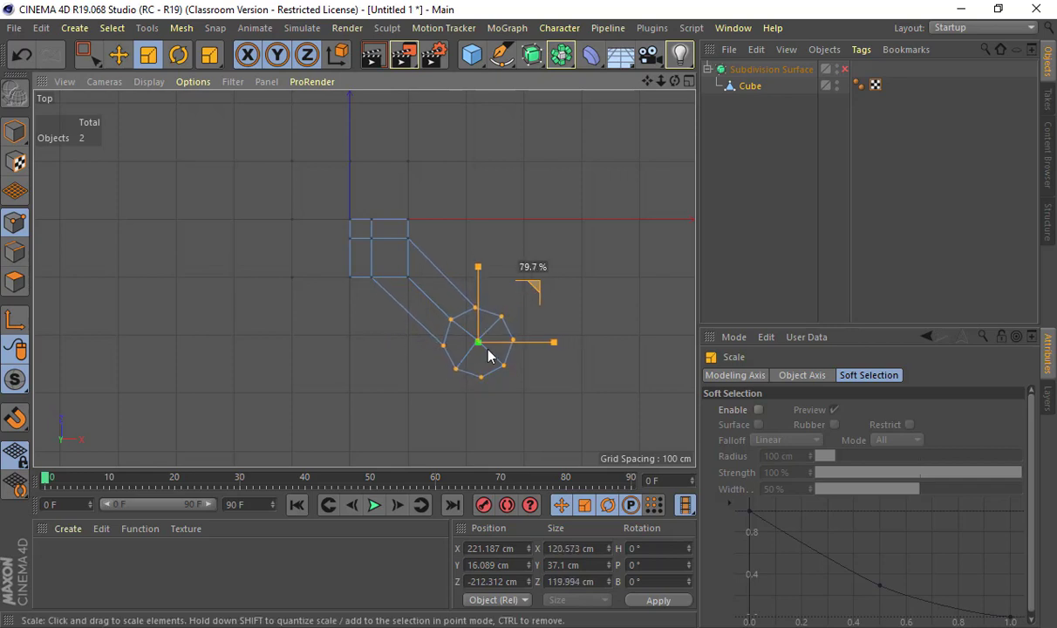
{"action": "scroll", "coordinate": [460, 363], "scroll_direction": "up", "scroll_amount": 3}
{"action": "scroll", "coordinate": [460, 363], "scroll_direction": "up", "scroll_amount": 2}
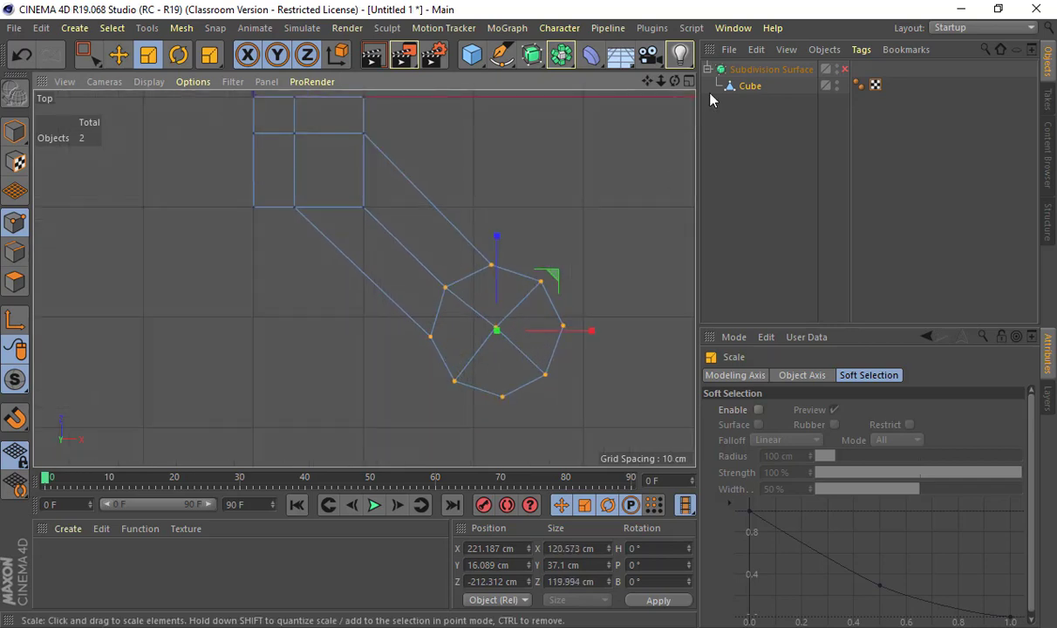
Preview the arm with subdivision smoothing, turn it off, and loop cut the arm at about 97.1%, just before the rounded tip.
{"action": "left_click", "coordinate": [842, 71]}
{"action": "left_click", "coordinate": [842, 70]}
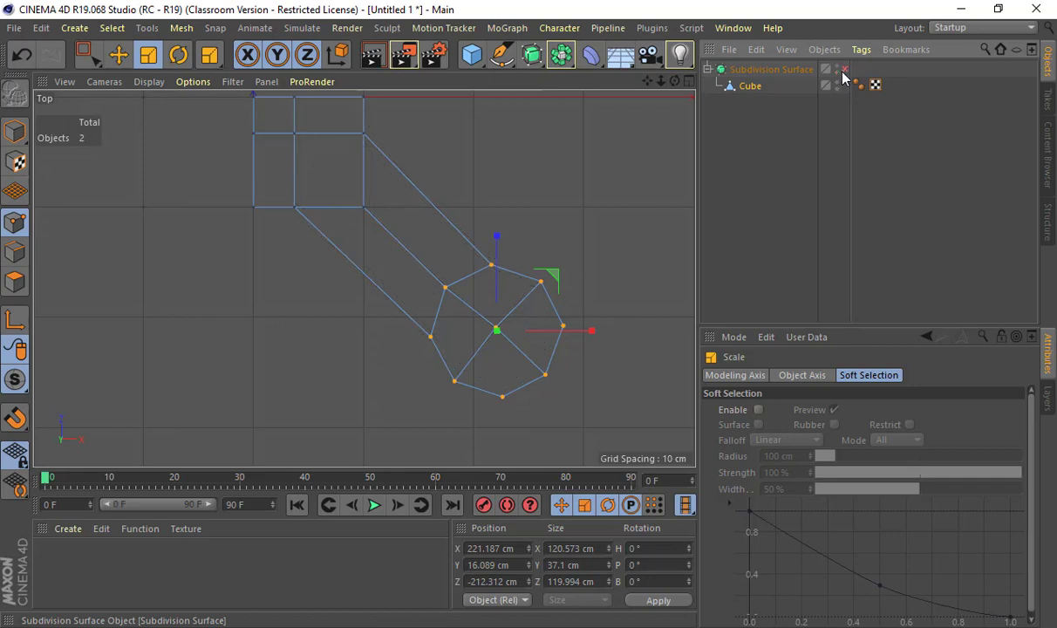
{"action": "left_click", "coordinate": [842, 71]}
{"action": "key", "text": "k"}
{"action": "key", "text": "l"}
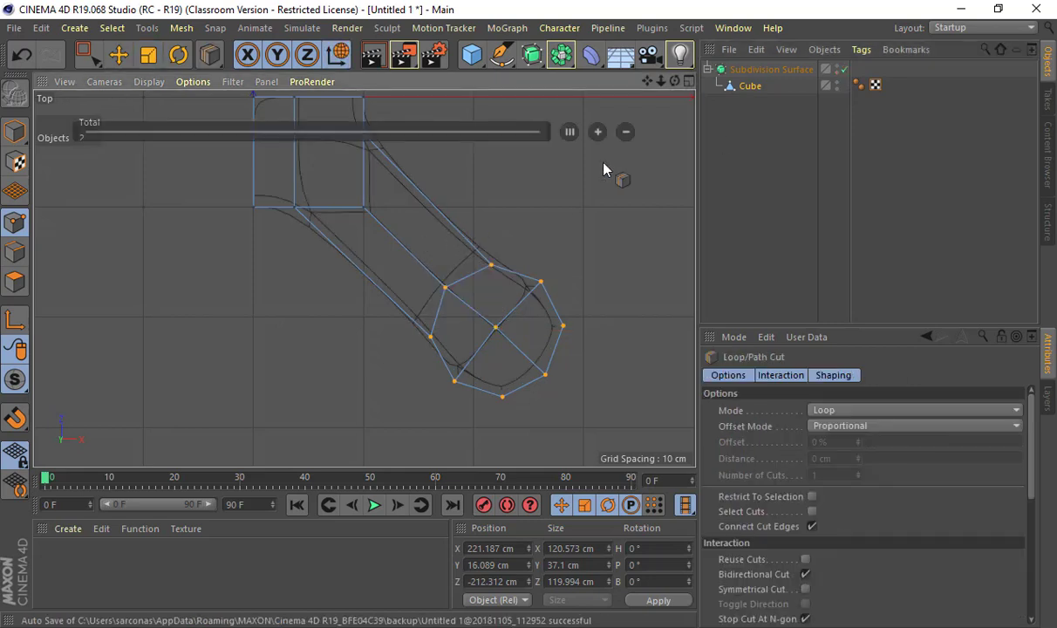
{"action": "left_click", "coordinate": [843, 69]}
{"action": "scroll", "coordinate": [549, 266], "scroll_direction": "up", "scroll_amount": 6}
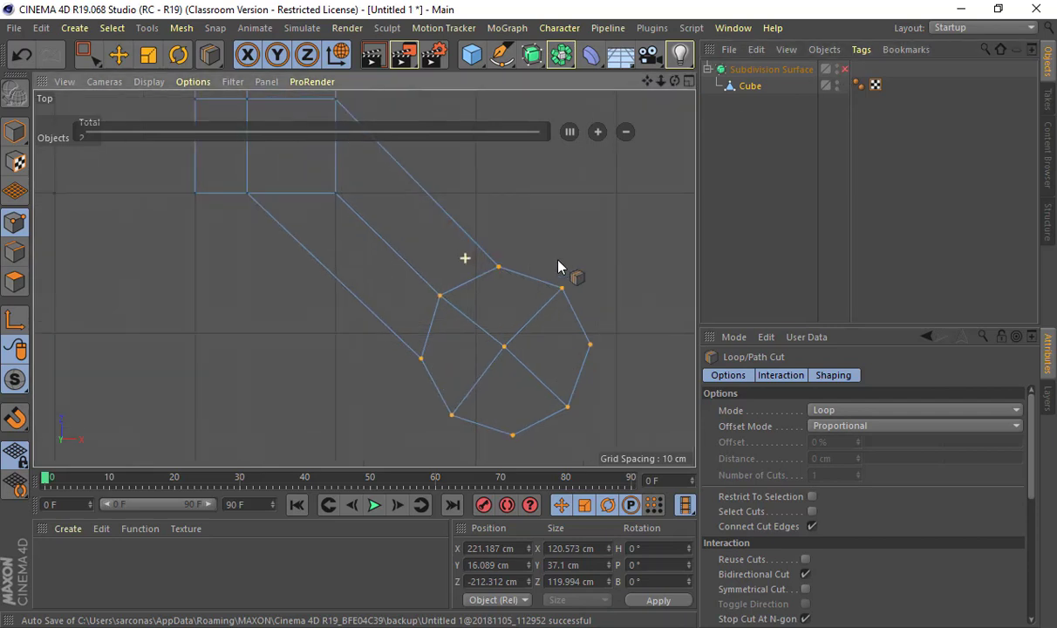
{"action": "left_click", "coordinate": [528, 273]}
{"action": "scroll", "coordinate": [489, 288], "scroll_direction": "up", "scroll_amount": 3}
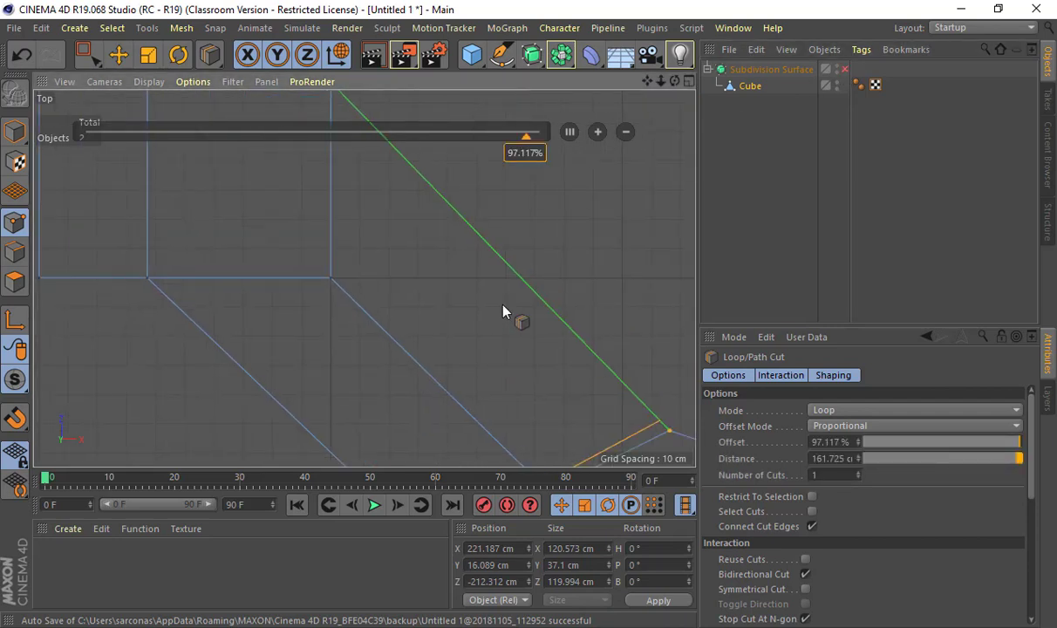
Add loop cuts across the arm at about 5.1%, near the body, and at about 71.2% of the remaining length.
{"action": "left_click", "coordinate": [352, 106]}
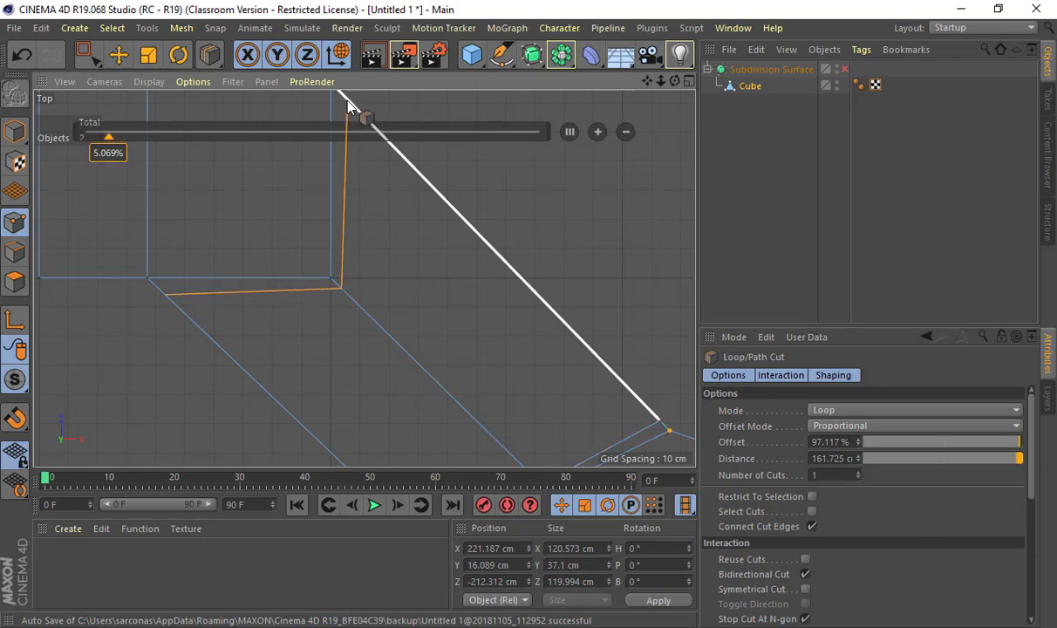
{"action": "middle_click_drag", "start_coordinate": [476, 293], "coordinate": [427, 199], "text": "alt"}
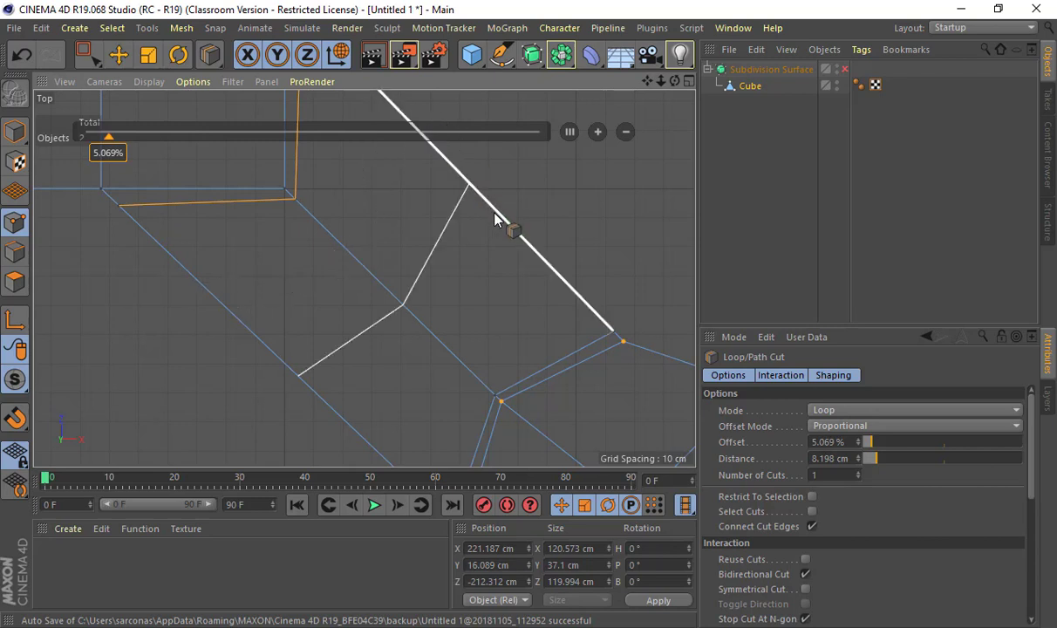
{"action": "left_click", "coordinate": [530, 242]}
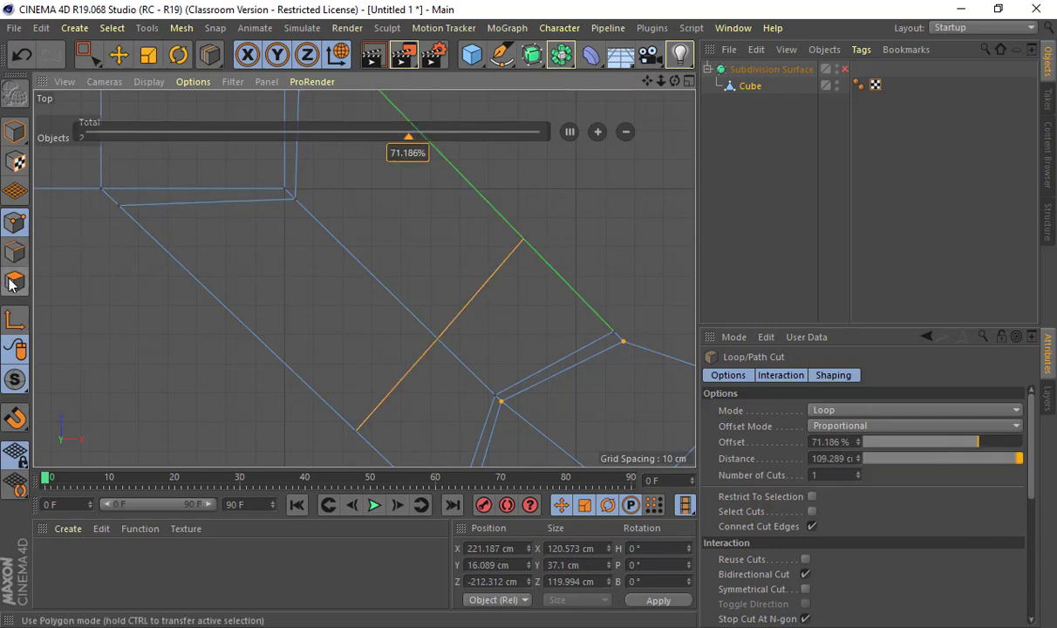
Select all points of the arm's middle loop and scale them inward to about 24.4 by 27.9 cm.
{"action": "left_click", "coordinate": [148, 54]}
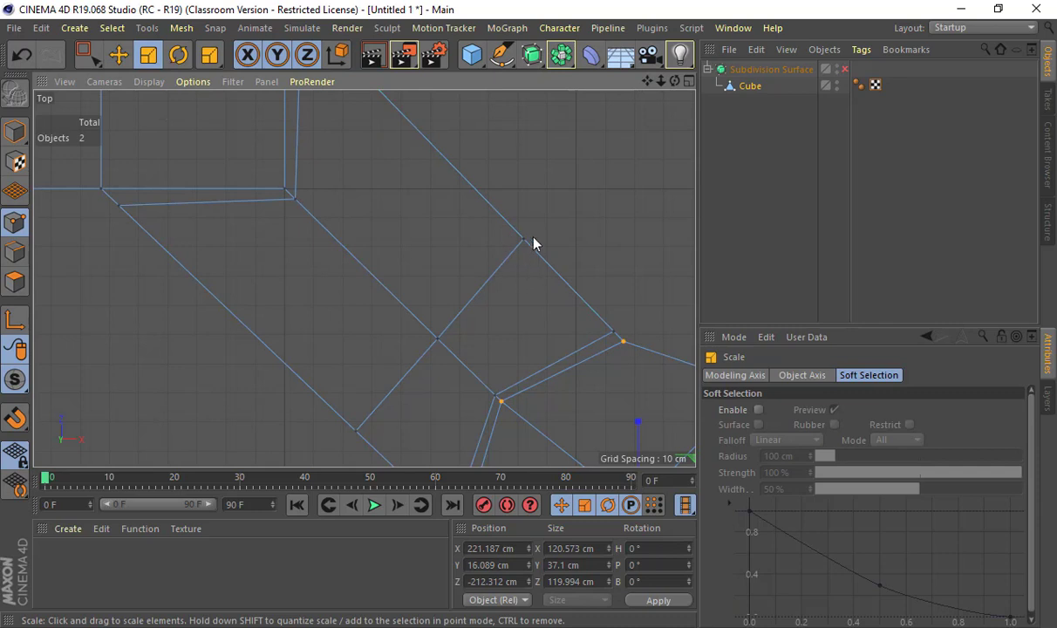
{"action": "key", "text": "space"}
{"action": "left_click_drag", "start_coordinate": [551, 215], "coordinate": [497, 302]}
{"action": "left_click_drag", "start_coordinate": [448, 325], "coordinate": [392, 395], "text": "shift"}
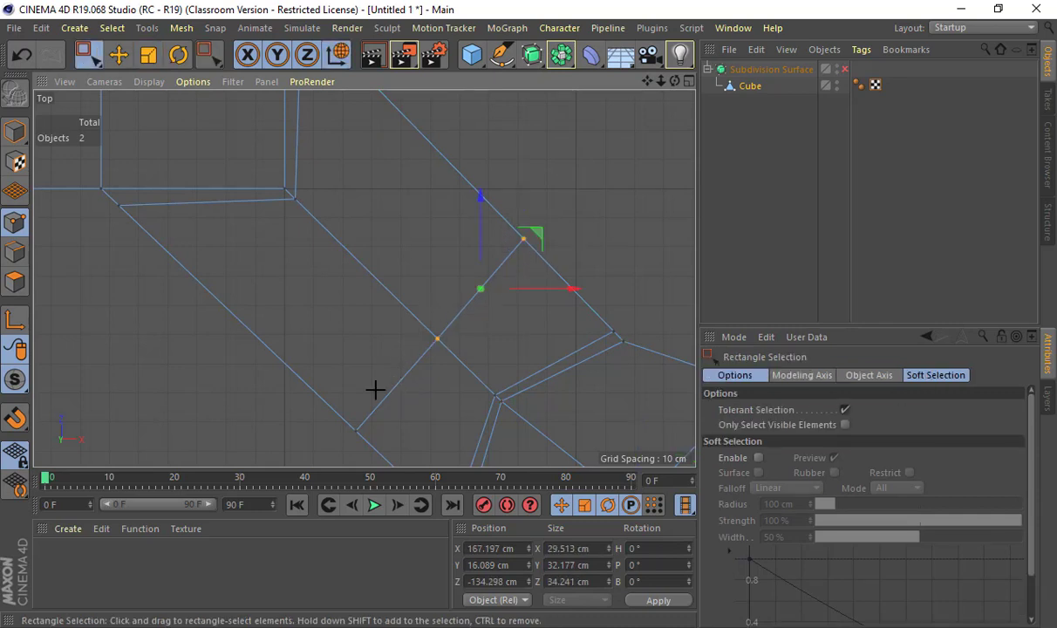
{"action": "left_click_drag", "start_coordinate": [369, 357], "coordinate": [289, 443], "text": "shift"}
{"action": "key", "text": "t"}
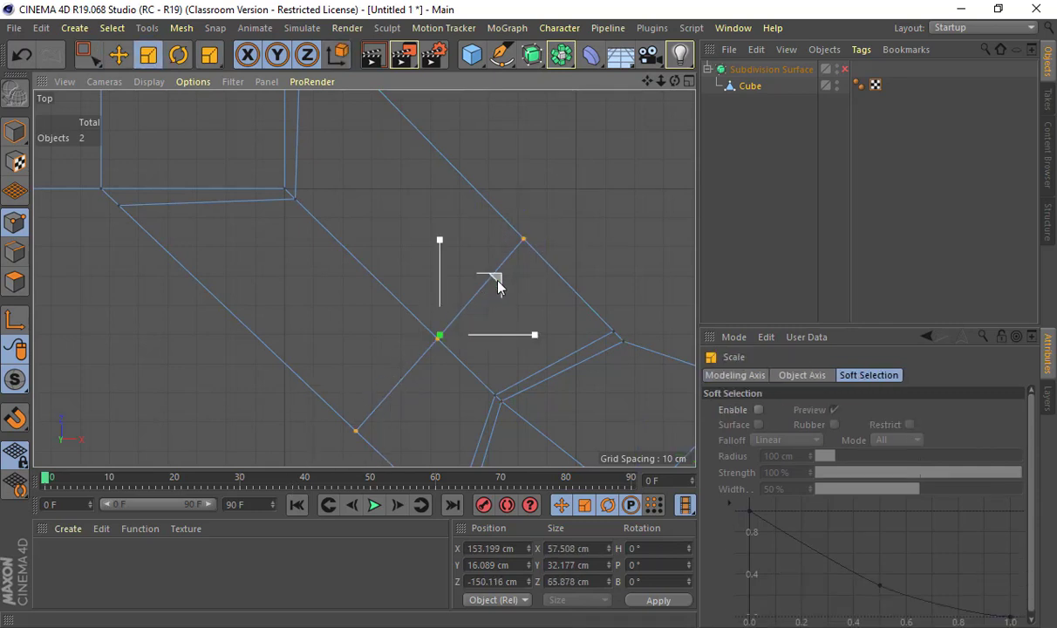
{"action": "left_click_drag", "start_coordinate": [495, 288], "coordinate": [157, 455]}
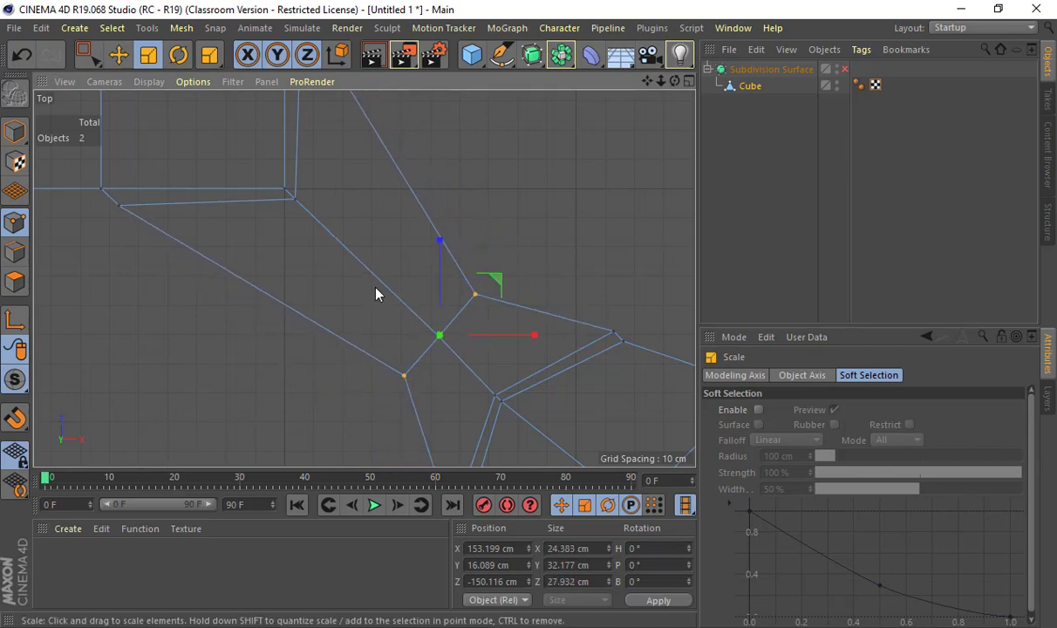
In perspective, try scaling the arm's middle loop vertically to about 8.8 cm, and undo the change.
{"action": "middle_click", "coordinate": [328, 268]}
{"action": "middle_click", "coordinate": [297, 244]}
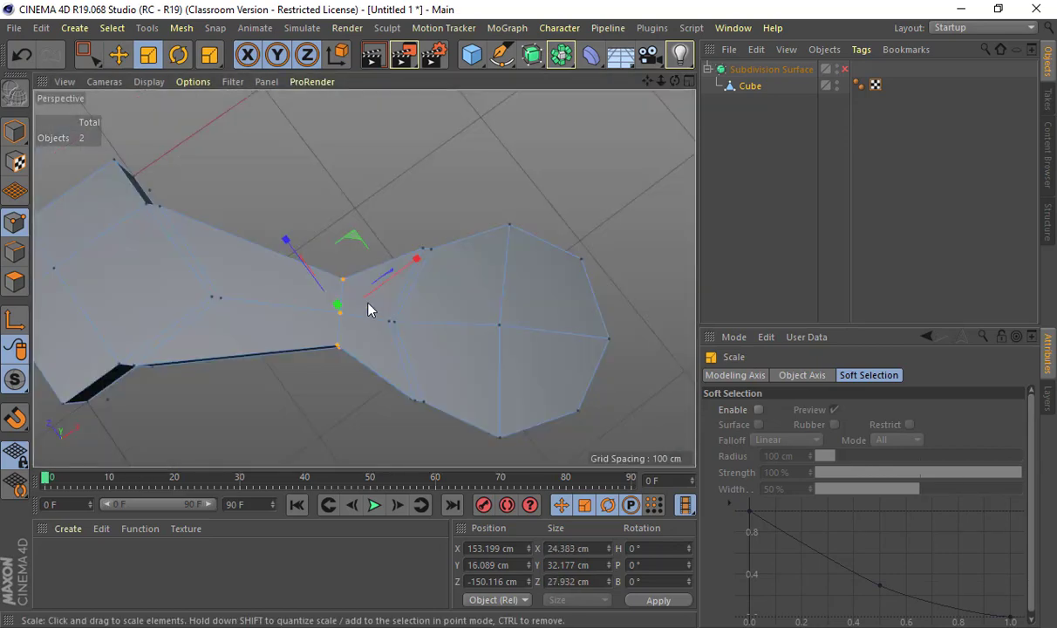
{"action": "left_click_drag", "start_coordinate": [347, 286], "coordinate": [334, 328], "text": "alt"}
{"action": "left_click_drag", "start_coordinate": [334, 327], "coordinate": [362, 335], "text": "alt"}
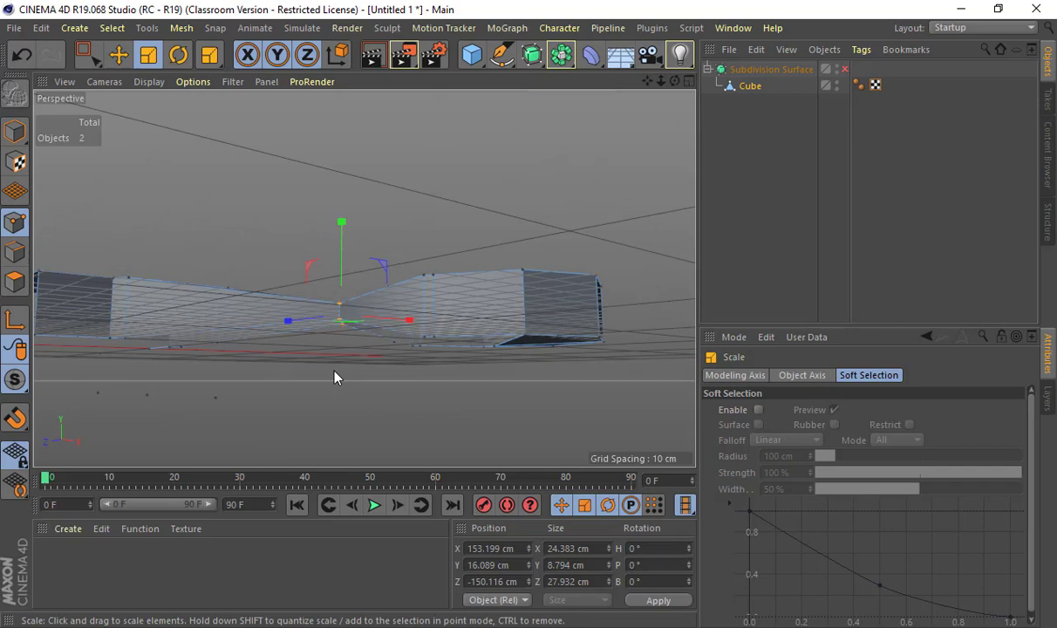
{"action": "key", "text": "ctrl+z"}
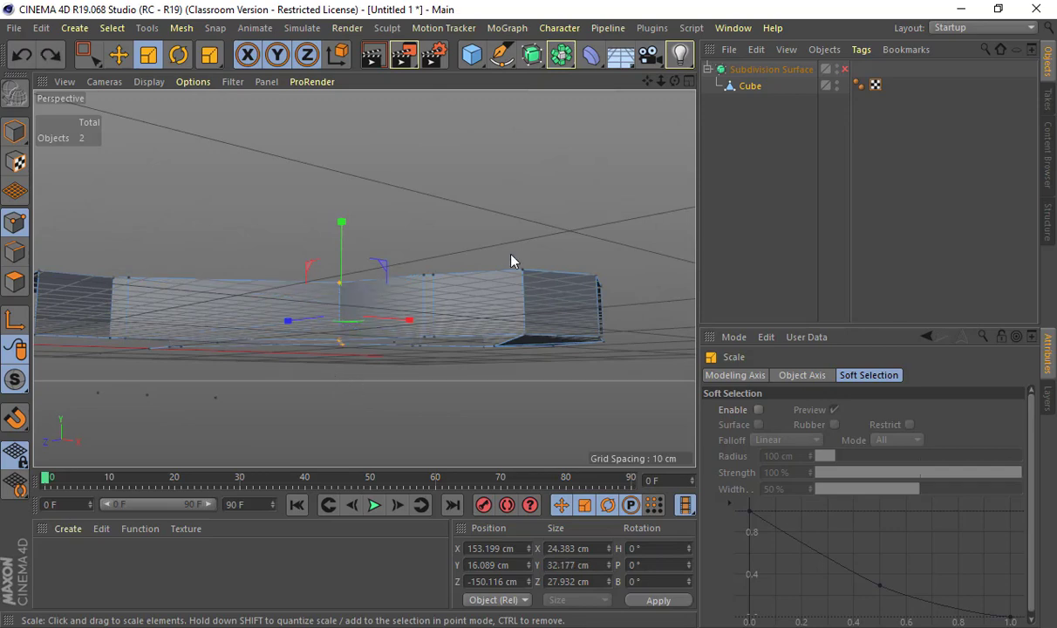
Preview the narrowed arm with subdivision smoothing from different angles, and turn the smoothing off again.
{"action": "left_click_drag", "start_coordinate": [515, 323], "coordinate": [512, 351], "text": "alt"}
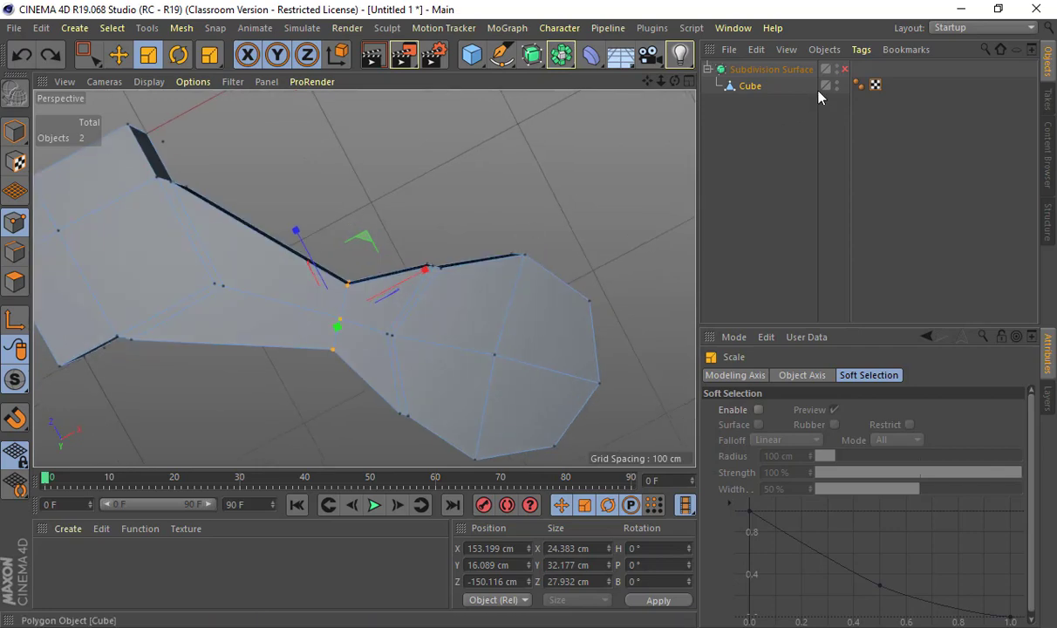
{"action": "left_click", "coordinate": [844, 68]}
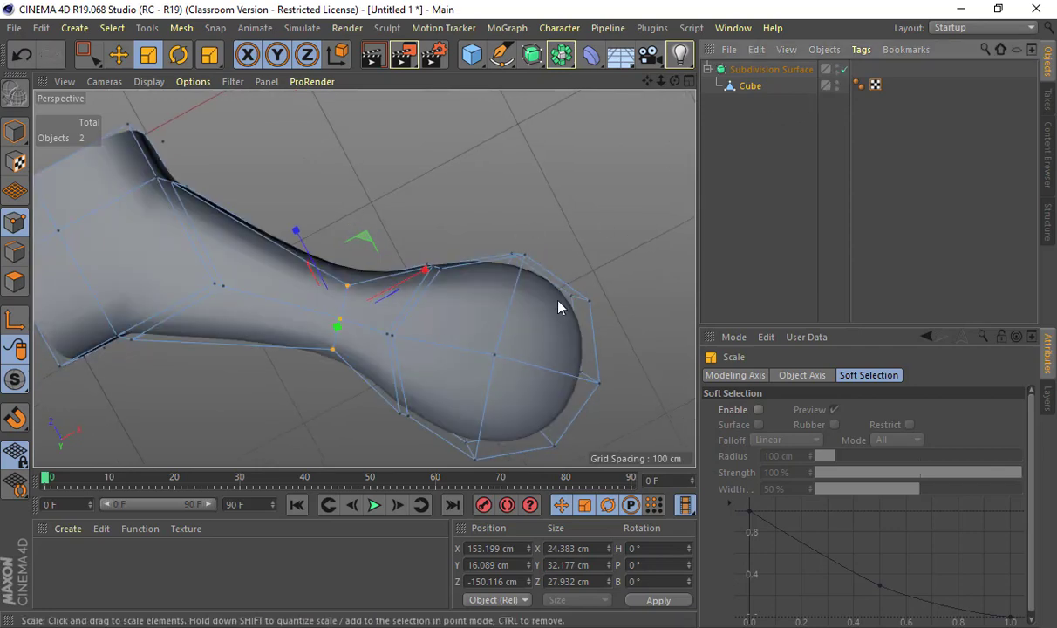
{"action": "left_click_drag", "start_coordinate": [559, 303], "coordinate": [419, 298], "text": "alt"}
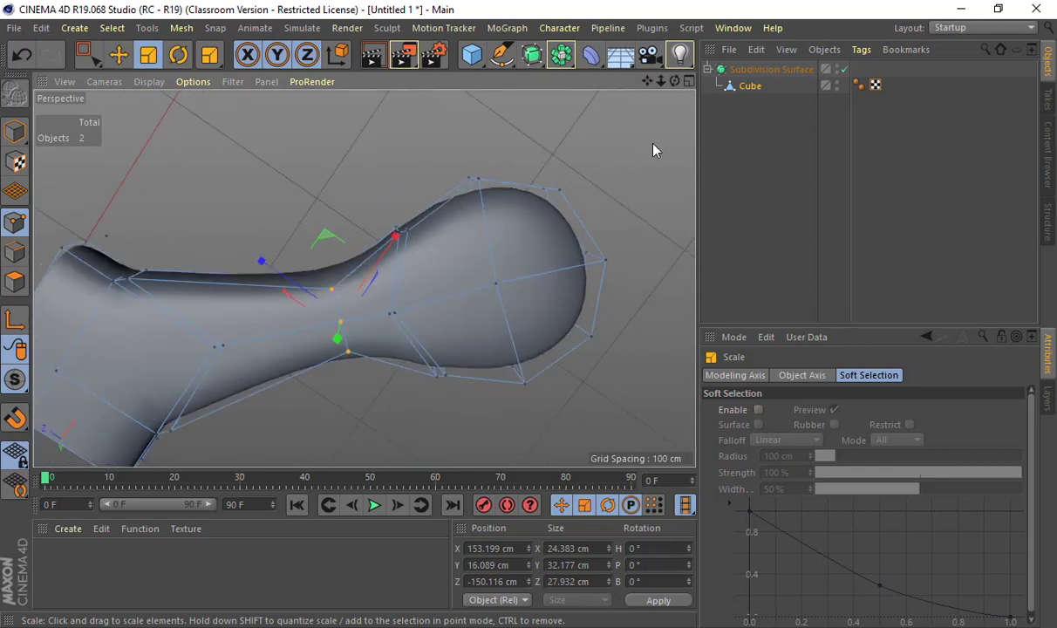
{"action": "left_click", "coordinate": [843, 69]}
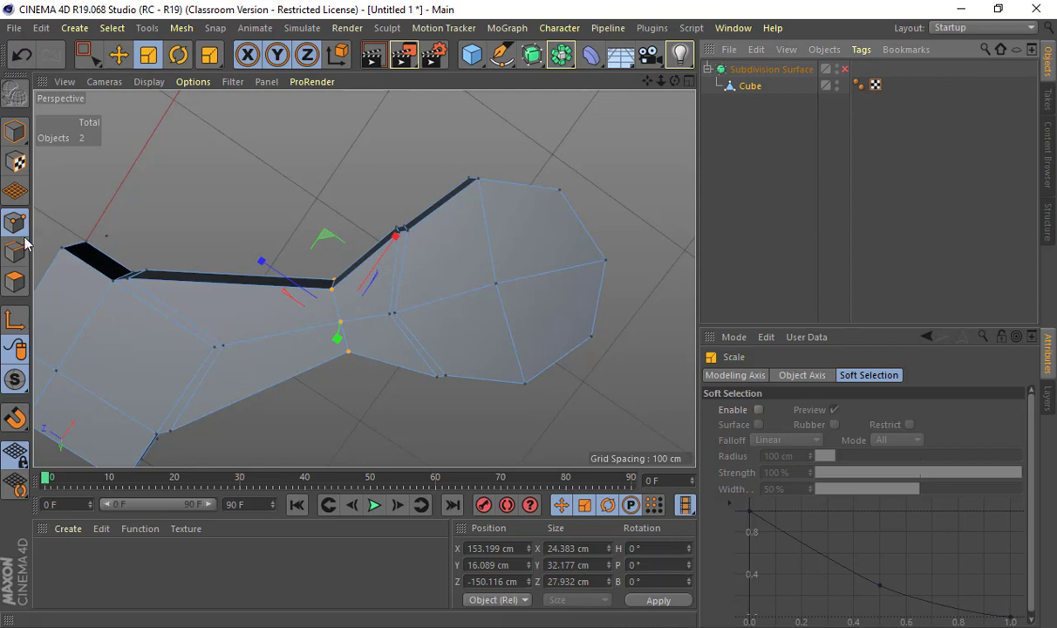
Select the edge loop just before the rounded tip and scale it horizontally to about 33.5 by 39.5 cm.
{"action": "key", "text": "e"}
{"action": "left_click", "coordinate": [393, 271]}
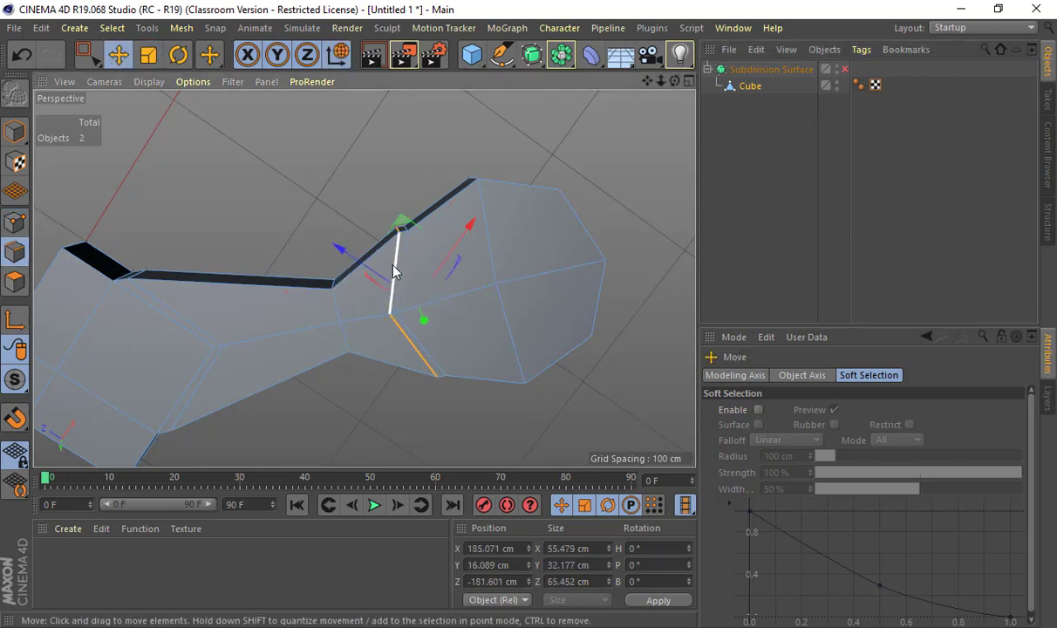
{"action": "key", "text": "t"}
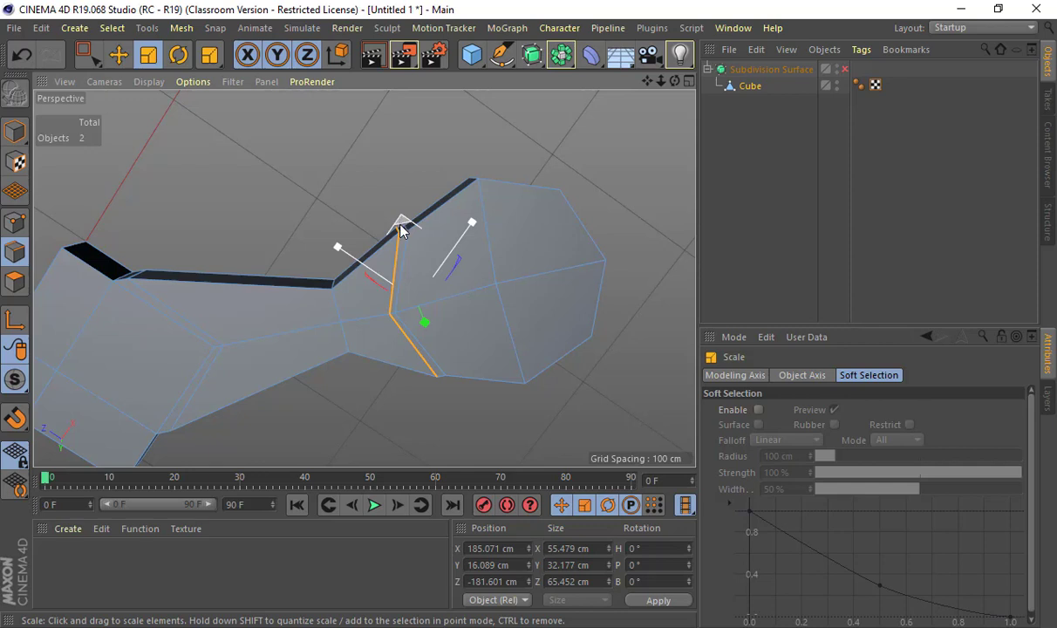
{"action": "left_click_drag", "start_coordinate": [400, 225], "coordinate": [403, 344]}
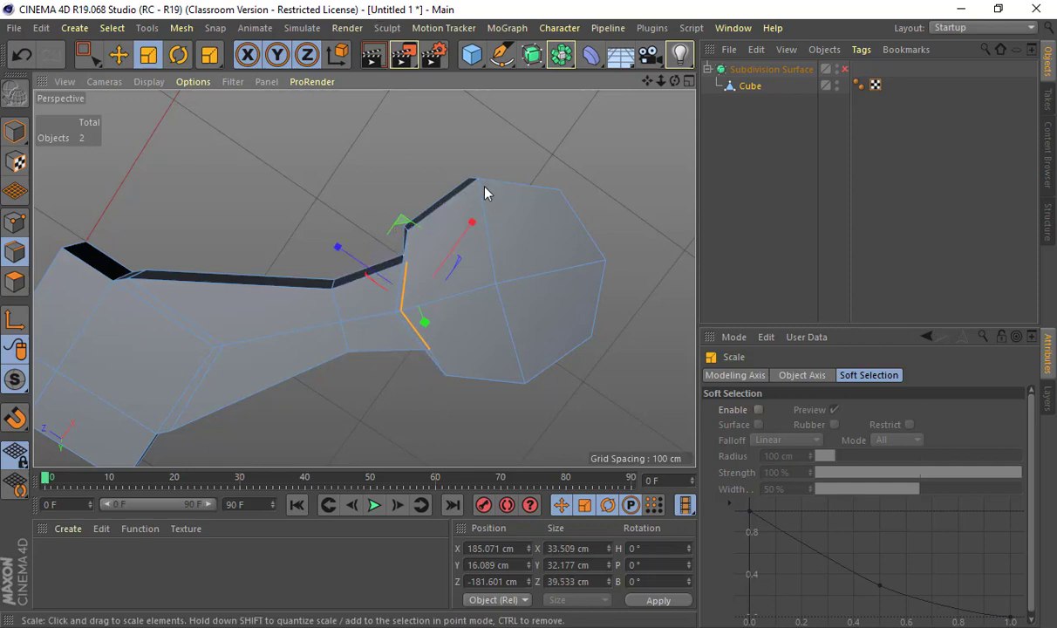
Select the two top edges of the narrowed loop beside the tip and lower them to a height of about 28 cm.
{"action": "left_click_drag", "start_coordinate": [484, 191], "coordinate": [453, 244], "text": "alt"}
{"action": "scroll", "coordinate": [365, 478], "scroll_direction": "up", "scroll_amount": 1}
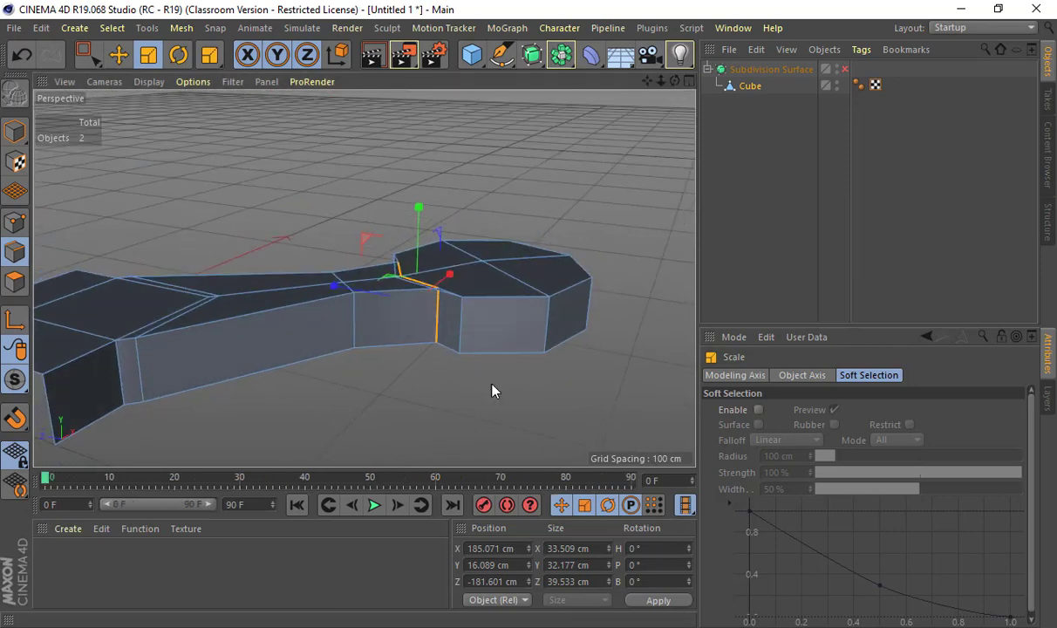
{"action": "scroll", "coordinate": [479, 358], "scroll_direction": "up", "scroll_amount": 6}
{"action": "left_click_drag", "start_coordinate": [501, 379], "coordinate": [415, 302], "text": "alt"}
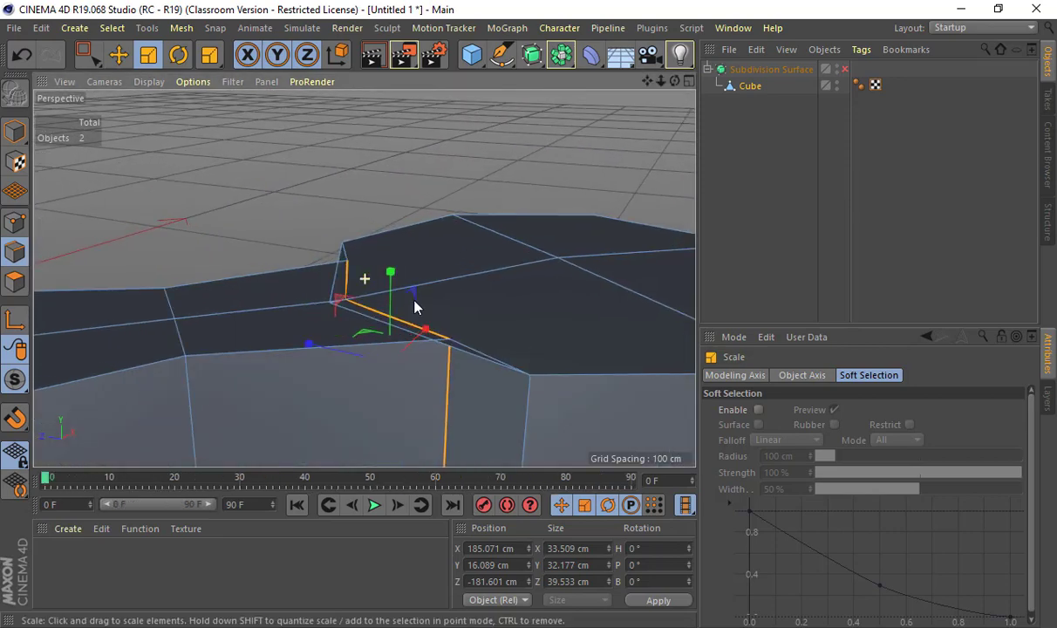
{"action": "left_click", "coordinate": [371, 307]}
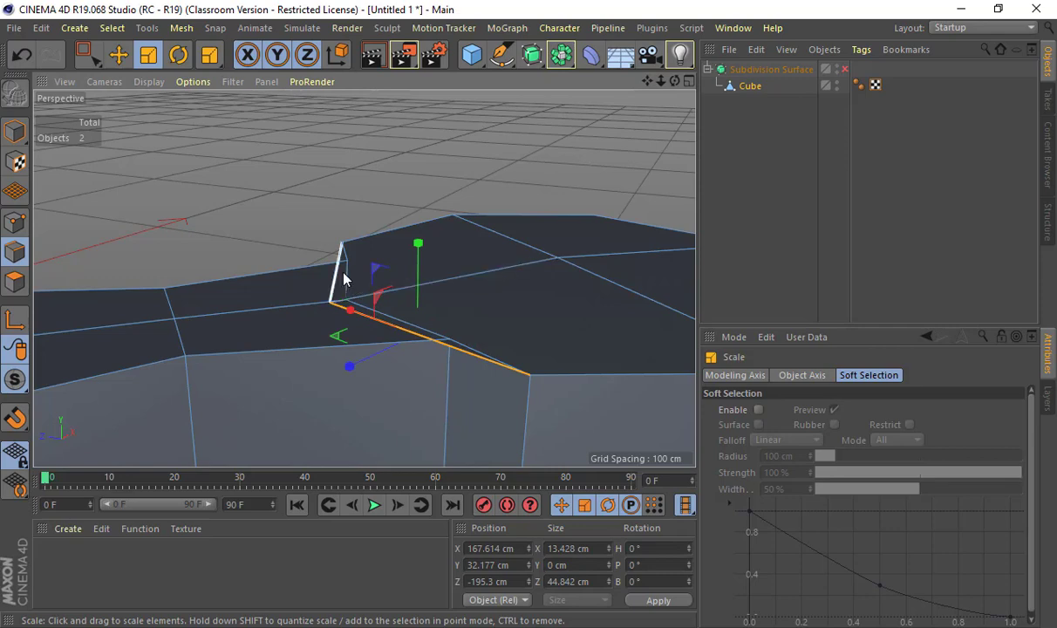
{"action": "left_click", "coordinate": [343, 273]}
{"action": "left_click_drag", "start_coordinate": [398, 310], "coordinate": [221, 241], "text": "alt"}
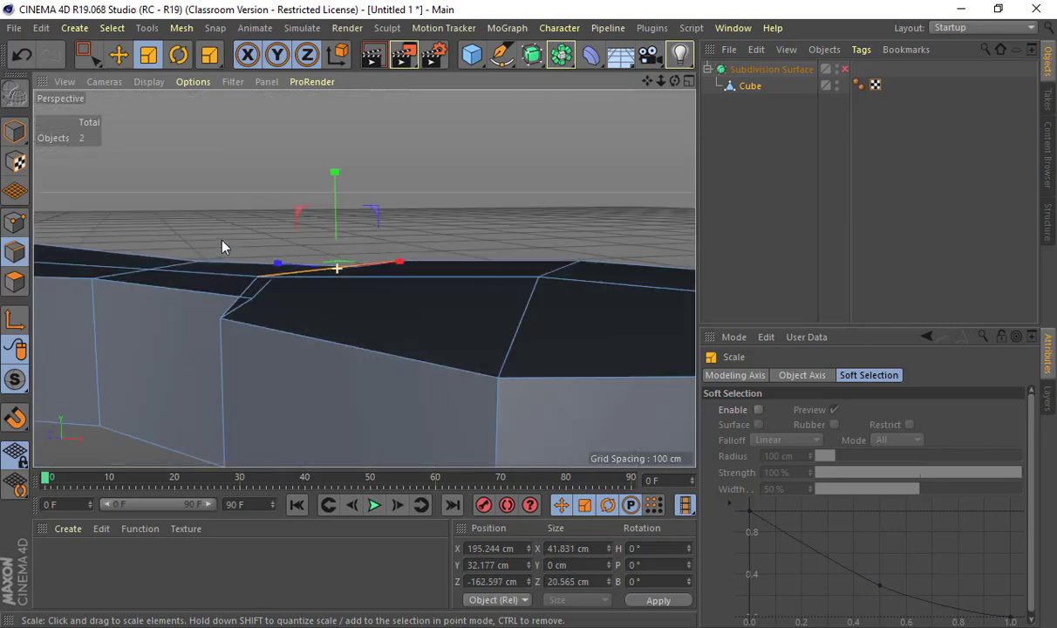
{"action": "right_click_drag", "start_coordinate": [222, 241], "coordinate": [355, 304], "text": "alt"}
{"action": "left_click_drag", "start_coordinate": [355, 310], "coordinate": [231, 275], "text": "alt"}
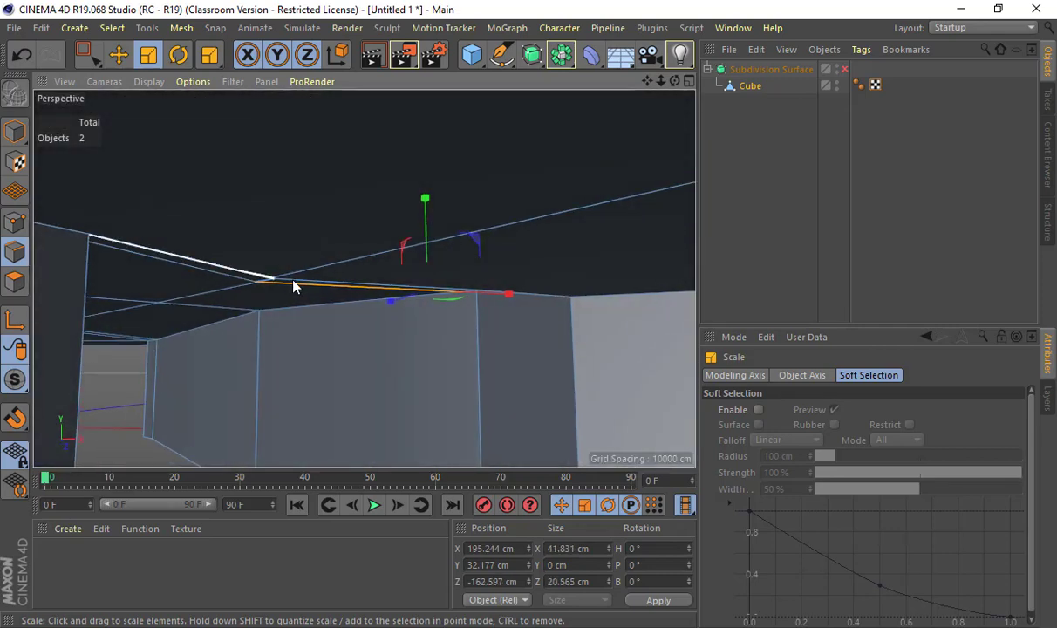
{"action": "left_click", "coordinate": [275, 279]}
{"action": "left_click", "coordinate": [328, 288], "text": "shift"}
{"action": "left_click_drag", "start_coordinate": [328, 287], "coordinate": [396, 314], "text": "alt"}
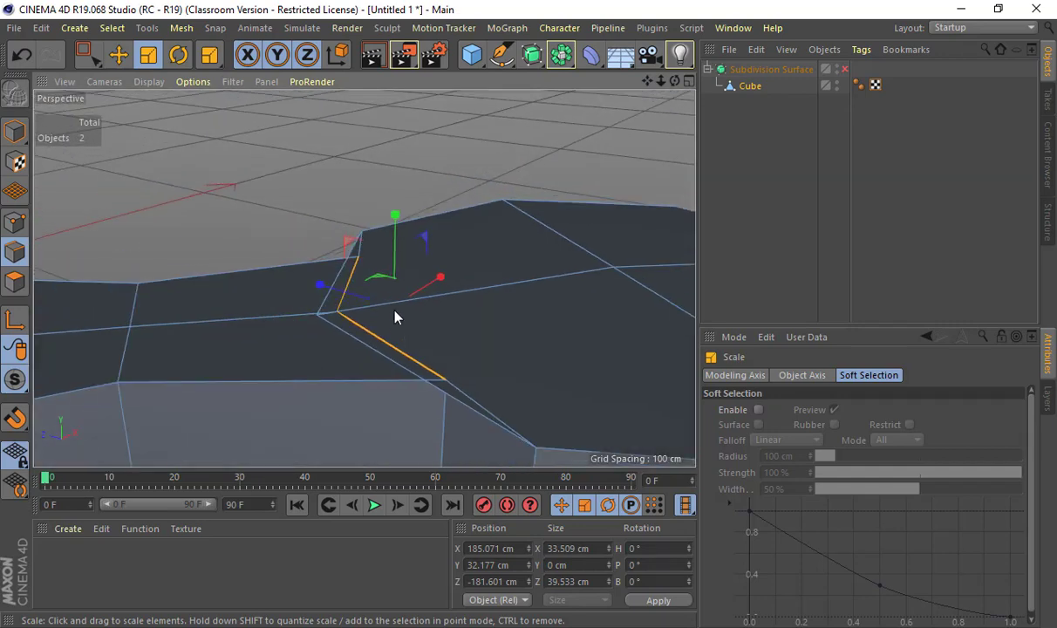
{"action": "key", "text": "e"}
{"action": "left_click_drag", "start_coordinate": [394, 225], "coordinate": [395, 245]}
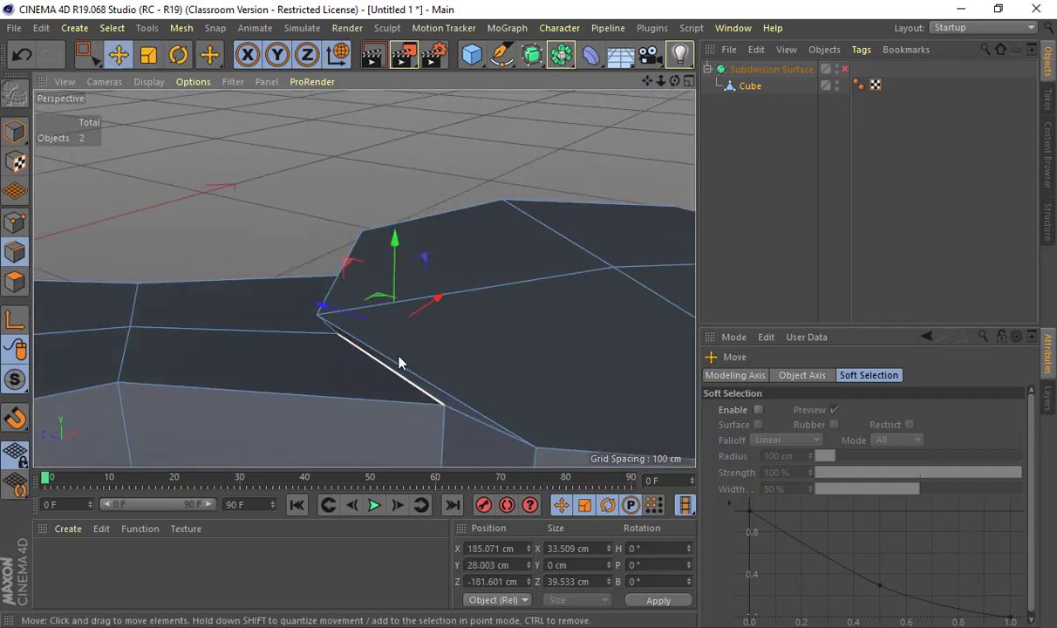
Preview the lowered neck with subdivision smoothing, turn it off again, and check the drone top-view reference photo in the browser.
{"action": "scroll", "coordinate": [531, 311], "scroll_direction": "down", "scroll_amount": 5}
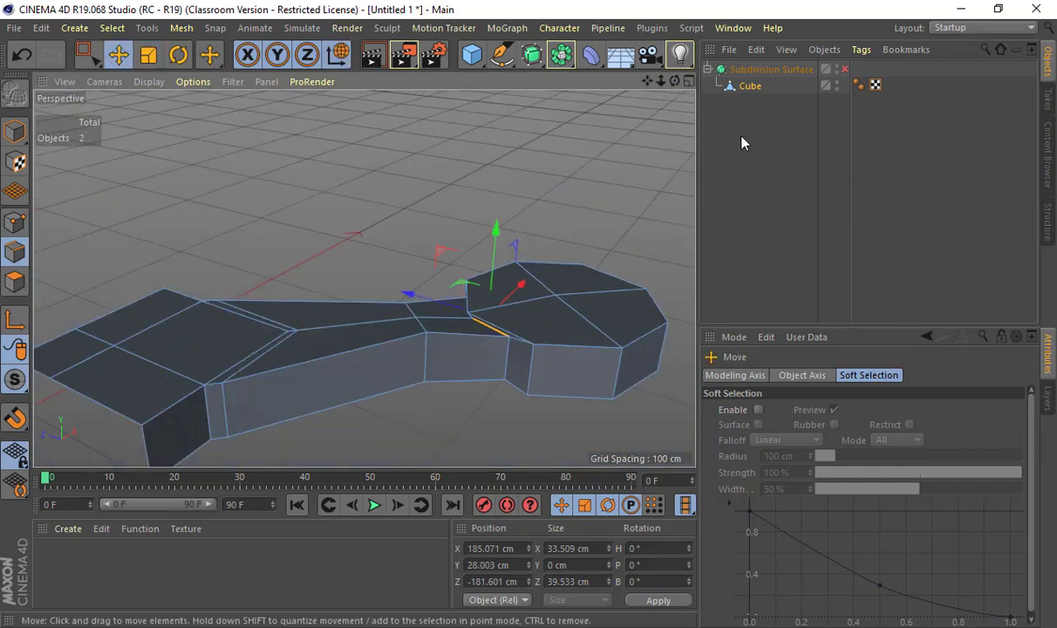
{"action": "left_click", "coordinate": [844, 69]}
{"action": "left_click_drag", "start_coordinate": [549, 206], "coordinate": [228, 245], "text": "alt"}
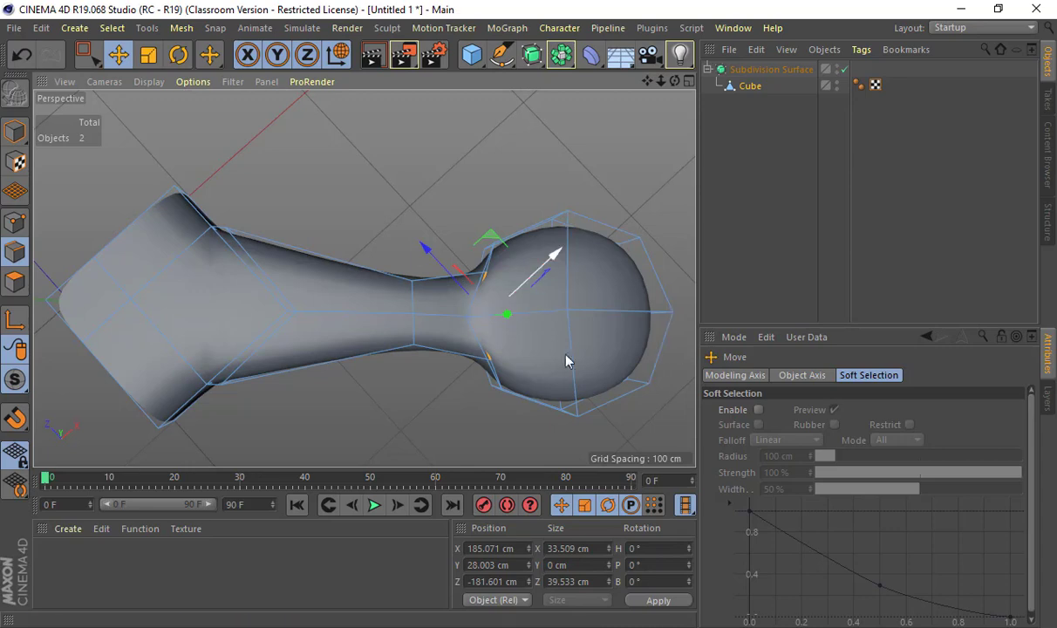
{"action": "left_click", "coordinate": [840, 69]}
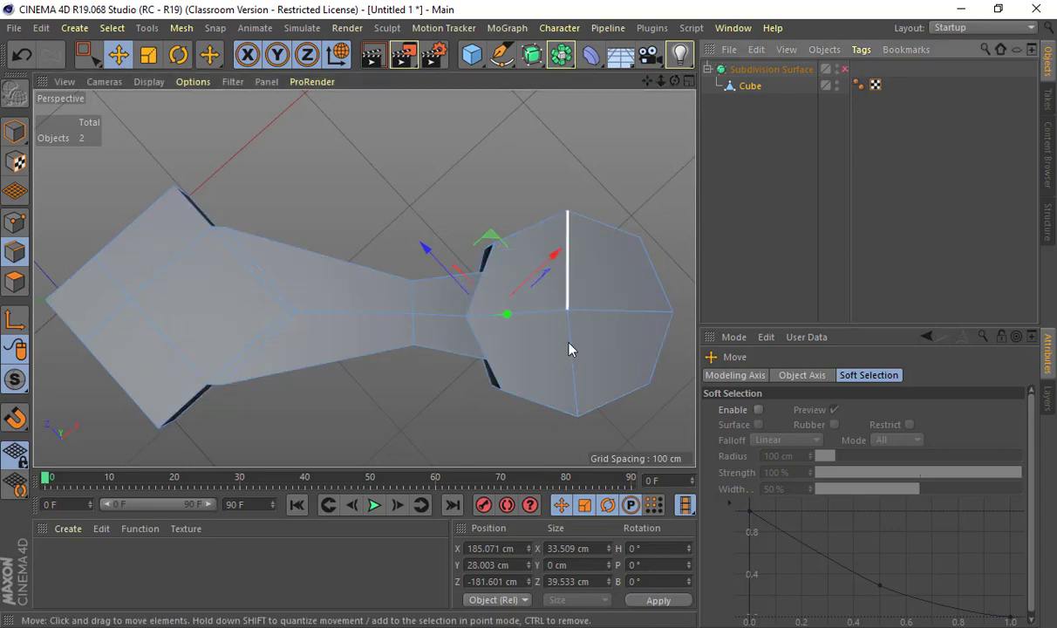
{"action": "left_click_drag", "start_coordinate": [568, 347], "coordinate": [566, 237], "text": "alt"}
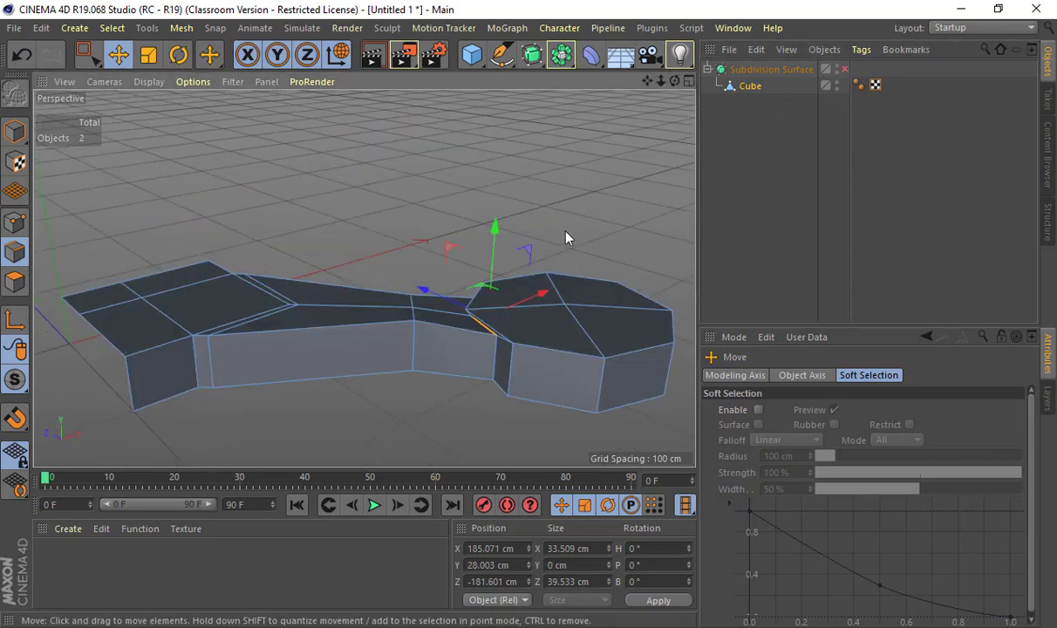
{"action": "key", "text": "alt+Tab"}
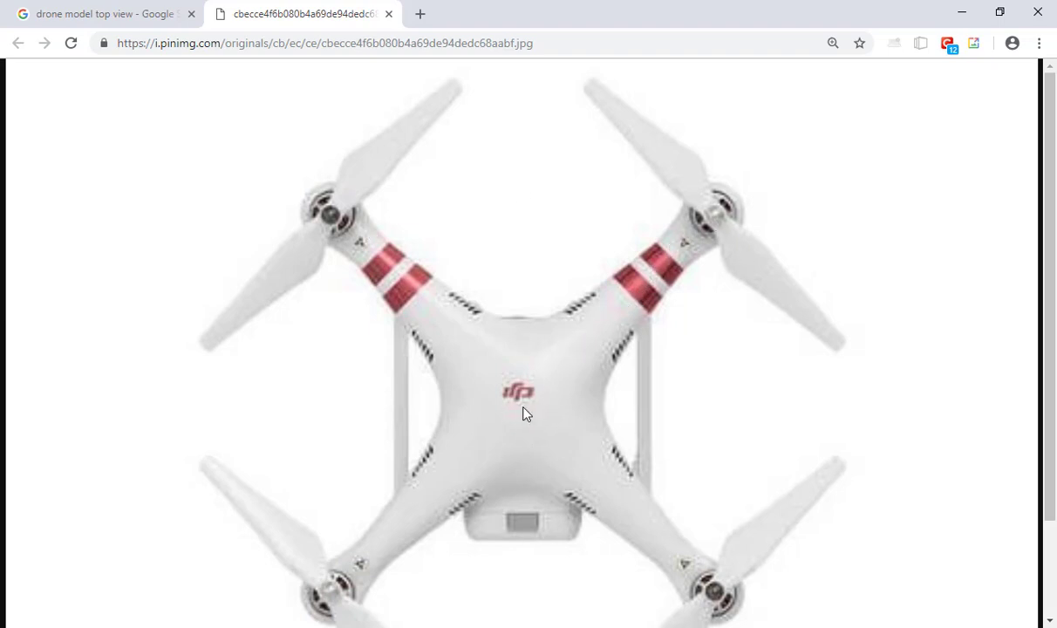
{"action": "key", "text": "alt+Tab"}
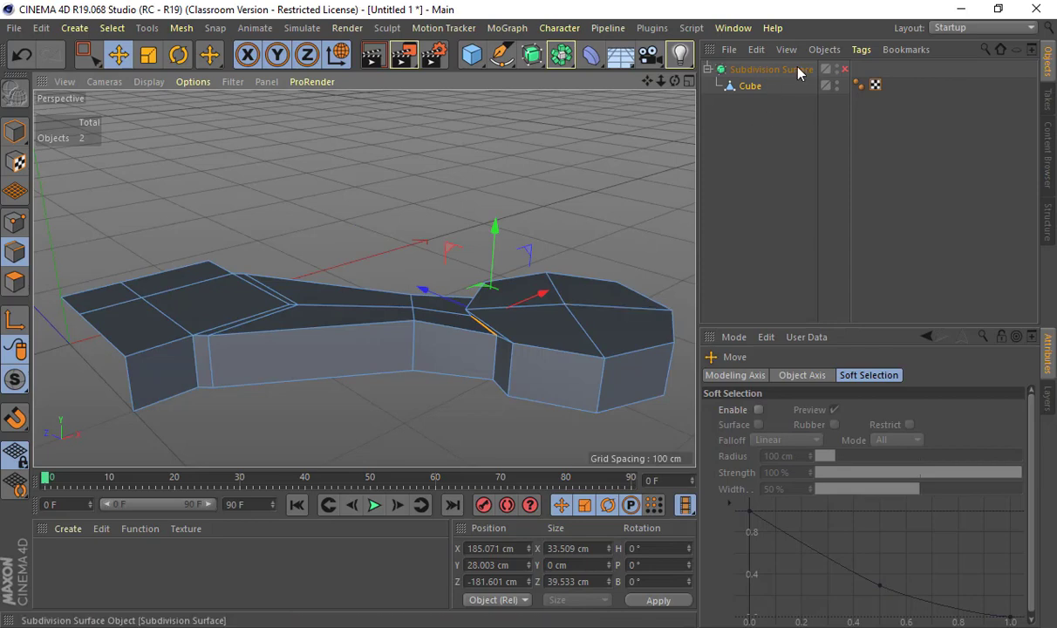
Select the four top polygons of the arm's rounded tip and inset them with Extrude Inner to about 89 cm across.
{"action": "left_click", "coordinate": [760, 118]}
{"action": "middle_click_drag", "start_coordinate": [525, 236], "coordinate": [428, 225], "text": "alt"}
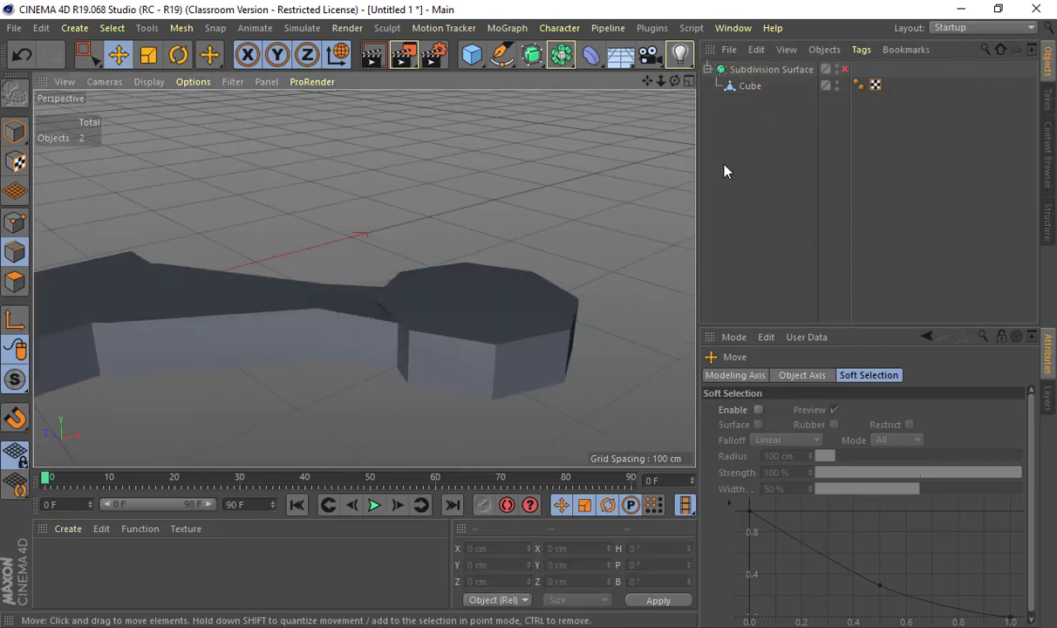
{"action": "left_click", "coordinate": [742, 86]}
{"action": "left_click", "coordinate": [15, 280]}
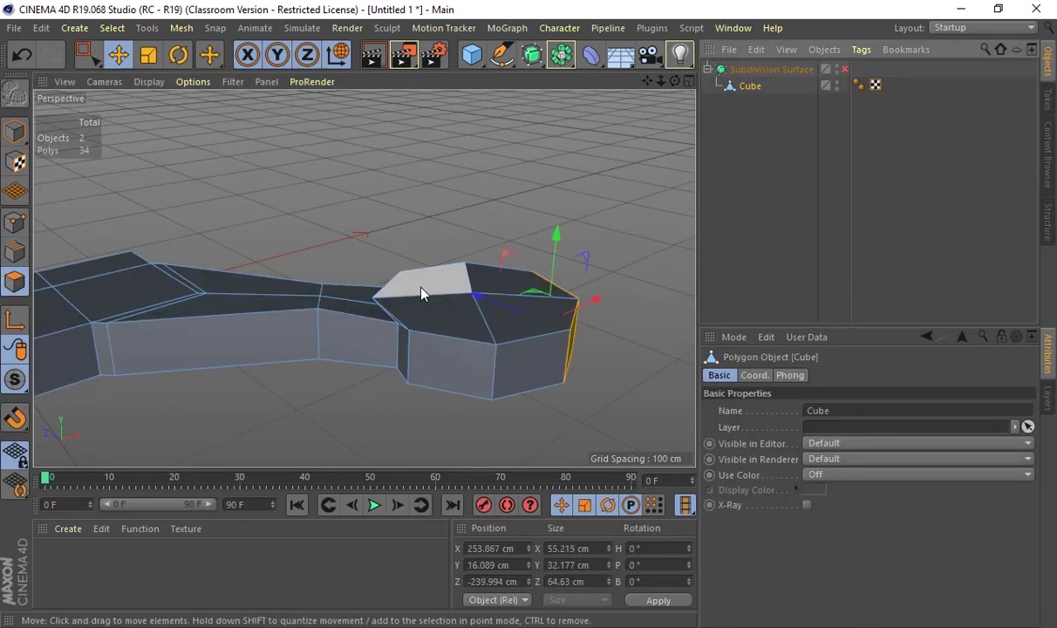
{"action": "left_click", "coordinate": [421, 283]}
{"action": "left_click", "coordinate": [483, 280], "text": "shift"}
{"action": "left_click", "coordinate": [498, 304], "text": "shift"}
{"action": "left_click", "coordinate": [458, 315], "text": "shift"}
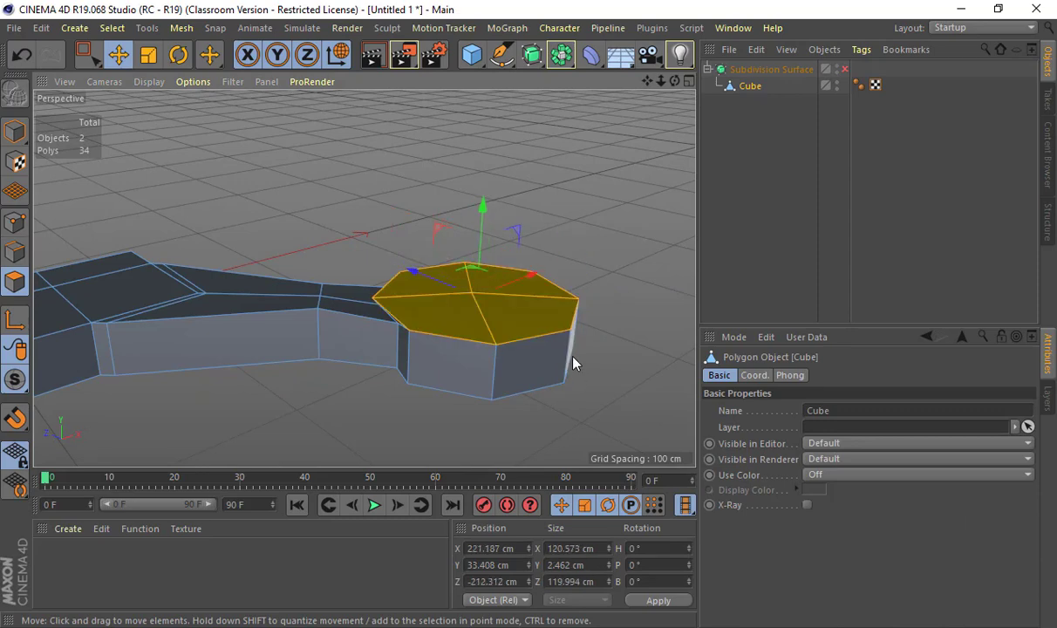
{"action": "left_click_drag", "start_coordinate": [573, 356], "coordinate": [565, 390], "text": "alt"}
{"action": "key", "text": "m"}
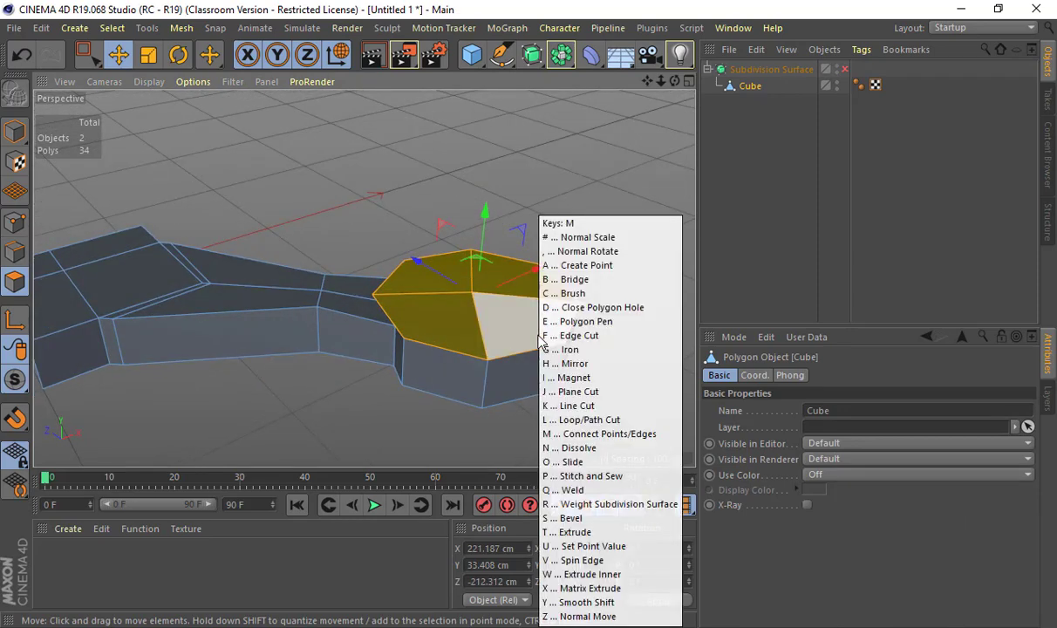
{"action": "key", "text": "w"}
{"action": "left_click_drag", "start_coordinate": [523, 329], "coordinate": [437, 318]}
Extrude the inset polygons down into the tip with an offset of -28.6 cm, leaving Create Caps off after trying it.
{"action": "key", "text": "d"}
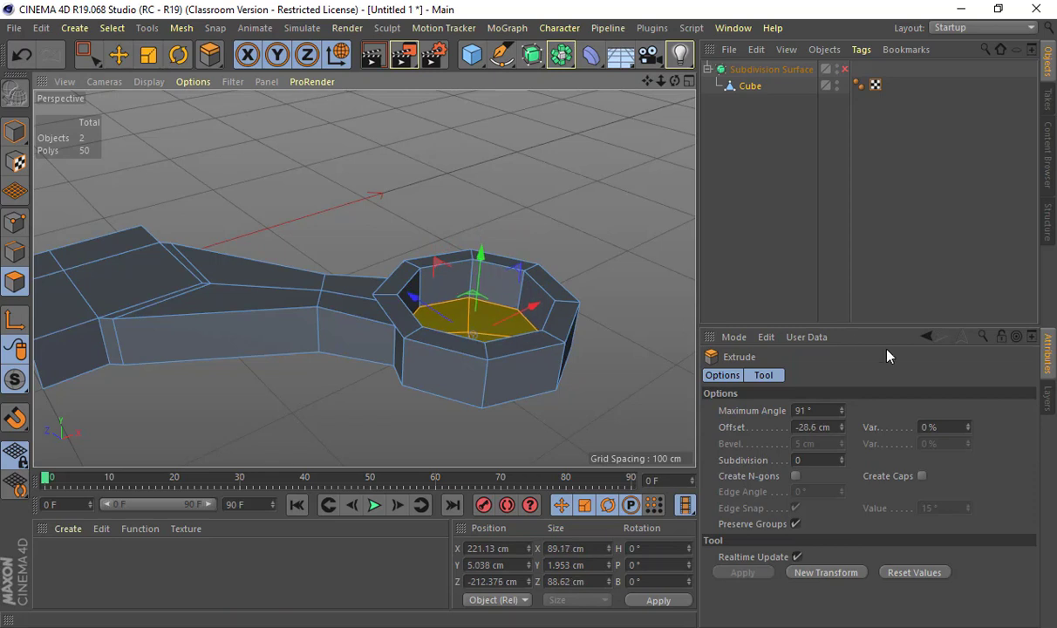
{"action": "left_click", "coordinate": [922, 477]}
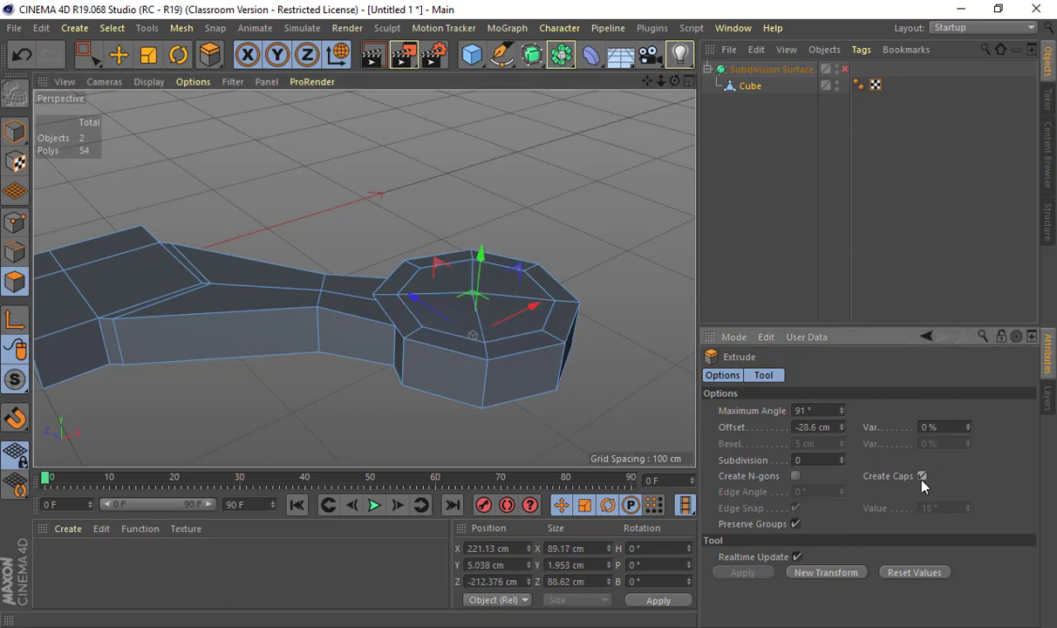
{"action": "left_click", "coordinate": [922, 478]}
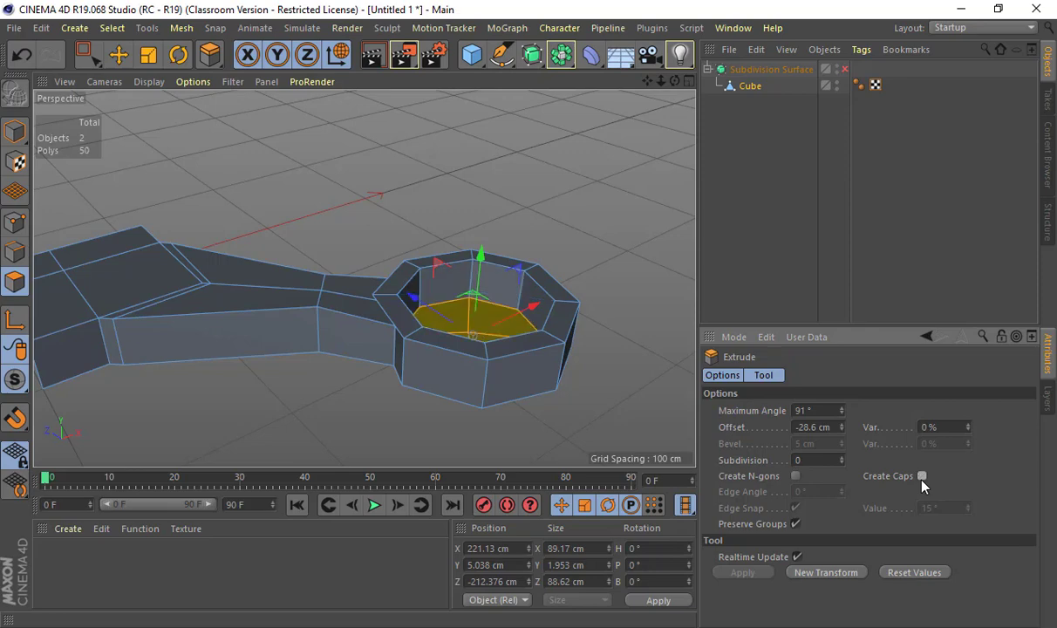
Select the two outer polygons on the underside of the rounded tip and delete them.
{"action": "left_click_drag", "start_coordinate": [562, 332], "coordinate": [549, 158], "text": "alt"}
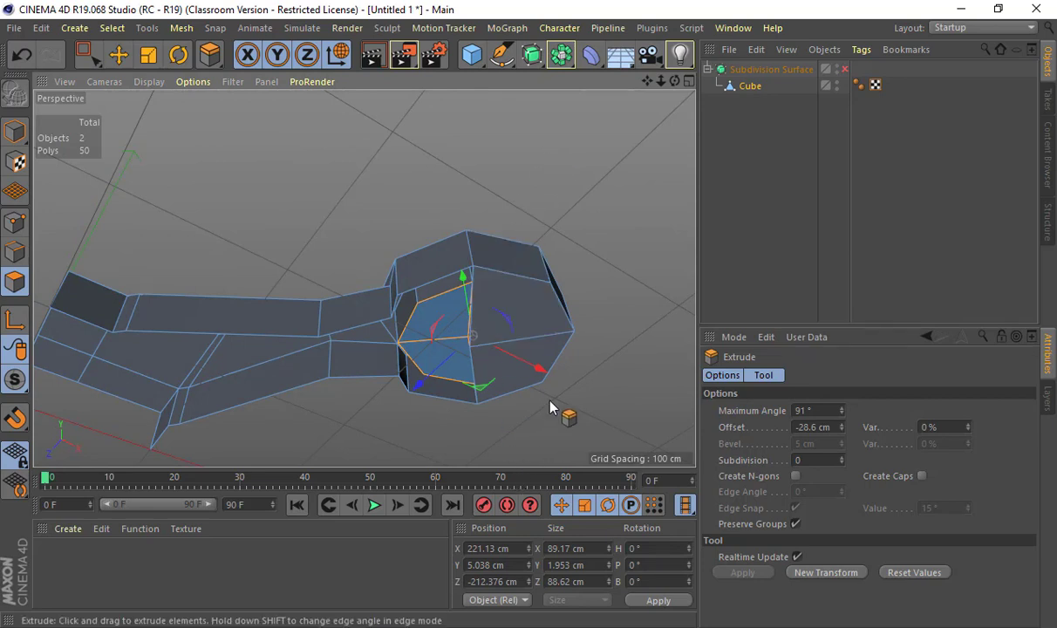
{"action": "left_click", "coordinate": [523, 307]}
{"action": "key", "text": "e"}
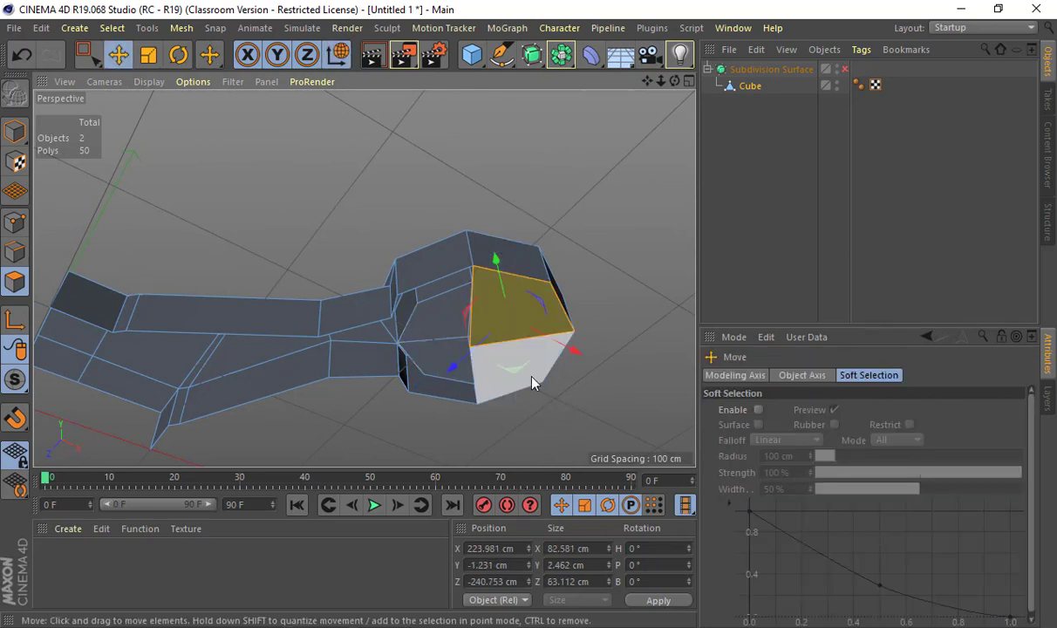
{"action": "left_click", "coordinate": [533, 376], "text": "shift"}
{"action": "key", "text": "Delete"}
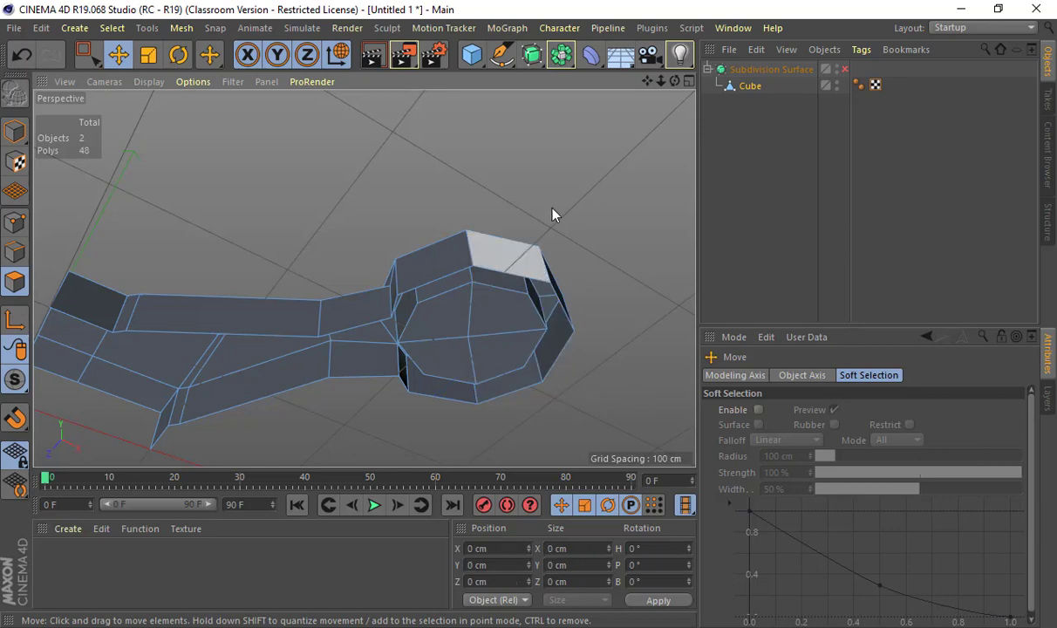
Preview the hollowed tip with subdivision smoothing from above, and turn the smoothing off again.
{"action": "left_click_drag", "start_coordinate": [552, 214], "coordinate": [663, 174], "text": "alt"}
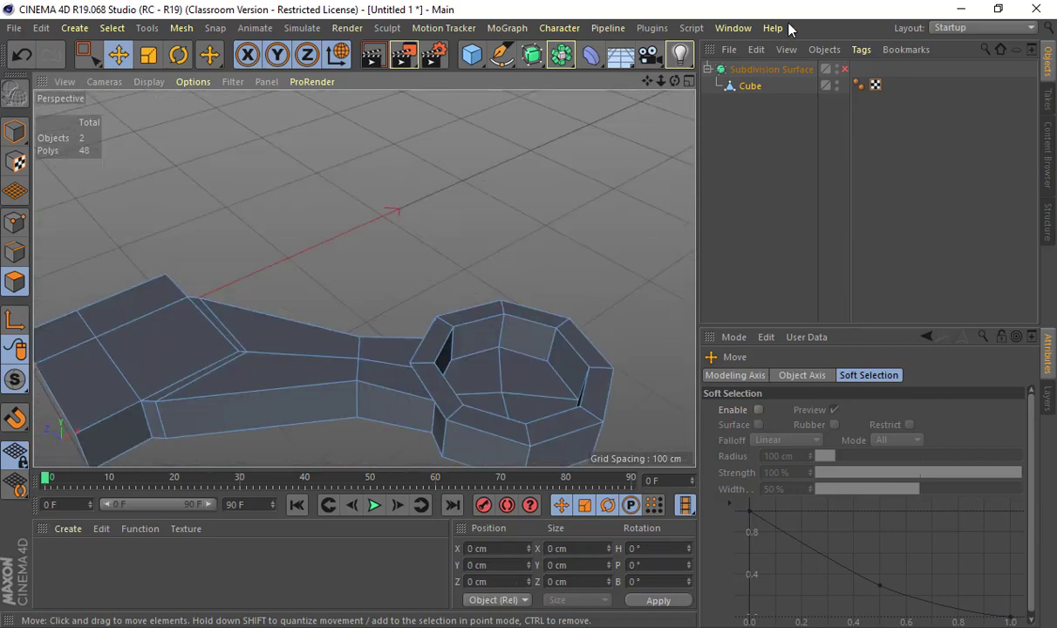
{"action": "left_click", "coordinate": [845, 70]}
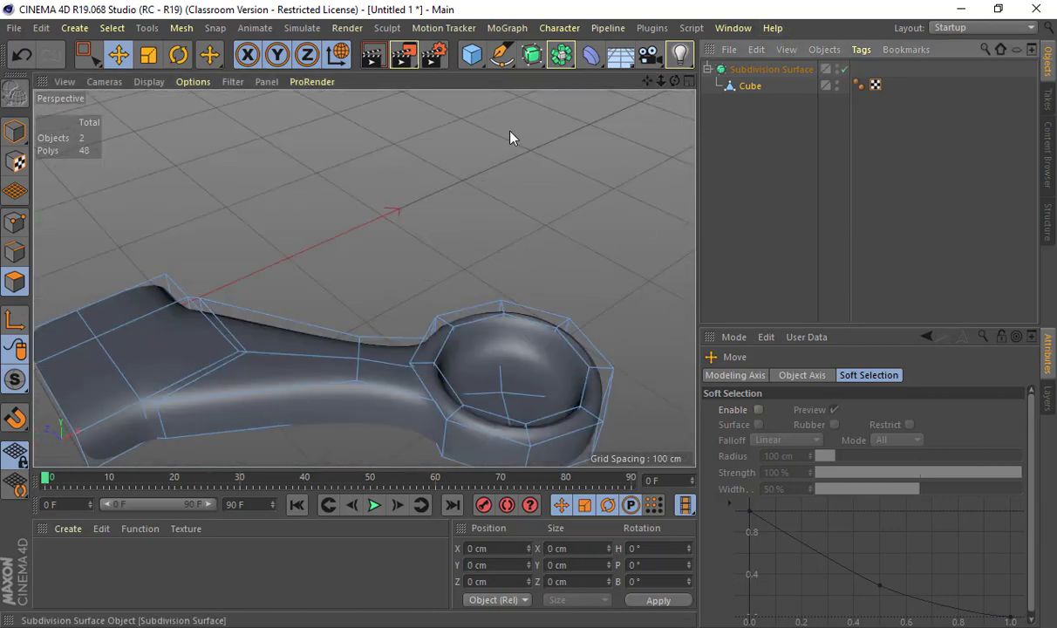
{"action": "left_click_drag", "start_coordinate": [514, 134], "coordinate": [525, 205], "text": "alt"}
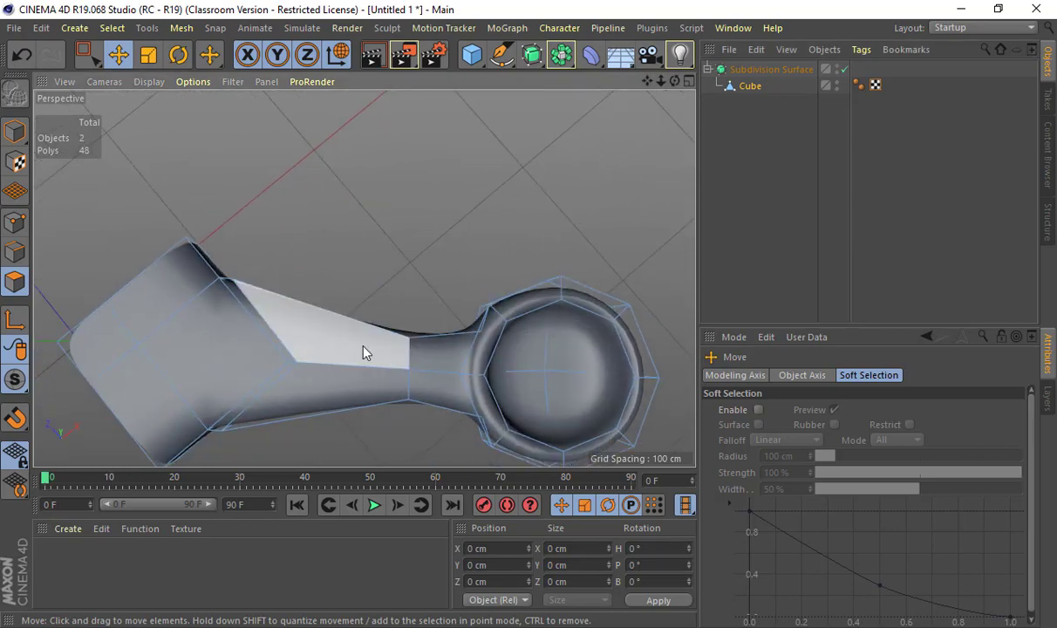
{"action": "left_click", "coordinate": [844, 69]}
Add a loop cut across the arm between the body and the narrowed middle loop, at about 41.8%.
{"action": "left_click", "coordinate": [749, 85]}
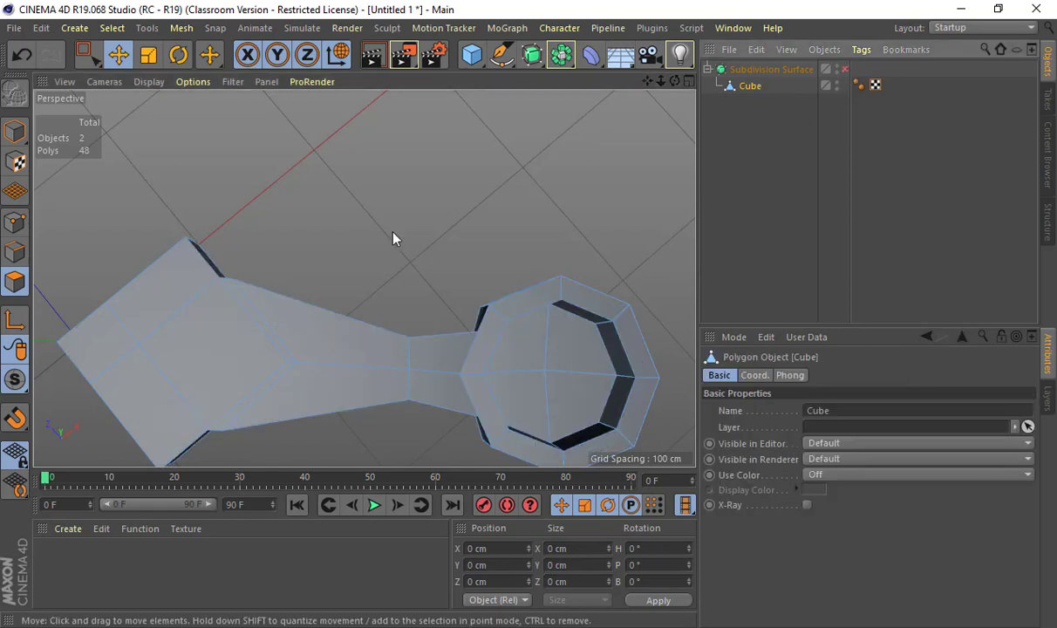
{"action": "key", "text": "k"}
{"action": "key", "text": "l"}
{"action": "left_click", "coordinate": [345, 301]}
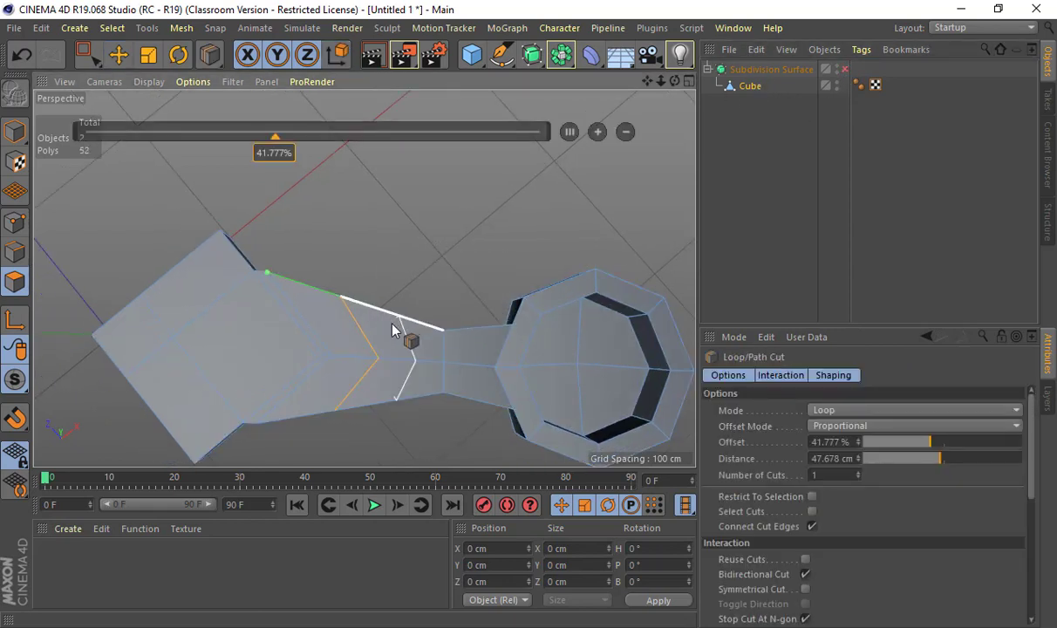
In the top view, select the new edge loop and scale it horizontally to about 52%, roughly 24.2 by 26.3 cm.
{"action": "middle_click", "coordinate": [278, 212]}
{"action": "middle_click", "coordinate": [505, 165]}
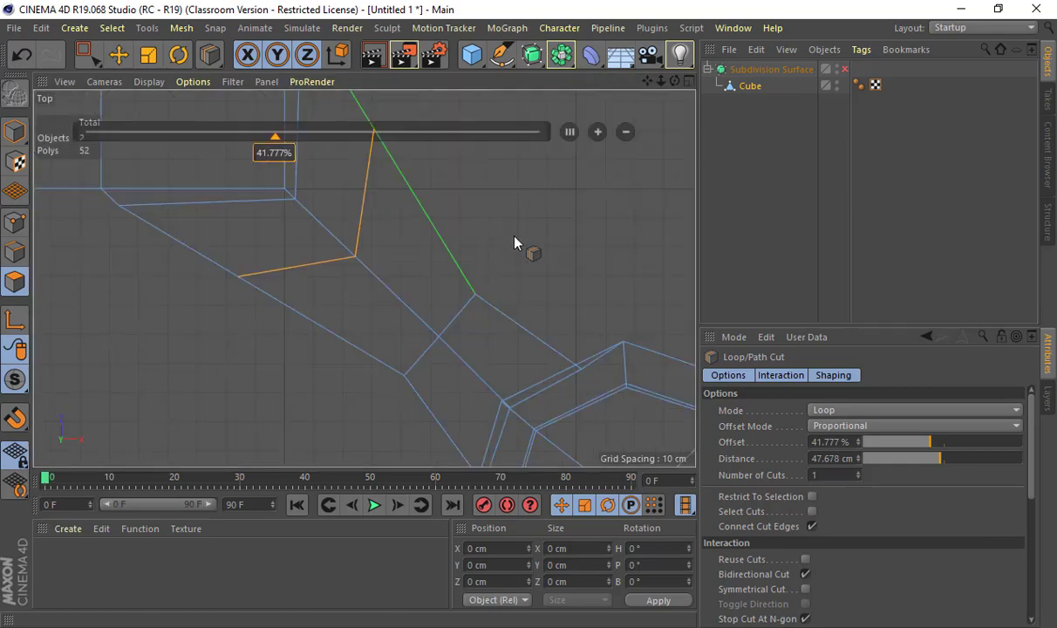
{"action": "scroll", "coordinate": [487, 223], "scroll_direction": "up", "scroll_amount": 3}
{"action": "key", "text": "t"}
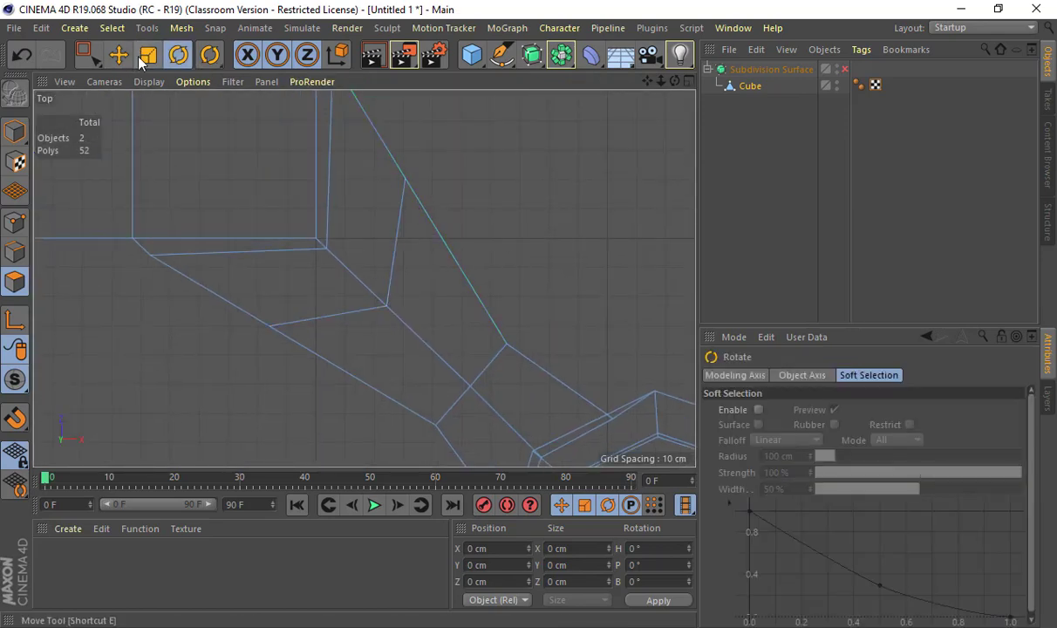
{"action": "left_click", "coordinate": [342, 312]}
{"action": "left_click", "coordinate": [39, 253]}
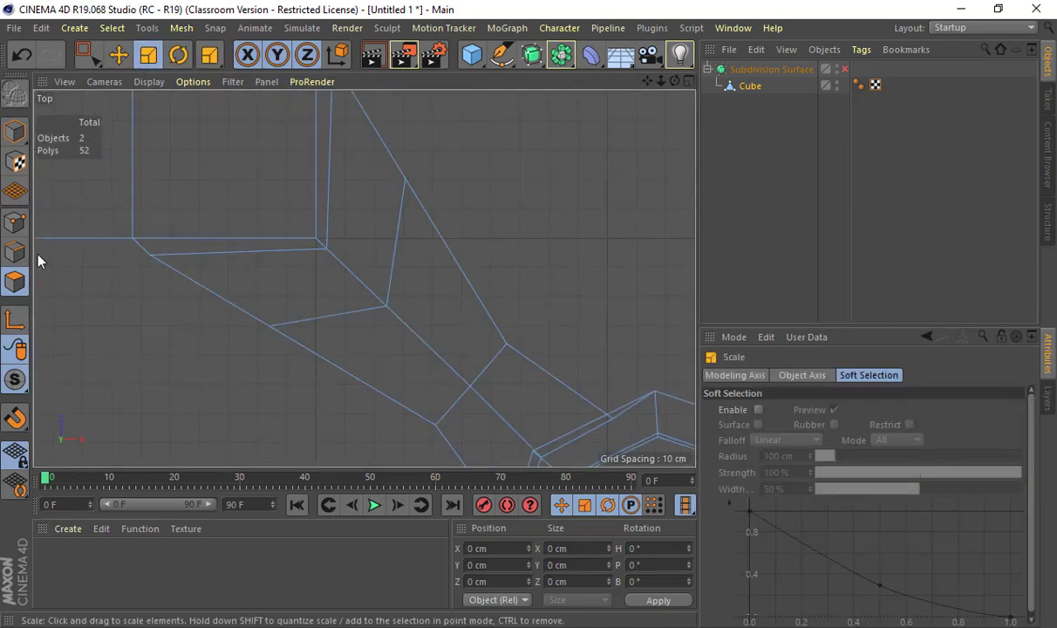
{"action": "left_click", "coordinate": [15, 252]}
{"action": "left_click", "coordinate": [373, 296]}
{"action": "left_click", "coordinate": [371, 311]}
{"action": "left_click", "coordinate": [392, 261], "text": "shift"}
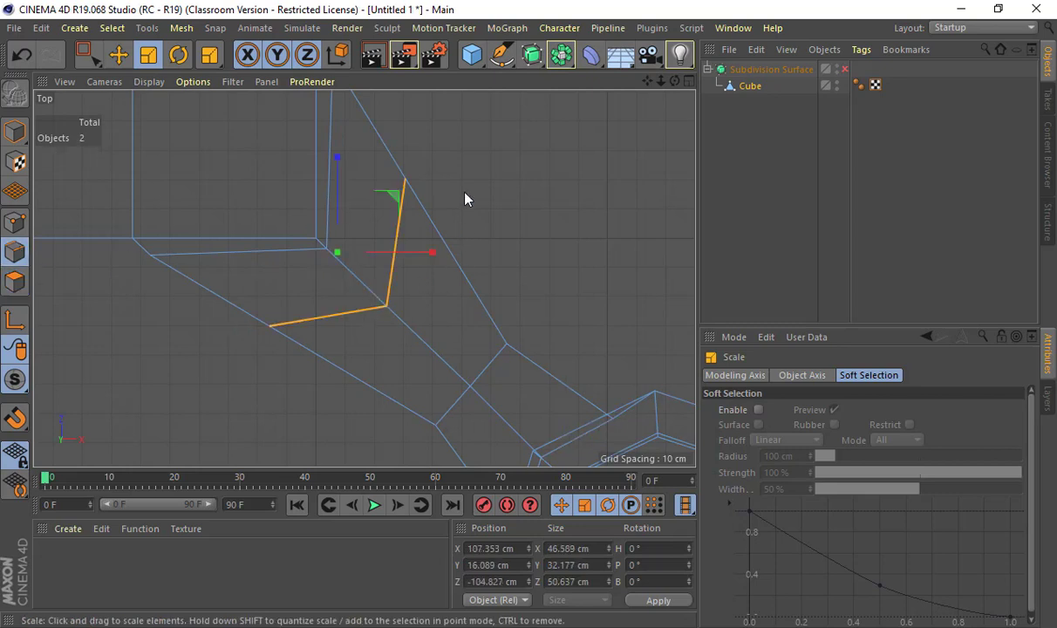
{"action": "left_click_drag", "start_coordinate": [398, 202], "coordinate": [1, 201]}
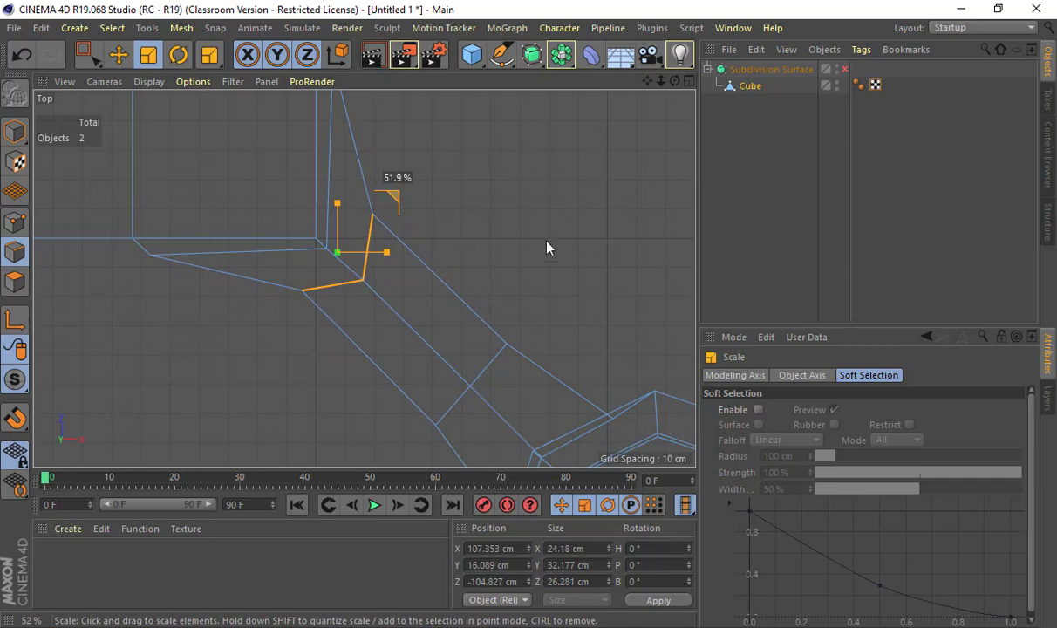
In perspective, preview the narrowed arm with subdivision smoothing from different angles, and turn the smoothing off again.
{"action": "middle_click", "coordinate": [547, 272]}
{"action": "middle_click", "coordinate": [261, 231]}
{"action": "left_click_drag", "start_coordinate": [509, 243], "coordinate": [523, 187], "text": "alt"}
{"action": "left_click", "coordinate": [844, 70]}
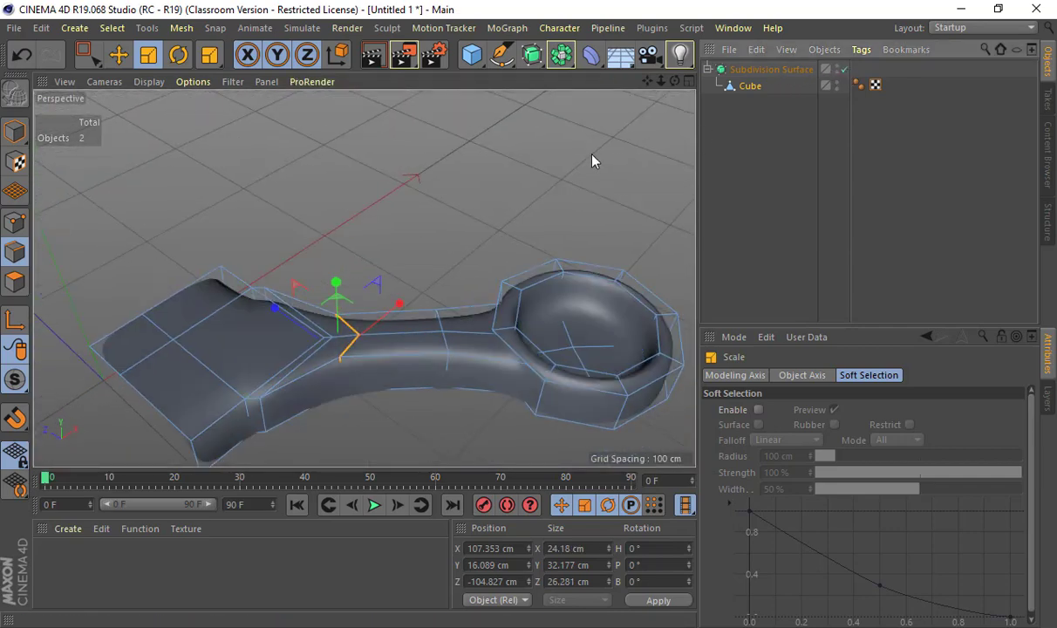
{"action": "left_click", "coordinate": [535, 234]}
{"action": "left_click_drag", "start_coordinate": [535, 234], "coordinate": [290, 290], "text": "alt"}
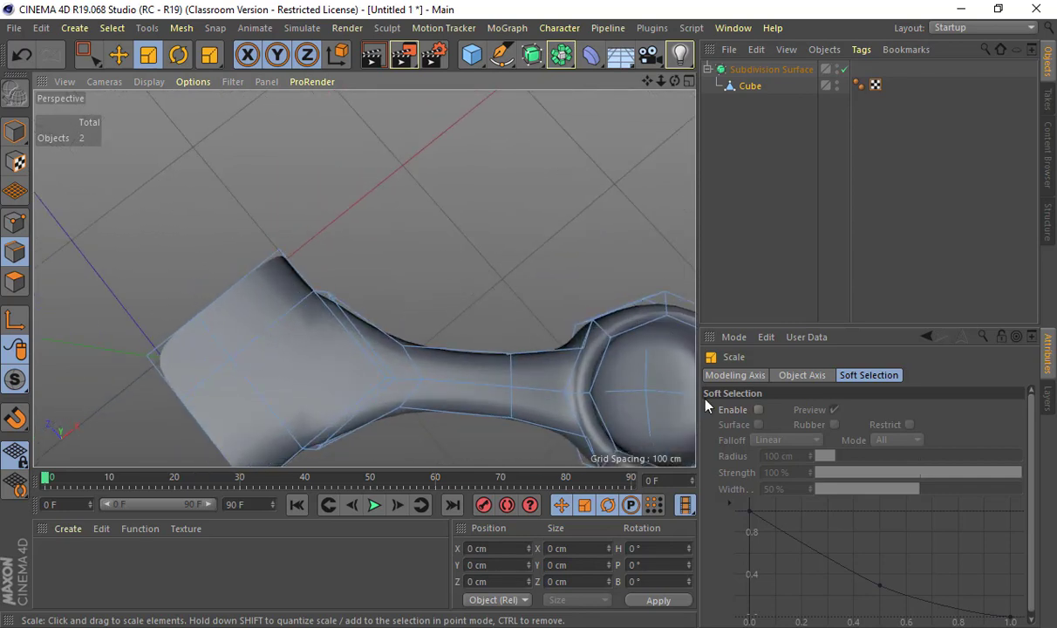
{"action": "left_click_drag", "start_coordinate": [568, 362], "coordinate": [545, 231], "text": "alt"}
{"action": "left_click", "coordinate": [844, 68]}
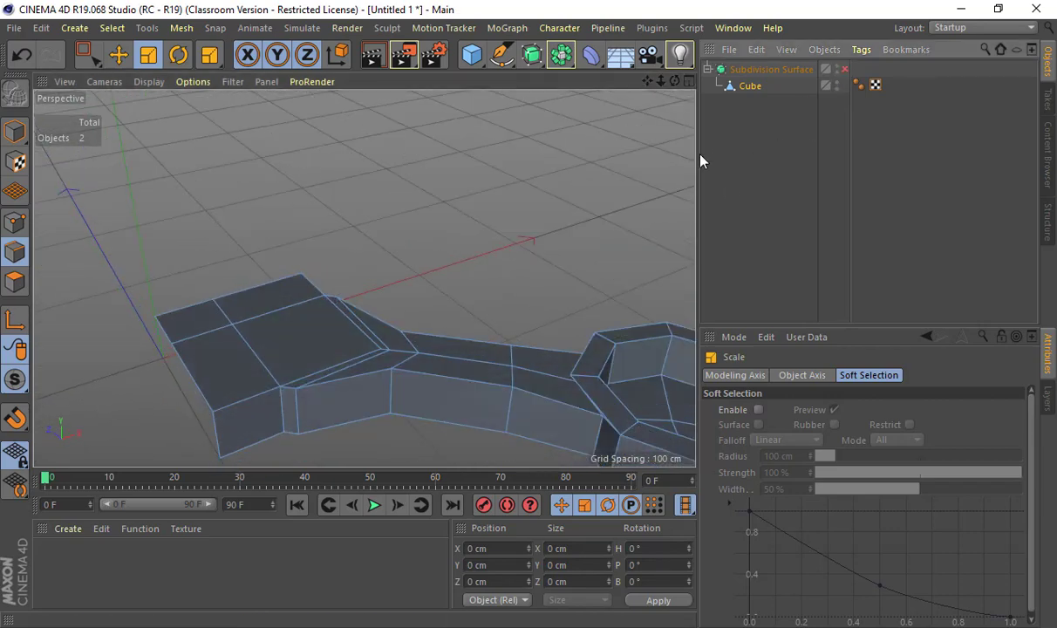
Move the Cube out of the Subdivision Surface object and delete the Subdivision Surface.
{"action": "left_click", "coordinate": [741, 92]}
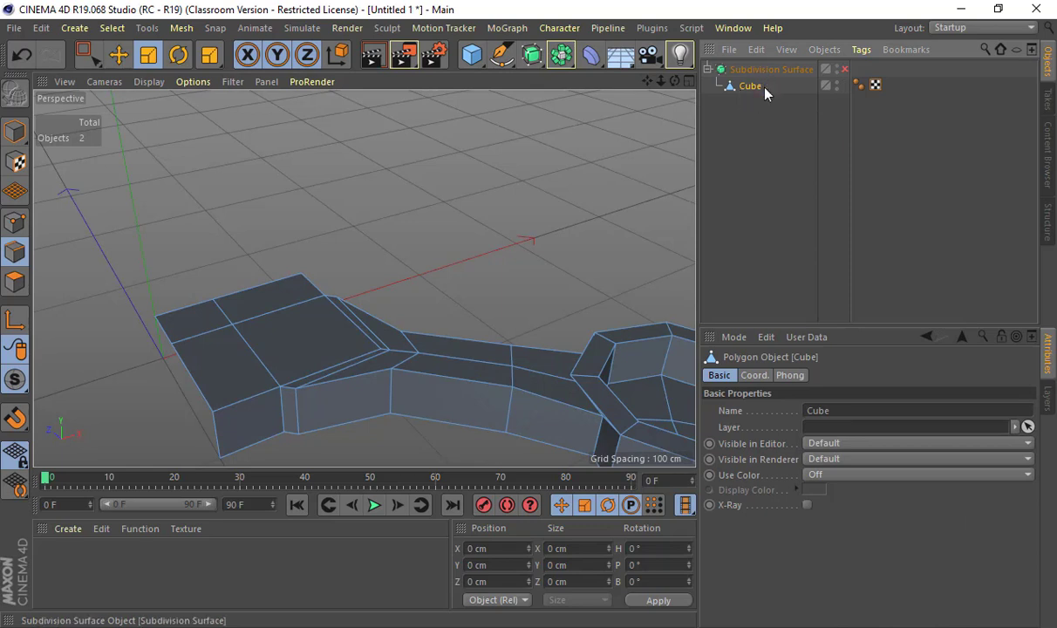
{"action": "middle_click_drag", "start_coordinate": [551, 184], "coordinate": [494, 119], "text": "alt"}
{"action": "left_click_drag", "start_coordinate": [751, 86], "coordinate": [750, 181]}
{"action": "left_click", "coordinate": [773, 71]}
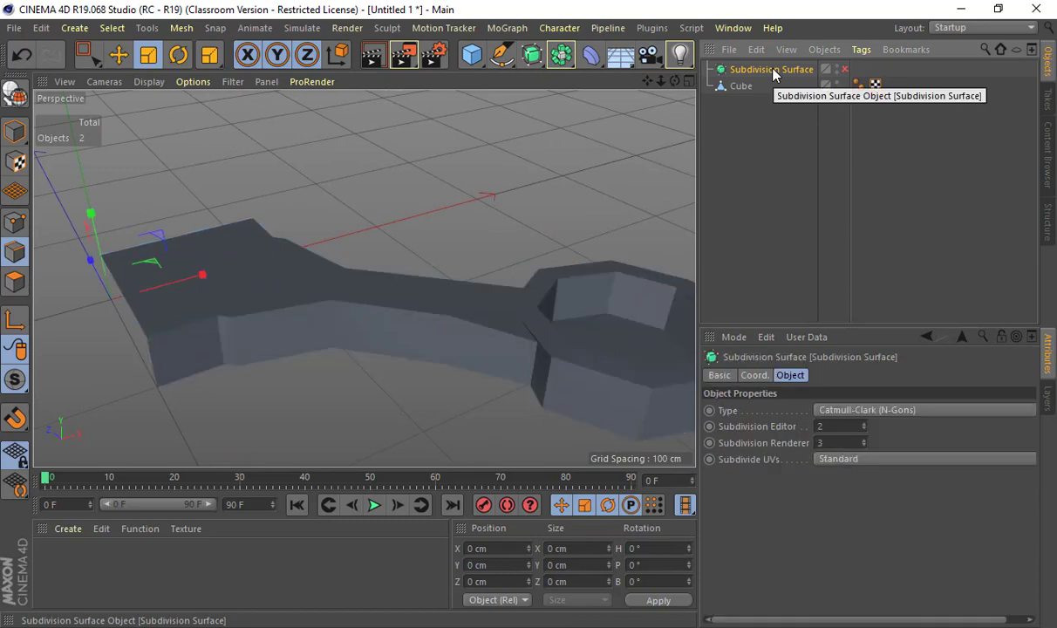
{"action": "key", "text": "c"}
{"action": "left_click_drag", "start_coordinate": [541, 325], "coordinate": [493, 293], "text": "alt"}
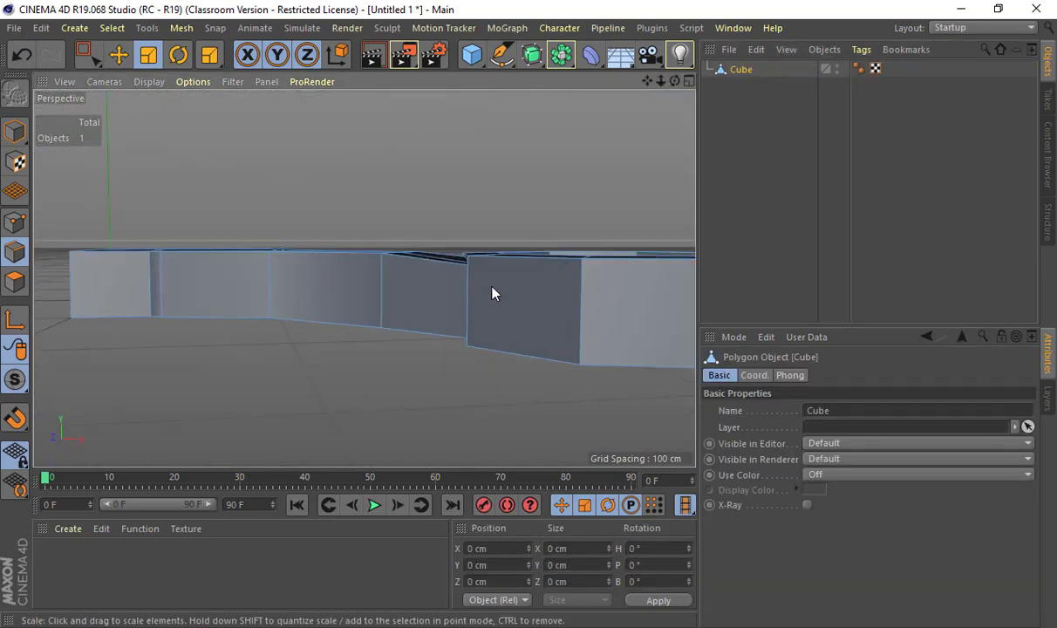
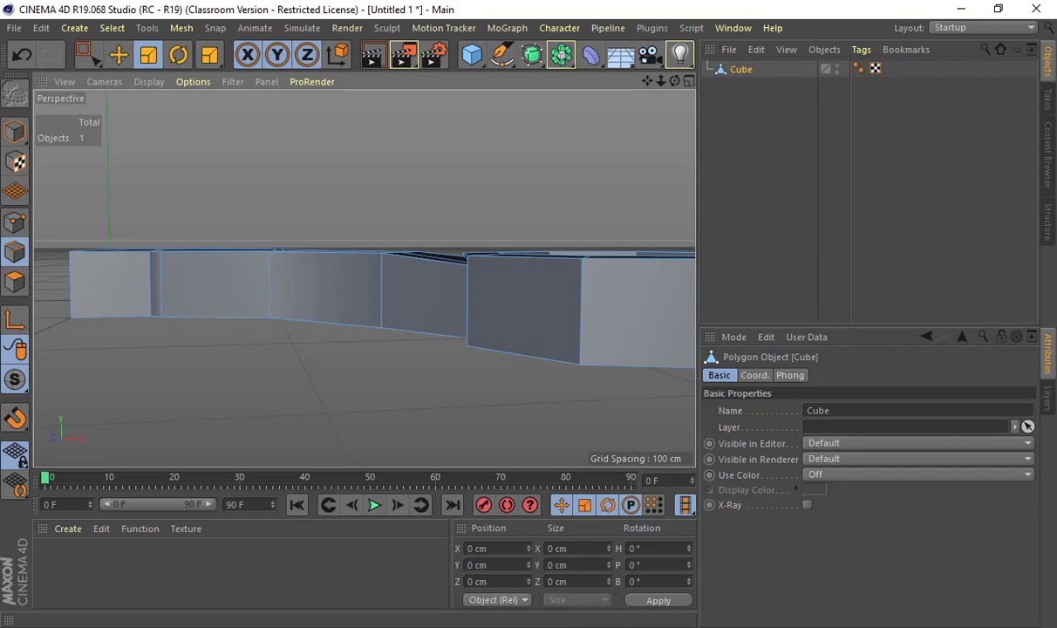
Switch to the empty scene in Autodesk Maya and return to the Cinema 4D model.
{"action": "left_click", "coordinate": [655, 521]}
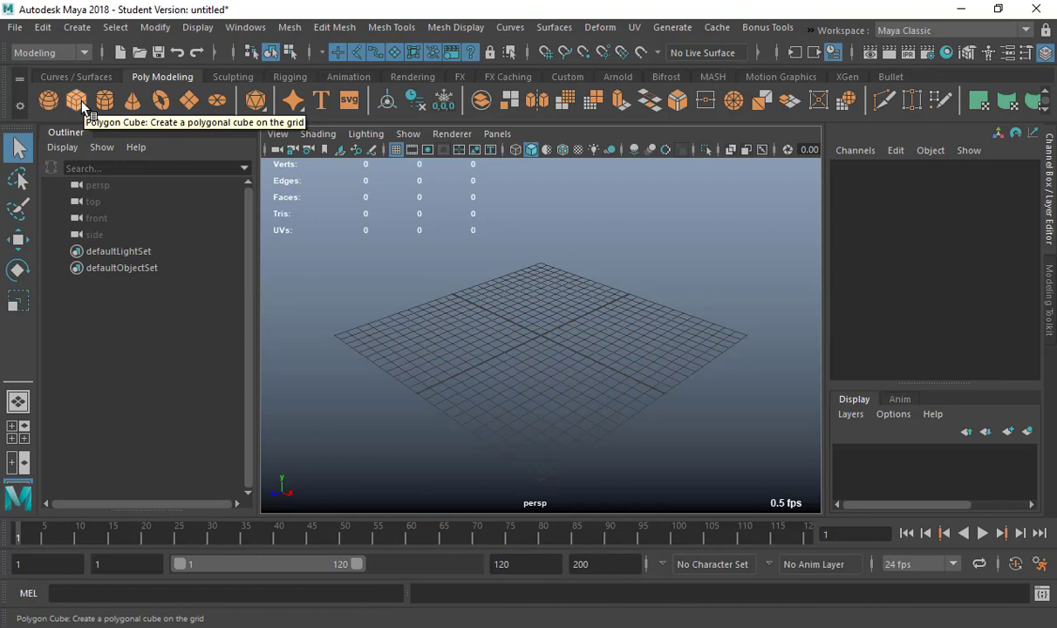
{"action": "key", "text": "alt+Tab"}
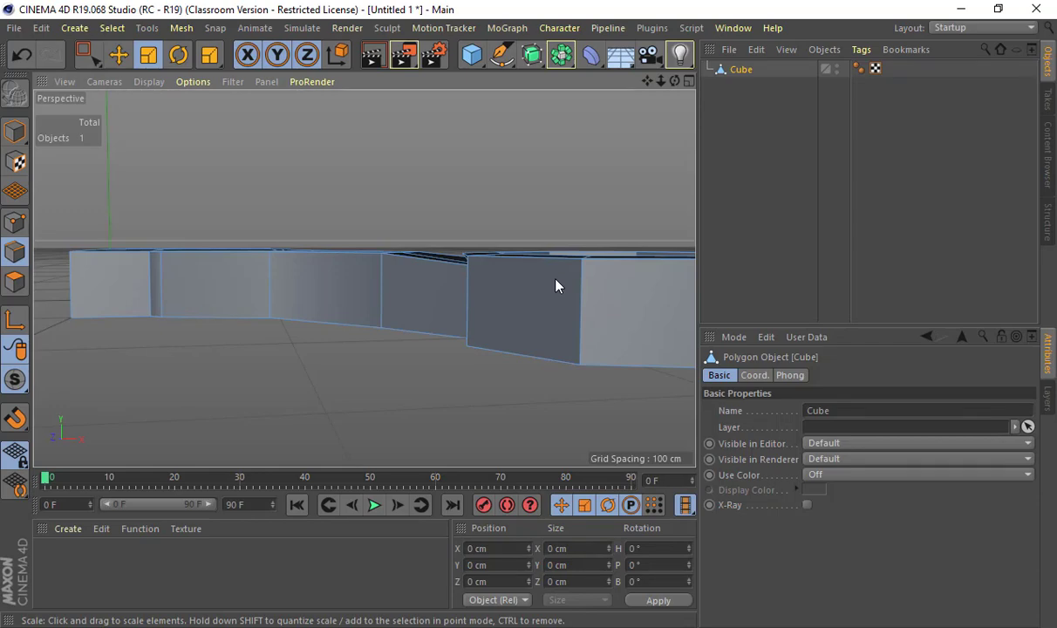
Select the two top edges across the arm's narrowed neck and lower them to about Y 17.4 cm.
{"action": "mouse_move", "coordinate": [544, 314]}
{"action": "left_mouse_down", "text": "alt"}
{"action": "mouse_move", "coordinate": [564, 309]}
{"action": "mouse_move", "coordinate": [557, 324]}
{"action": "left_mouse_up", "text": "alt"}
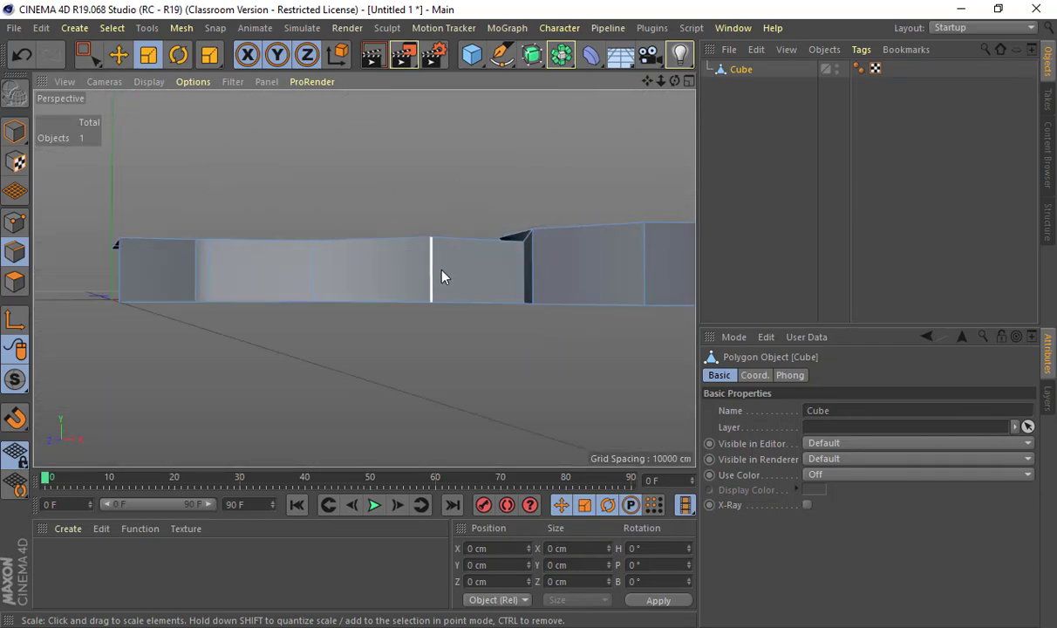
{"action": "mouse_move", "coordinate": [441, 277]}
{"action": "left_mouse_down", "text": "alt"}
{"action": "mouse_move", "coordinate": [421, 307]}
{"action": "mouse_move", "coordinate": [439, 260]}
{"action": "left_mouse_up", "text": "alt"}
{"action": "right_click_drag", "start_coordinate": [396, 294], "coordinate": [484, 256], "text": "alt"}
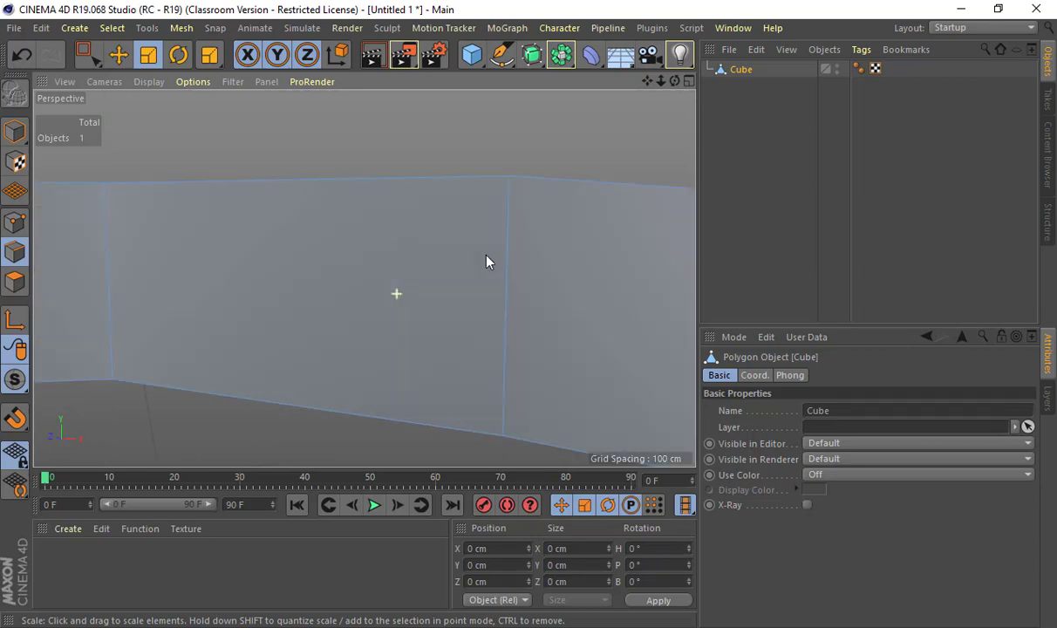
{"action": "middle_click_drag", "start_coordinate": [484, 256], "coordinate": [406, 314], "text": "alt"}
{"action": "right_click_drag", "start_coordinate": [405, 314], "coordinate": [375, 303], "text": "alt"}
{"action": "left_click", "coordinate": [359, 293]}
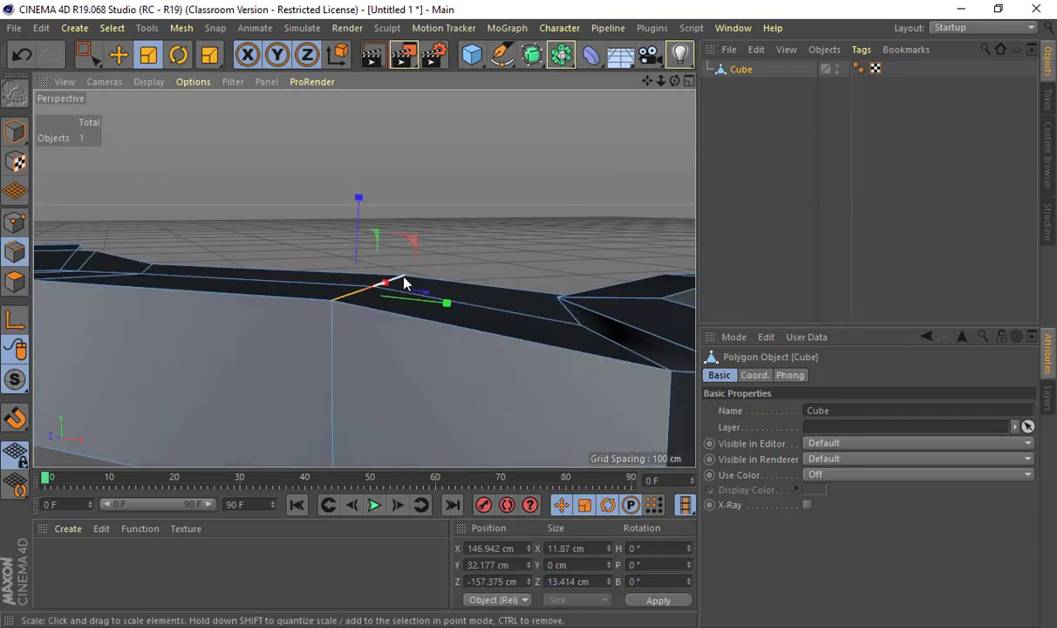
{"action": "left_click", "coordinate": [404, 278], "text": "shift"}
{"action": "key", "text": "e"}
{"action": "left_click_drag", "start_coordinate": [374, 235], "coordinate": [88, 375]}
Select the two outer top points of the neck and scale them closer together to about 12.6 by 14.4 cm.
{"action": "left_click", "coordinate": [14, 220]}
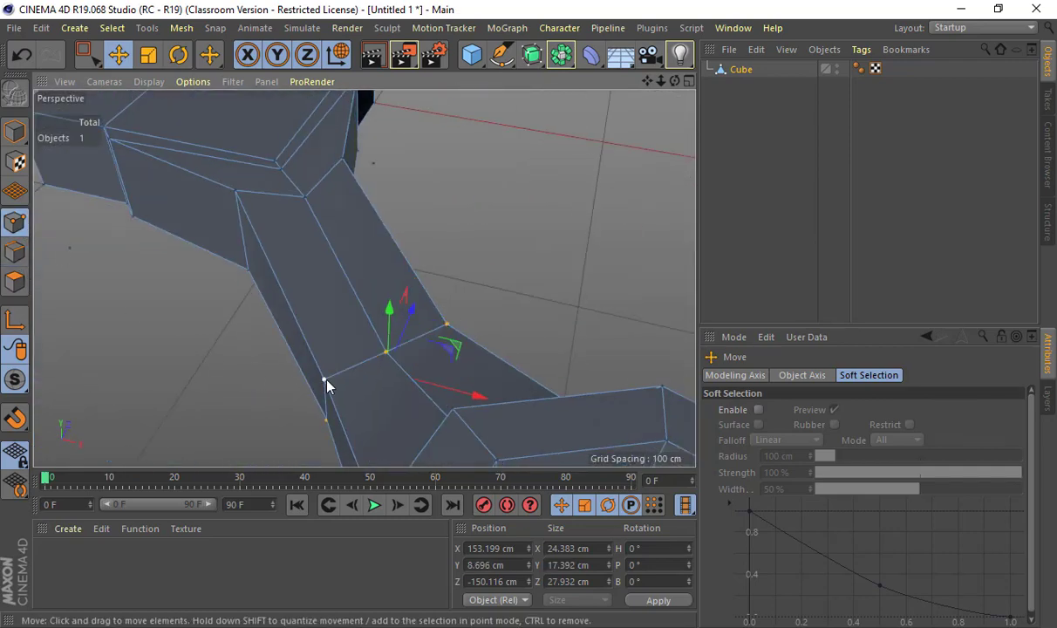
{"action": "left_click", "coordinate": [323, 380]}
{"action": "left_click", "coordinate": [447, 325], "text": "shift"}
{"action": "key", "text": "t"}
{"action": "left_click_drag", "start_coordinate": [518, 305], "coordinate": [447, 343]}
{"action": "middle_click_drag", "start_coordinate": [446, 337], "coordinate": [416, 313], "text": "alt"}
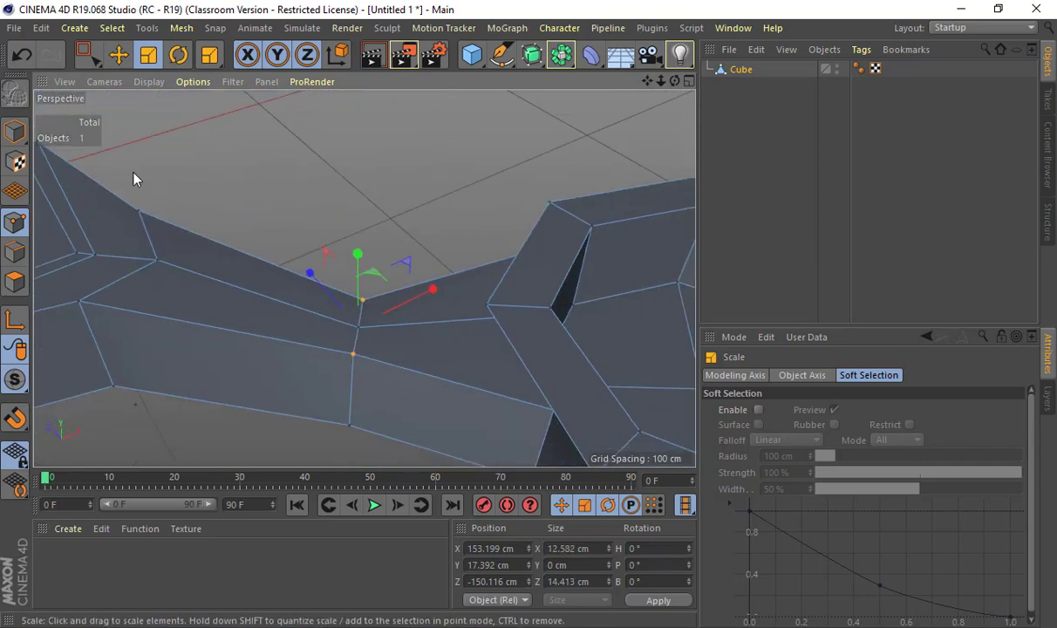
With the whole Cube active, examine the body's inner borders along the X and Z axes in the top view.
{"action": "left_click", "coordinate": [15, 131]}
{"action": "scroll", "coordinate": [340, 220], "scroll_direction": "down", "scroll_amount": 5}
{"action": "left_click_drag", "start_coordinate": [310, 225], "coordinate": [410, 273], "text": "alt"}
{"action": "middle_click", "coordinate": [410, 272]}
{"action": "middle_click", "coordinate": [493, 184]}
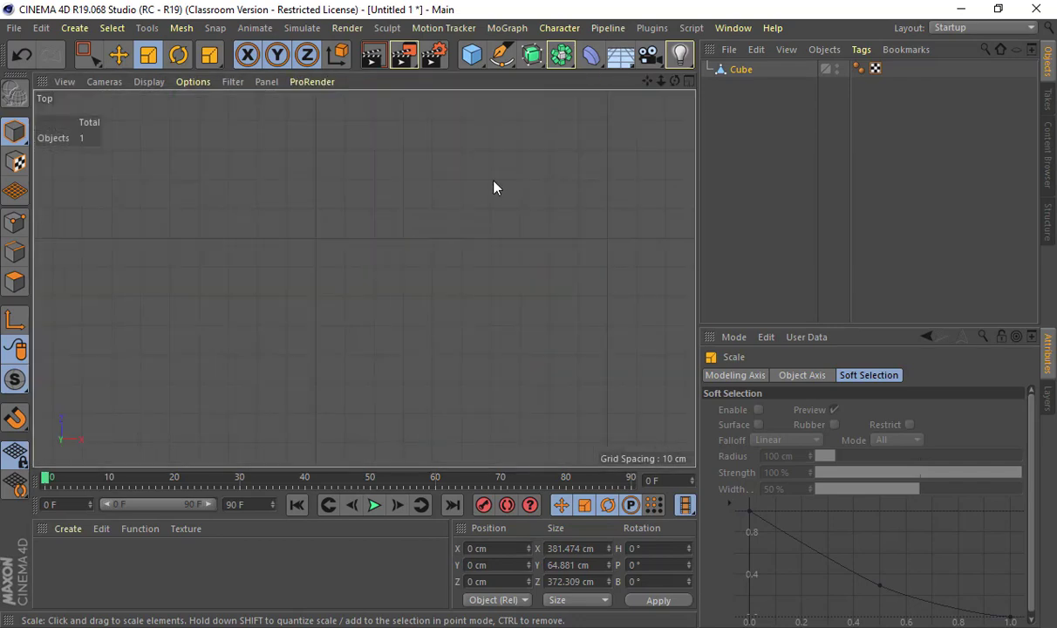
{"action": "scroll", "coordinate": [364, 278], "scroll_direction": "up", "scroll_amount": 5}
{"action": "scroll", "coordinate": [522, 245], "scroll_direction": "up", "scroll_amount": 3}
{"action": "scroll", "coordinate": [461, 237], "scroll_direction": "down", "scroll_amount": 1}
{"action": "middle_click_drag", "start_coordinate": [440, 198], "coordinate": [434, 361], "text": "alt"}
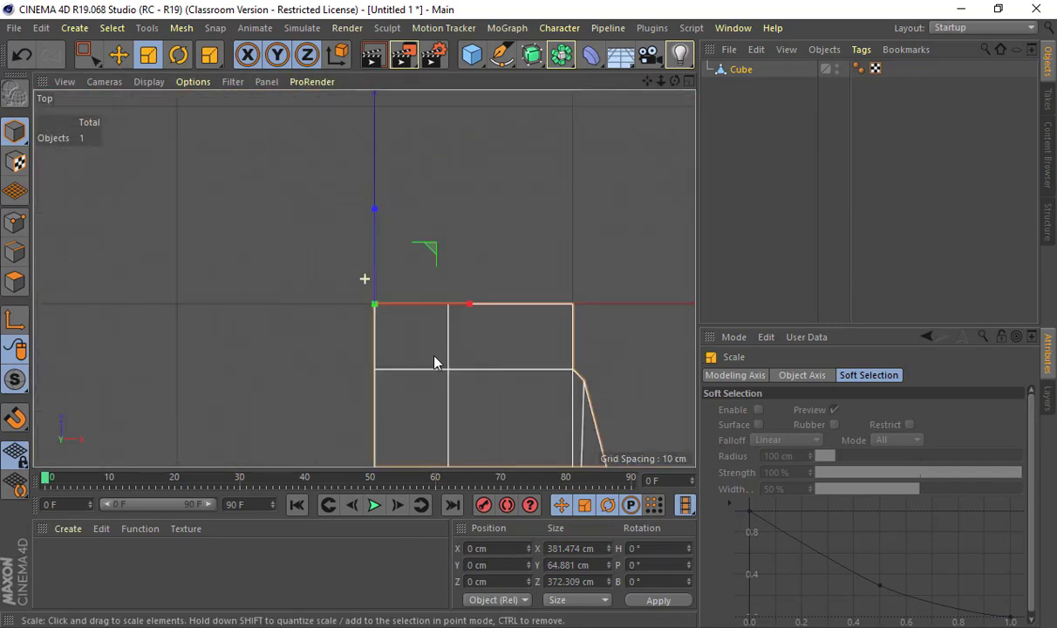
{"action": "scroll", "coordinate": [444, 355], "scroll_direction": "up", "scroll_amount": 6}
{"action": "middle_click_drag", "start_coordinate": [266, 279], "coordinate": [195, 327], "text": "alt"}
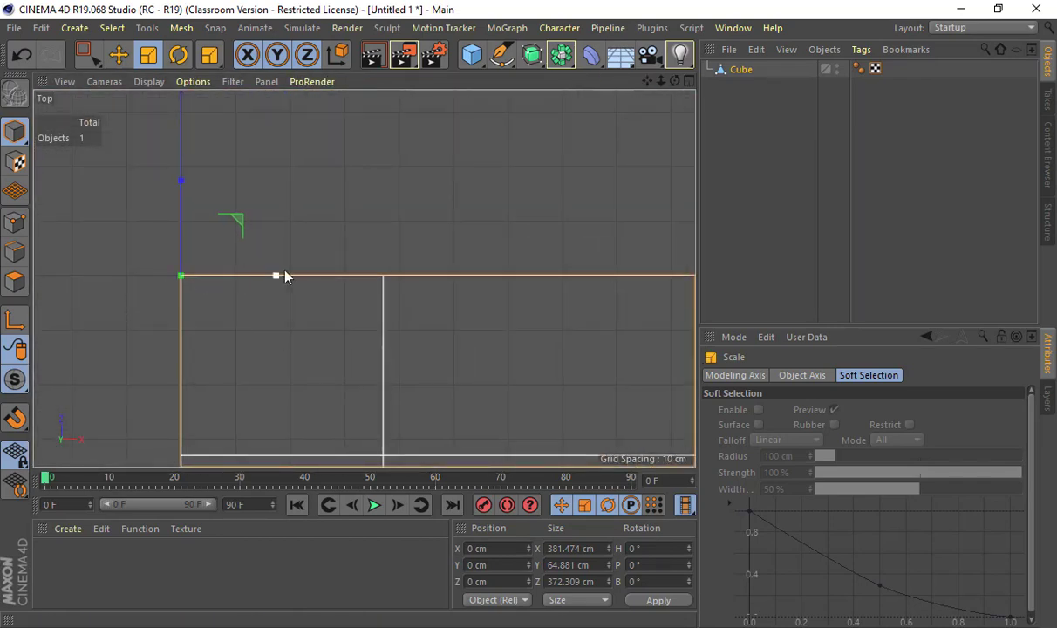
{"action": "middle_click_drag", "start_coordinate": [655, 278], "coordinate": [474, 283], "text": "alt"}
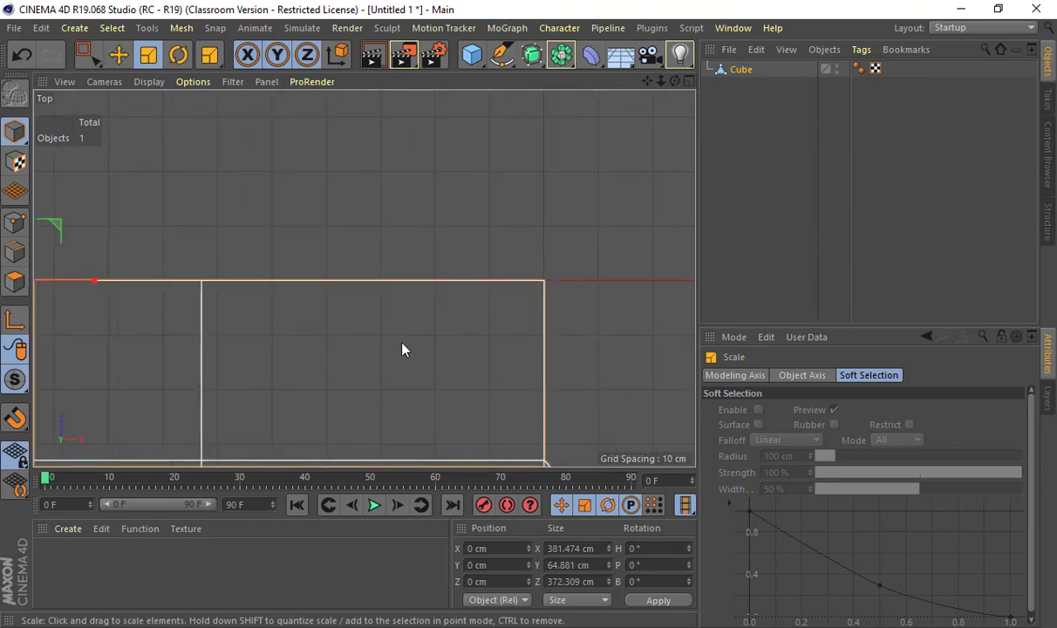
{"action": "middle_click_drag", "start_coordinate": [402, 342], "coordinate": [595, 322], "text": "alt"}
{"action": "middle_click_drag", "start_coordinate": [202, 355], "coordinate": [255, 107], "text": "alt"}
{"action": "middle_click_drag", "start_coordinate": [243, 431], "coordinate": [256, 161], "text": "alt"}
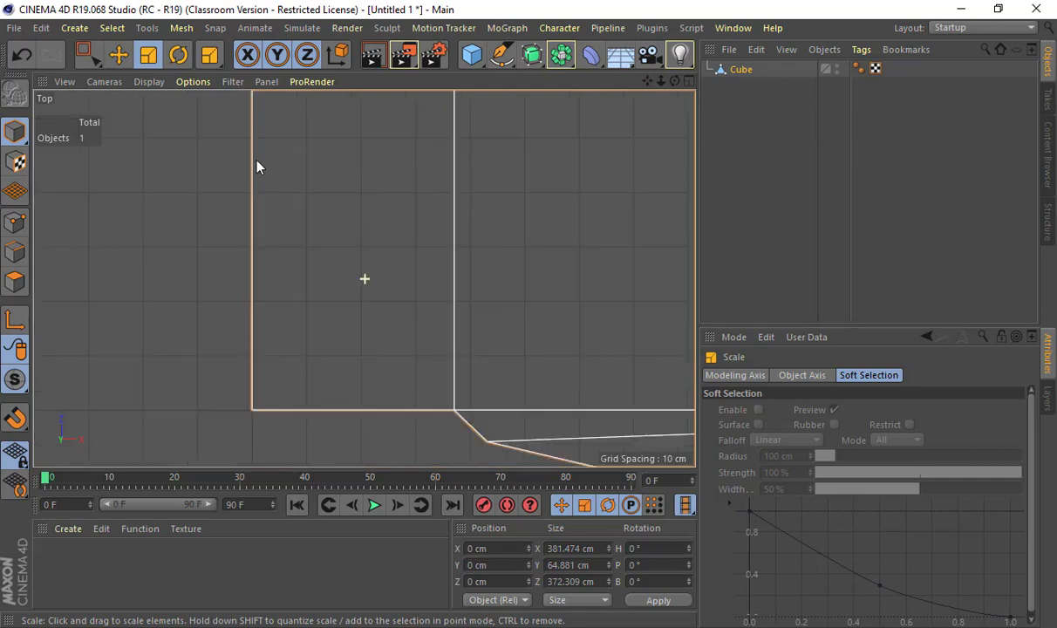
{"action": "left_click_drag", "start_coordinate": [257, 167], "coordinate": [257, 304], "text": "alt"}
Examine the quarter model's profile in the right and front views and its overall shape in perspective.
{"action": "middle_click", "coordinate": [312, 245]}
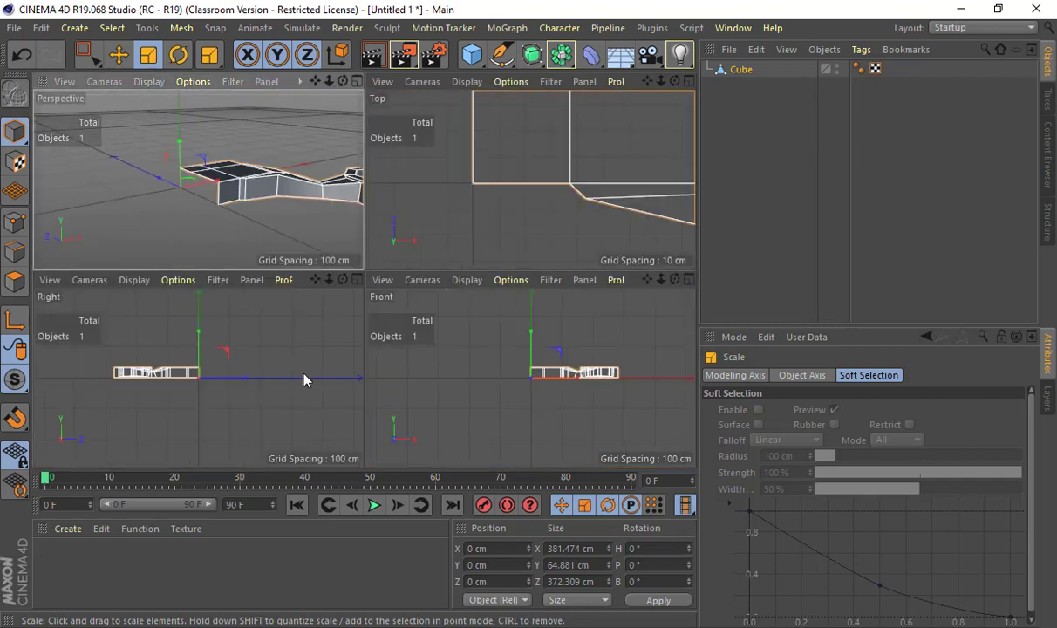
{"action": "middle_click", "coordinate": [266, 377]}
{"action": "scroll", "coordinate": [226, 358], "scroll_direction": "up", "scroll_amount": 5}
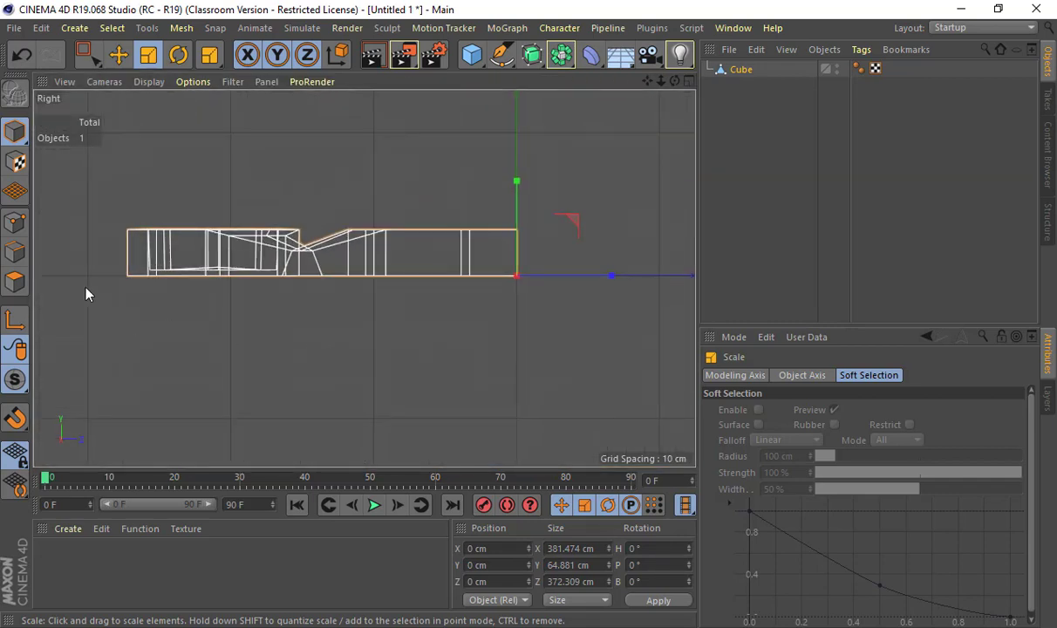
{"action": "middle_click", "coordinate": [533, 322]}
{"action": "middle_click", "coordinate": [533, 323]}
{"action": "scroll", "coordinate": [450, 332], "scroll_direction": "up", "scroll_amount": 3}
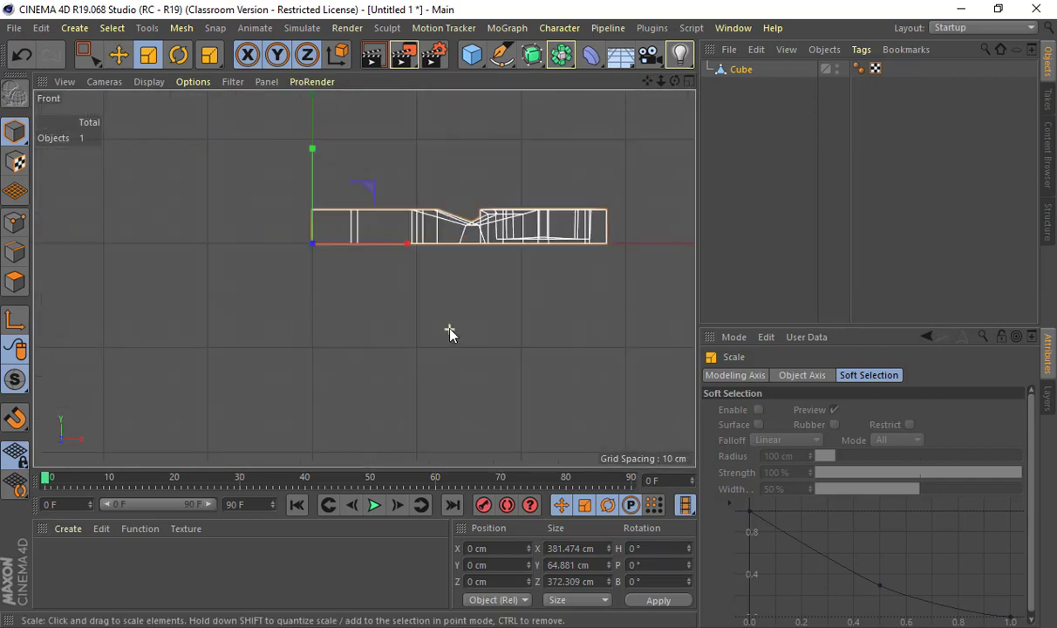
{"action": "scroll", "coordinate": [450, 310], "scroll_direction": "up", "scroll_amount": 3}
{"action": "middle_click_drag", "start_coordinate": [333, 268], "coordinate": [285, 333], "text": "alt"}
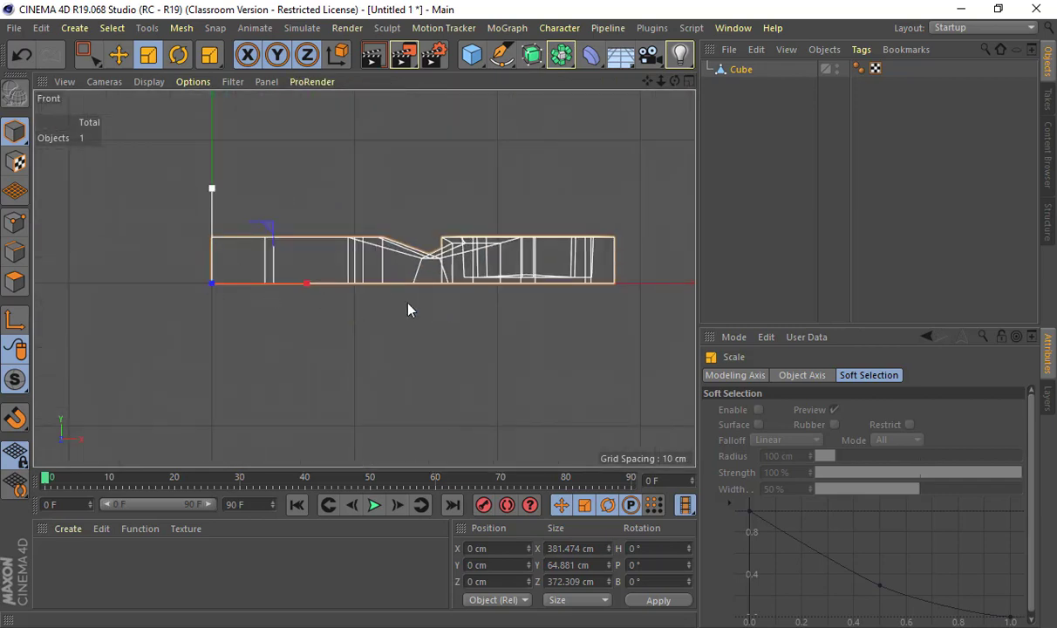
{"action": "middle_click", "coordinate": [554, 314]}
{"action": "middle_click", "coordinate": [271, 235]}
{"action": "left_click_drag", "start_coordinate": [390, 278], "coordinate": [362, 364], "text": "alt"}
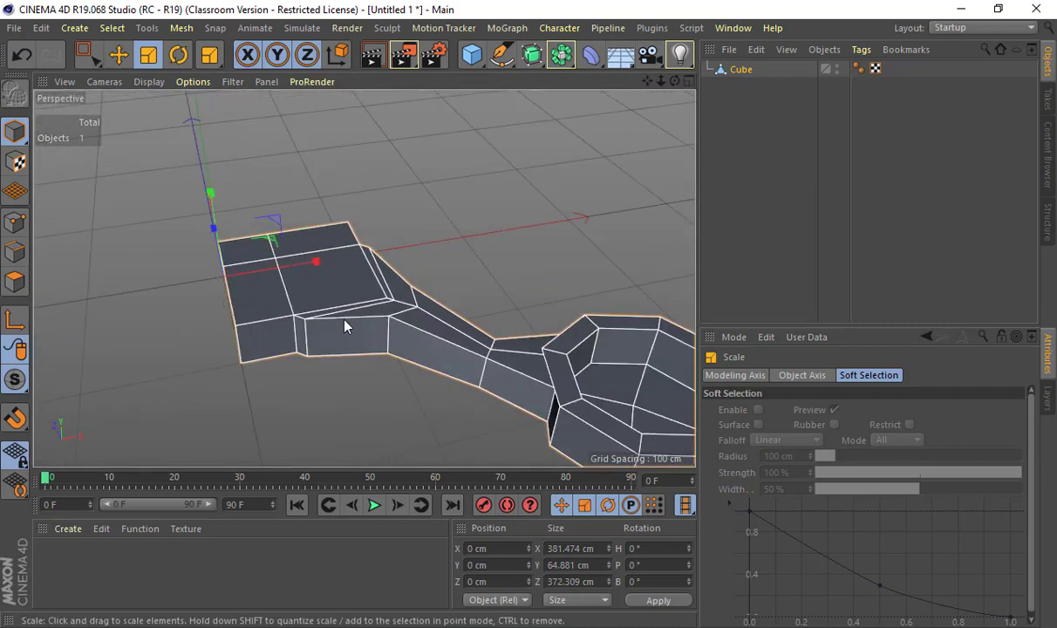
In the top view, move the body's outer top corner point on the X axis diagonally inward to about X 83.6, Z -17.2 cm.
{"action": "middle_click", "coordinate": [344, 327]}
{"action": "middle_click", "coordinate": [472, 166]}
{"action": "scroll", "coordinate": [321, 310], "scroll_direction": "down", "scroll_amount": 2}
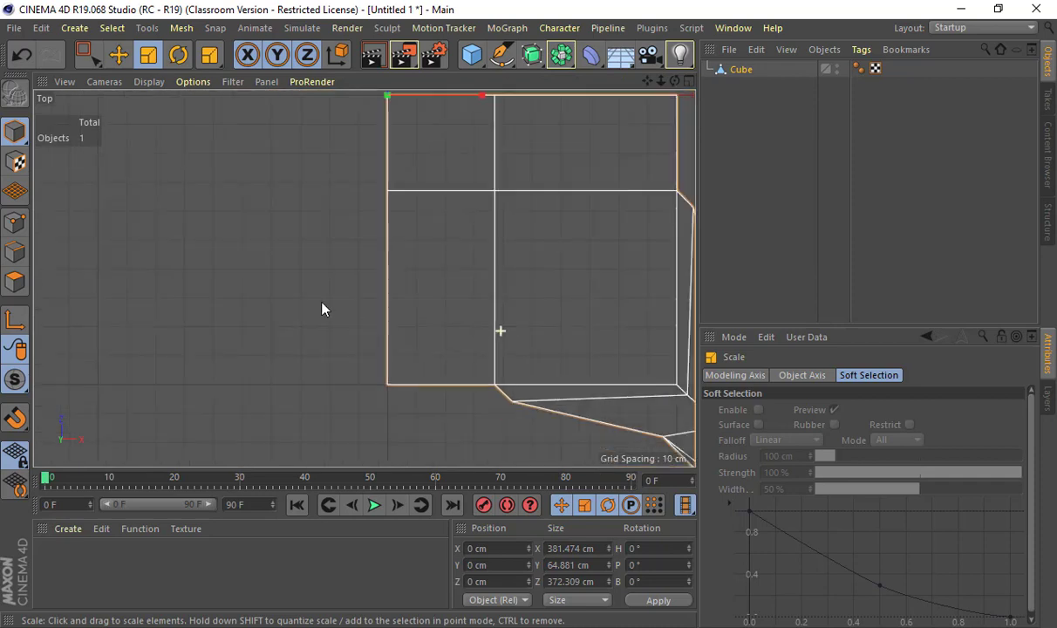
{"action": "right_click_drag", "start_coordinate": [322, 303], "coordinate": [500, 298], "text": "alt"}
{"action": "middle_click_drag", "start_coordinate": [664, 197], "coordinate": [582, 325], "text": "alt"}
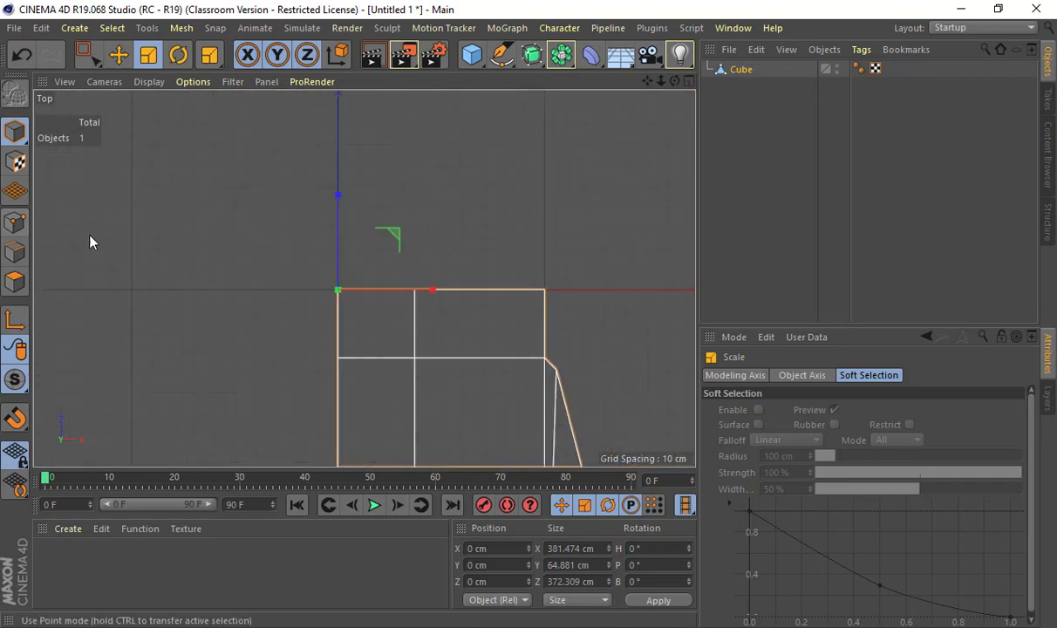
{"action": "left_click", "coordinate": [15, 223]}
{"action": "left_click", "coordinate": [543, 289]}
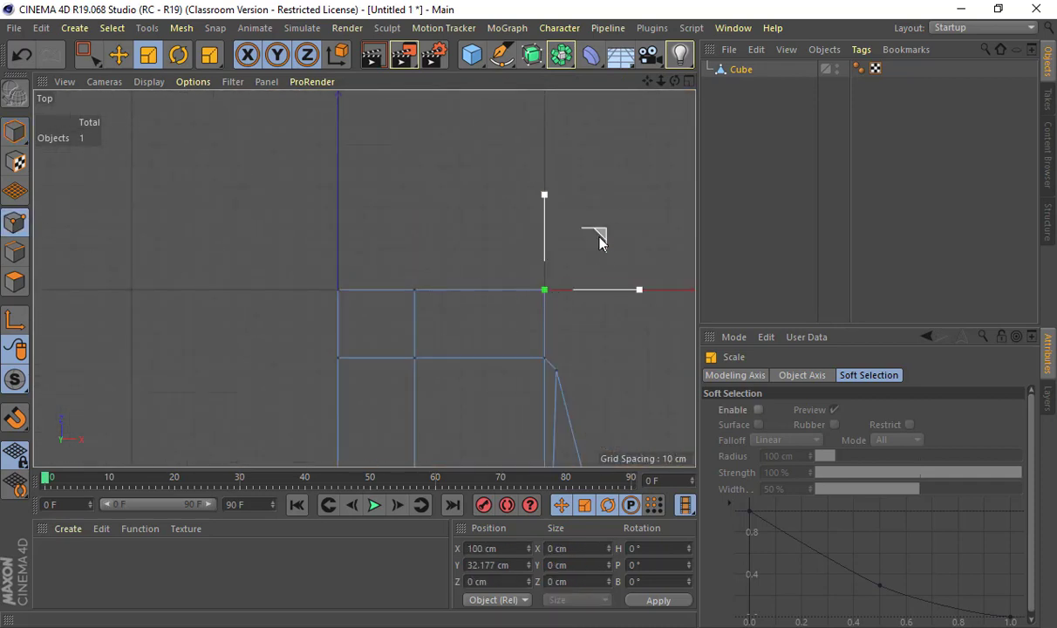
{"action": "key", "text": "w"}
{"action": "left_click_drag", "start_coordinate": [599, 237], "coordinate": [533, 307]}
{"action": "key", "text": "e"}
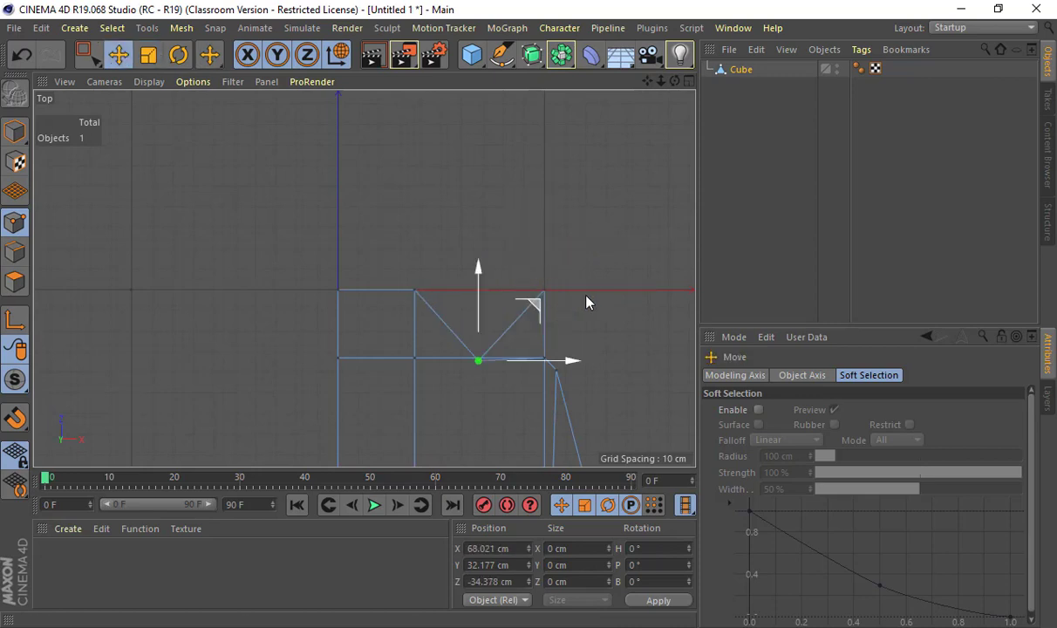
{"action": "scroll", "coordinate": [600, 306], "scroll_direction": "up", "scroll_amount": 2}
{"action": "left_click_drag", "start_coordinate": [487, 340], "coordinate": [542, 277]}
{"action": "left_click", "coordinate": [299, 289]}
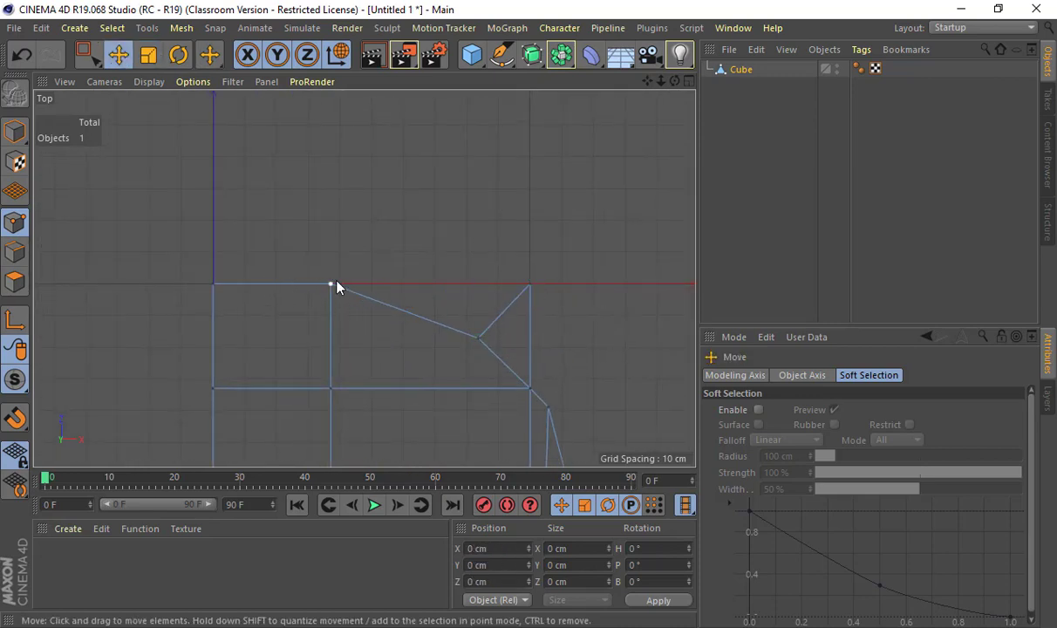
{"action": "left_click", "coordinate": [480, 336]}
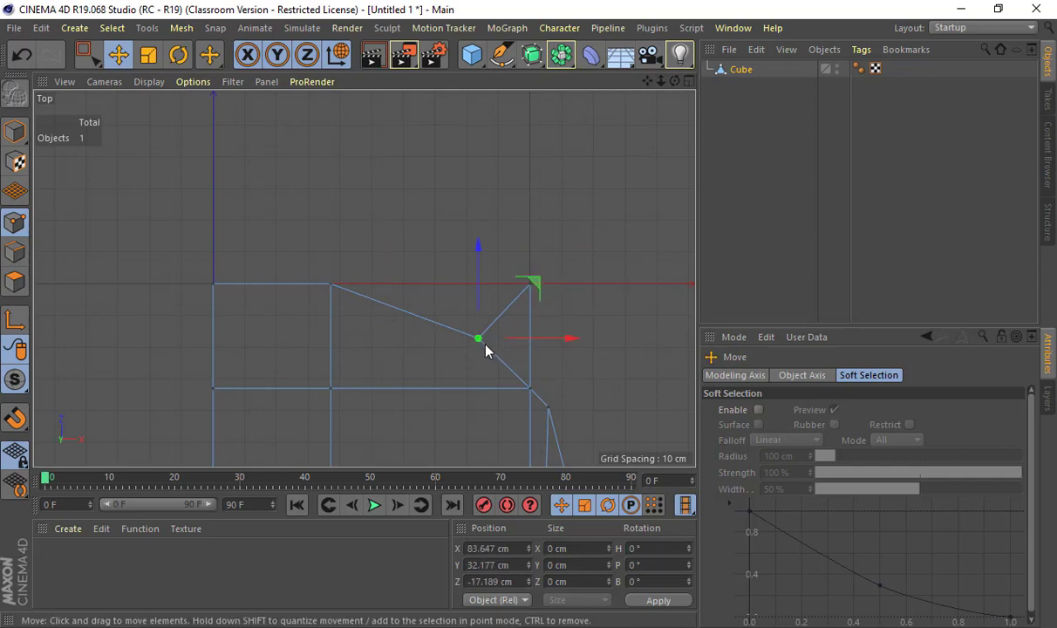
Enable snapping and turn on Workplane, Grid Point and Grid Line snap.
{"action": "left_click", "coordinate": [16, 417]}
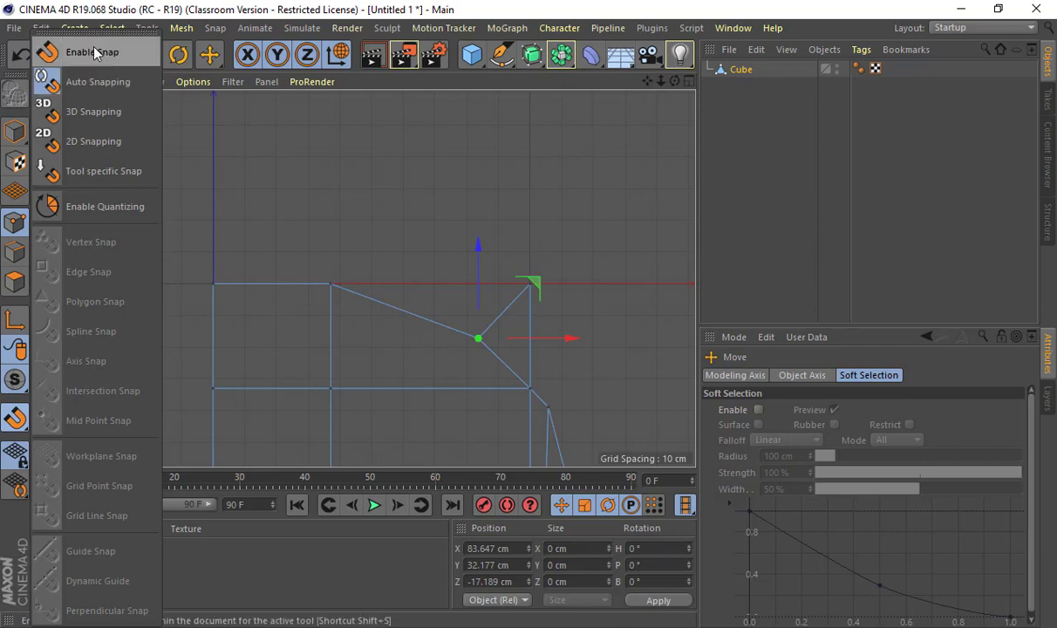
{"action": "left_click", "coordinate": [97, 54]}
{"action": "left_click", "coordinate": [16, 417]}
{"action": "left_click", "coordinate": [102, 457]}
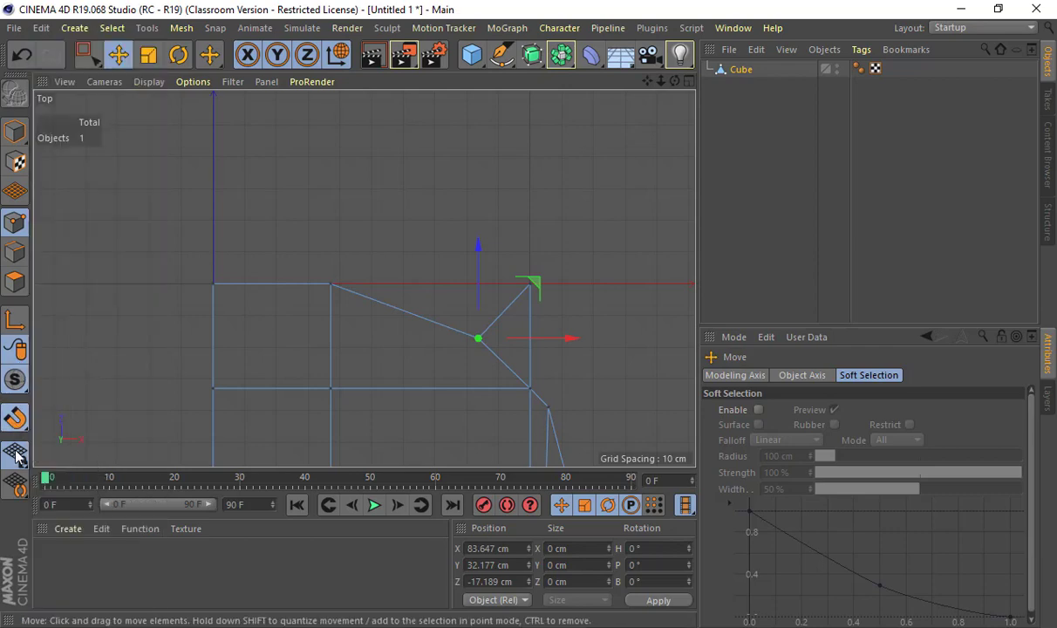
{"action": "left_click", "coordinate": [16, 454]}
{"action": "left_click", "coordinate": [16, 418]}
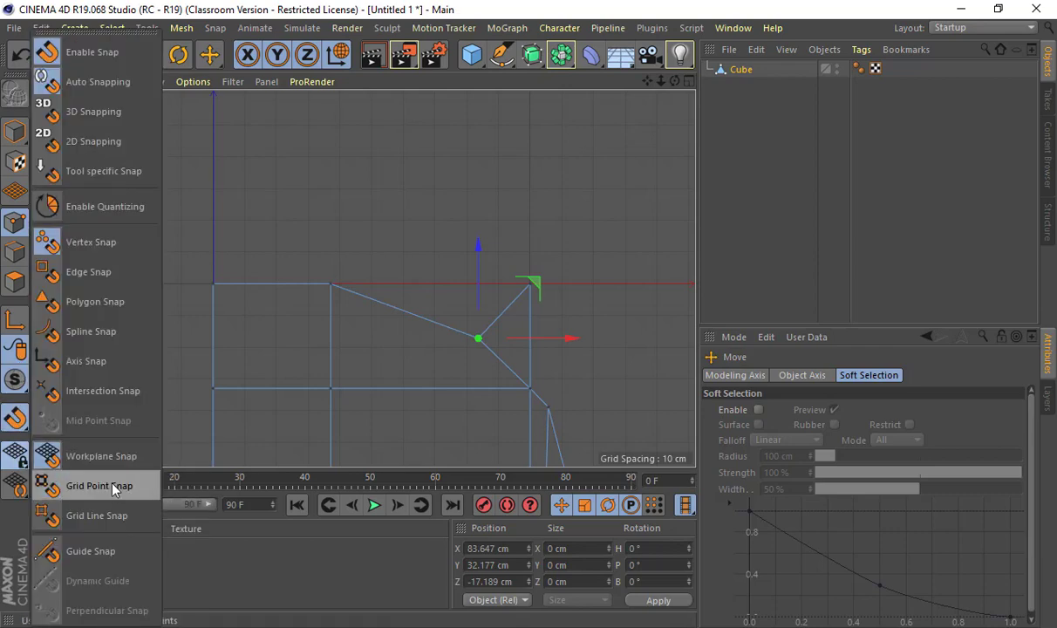
{"action": "left_click", "coordinate": [111, 486]}
{"action": "left_click", "coordinate": [16, 418]}
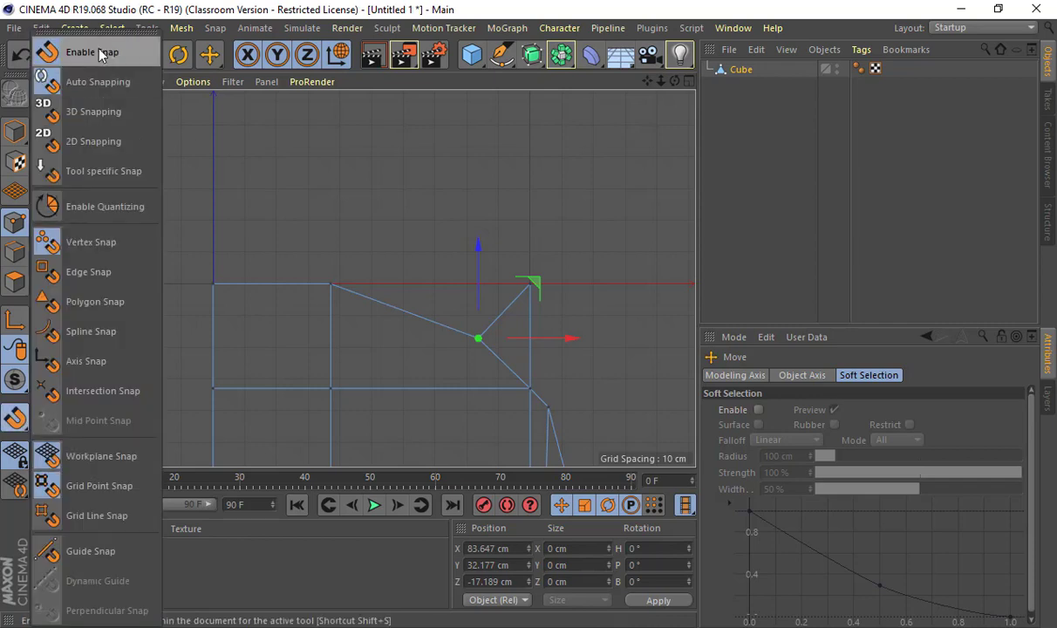
{"action": "left_click", "coordinate": [121, 516]}
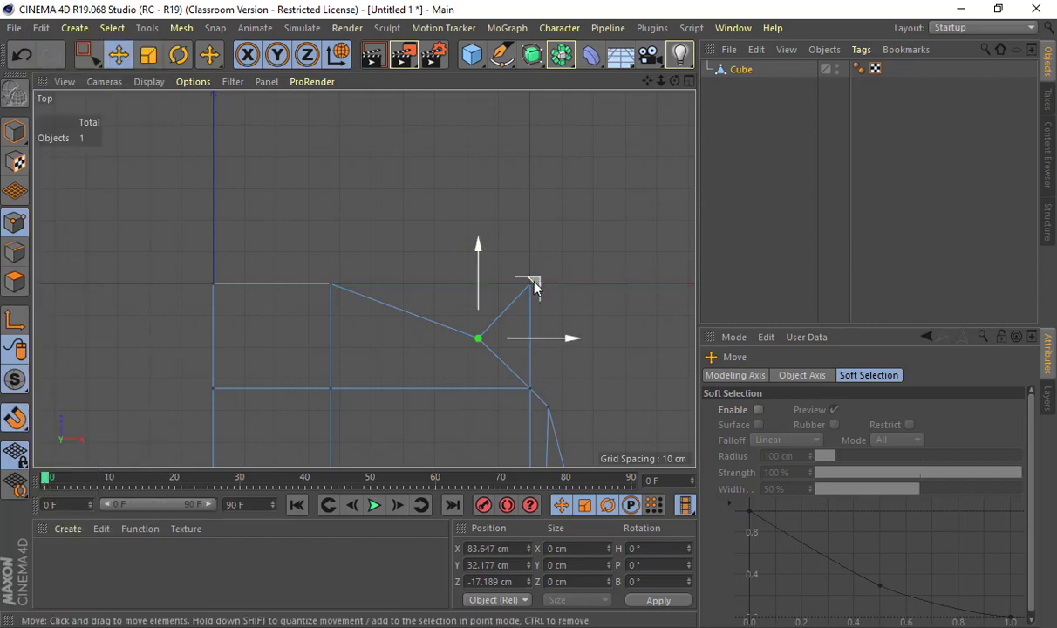
Move the selected corner point onto the grid at X 100 cm, Z 0 cm and return to the perspective view.
{"action": "left_click_drag", "start_coordinate": [534, 287], "coordinate": [584, 237]}
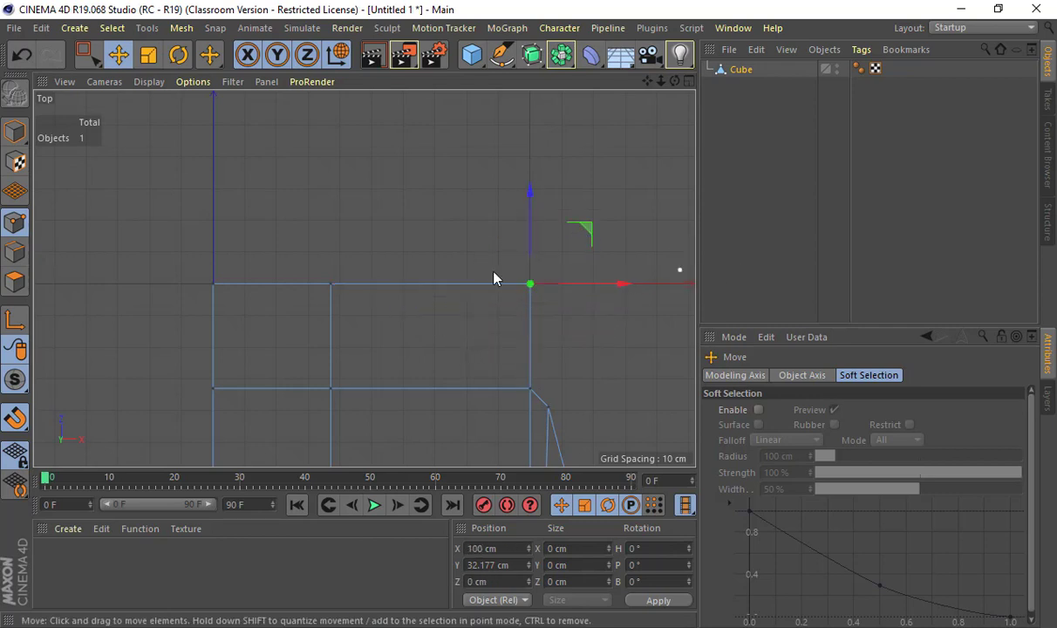
{"action": "middle_click", "coordinate": [490, 274]}
{"action": "middle_click", "coordinate": [244, 194]}
{"action": "scroll", "coordinate": [532, 235], "scroll_direction": "down", "scroll_amount": 3}
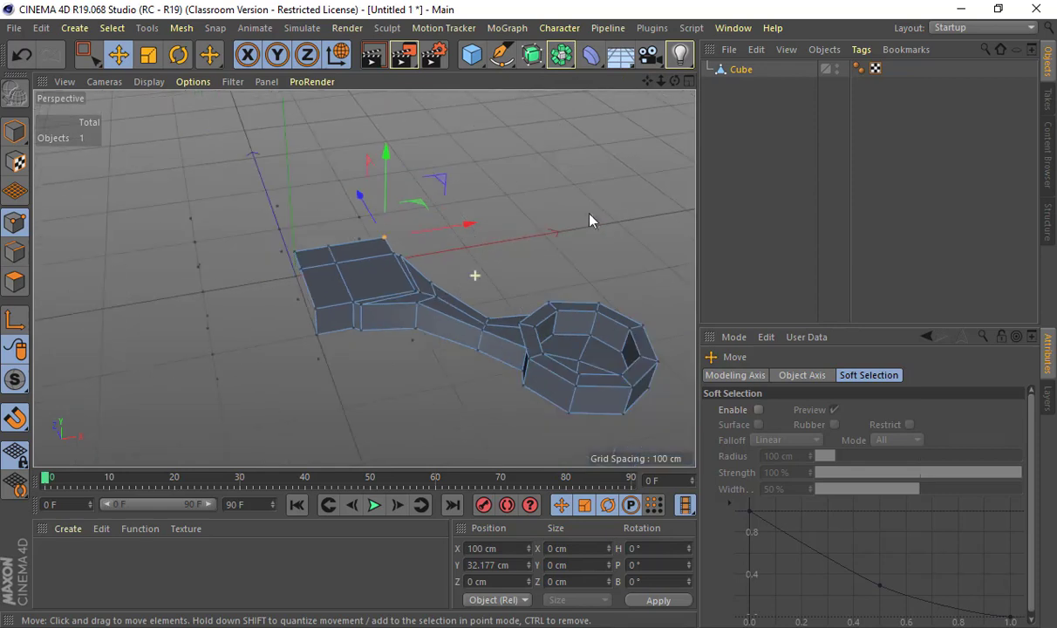
Add a Symmetry object as the parent of the cube mesh and check the mirrored arm from the side.
{"action": "left_click", "coordinate": [741, 70]}
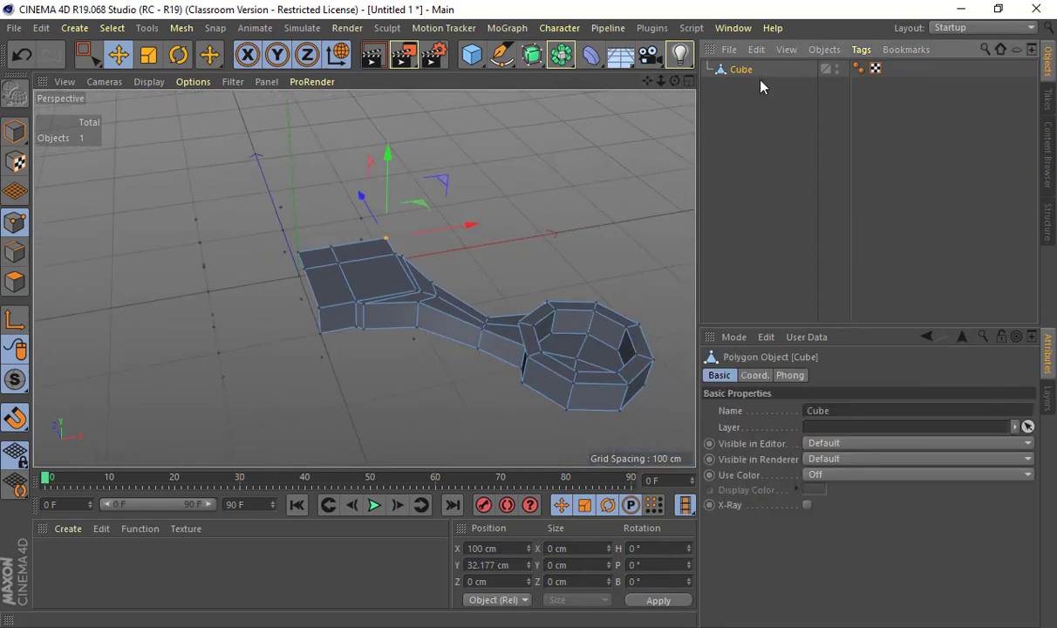
{"action": "left_click", "coordinate": [563, 55]}
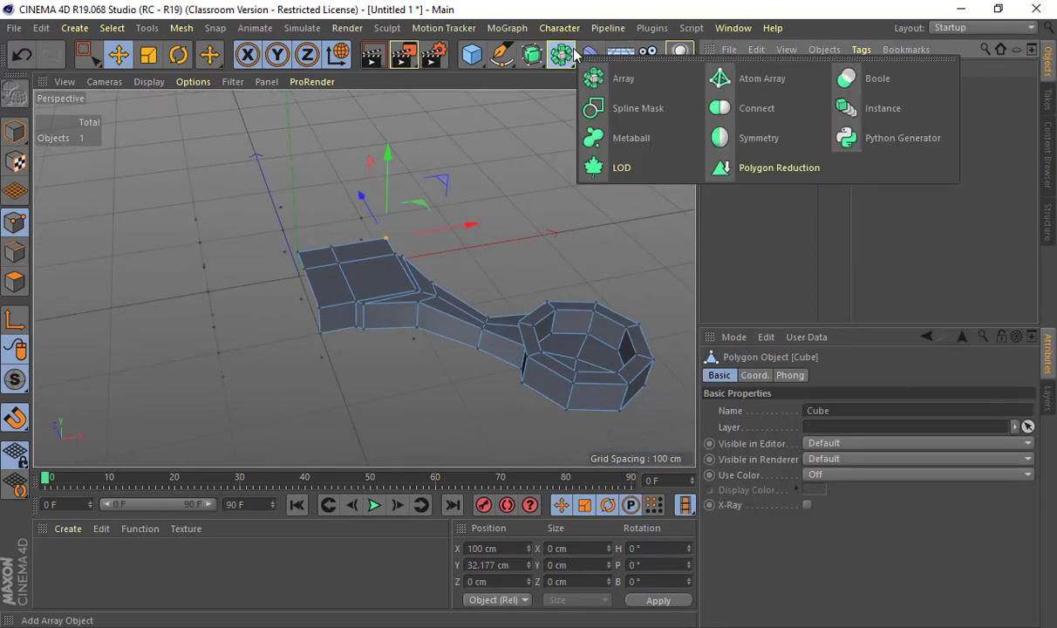
{"action": "left_click", "coordinate": [758, 138]}
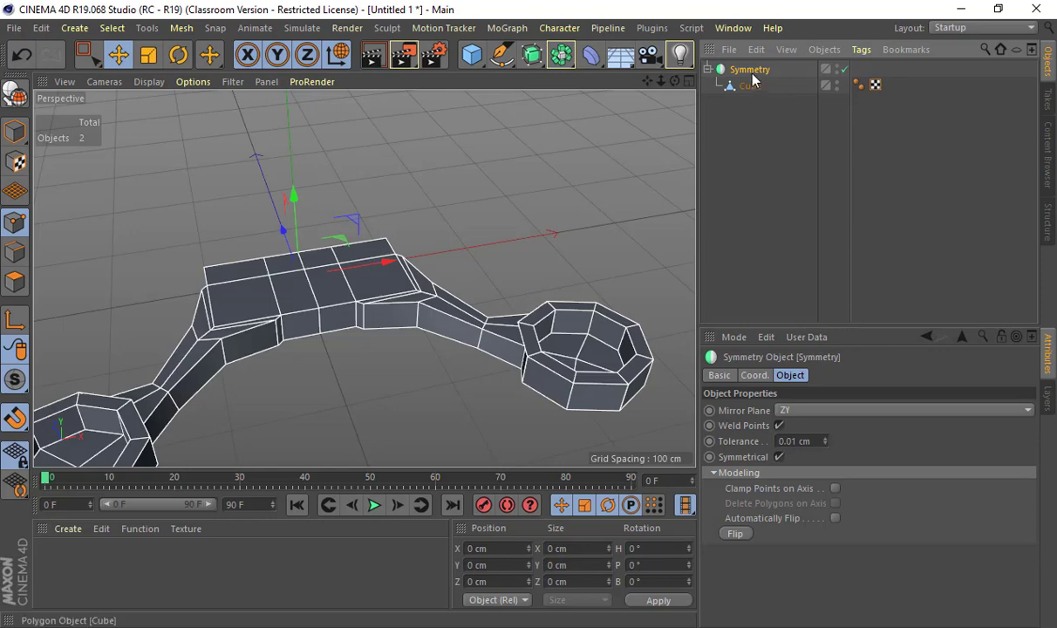
{"action": "left_click_drag", "start_coordinate": [548, 302], "coordinate": [526, 259], "text": "alt"}
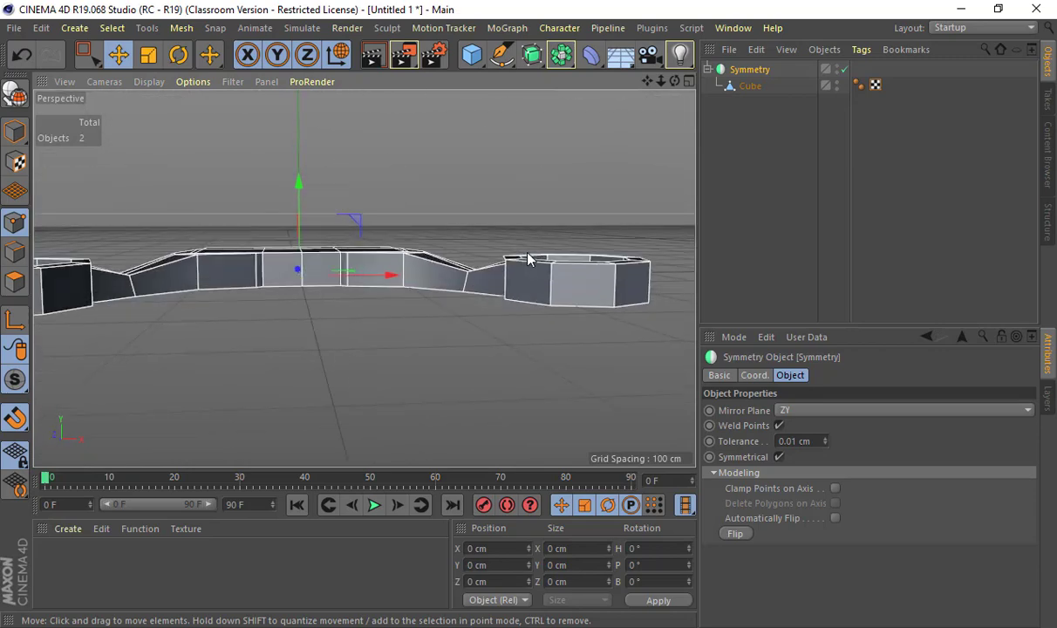
Set the Symmetry object's mirror plane to XZ.
{"action": "left_click", "coordinate": [782, 411]}
{"action": "left_click", "coordinate": [784, 435]}
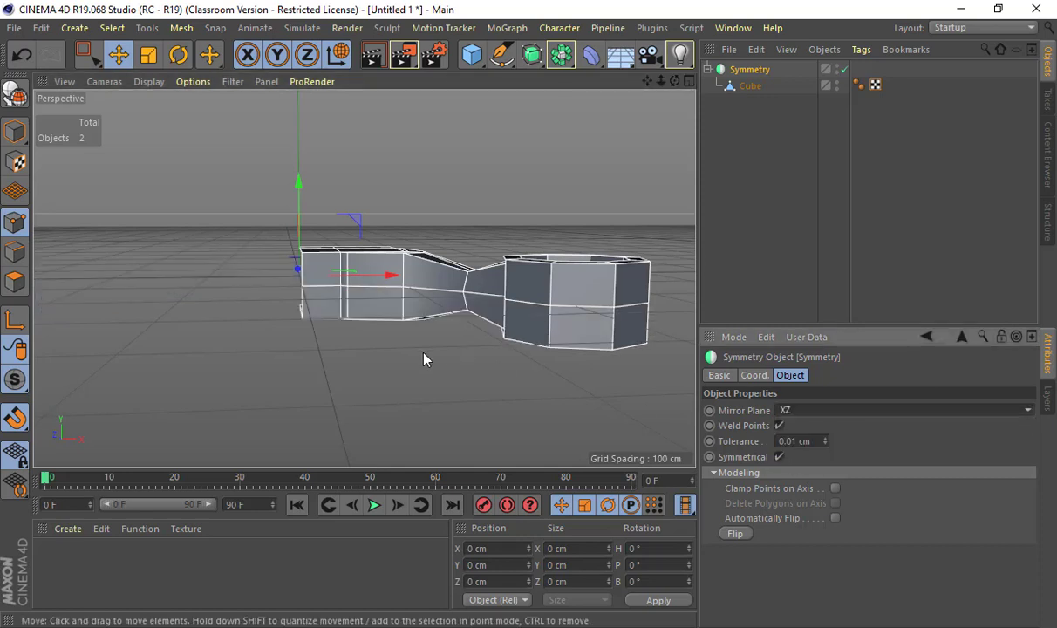
{"action": "left_click_drag", "start_coordinate": [424, 358], "coordinate": [719, 379], "text": "alt"}
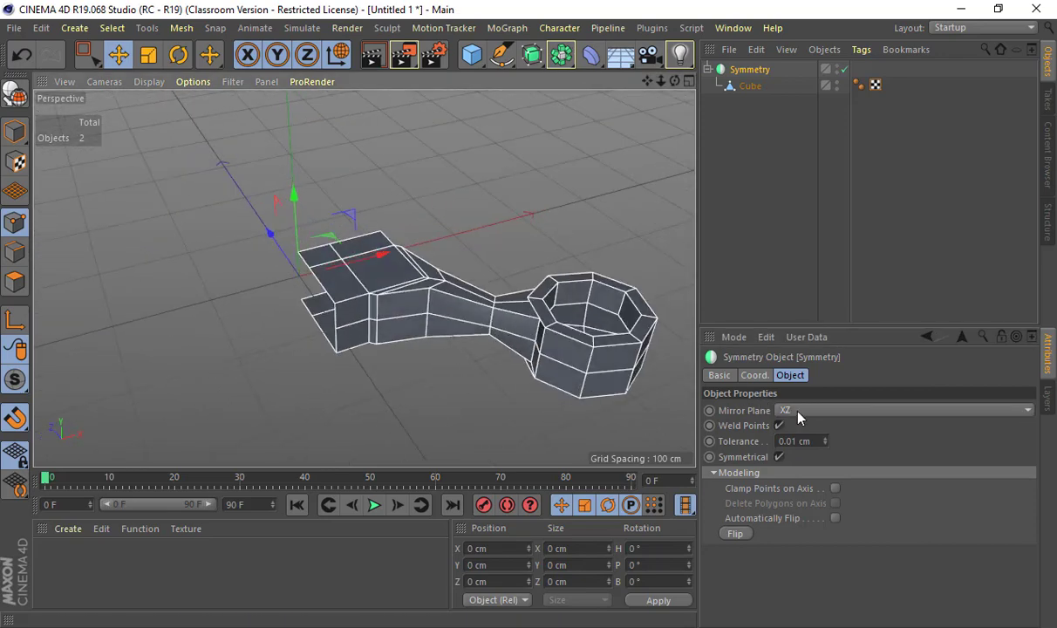
Compare the Symmetry object's mirror planes, ending on XZ, and inspect the mirrored mesh around its open end.
{"action": "left_click", "coordinate": [798, 411]}
{"action": "left_click", "coordinate": [803, 430]}
{"action": "left_click", "coordinate": [797, 411]}
{"action": "left_click", "coordinate": [802, 422]}
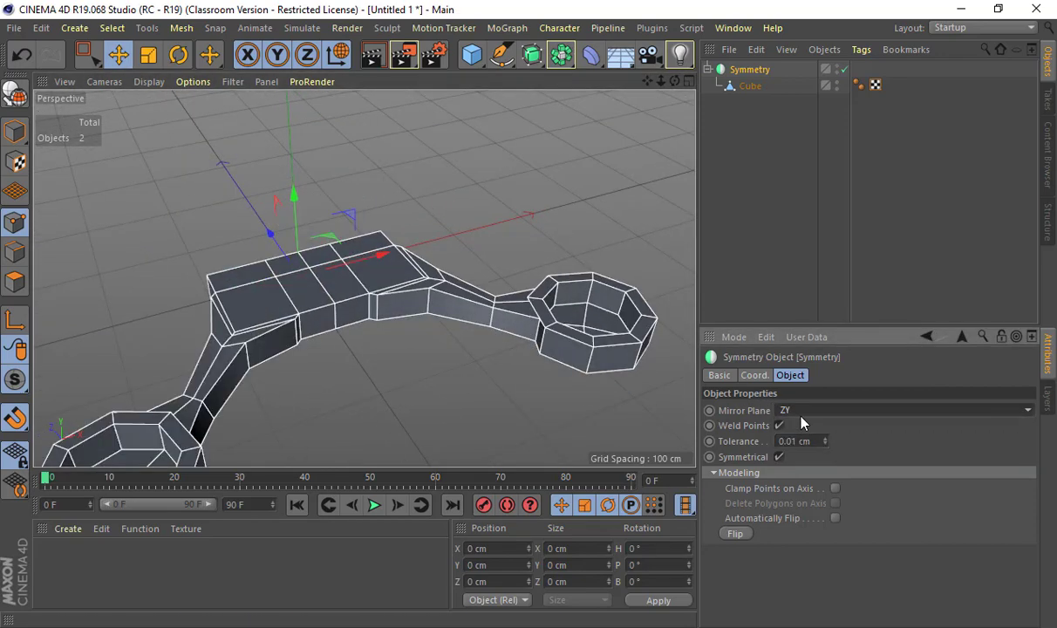
{"action": "left_click", "coordinate": [799, 412]}
{"action": "left_click", "coordinate": [788, 427]}
{"action": "left_click_drag", "start_coordinate": [519, 382], "coordinate": [351, 235], "text": "alt"}
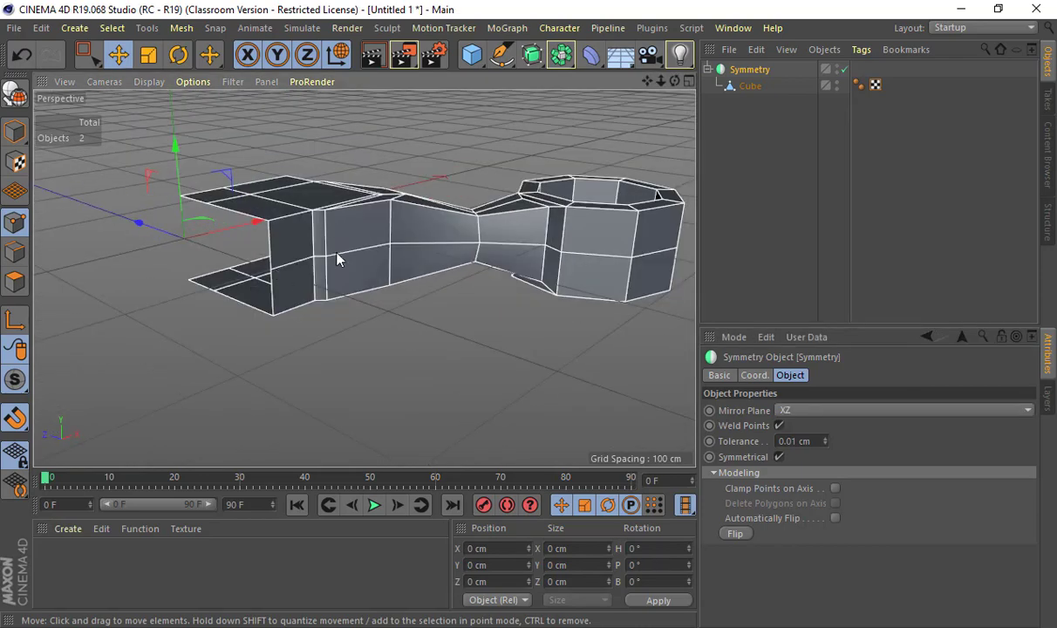
{"action": "left_click_drag", "start_coordinate": [597, 173], "coordinate": [295, 257], "text": "alt"}
{"action": "left_click_drag", "start_coordinate": [106, 338], "coordinate": [486, 336], "text": "alt"}
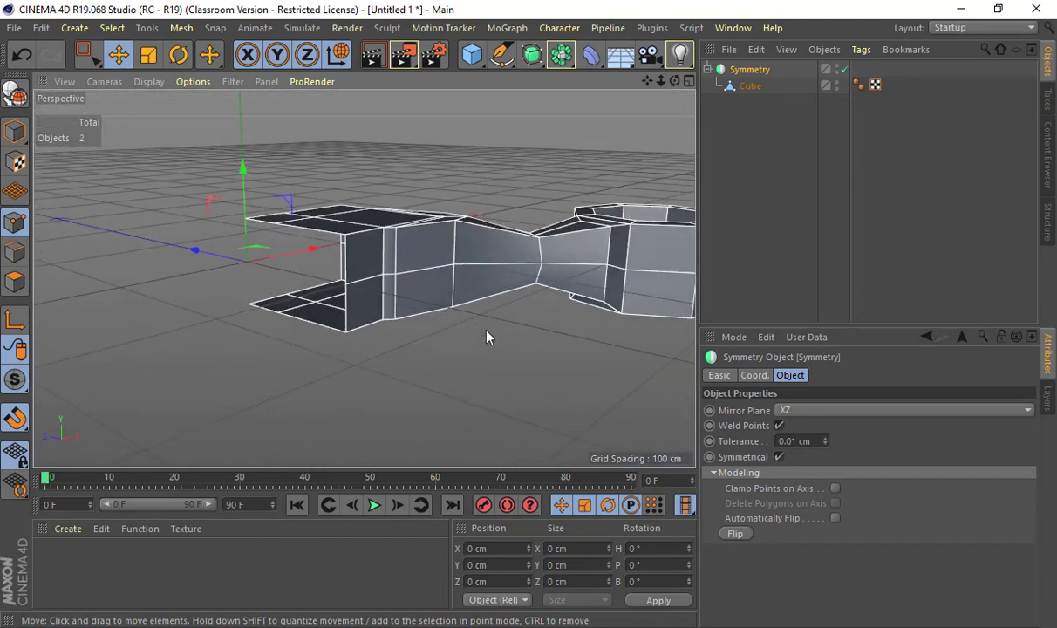
Take the cube out of the Symmetry object and delete the Symmetry object.
{"action": "left_click", "coordinate": [757, 85]}
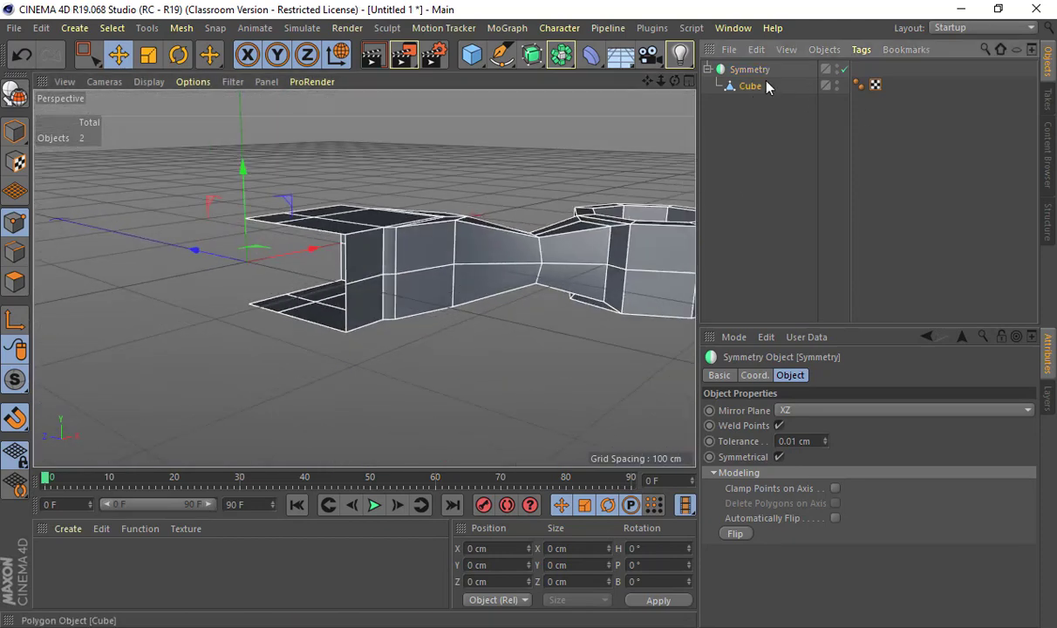
{"action": "left_click", "coordinate": [761, 71]}
{"action": "key", "text": "c"}
{"action": "left_click", "coordinate": [721, 69]}
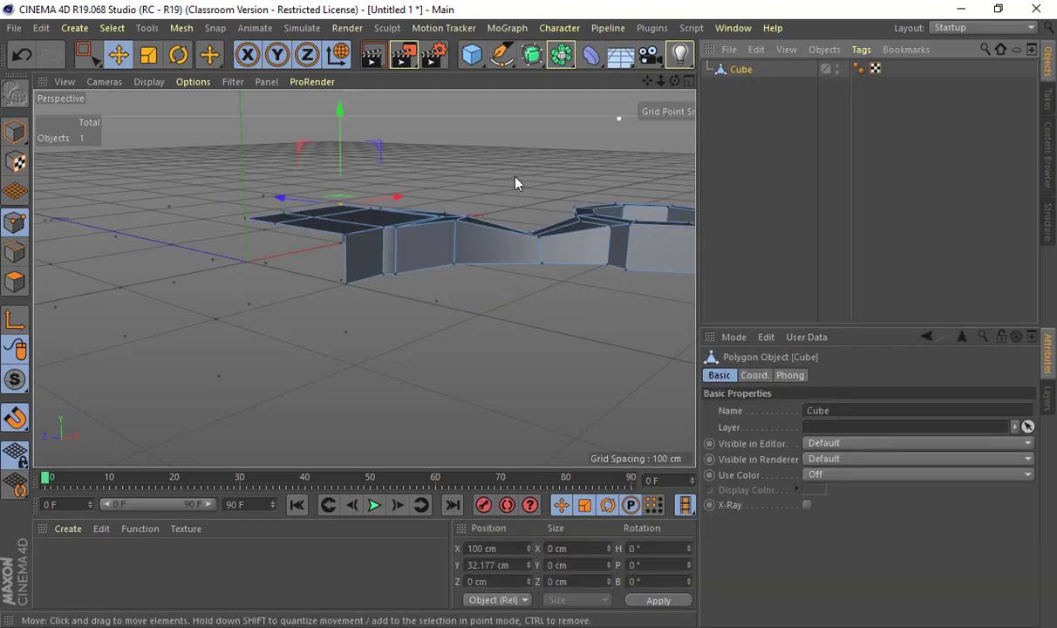
Switch to model mode with axis editing enabled and lower the cube's axis to about Y -108.5 cm.
{"action": "left_click", "coordinate": [17, 133]}
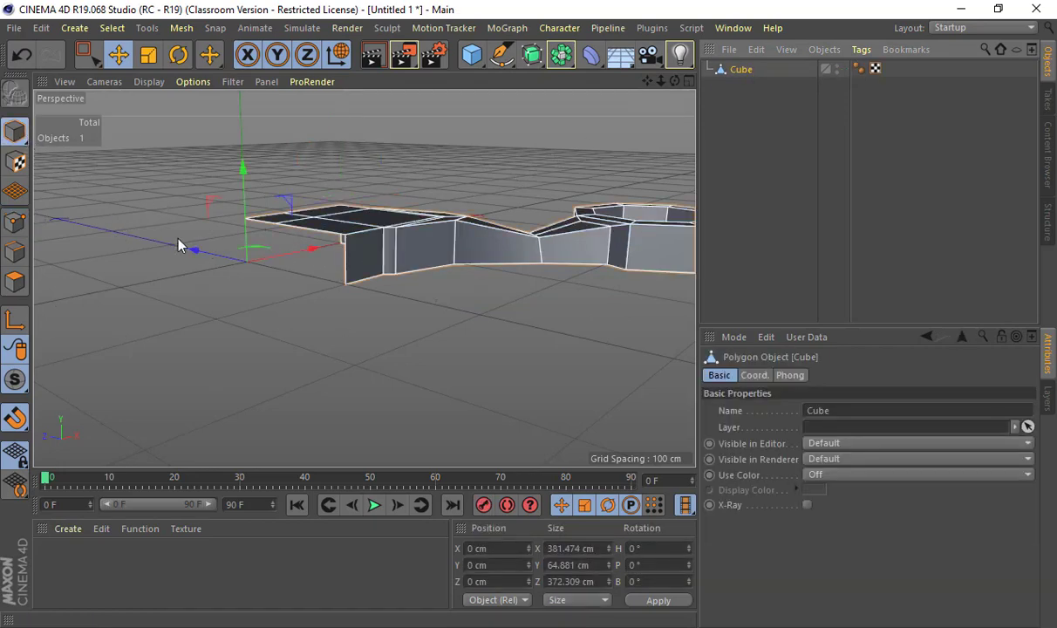
{"action": "left_click_drag", "start_coordinate": [182, 239], "coordinate": [260, 274], "text": "alt"}
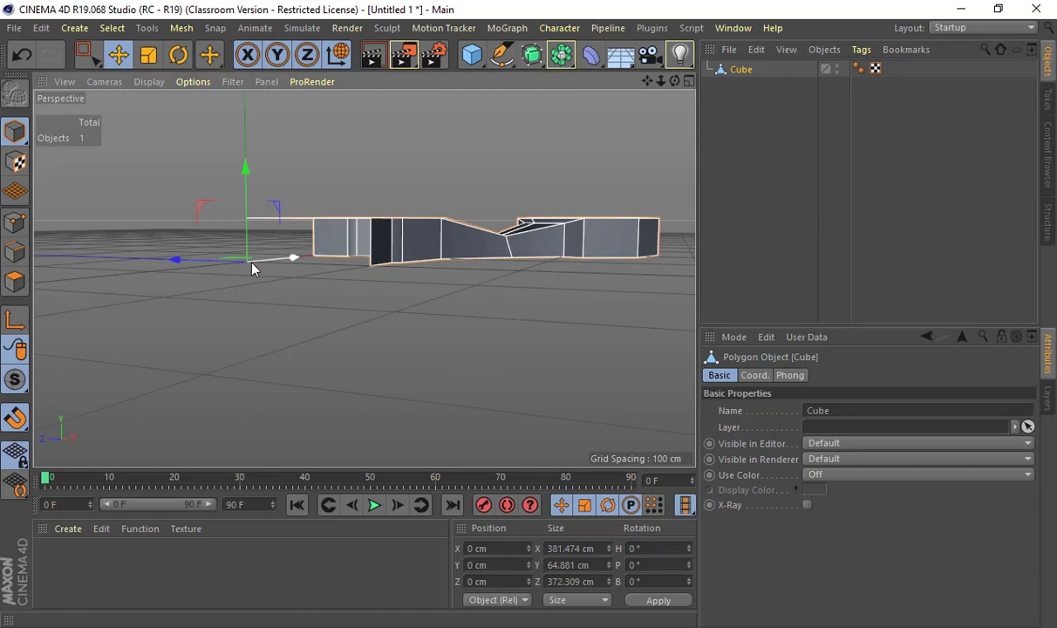
{"action": "left_click_drag", "start_coordinate": [248, 193], "coordinate": [240, 314]}
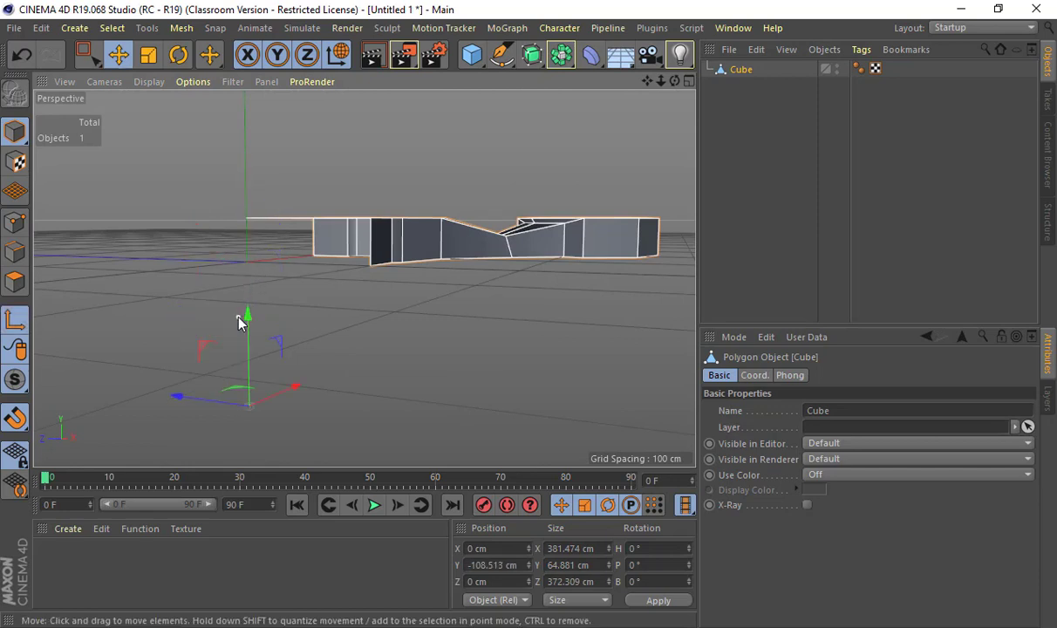
Create a separate Symmetry object and place the cube under it.
{"action": "left_click_drag", "start_coordinate": [552, 67], "coordinate": [725, 123]}
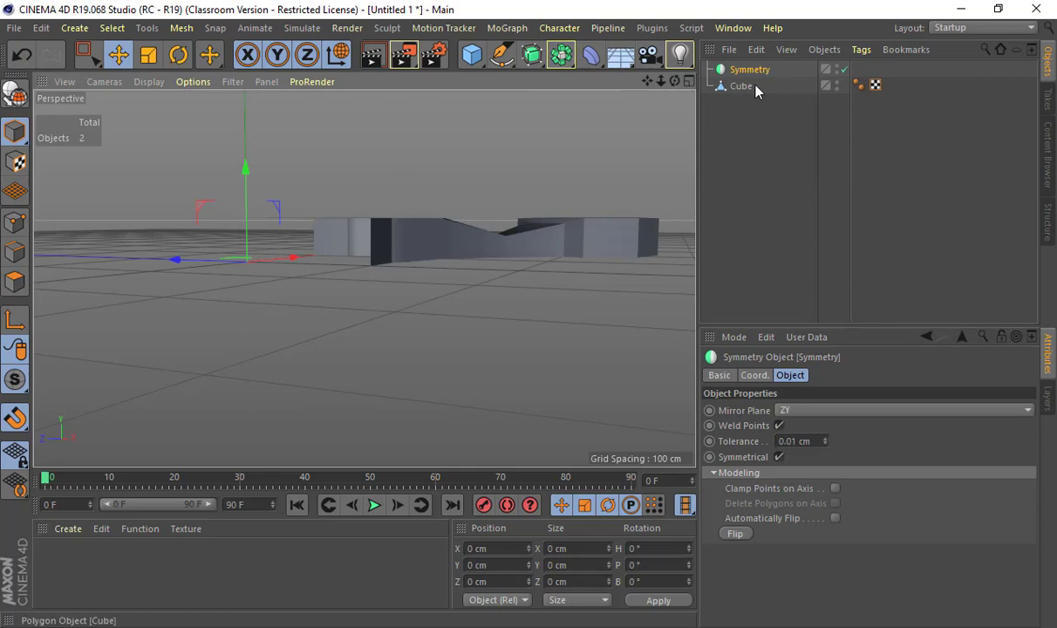
{"action": "left_click_drag", "start_coordinate": [754, 85], "coordinate": [757, 72]}
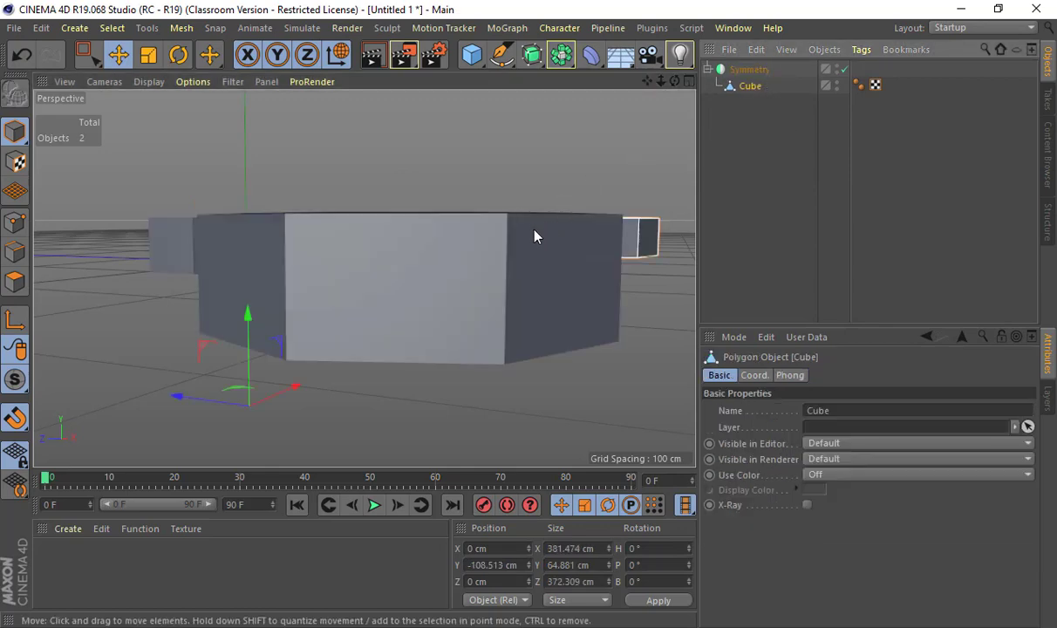
{"action": "left_click_drag", "start_coordinate": [535, 231], "coordinate": [597, 237], "text": "alt"}
Change the Symmetry object's mirror plane to XZ and inspect the mirrored halves.
{"action": "left_click", "coordinate": [750, 70]}
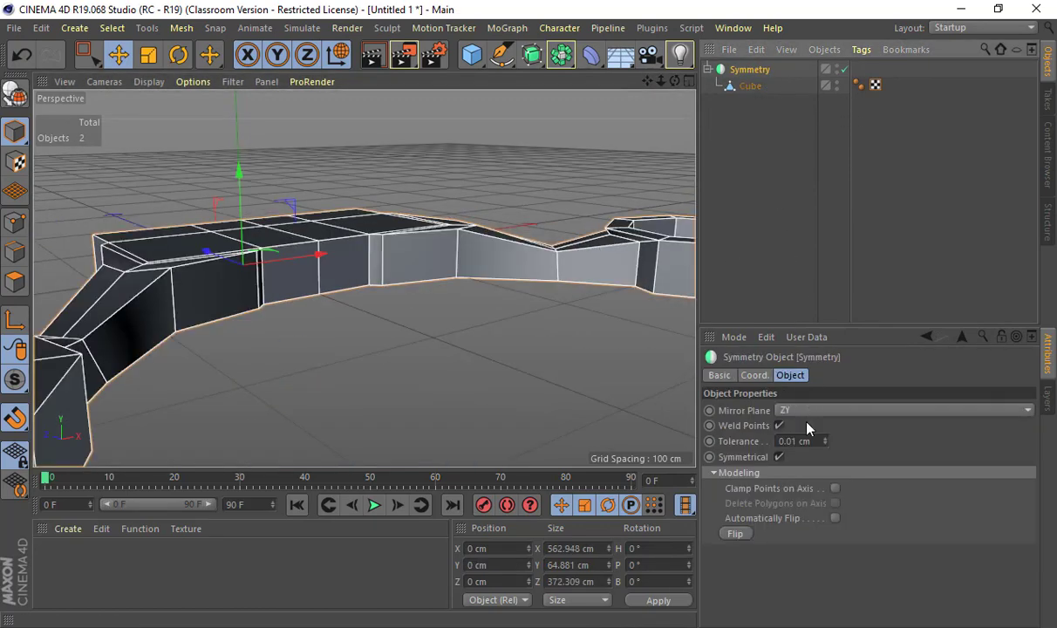
{"action": "left_click", "coordinate": [806, 410]}
{"action": "left_click", "coordinate": [769, 427]}
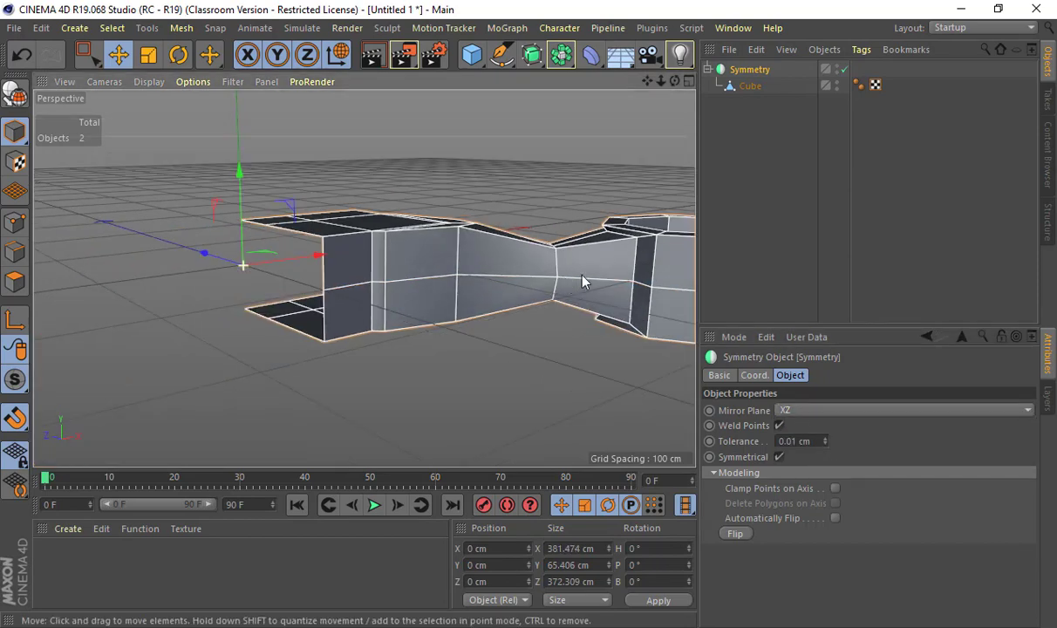
{"action": "left_click_drag", "start_coordinate": [582, 281], "coordinate": [412, 296], "text": "alt"}
{"action": "left_click_drag", "start_coordinate": [354, 311], "coordinate": [632, 154], "text": "alt"}
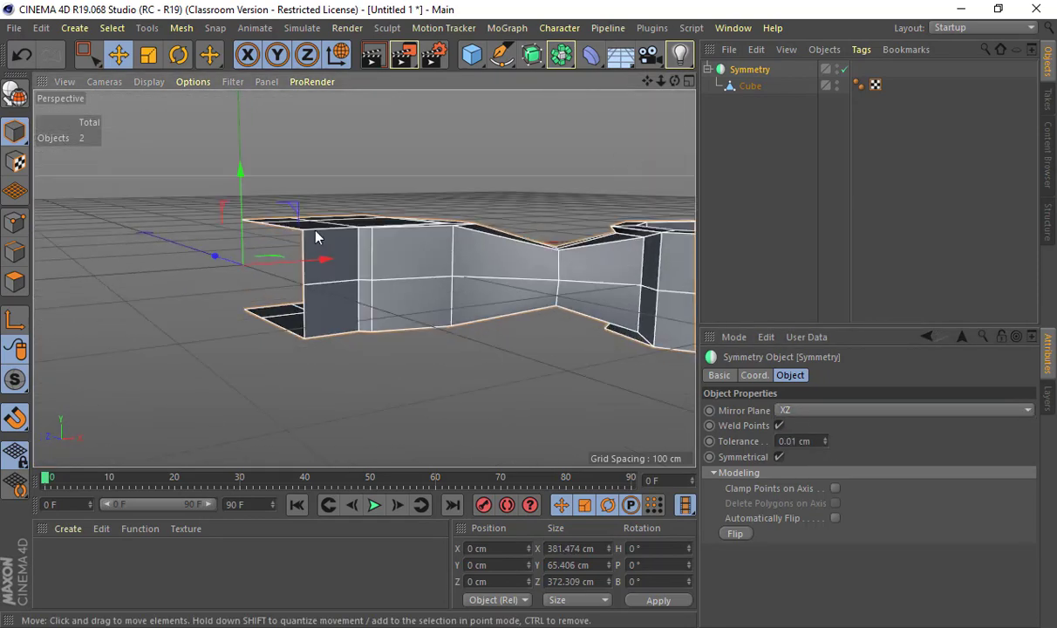
Pull the cube back out of the Symmetry object and delete the empty Symmetry object.
{"action": "left_click", "coordinate": [747, 85]}
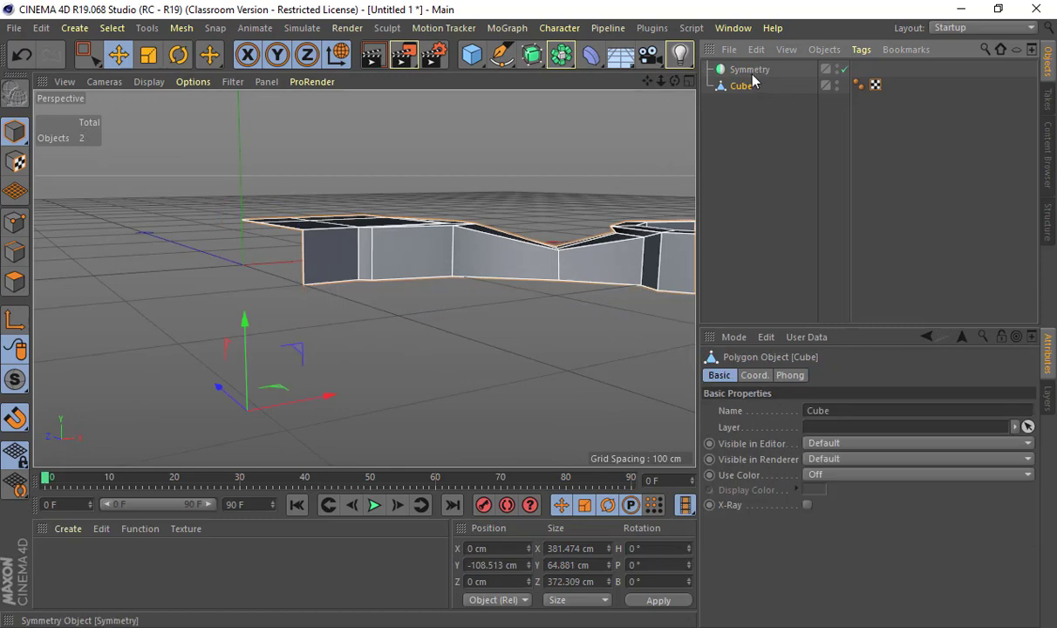
{"action": "left_click", "coordinate": [751, 75]}
{"action": "key", "text": "Delete"}
Add a Symmetry object directly as the cube's parent, set its mirror plane to XZ and examine the spacing of the copies.
{"action": "left_click", "coordinate": [739, 68]}
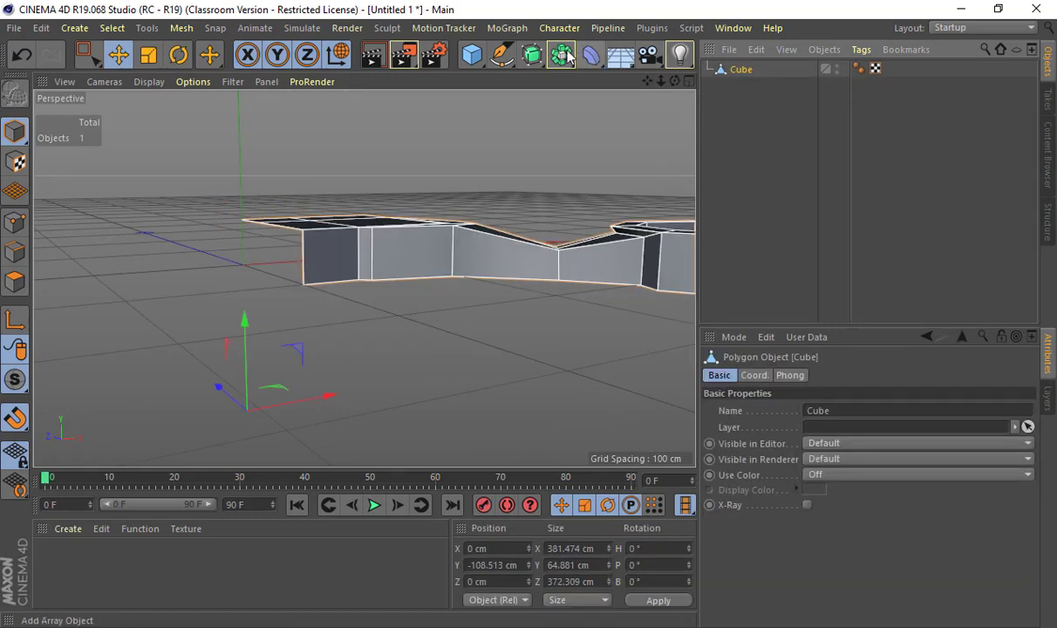
{"action": "left_click_drag", "start_coordinate": [565, 57], "coordinate": [705, 130], "text": "alt"}
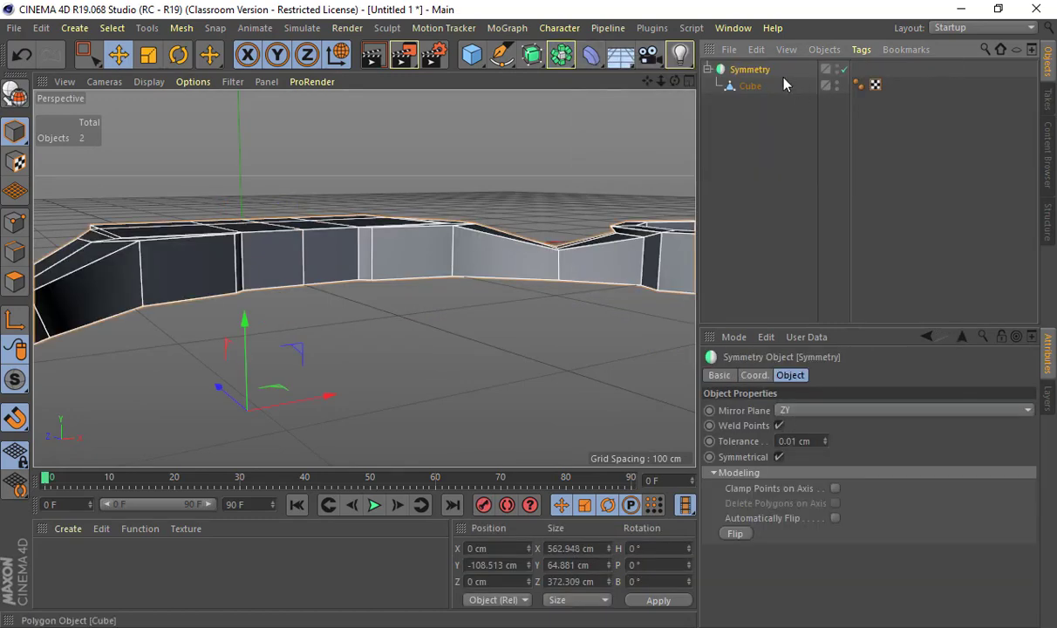
{"action": "left_click", "coordinate": [825, 412]}
{"action": "left_click", "coordinate": [826, 462]}
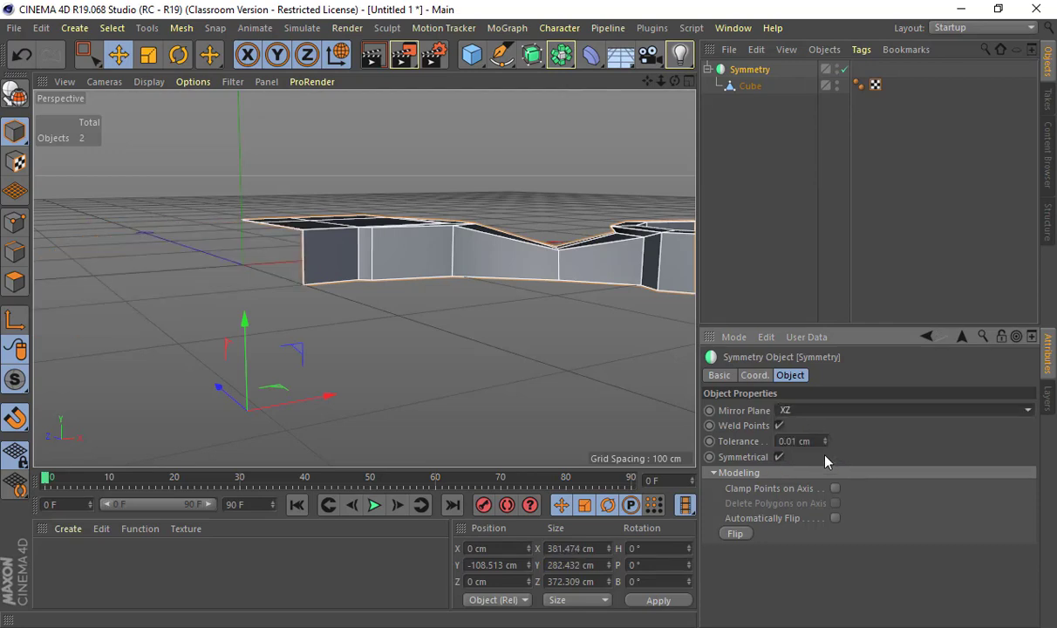
{"action": "scroll", "coordinate": [523, 374], "scroll_direction": "down", "scroll_amount": 10}
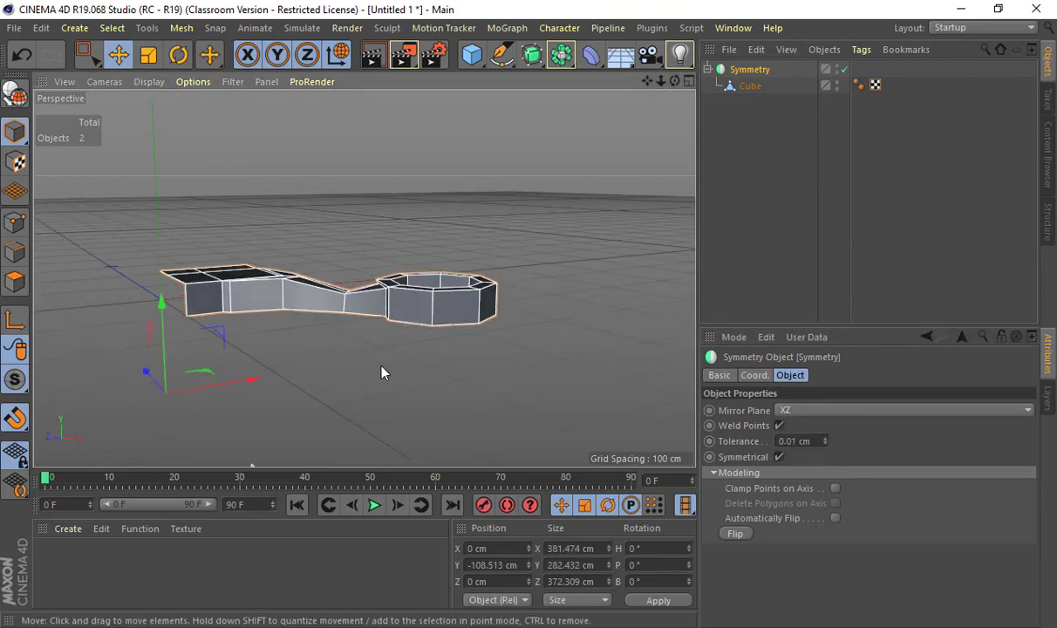
{"action": "left_click_drag", "start_coordinate": [421, 279], "coordinate": [436, 284], "text": "alt"}
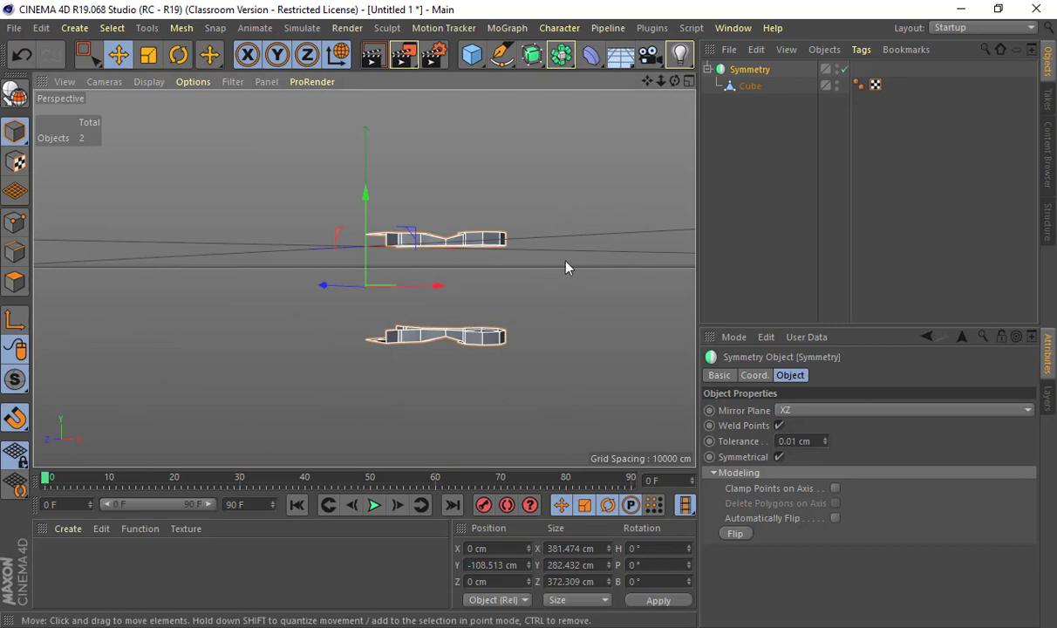
Undo placing the cube under the Symmetry object and delete that Symmetry object.
{"action": "key", "text": "ctrl+z"}
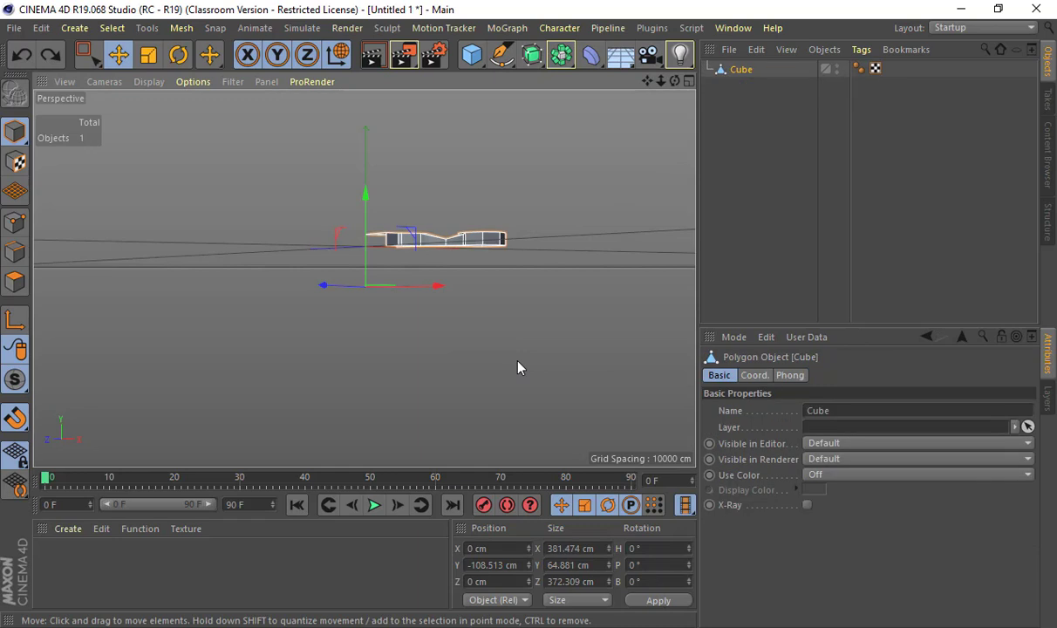
{"action": "key", "text": "ctrl+y"}
{"action": "key", "text": "ctrl+y"}
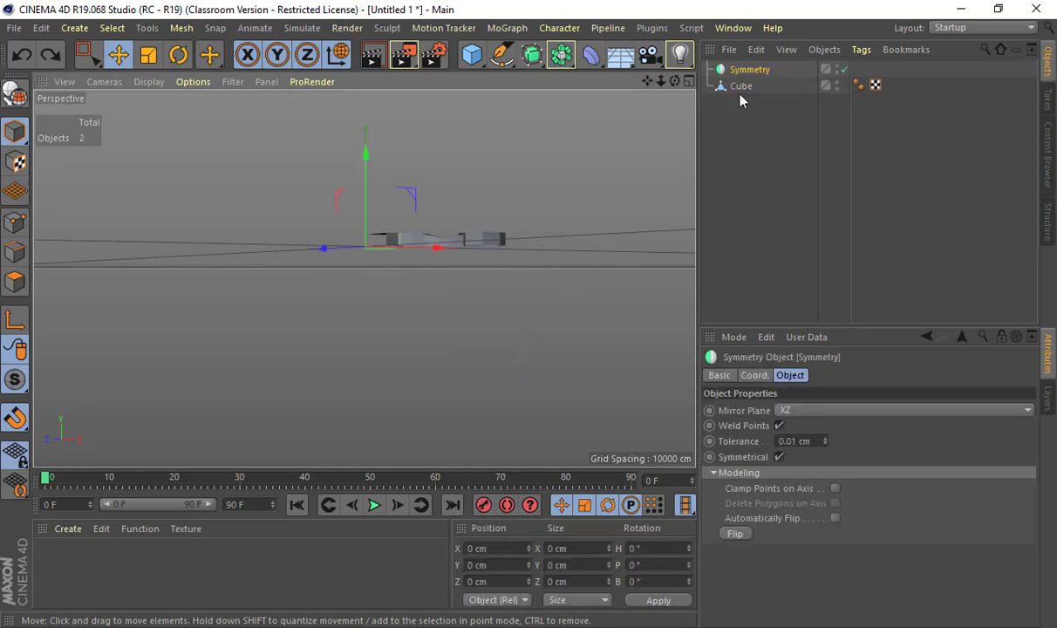
{"action": "left_click", "coordinate": [748, 85]}
{"action": "left_click", "coordinate": [752, 69]}
{"action": "key", "text": "Delete"}
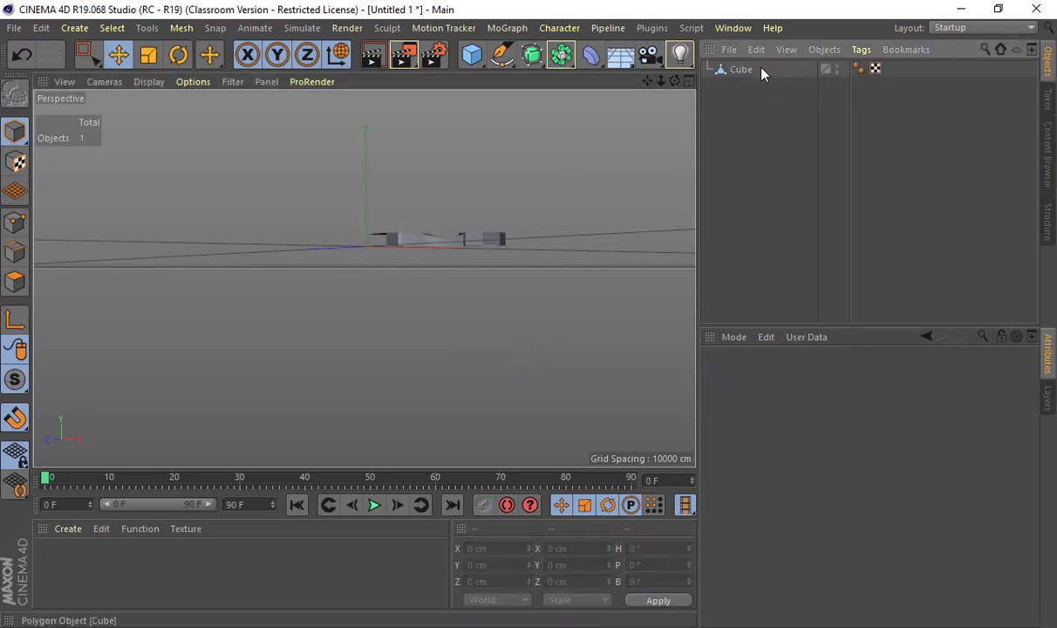
Add a Symmetry object as the cube's parent and set its mirror plane to XZ.
{"action": "left_click", "coordinate": [742, 72]}
{"action": "right_click_drag", "start_coordinate": [541, 258], "coordinate": [629, 257], "text": "alt"}
{"action": "left_click_drag", "start_coordinate": [206, 219], "coordinate": [238, 167]}
{"action": "left_click_drag", "start_coordinate": [248, 199], "coordinate": [629, 213], "text": "alt"}
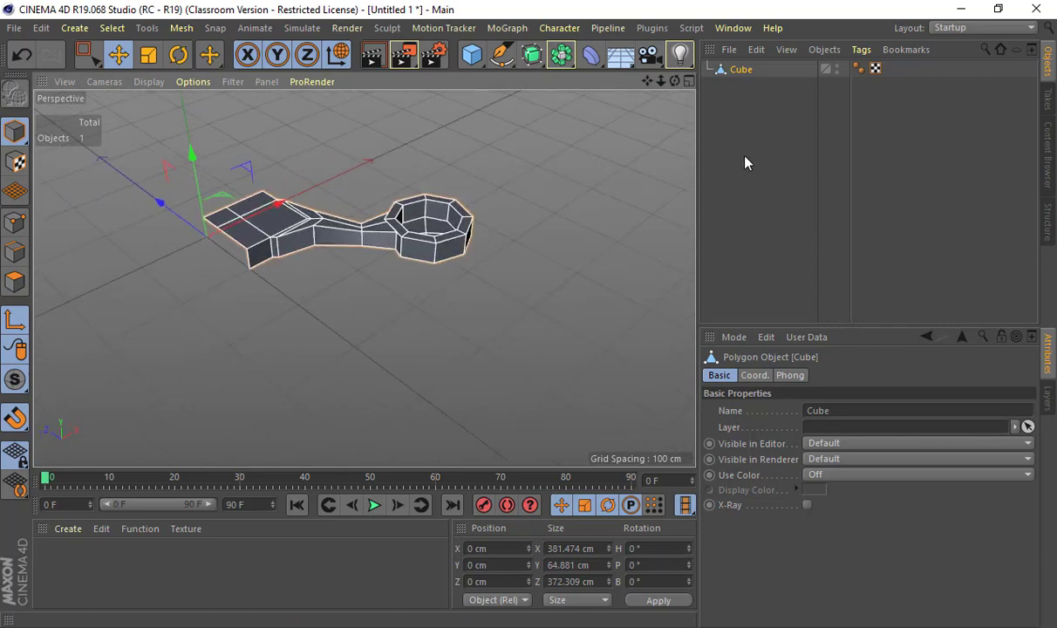
{"action": "left_click", "coordinate": [561, 54]}
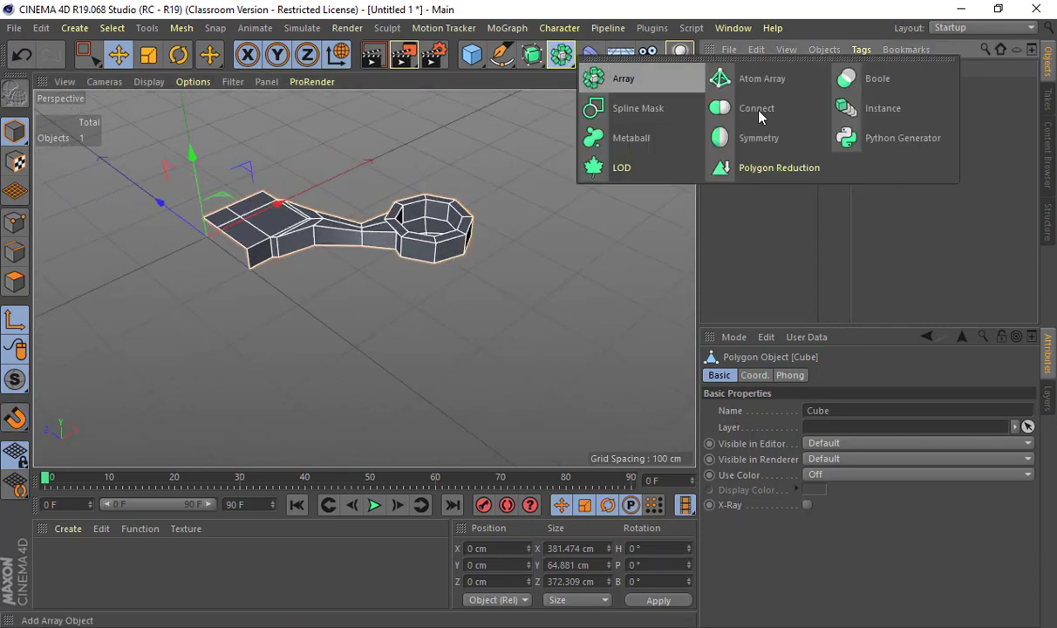
{"action": "left_click", "coordinate": [768, 137]}
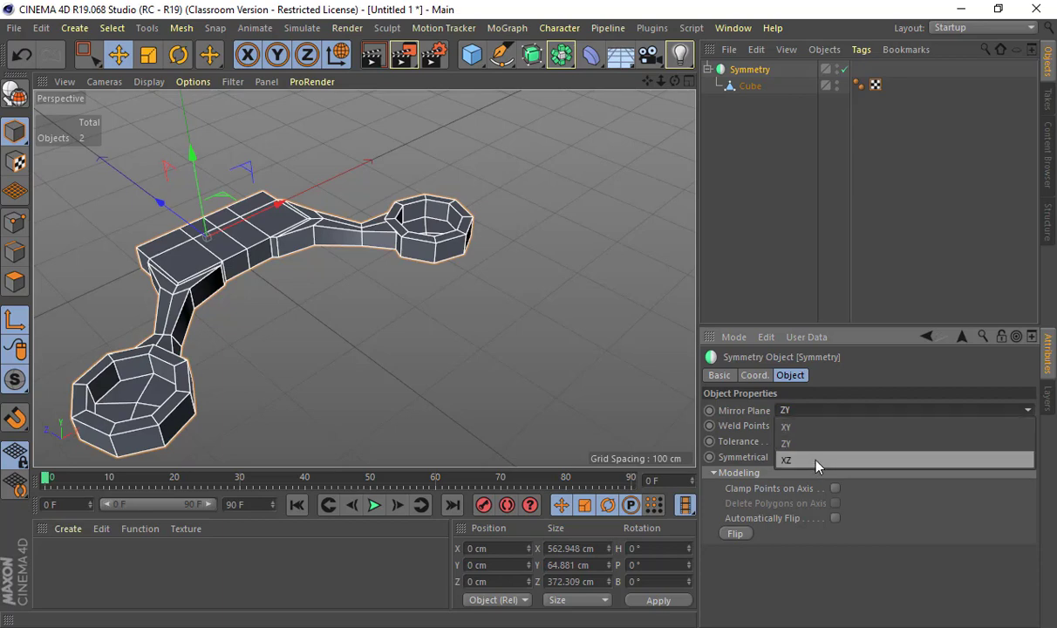
{"action": "left_click", "coordinate": [815, 459]}
{"action": "left_click_drag", "start_coordinate": [479, 389], "coordinate": [663, 157], "text": "alt"}
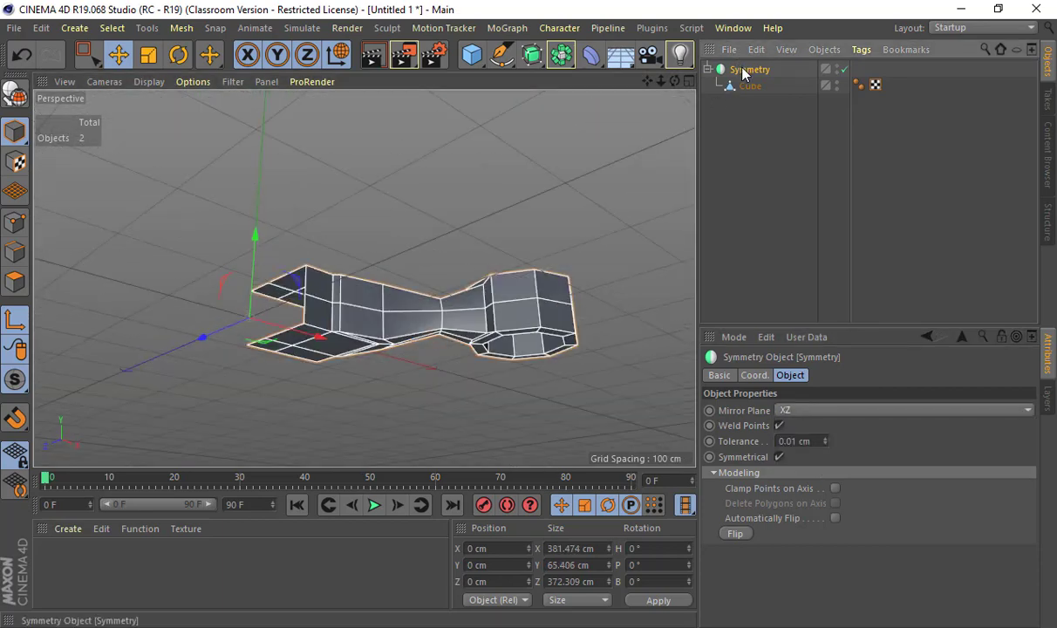
Nest the Symmetry object inside two more Symmetry parents, the inner one mirroring across ZY and the outermost across XY.
{"action": "left_click", "coordinate": [561, 58]}
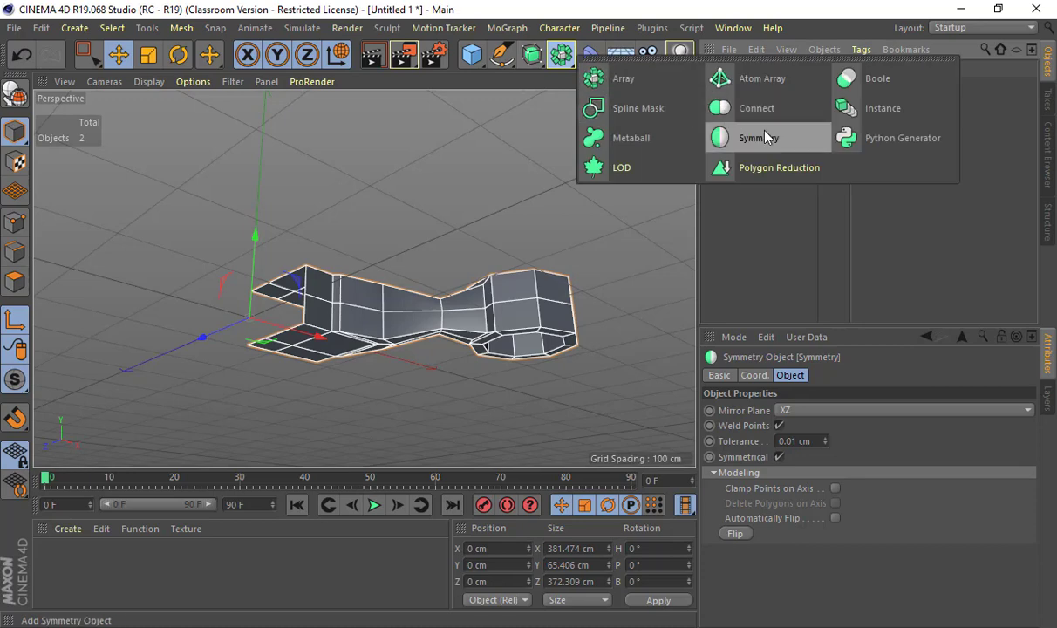
{"action": "left_click", "coordinate": [723, 132]}
{"action": "left_click", "coordinate": [560, 57]}
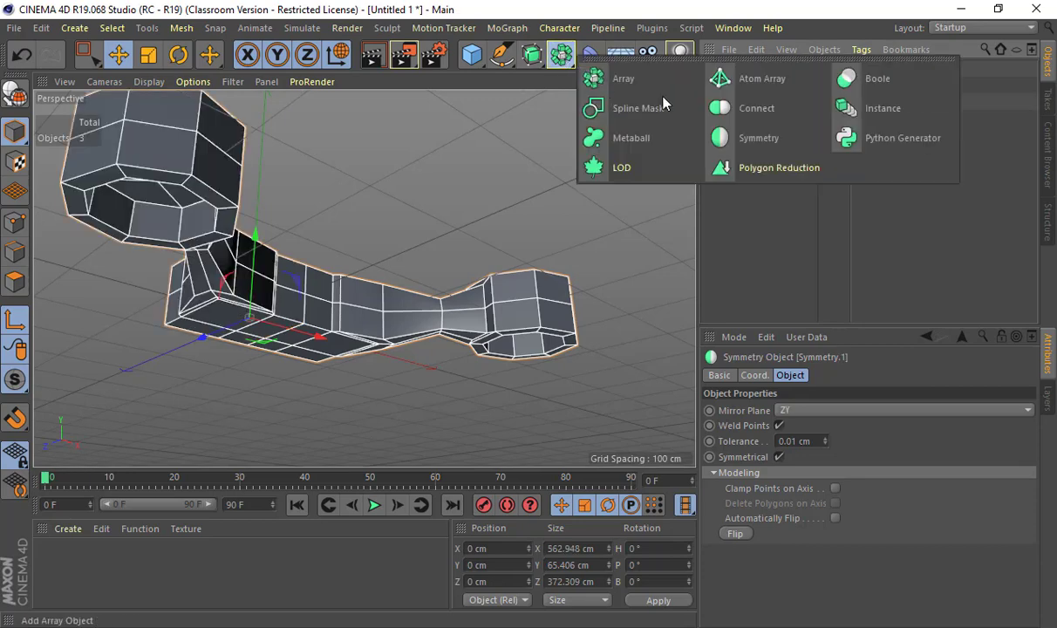
{"action": "left_click", "coordinate": [719, 136]}
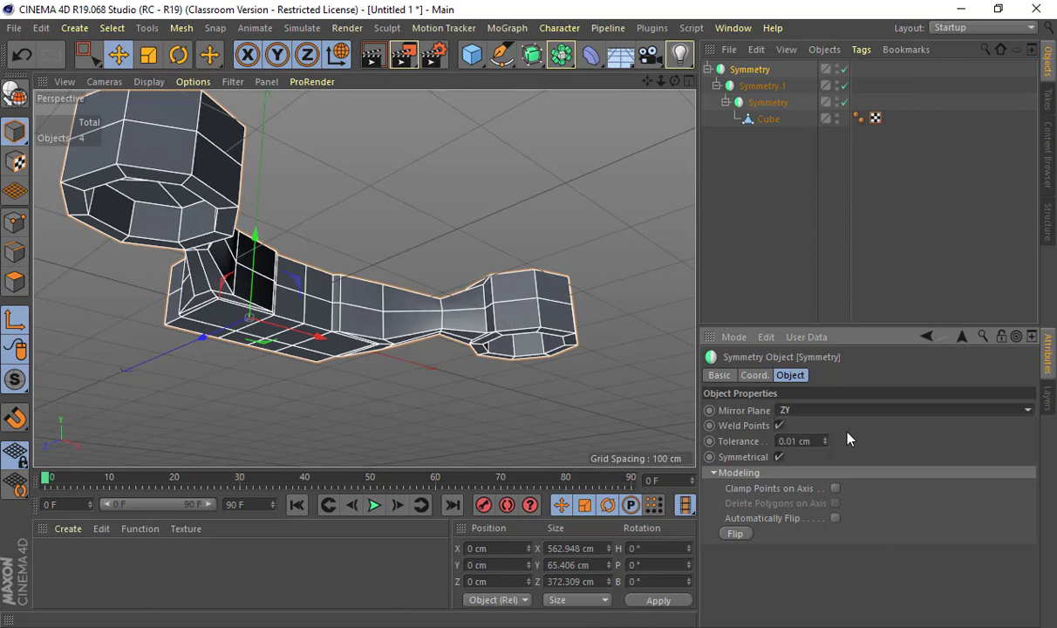
{"action": "left_click", "coordinate": [835, 412]}
{"action": "left_click", "coordinate": [838, 457]}
{"action": "left_click", "coordinate": [836, 413]}
{"action": "left_click", "coordinate": [836, 430]}
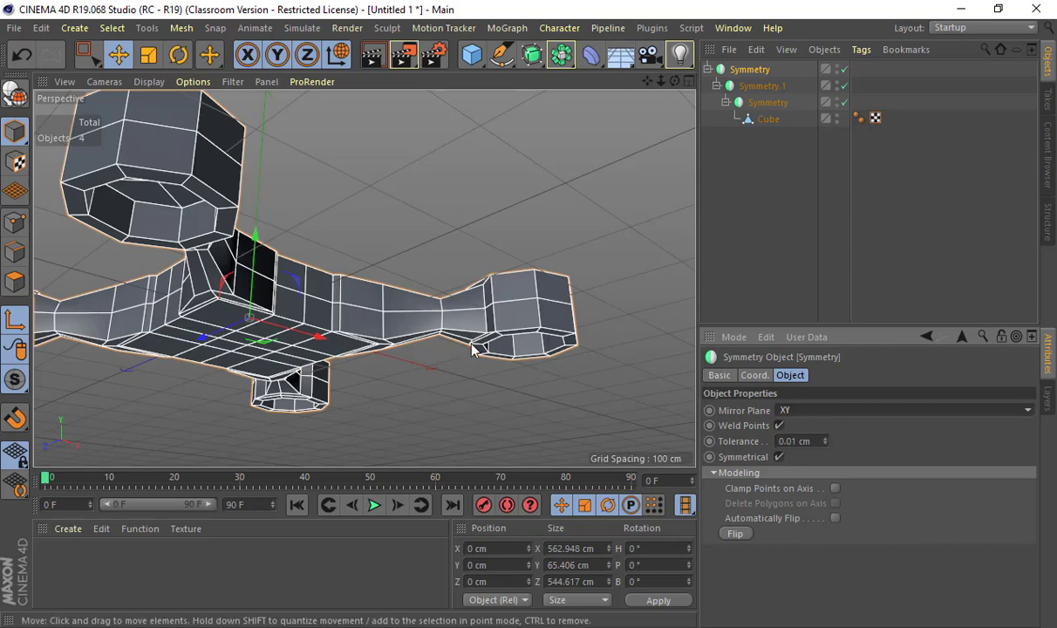
{"action": "left_click_drag", "start_coordinate": [472, 345], "coordinate": [486, 295], "text": "alt"}
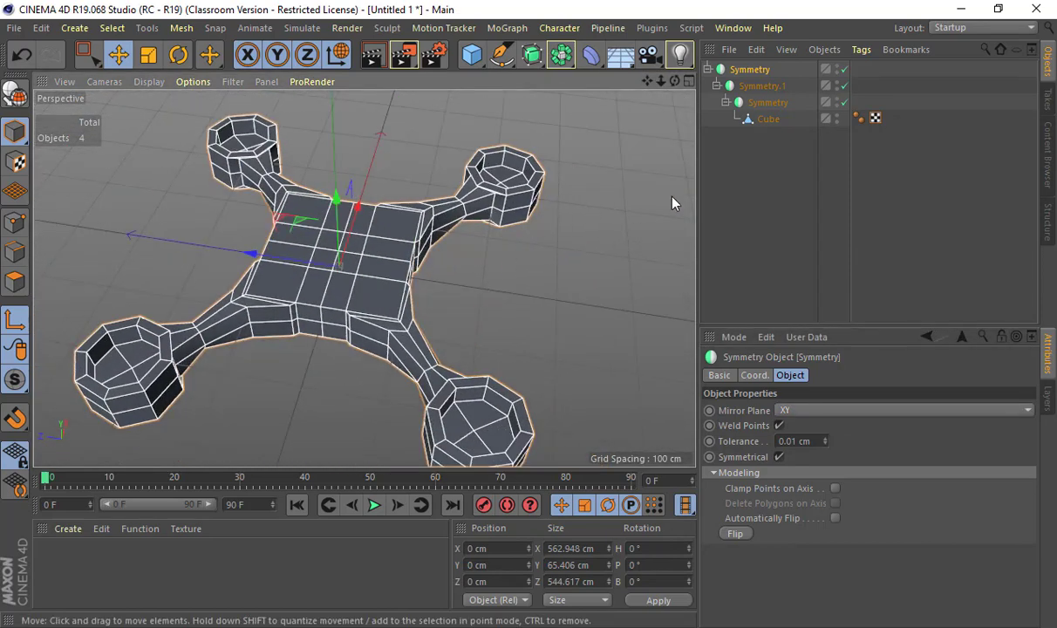
{"action": "left_click_drag", "start_coordinate": [643, 254], "coordinate": [518, 136], "text": "alt"}
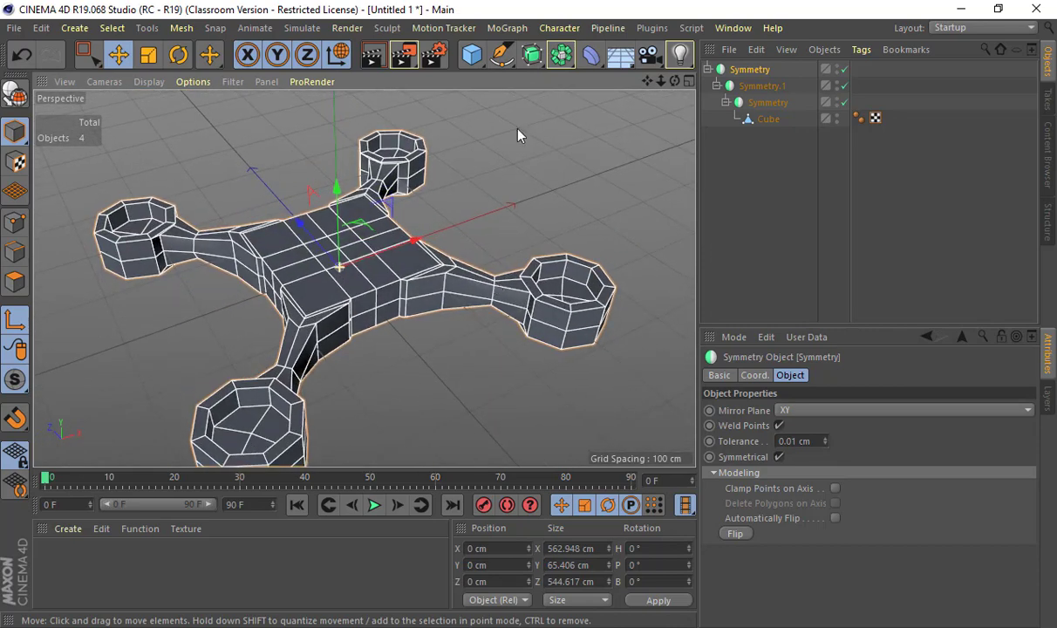
Add a Subdivision Surface as the parent of the outermost Symmetry object and inspect the smoothed four-armed body.
{"action": "left_click", "coordinate": [531, 55], "text": "alt"}
{"action": "left_click", "coordinate": [738, 203]}
{"action": "left_click_drag", "start_coordinate": [660, 217], "coordinate": [582, 193], "text": "alt"}
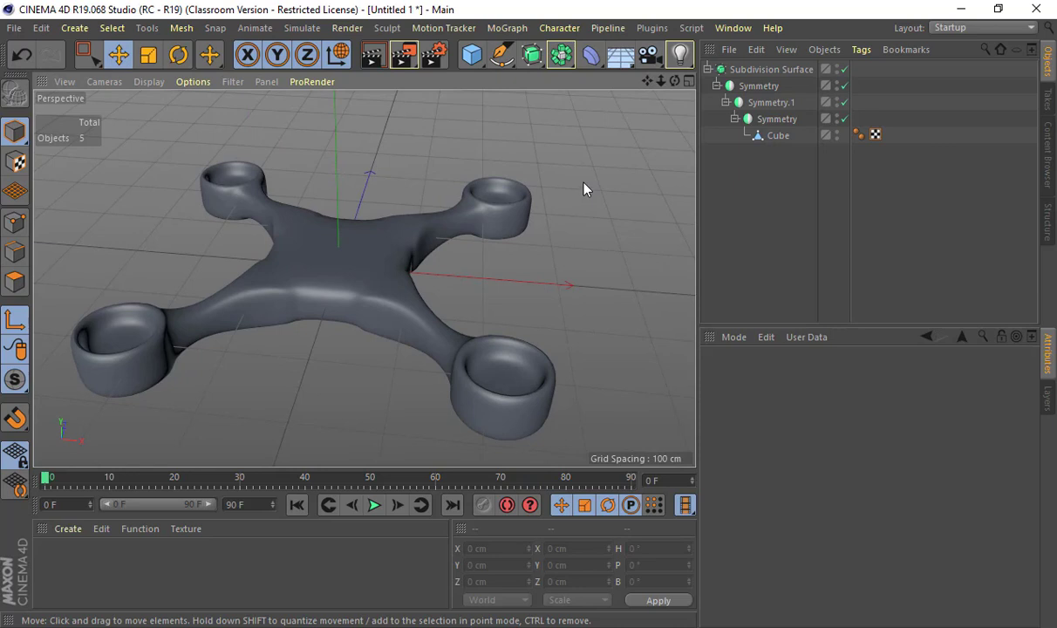
Select the cube's vertical edge where the body meets one side of the arm and move it outward to about X 73 cm, Z -113 cm.
{"action": "left_click", "coordinate": [784, 140]}
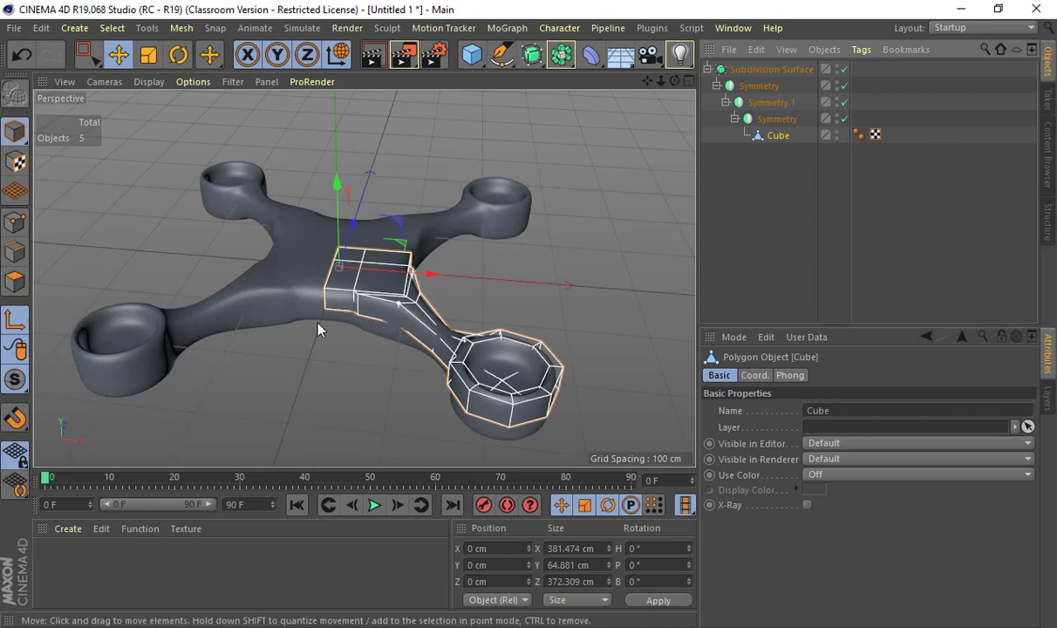
{"action": "left_click_drag", "start_coordinate": [320, 375], "coordinate": [443, 384], "text": "alt"}
{"action": "scroll", "coordinate": [438, 366], "scroll_direction": "up", "scroll_amount": 4}
{"action": "left_click_drag", "start_coordinate": [431, 340], "coordinate": [323, 343], "text": "alt"}
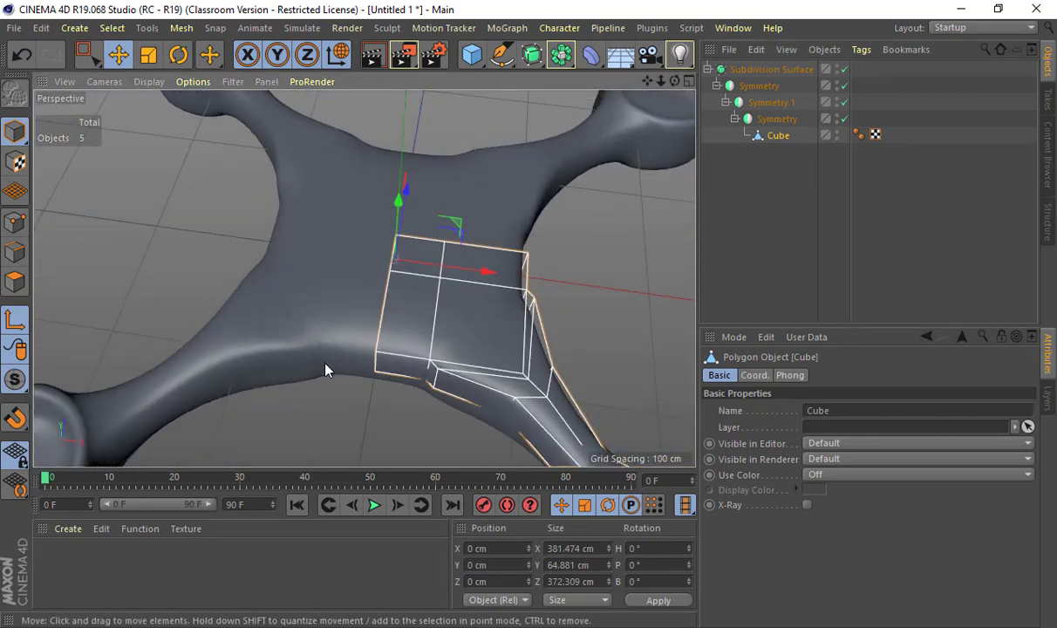
{"action": "left_click_drag", "start_coordinate": [338, 359], "coordinate": [407, 371], "text": "alt"}
{"action": "right_click_drag", "start_coordinate": [394, 373], "coordinate": [593, 376], "text": "alt"}
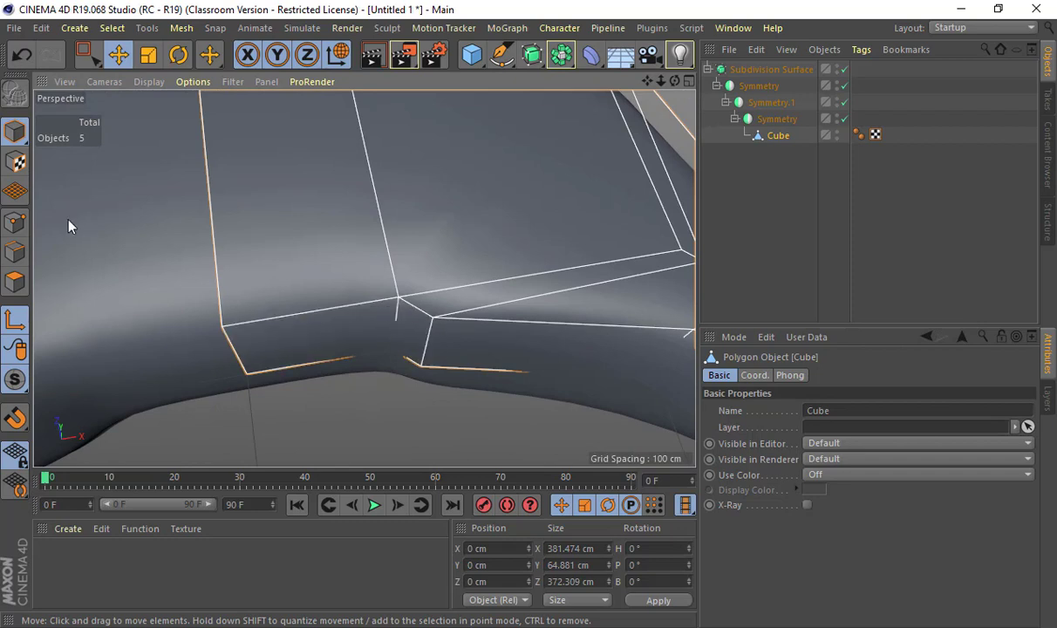
{"action": "left_click", "coordinate": [17, 253]}
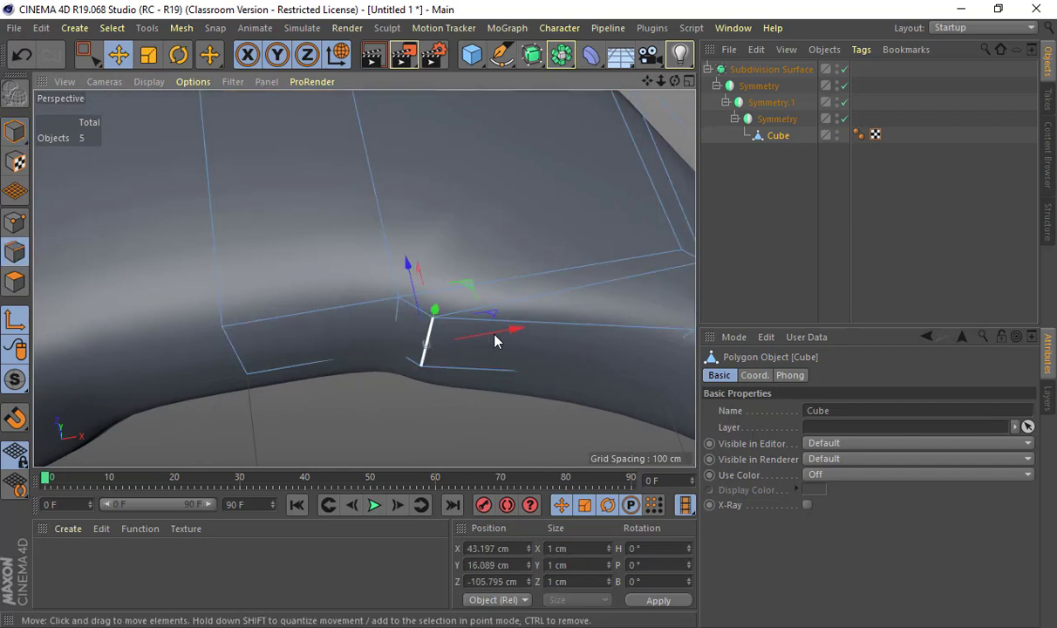
{"action": "left_click_drag", "start_coordinate": [478, 289], "coordinate": [611, 296]}
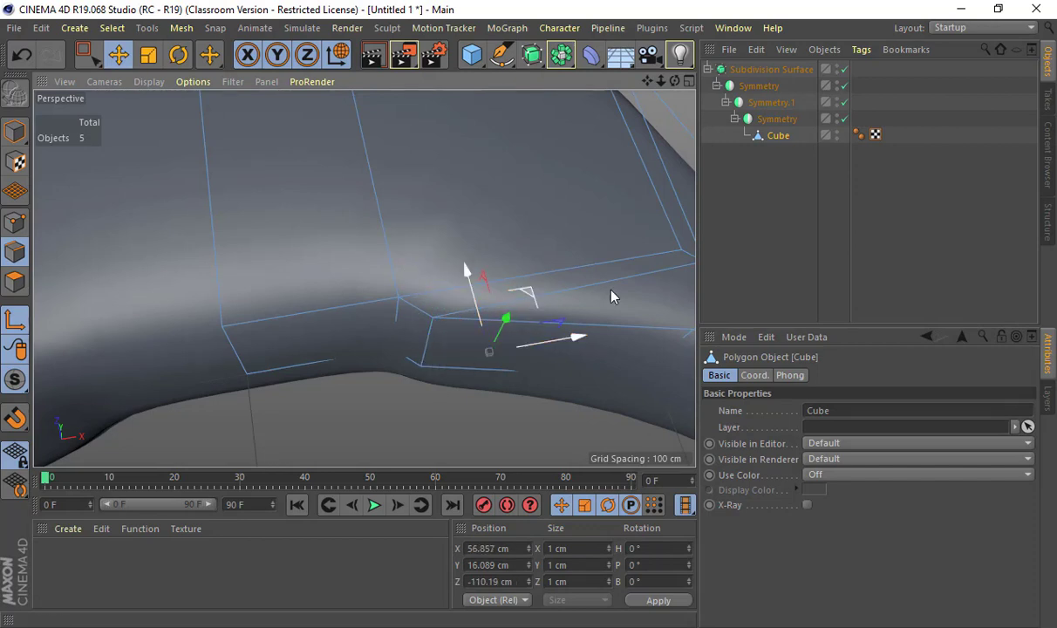
{"action": "key", "text": "ctrl+z"}
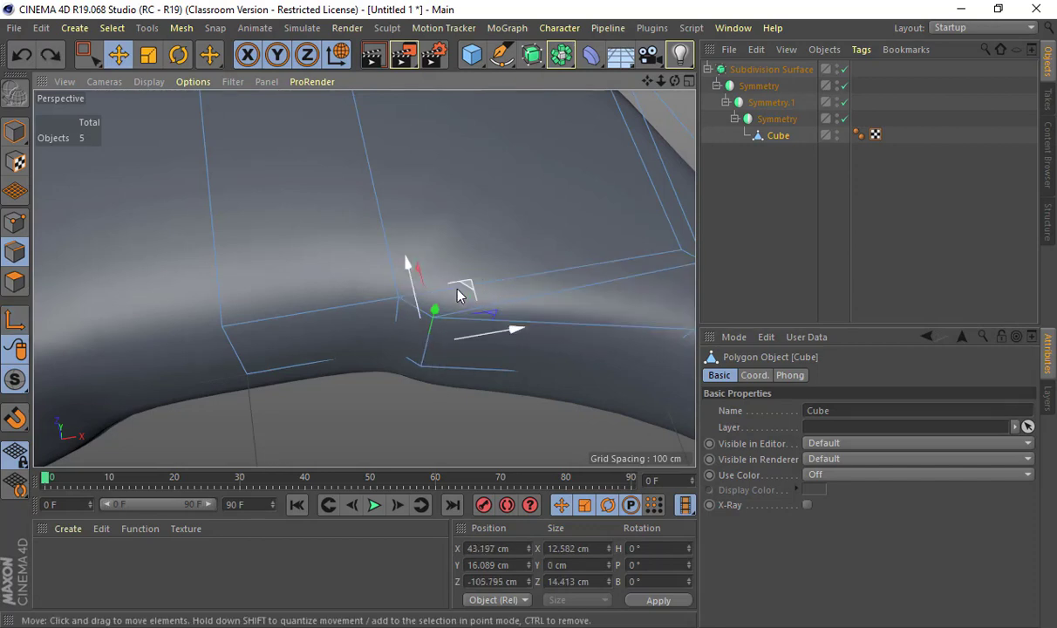
{"action": "left_click_drag", "start_coordinate": [467, 286], "coordinate": [607, 292]}
{"action": "left_click", "coordinate": [427, 355]}
Nudge the same vertical edge slightly back to refine the curve between body and arm.
{"action": "right_click_drag", "start_coordinate": [585, 286], "coordinate": [503, 294], "text": "alt"}
{"action": "left_click_drag", "start_coordinate": [503, 295], "coordinate": [622, 280], "text": "alt"}
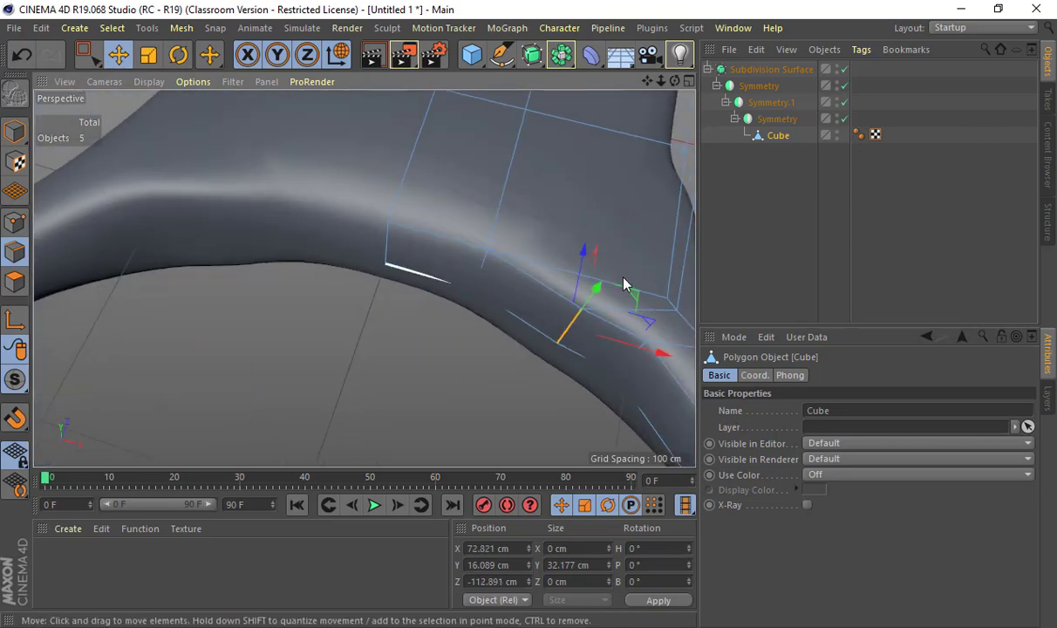
{"action": "middle_click_drag", "start_coordinate": [623, 279], "coordinate": [539, 310], "text": "alt"}
{"action": "mouse_move", "coordinate": [549, 306]}
{"action": "left_mouse_down"}
{"action": "mouse_move", "coordinate": [563, 309]}
{"action": "mouse_move", "coordinate": [541, 305]}
{"action": "mouse_move", "coordinate": [549, 294]}
{"action": "left_mouse_up"}
Move the matching vertical edge on the other side of the arm's base to about X 111 cm, Z -68 cm.
{"action": "left_click_drag", "start_coordinate": [615, 284], "coordinate": [375, 264], "text": "alt"}
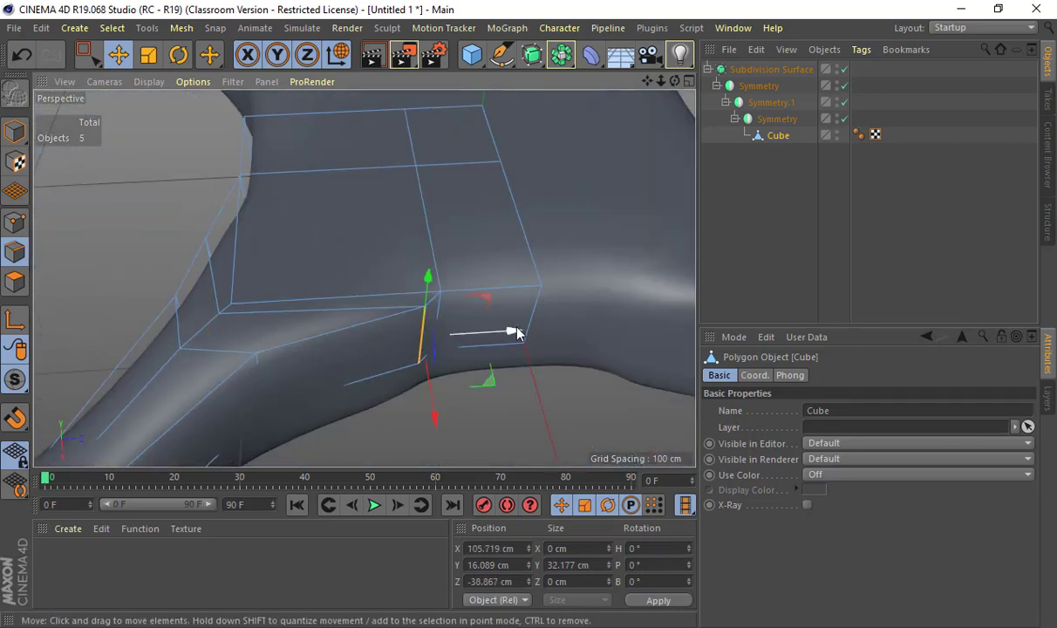
{"action": "left_click_drag", "start_coordinate": [517, 333], "coordinate": [388, 427]}
{"action": "left_click_drag", "start_coordinate": [441, 347], "coordinate": [697, 145]}
{"action": "left_click_drag", "start_coordinate": [564, 215], "coordinate": [514, 340], "text": "alt"}
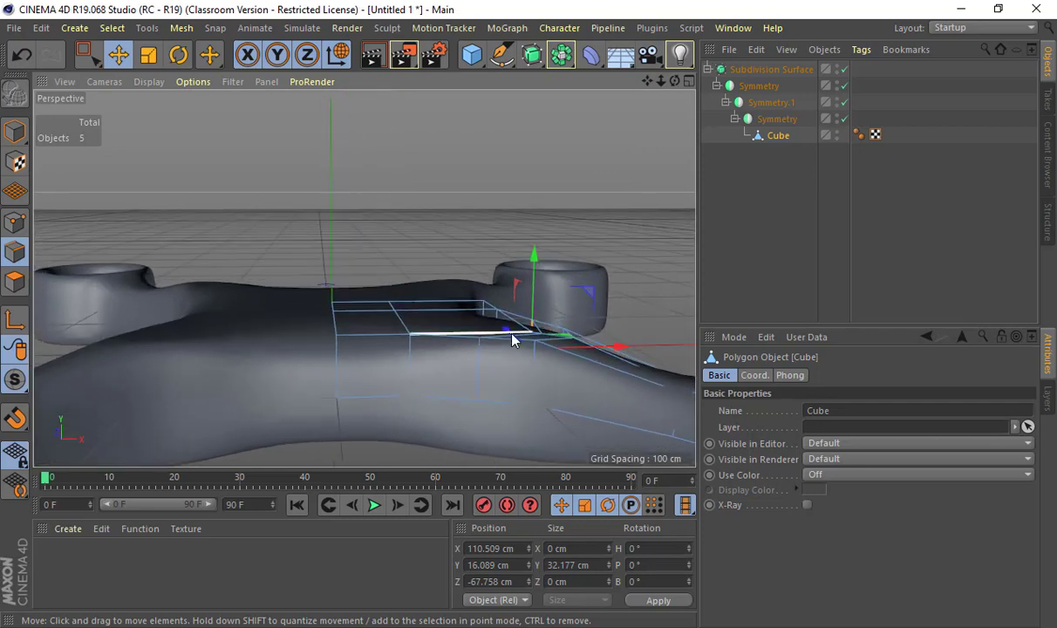
Select the four top polygons of the body quarter and raise them to about Y 84 cm.
{"action": "left_click", "coordinate": [15, 281]}
{"action": "left_click_drag", "start_coordinate": [305, 253], "coordinate": [353, 305], "text": "alt"}
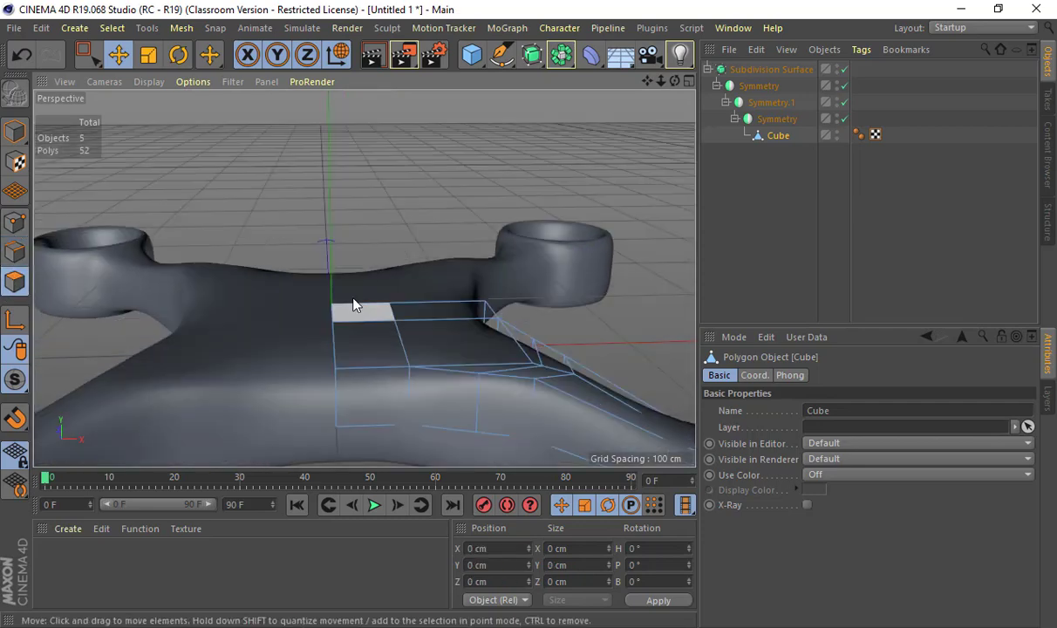
{"action": "left_click", "coordinate": [491, 312], "text": "shift"}
{"action": "left_click", "coordinate": [477, 340], "text": "shift"}
{"action": "left_click", "coordinate": [381, 348], "text": "shift"}
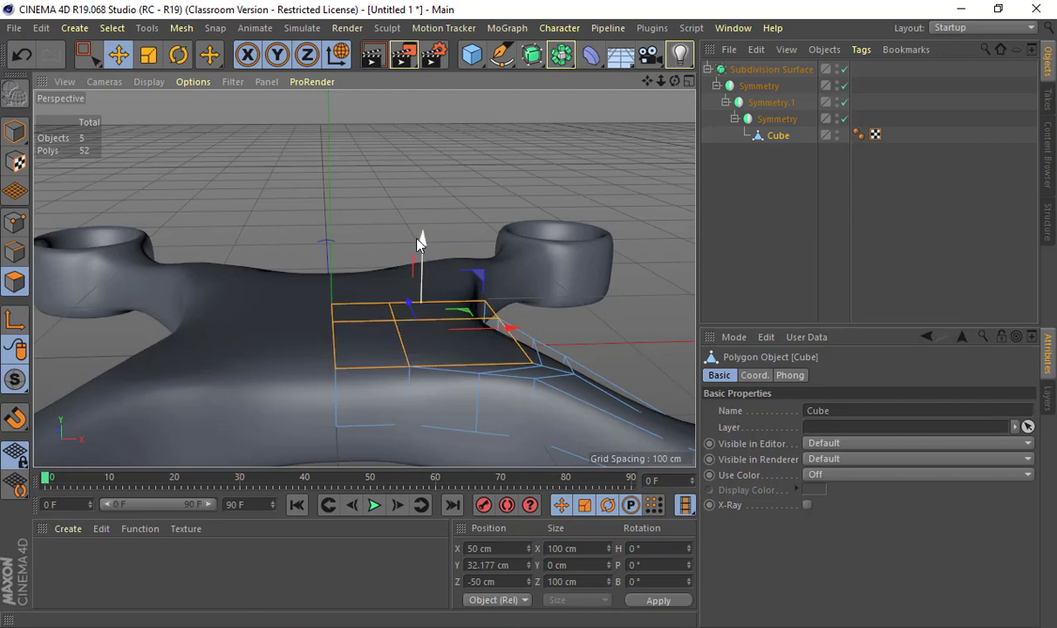
{"action": "left_click_drag", "start_coordinate": [417, 237], "coordinate": [425, 141]}
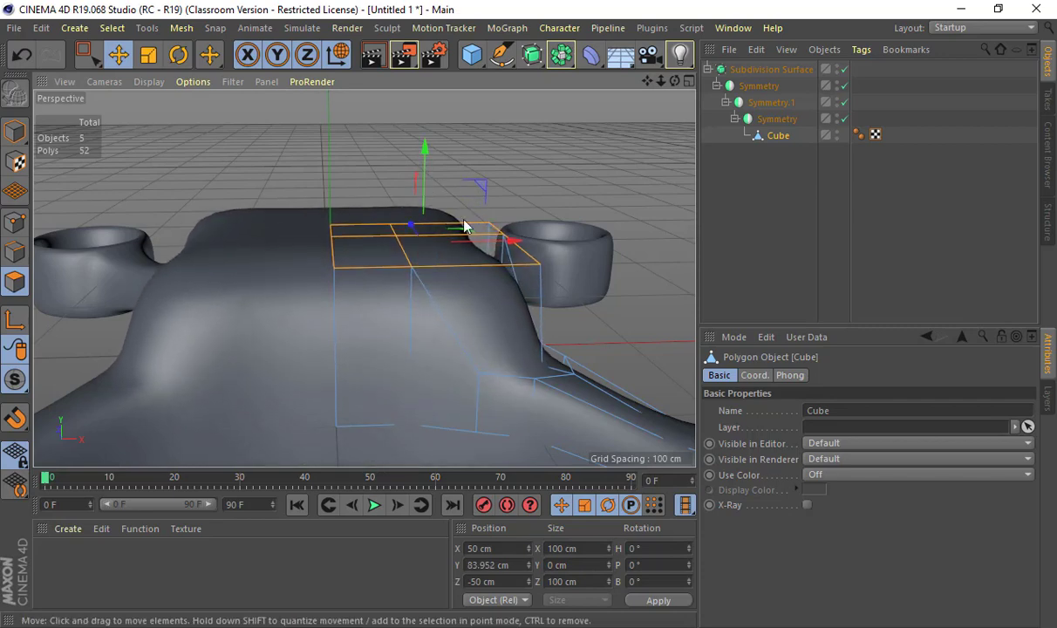
{"action": "left_click_drag", "start_coordinate": [464, 226], "coordinate": [398, 210], "text": "alt"}
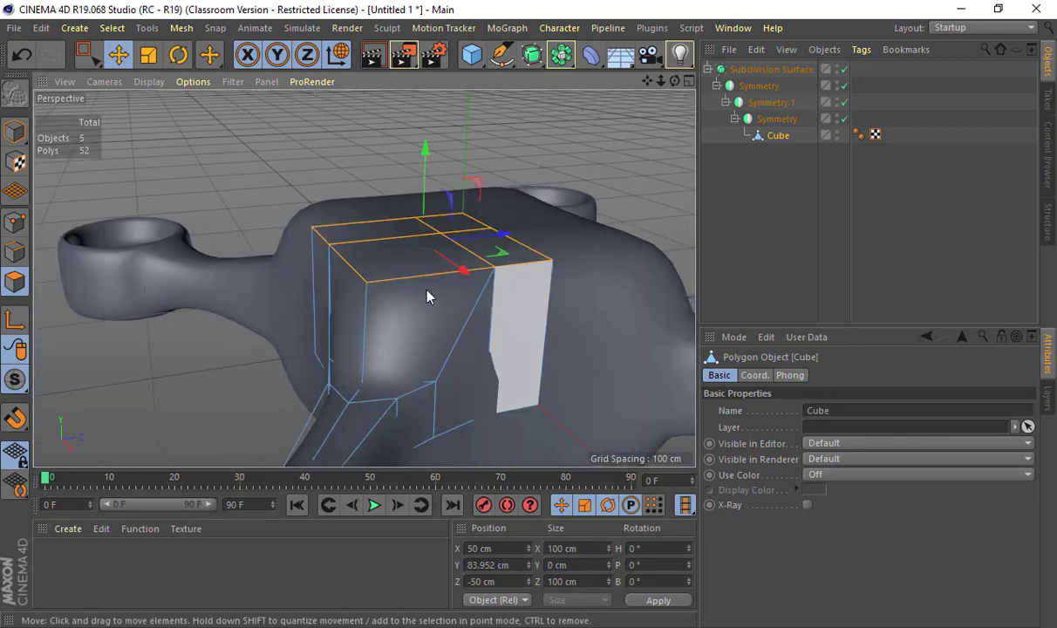
Raise the top edge that runs across the base of the arm to smooth its transition into the body.
{"action": "left_click", "coordinate": [15, 252]}
{"action": "left_click", "coordinate": [415, 394]}
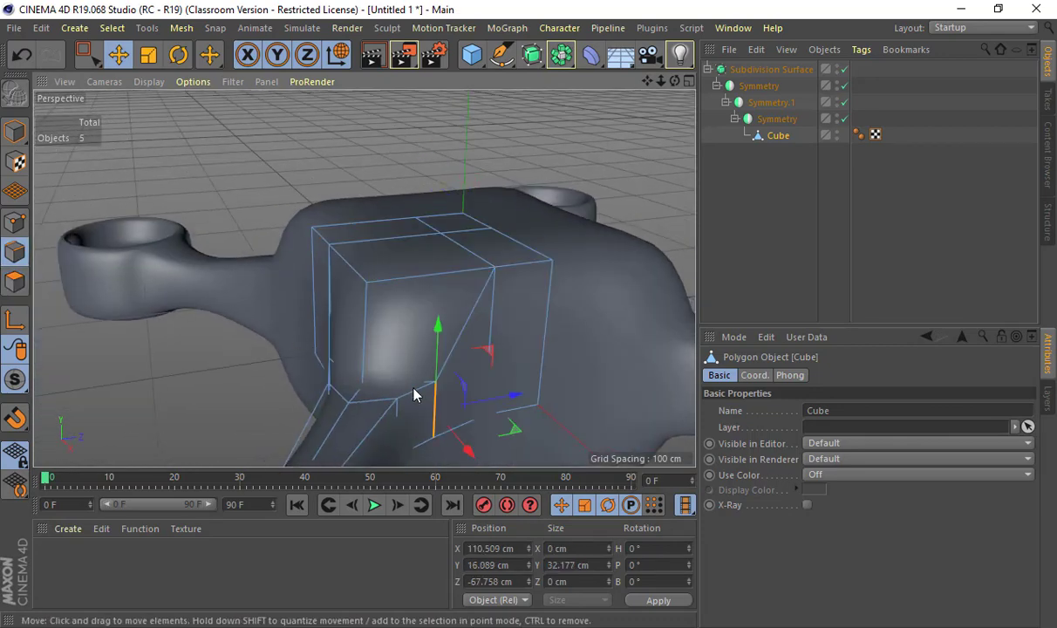
{"action": "left_click", "coordinate": [416, 387]}
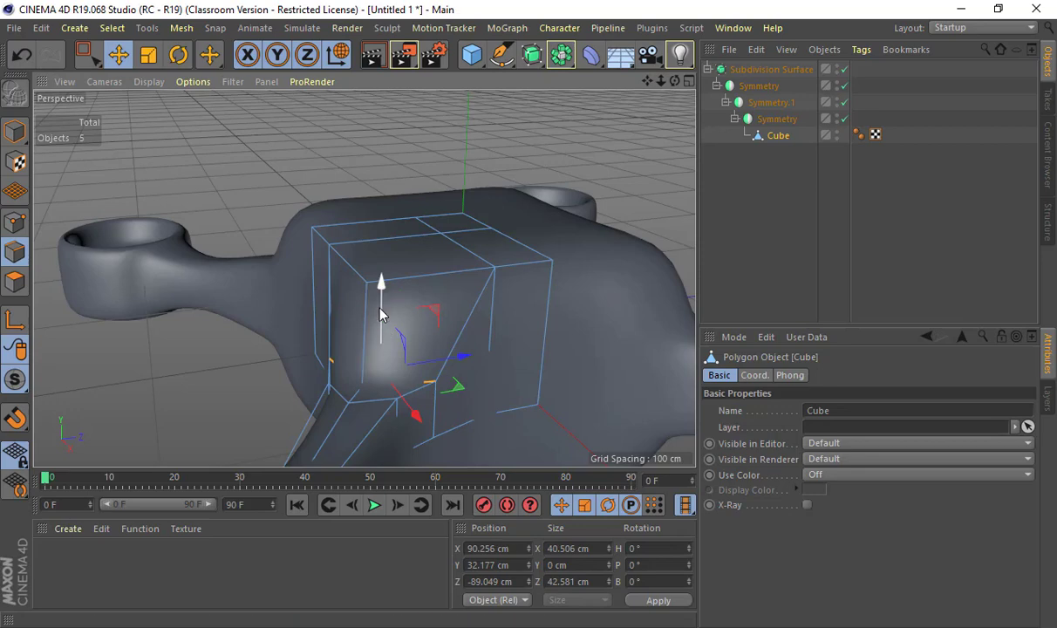
{"action": "left_click_drag", "start_coordinate": [380, 307], "coordinate": [381, 264]}
{"action": "left_click_drag", "start_coordinate": [384, 353], "coordinate": [209, 272], "text": "alt"}
Pull the body's top corner point above the arm inward and down to about X 84 cm, Y 70 cm, Z -90 cm.
{"action": "left_click", "coordinate": [21, 223]}
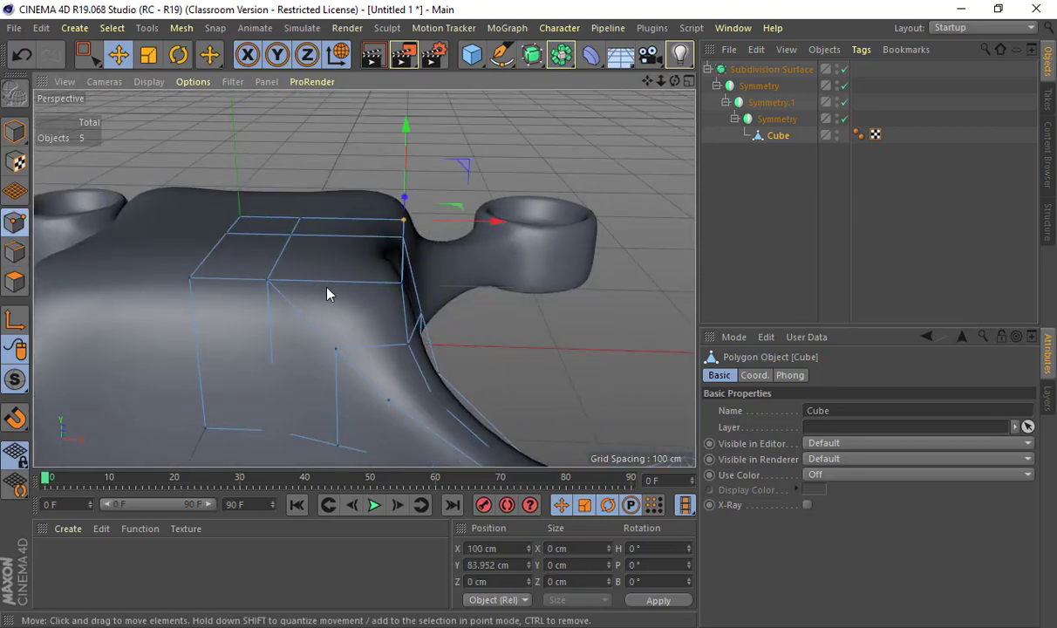
{"action": "left_click", "coordinate": [402, 282]}
{"action": "left_click_drag", "start_coordinate": [404, 199], "coordinate": [385, 249]}
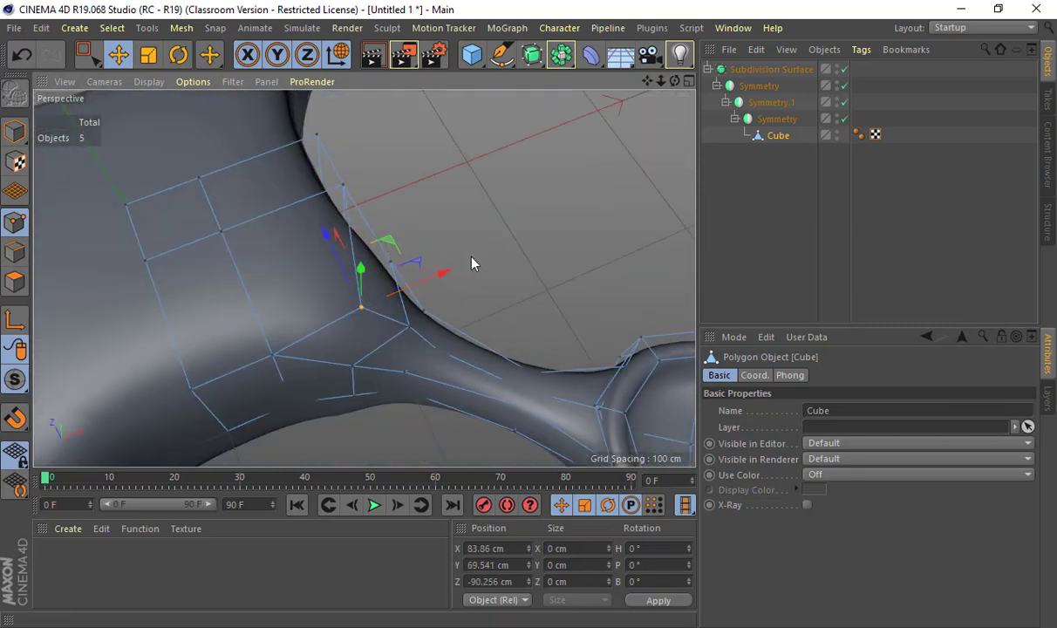
{"action": "left_click_drag", "start_coordinate": [472, 262], "coordinate": [394, 204], "text": "alt"}
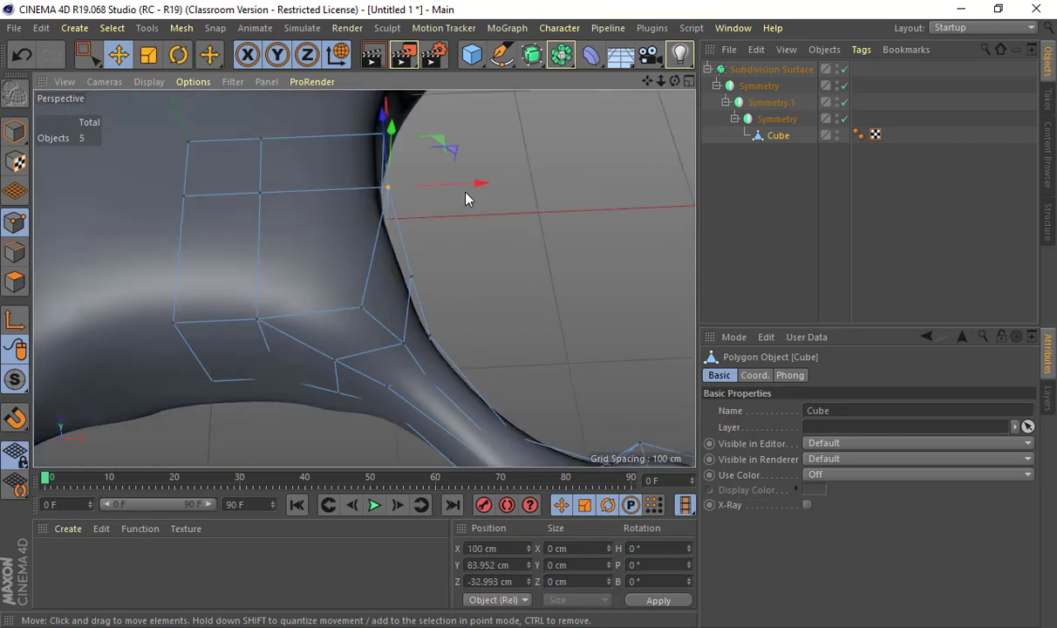
Move the side point of the top face in to about X 90 cm and the front edge's middle point to about Z -88 cm.
{"action": "left_click_drag", "start_coordinate": [465, 195], "coordinate": [389, 244]}
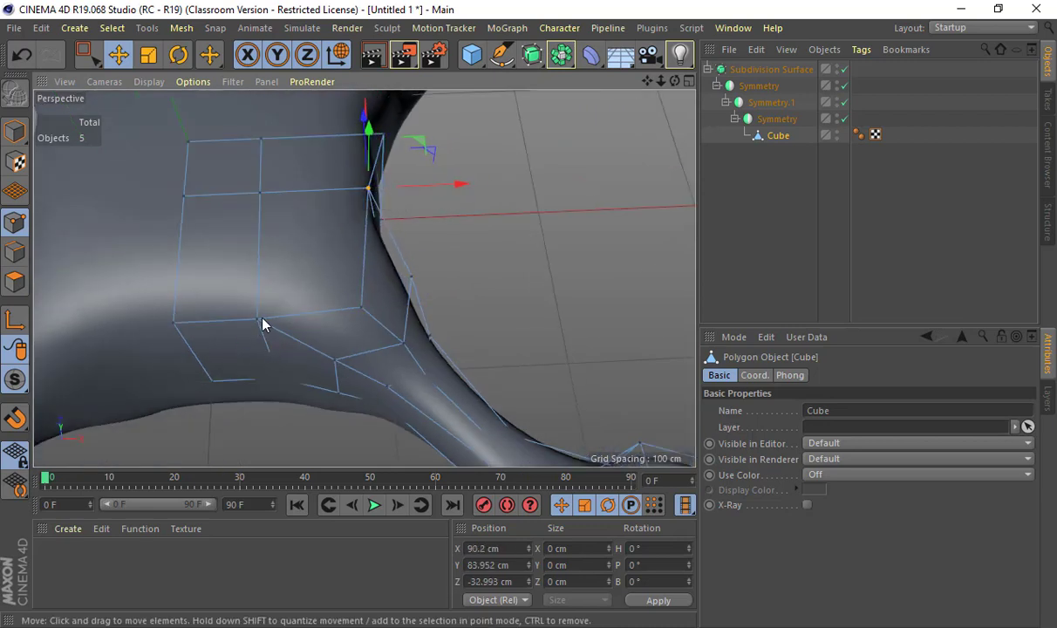
{"action": "left_click_drag", "start_coordinate": [260, 244], "coordinate": [265, 228]}
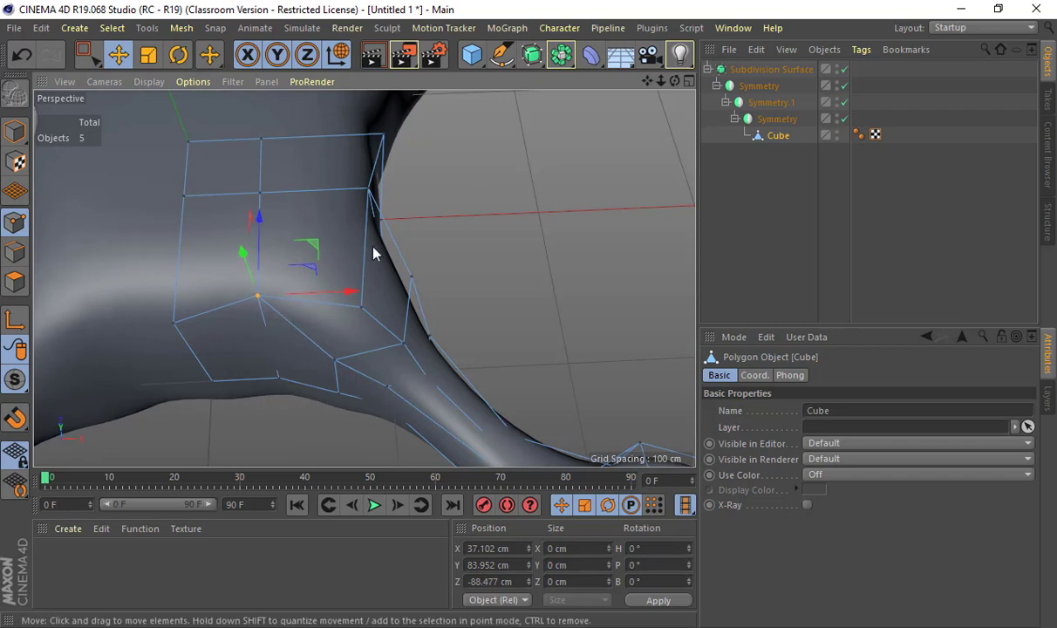
{"action": "left_click_drag", "start_coordinate": [372, 252], "coordinate": [422, 148], "text": "alt"}
Move the top face's front point on the symmetry axis inward to about Z -83 cm, undoing the unwanted moves.
{"action": "key", "text": "ctrl+z"}
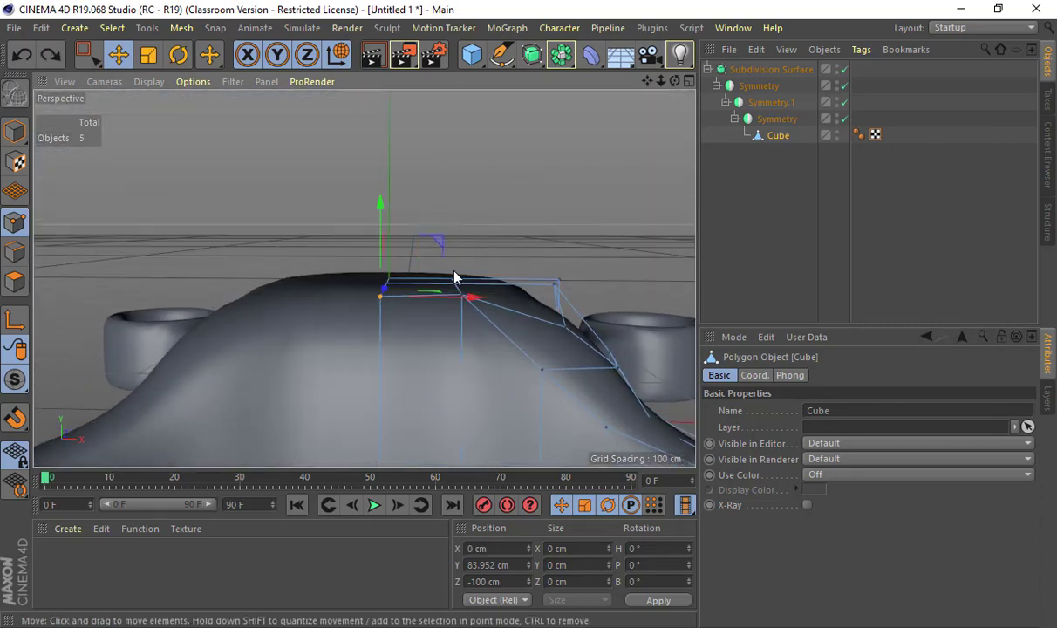
{"action": "left_click_drag", "start_coordinate": [317, 320], "coordinate": [450, 307], "text": "alt"}
{"action": "left_click_drag", "start_coordinate": [379, 204], "coordinate": [385, 240]}
{"action": "key", "text": "ctrl+z"}
{"action": "left_click_drag", "start_coordinate": [344, 292], "coordinate": [645, 367]}
{"action": "right_click_drag", "start_coordinate": [419, 340], "coordinate": [297, 317], "text": "alt"}
{"action": "left_click_drag", "start_coordinate": [296, 322], "coordinate": [398, 318], "text": "alt"}
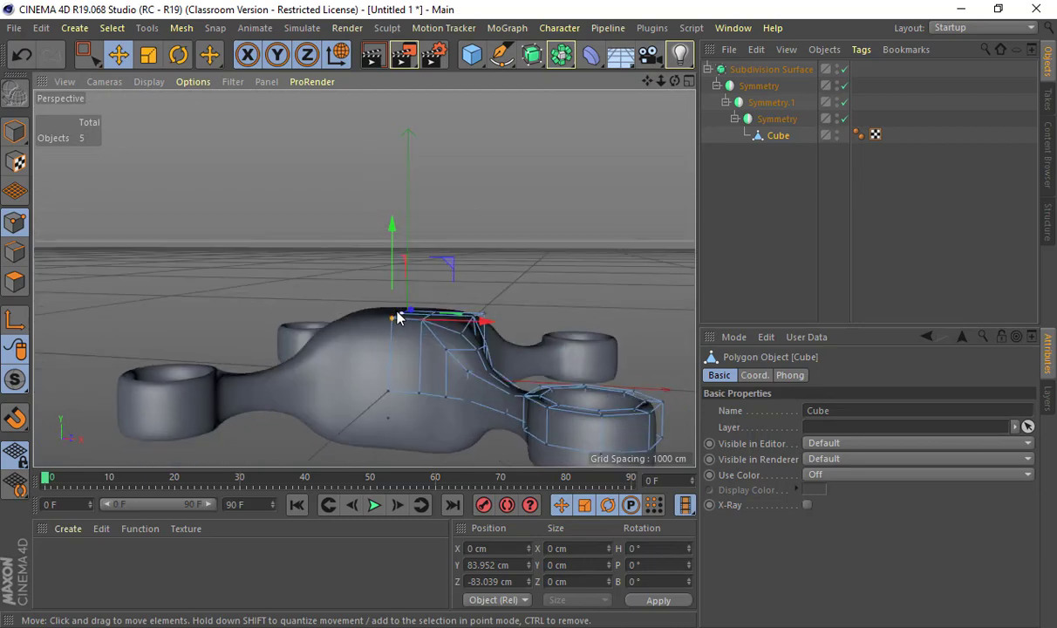
Lower the body's four top polygons to a centre height of about Y 49 cm.
{"action": "left_click", "coordinate": [12, 283]}
{"action": "left_click_drag", "start_coordinate": [327, 328], "coordinate": [341, 356], "text": "alt"}
{"action": "left_click_drag", "start_coordinate": [437, 232], "coordinate": [441, 267]}
{"action": "key", "text": "ctrl+z"}
Try to inset the body's four top polygons by about 14.2 cm with Extrude Inner.
{"action": "left_click_drag", "start_coordinate": [438, 345], "coordinate": [467, 347], "text": "alt"}
{"action": "right_click_drag", "start_coordinate": [468, 348], "coordinate": [505, 325], "text": "alt"}
{"action": "mouse_move", "coordinate": [421, 339]}
{"action": "left_mouse_down", "text": "alt"}
{"action": "mouse_move", "coordinate": [402, 389]}
{"action": "mouse_move", "coordinate": [405, 348]}
{"action": "left_mouse_up", "text": "alt"}
{"action": "key", "text": "d"}
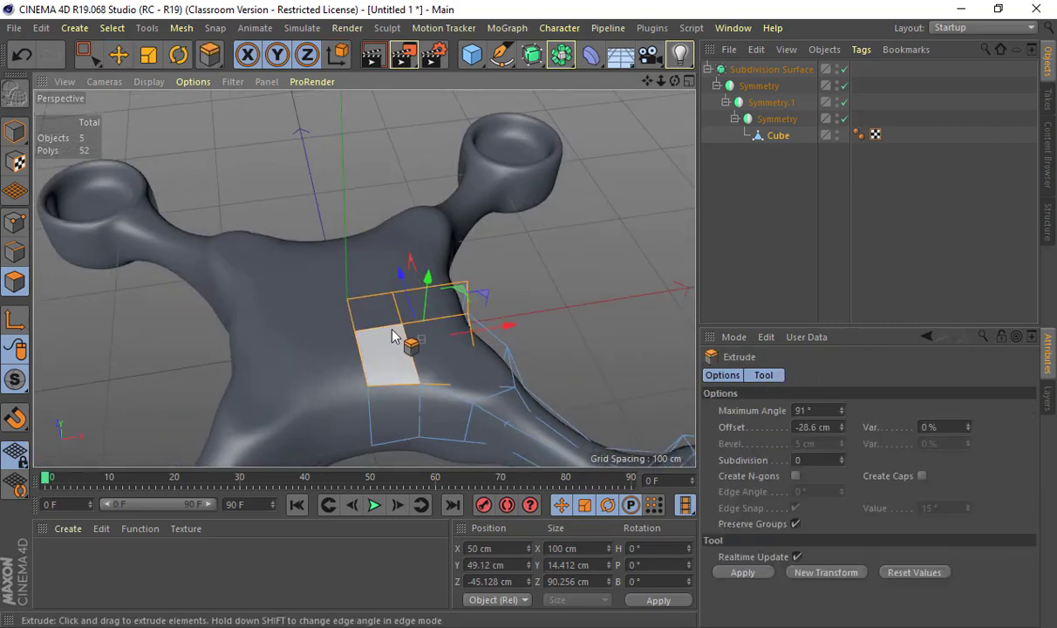
{"action": "key", "text": "m"}
{"action": "key", "text": "w"}
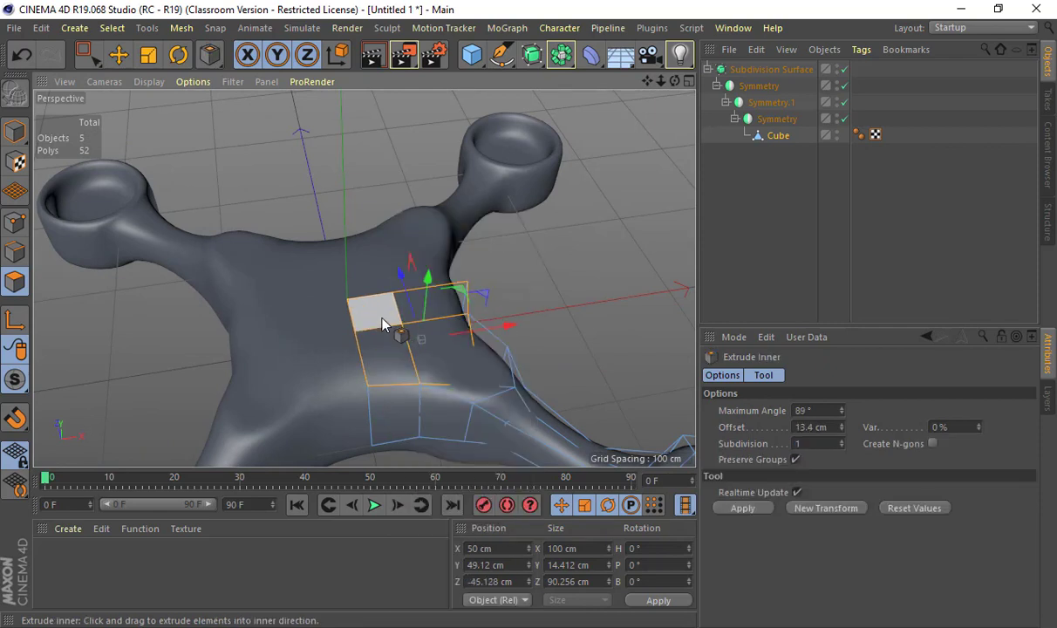
{"action": "left_click_drag", "start_coordinate": [384, 324], "coordinate": [366, 284]}
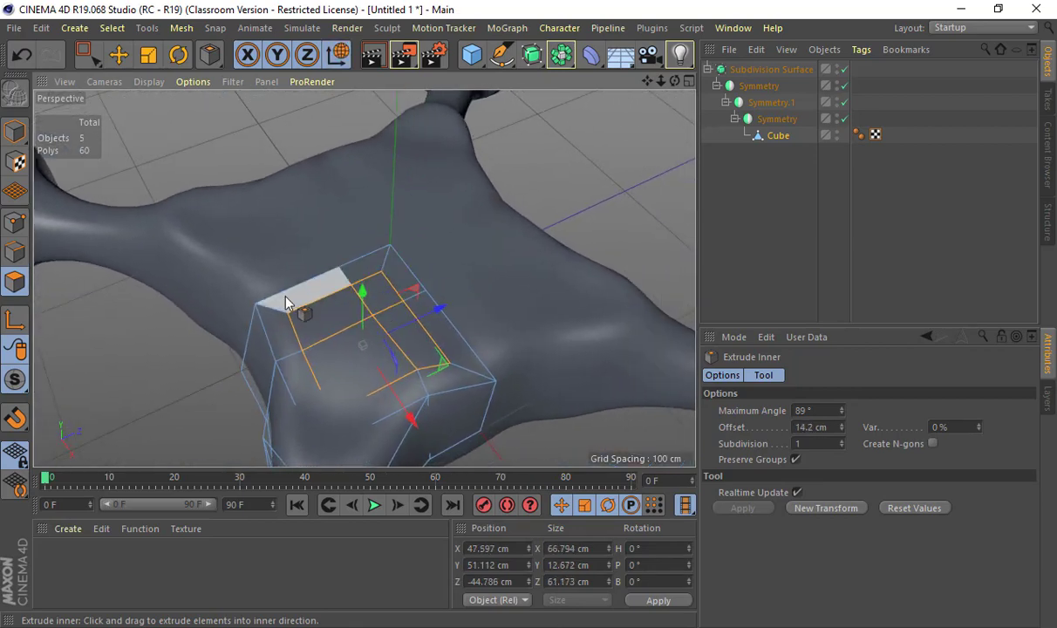
Turn off the Subdivision Surface and display the model with Gouraud Shading (Lines).
{"action": "key", "text": "q"}
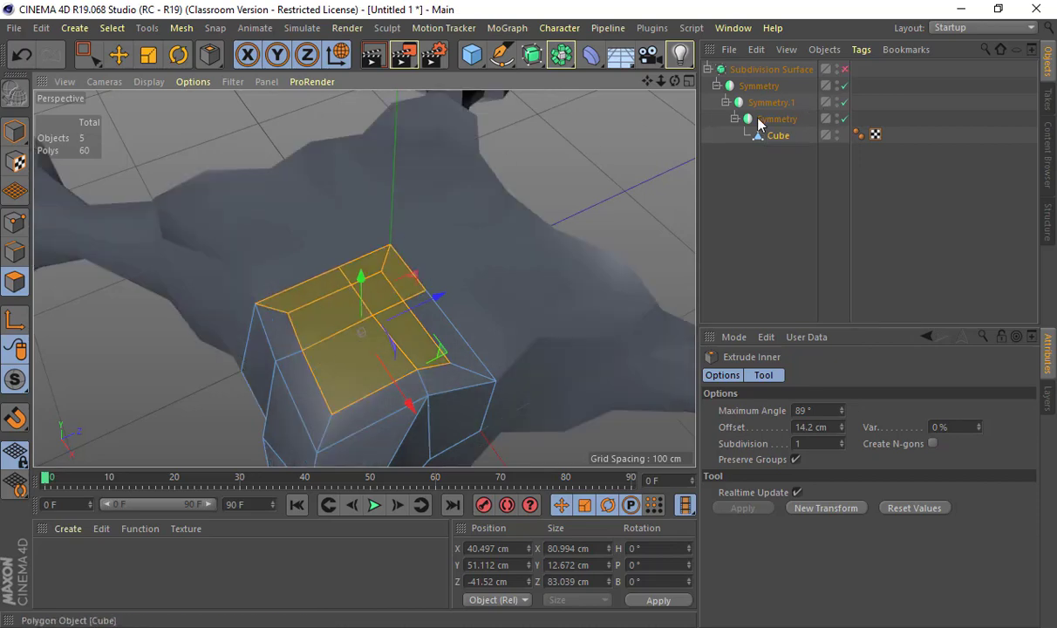
{"action": "left_click_drag", "start_coordinate": [422, 305], "coordinate": [377, 267], "text": "alt"}
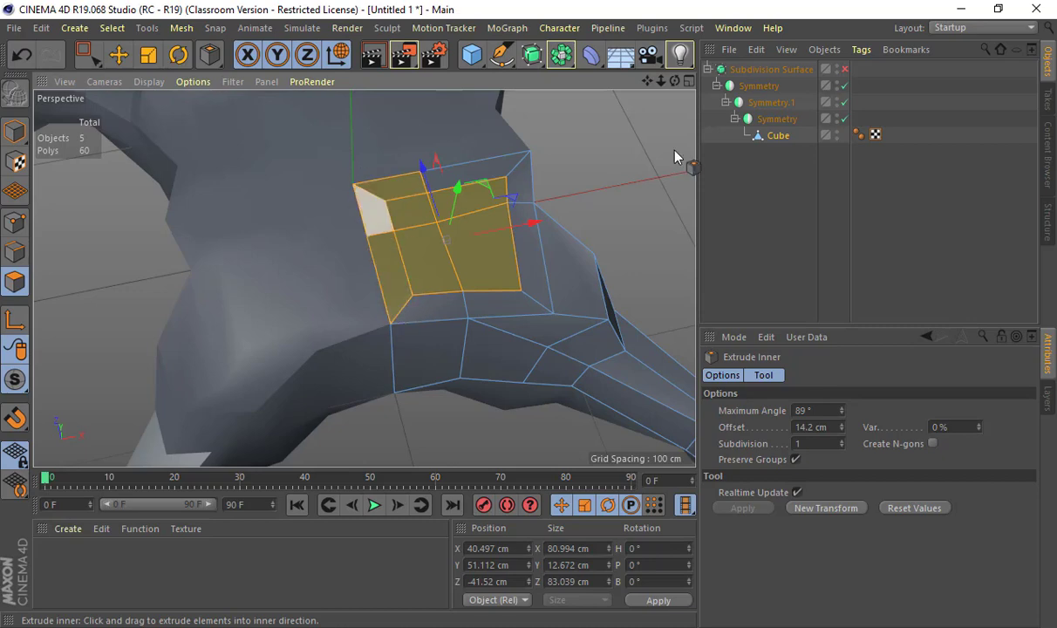
{"action": "left_click", "coordinate": [150, 84]}
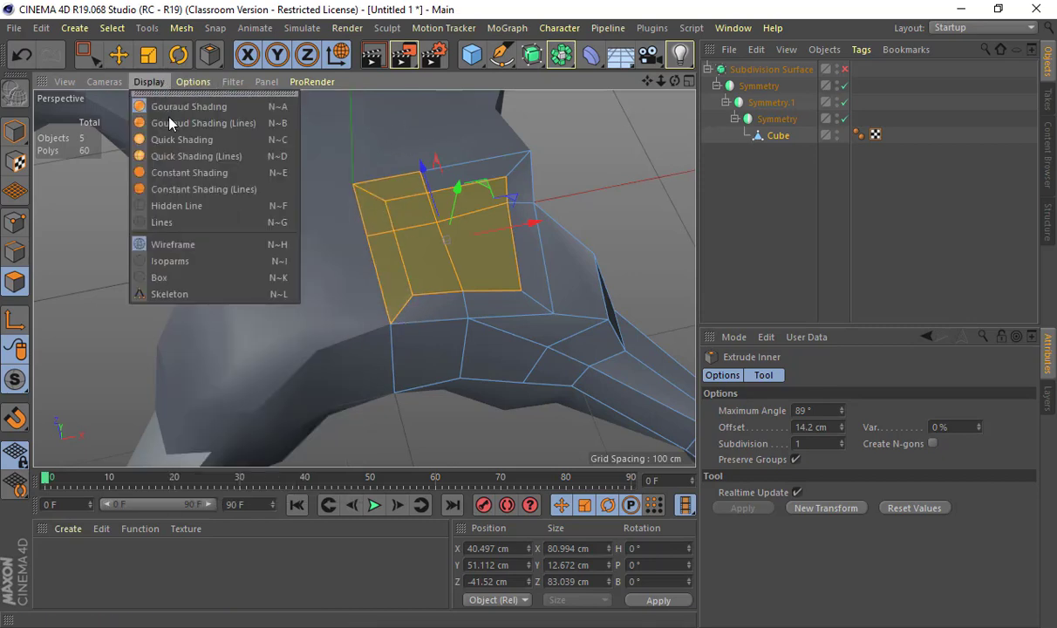
{"action": "left_click", "coordinate": [192, 129]}
{"action": "left_click_drag", "start_coordinate": [379, 330], "coordinate": [302, 220], "text": "alt"}
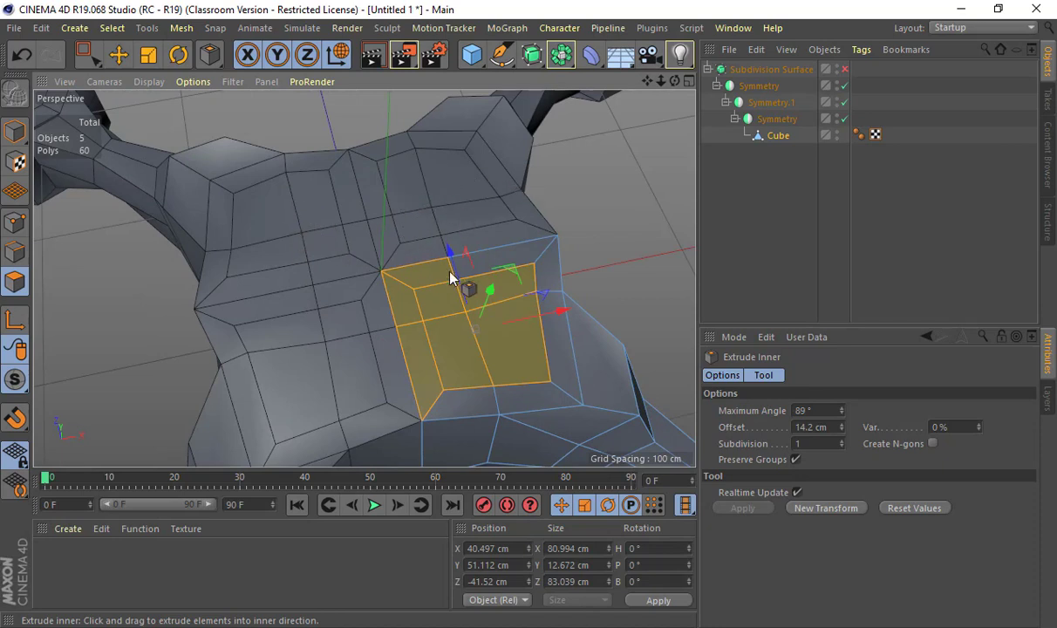
Undo the polygon selection changes and the inner extrusion on the body's top face.
{"action": "key", "text": "ctrl+z"}
{"action": "key", "text": "ctrl+z"}
{"action": "key", "text": "ctrl+z"}
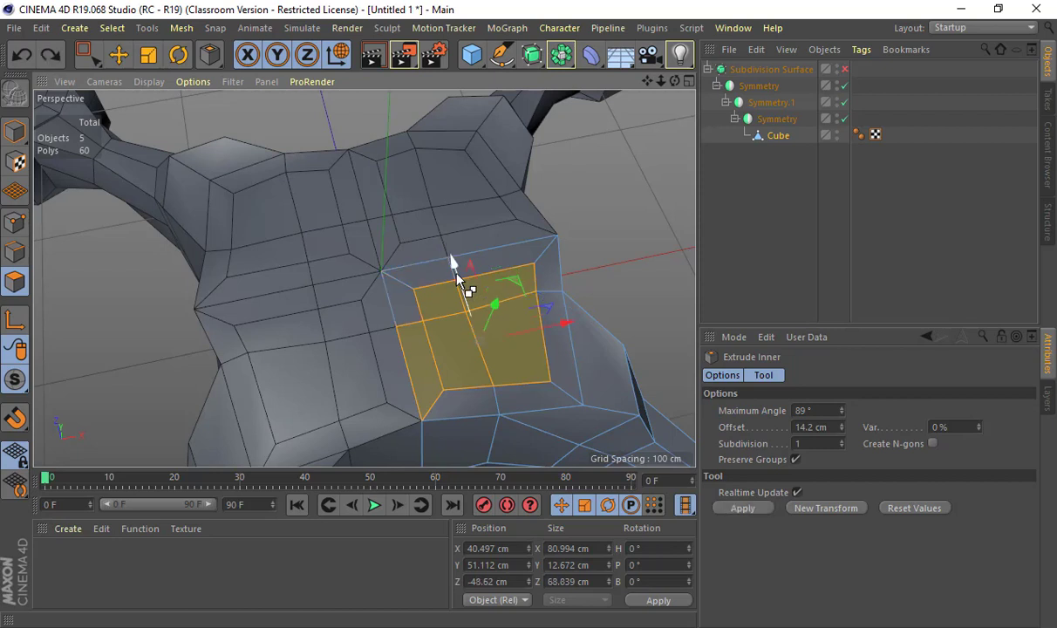
{"action": "key", "text": "ctrl+z"}
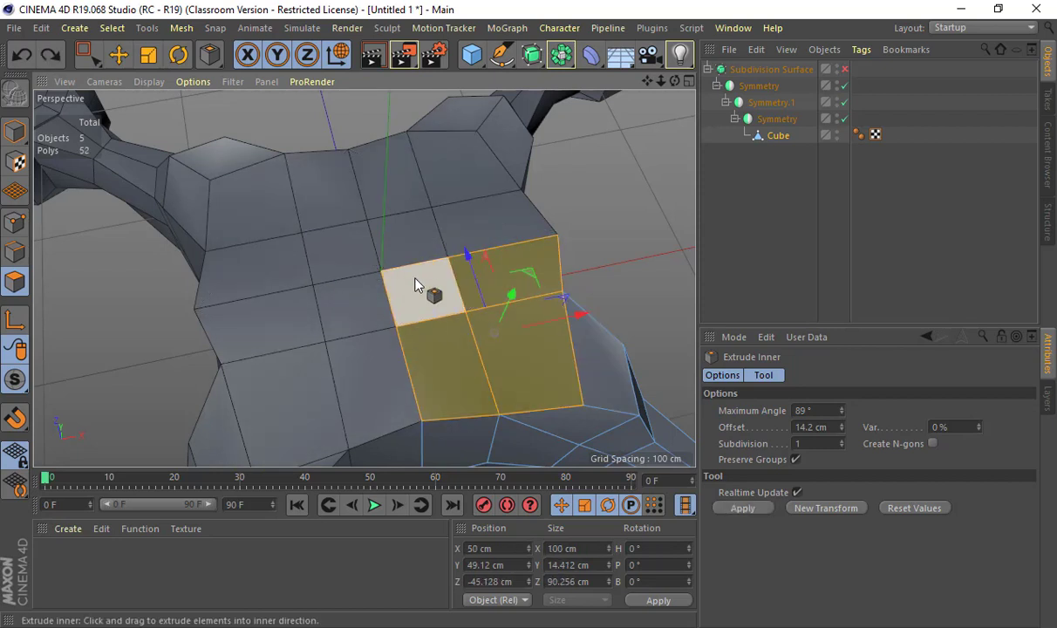
Add two crossing loop cuts through the body's top face near the symmetry axes, at about 47.5% and 48.6% offset.
{"action": "key", "text": "k"}
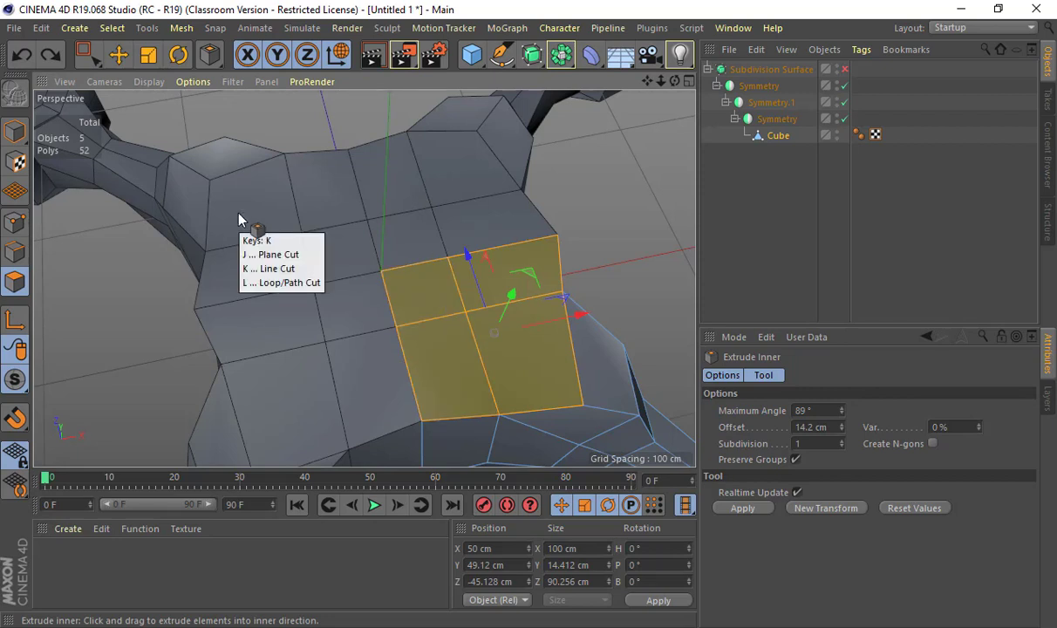
{"action": "key", "text": "k"}
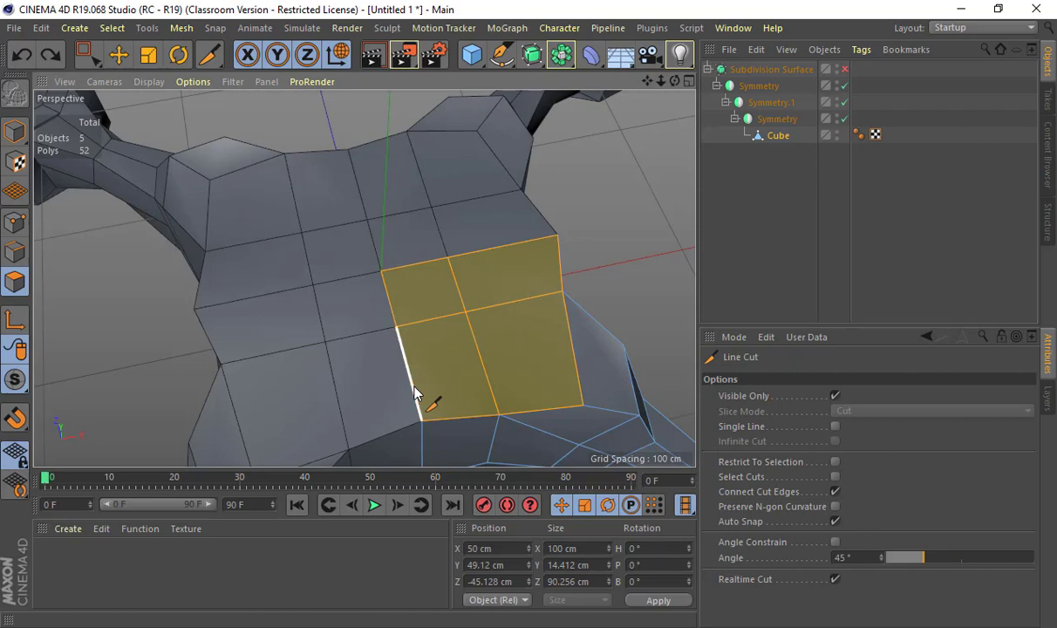
{"action": "left_click_drag", "start_coordinate": [401, 366], "coordinate": [411, 292], "text": "alt"}
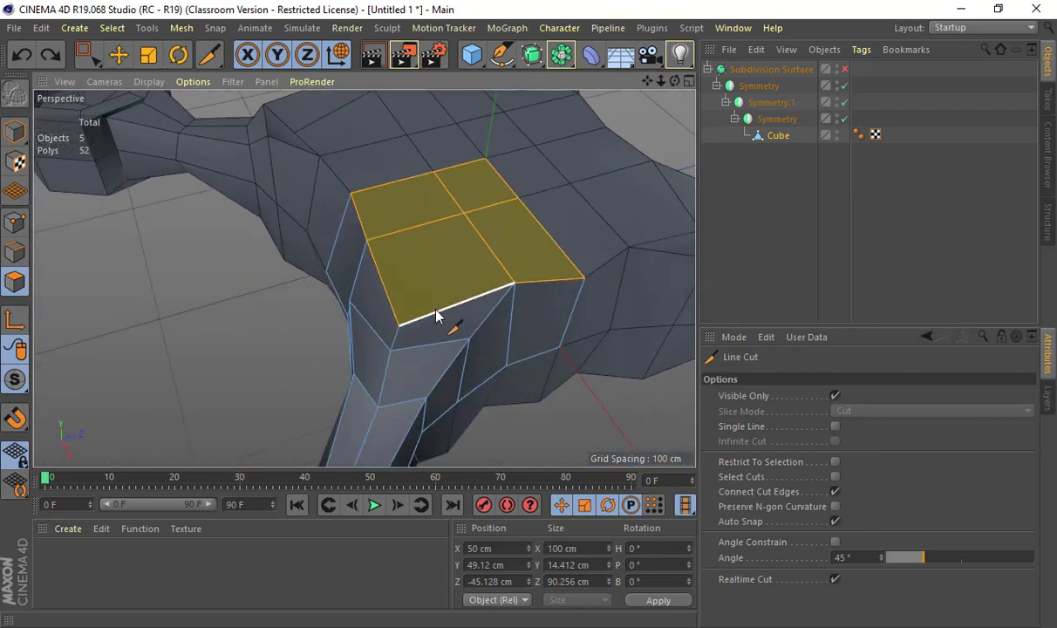
{"action": "key", "text": "k"}
{"action": "key", "text": "l"}
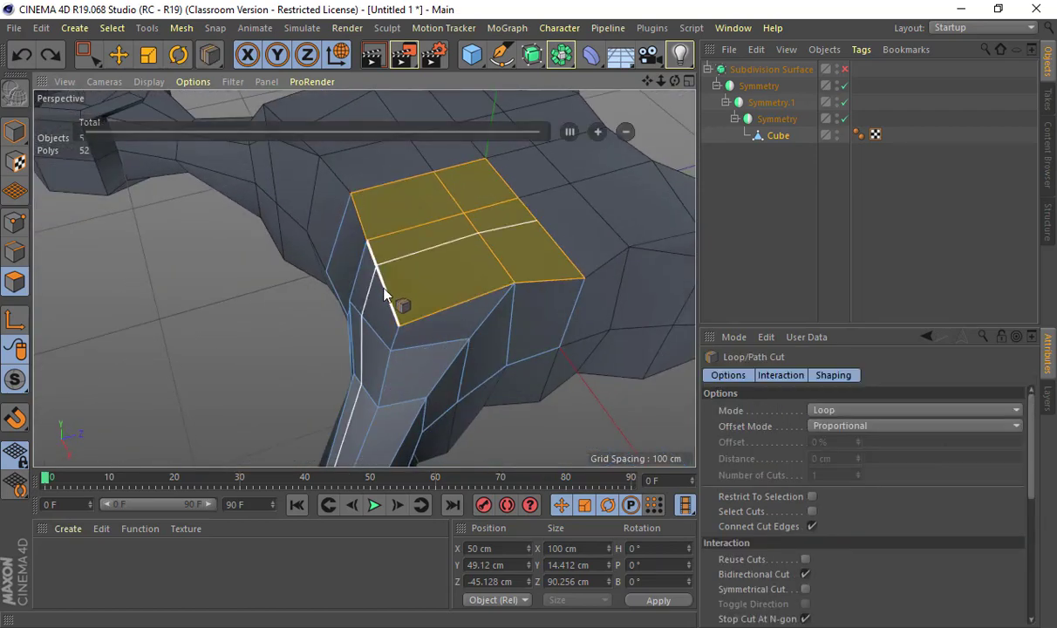
{"action": "left_click", "coordinate": [491, 203]}
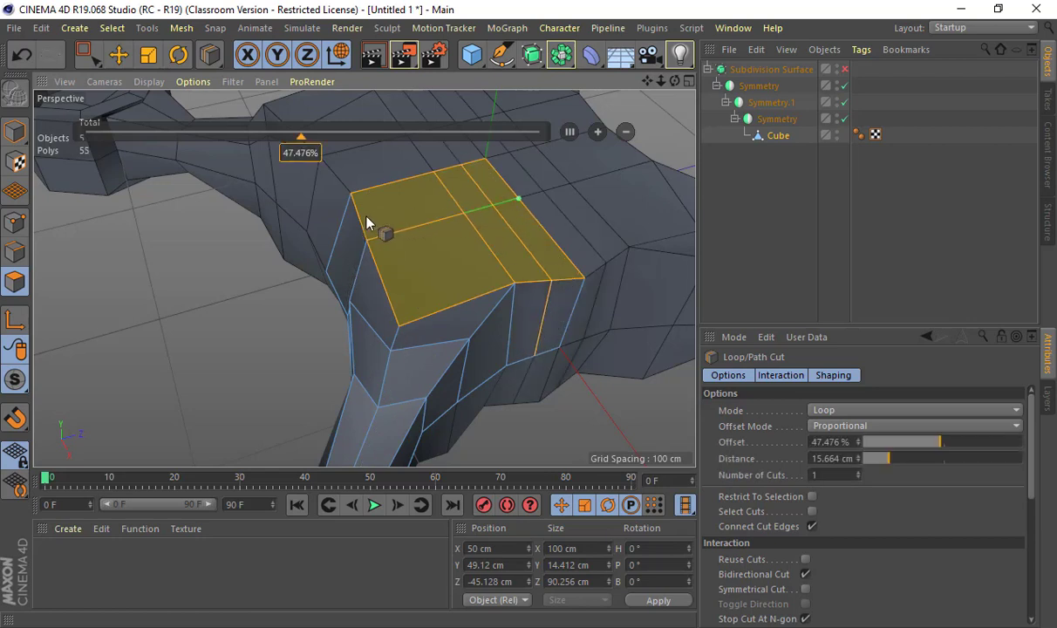
{"action": "left_click", "coordinate": [362, 233]}
{"action": "left_click_drag", "start_coordinate": [362, 233], "coordinate": [480, 248], "text": "alt"}
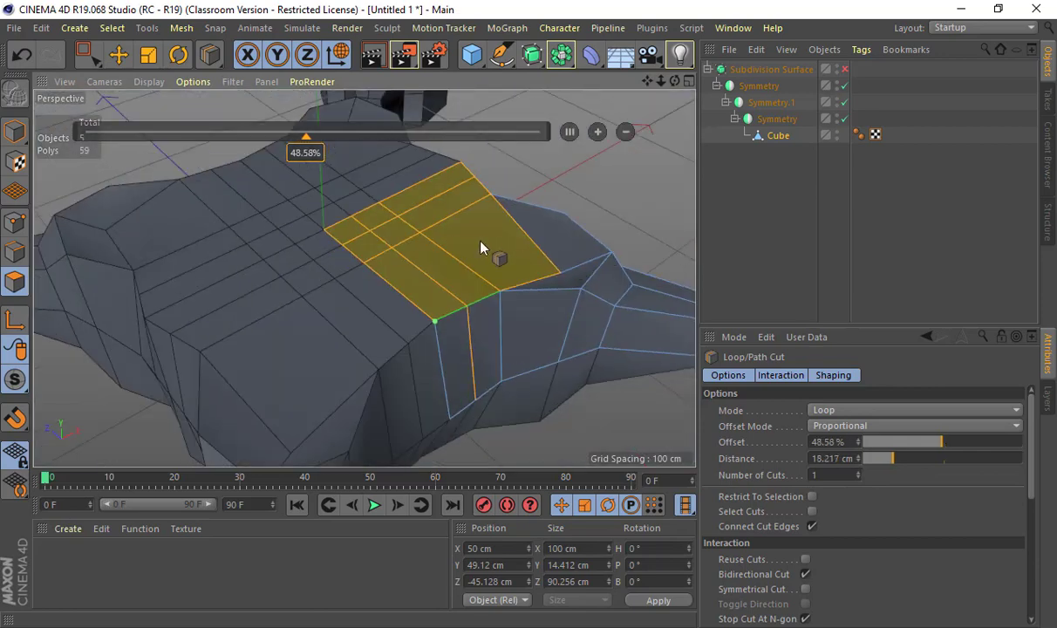
In point mode, move the top face's inner corner point and its neighbouring loop point outward toward the body's edge.
{"action": "key", "text": "e"}
{"action": "left_click", "coordinate": [15, 223]}
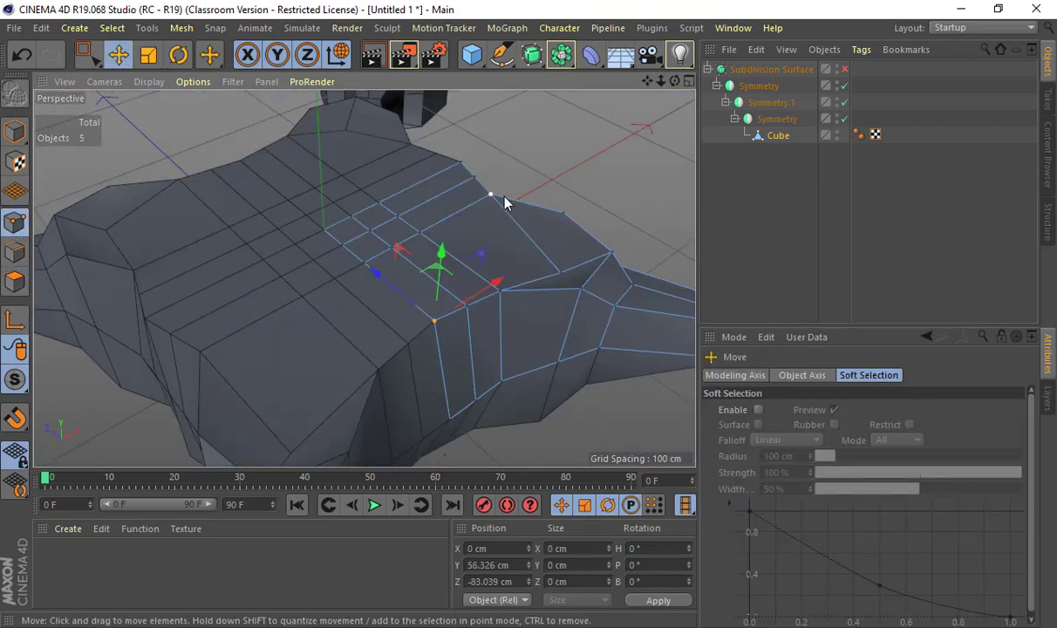
{"action": "left_click", "coordinate": [425, 231]}
{"action": "left_click_drag", "start_coordinate": [549, 244], "coordinate": [541, 289], "text": "alt"}
{"action": "key", "text": "ctrl+z"}
{"action": "scroll", "coordinate": [514, 235], "scroll_direction": "up", "scroll_amount": 2}
{"action": "left_click_drag", "start_coordinate": [484, 185], "coordinate": [464, 237]}
{"action": "left_click_drag", "start_coordinate": [482, 228], "coordinate": [562, 258]}
Move the two loop points near the front symmetry axis to about Z -68 cm and the side-axis point to about X 70 cm.
{"action": "left_click", "coordinate": [354, 211]}
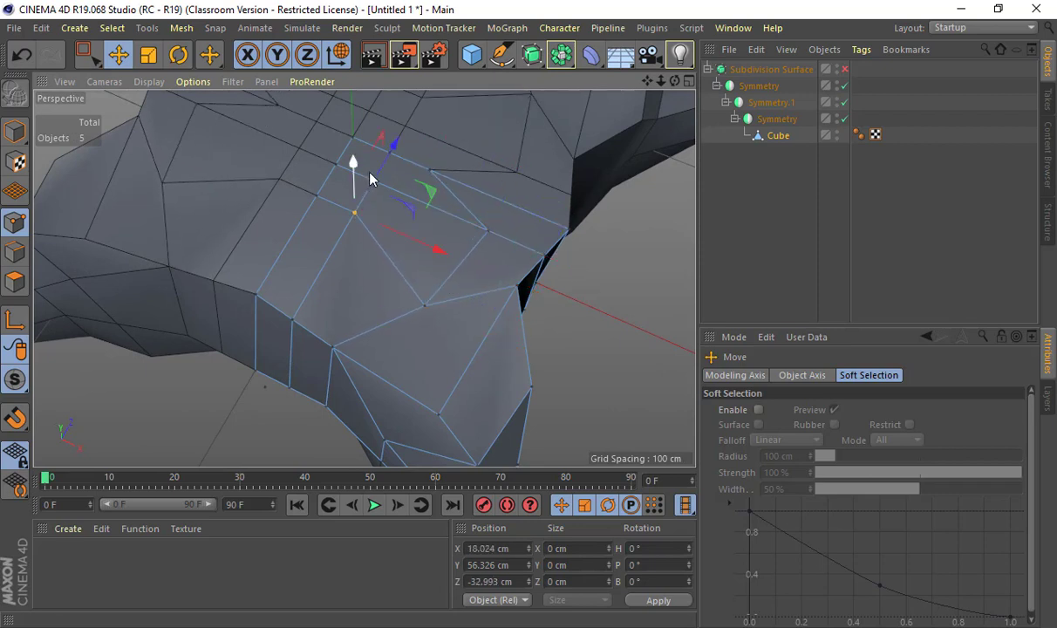
{"action": "left_click", "coordinate": [317, 197], "text": "shift"}
{"action": "left_click_drag", "start_coordinate": [369, 142], "coordinate": [336, 223]}
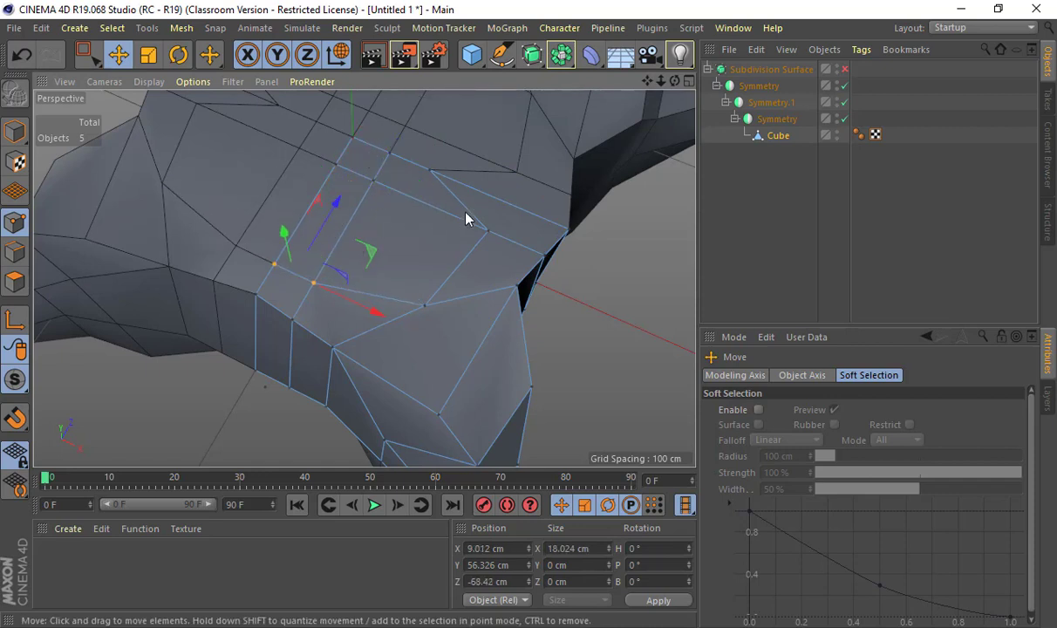
{"action": "left_click", "coordinate": [390, 155]}
{"action": "left_click_drag", "start_coordinate": [495, 200], "coordinate": [514, 218]}
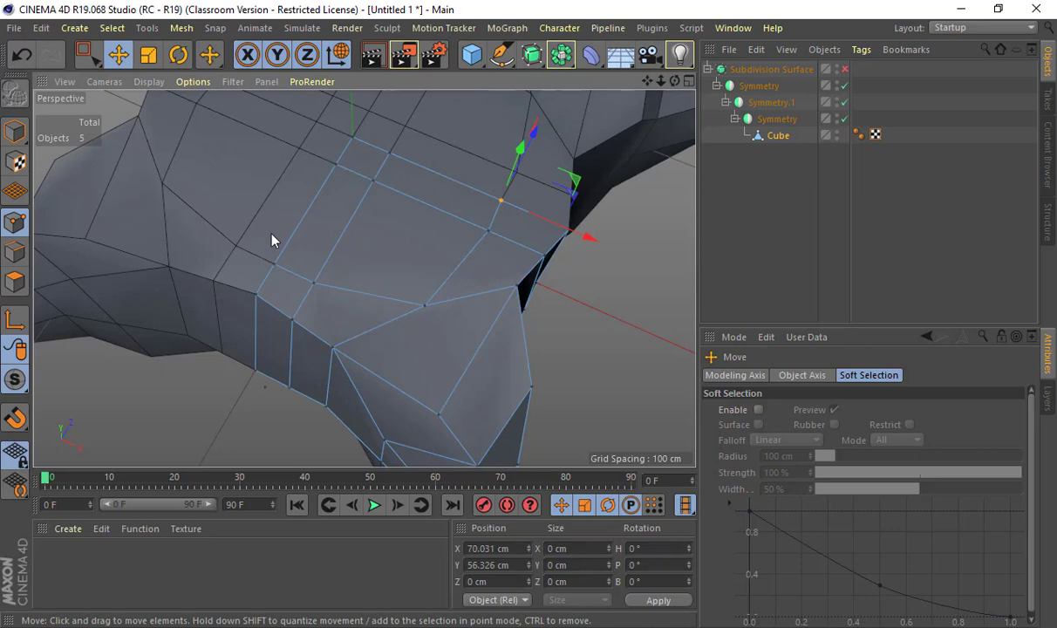
Select the four inner polygons of the top face and raise them to about Y 74 cm.
{"action": "left_click", "coordinate": [15, 281]}
{"action": "left_click", "coordinate": [329, 226]}
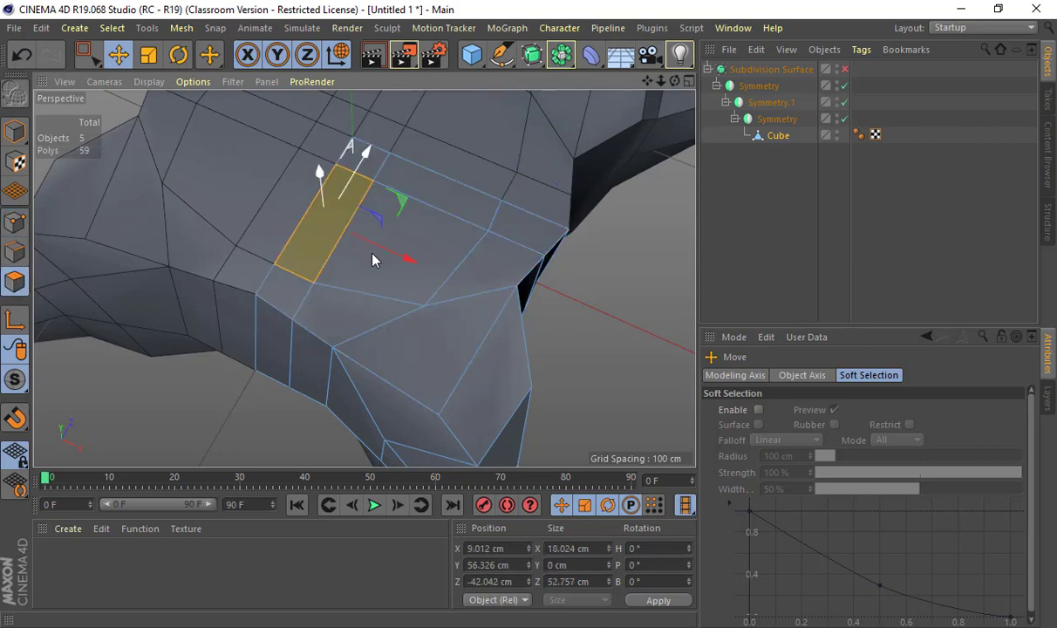
{"action": "left_click", "coordinate": [420, 210], "text": "shift"}
{"action": "left_click", "coordinate": [431, 178], "text": "shift"}
{"action": "left_click", "coordinate": [365, 161], "text": "shift"}
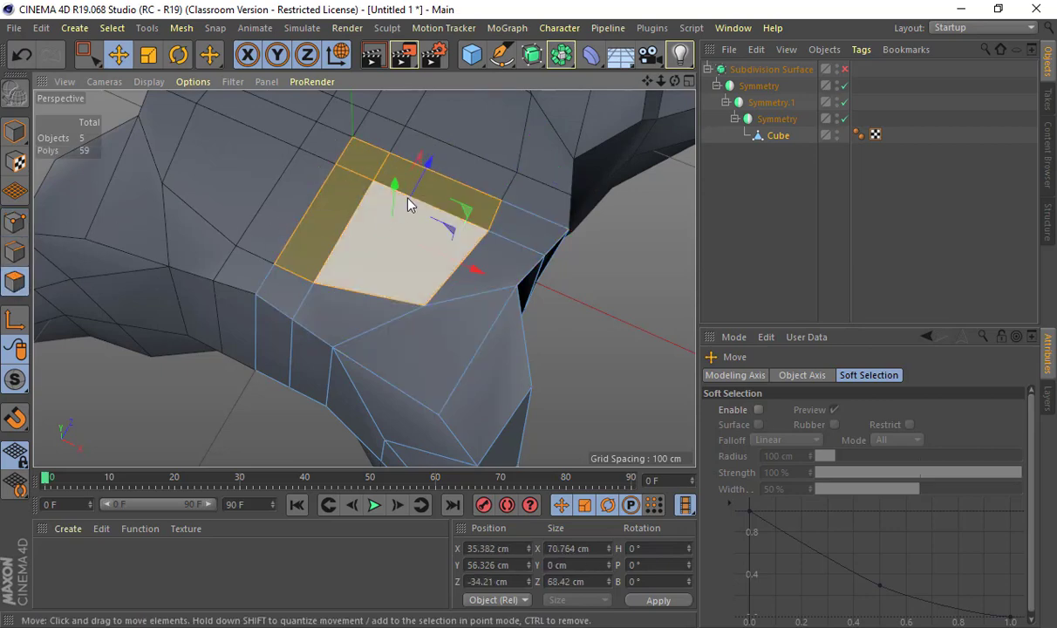
{"action": "left_click_drag", "start_coordinate": [409, 204], "coordinate": [391, 121], "text": "alt"}
{"action": "left_click_drag", "start_coordinate": [416, 168], "coordinate": [467, 278], "text": "alt"}
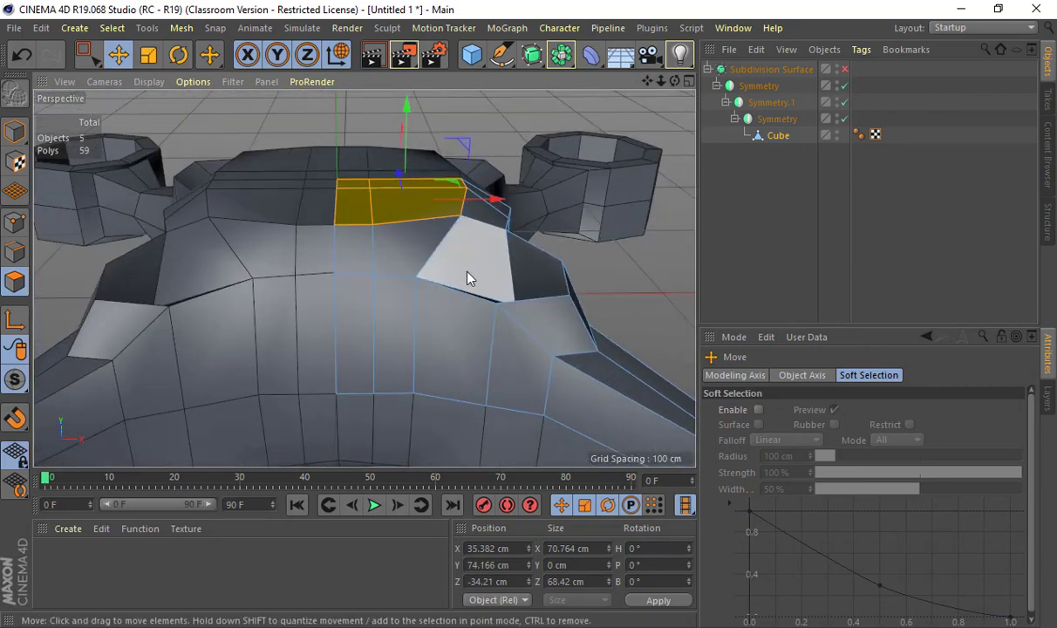
Extrude the four raised top polygons by about 28.4 cm and turn the Subdivision Surface back on.
{"action": "key", "text": "d"}
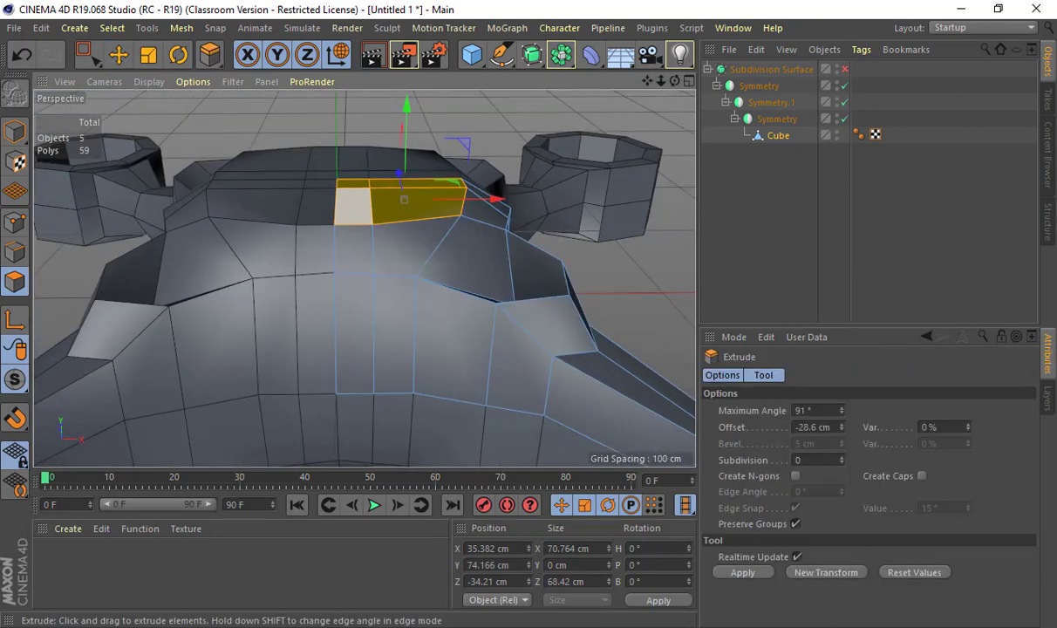
{"action": "left_click_drag", "start_coordinate": [354, 206], "coordinate": [327, 163]}
{"action": "left_click", "coordinate": [844, 69]}
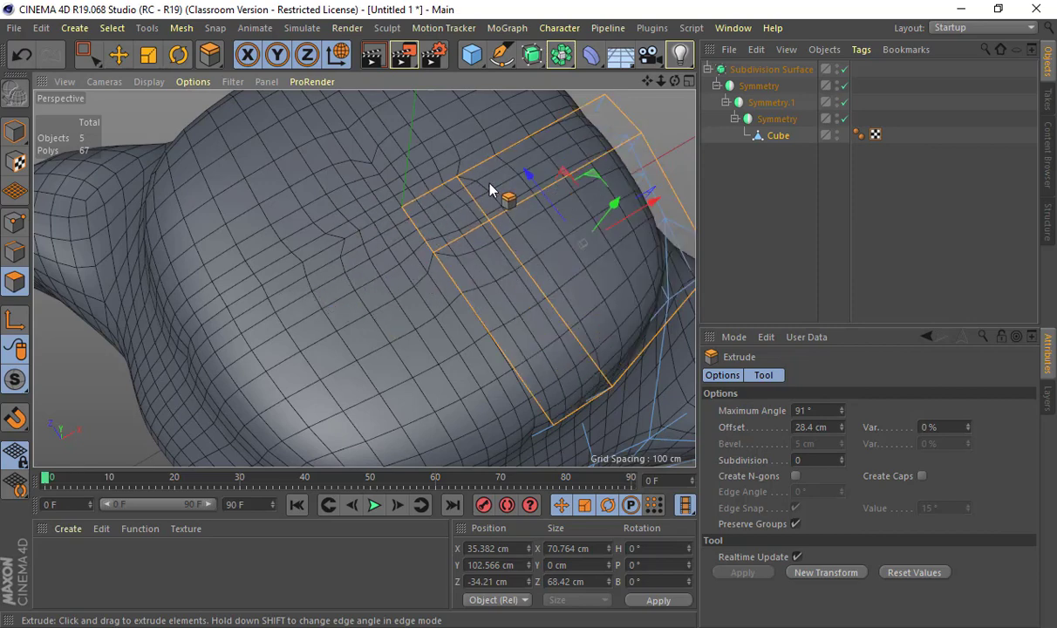
{"action": "left_click_drag", "start_coordinate": [382, 238], "coordinate": [431, 300], "text": "alt"}
Disable the Subdivision Surface and all three Symmetry objects to expose the extruded block's inner side walls.
{"action": "key", "text": "e"}
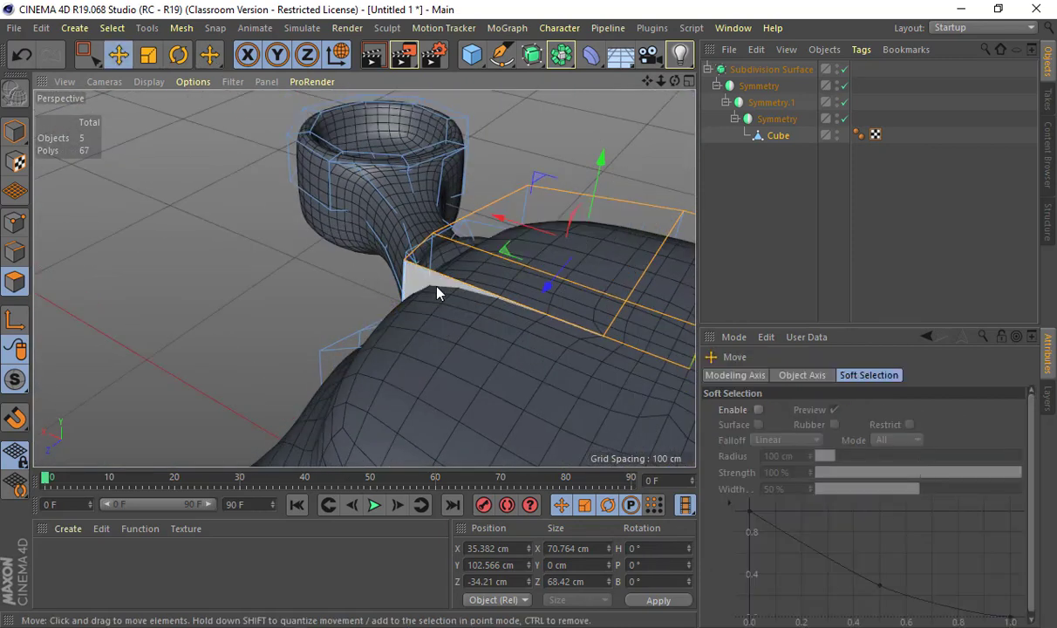
{"action": "left_click", "coordinate": [432, 284]}
{"action": "left_click_drag", "start_coordinate": [566, 347], "coordinate": [510, 320], "text": "alt"}
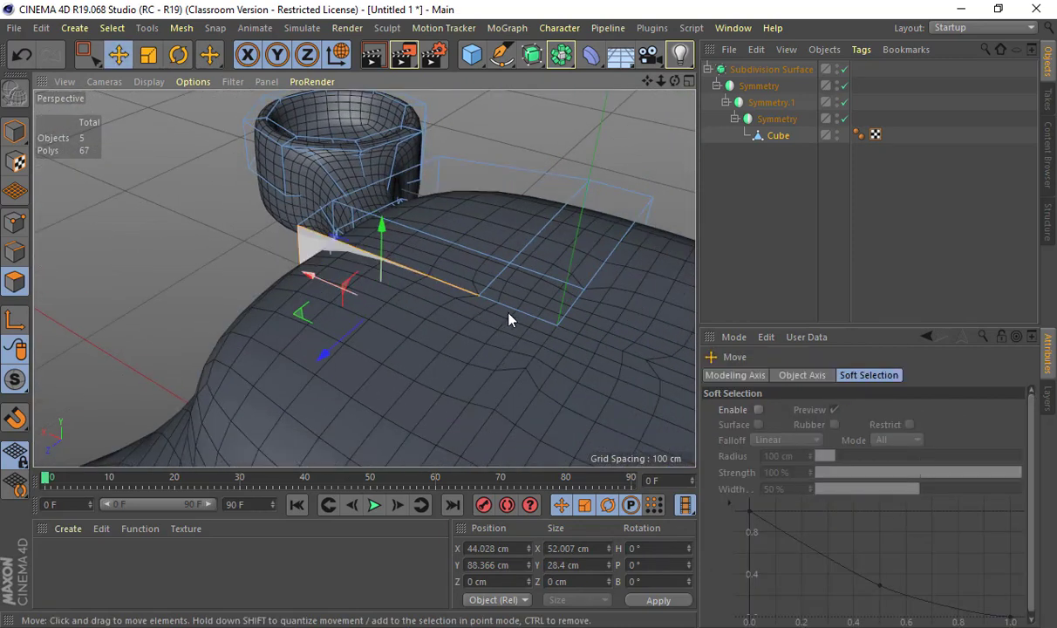
{"action": "left_click", "coordinate": [843, 119]}
{"action": "left_click_drag", "start_coordinate": [851, 69], "coordinate": [844, 80]}
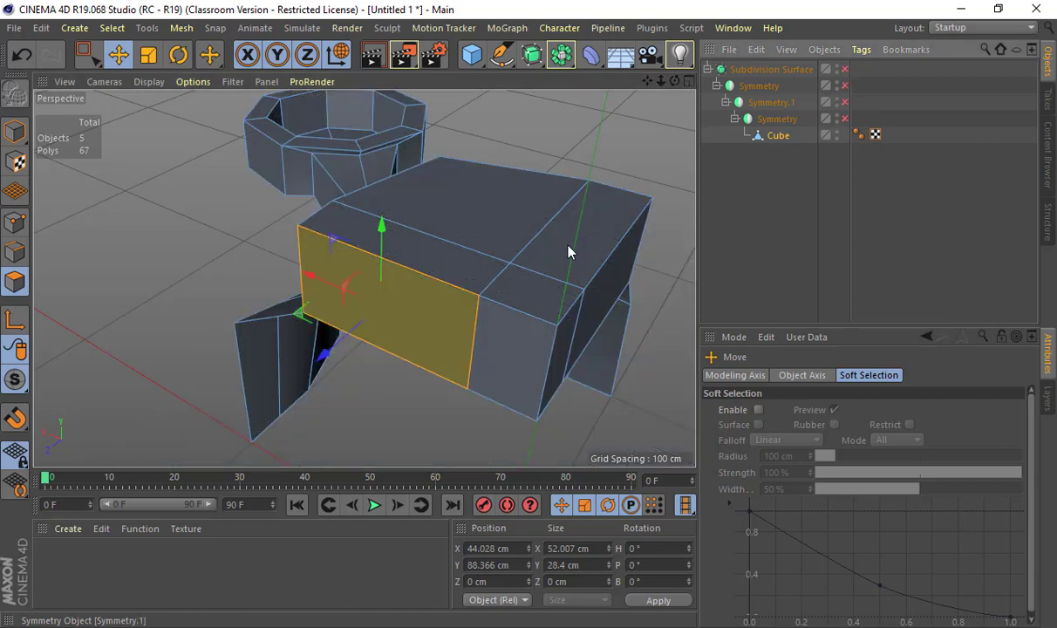
Delete the four side polygons of the extruded block that lie on the symmetry planes.
{"action": "left_click_drag", "start_coordinate": [502, 264], "coordinate": [486, 347], "text": "alt"}
{"action": "left_click", "coordinate": [550, 340], "text": "shift"}
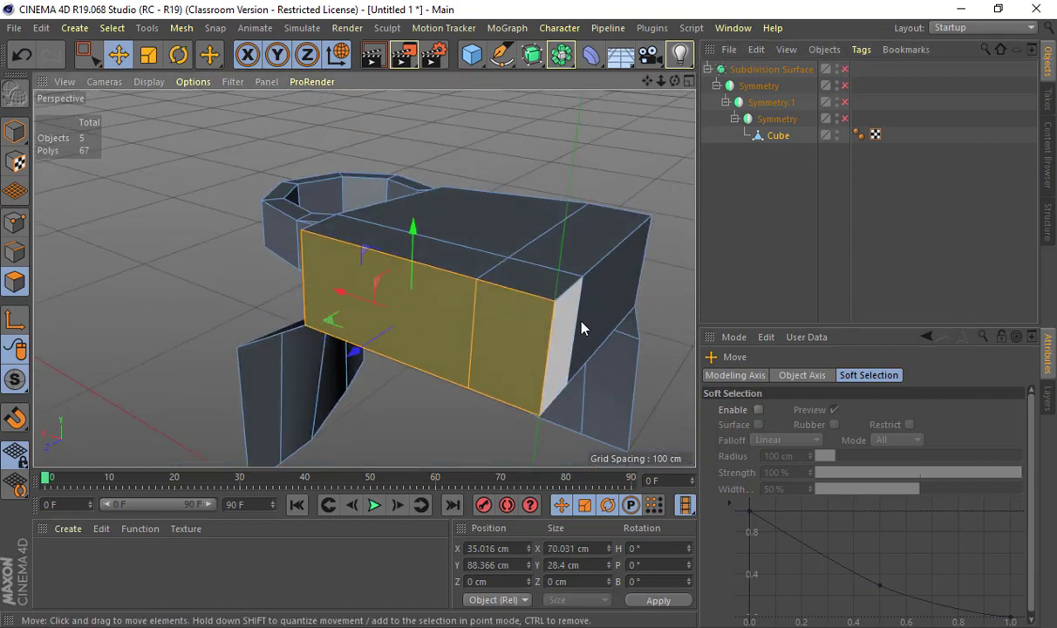
{"action": "left_click", "coordinate": [584, 323], "text": "shift"}
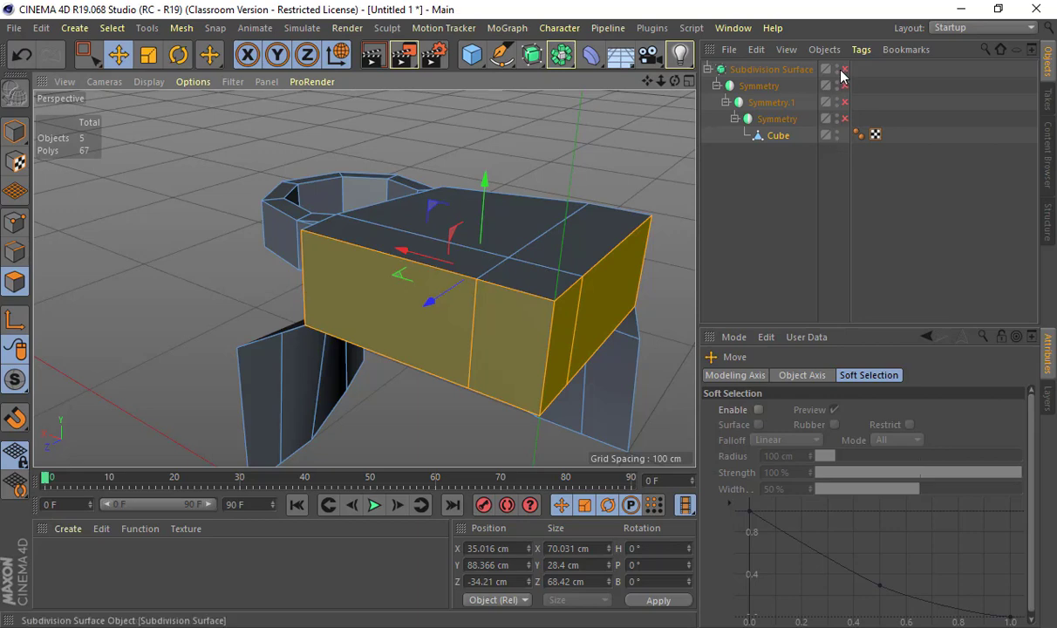
{"action": "key", "text": "ctrl+z"}
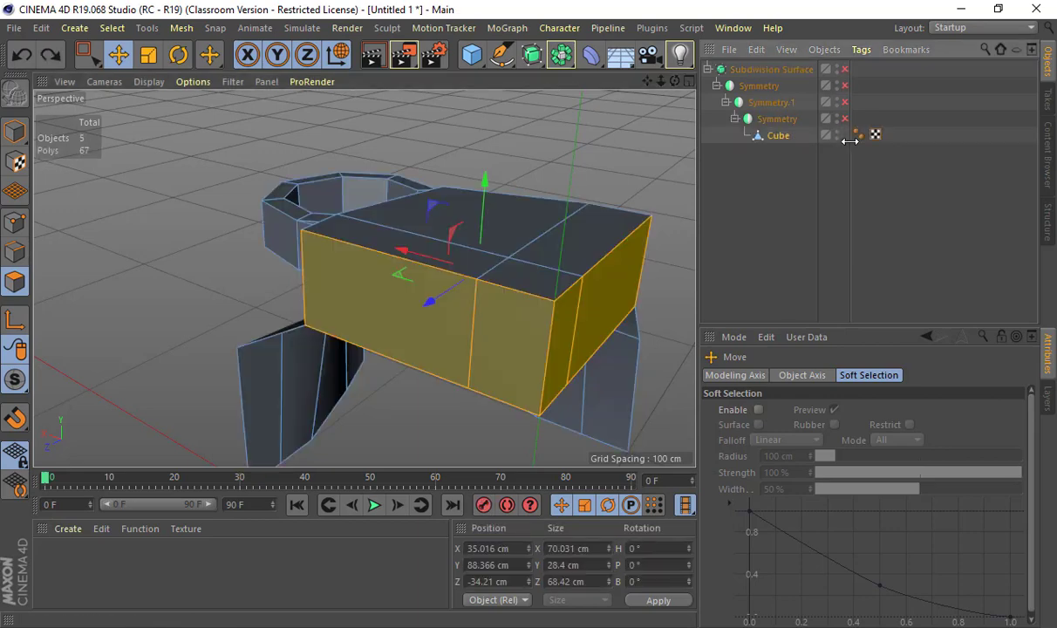
{"action": "left_click", "coordinate": [589, 167]}
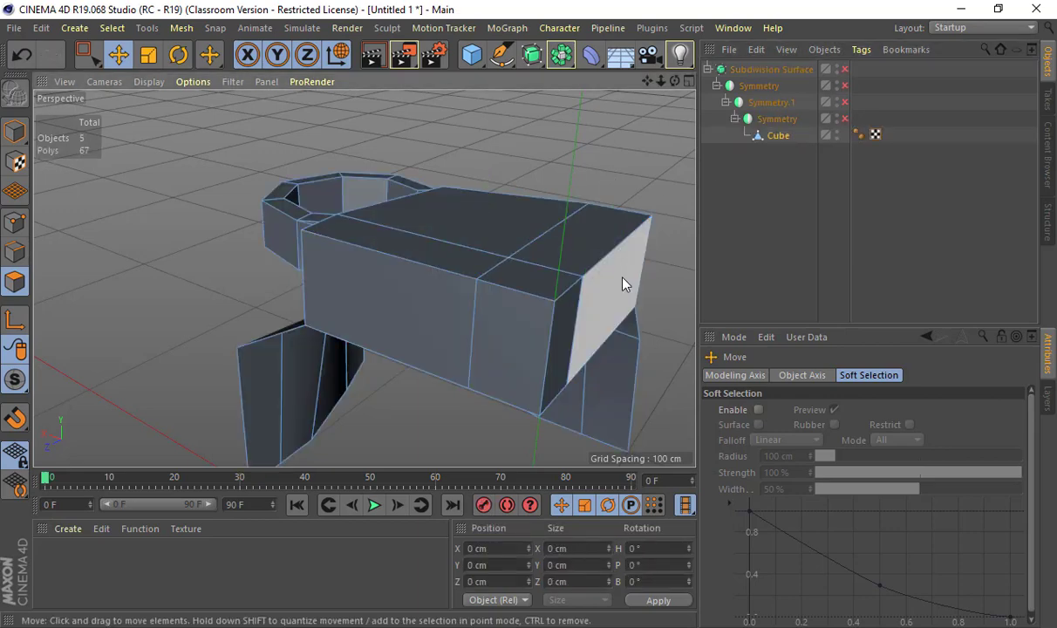
{"action": "left_click", "coordinate": [602, 270]}
{"action": "left_click", "coordinate": [449, 321], "text": "shift"}
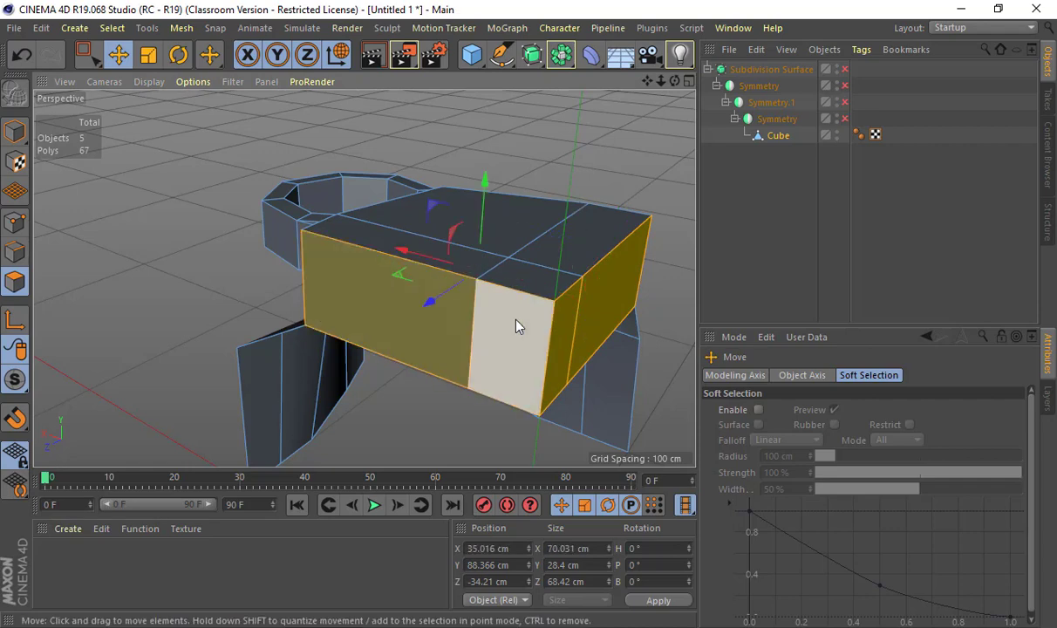
{"action": "key", "text": "Delete"}
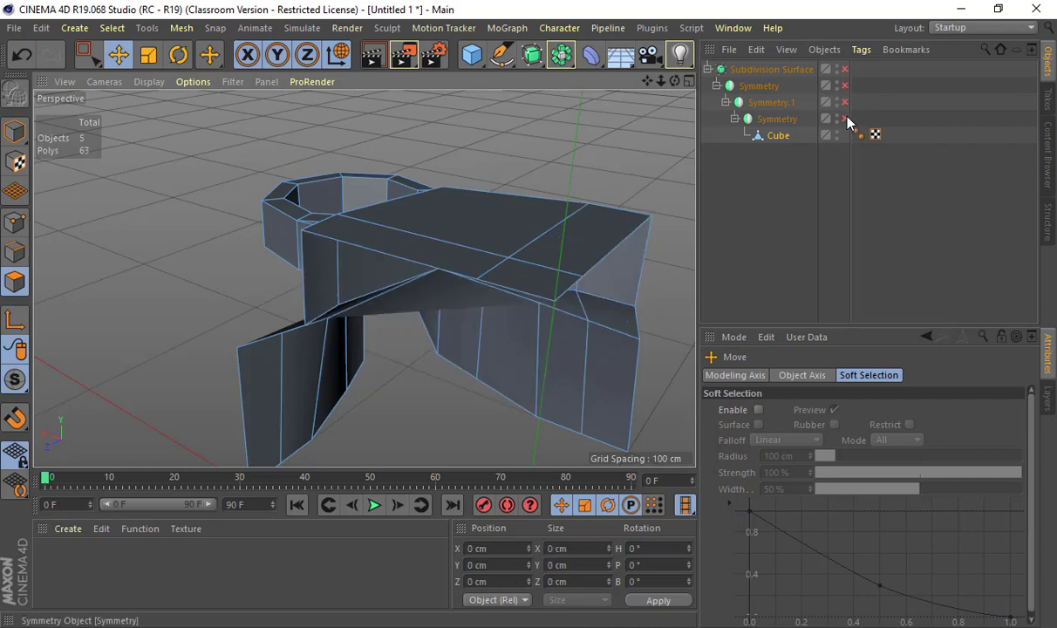
Re-enable the three Symmetry objects and the Subdivision Surface to check the smoothed raised top.
{"action": "left_click_drag", "start_coordinate": [845, 118], "coordinate": [842, 70]}
{"action": "left_click_drag", "start_coordinate": [455, 211], "coordinate": [506, 298], "text": "alt"}
{"action": "middle_click_drag", "start_coordinate": [506, 298], "coordinate": [475, 268], "text": "alt"}
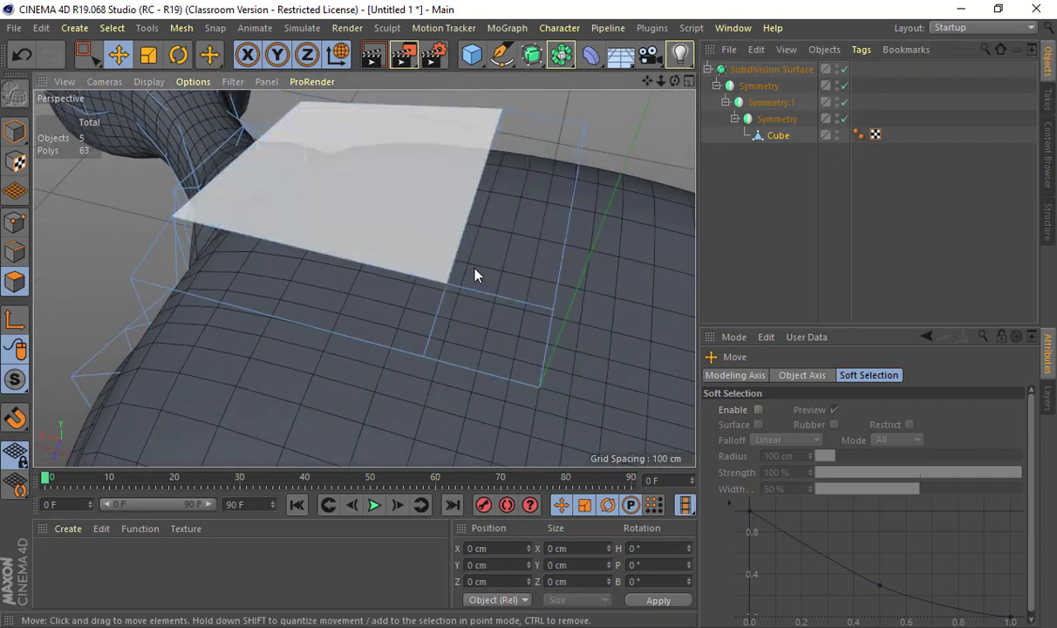
{"action": "right_click_drag", "start_coordinate": [476, 274], "coordinate": [360, 297], "text": "alt"}
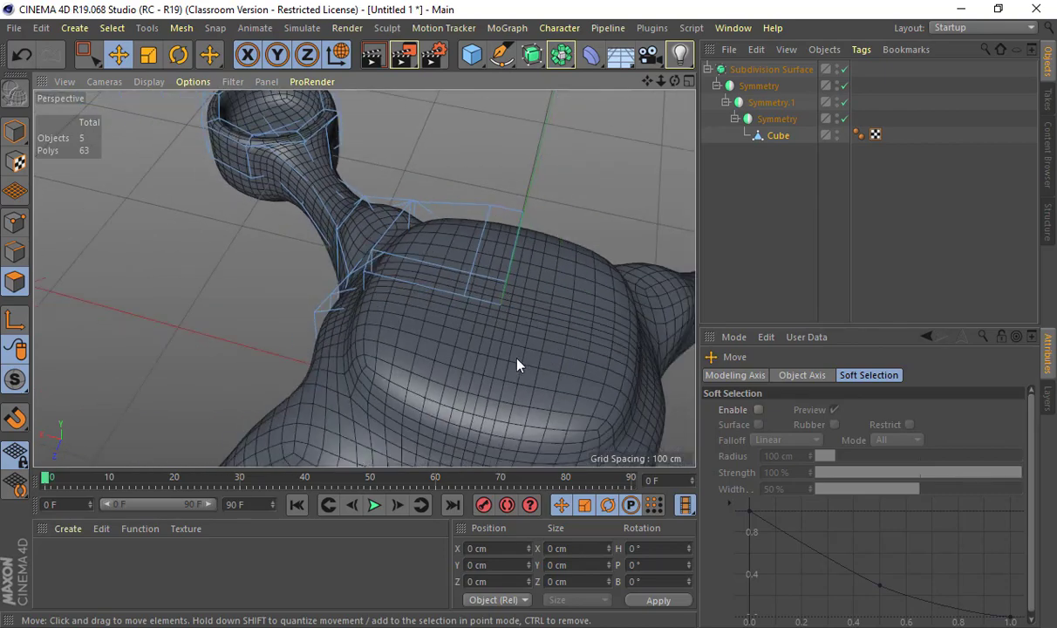
Make the innermost Symmetry object, which mirrors across the XZ plane, editable and select the resulting Cube mesh.
{"action": "left_click_drag", "start_coordinate": [518, 364], "coordinate": [411, 383], "text": "alt"}
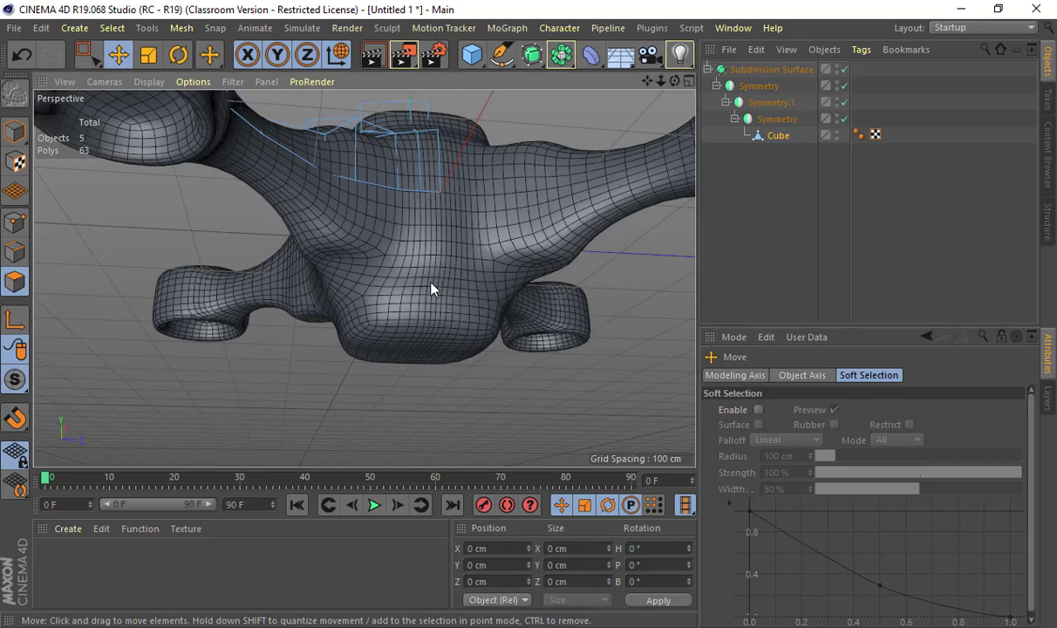
{"action": "left_click", "coordinate": [779, 135]}
{"action": "left_click_drag", "start_coordinate": [471, 164], "coordinate": [663, 196], "text": "alt"}
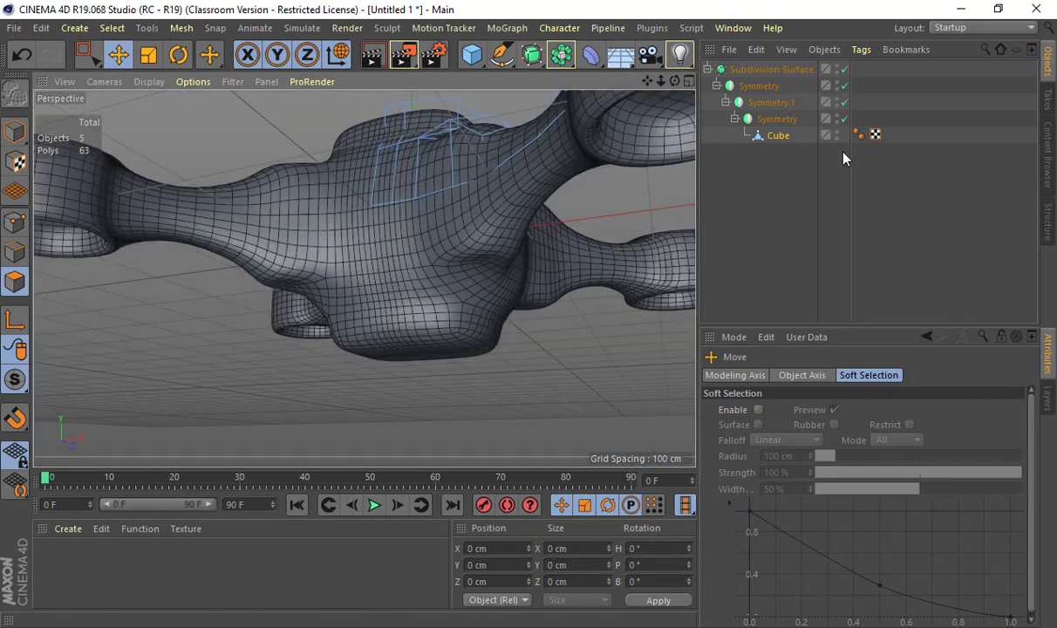
{"action": "left_click", "coordinate": [785, 120]}
{"action": "left_click", "coordinate": [734, 120]}
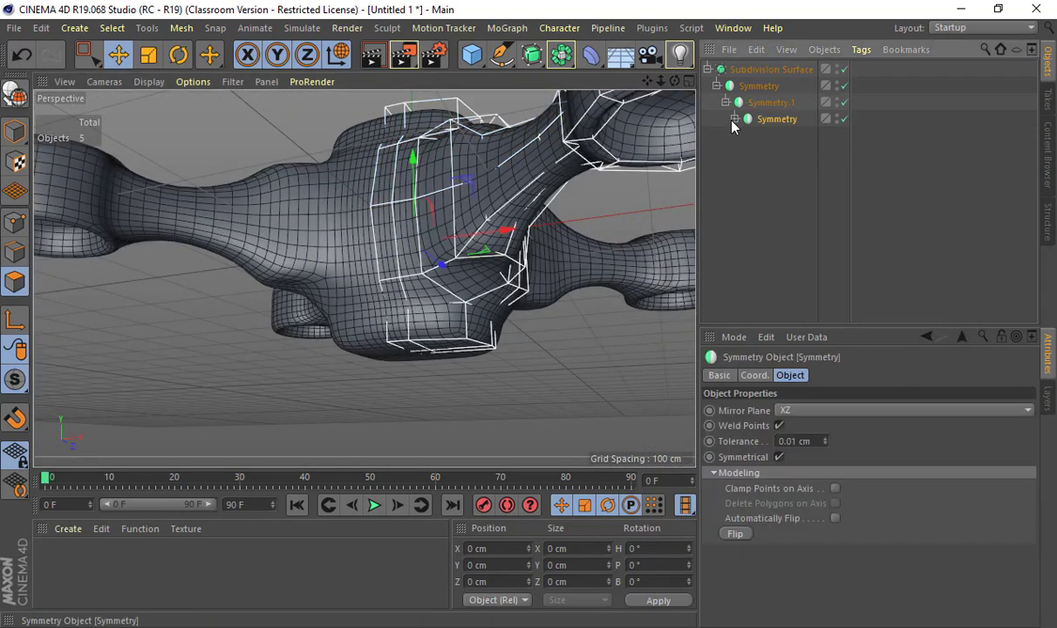
{"action": "left_click", "coordinate": [844, 119]}
{"action": "left_click", "coordinate": [844, 119]}
{"action": "left_click", "coordinate": [844, 119]}
{"action": "left_click", "coordinate": [844, 119]}
{"action": "key", "text": "c"}
{"action": "left_click", "coordinate": [734, 120]}
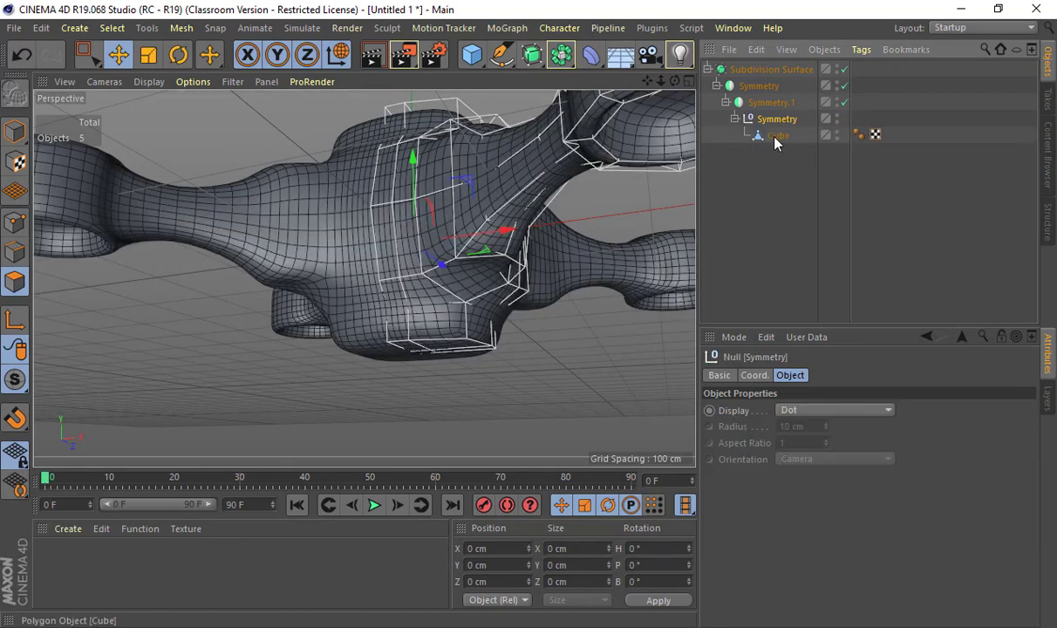
{"action": "left_click", "coordinate": [759, 135]}
Slim the arm by scaling its edge loop beside the body down to about 24 × 36 × 26 cm.
{"action": "left_click_drag", "start_coordinate": [491, 186], "coordinate": [401, 306], "text": "alt"}
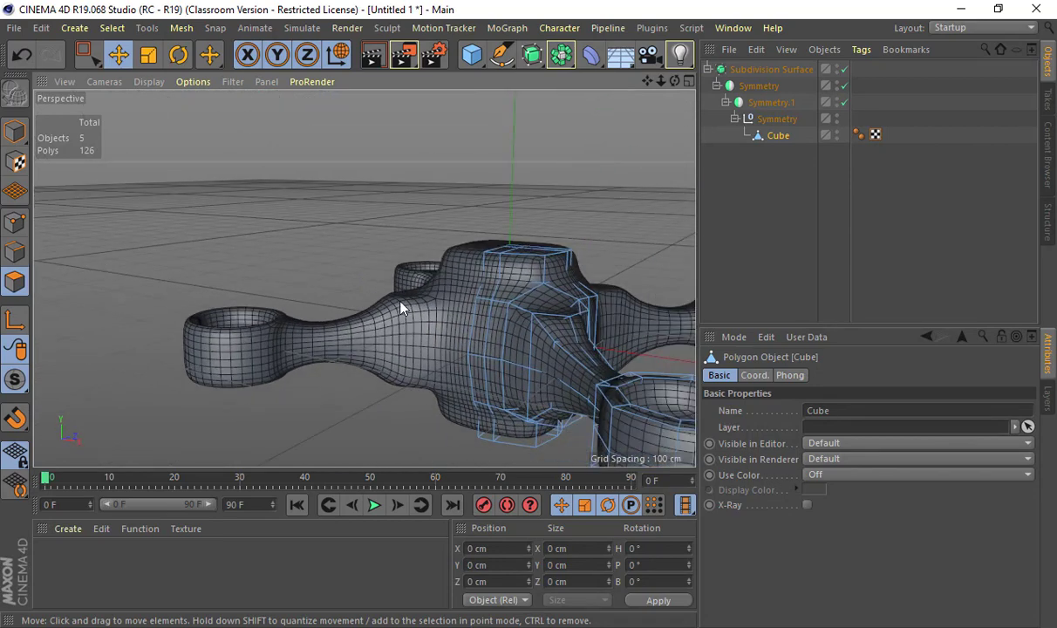
{"action": "left_click_drag", "start_coordinate": [447, 358], "coordinate": [180, 278], "text": "alt"}
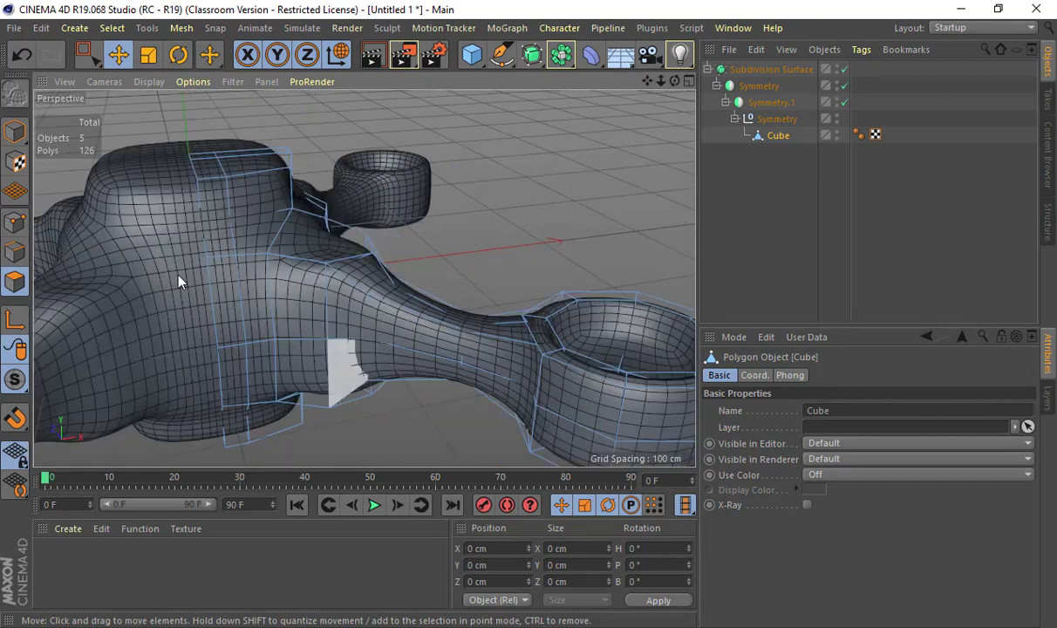
{"action": "left_click", "coordinate": [16, 254]}
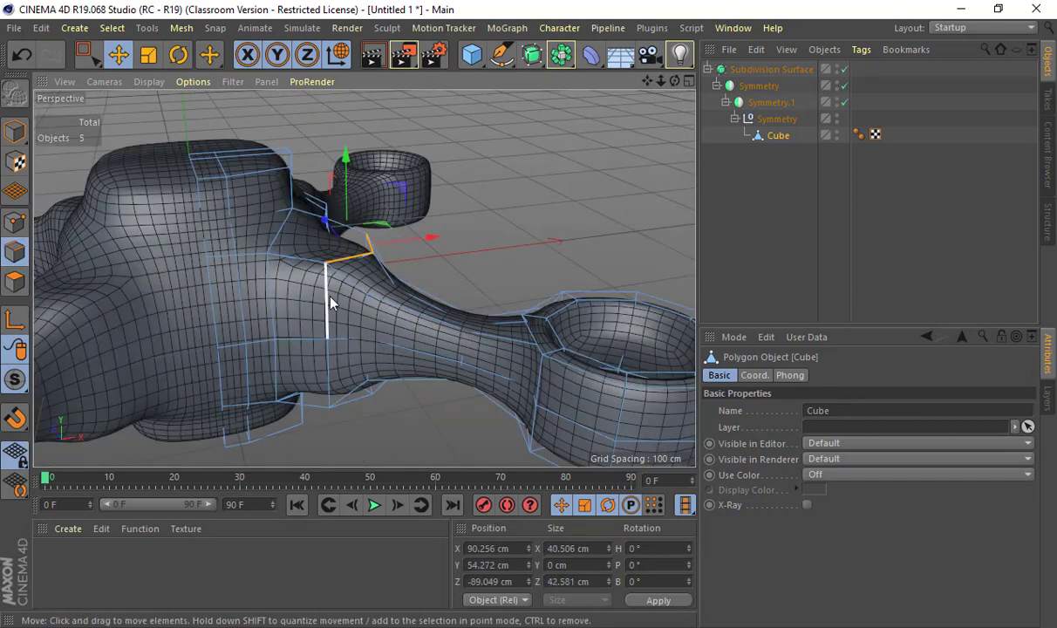
{"action": "left_click", "coordinate": [324, 301]}
{"action": "key", "text": "t"}
{"action": "left_click_drag", "start_coordinate": [349, 244], "coordinate": [484, 298]}
{"action": "key", "text": "w"}
{"action": "scroll", "coordinate": [454, 331], "scroll_direction": "up", "scroll_amount": 4}
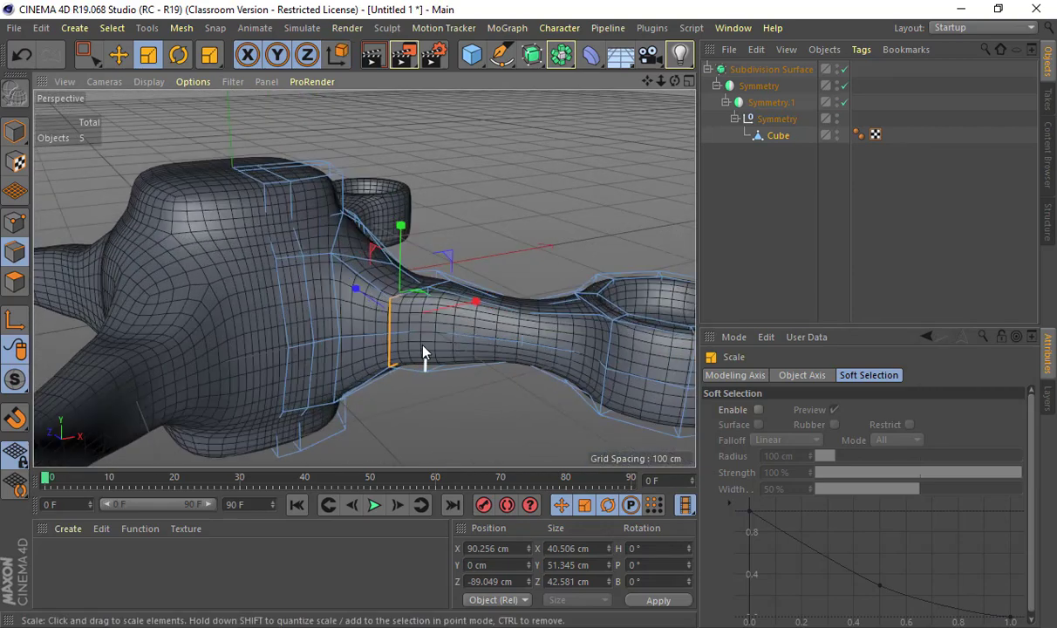
{"action": "double_click", "coordinate": [429, 356]}
{"action": "left_click_drag", "start_coordinate": [432, 229], "coordinate": [433, 284]}
{"action": "left_click_drag", "start_coordinate": [545, 309], "coordinate": [536, 284], "text": "alt"}
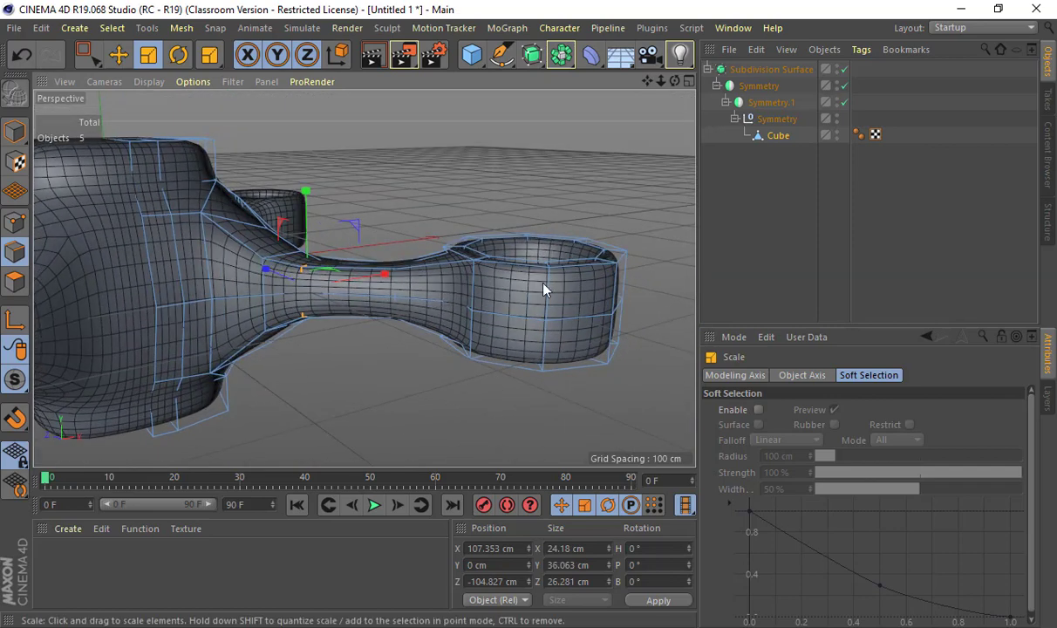
Select all points of the ring at the arm's end, excluding the points on the arm itself.
{"action": "left_click", "coordinate": [15, 221]}
{"action": "left_click", "coordinate": [87, 54]}
{"action": "left_click", "coordinate": [455, 170]}
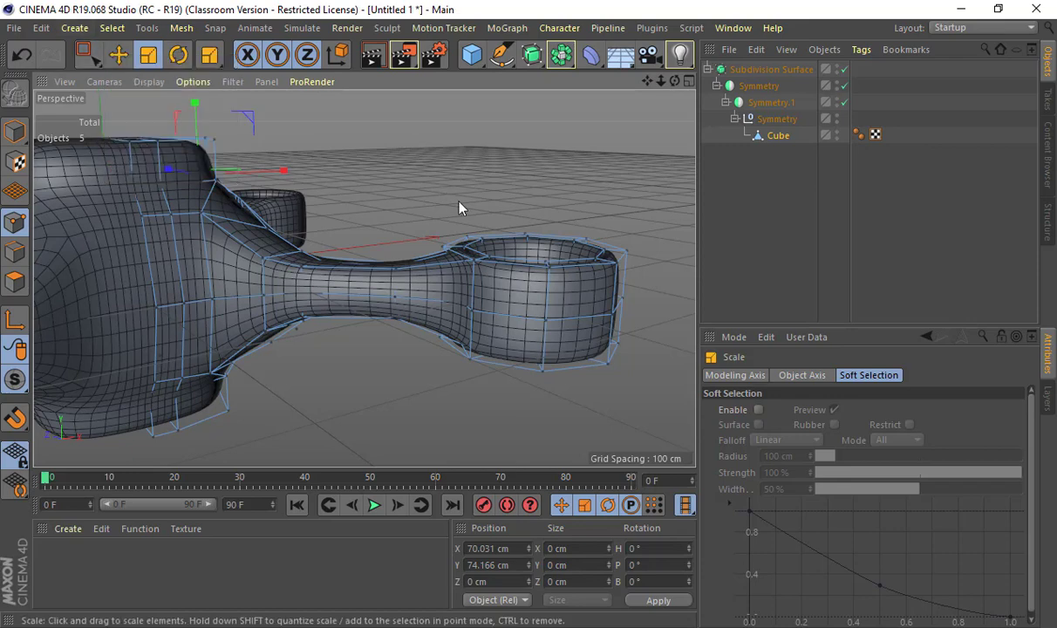
{"action": "left_click", "coordinate": [87, 54]}
{"action": "right_click_drag", "start_coordinate": [560, 188], "coordinate": [483, 194], "text": "alt"}
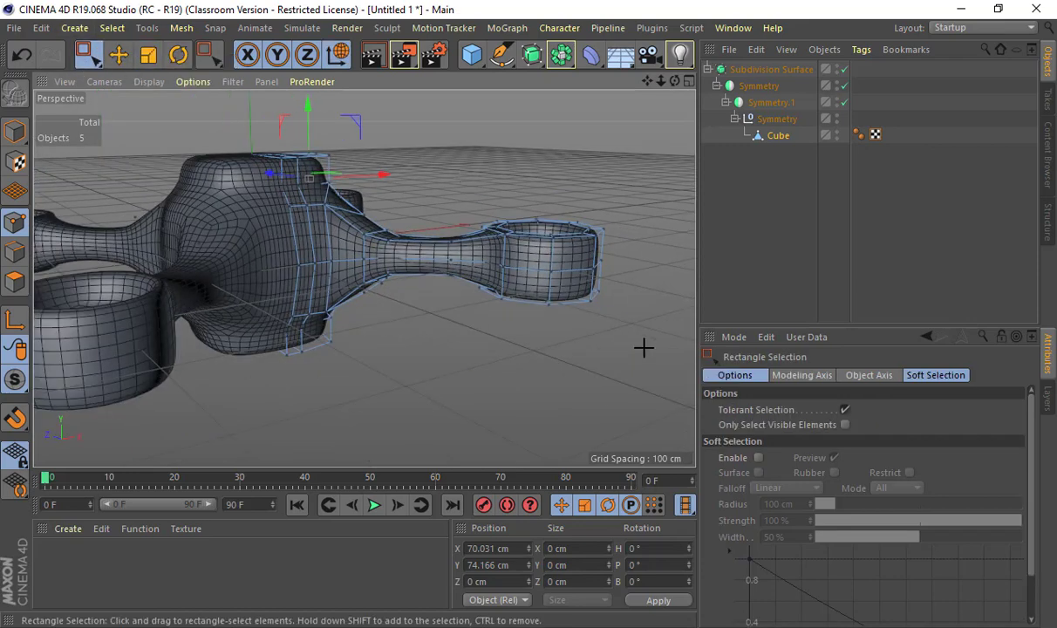
{"action": "left_click_drag", "start_coordinate": [644, 347], "coordinate": [462, 175]}
{"action": "left_click_drag", "start_coordinate": [541, 260], "coordinate": [541, 286], "text": "alt"}
{"action": "left_click_drag", "start_coordinate": [406, 154], "coordinate": [624, 366]}
{"action": "left_click_drag", "start_coordinate": [625, 367], "coordinate": [528, 191], "text": "alt"}
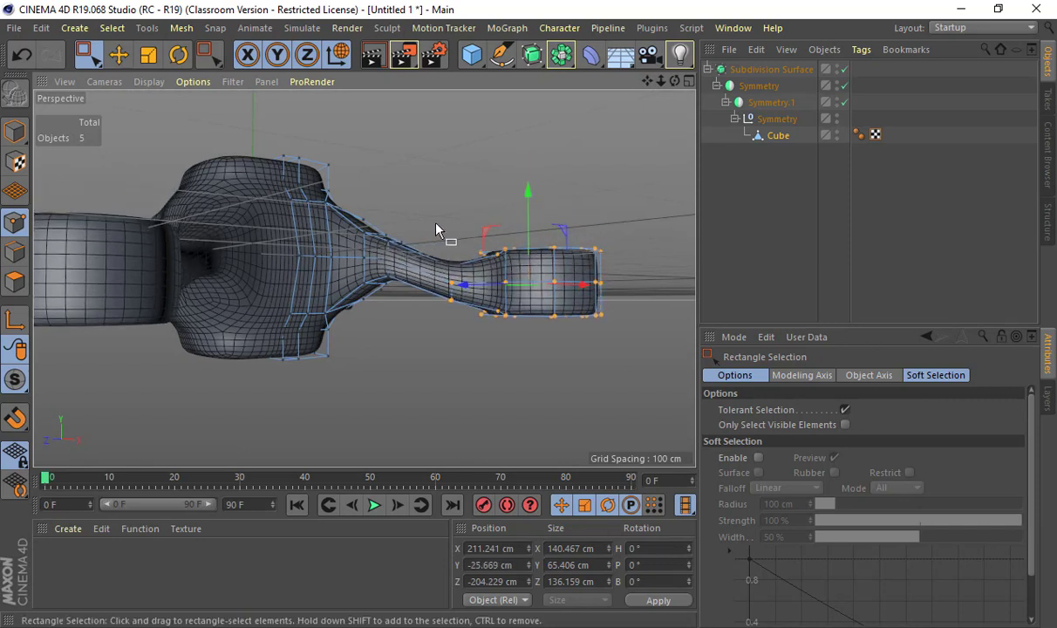
{"action": "left_click_drag", "start_coordinate": [435, 223], "coordinate": [469, 321], "text": "ctrl"}
{"action": "left_click_drag", "start_coordinate": [542, 204], "coordinate": [544, 219]}
{"action": "left_click_drag", "start_coordinate": [348, 246], "coordinate": [510, 253], "text": "alt"}
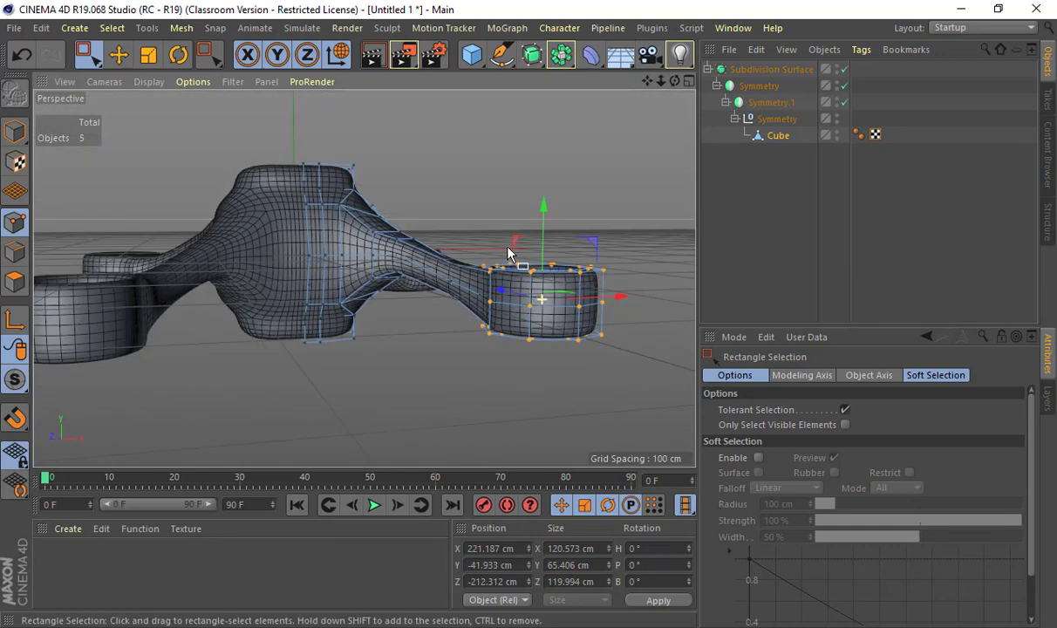
{"action": "key", "text": "ctrl+z"}
Raise the selected ring at the arm's end to a Y position of about 92 cm.
{"action": "left_click_drag", "start_coordinate": [531, 209], "coordinate": [530, 87]}
{"action": "left_click_drag", "start_coordinate": [483, 243], "coordinate": [523, 227], "text": "alt"}
{"action": "left_click_drag", "start_coordinate": [537, 122], "coordinate": [512, 83]}
{"action": "left_click_drag", "start_coordinate": [506, 170], "coordinate": [312, 254], "text": "alt"}
{"action": "middle_click_drag", "start_coordinate": [311, 249], "coordinate": [314, 294], "text": "alt"}
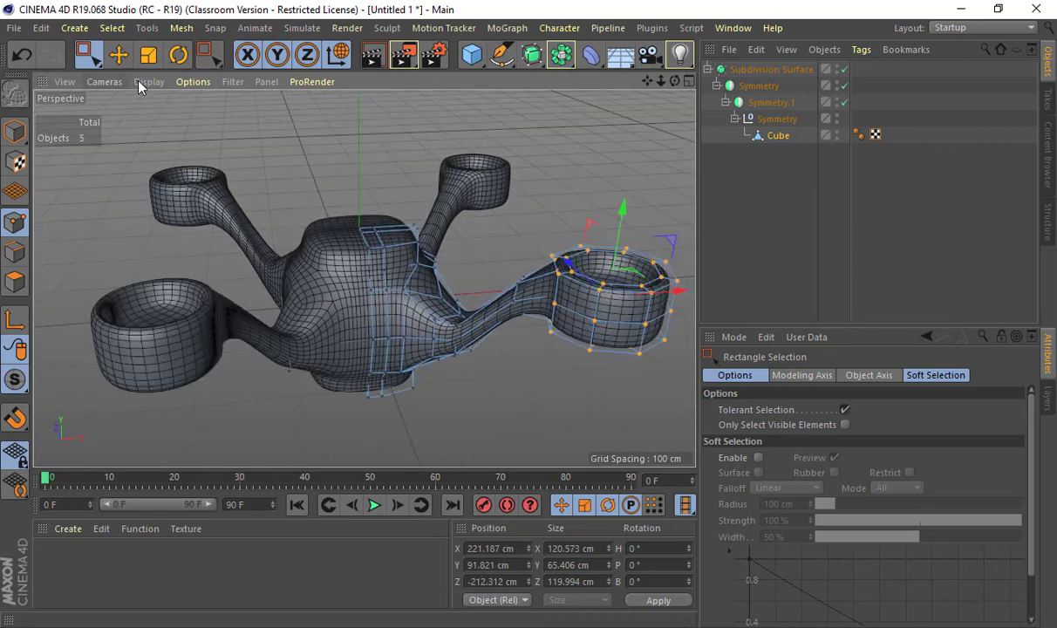
Switch the viewport to smooth shading without wire lines and inspect where the arms join the body.
{"action": "left_click", "coordinate": [139, 82]}
{"action": "left_click", "coordinate": [148, 107]}
{"action": "mouse_move", "coordinate": [447, 212]}
{"action": "left_mouse_down", "text": "alt"}
{"action": "mouse_move", "coordinate": [295, 196]}
{"action": "mouse_move", "coordinate": [536, 216]}
{"action": "mouse_move", "coordinate": [523, 170]}
{"action": "mouse_move", "coordinate": [521, 234]}
{"action": "mouse_move", "coordinate": [459, 199]}
{"action": "left_mouse_up", "text": "alt"}
{"action": "middle_click_drag", "start_coordinate": [459, 198], "coordinate": [453, 372], "text": "alt"}
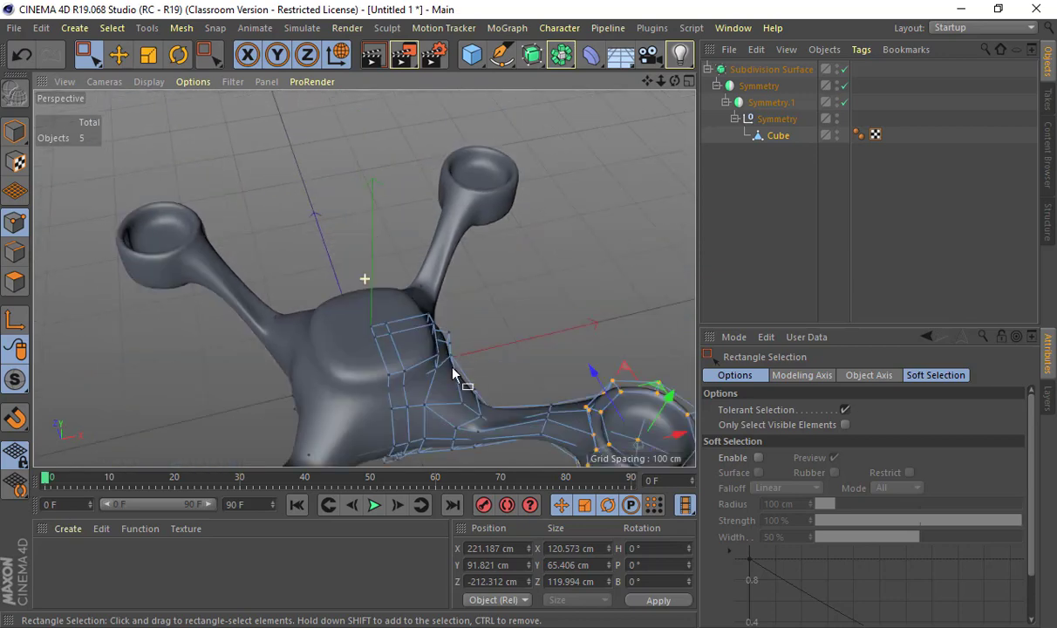
{"action": "right_click_drag", "start_coordinate": [459, 355], "coordinate": [528, 288], "text": "alt"}
{"action": "middle_click_drag", "start_coordinate": [529, 288], "coordinate": [458, 354], "text": "alt"}
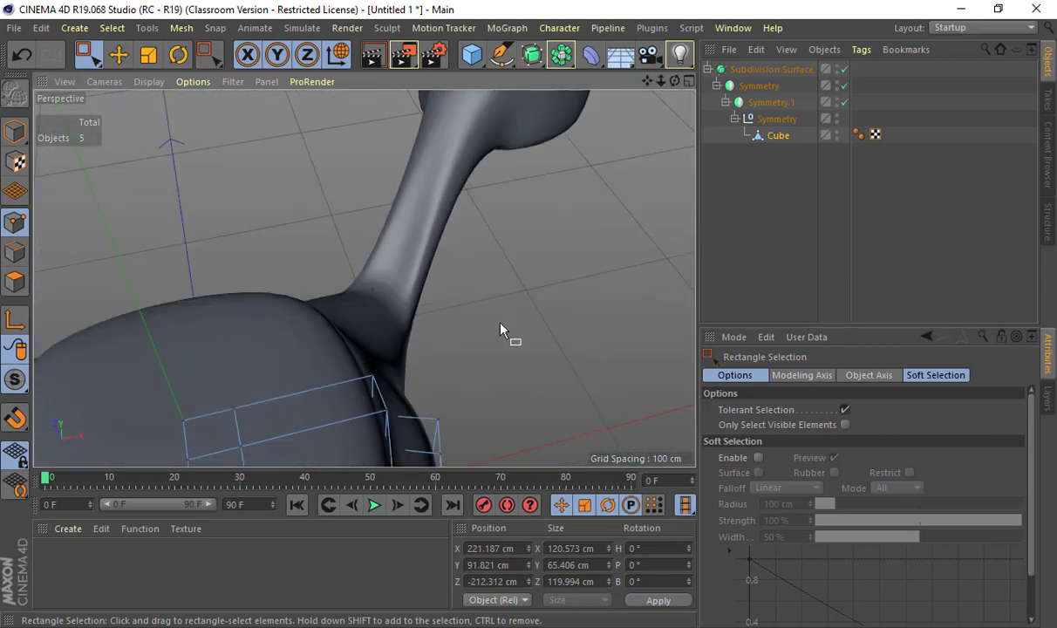
{"action": "left_click_drag", "start_coordinate": [501, 329], "coordinate": [393, 288], "text": "alt"}
Raise the narrow edge loop at the base of the arm by about 6 cm to smooth the bend.
{"action": "left_click", "coordinate": [14, 252]}
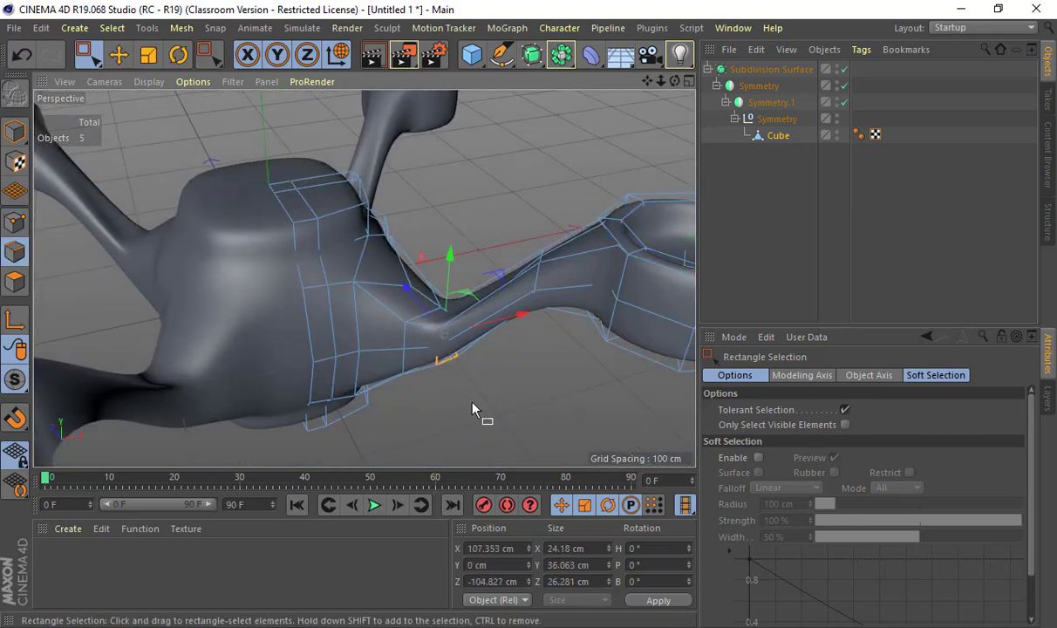
{"action": "key", "text": "e"}
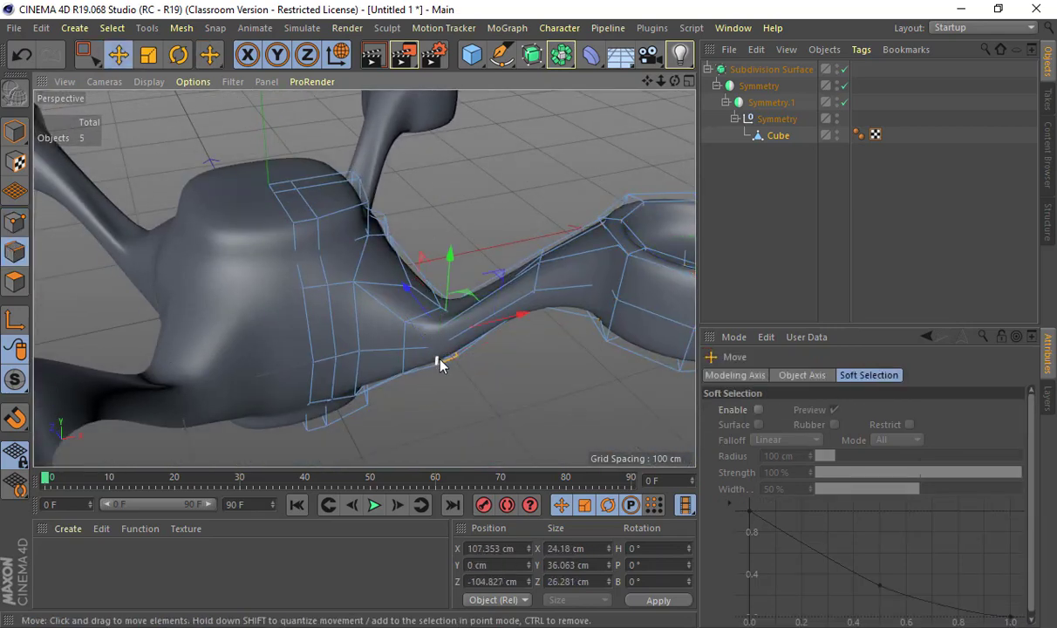
{"action": "left_click_drag", "start_coordinate": [443, 334], "coordinate": [485, 373], "text": "alt"}
{"action": "left_click_drag", "start_coordinate": [455, 264], "coordinate": [452, 251]}
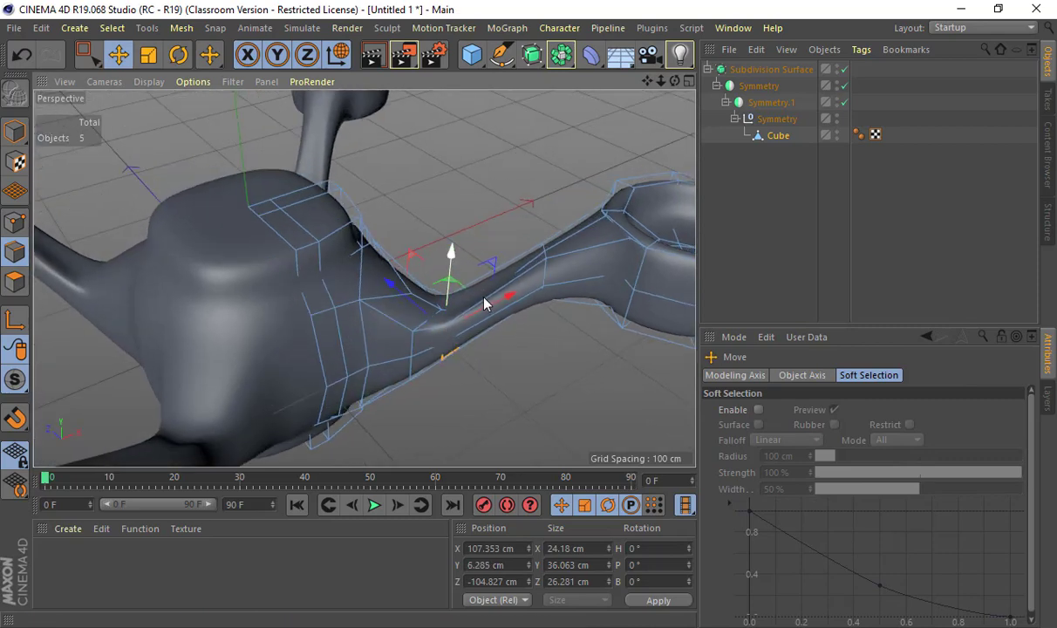
{"action": "left_click_drag", "start_coordinate": [472, 309], "coordinate": [450, 252], "text": "alt"}
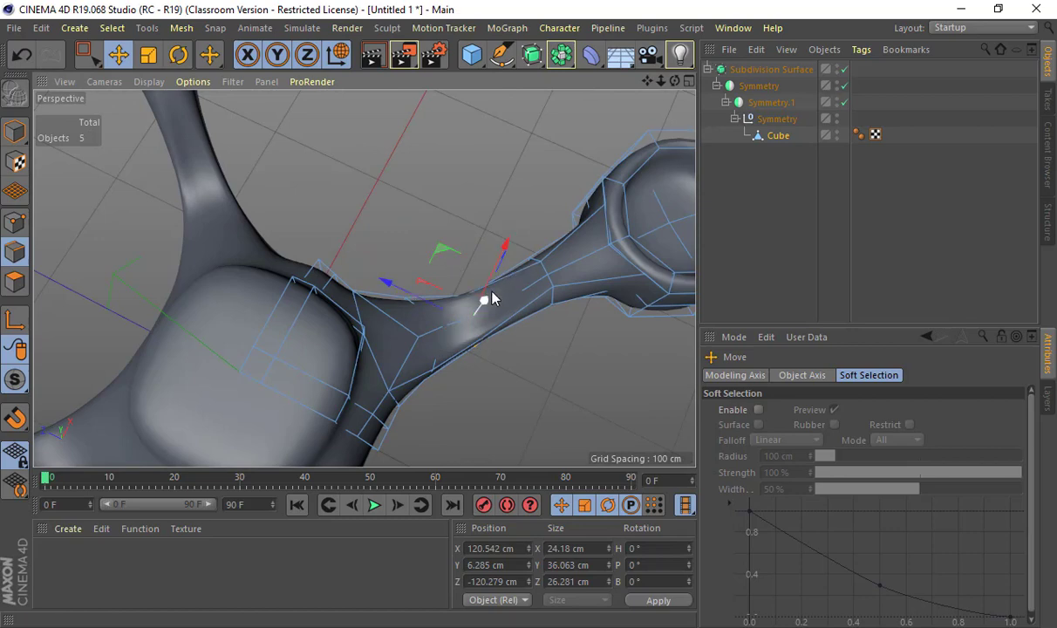
{"action": "key", "text": "ctrl+z"}
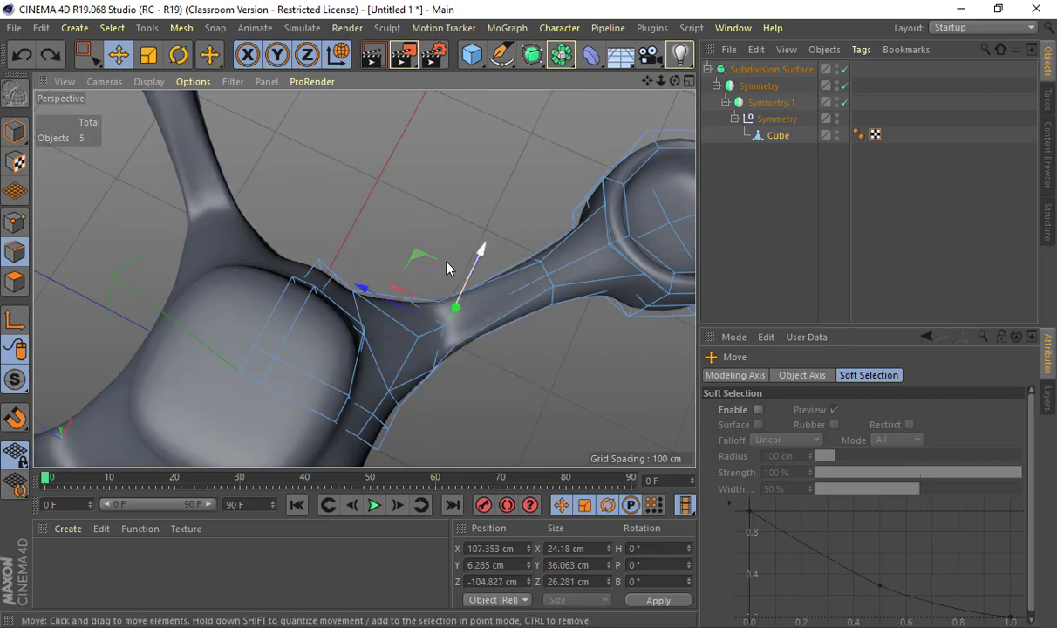
{"action": "left_click_drag", "start_coordinate": [413, 255], "coordinate": [447, 179]}
{"action": "key", "text": "ctrl+z"}
{"action": "left_click_drag", "start_coordinate": [455, 307], "coordinate": [466, 304]}
Move the top point at the base of the arm up and outward to about X 110, Y 41, Z -127 cm.
{"action": "left_click", "coordinate": [15, 221]}
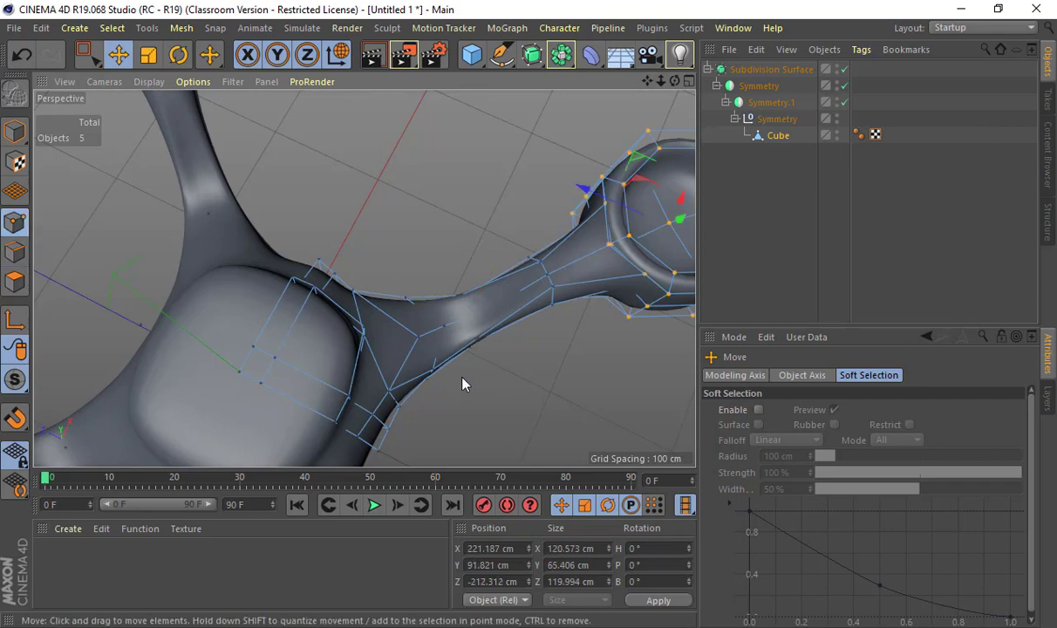
{"action": "left_click", "coordinate": [444, 325]}
{"action": "left_click_drag", "start_coordinate": [499, 325], "coordinate": [479, 318], "text": "alt"}
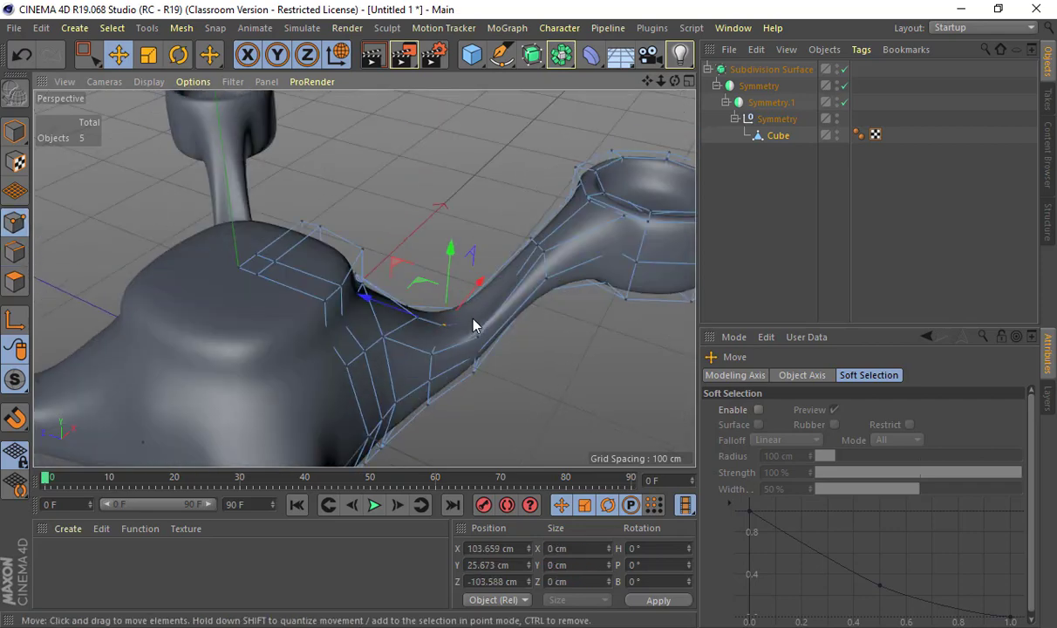
{"action": "left_click_drag", "start_coordinate": [463, 252], "coordinate": [537, 196]}
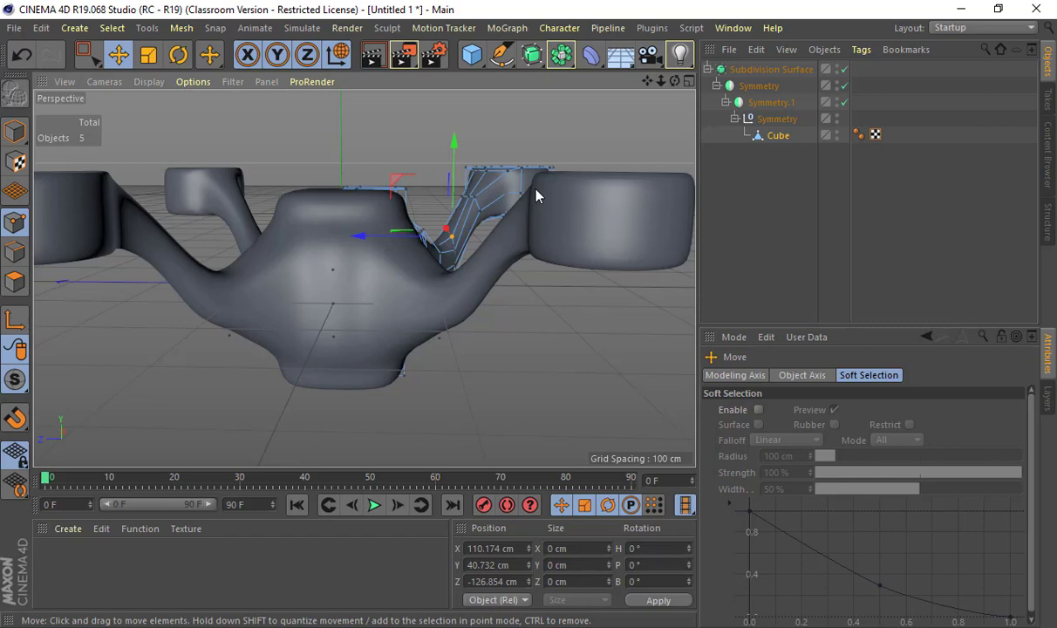
{"action": "left_click_drag", "start_coordinate": [535, 297], "coordinate": [358, 401], "text": "alt"}
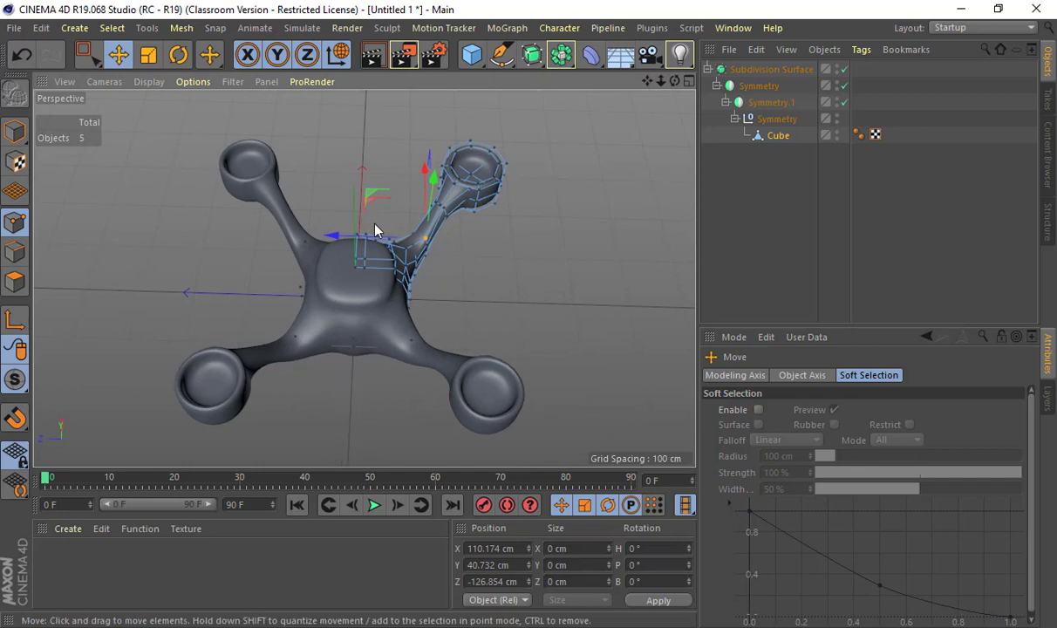
{"action": "left_click_drag", "start_coordinate": [375, 231], "coordinate": [486, 215], "text": "alt"}
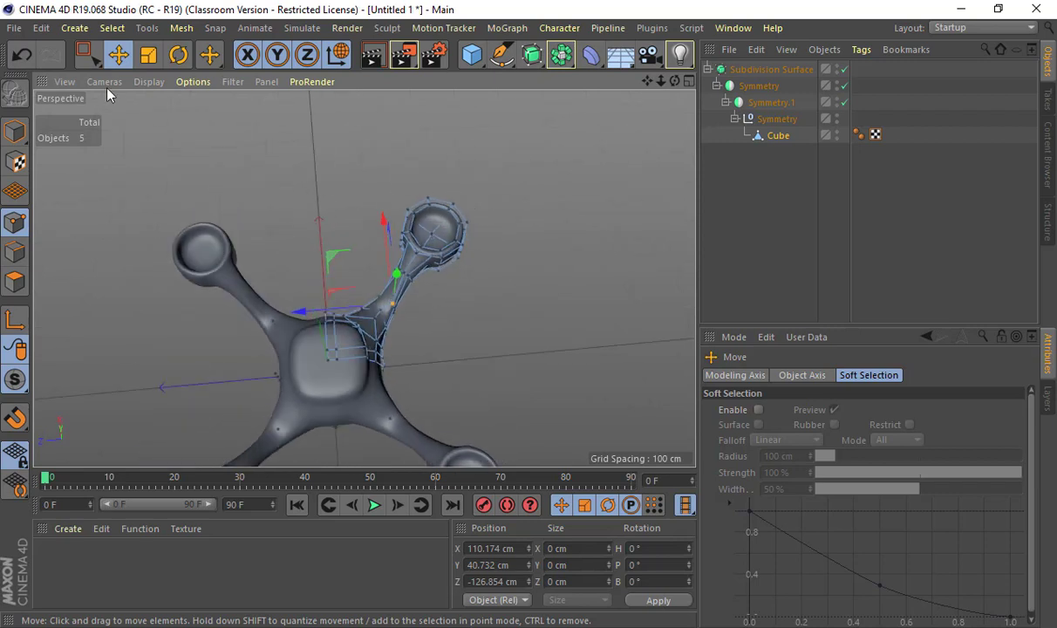
Lengthen the arm by selecting its end-ring points and moving them outward to about X 374, Z -392 cm.
{"action": "left_click", "coordinate": [85, 54]}
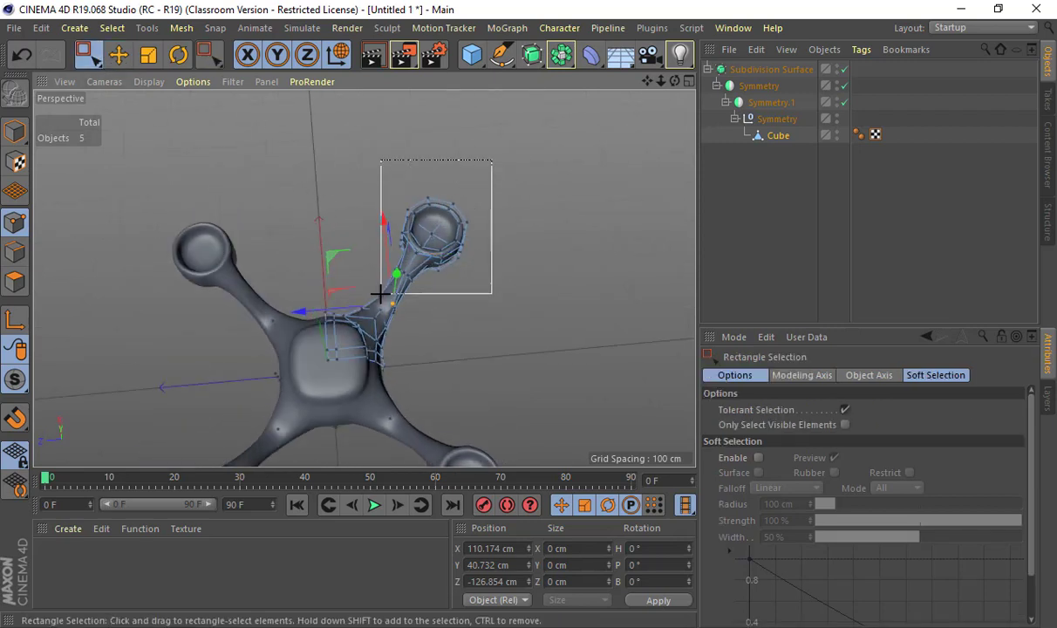
{"action": "left_click_drag", "start_coordinate": [491, 160], "coordinate": [380, 294]}
{"action": "left_click_drag", "start_coordinate": [370, 199], "coordinate": [460, 98]}
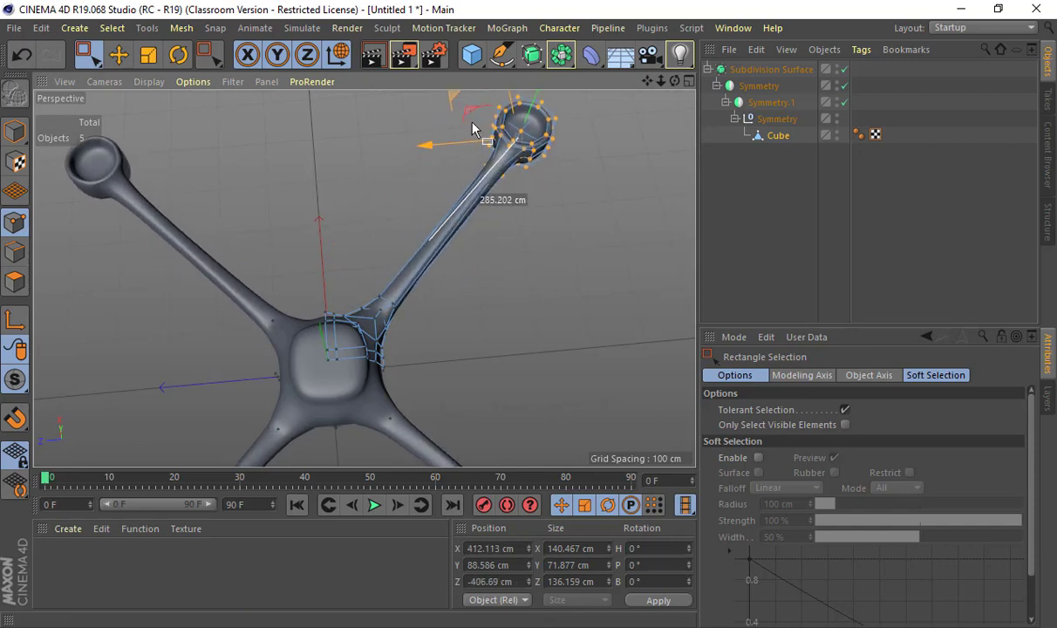
{"action": "middle_click_drag", "start_coordinate": [525, 130], "coordinate": [490, 239], "text": "alt"}
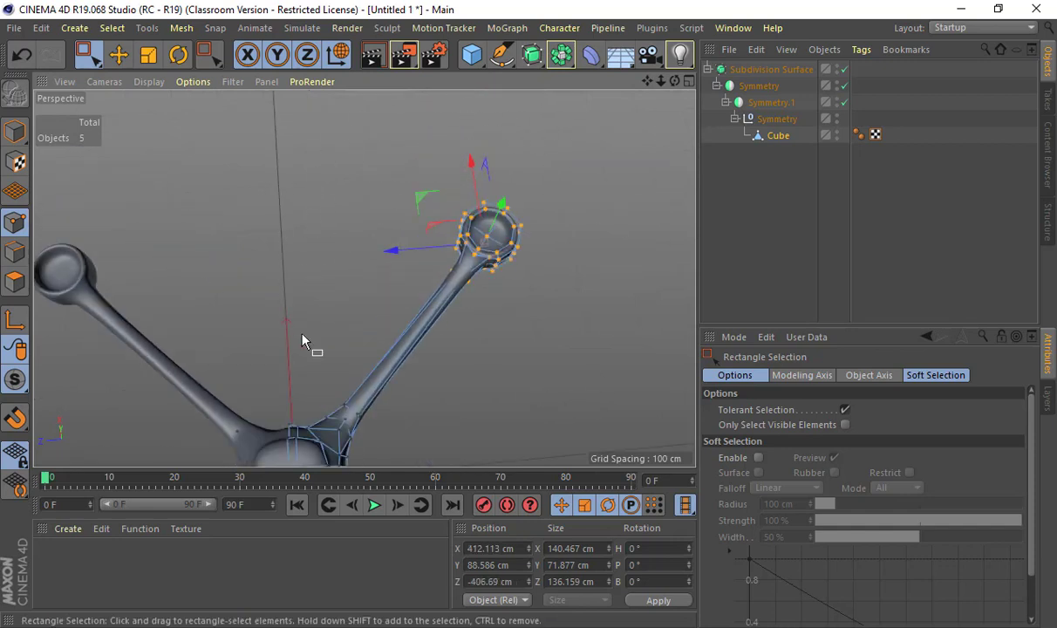
{"action": "mouse_move", "coordinate": [425, 199]}
{"action": "left_mouse_down"}
{"action": "mouse_move", "coordinate": [379, 278]}
{"action": "mouse_move", "coordinate": [336, 315]}
{"action": "mouse_move", "coordinate": [415, 173]}
{"action": "mouse_move", "coordinate": [419, 210]}
{"action": "left_mouse_up"}
{"action": "left_click_drag", "start_coordinate": [487, 297], "coordinate": [360, 313], "text": "alt"}
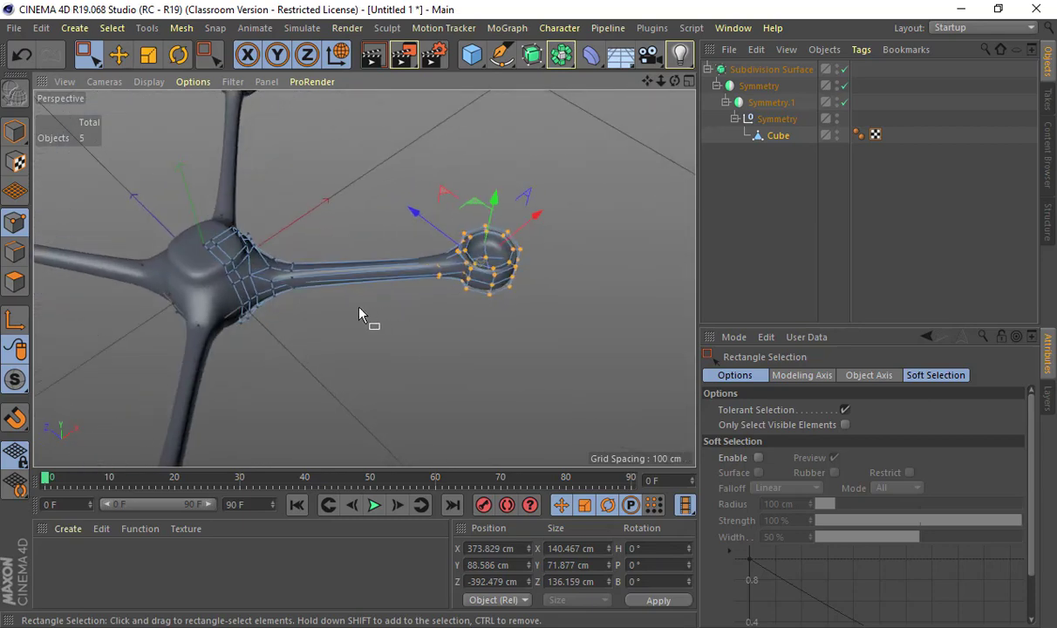
Examine the lengthened arm and its end ring from the side and from above.
{"action": "right_click_drag", "start_coordinate": [311, 293], "coordinate": [431, 301], "text": "alt"}
{"action": "middle_click_drag", "start_coordinate": [431, 301], "coordinate": [469, 356], "text": "alt"}
{"action": "left_click_drag", "start_coordinate": [469, 356], "coordinate": [470, 285], "text": "alt"}
{"action": "left_click_drag", "start_coordinate": [364, 278], "coordinate": [358, 189], "text": "alt"}
{"action": "right_click_drag", "start_coordinate": [380, 220], "coordinate": [474, 231], "text": "alt"}
{"action": "middle_click_drag", "start_coordinate": [474, 231], "coordinate": [332, 286], "text": "alt"}
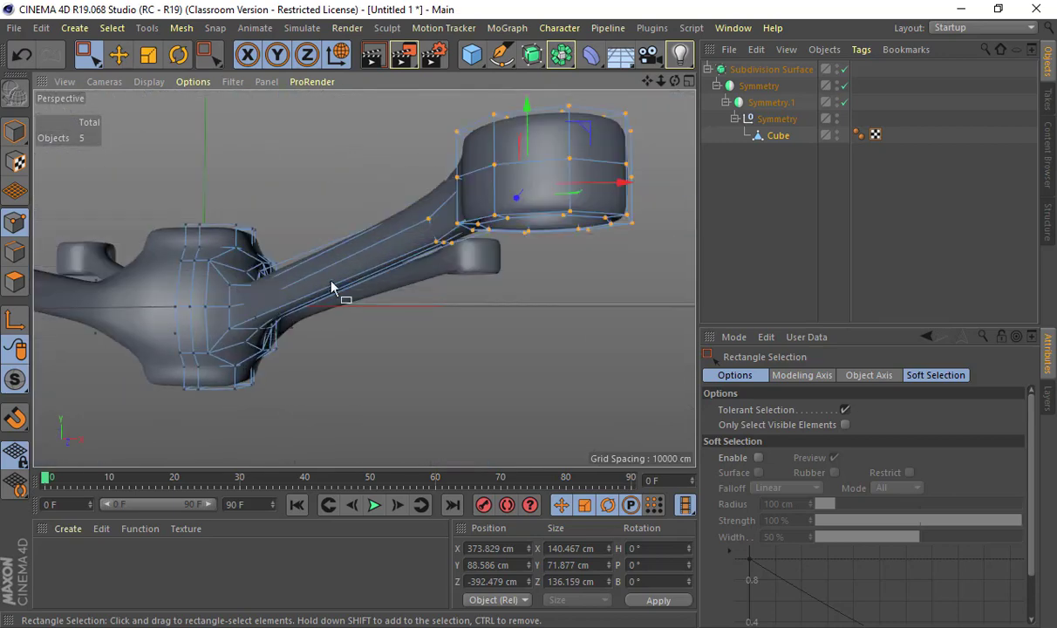
{"action": "left_click_drag", "start_coordinate": [332, 286], "coordinate": [358, 319], "text": "alt"}
{"action": "middle_click_drag", "start_coordinate": [548, 241], "coordinate": [378, 353], "text": "alt"}
{"action": "right_click_drag", "start_coordinate": [376, 333], "coordinate": [462, 327], "text": "alt"}
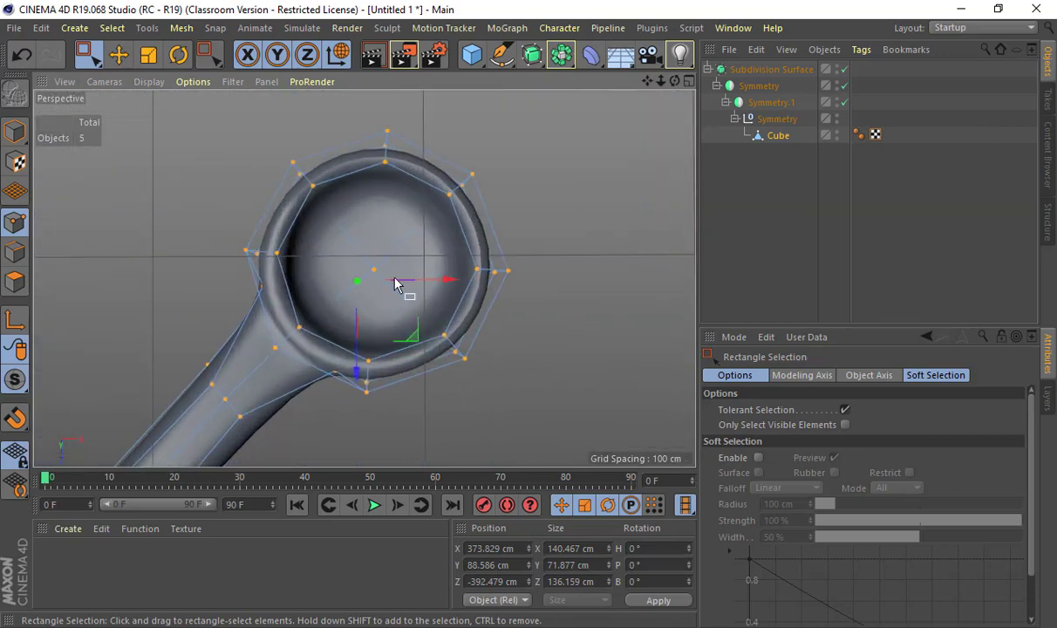
Select the four polygons that close the underside of the arm's end ring.
{"action": "left_click", "coordinate": [15, 281]}
{"action": "key", "text": "e"}
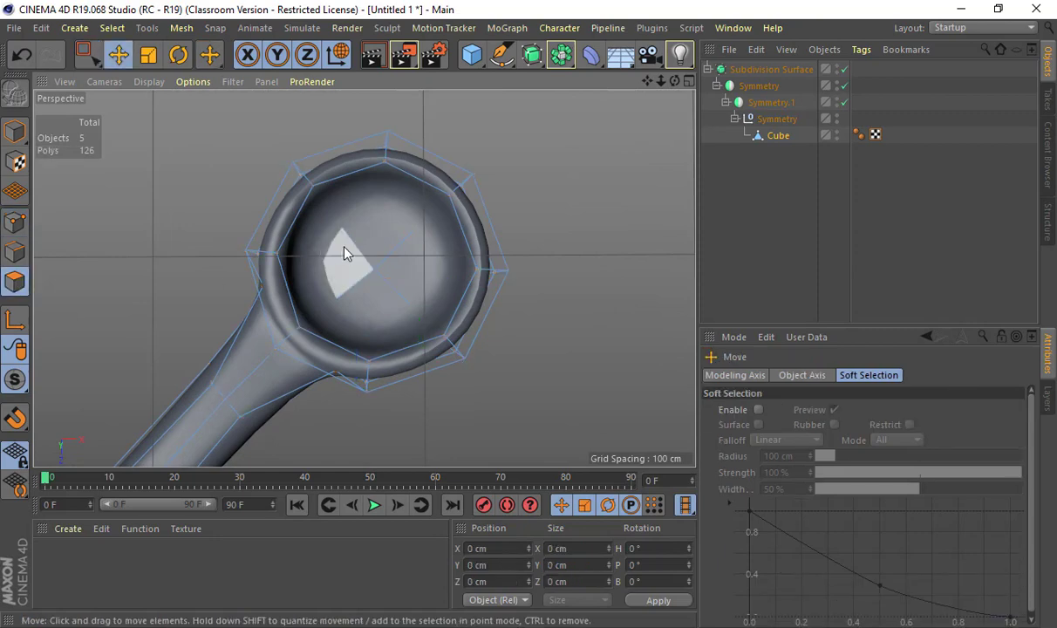
{"action": "left_click", "coordinate": [345, 248]}
{"action": "left_click", "coordinate": [389, 222], "text": "shift"}
{"action": "left_click", "coordinate": [409, 270], "text": "shift"}
{"action": "left_click", "coordinate": [390, 299], "text": "shift"}
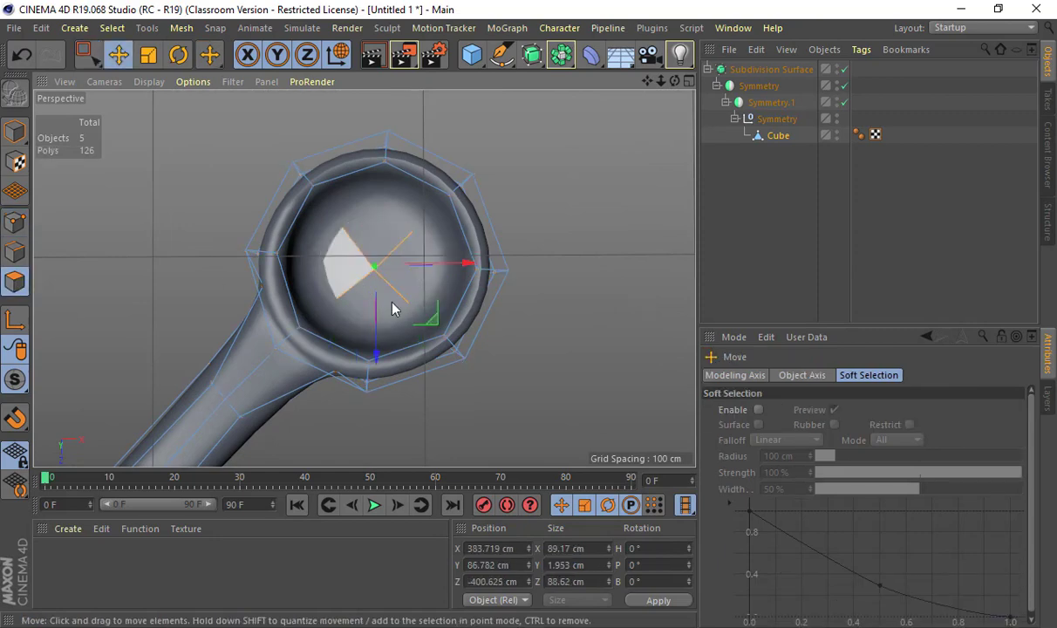
{"action": "left_click_drag", "start_coordinate": [391, 303], "coordinate": [259, 186], "text": "alt"}
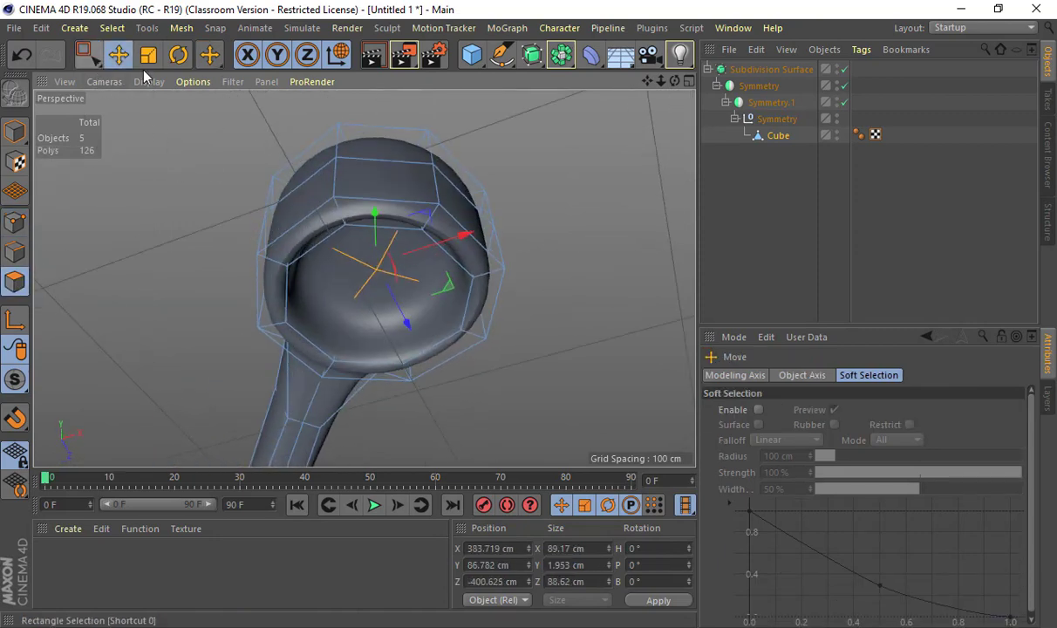
Switch off the Subdivision Surface and both Symmetry generators.
{"action": "left_click", "coordinate": [118, 28]}
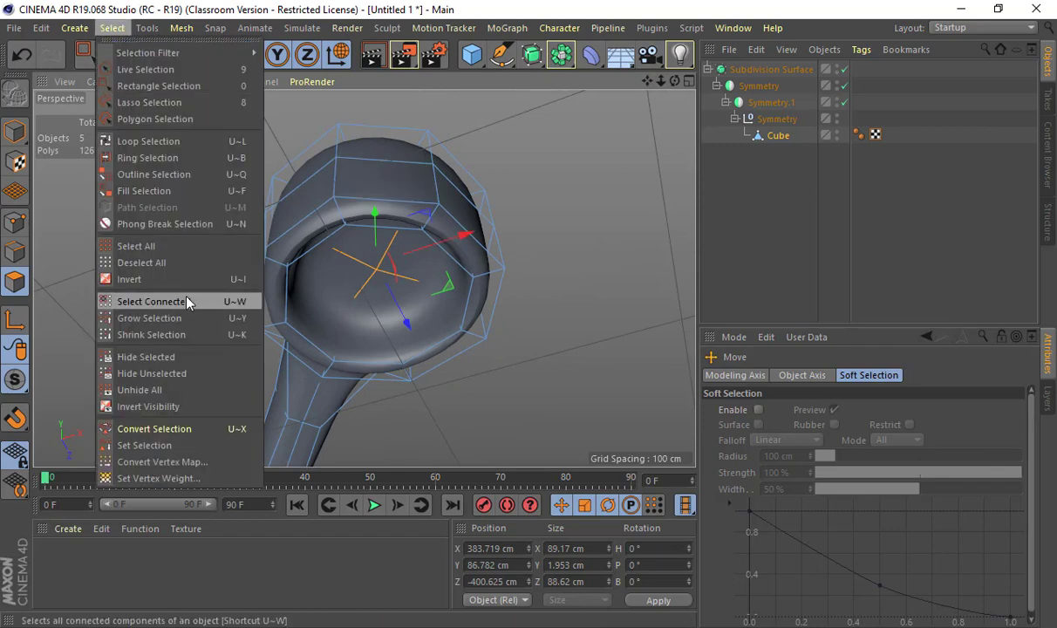
{"action": "left_click", "coordinate": [841, 103]}
{"action": "left_click_drag", "start_coordinate": [844, 102], "coordinate": [844, 69]}
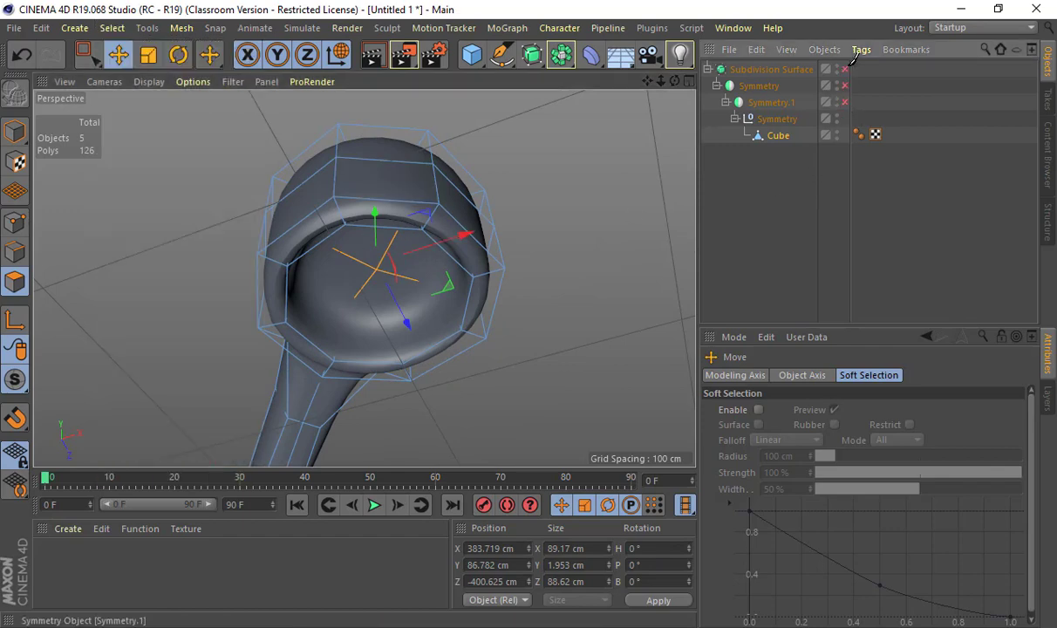
Scale the selected cap polygons to about 73 cm and pull them down to about Y -162 cm to form a leg.
{"action": "left_click_drag", "start_coordinate": [376, 263], "coordinate": [309, 275], "text": "alt"}
{"action": "key", "text": "t"}
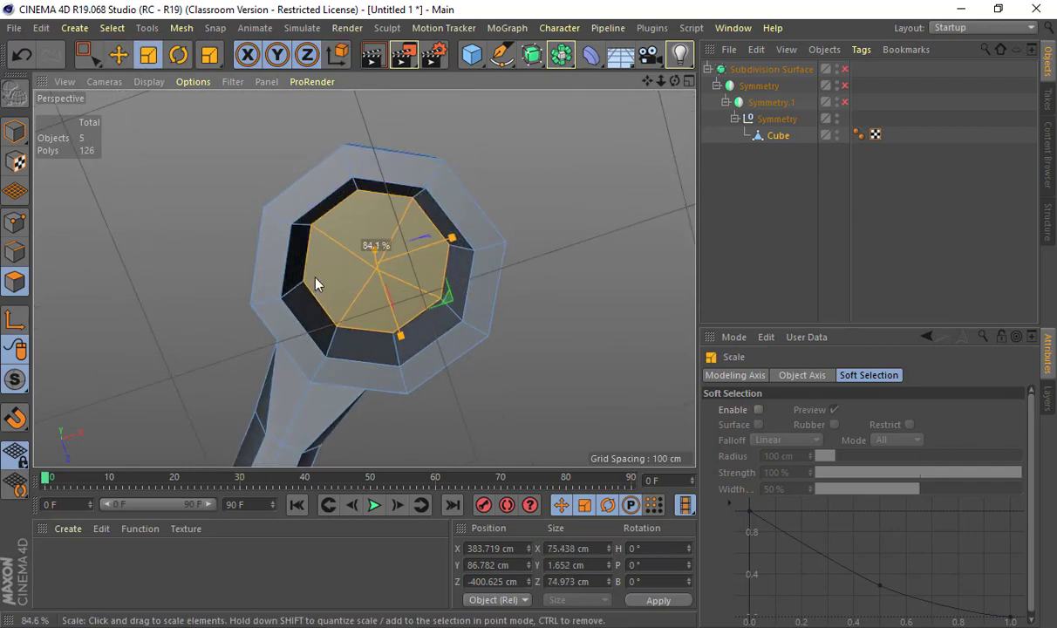
{"action": "key", "text": "e"}
{"action": "left_click_drag", "start_coordinate": [388, 199], "coordinate": [556, 301], "text": "alt"}
Taper and lengthen the leg by scaling its lower end to about 45 cm and moving it down to about Y -246 cm.
{"action": "key", "text": "t"}
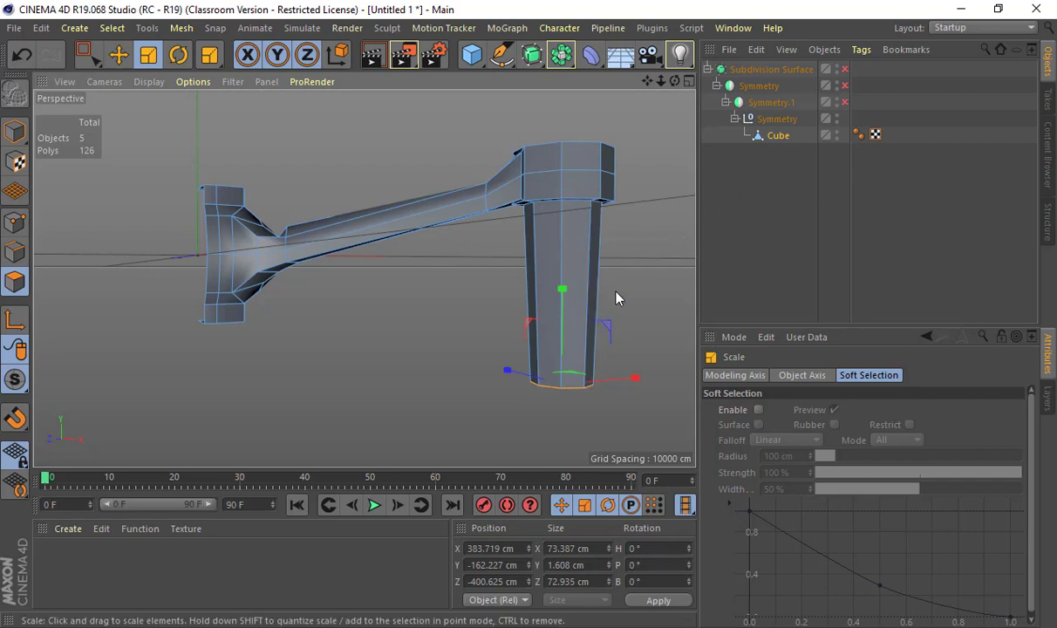
{"action": "left_click_drag", "start_coordinate": [615, 298], "coordinate": [347, 340]}
{"action": "key", "text": "e"}
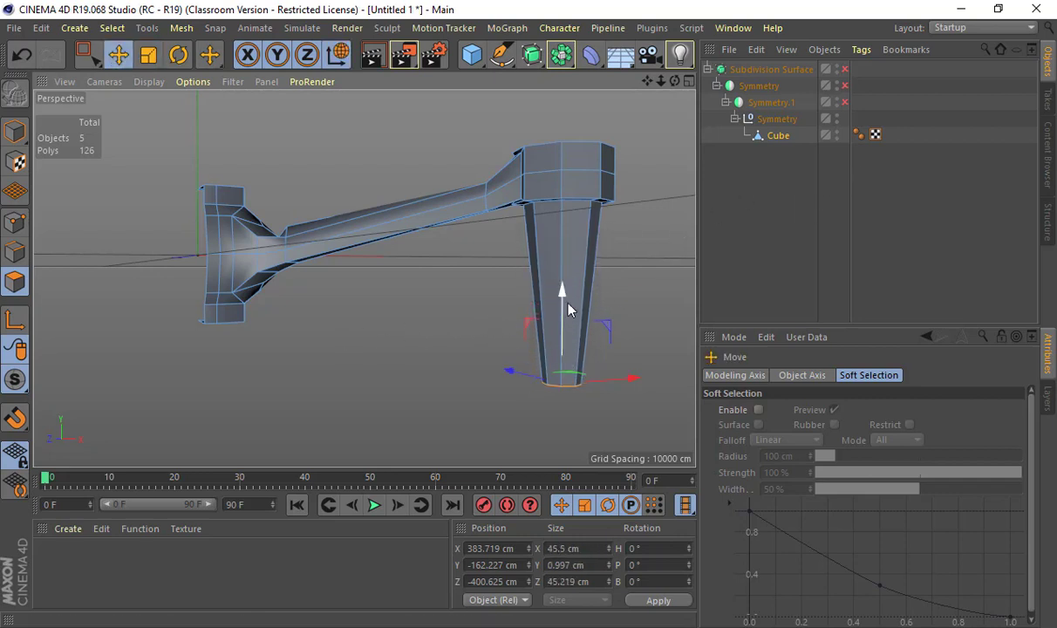
{"action": "left_click_drag", "start_coordinate": [568, 310], "coordinate": [581, 408]}
{"action": "scroll", "coordinate": [601, 253], "scroll_direction": "down", "scroll_amount": 3}
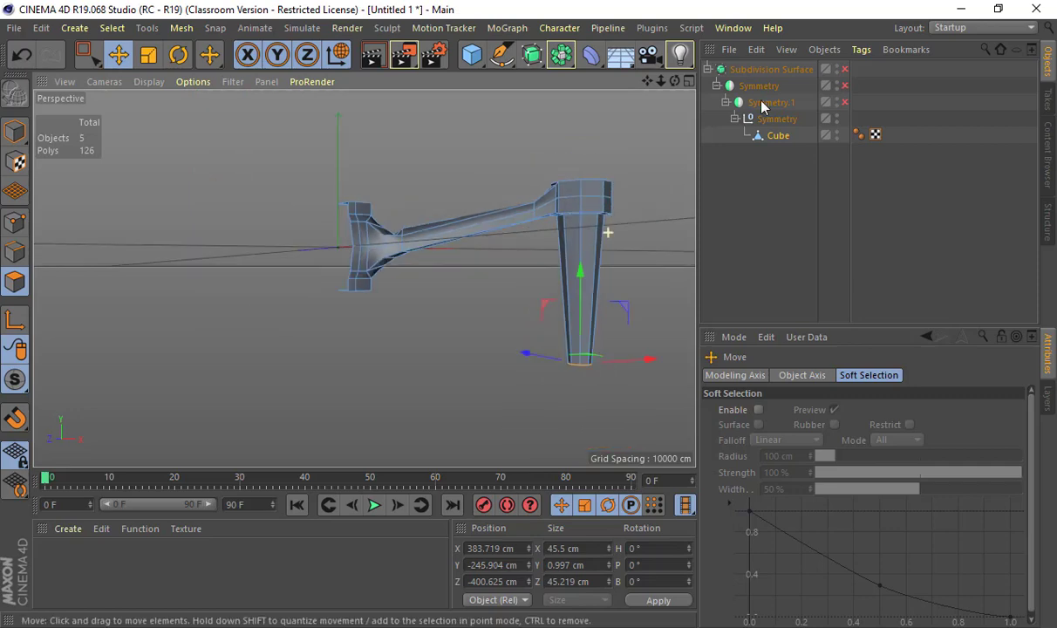
Turn both Symmetry generators and the Subdivision Surface back on and examine the smoothed leg.
{"action": "left_click", "coordinate": [844, 86]}
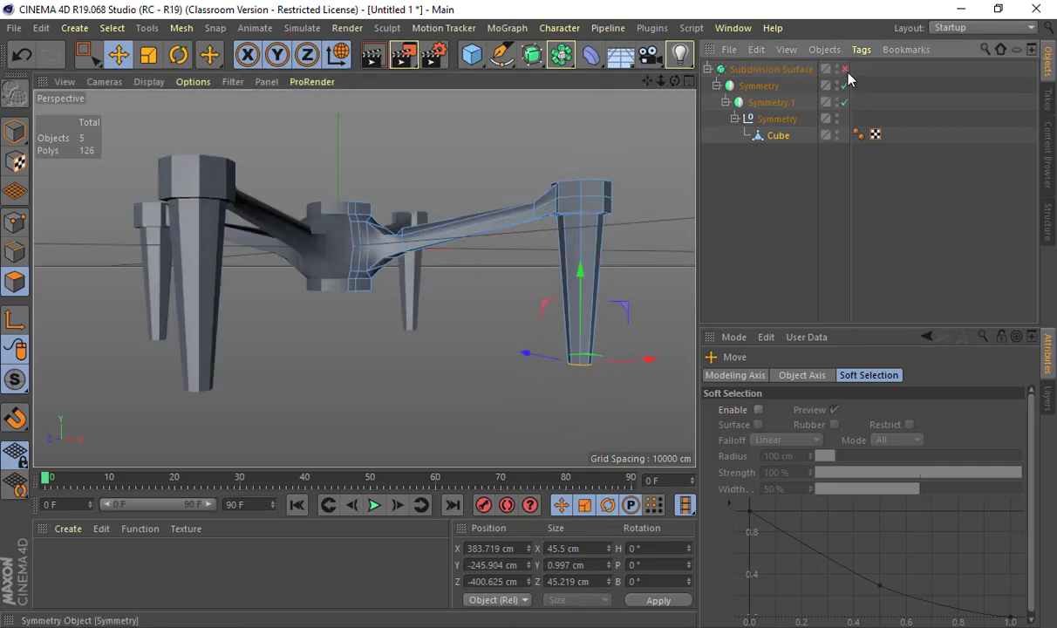
{"action": "left_click", "coordinate": [844, 69]}
{"action": "left_click_drag", "start_coordinate": [588, 190], "coordinate": [448, 220], "text": "alt"}
{"action": "right_click_drag", "start_coordinate": [448, 221], "coordinate": [525, 256], "text": "alt"}
{"action": "left_click_drag", "start_coordinate": [526, 260], "coordinate": [519, 307], "text": "alt"}
{"action": "right_click_drag", "start_coordinate": [519, 307], "coordinate": [538, 233], "text": "alt"}
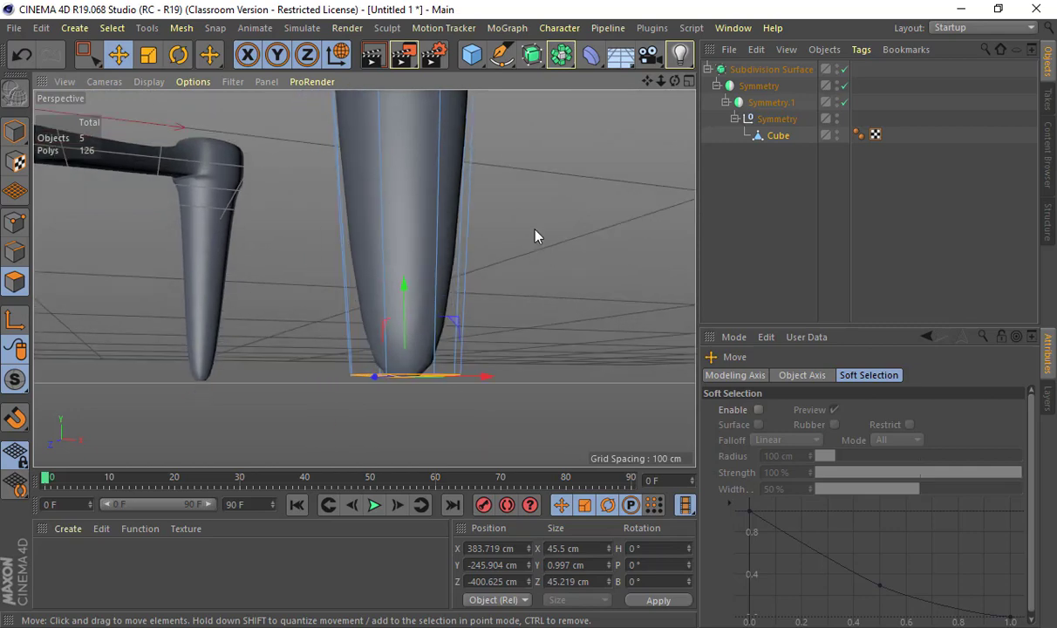
Add a loop cut around the leg just above its lower end at an offset of 1.766 %.
{"action": "key", "text": "k"}
{"action": "key", "text": "l"}
{"action": "left_click", "coordinate": [447, 365]}
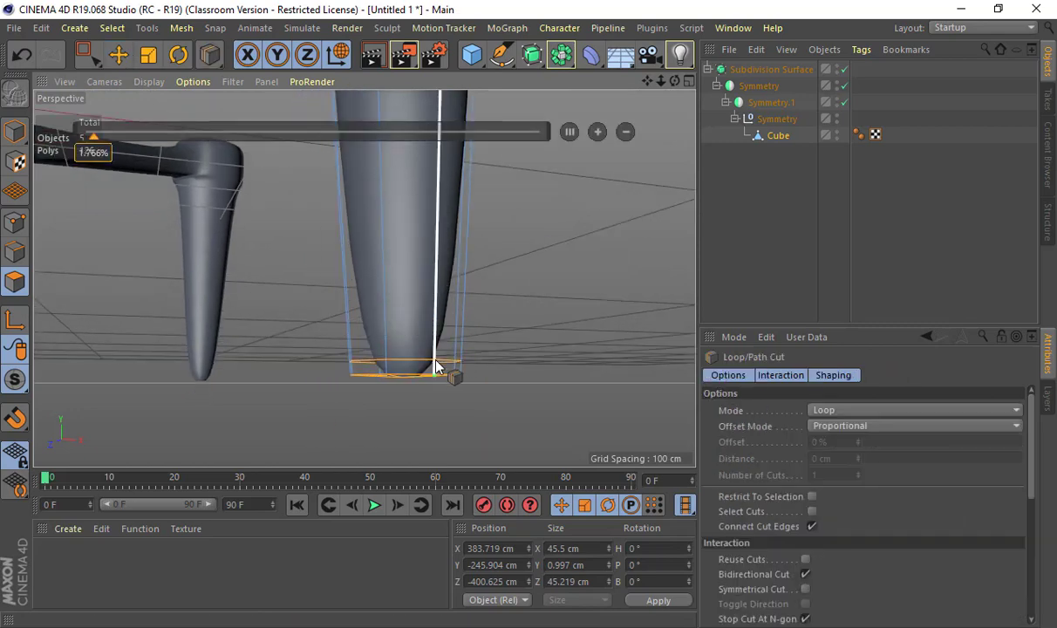
{"action": "left_click_drag", "start_coordinate": [468, 306], "coordinate": [467, 251], "text": "alt"}
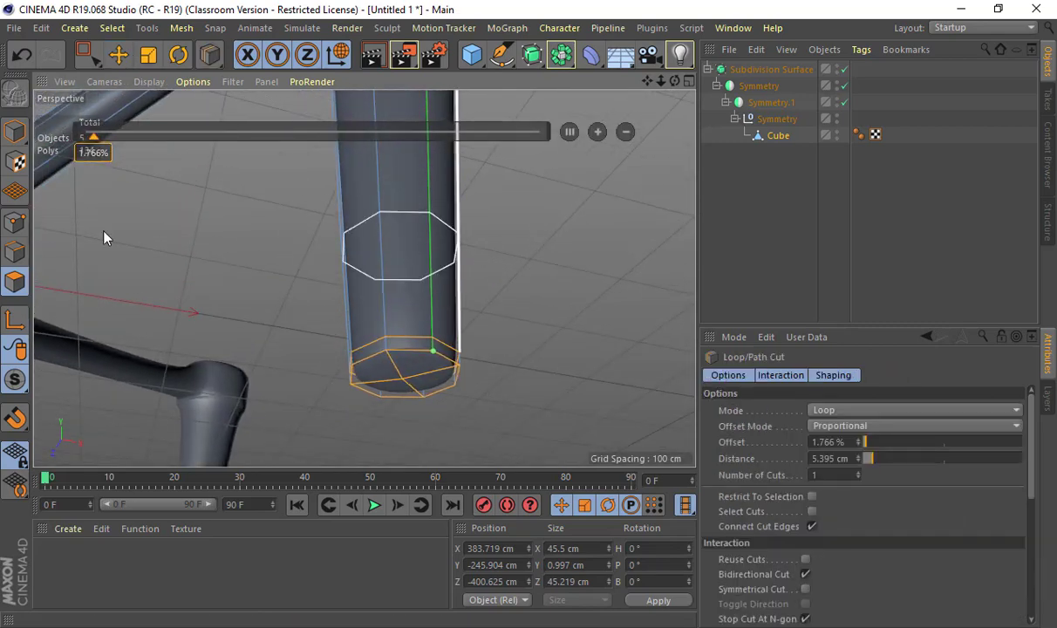
Narrow the leg's tip by scaling its end polygons to about 25 cm.
{"action": "key", "text": "e"}
{"action": "key", "text": "t"}
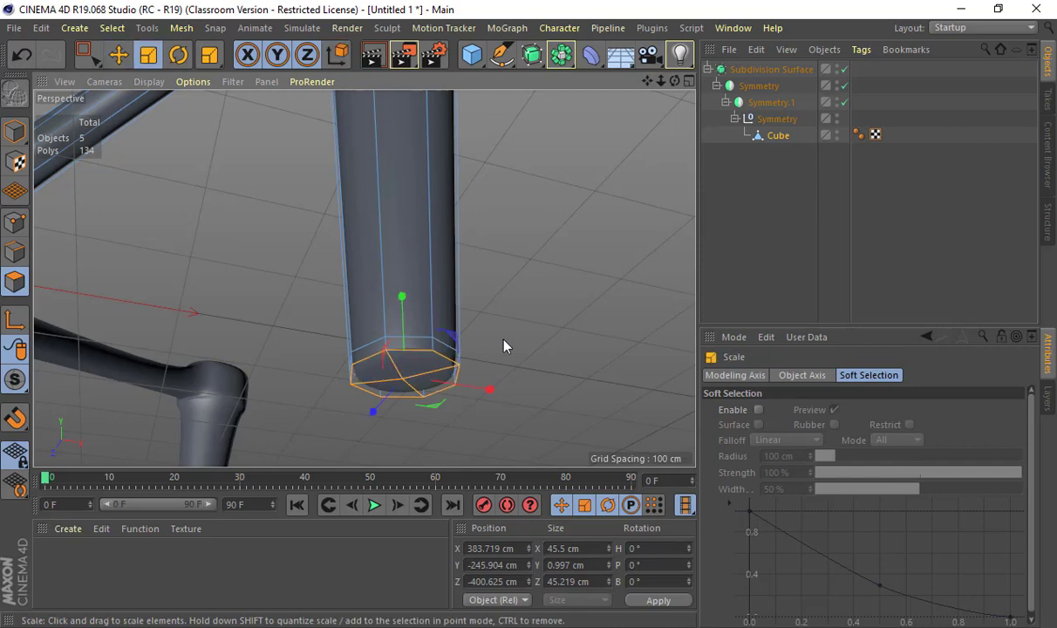
{"action": "left_click_drag", "start_coordinate": [476, 320], "coordinate": [210, 403]}
{"action": "left_click_drag", "start_coordinate": [435, 269], "coordinate": [550, 161], "text": "alt"}
{"action": "left_click_drag", "start_coordinate": [456, 316], "coordinate": [517, 334], "text": "alt"}
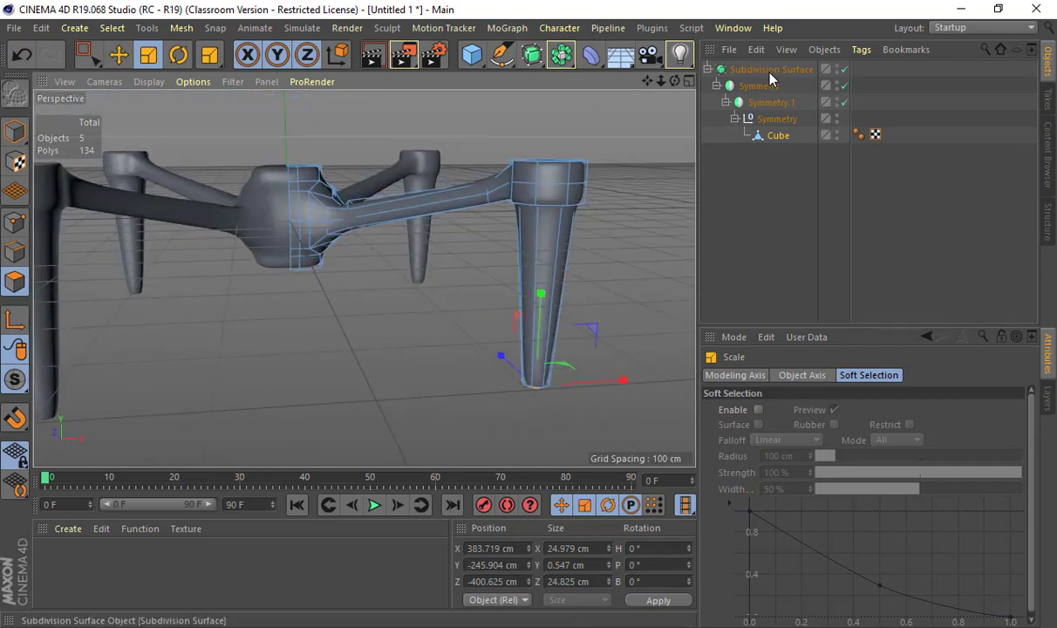
{"action": "left_click", "coordinate": [728, 69]}
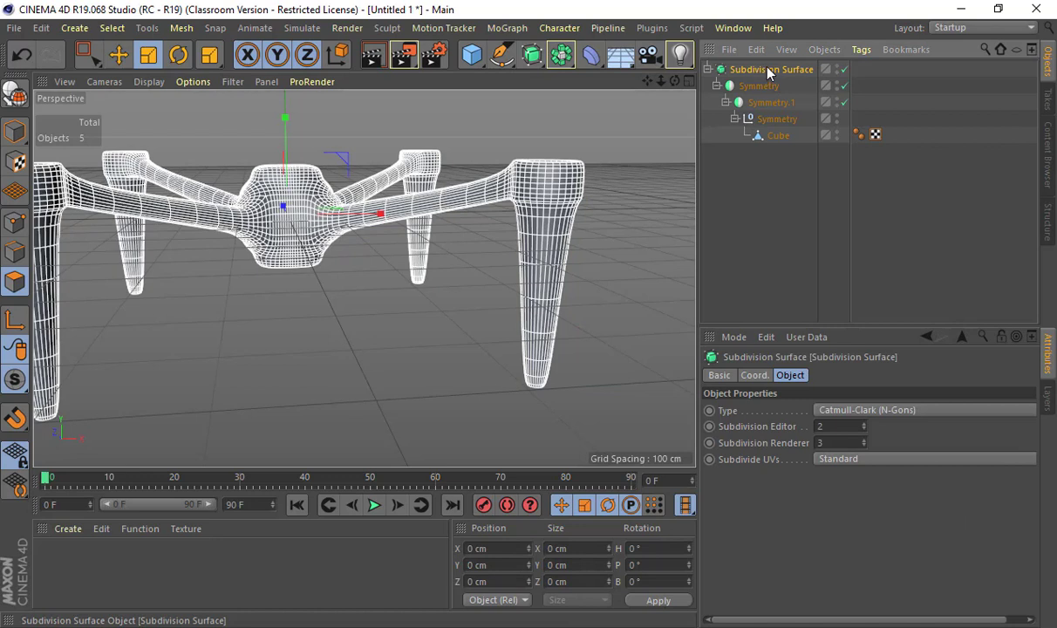
{"action": "key", "text": "ctrl+c"}
{"action": "key", "text": "ctrl+v"}
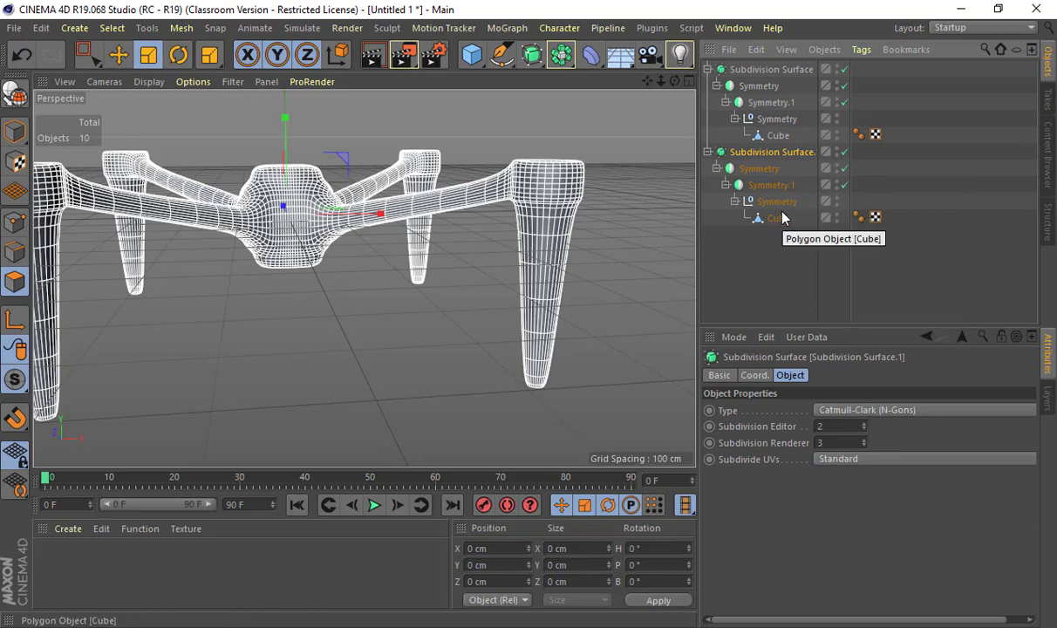
{"action": "key", "text": "Delete"}
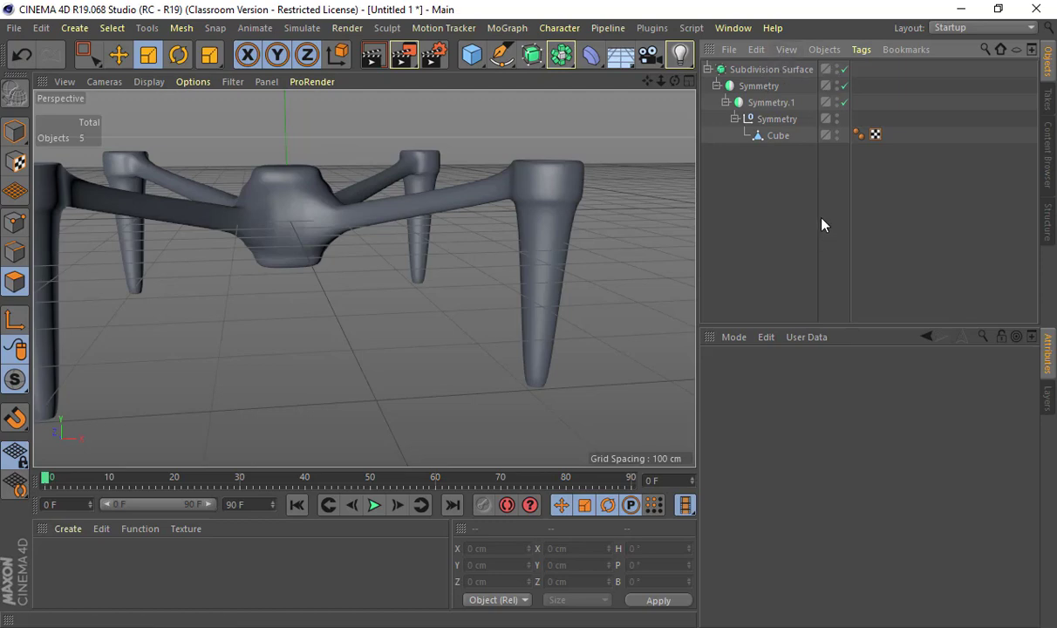
Bevel the Cube's inner edge loop at the top of the end ring with a 0.96 cm offset and 1 subdivision.
{"action": "left_click", "coordinate": [776, 132]}
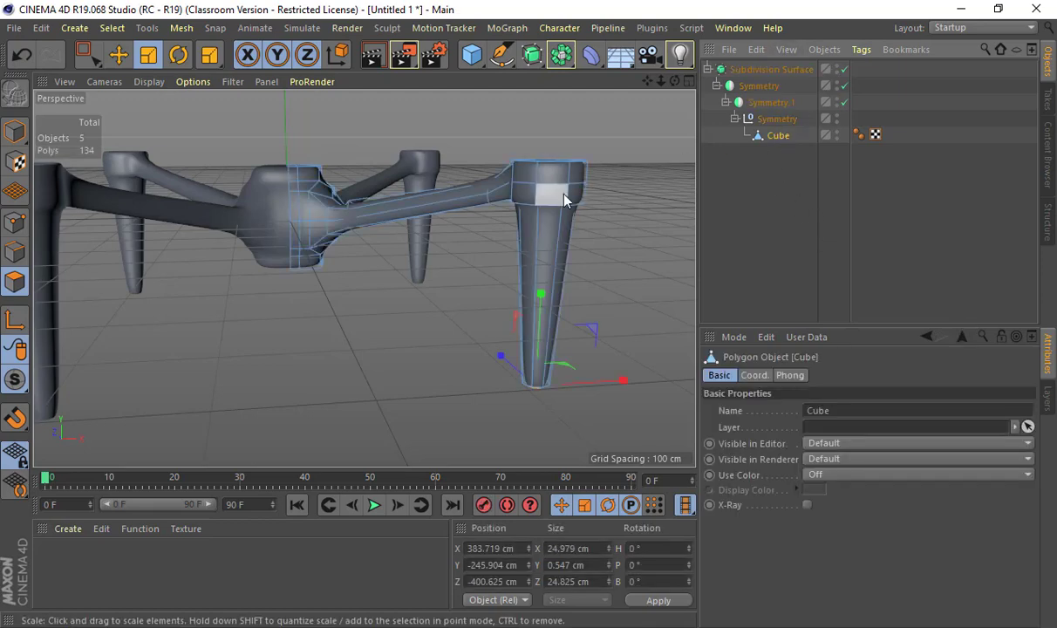
{"action": "left_click_drag", "start_coordinate": [563, 284], "coordinate": [450, 350], "text": "alt"}
{"action": "scroll", "coordinate": [490, 324], "scroll_direction": "up", "scroll_amount": 3}
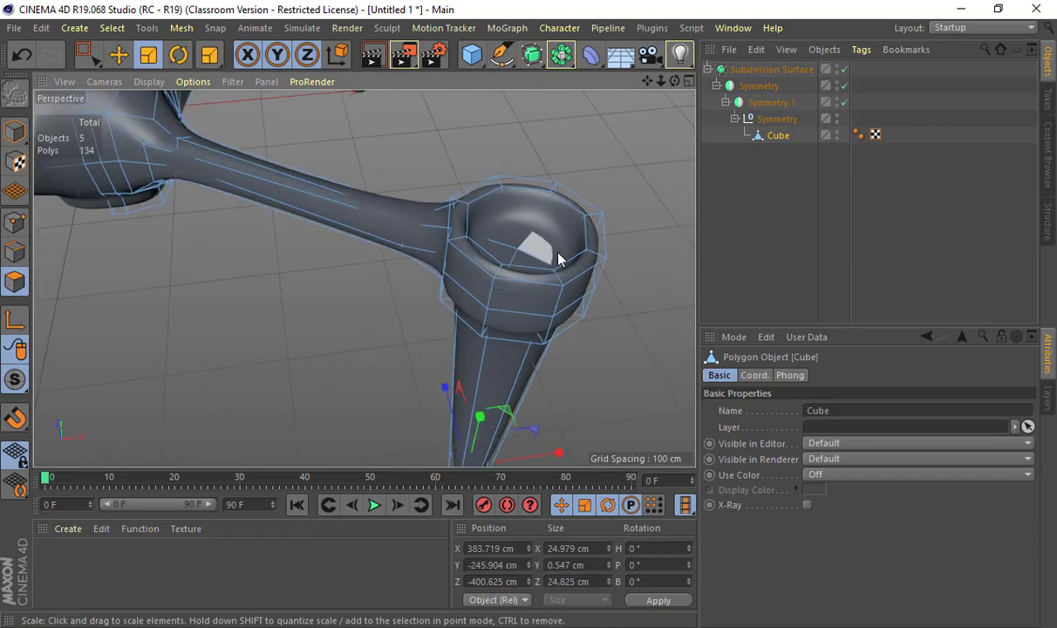
{"action": "scroll", "coordinate": [559, 259], "scroll_direction": "up", "scroll_amount": 2}
{"action": "middle_click_drag", "start_coordinate": [564, 276], "coordinate": [542, 311], "text": "alt"}
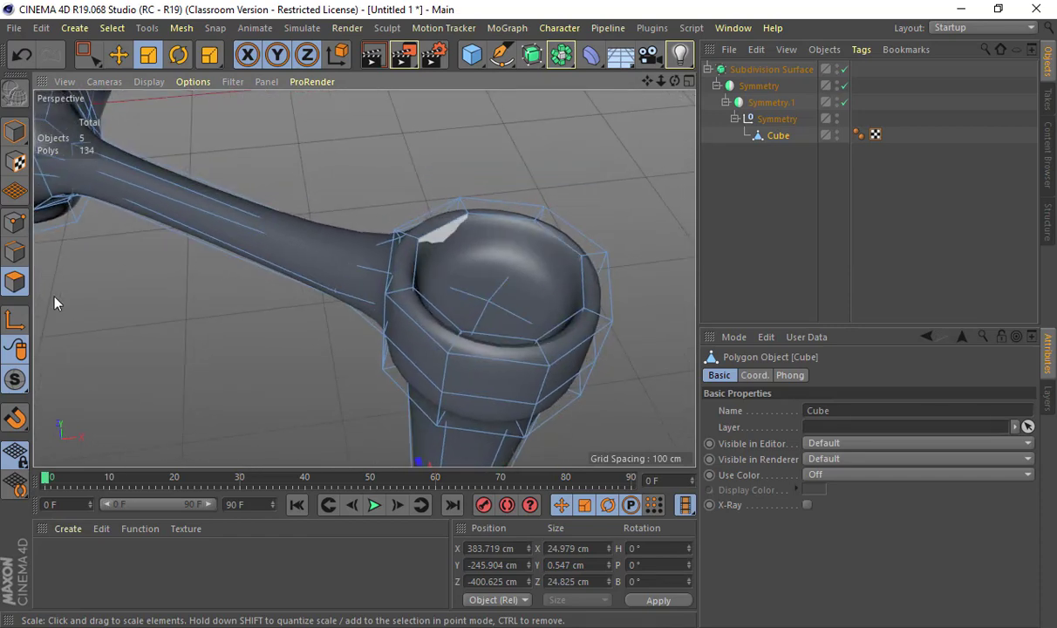
{"action": "left_click", "coordinate": [15, 251]}
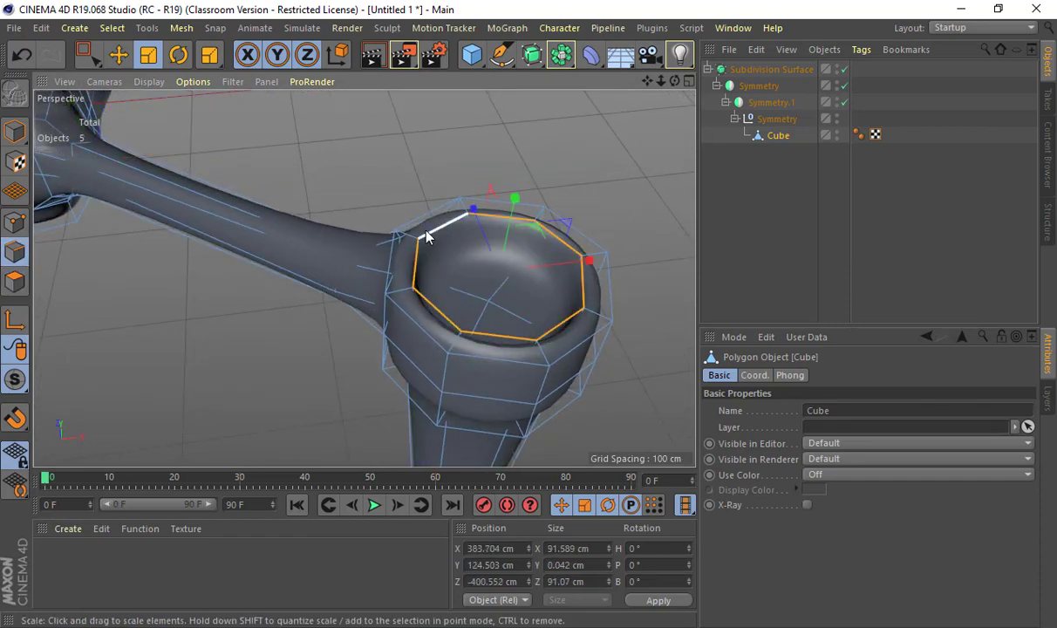
{"action": "key", "text": "k"}
{"action": "key", "text": "l"}
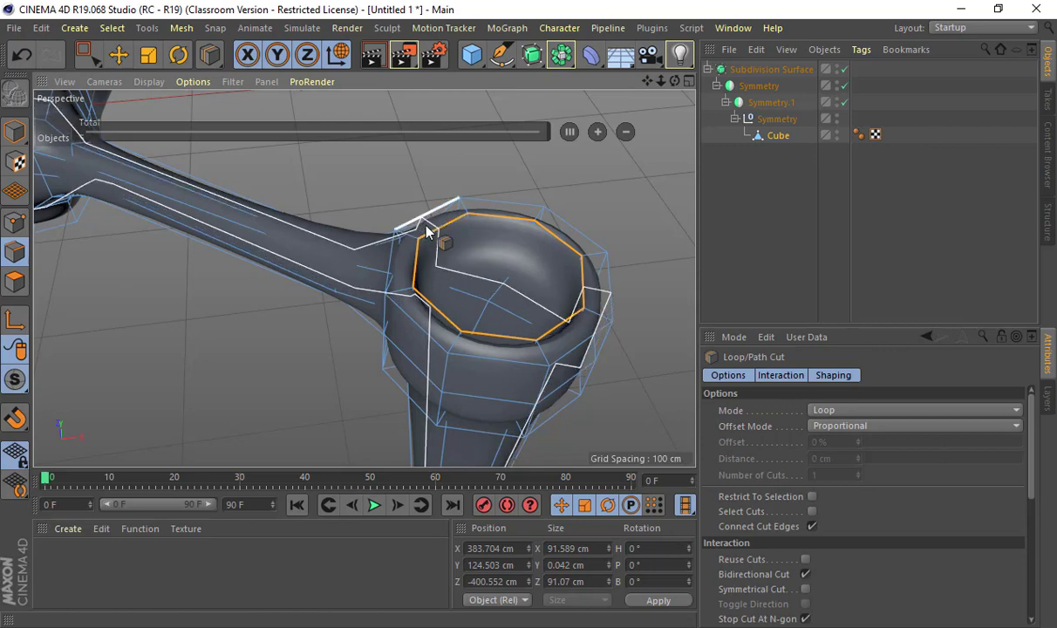
{"action": "key", "text": "m"}
{"action": "key", "text": "s"}
{"action": "left_click_drag", "start_coordinate": [429, 232], "coordinate": [435, 236]}
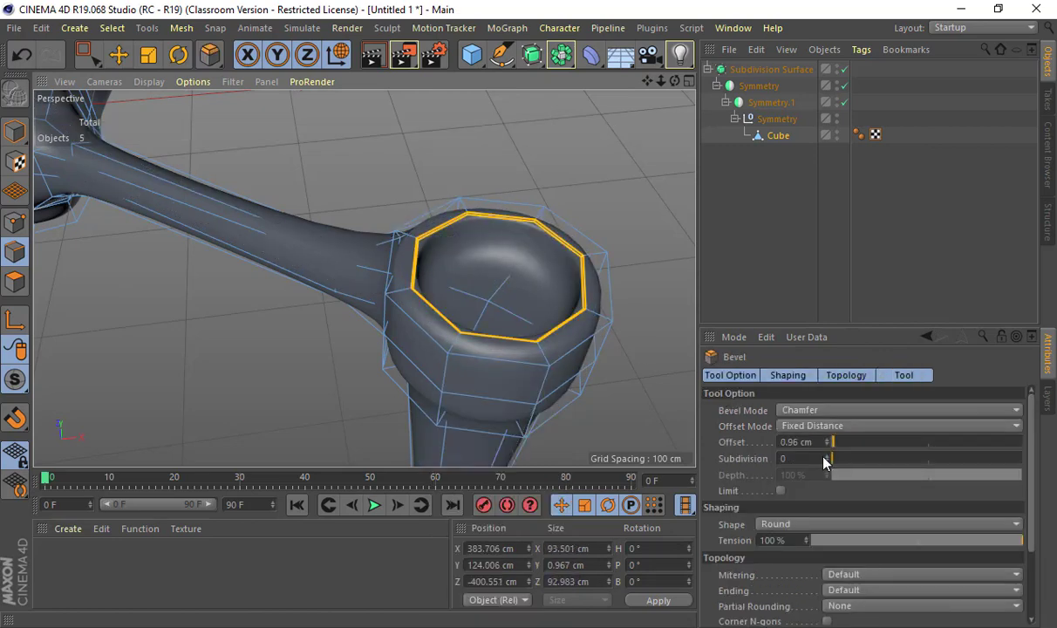
{"action": "mouse_move", "coordinate": [518, 331]}
{"action": "left_mouse_down", "text": "alt"}
{"action": "mouse_move", "coordinate": [625, 295]}
{"action": "mouse_move", "coordinate": [503, 323]}
{"action": "left_mouse_up", "text": "alt"}
Try beveling the outer edge loop at the top of the end ring and inspect the rim.
{"action": "key", "text": "e"}
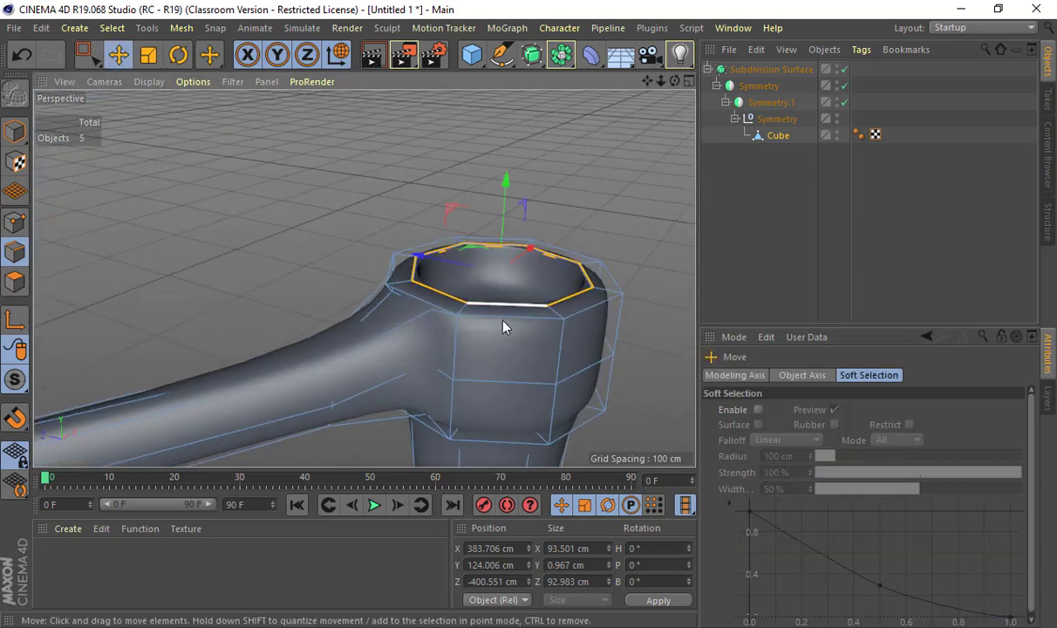
{"action": "double_click", "coordinate": [502, 320]}
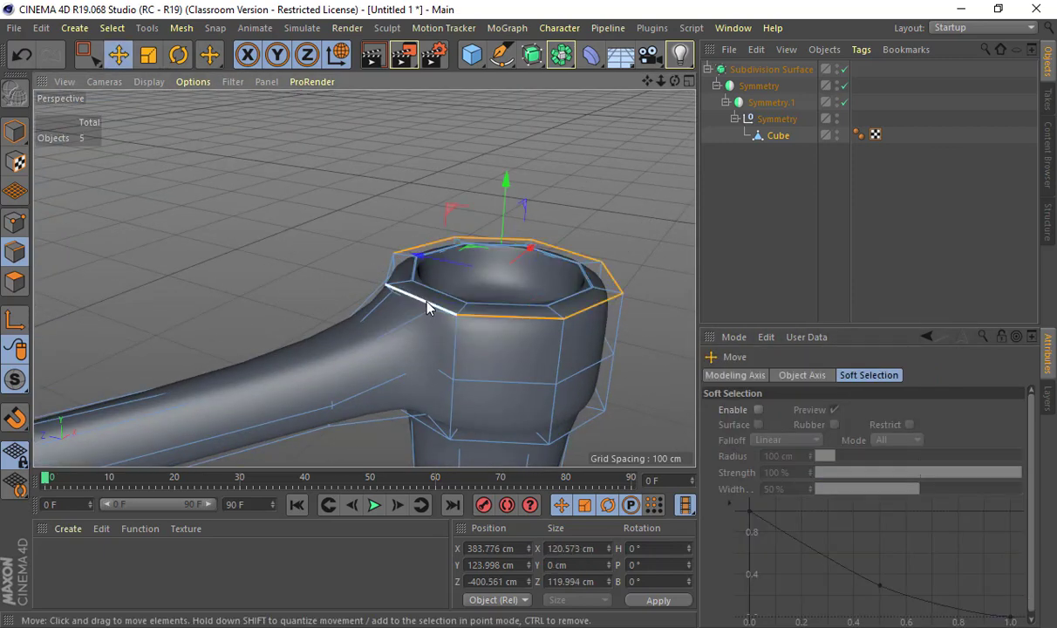
{"action": "key", "text": "m"}
{"action": "key", "text": "s"}
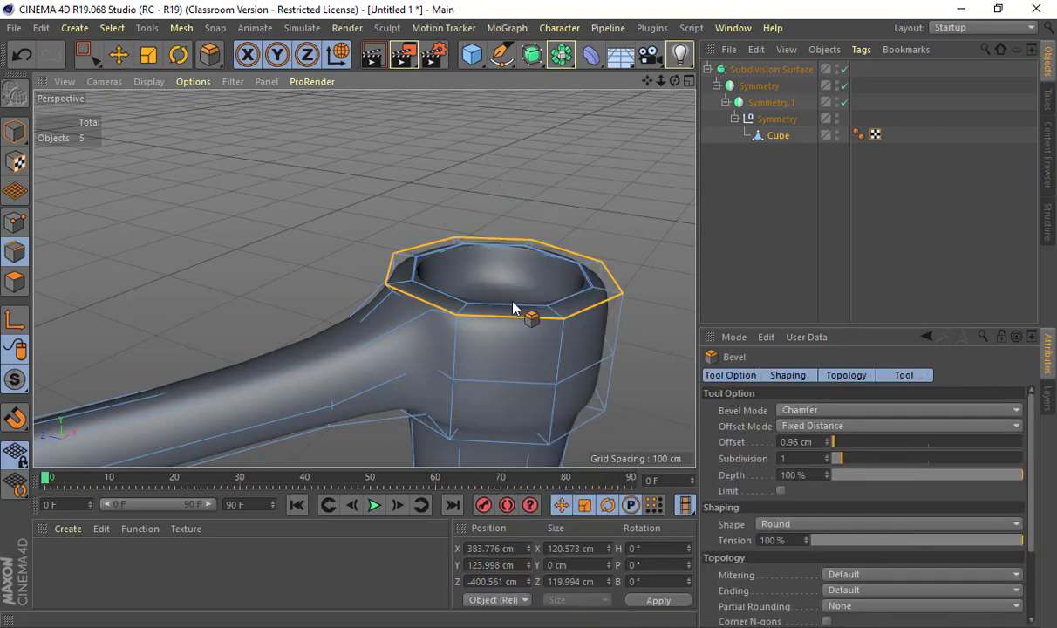
{"action": "right_click_drag", "start_coordinate": [511, 305], "coordinate": [547, 327], "text": "alt"}
{"action": "left_click_drag", "start_coordinate": [551, 334], "coordinate": [563, 275]}
{"action": "key", "text": "e"}
{"action": "left_click", "coordinate": [15, 131]}
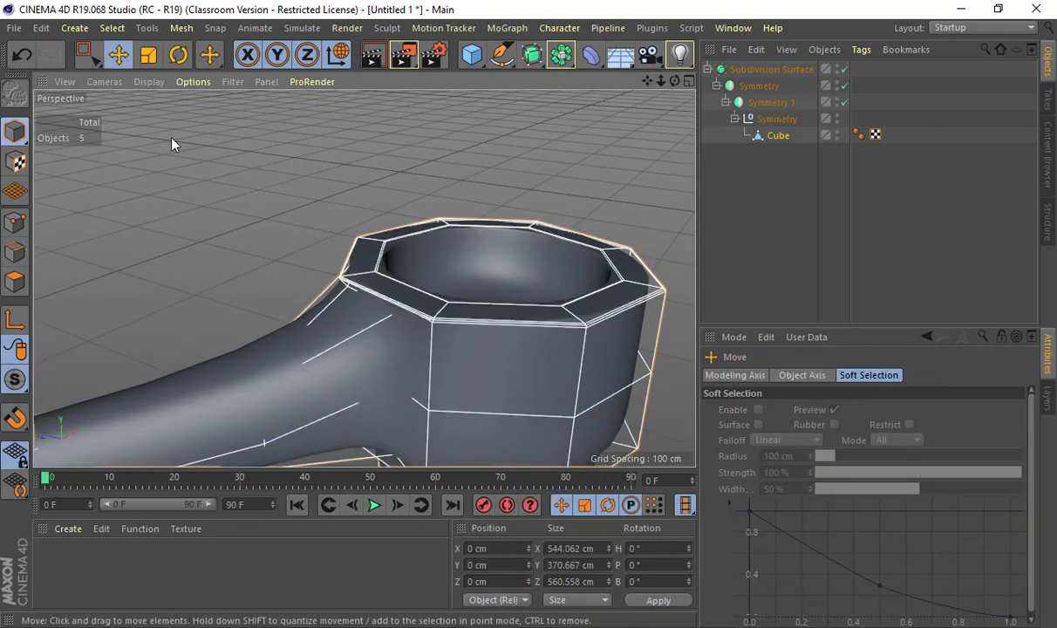
{"action": "left_click", "coordinate": [172, 141]}
{"action": "left_click_drag", "start_coordinate": [460, 259], "coordinate": [436, 314], "text": "alt"}
{"action": "scroll", "coordinate": [436, 315], "scroll_direction": "up", "scroll_amount": 2}
{"action": "left_click", "coordinate": [439, 306]}
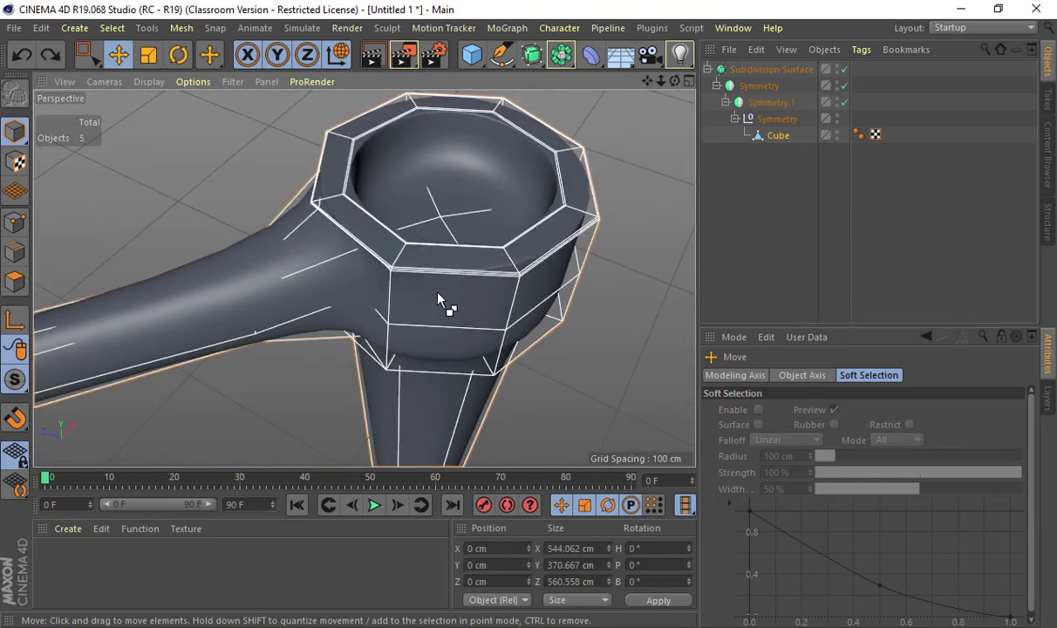
Heighten the end ring by raising its top rim polygons to about Y 127.6 cm.
{"action": "left_click_drag", "start_coordinate": [353, 242], "coordinate": [332, 261], "text": "alt"}
{"action": "left_click", "coordinate": [13, 281]}
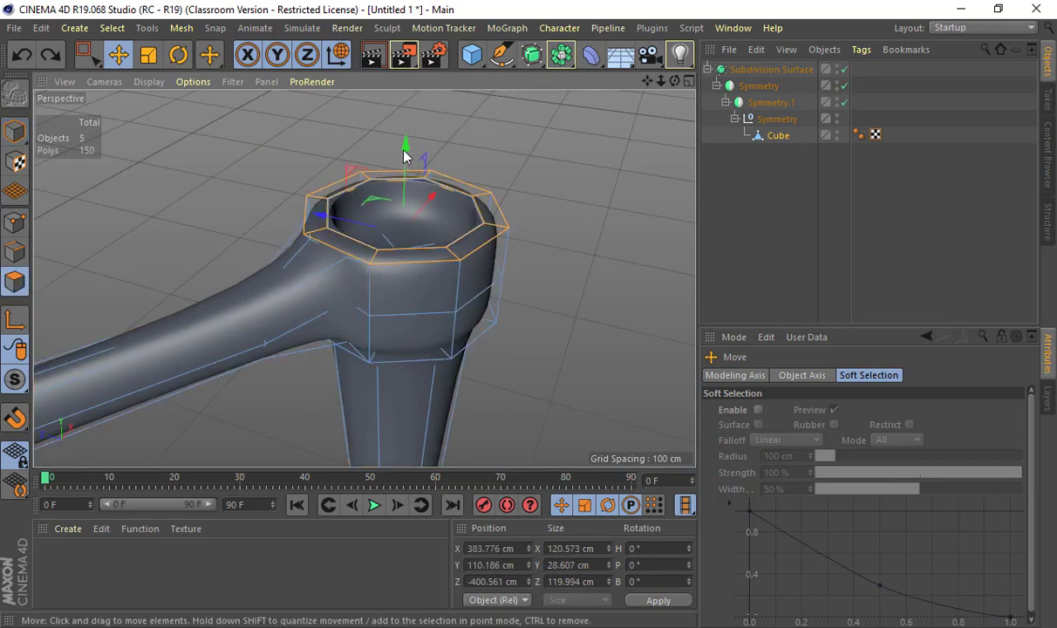
{"action": "left_click_drag", "start_coordinate": [404, 146], "coordinate": [406, 112]}
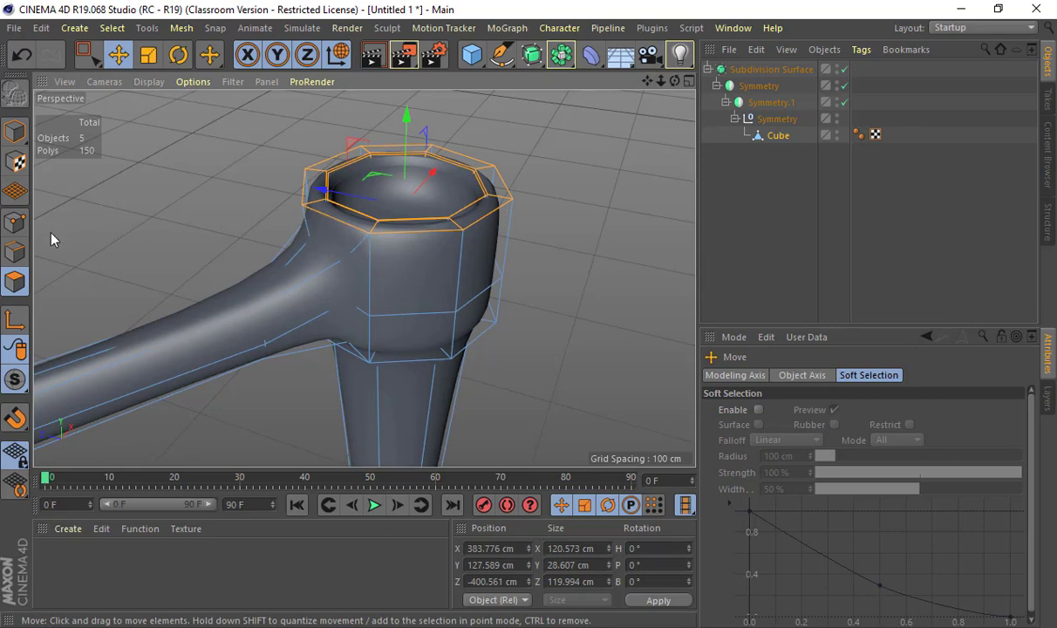
Try a bevel on the outer top edge loop of the heightened ring and check the smoothed rim from above.
{"action": "left_click", "coordinate": [14, 252]}
{"action": "right_click", "coordinate": [329, 227]}
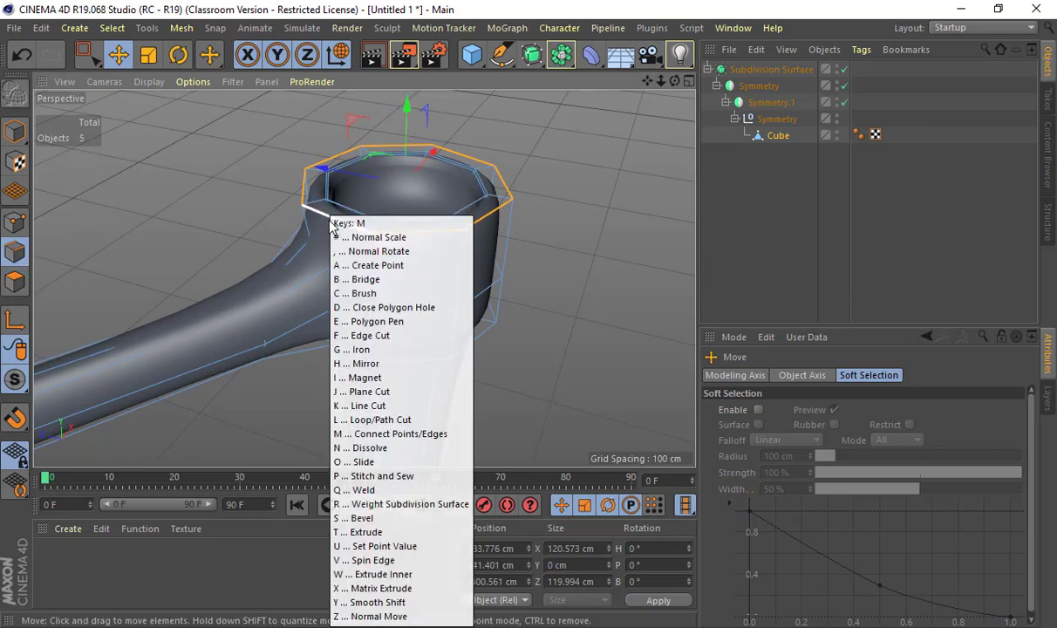
{"action": "left_click", "coordinate": [378, 445]}
{"action": "left_click_drag", "start_coordinate": [338, 228], "coordinate": [321, 299]}
{"action": "key", "text": "e"}
{"action": "key", "text": "r"}
{"action": "left_click", "coordinate": [14, 130]}
{"action": "left_click", "coordinate": [261, 178]}
{"action": "scroll", "coordinate": [322, 304], "scroll_direction": "down", "scroll_amount": 3}
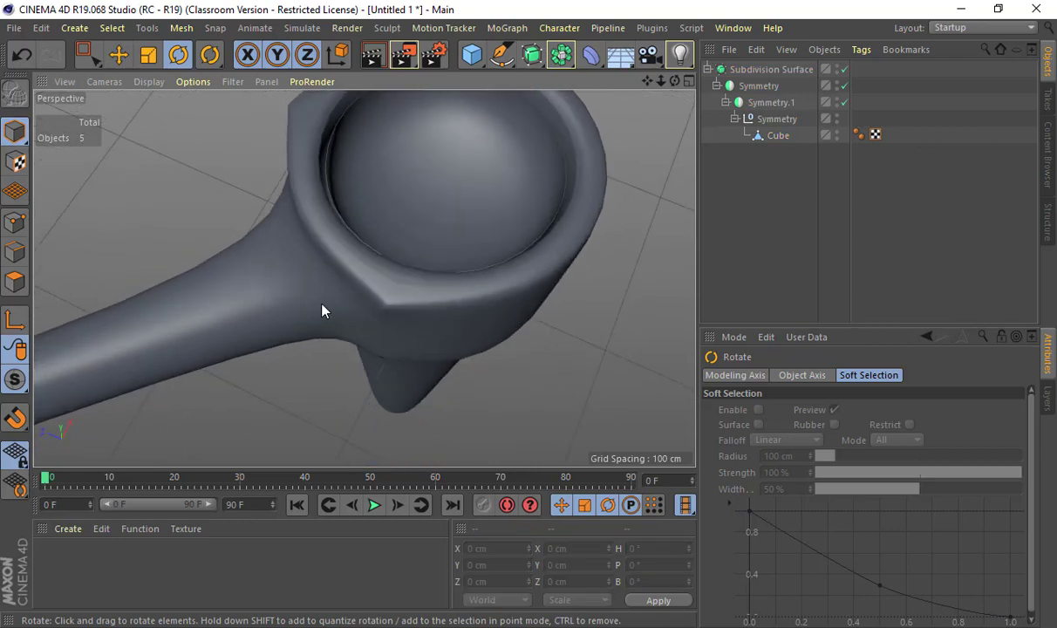
Select the Cube for point editing and switch off the Subdivision Surface and both Symmetry generators.
{"action": "left_click", "coordinate": [323, 309]}
{"action": "scroll", "coordinate": [403, 371], "scroll_direction": "up", "scroll_amount": 3}
{"action": "left_click_drag", "start_coordinate": [403, 372], "coordinate": [440, 501], "text": "alt"}
{"action": "scroll", "coordinate": [314, 288], "scroll_direction": "up", "scroll_amount": 3}
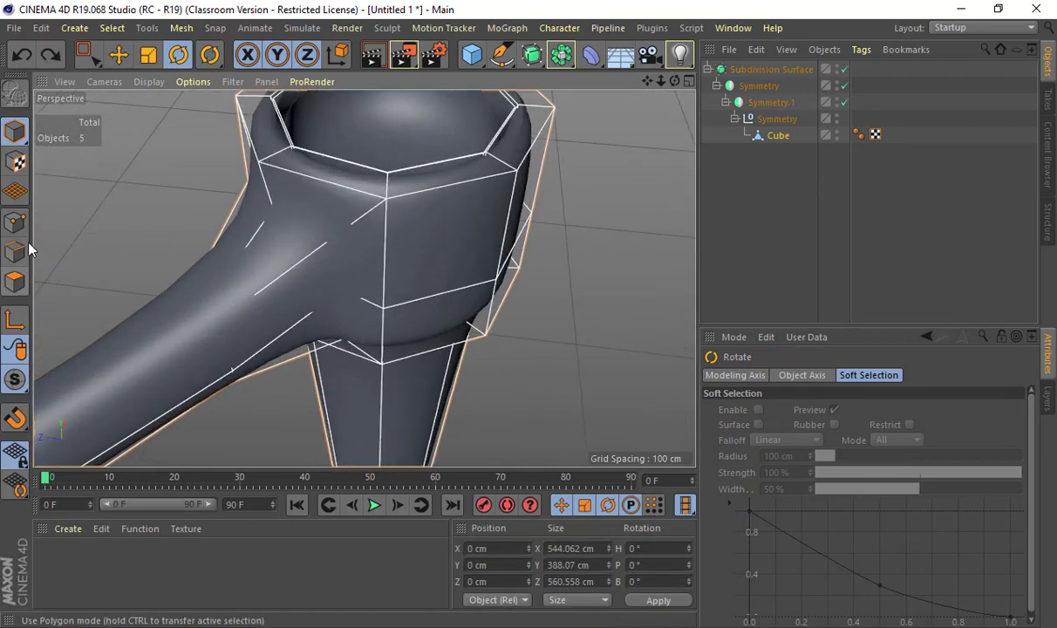
{"action": "key", "text": "Return"}
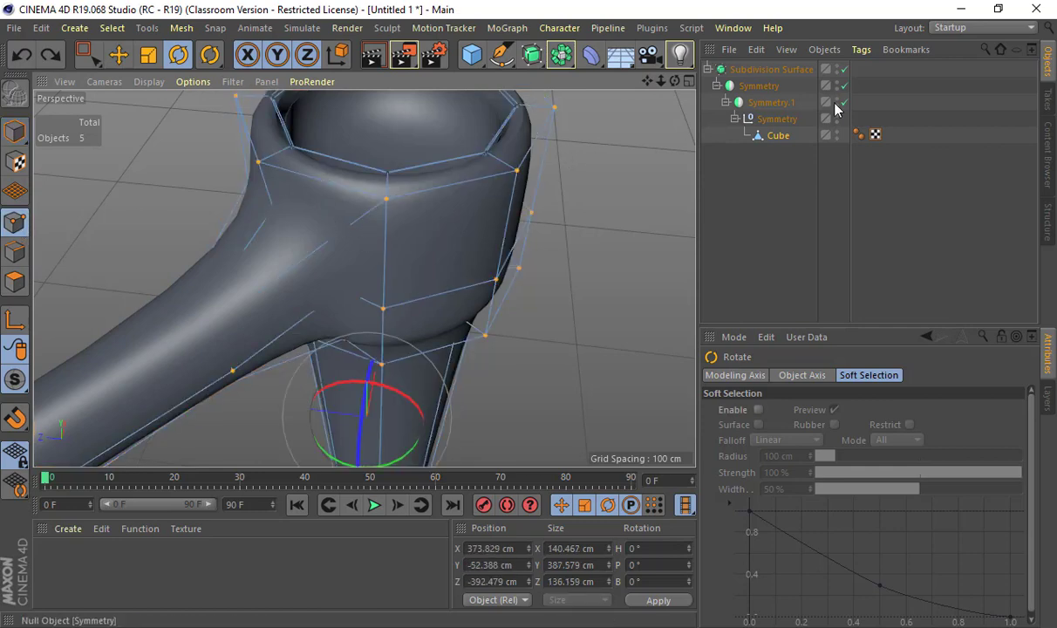
{"action": "key", "text": "q"}
{"action": "left_click_drag", "start_coordinate": [472, 230], "coordinate": [432, 203], "text": "alt"}
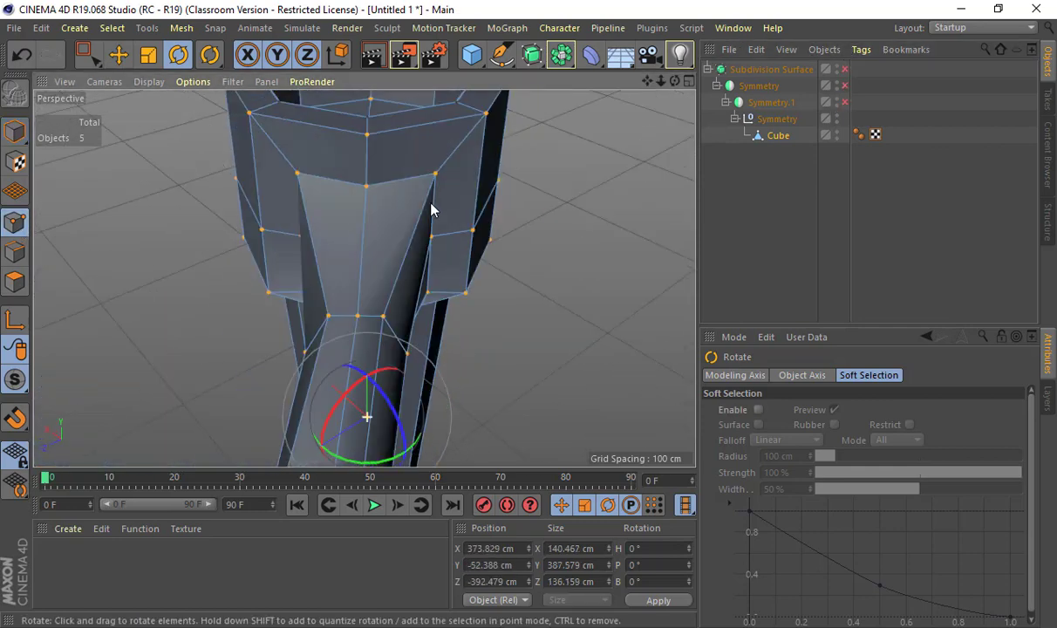
Select the two corner points of the arm's top edge at the ring and compare the smoothed and unsmoothed junction.
{"action": "key", "text": "e"}
{"action": "left_click", "coordinate": [435, 172]}
{"action": "left_click", "coordinate": [297, 175], "text": "shift"}
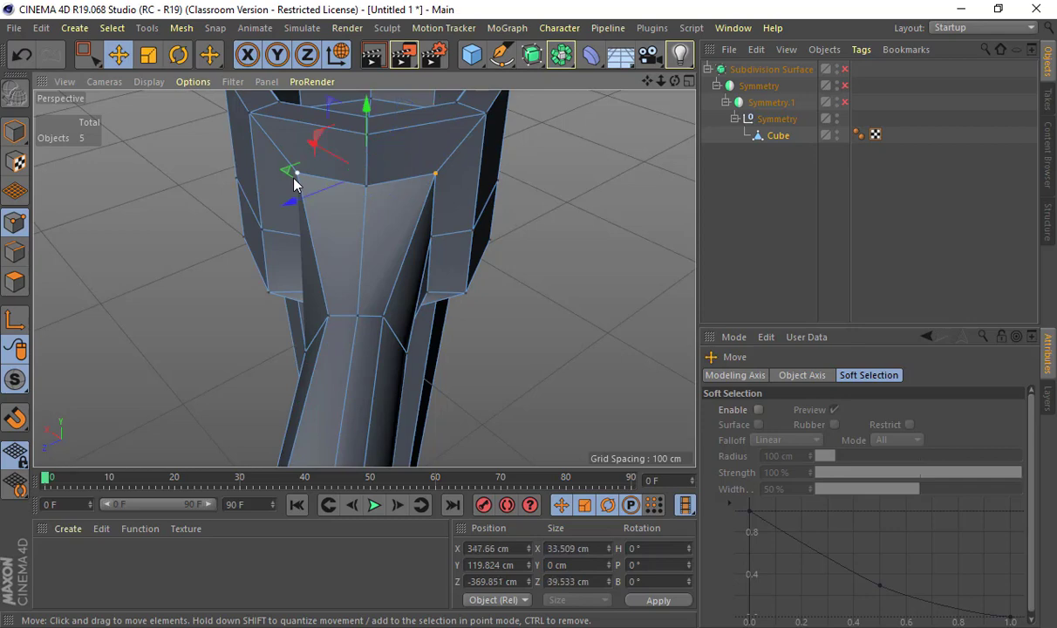
{"action": "left_click_drag", "start_coordinate": [443, 244], "coordinate": [407, 301], "text": "alt"}
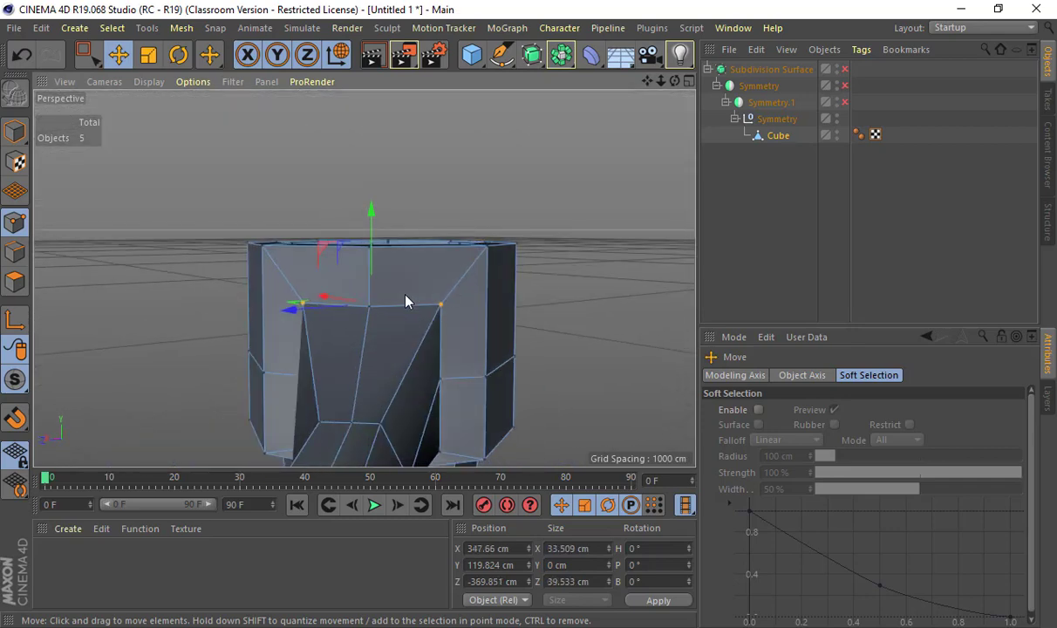
{"action": "key", "text": "q"}
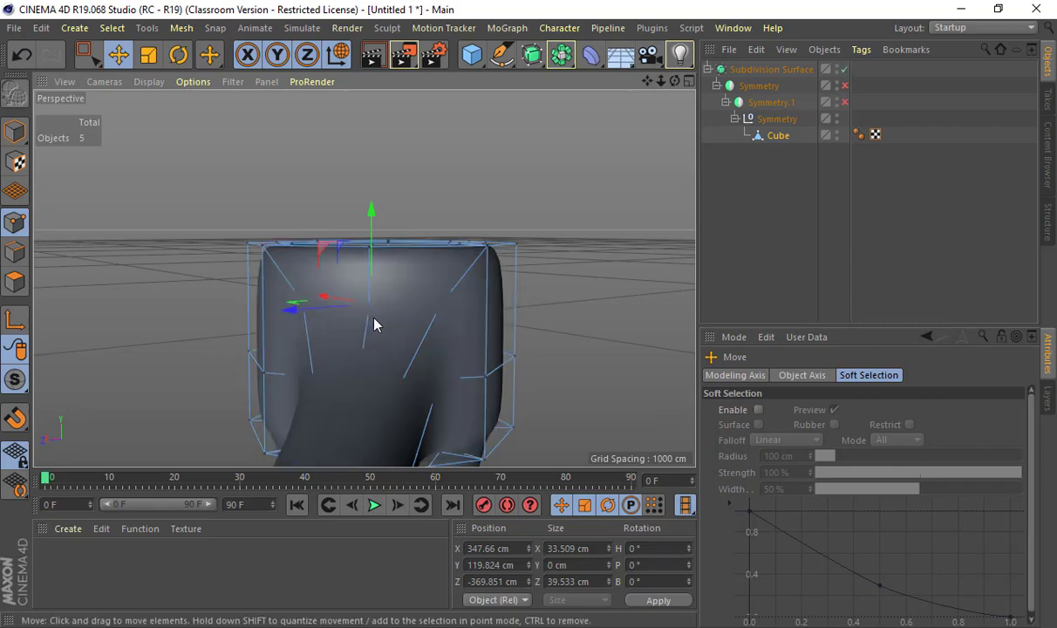
{"action": "scroll", "coordinate": [373, 324], "scroll_direction": "up", "scroll_amount": 3}
{"action": "key", "text": "d"}
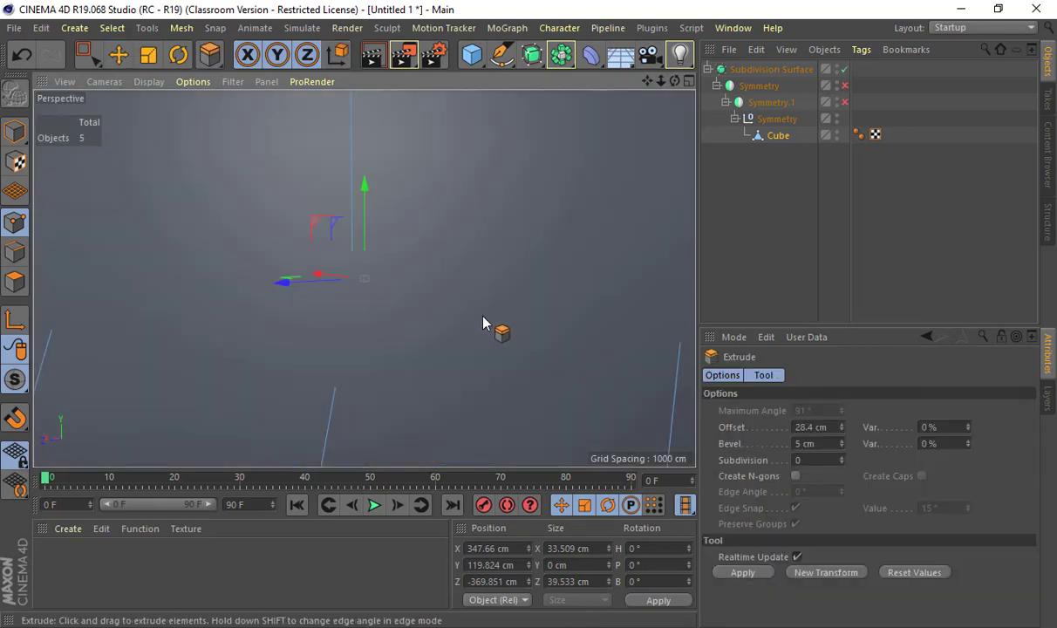
{"action": "scroll", "coordinate": [383, 304], "scroll_direction": "down", "scroll_amount": 2}
{"action": "key", "text": "q"}
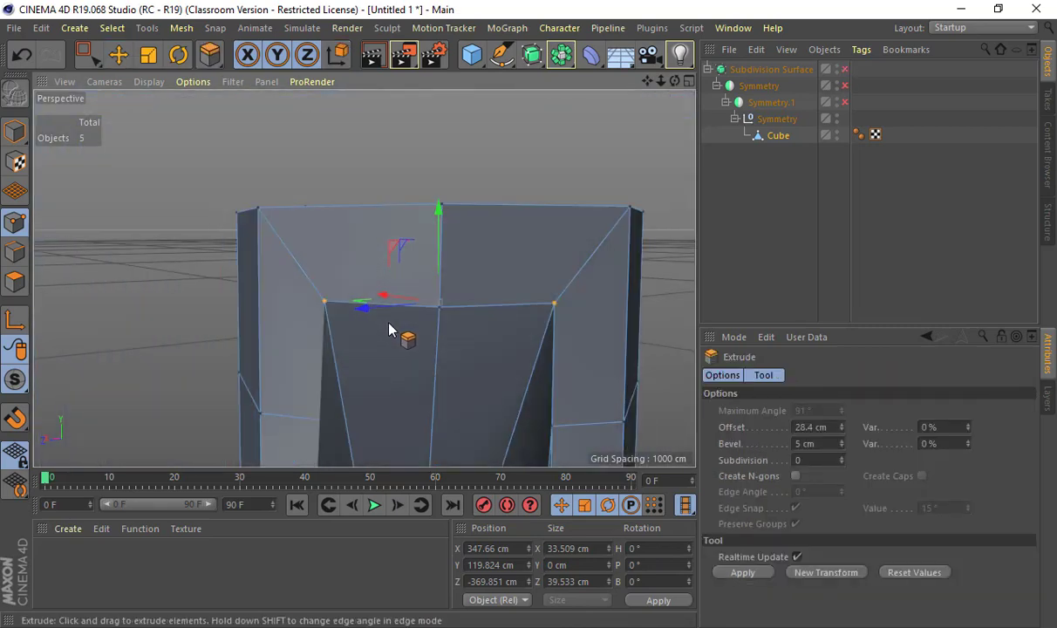
Raise the middle point of the arm's top edge at the ring to about Y 128.9 cm.
{"action": "key", "text": "e"}
{"action": "left_click", "coordinate": [323, 302]}
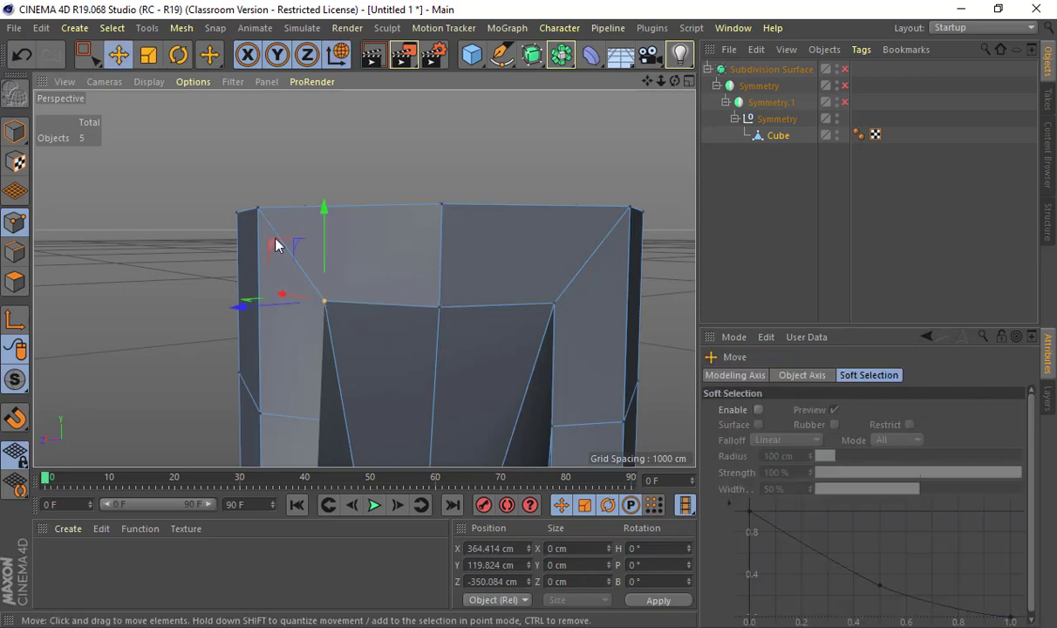
{"action": "left_click_drag", "start_coordinate": [293, 266], "coordinate": [241, 201], "text": "alt"}
{"action": "left_click", "coordinate": [447, 306]}
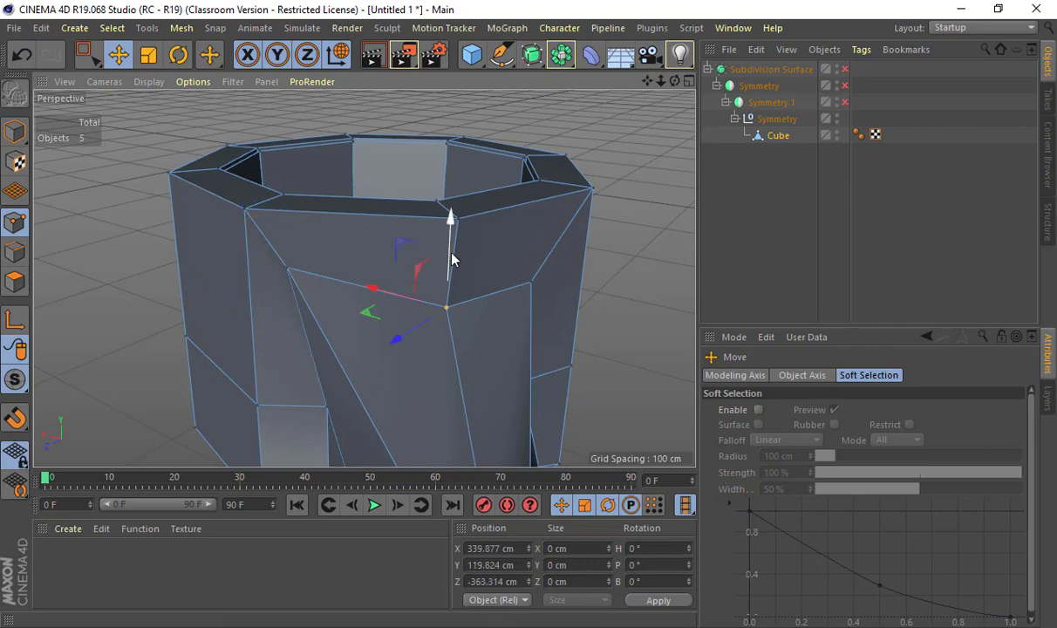
{"action": "left_click_drag", "start_coordinate": [453, 246], "coordinate": [502, 241]}
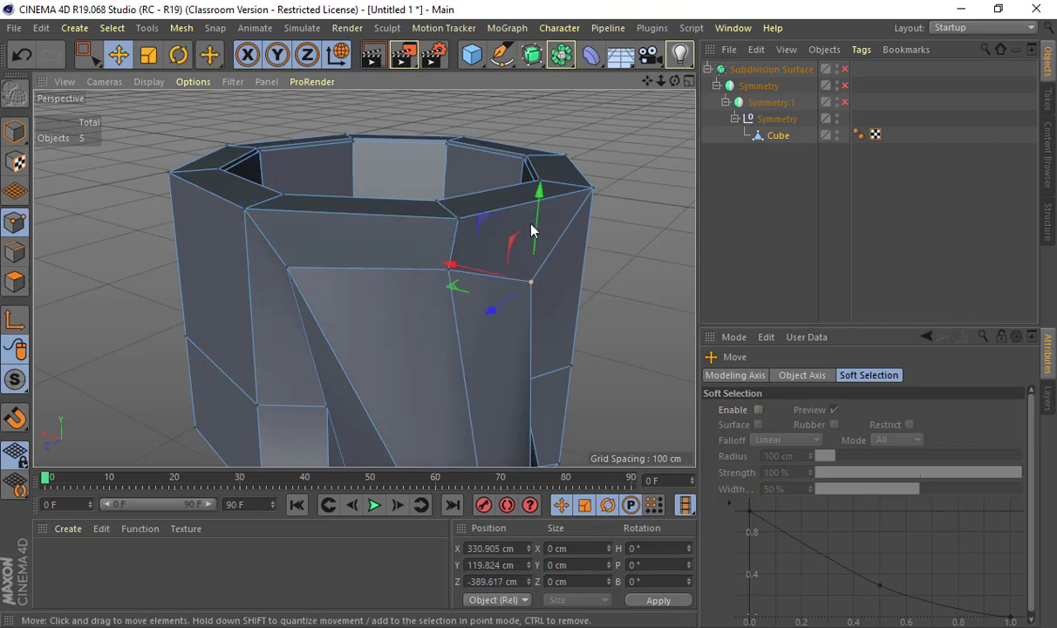
Move the adjacent corner point of the arm's top edge to about X 329.5, Y 128.2, Z -402.1 cm.
{"action": "left_click_drag", "start_coordinate": [566, 300], "coordinate": [540, 293], "text": "alt"}
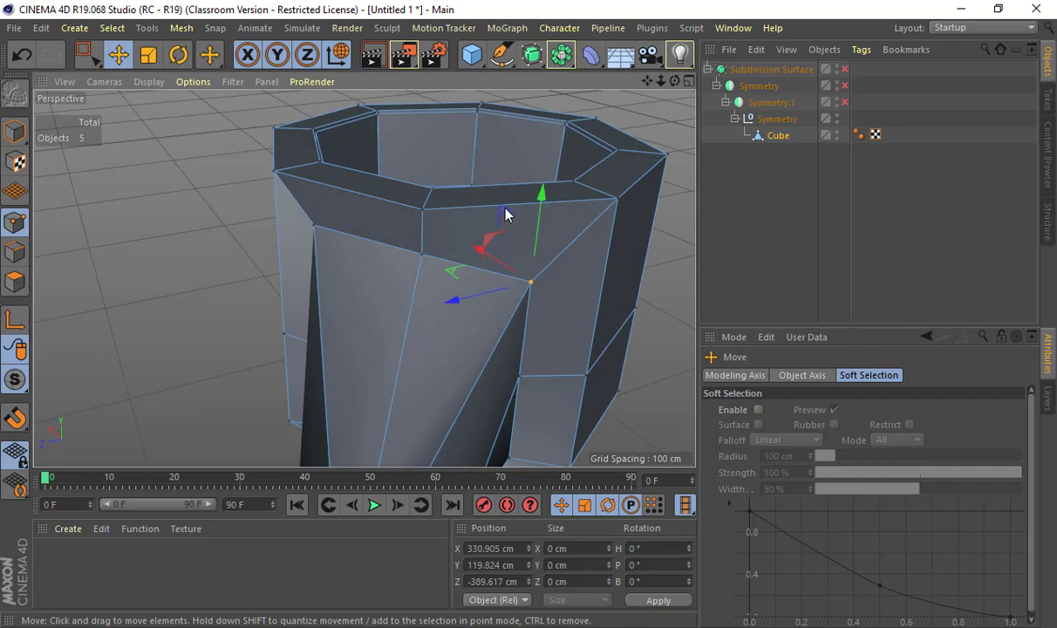
{"action": "left_click_drag", "start_coordinate": [505, 209], "coordinate": [550, 170]}
{"action": "left_click_drag", "start_coordinate": [527, 268], "coordinate": [528, 338], "text": "alt"}
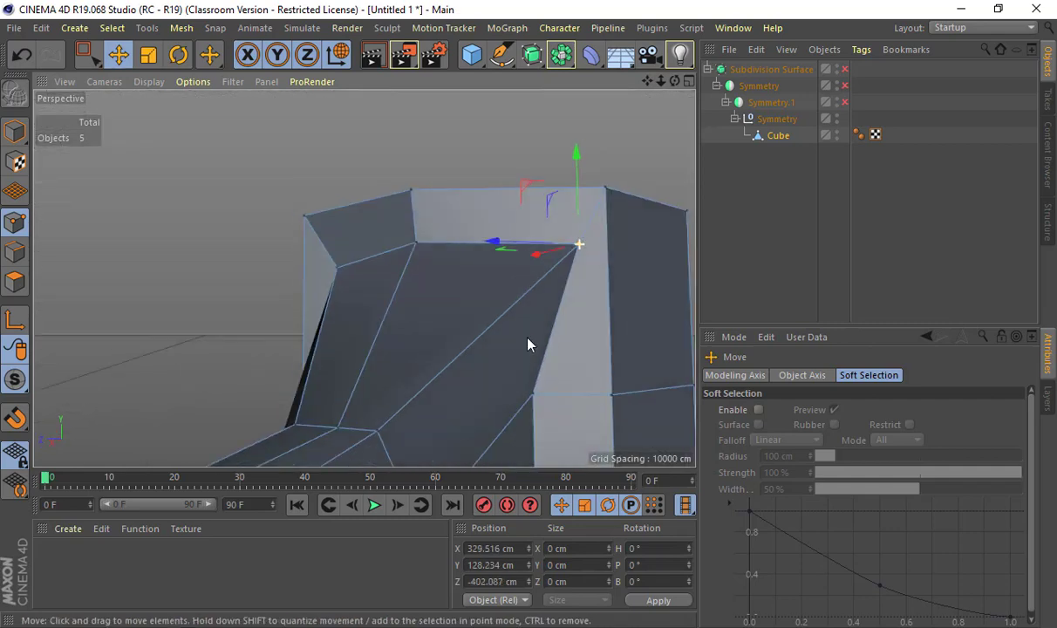
Examine the arm's top-edge points from several sides to check how they meet the ring.
{"action": "left_click", "coordinate": [532, 395]}
{"action": "left_click_drag", "start_coordinate": [532, 394], "coordinate": [557, 403], "text": "alt"}
{"action": "left_click_drag", "start_coordinate": [559, 403], "coordinate": [566, 219], "text": "alt"}
{"action": "right_click_drag", "start_coordinate": [567, 218], "coordinate": [480, 236], "text": "alt"}
{"action": "middle_click_drag", "start_coordinate": [480, 236], "coordinate": [416, 236], "text": "alt"}
{"action": "left_click", "coordinate": [493, 239]}
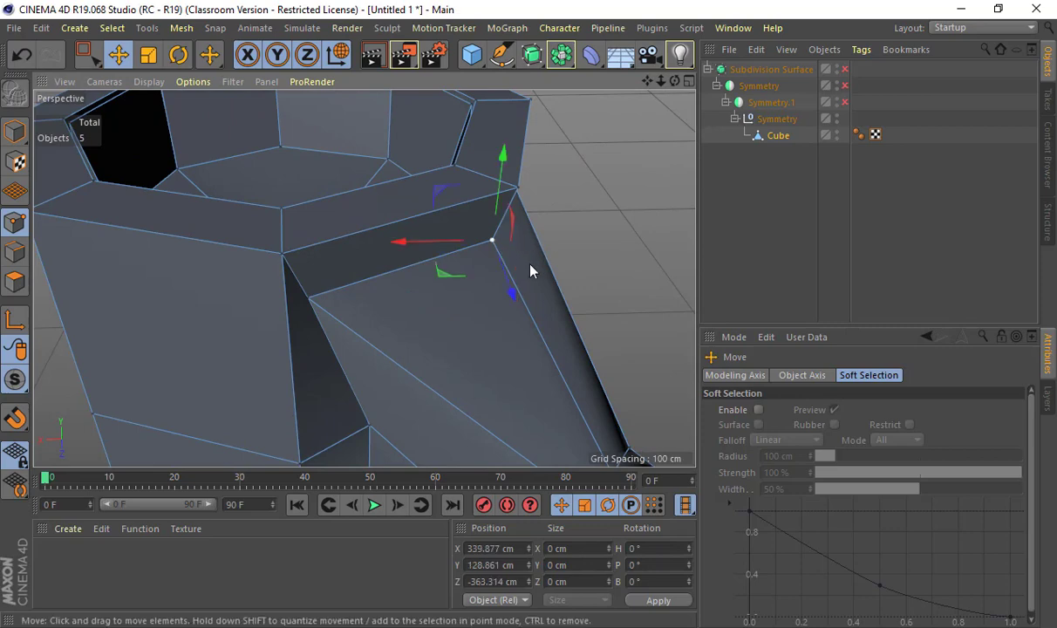
{"action": "left_click_drag", "start_coordinate": [530, 270], "coordinate": [491, 237], "text": "alt"}
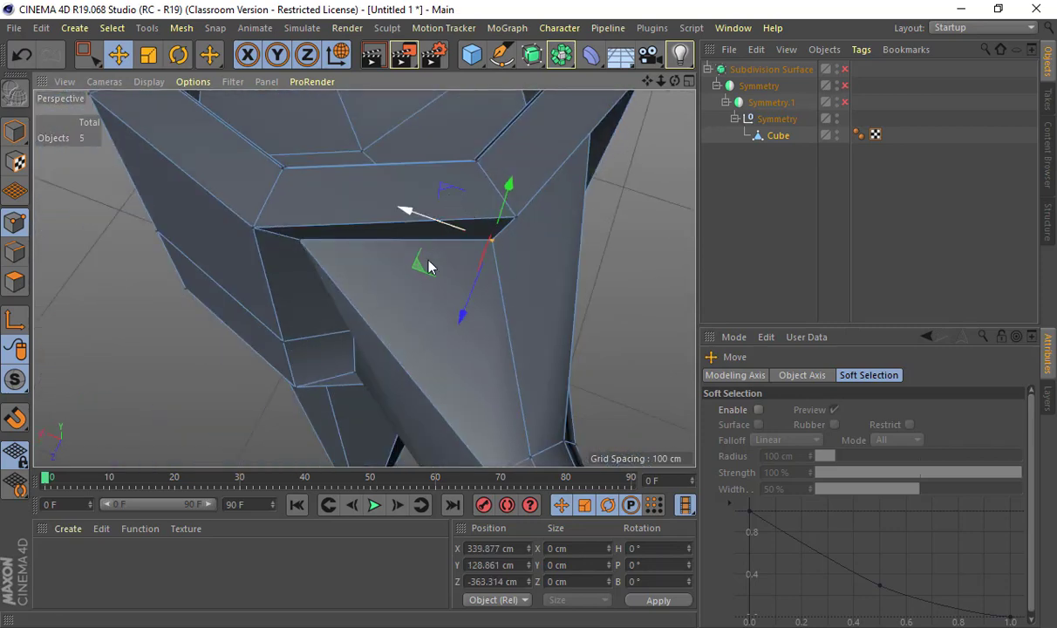
{"action": "left_click_drag", "start_coordinate": [425, 276], "coordinate": [429, 276]}
{"action": "left_click_drag", "start_coordinate": [429, 276], "coordinate": [530, 281], "text": "alt"}
{"action": "left_click", "coordinate": [529, 278]}
{"action": "left_click_drag", "start_coordinate": [294, 291], "coordinate": [467, 327], "text": "alt"}
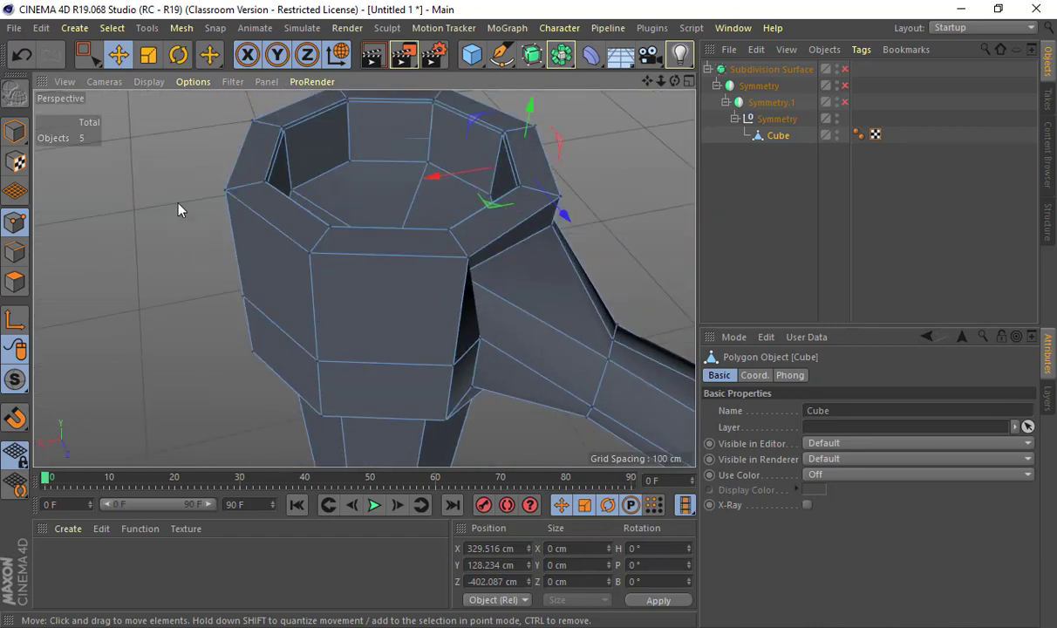
Try beveling the ring's outer top edge loop with a 1.829 cm offset and 1 subdivision, with smoothing and symmetry switched on.
{"action": "left_click", "coordinate": [11, 255]}
{"action": "key", "text": "m"}
{"action": "key", "text": "s"}
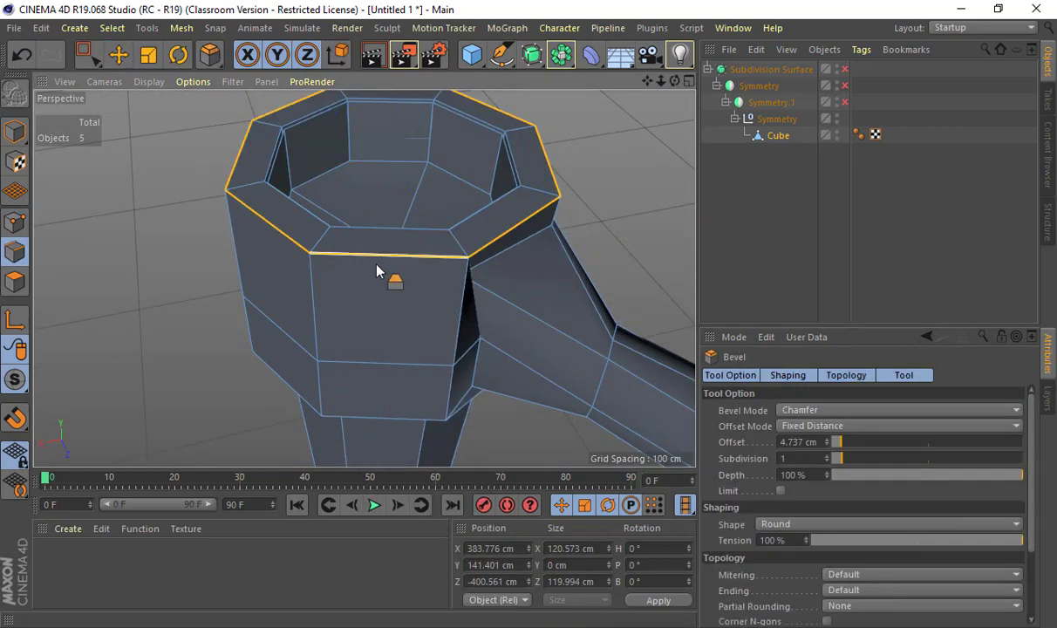
{"action": "left_click_drag", "start_coordinate": [377, 268], "coordinate": [385, 260]}
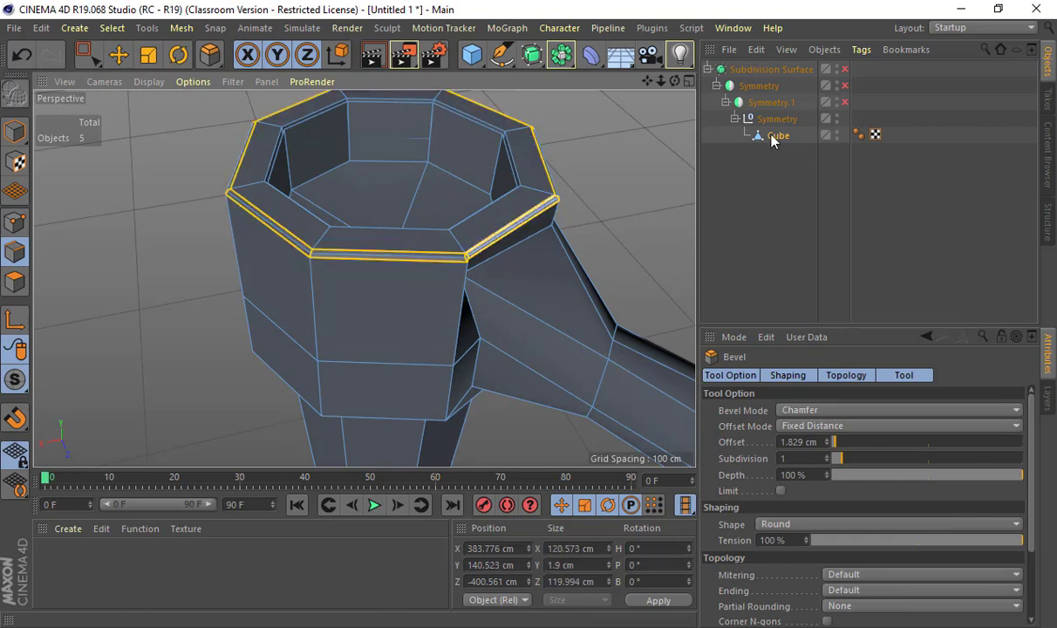
{"action": "left_click_drag", "start_coordinate": [844, 69], "coordinate": [844, 102]}
{"action": "left_click_drag", "start_coordinate": [551, 209], "coordinate": [591, 221], "text": "alt"}
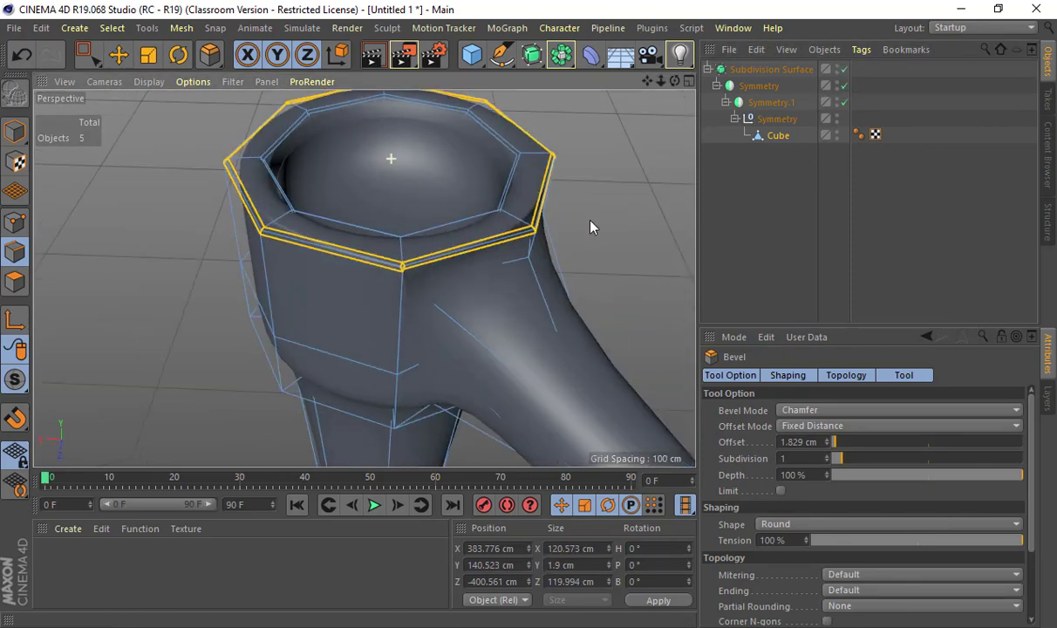
Deselect the model and inspect the smoothed ring rim and its corners at the arm junction.
{"action": "key", "text": "e"}
{"action": "left_click", "coordinate": [602, 224]}
{"action": "left_click", "coordinate": [20, 140]}
{"action": "left_click", "coordinate": [124, 175]}
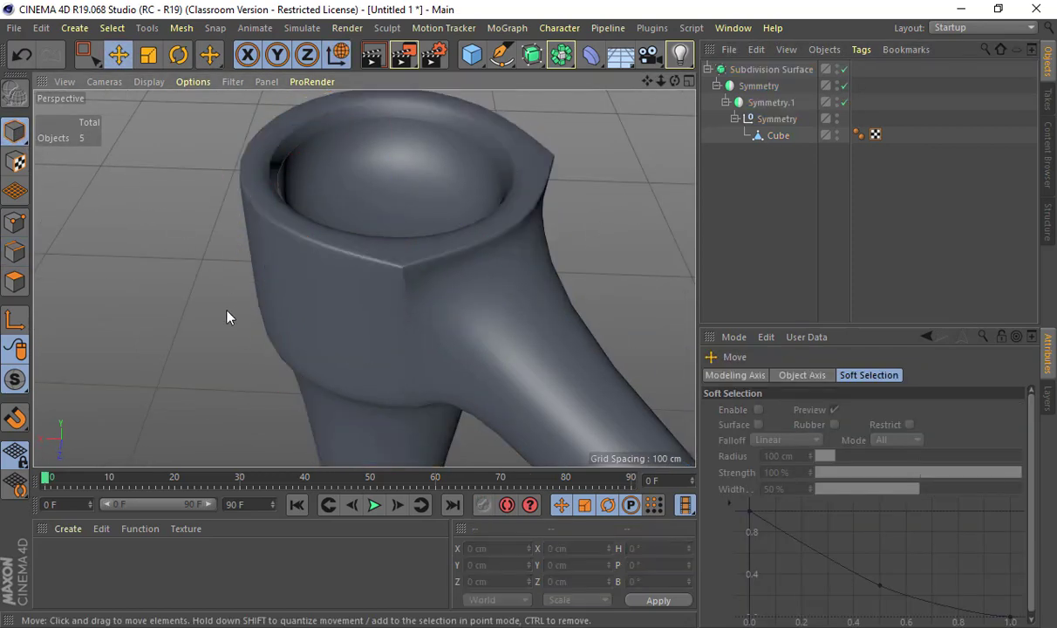
{"action": "middle_click_drag", "start_coordinate": [226, 310], "coordinate": [299, 300], "text": "alt"}
{"action": "left_click_drag", "start_coordinate": [299, 300], "coordinate": [177, 330], "text": "alt"}
Undo the bevel on the ring's outer top edge loop.
{"action": "key", "text": "ctrl+z"}
{"action": "key", "text": "ctrl+z"}
{"action": "key", "text": "ctrl+z"}
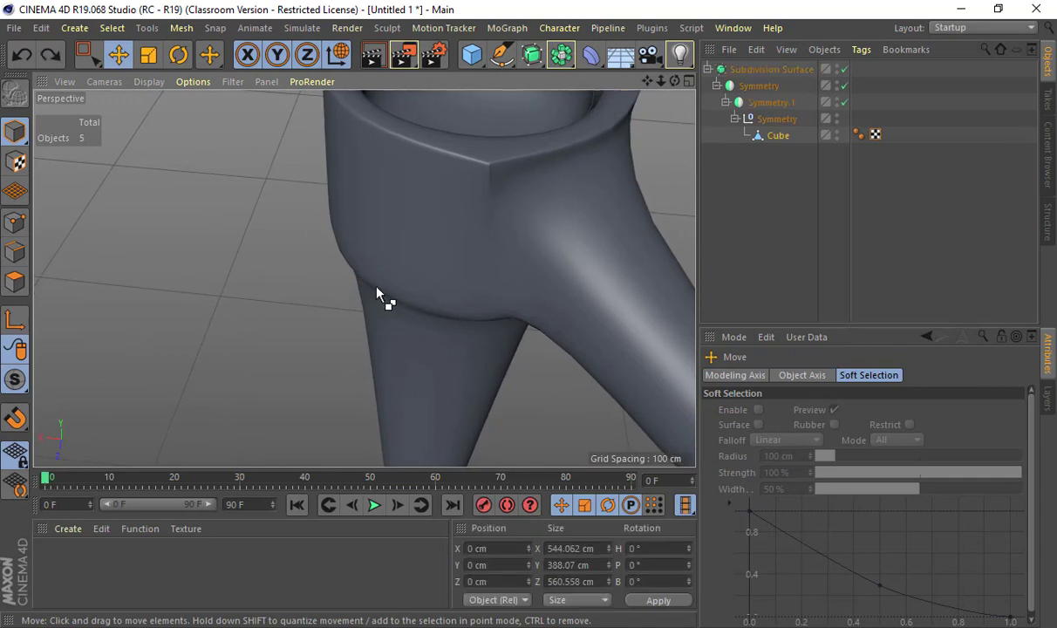
Switch smoothing and symmetry off and select the Cube's edge loop where the arm joins the ring.
{"action": "left_click_drag", "start_coordinate": [489, 272], "coordinate": [514, 261], "text": "alt"}
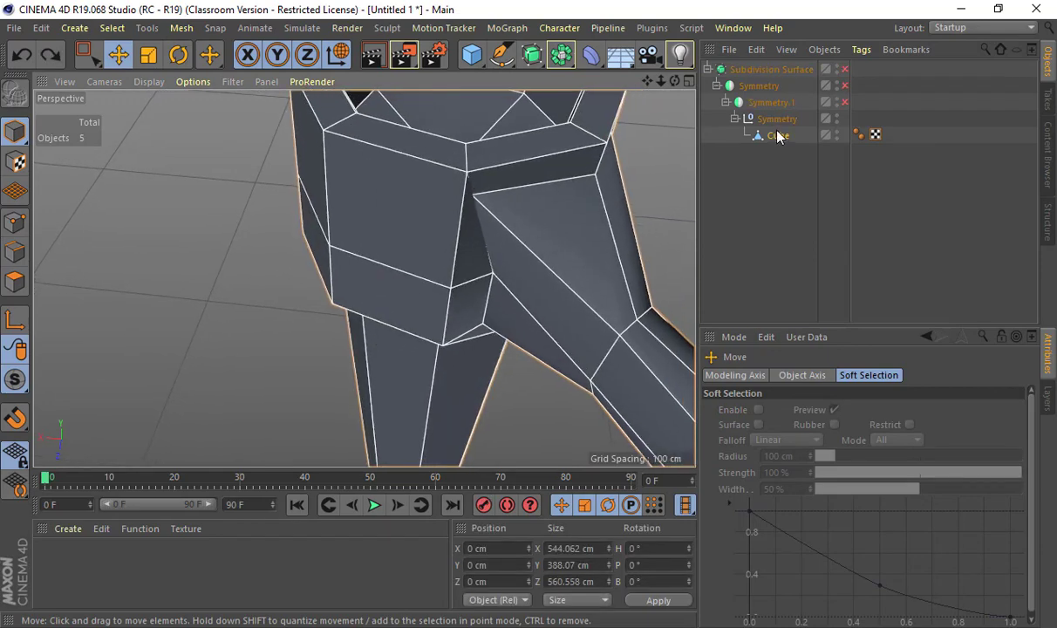
{"action": "left_click", "coordinate": [790, 137]}
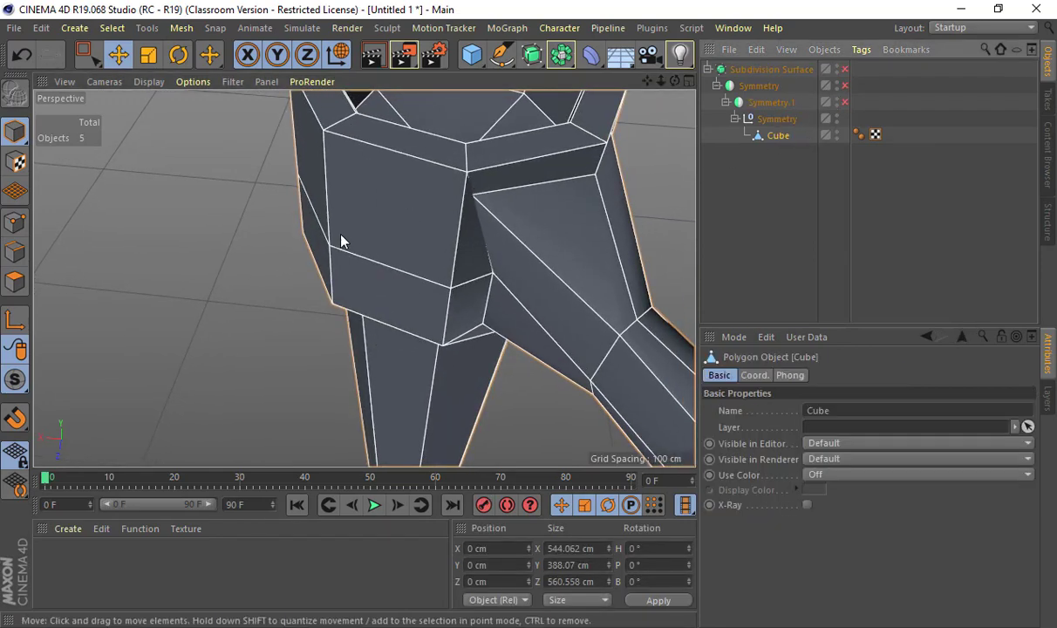
{"action": "left_click", "coordinate": [14, 252]}
{"action": "left_click_drag", "start_coordinate": [285, 292], "coordinate": [252, 300], "text": "alt"}
{"action": "key", "text": "e"}
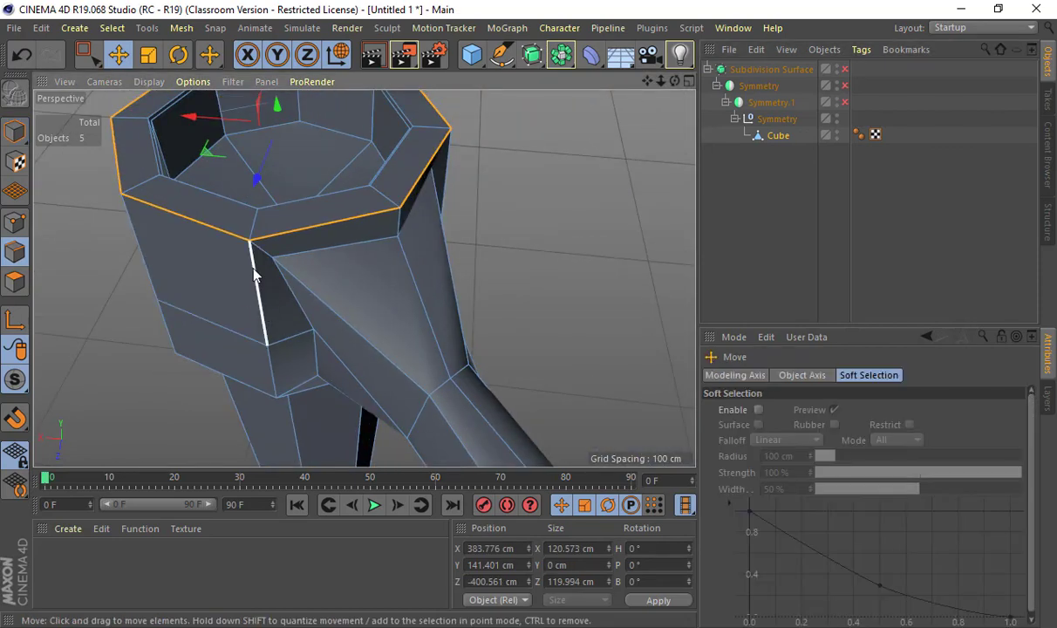
{"action": "double_click", "coordinate": [293, 295]}
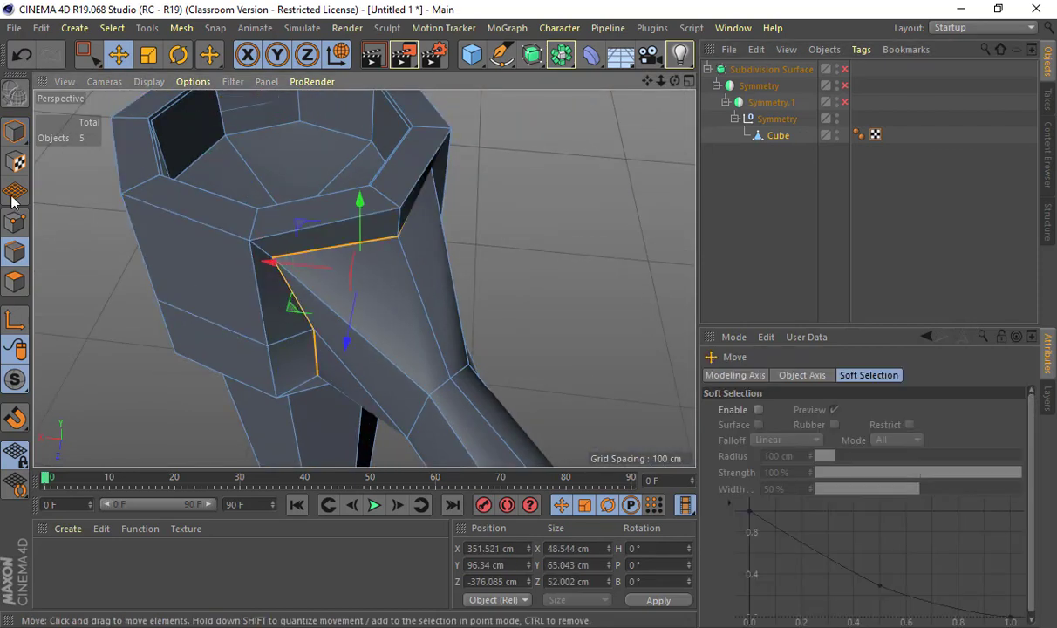
Use Loop/Path Cut to add edge loops around the ring's flat top rim and low on its inner wall.
{"action": "left_click", "coordinate": [14, 131]}
{"action": "key", "text": "k"}
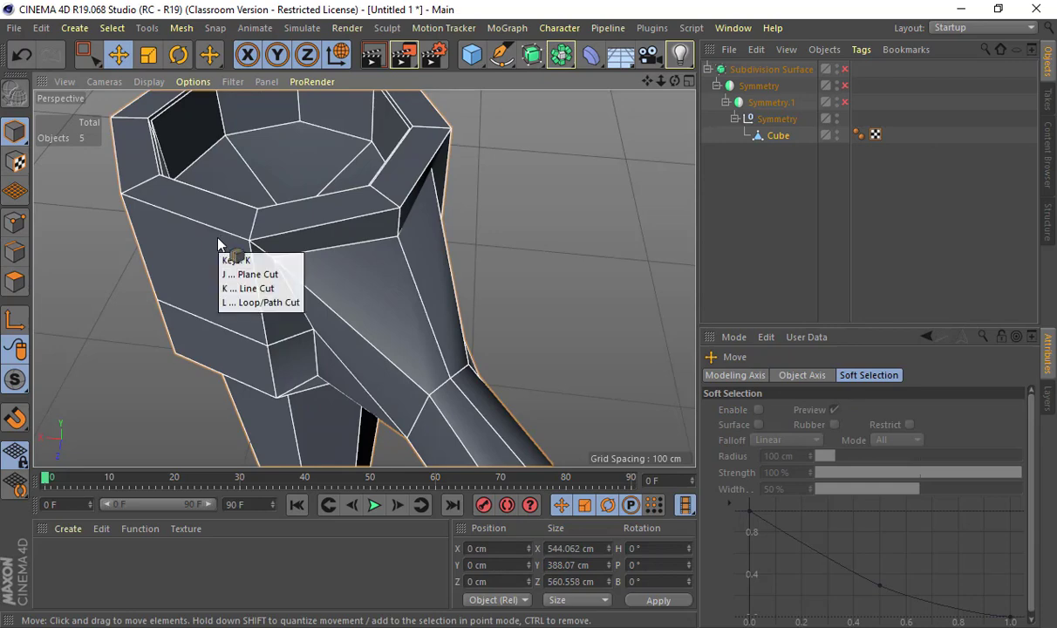
{"action": "key", "text": "l"}
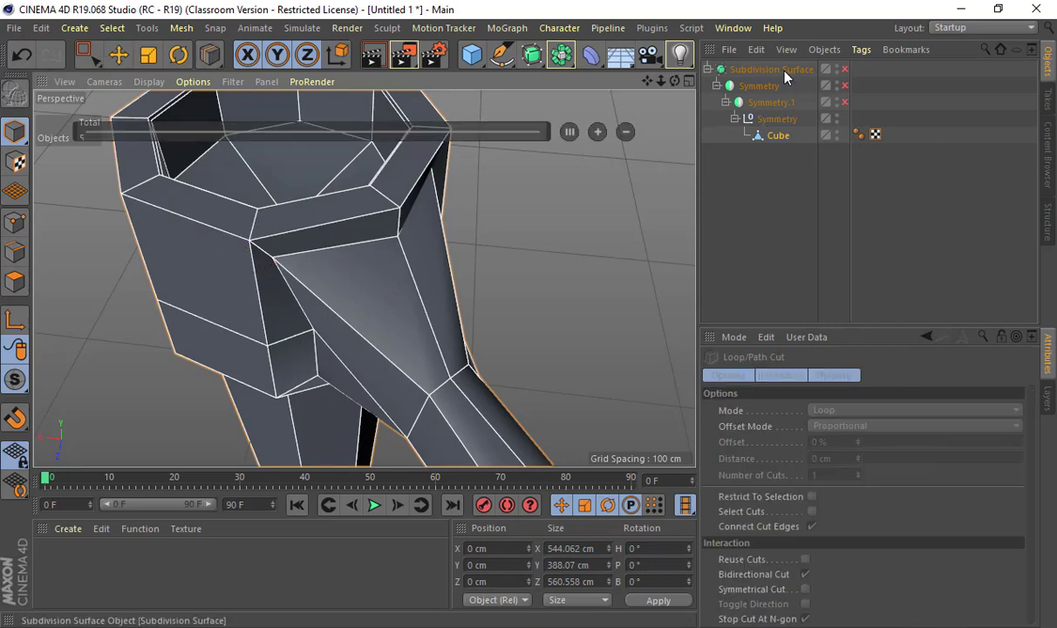
{"action": "key", "text": "space"}
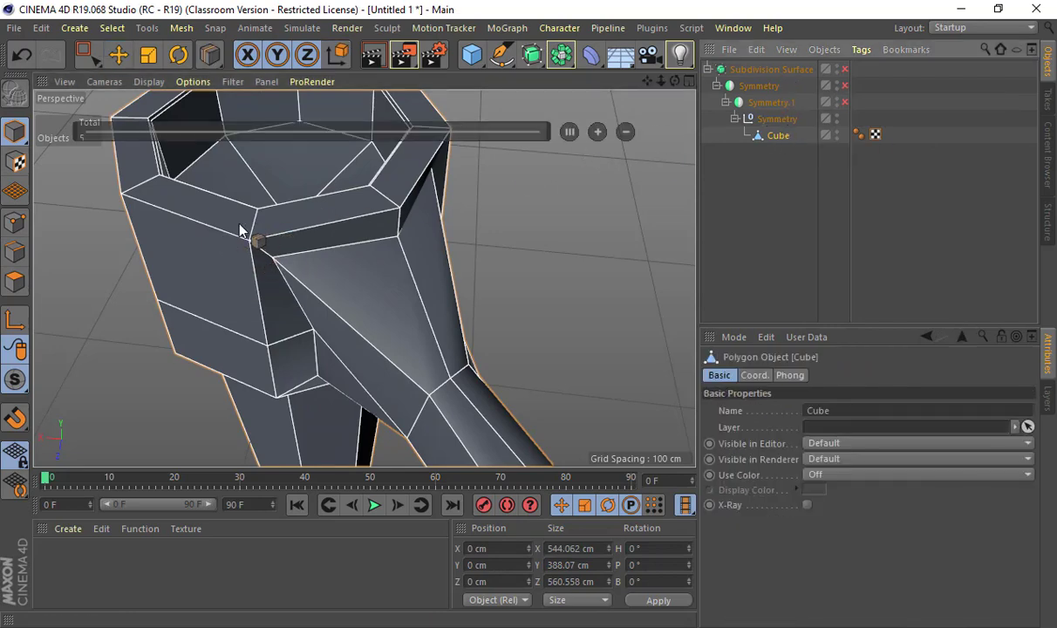
{"action": "left_click", "coordinate": [15, 251]}
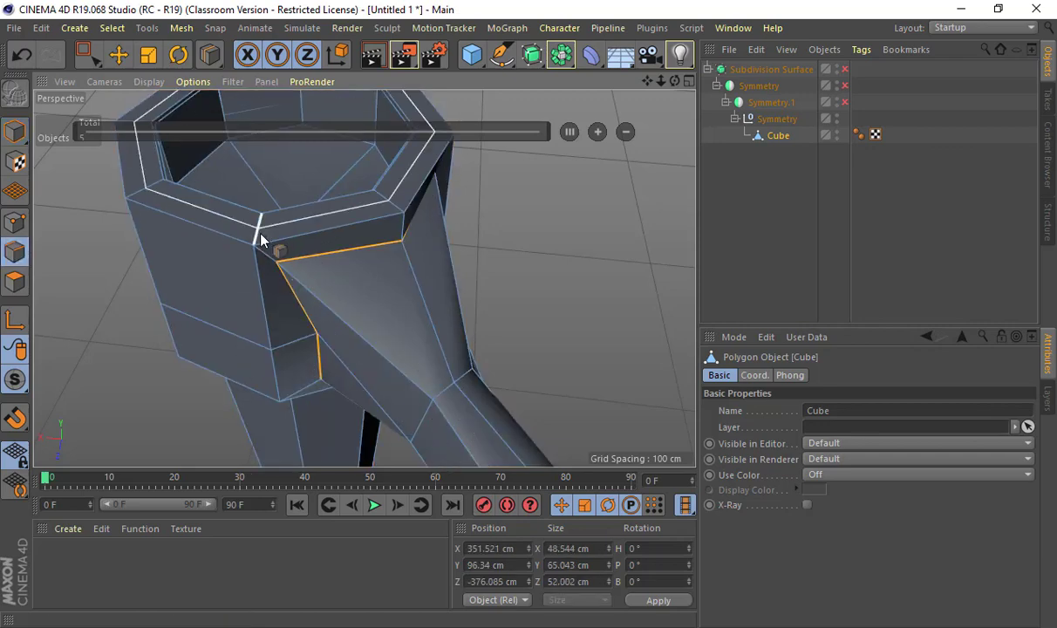
{"action": "left_click", "coordinate": [259, 246]}
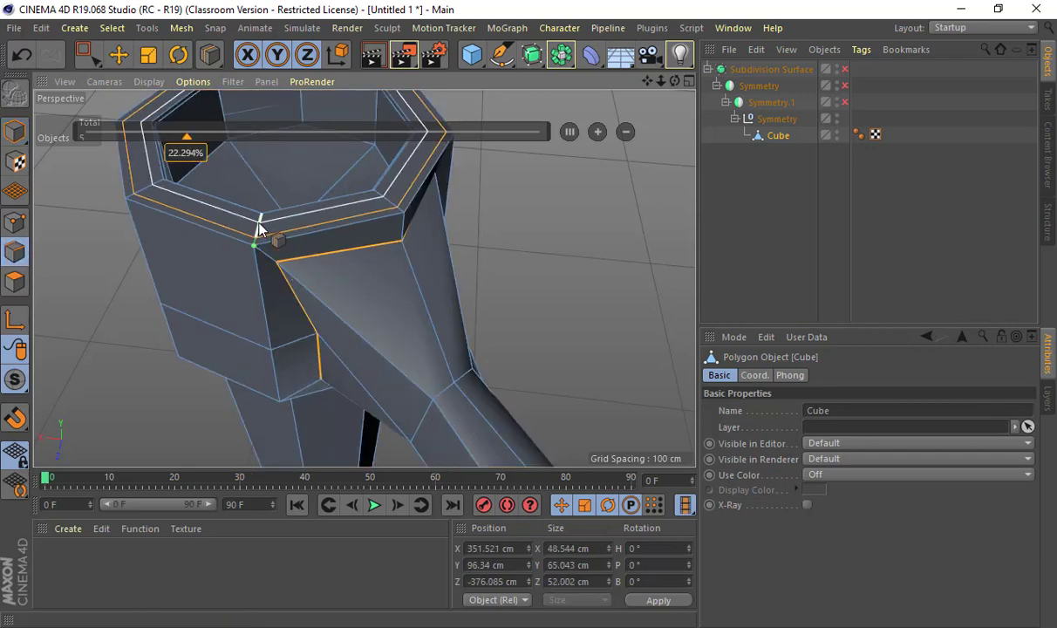
{"action": "left_click_drag", "start_coordinate": [260, 224], "coordinate": [333, 177], "text": "alt"}
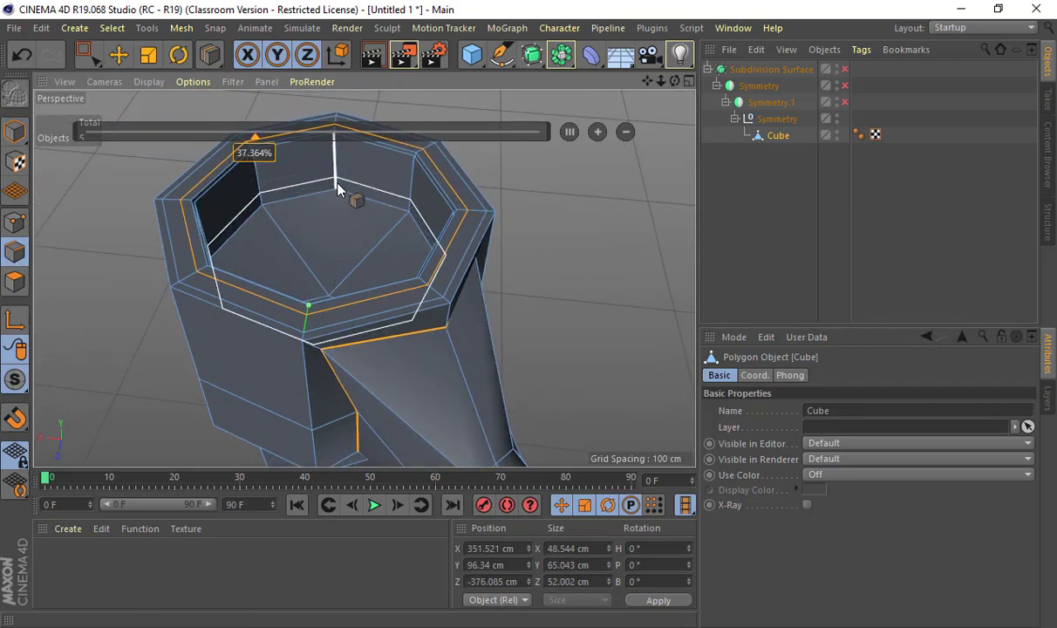
{"action": "left_click", "coordinate": [335, 186]}
{"action": "left_click_drag", "start_coordinate": [590, 197], "coordinate": [425, 220], "text": "alt"}
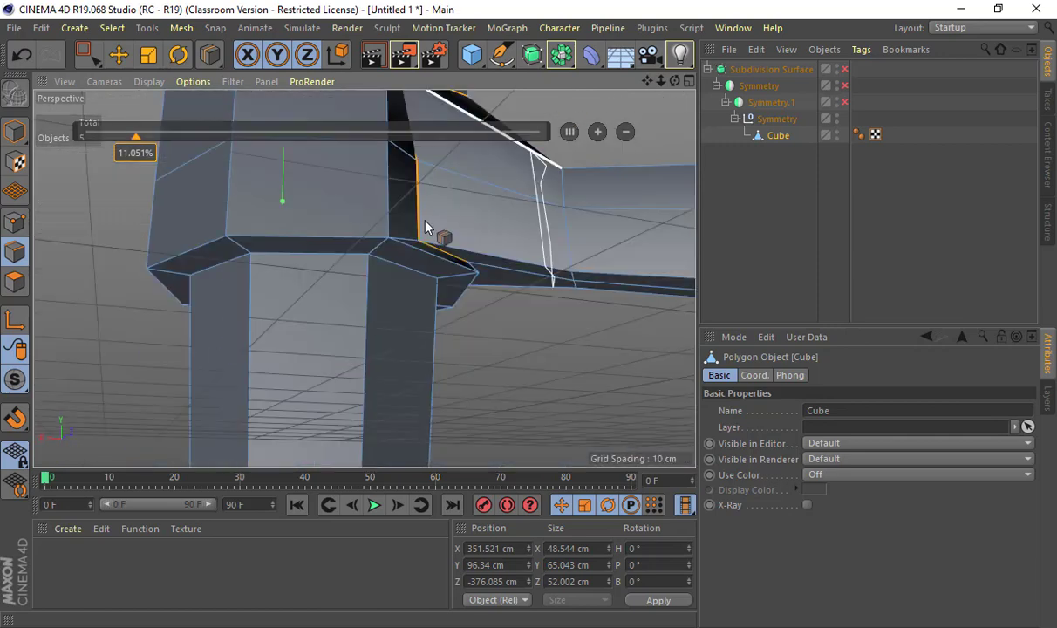
Cut edge loops around the ring's underside and at the very top of the leg, then leave edge editing.
{"action": "left_click", "coordinate": [380, 240]}
{"action": "left_click", "coordinate": [373, 267]}
{"action": "scroll", "coordinate": [508, 301], "scroll_direction": "down", "scroll_amount": 4}
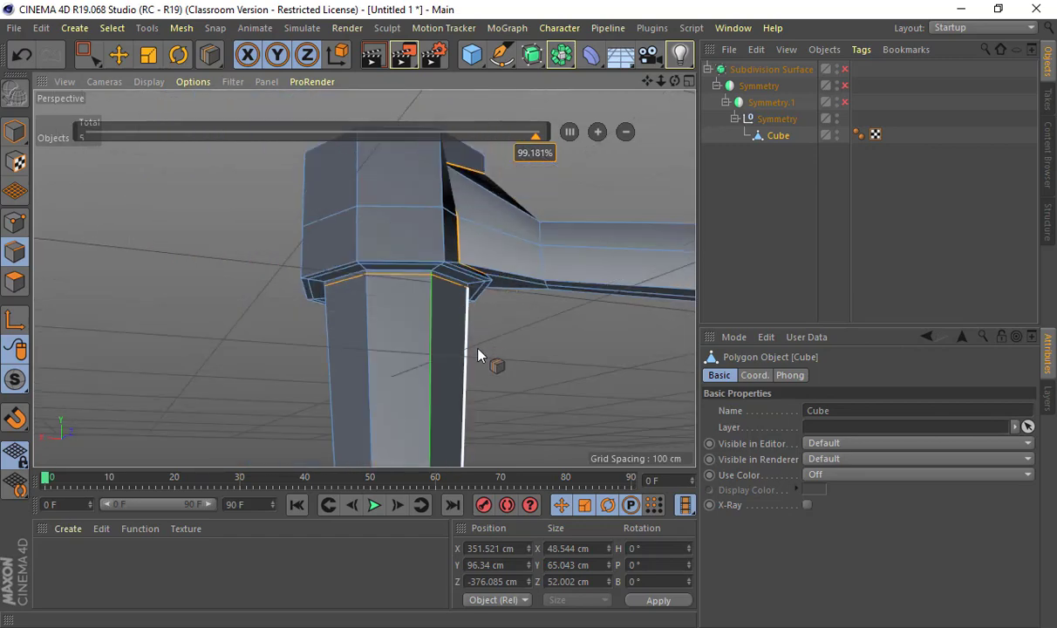
{"action": "left_click_drag", "start_coordinate": [476, 353], "coordinate": [394, 380], "text": "alt"}
{"action": "key", "text": "r"}
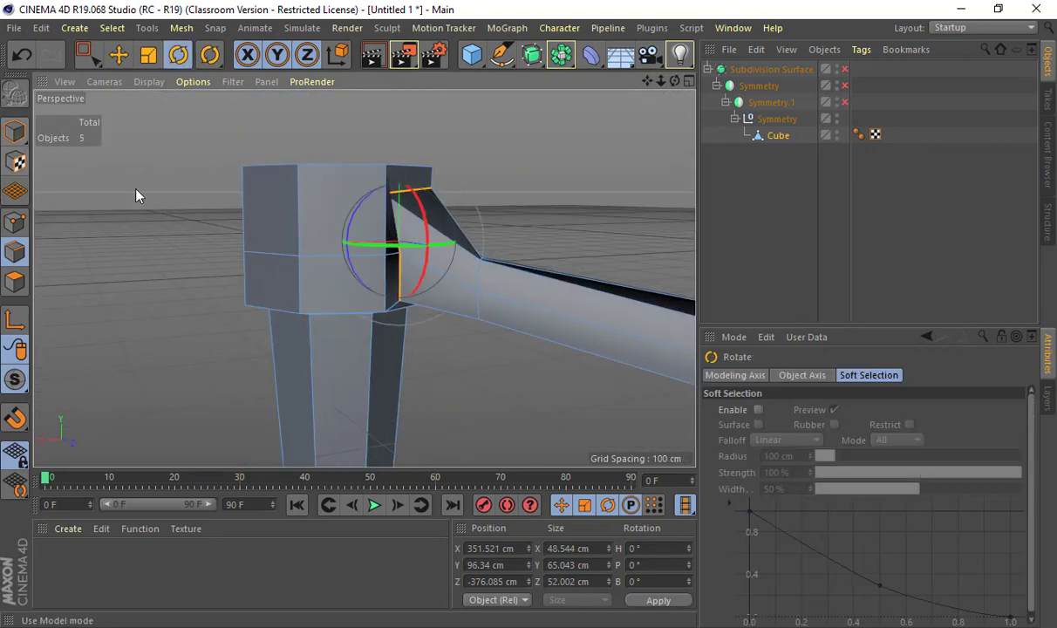
{"action": "left_click", "coordinate": [19, 131]}
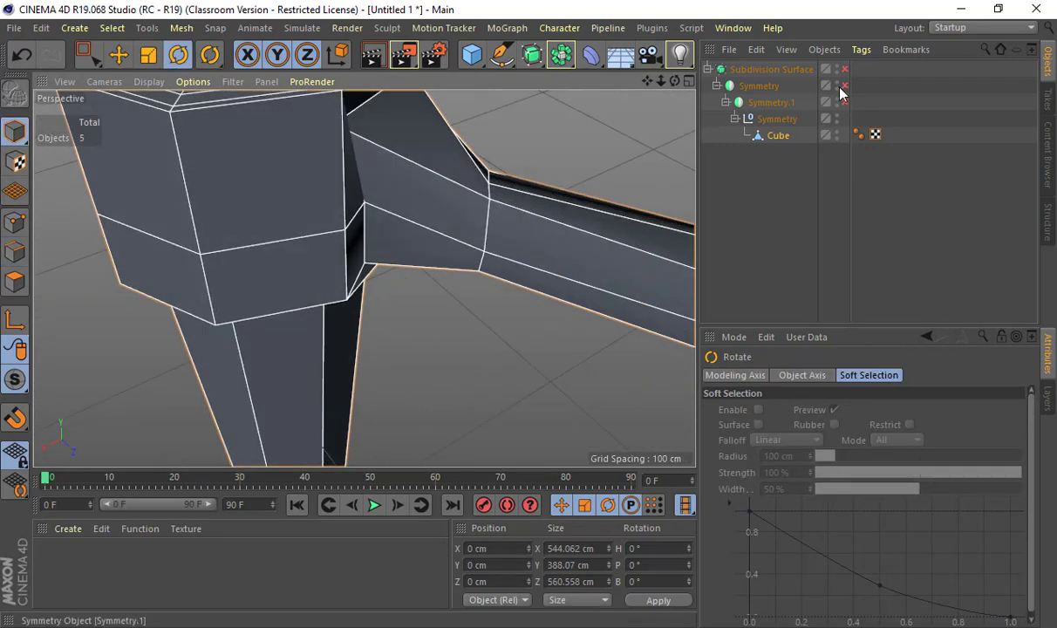
Switch smoothing and symmetry back on and inspect the ring, its arm joint and the leg from several angles.
{"action": "left_click_drag", "start_coordinate": [844, 70], "coordinate": [844, 103]}
{"action": "scroll", "coordinate": [509, 179], "scroll_direction": "down", "scroll_amount": 5}
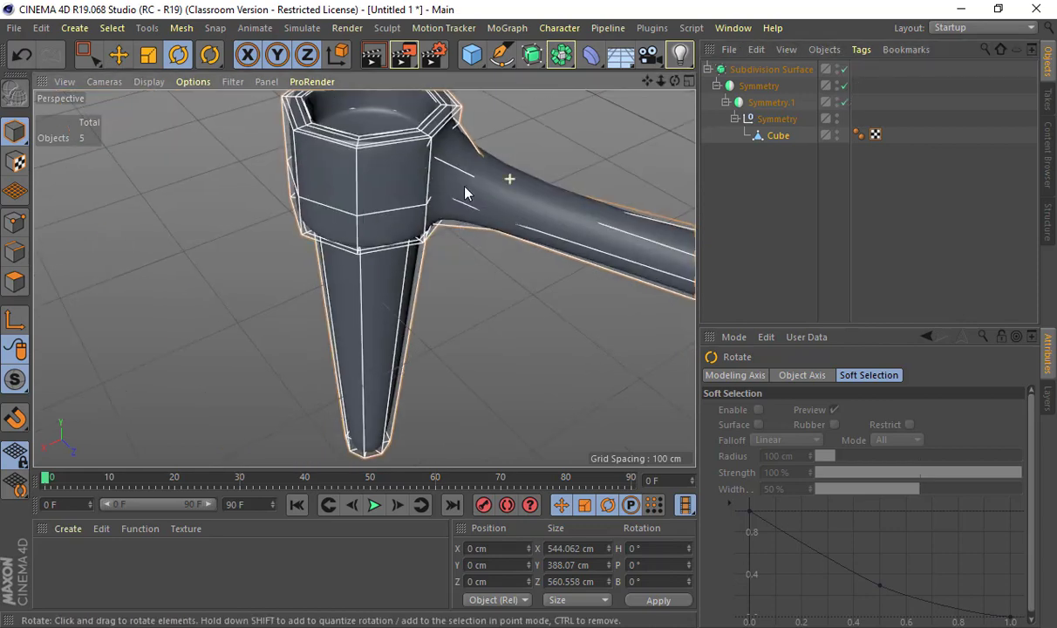
{"action": "left_click_drag", "start_coordinate": [465, 191], "coordinate": [511, 173], "text": "alt"}
{"action": "key", "text": "e"}
{"action": "key", "text": "r"}
{"action": "left_click", "coordinate": [533, 156]}
{"action": "left_click_drag", "start_coordinate": [418, 308], "coordinate": [419, 52], "text": "alt"}
{"action": "left_click_drag", "start_coordinate": [406, 224], "coordinate": [434, 228], "text": "alt"}
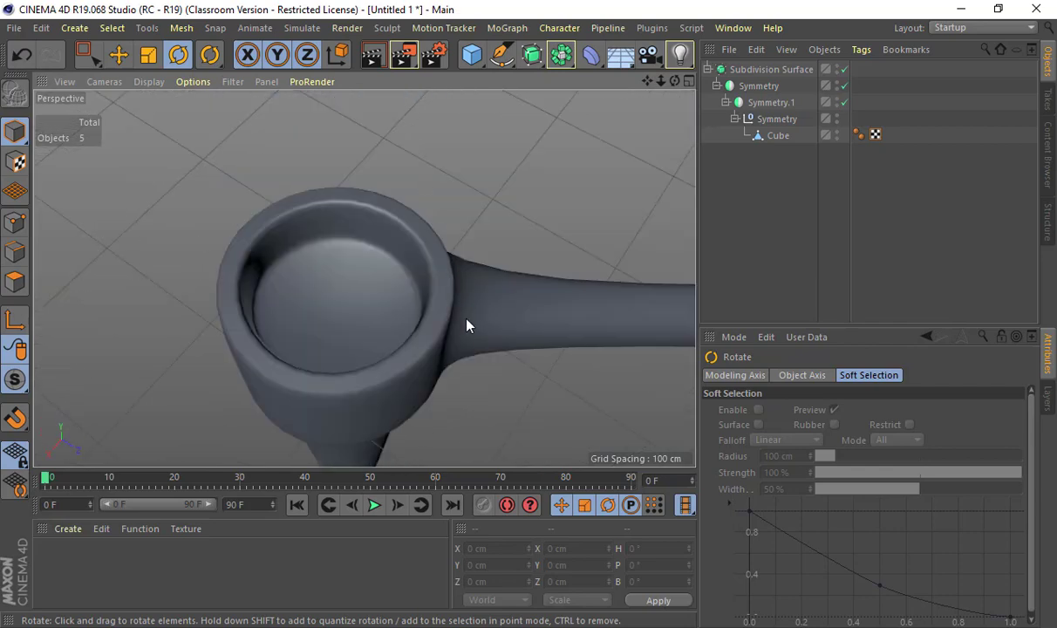
{"action": "left_click_drag", "start_coordinate": [467, 325], "coordinate": [279, 264], "text": "alt"}
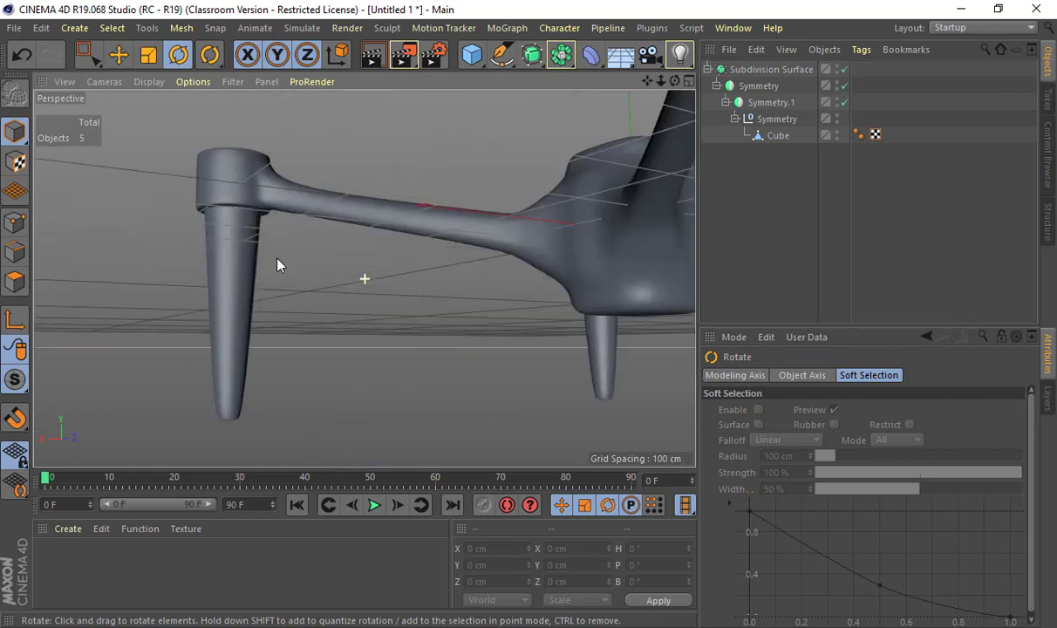
Switch smoothing and symmetry off and use Loop/Path Cut to add three edge loops down the Cube's leg.
{"action": "left_click", "coordinate": [24, 240]}
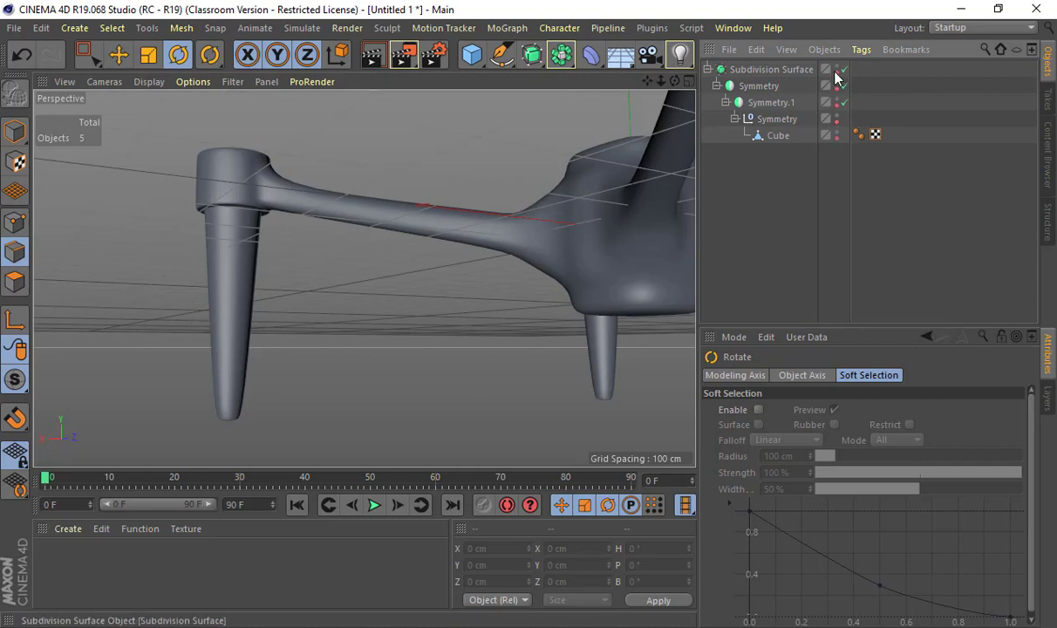
{"action": "left_click_drag", "start_coordinate": [844, 70], "coordinate": [844, 103]}
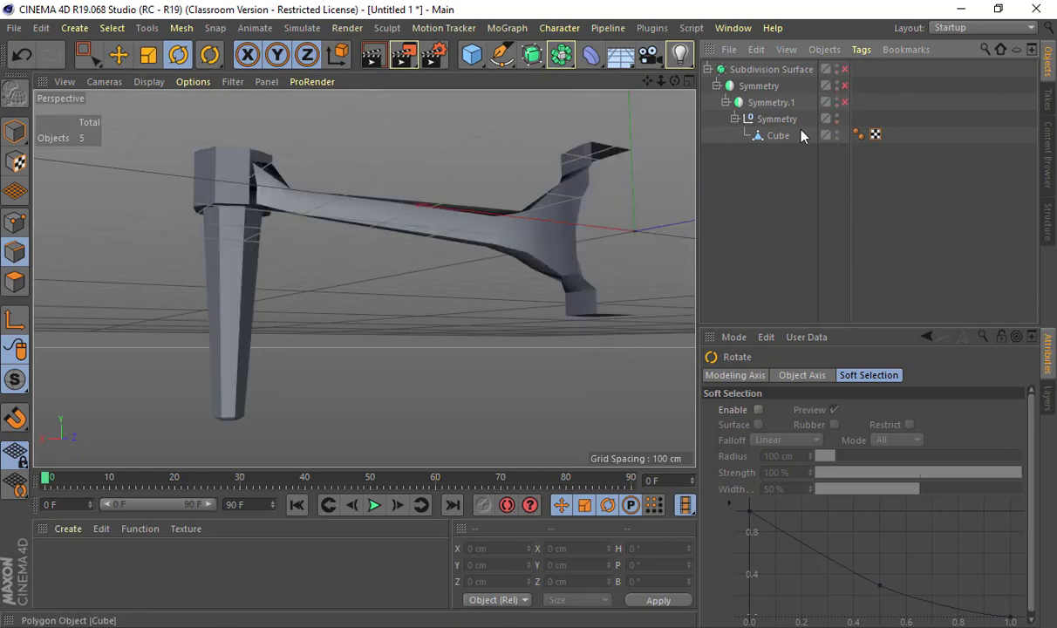
{"action": "left_click", "coordinate": [774, 135]}
{"action": "key", "text": "k"}
{"action": "key", "text": "l"}
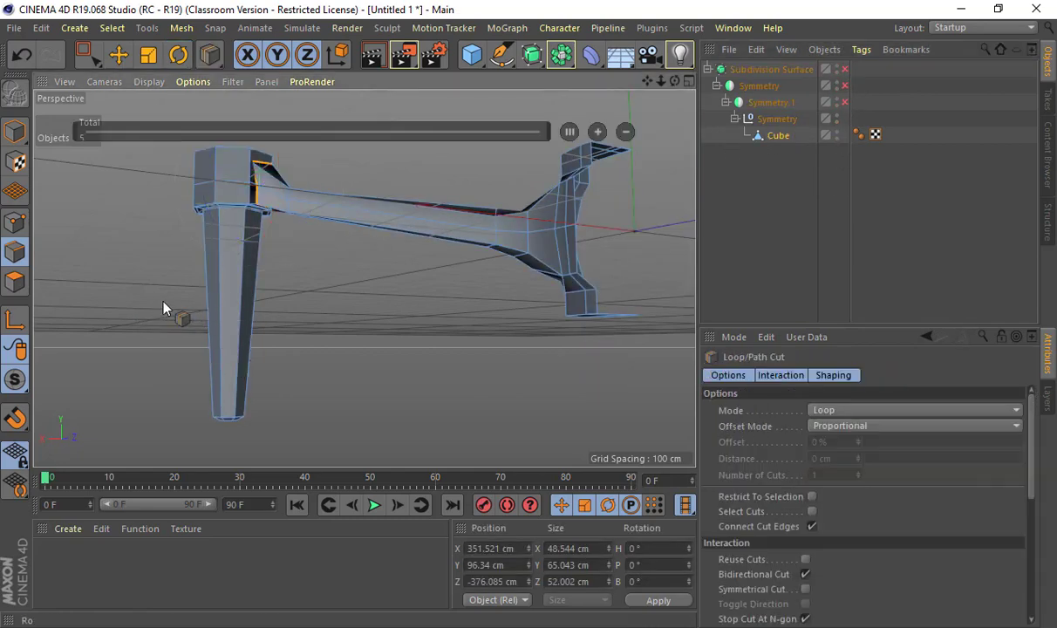
{"action": "left_click", "coordinate": [226, 365]}
Select the points at the leg's foot and move them diagonally toward the body to about X 371, Z -389 cm.
{"action": "left_click", "coordinate": [14, 223]}
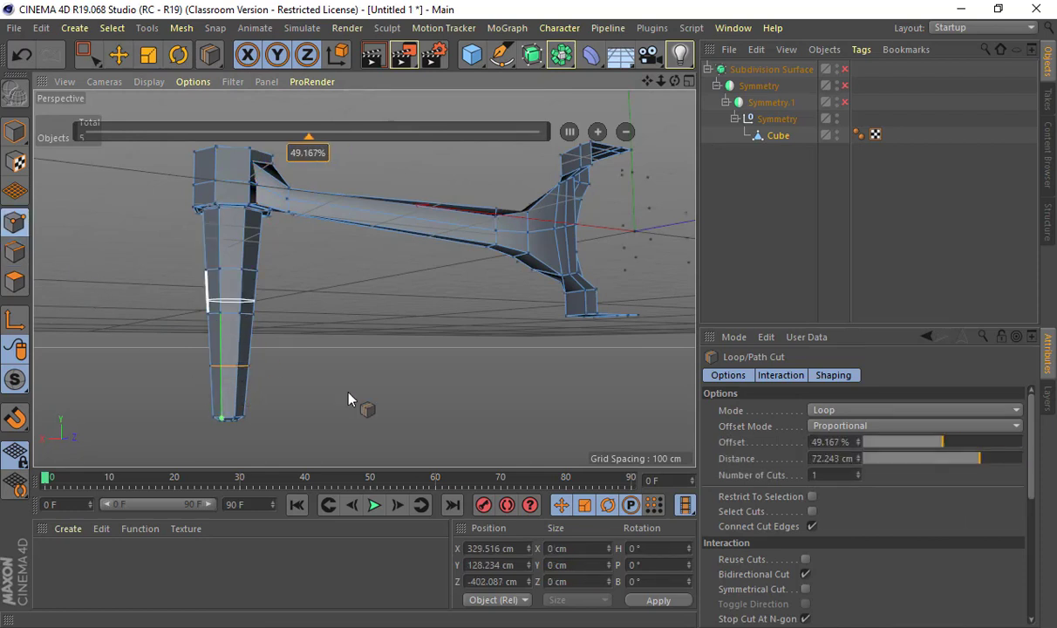
{"action": "key", "text": "r"}
{"action": "key", "text": "space"}
{"action": "left_click_drag", "start_coordinate": [271, 385], "coordinate": [192, 462]}
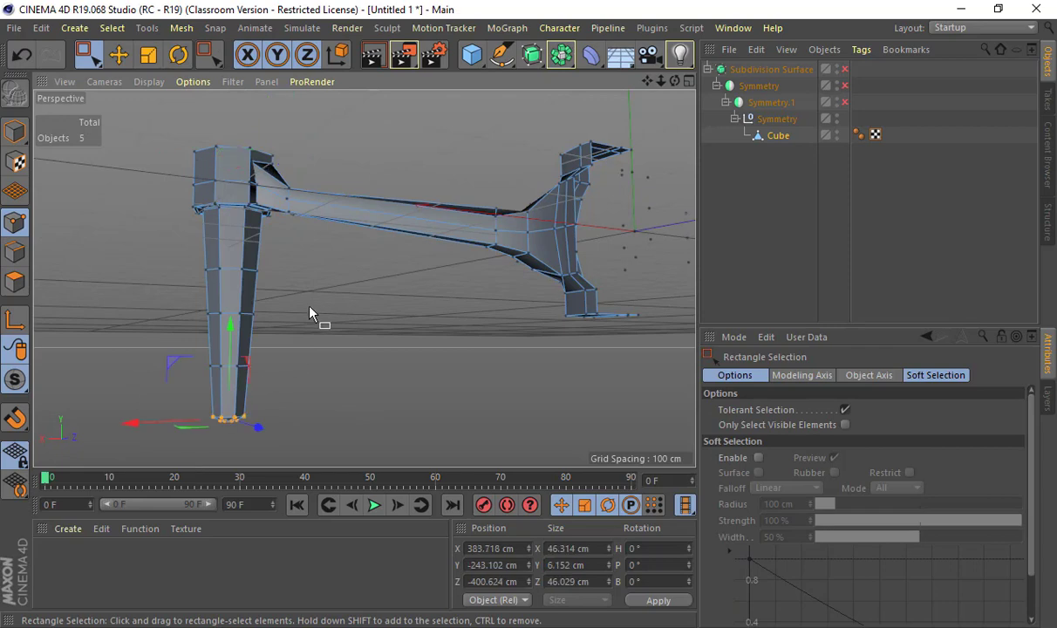
{"action": "middle_click", "coordinate": [288, 295]}
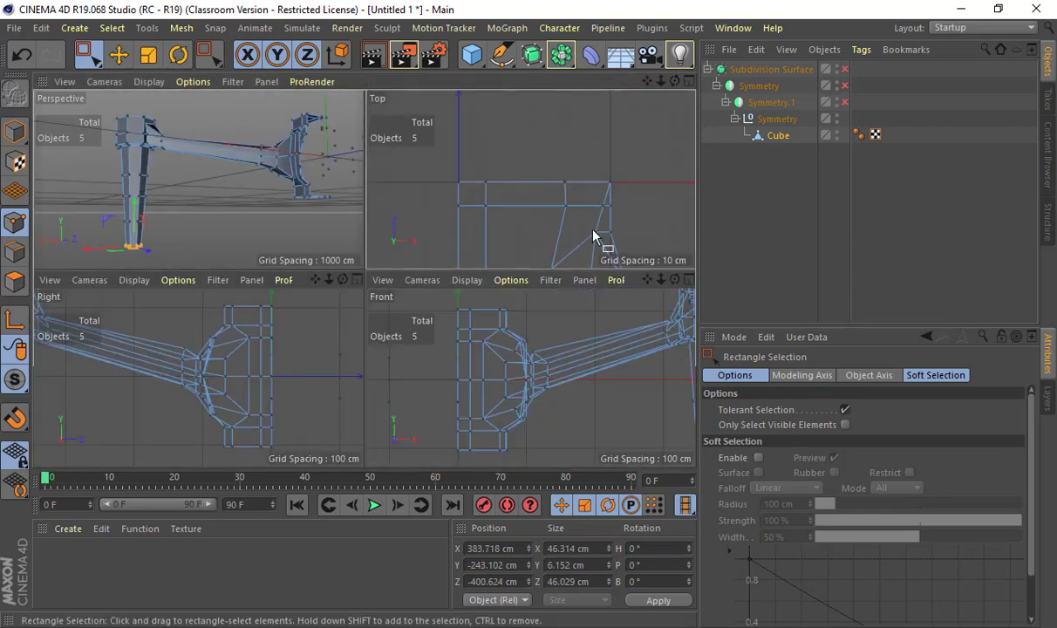
{"action": "middle_click", "coordinate": [592, 234]}
{"action": "right_click_drag", "start_coordinate": [606, 245], "coordinate": [436, 262], "text": "alt"}
{"action": "middle_click_drag", "start_coordinate": [482, 272], "coordinate": [321, 177], "text": "alt"}
{"action": "middle_click_drag", "start_coordinate": [625, 372], "coordinate": [405, 198], "text": "alt"}
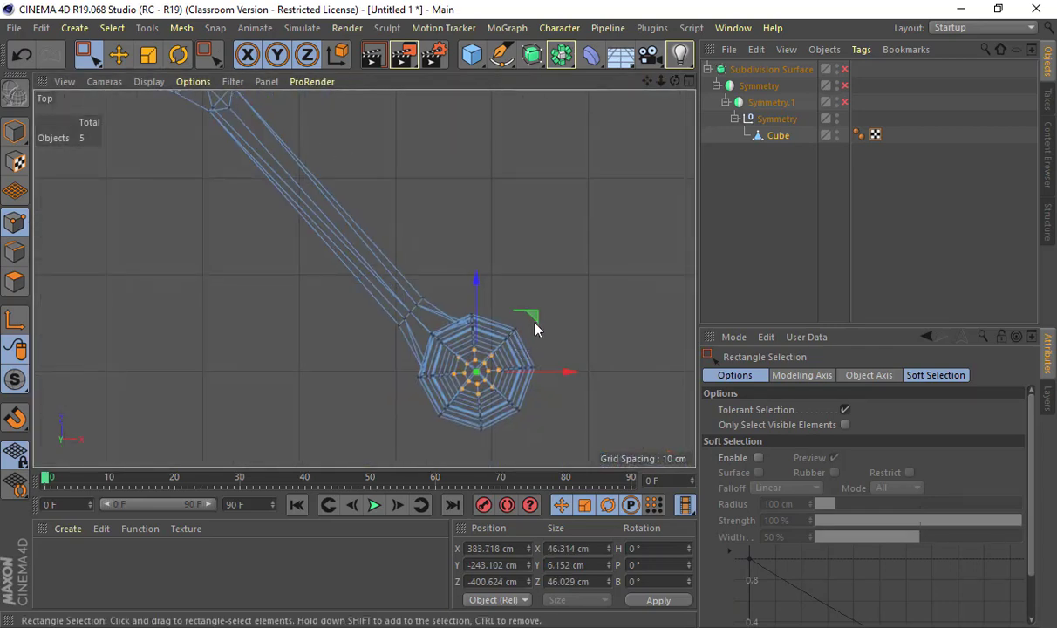
{"action": "left_click_drag", "start_coordinate": [533, 329], "coordinate": [520, 317]}
{"action": "scroll", "coordinate": [445, 349], "scroll_direction": "up", "scroll_amount": 3}
{"action": "middle_click_drag", "start_coordinate": [545, 334], "coordinate": [387, 287], "text": "alt"}
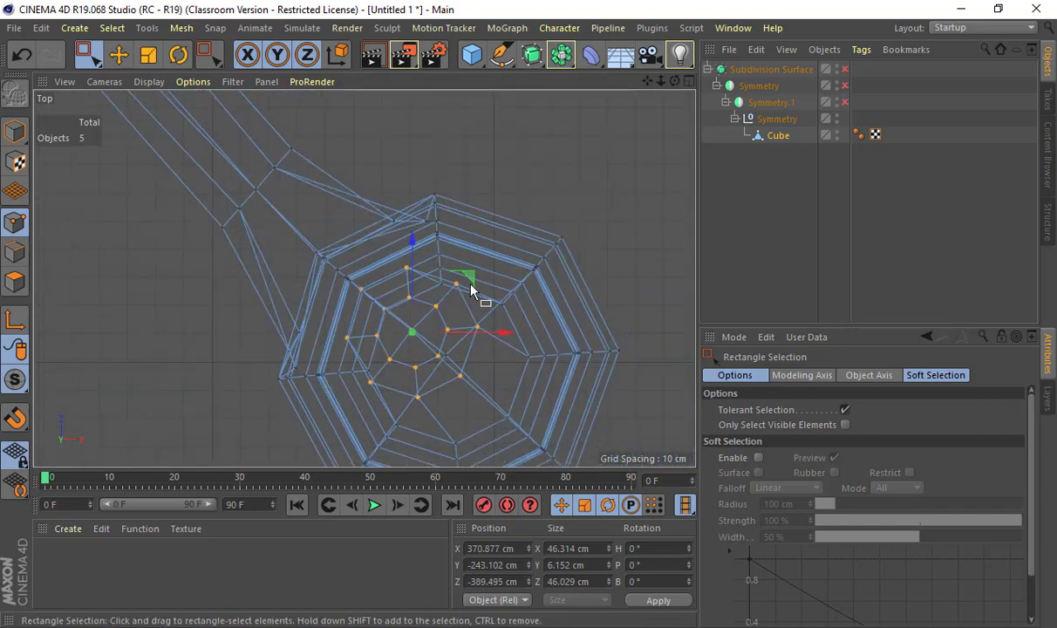
Move the foot points to about X 367, Z -386 cm and the loop just above them to about X 376, Z -393 cm.
{"action": "mouse_move", "coordinate": [469, 278]}
{"action": "left_mouse_down"}
{"action": "mouse_move", "coordinate": [510, 321]}
{"action": "mouse_move", "coordinate": [458, 273]}
{"action": "left_mouse_up"}
{"action": "key", "text": "ctrl+z"}
{"action": "key", "text": "ctrl+z"}
{"action": "middle_click", "coordinate": [458, 273]}
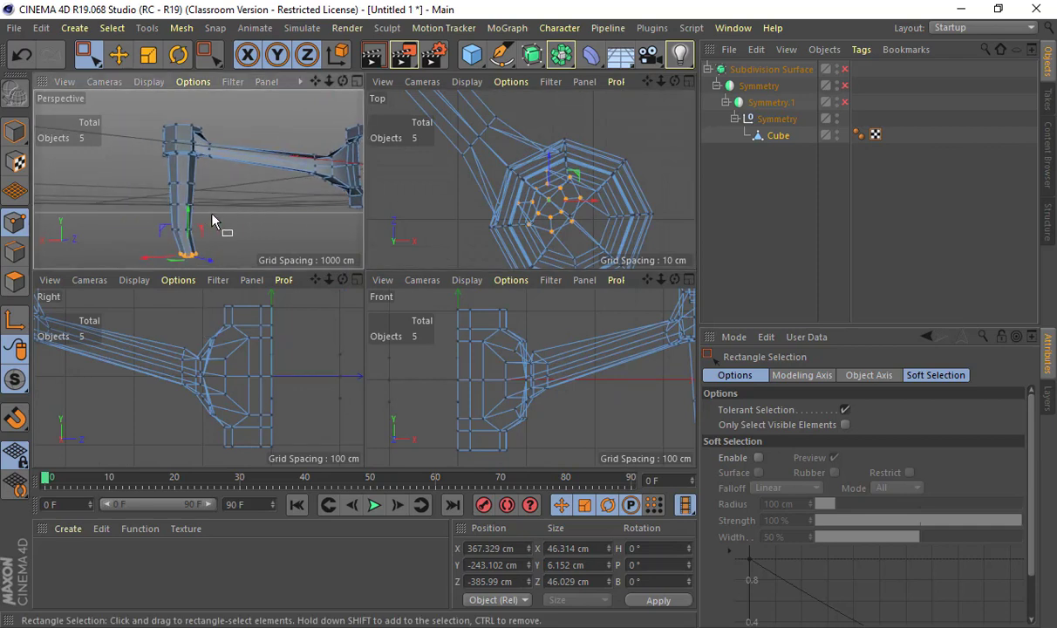
{"action": "left_click_drag", "start_coordinate": [158, 234], "coordinate": [159, 235]}
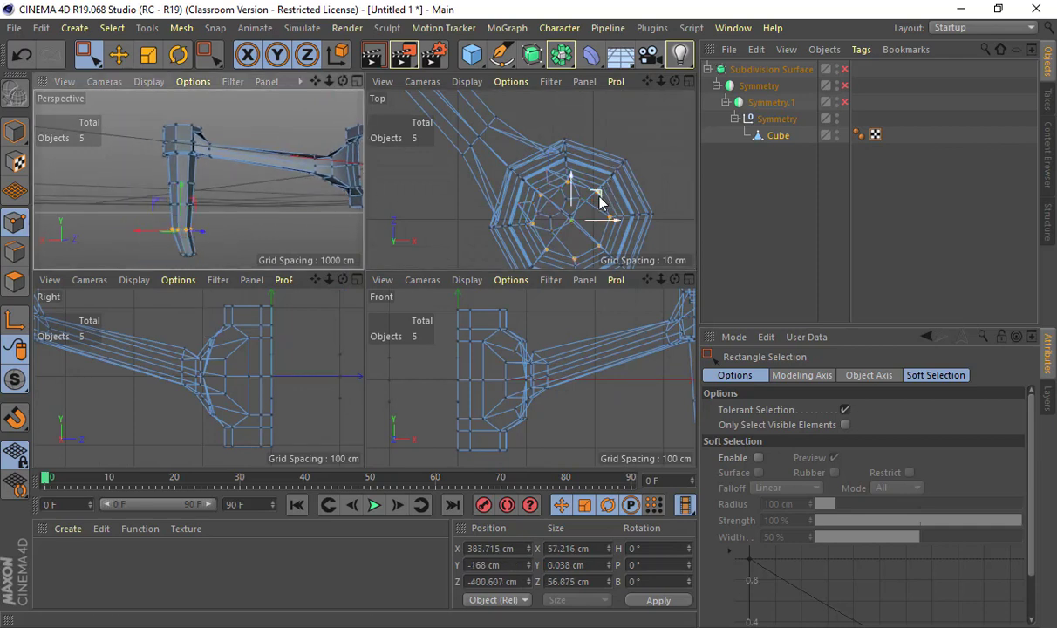
{"action": "left_click_drag", "start_coordinate": [599, 193], "coordinate": [590, 192]}
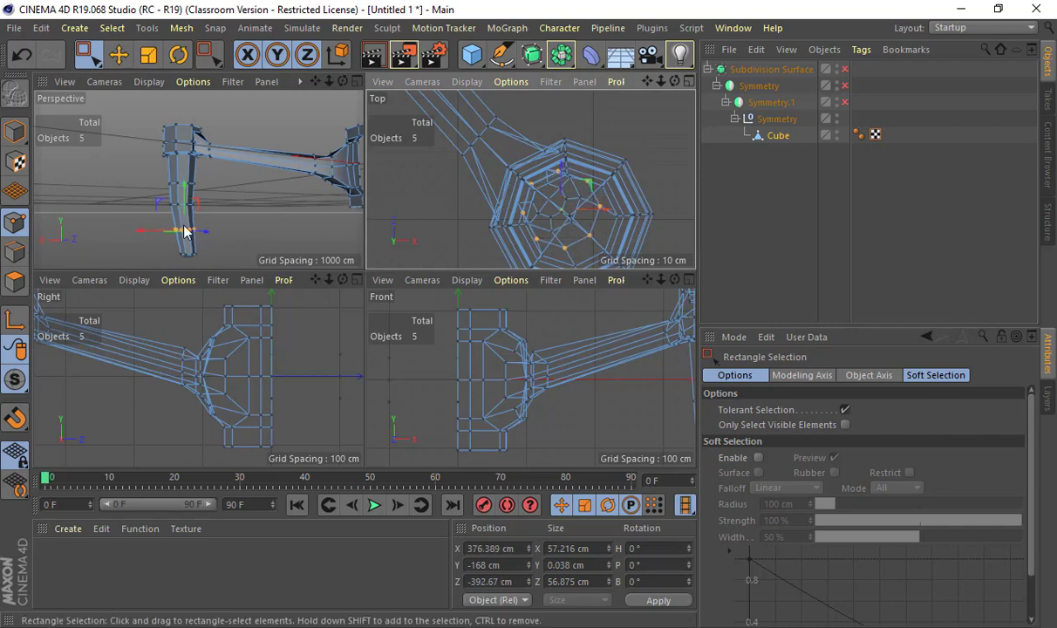
Move the foot points and the lowest leg loop together toward the body, to about X 358, Z -376 cm.
{"action": "left_click_drag", "start_coordinate": [160, 264], "coordinate": [318, 201]}
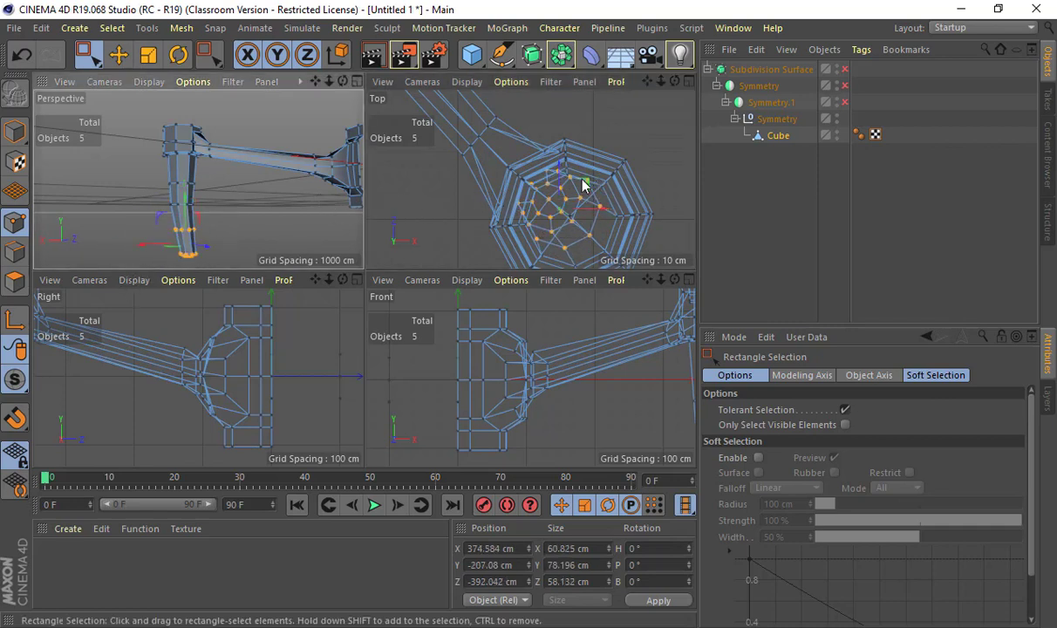
{"action": "left_click_drag", "start_coordinate": [568, 169], "coordinate": [570, 169]}
{"action": "left_click", "coordinate": [260, 260]}
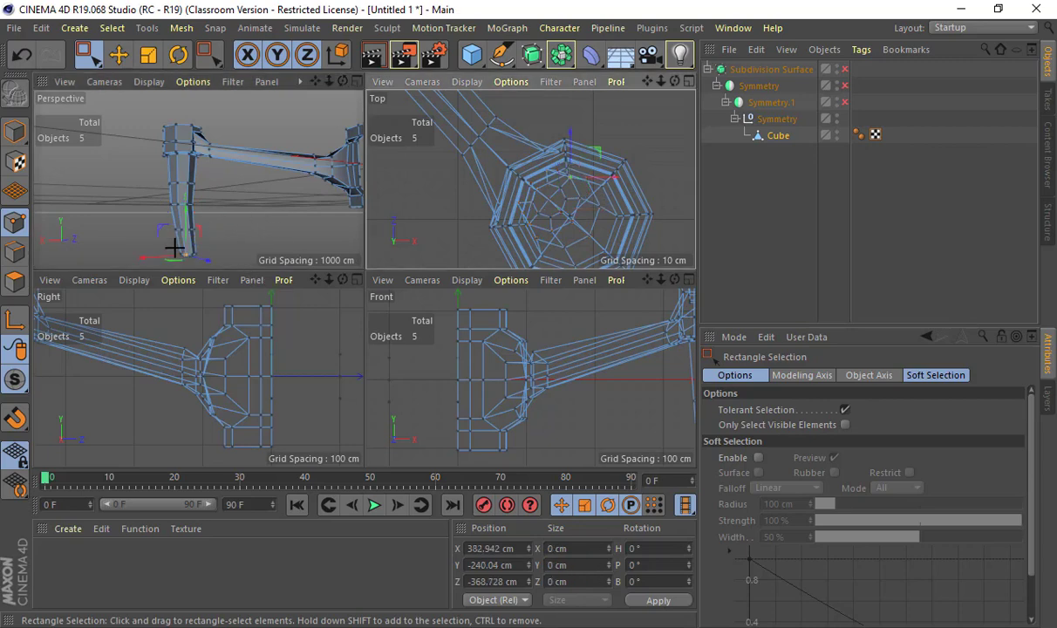
{"action": "left_click_drag", "start_coordinate": [162, 265], "coordinate": [228, 214]}
{"action": "left_click_drag", "start_coordinate": [585, 180], "coordinate": [560, 170]}
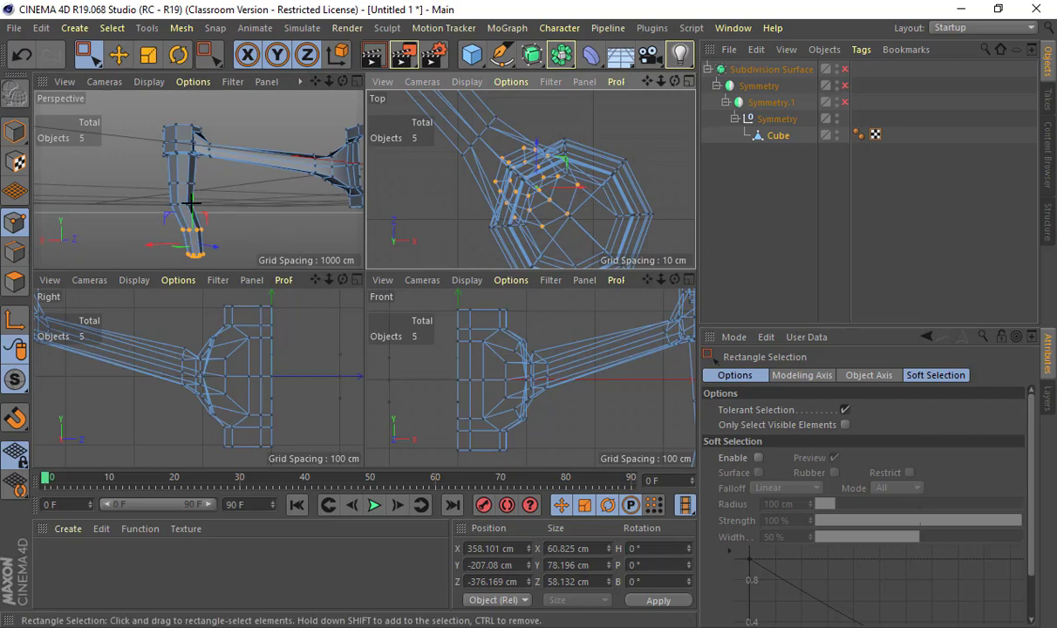
Move the middle leg loop to about X 373, Z -391 cm, and lower the loop beneath it to about Y -198 cm, nudging it inward.
{"action": "left_click_drag", "start_coordinate": [201, 179], "coordinate": [139, 210]}
{"action": "left_click_drag", "start_coordinate": [600, 200], "coordinate": [582, 191]}
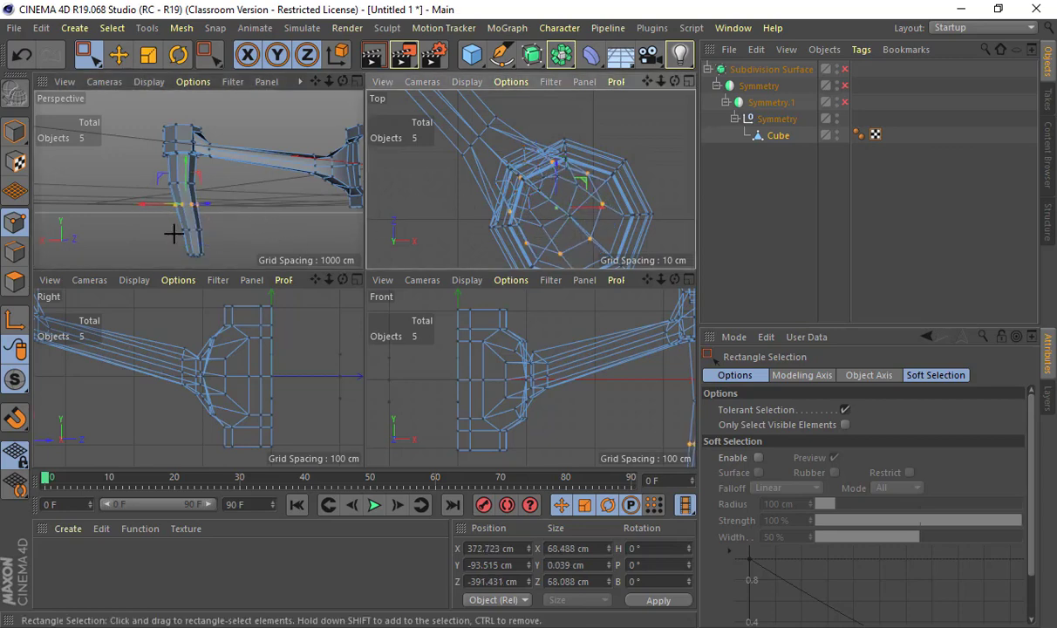
{"action": "left_click_drag", "start_coordinate": [143, 235], "coordinate": [193, 202]}
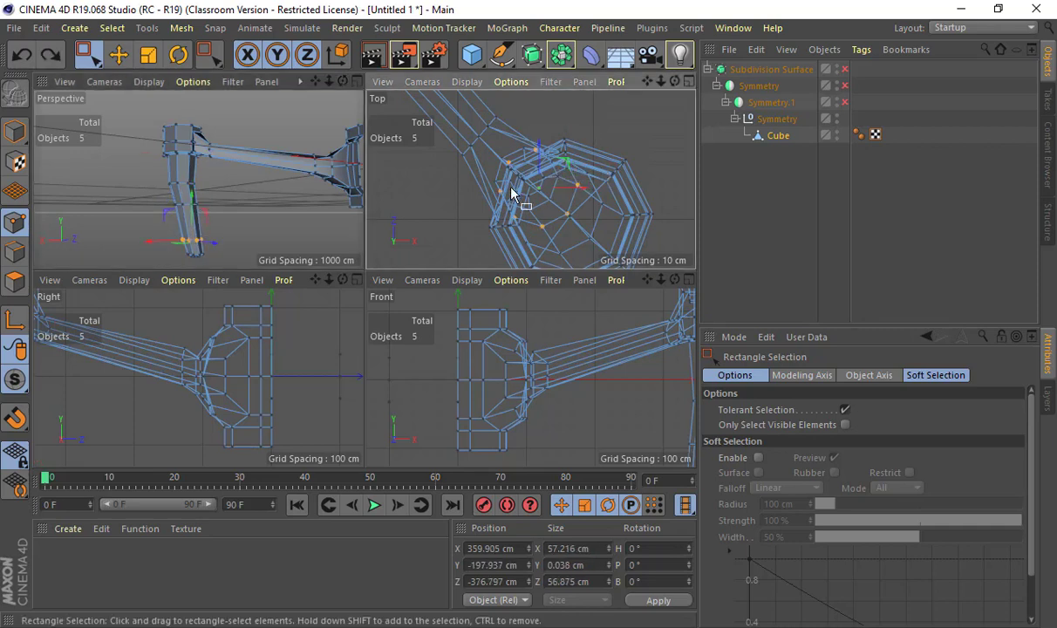
{"action": "scroll", "coordinate": [575, 172], "scroll_direction": "up", "scroll_amount": 3}
{"action": "left_click_drag", "start_coordinate": [591, 166], "coordinate": [585, 161]}
Move the foot points to about X 341, Z -364 cm and shift the middle leg loop outward to about X 377, Z -396 cm.
{"action": "left_click_drag", "start_coordinate": [183, 283], "coordinate": [224, 264]}
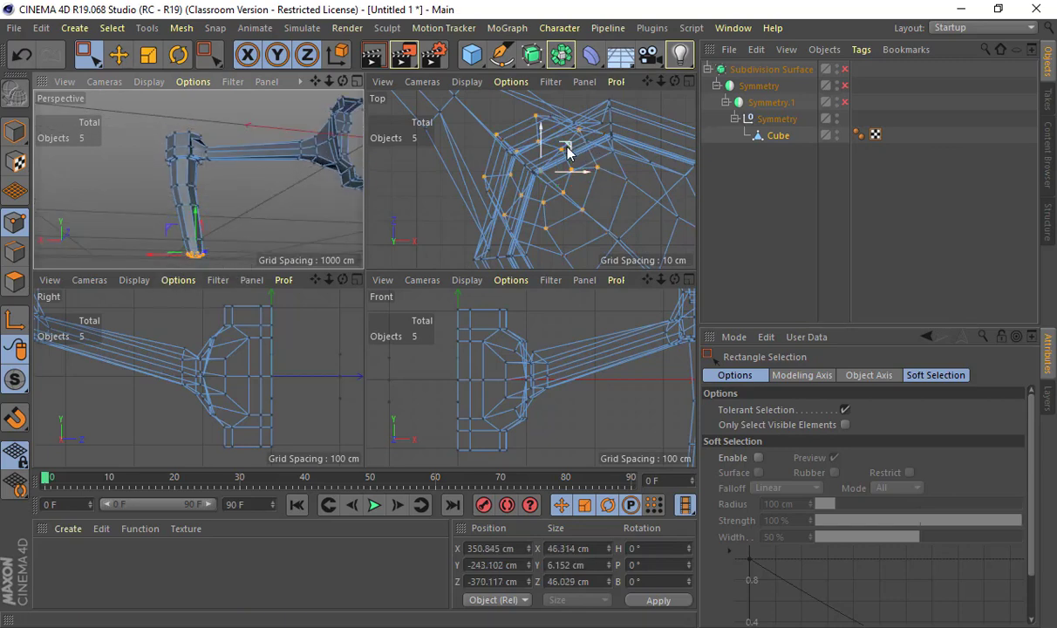
{"action": "left_click_drag", "start_coordinate": [566, 153], "coordinate": [541, 134]}
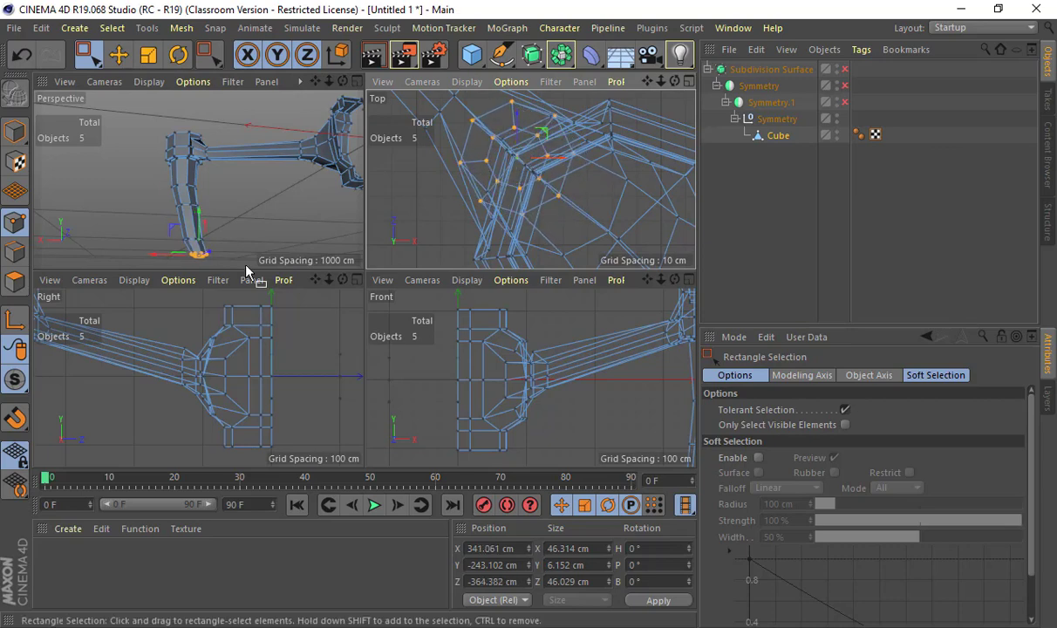
{"action": "mouse_move", "coordinate": [208, 209]}
{"action": "left_mouse_down", "text": "alt"}
{"action": "mouse_move", "coordinate": [205, 188]}
{"action": "mouse_move", "coordinate": [158, 206]}
{"action": "mouse_move", "coordinate": [218, 197]}
{"action": "left_mouse_up", "text": "alt"}
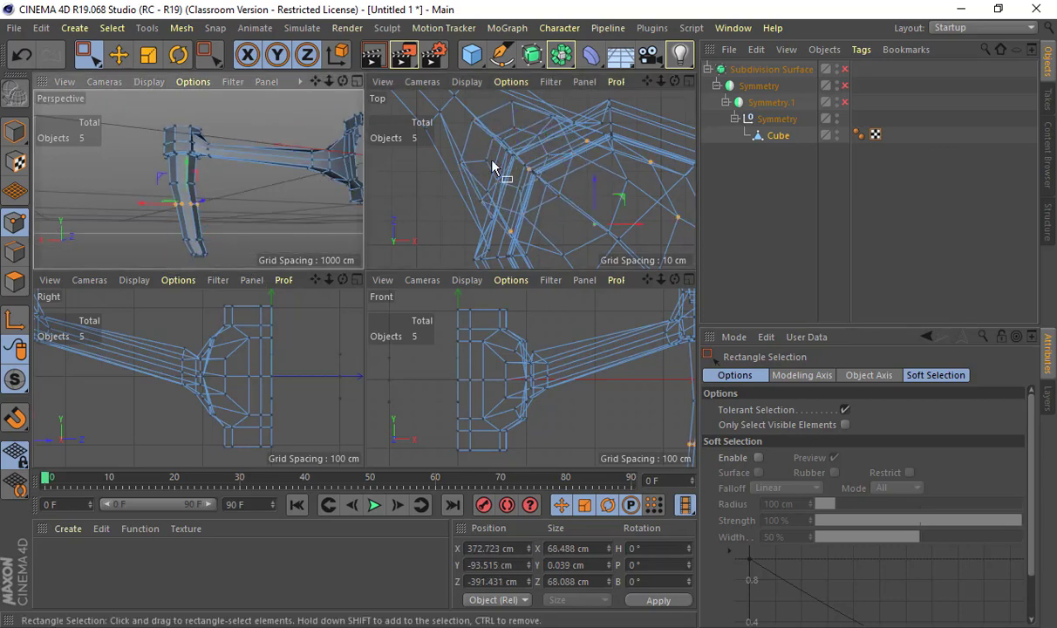
{"action": "left_click_drag", "start_coordinate": [623, 197], "coordinate": [634, 215]}
Switch smoothing and symmetry on in the full perspective view and inspect the curve of the legs.
{"action": "middle_click", "coordinate": [226, 210]}
{"action": "left_click_drag", "start_coordinate": [381, 246], "coordinate": [438, 207], "text": "alt"}
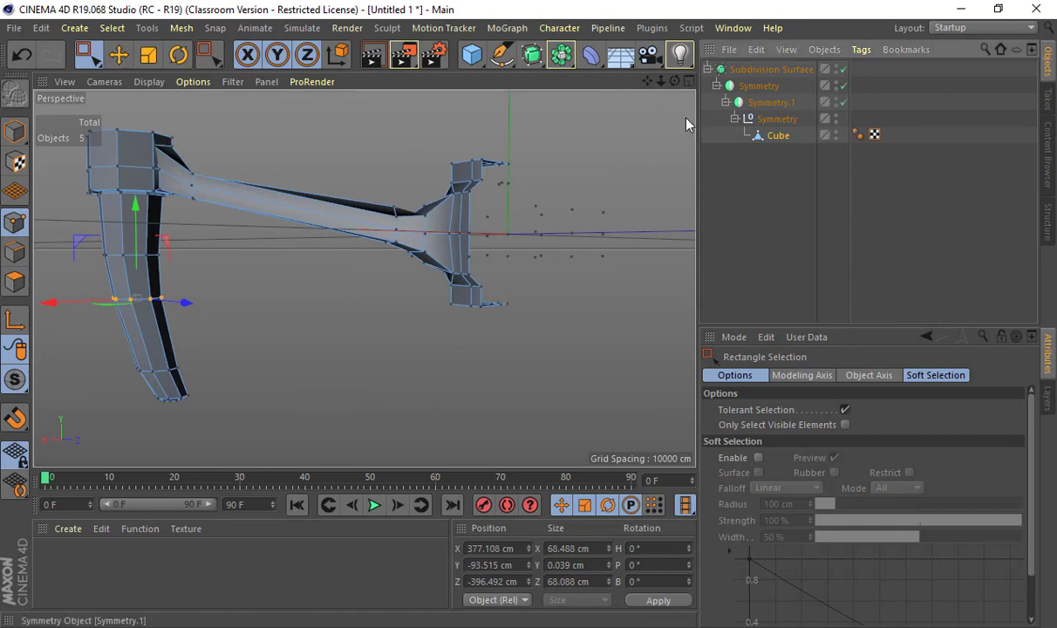
{"action": "scroll", "coordinate": [381, 220], "scroll_direction": "down", "scroll_amount": 3}
{"action": "left_click_drag", "start_coordinate": [380, 219], "coordinate": [444, 245], "text": "alt"}
{"action": "left_click_drag", "start_coordinate": [342, 233], "coordinate": [223, 196], "text": "alt"}
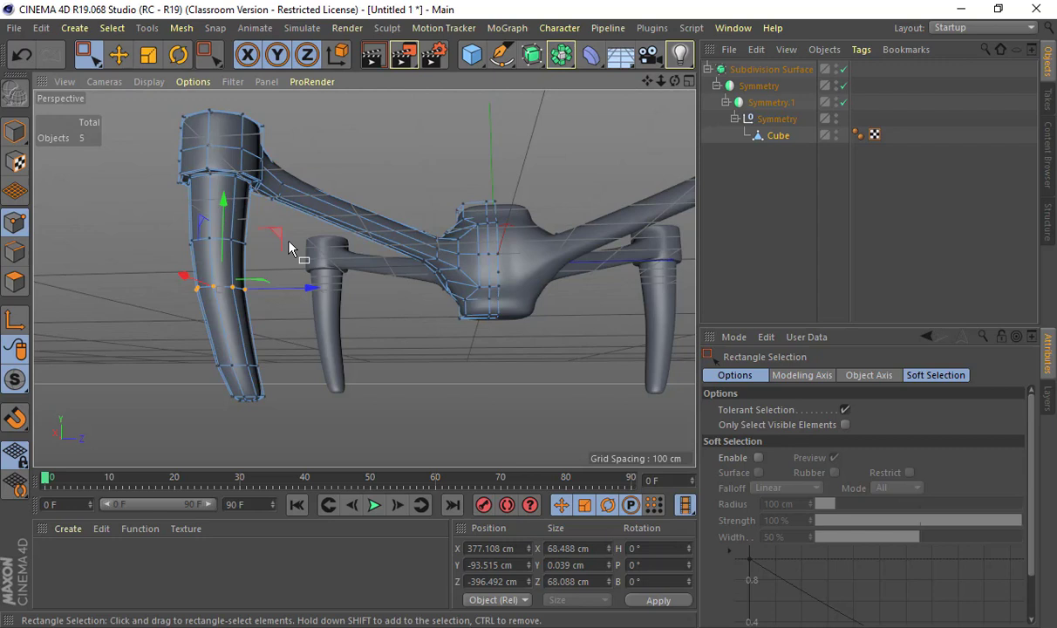
Switch off only the Subdivision Surface and prepare the Cube's leg edges for editing with the Move tool.
{"action": "left_click", "coordinate": [777, 135]}
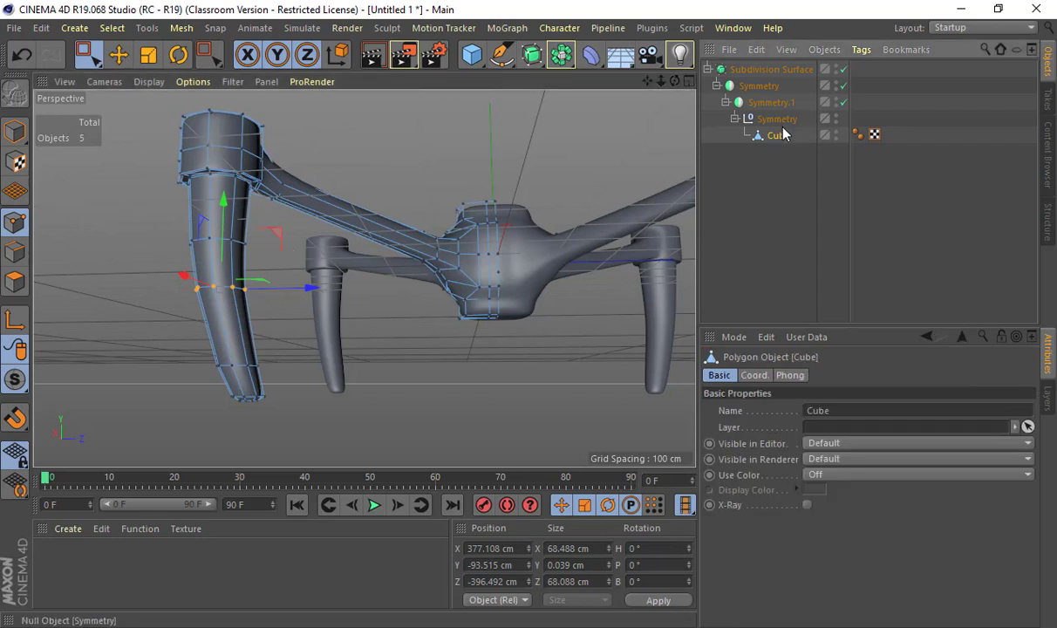
{"action": "left_click", "coordinate": [843, 70]}
{"action": "left_click_drag", "start_coordinate": [457, 246], "coordinate": [281, 285], "text": "alt"}
{"action": "scroll", "coordinate": [282, 285], "scroll_direction": "up", "scroll_amount": 6}
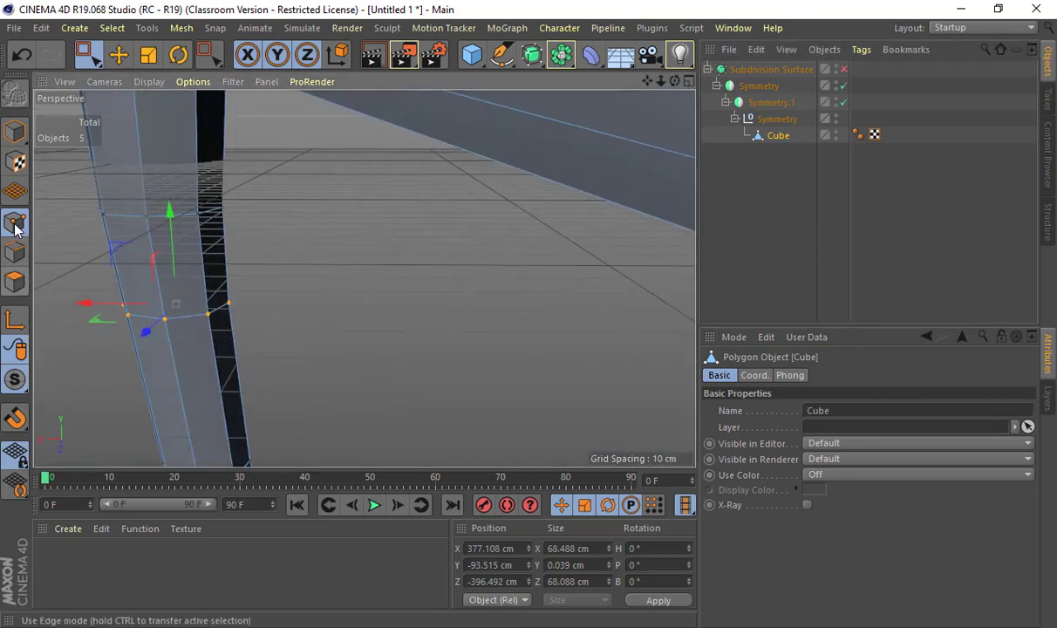
{"action": "left_click_drag", "start_coordinate": [149, 243], "coordinate": [125, 167], "text": "alt"}
{"action": "key", "text": "e"}
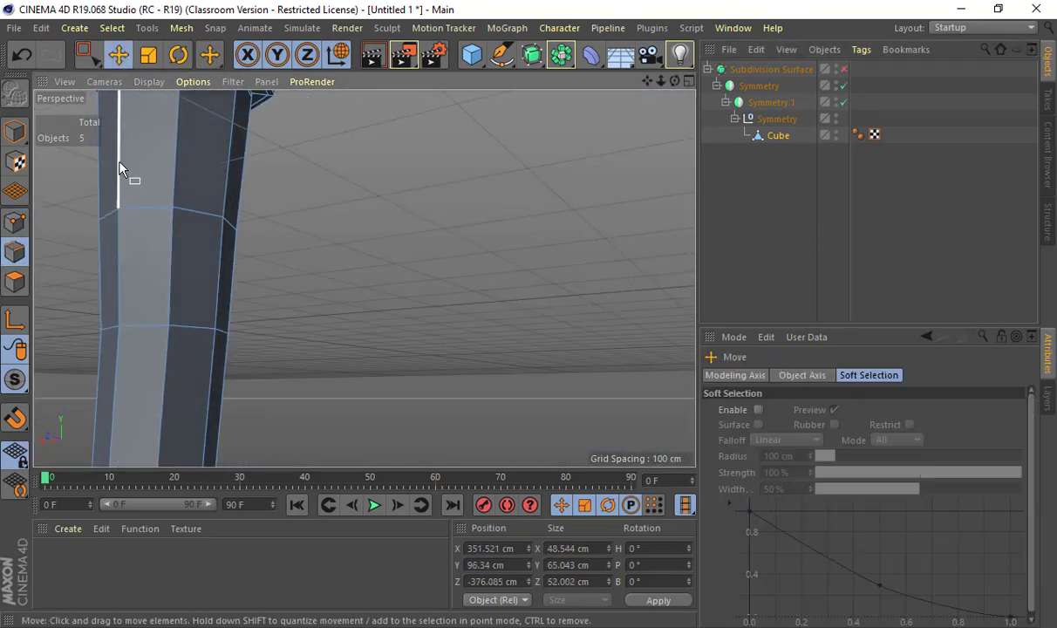
Select two parallel lengthwise edge chains on the leg, from its top down to the foot.
{"action": "left_click", "coordinate": [121, 166]}
{"action": "left_click", "coordinate": [225, 189], "text": "shift"}
{"action": "left_click", "coordinate": [228, 281], "text": "shift"}
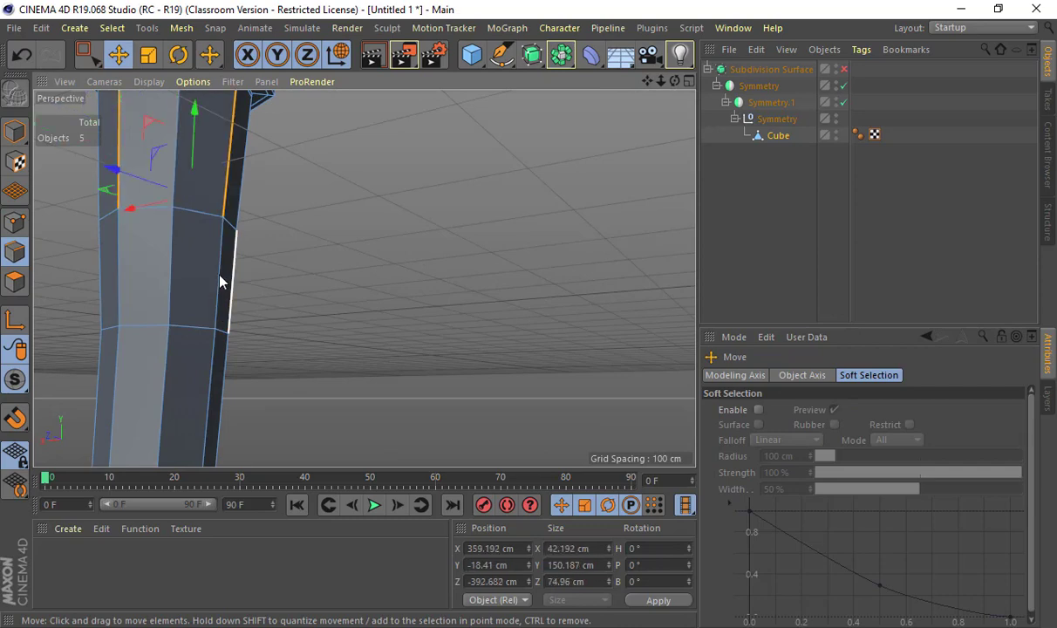
{"action": "left_click", "coordinate": [223, 275], "text": "ctrl"}
{"action": "left_click", "coordinate": [219, 277], "text": "shift"}
{"action": "left_click", "coordinate": [118, 296], "text": "shift"}
{"action": "left_click", "coordinate": [115, 393], "text": "shift"}
{"action": "left_click", "coordinate": [211, 381], "text": "shift"}
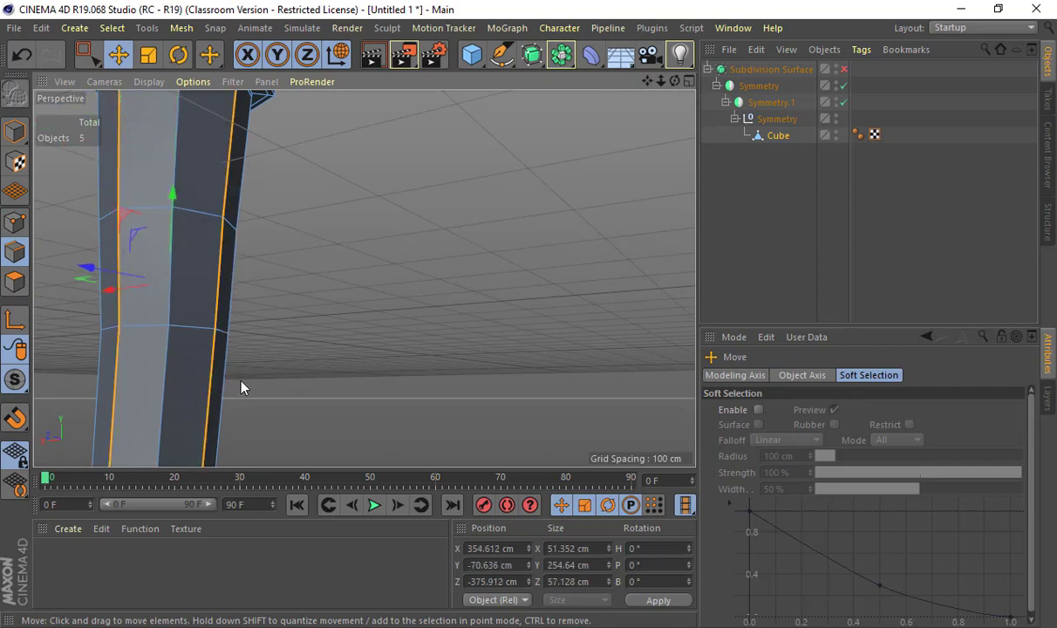
{"action": "right_click_drag", "start_coordinate": [243, 380], "coordinate": [196, 378], "text": "alt"}
{"action": "middle_click_drag", "start_coordinate": [196, 378], "coordinate": [247, 260], "text": "alt"}
{"action": "left_click_drag", "start_coordinate": [247, 260], "coordinate": [255, 239], "text": "alt"}
{"action": "left_click", "coordinate": [269, 347], "text": "shift"}
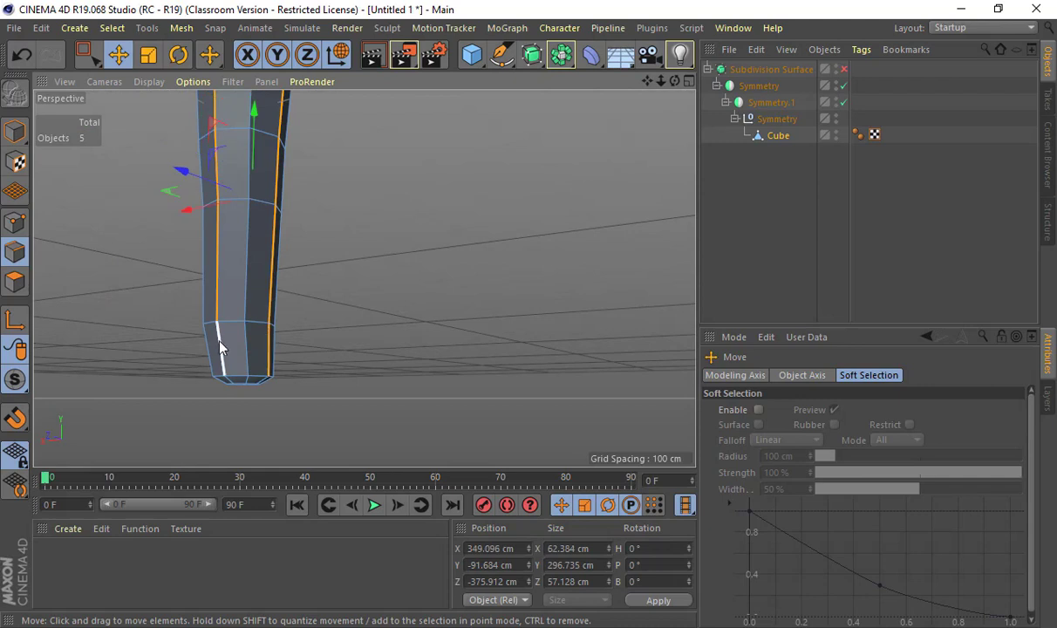
{"action": "left_click", "coordinate": [220, 343], "text": "shift"}
Try scaling the two selected edge chains to about 23 cm in Z and shifting them to about X 343.5 cm, and undo both changes.
{"action": "left_click_drag", "start_coordinate": [281, 333], "coordinate": [277, 312], "text": "alt"}
{"action": "key", "text": "t"}
{"action": "left_click_drag", "start_coordinate": [269, 244], "coordinate": [315, 174], "text": "alt"}
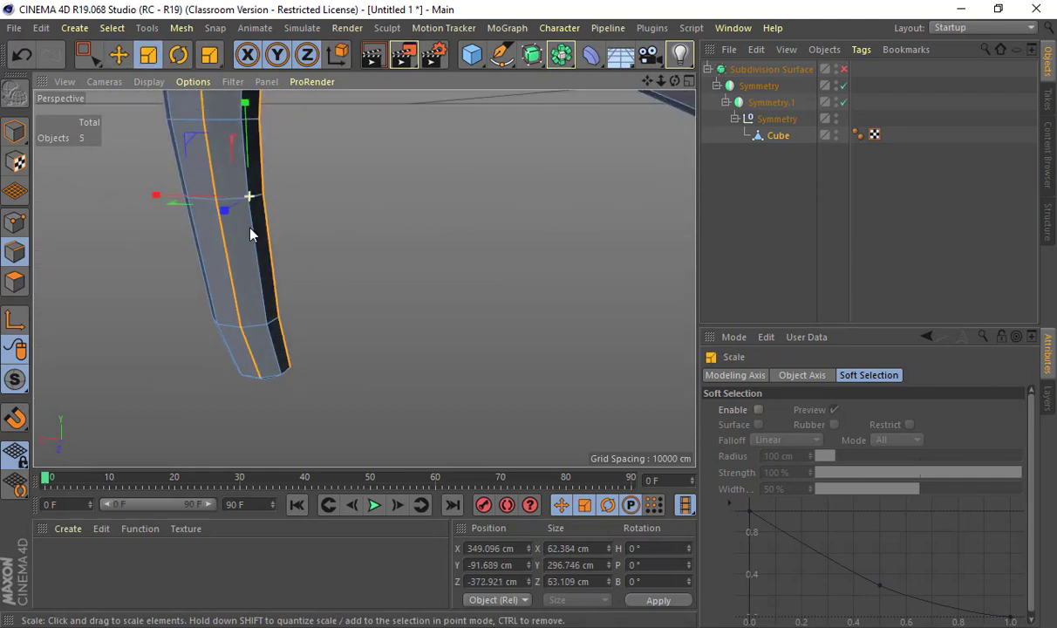
{"action": "mouse_move", "coordinate": [232, 216]}
{"action": "left_mouse_down"}
{"action": "mouse_move", "coordinate": [249, 208]}
{"action": "mouse_move", "coordinate": [211, 198]}
{"action": "mouse_move", "coordinate": [220, 200]}
{"action": "left_mouse_up"}
{"action": "key", "text": "e"}
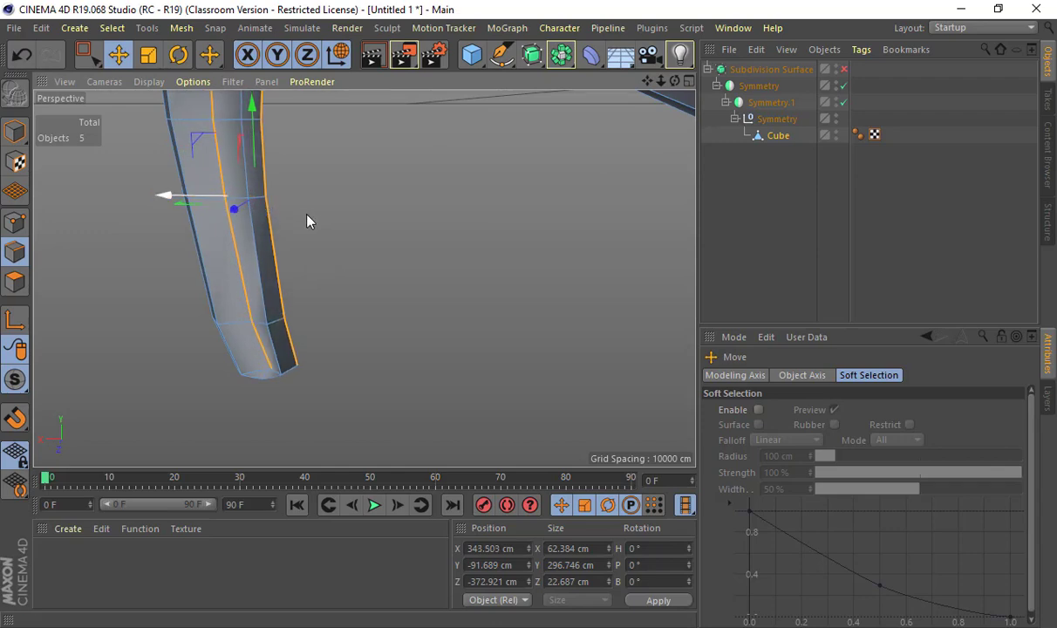
{"action": "mouse_move", "coordinate": [307, 216]}
{"action": "left_mouse_down", "text": "alt"}
{"action": "mouse_move", "coordinate": [203, 209]}
{"action": "mouse_move", "coordinate": [307, 231]}
{"action": "mouse_move", "coordinate": [292, 210]}
{"action": "left_mouse_up", "text": "alt"}
{"action": "scroll", "coordinate": [203, 215], "scroll_direction": "down", "scroll_amount": 10}
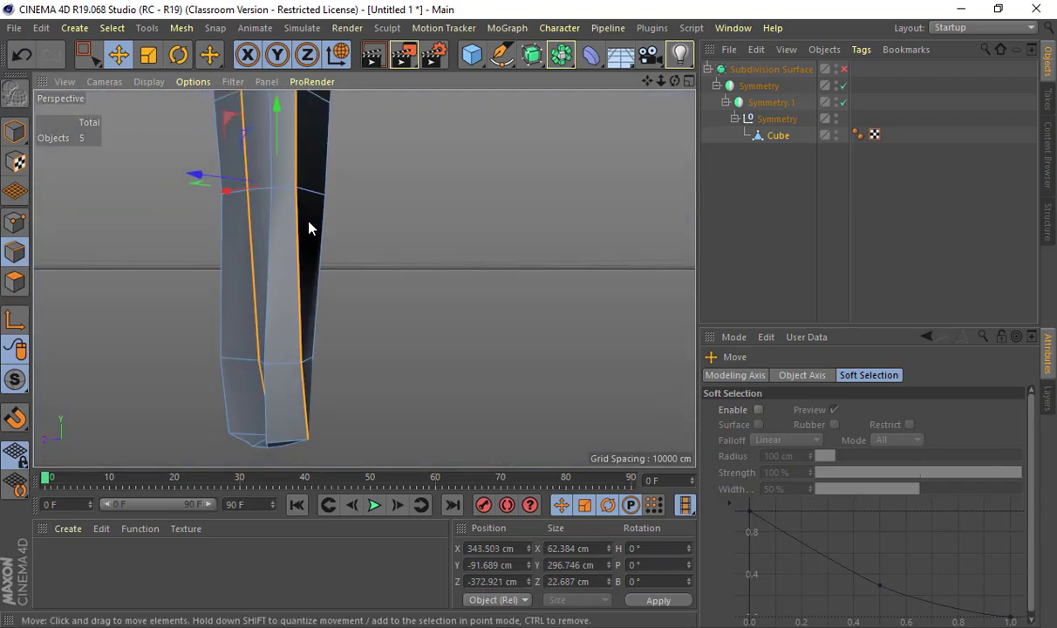
{"action": "key", "text": "ctrl+z"}
{"action": "key", "text": "ctrl+z"}
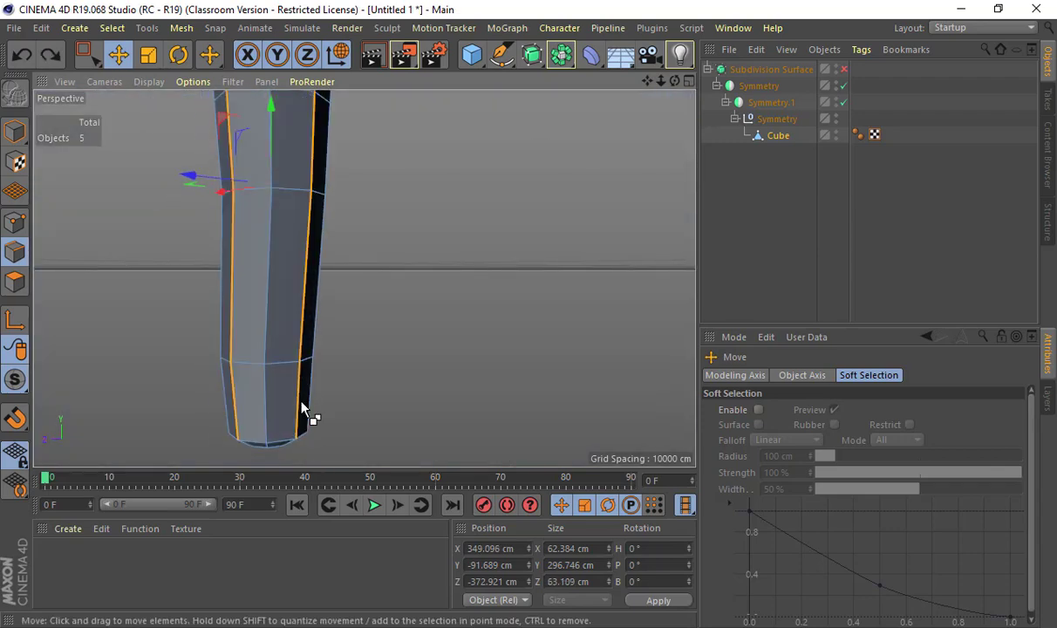
Try moving single lengthwise edges of the leg toward its middle, one of them to about X 347.3 and Z -381.4 cm.
{"action": "left_click", "coordinate": [301, 405]}
{"action": "left_click_drag", "start_coordinate": [292, 368], "coordinate": [204, 408], "text": "alt"}
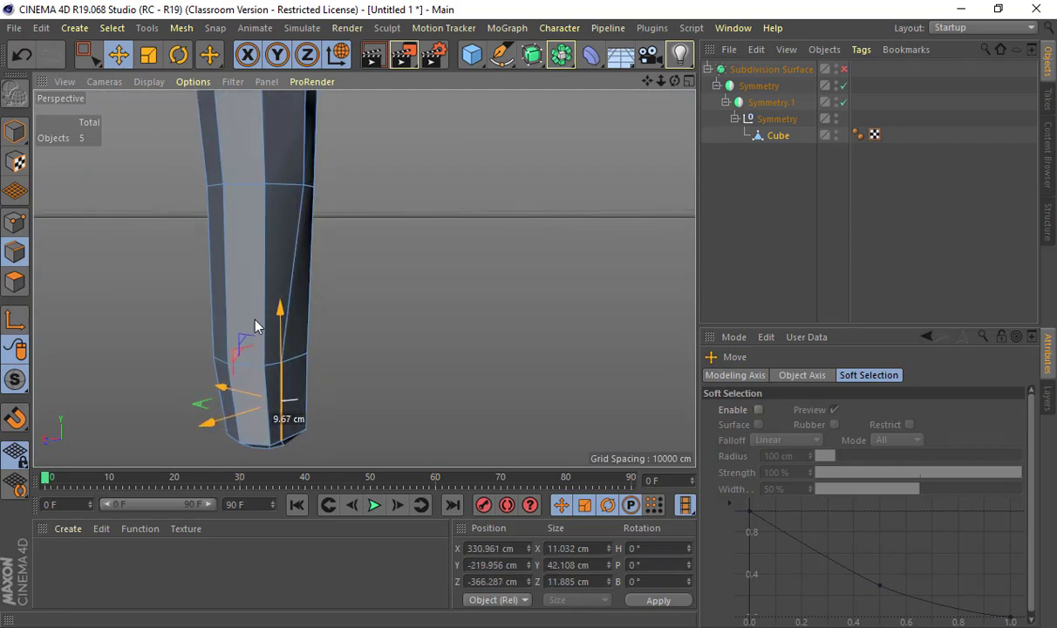
{"action": "left_click", "coordinate": [306, 187]}
{"action": "key", "text": "s"}
{"action": "scroll", "coordinate": [279, 253], "scroll_direction": "down", "scroll_amount": 4}
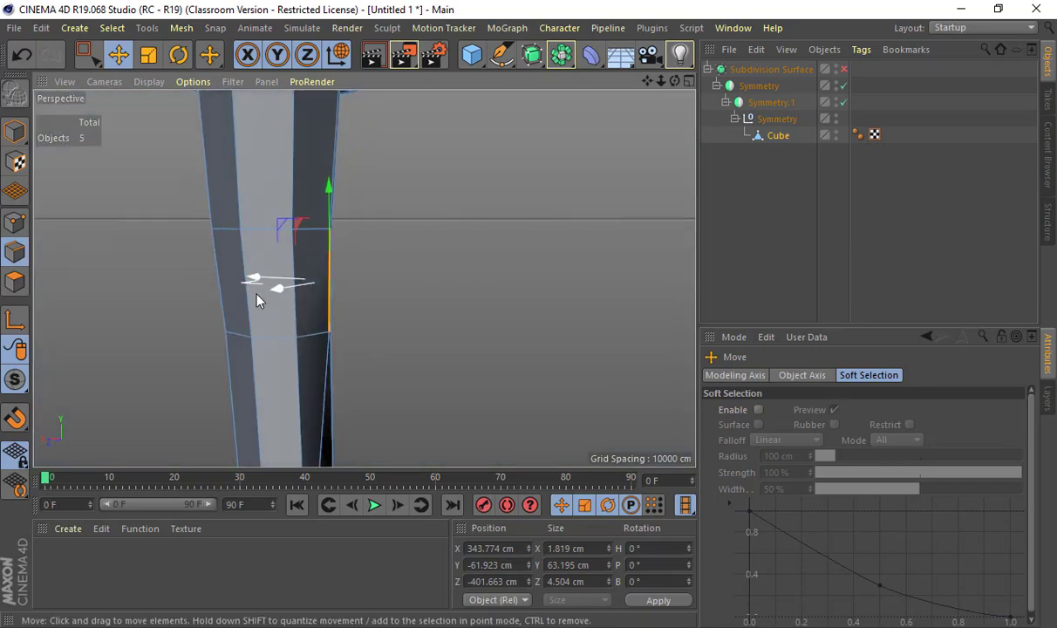
{"action": "left_click_drag", "start_coordinate": [243, 278], "coordinate": [279, 273], "text": "alt"}
{"action": "left_click_drag", "start_coordinate": [392, 260], "coordinate": [377, 212], "text": "alt"}
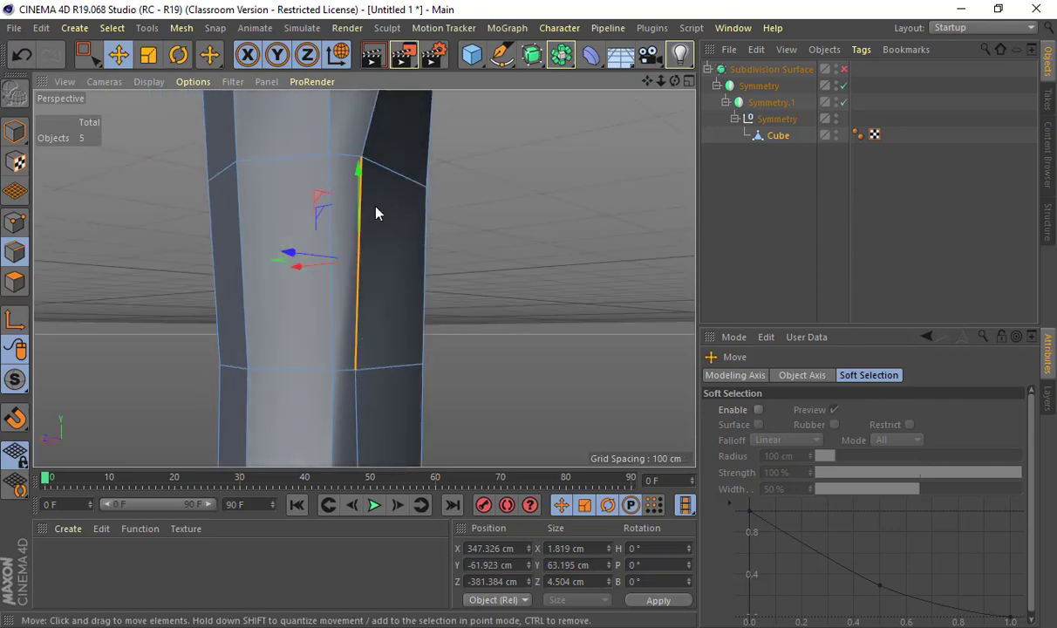
Switch the Cube to Points mode and undo the single-edge moves on the leg.
{"action": "right_click", "coordinate": [376, 211]}
{"action": "left_click", "coordinate": [15, 221]}
{"action": "left_click", "coordinate": [15, 221]}
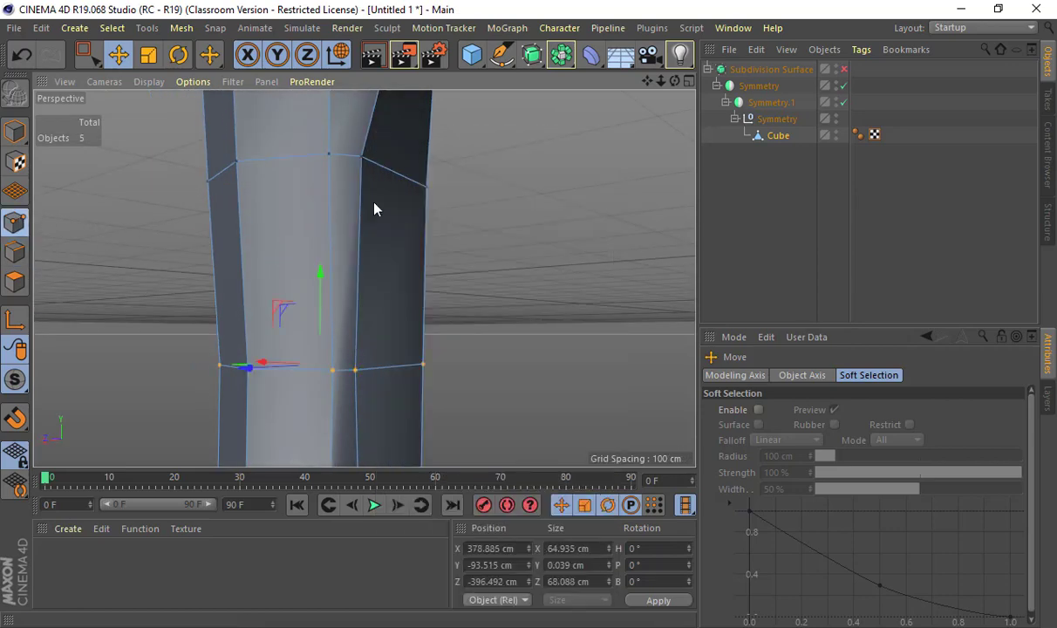
{"action": "right_click", "coordinate": [374, 205]}
{"action": "left_click", "coordinate": [361, 155]}
{"action": "left_click", "coordinate": [361, 157]}
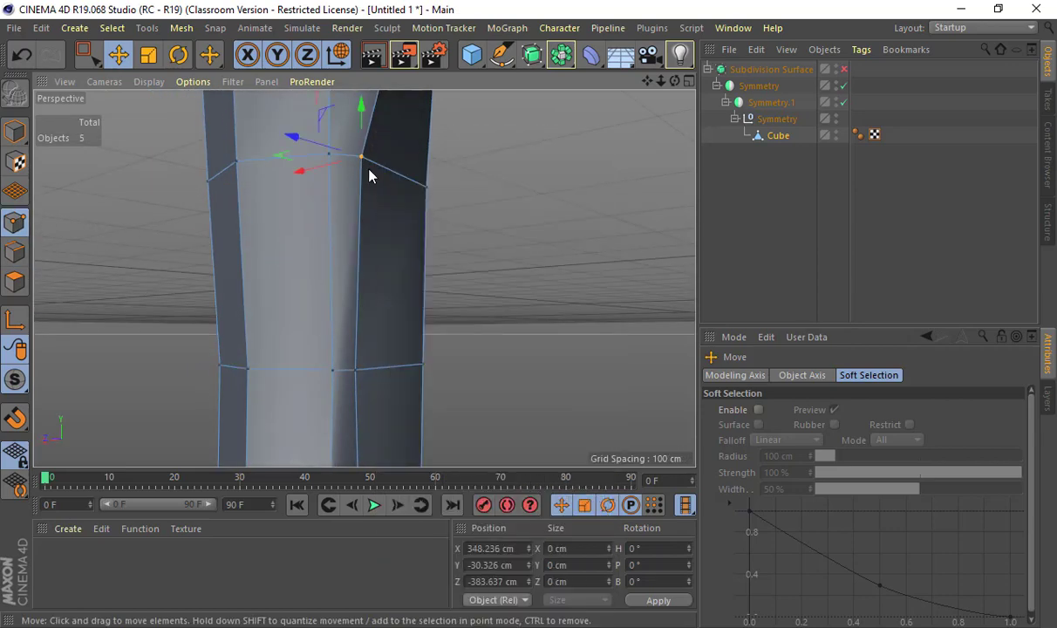
{"action": "right_click", "coordinate": [363, 157]}
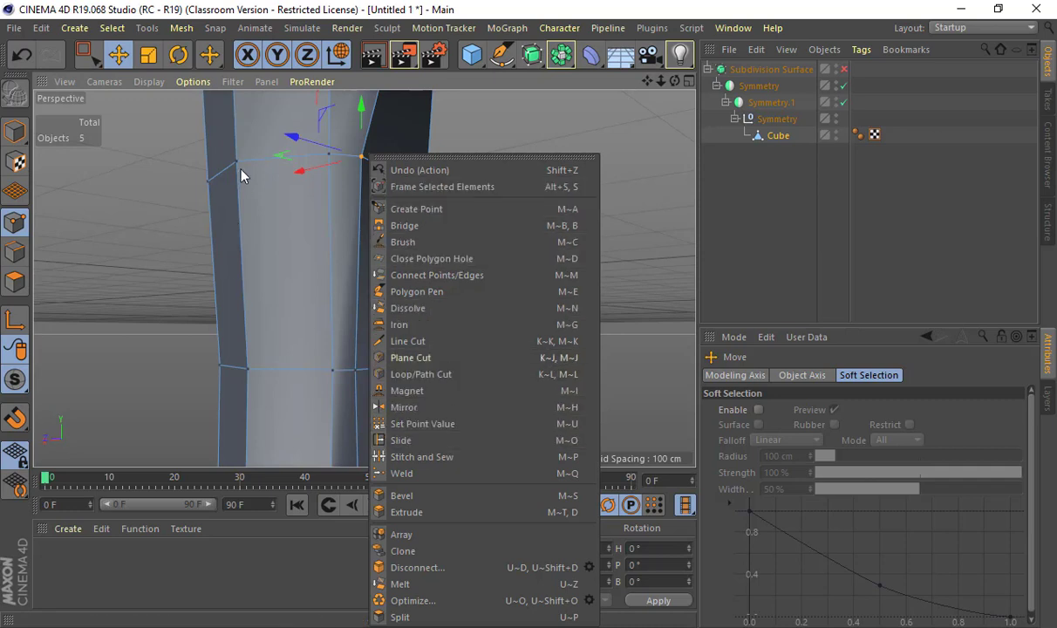
{"action": "key", "text": "ctrl+z"}
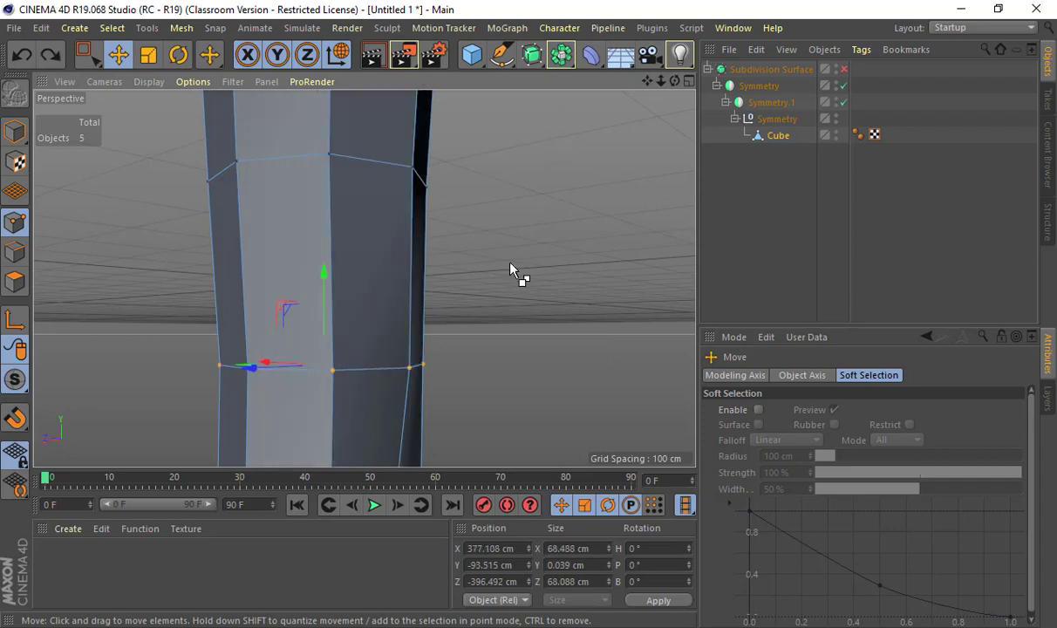
Slide the corner point on the leg's lower ring toward the middle edge with the Slide tool, to about X 333.7 and Z -361.8 cm.
{"action": "key", "text": "space"}
{"action": "middle_click_drag", "start_coordinate": [501, 268], "coordinate": [500, 87], "text": "alt"}
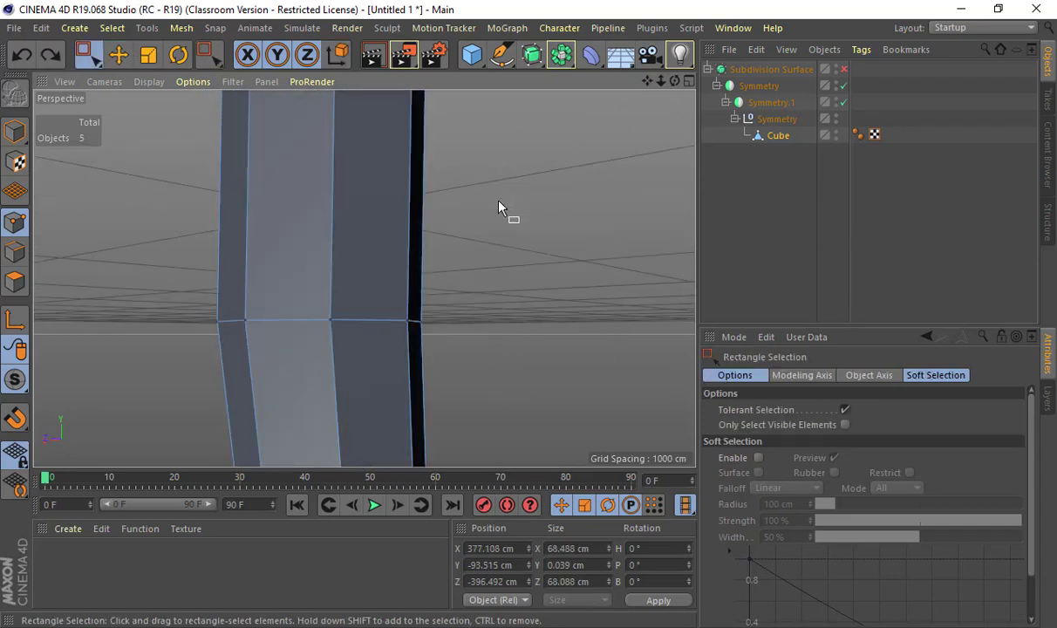
{"action": "right_click_drag", "start_coordinate": [505, 274], "coordinate": [453, 281], "text": "alt"}
{"action": "left_click_drag", "start_coordinate": [453, 288], "coordinate": [442, 298], "text": "alt"}
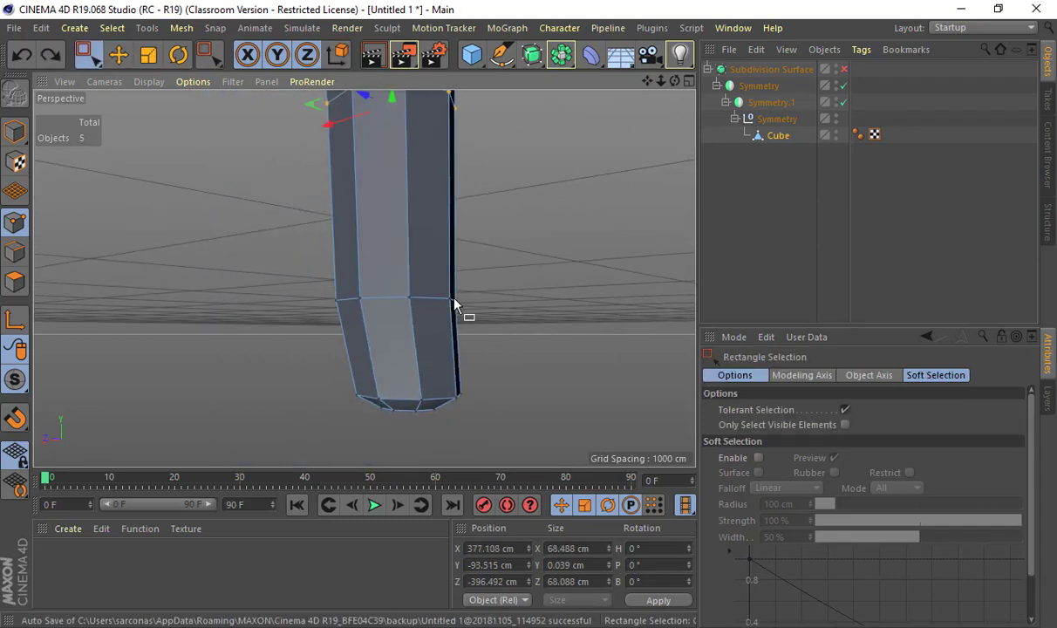
{"action": "key", "text": "space"}
{"action": "left_click", "coordinate": [454, 302]}
{"action": "left_click", "coordinate": [488, 277]}
{"action": "left_click", "coordinate": [450, 295]}
{"action": "middle_click_drag", "start_coordinate": [450, 294], "coordinate": [423, 319], "text": "alt"}
{"action": "right_click_drag", "start_coordinate": [423, 320], "coordinate": [429, 321], "text": "alt"}
{"action": "right_click", "coordinate": [429, 321]}
{"action": "left_click", "coordinate": [476, 442]}
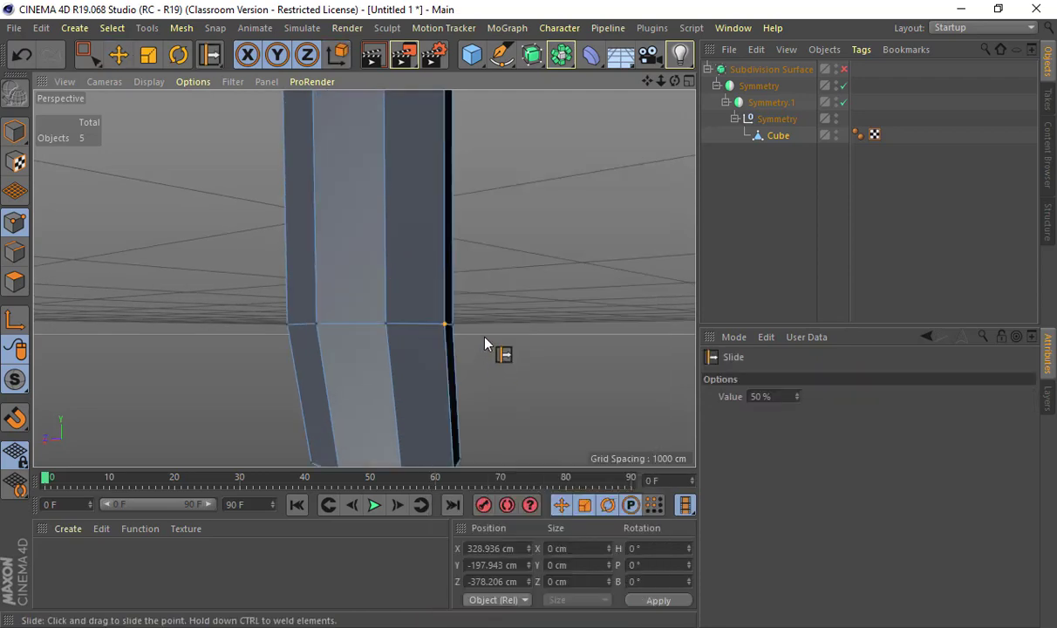
{"action": "left_click_drag", "start_coordinate": [485, 348], "coordinate": [397, 332], "text": "alt"}
Slide the corner points of the leg's higher rings toward the same middle edge, about 75 to 81 % along their edges.
{"action": "middle_click_drag", "start_coordinate": [495, 328], "coordinate": [494, 454], "text": "alt"}
{"action": "middle_click_drag", "start_coordinate": [497, 290], "coordinate": [491, 315], "text": "alt"}
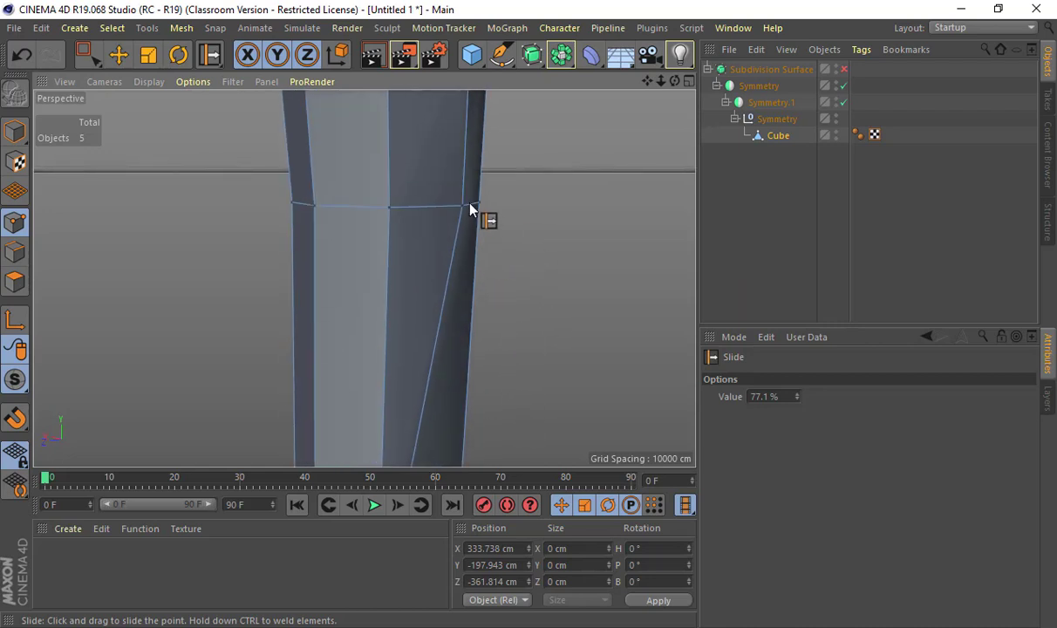
{"action": "left_click_drag", "start_coordinate": [465, 204], "coordinate": [403, 210]}
{"action": "key", "text": "ctrl+z"}
{"action": "middle_click_drag", "start_coordinate": [470, 188], "coordinate": [475, 294], "text": "alt"}
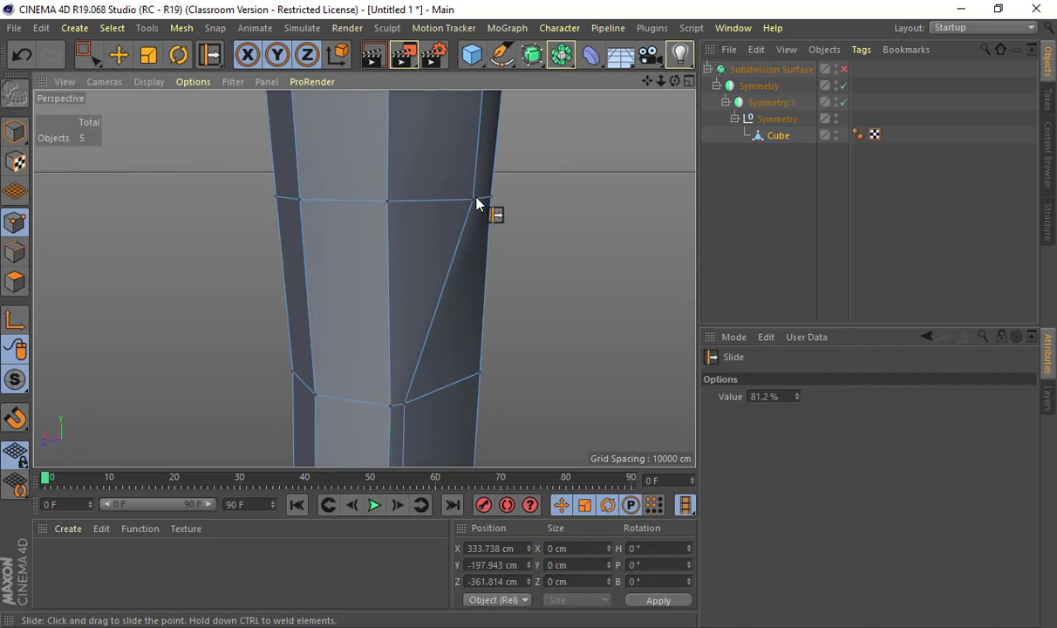
{"action": "left_click_drag", "start_coordinate": [408, 201], "coordinate": [372, 333], "text": "alt"}
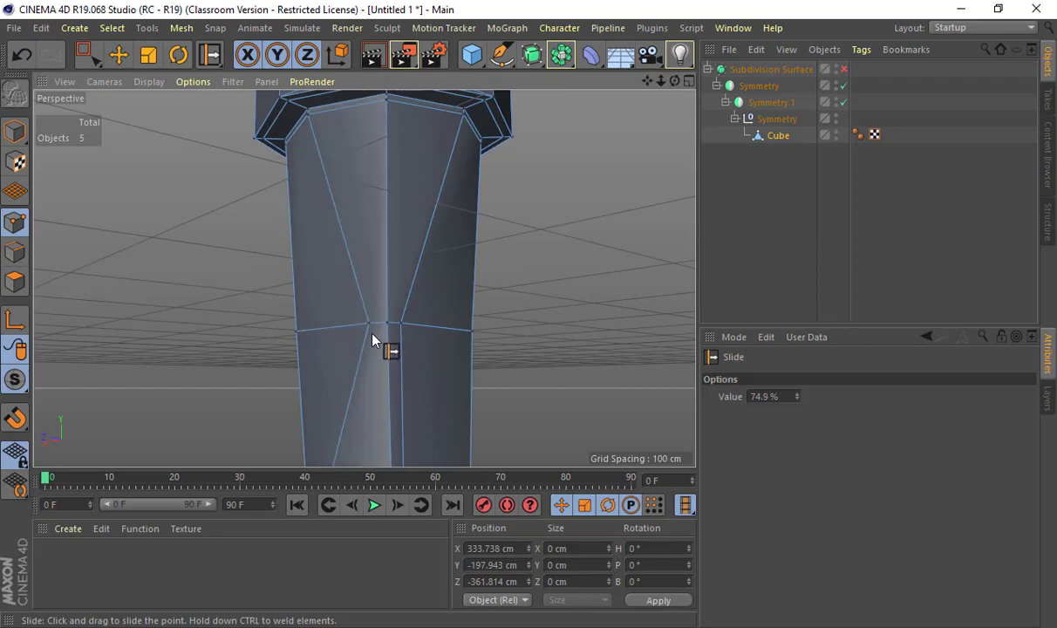
Slide the matching points on the other side of the leg and around its foot toward the middle edge, about 75 to 81 %.
{"action": "left_click_drag", "start_coordinate": [395, 377], "coordinate": [363, 282], "text": "alt"}
{"action": "middle_click_drag", "start_coordinate": [363, 358], "coordinate": [345, 39], "text": "alt"}
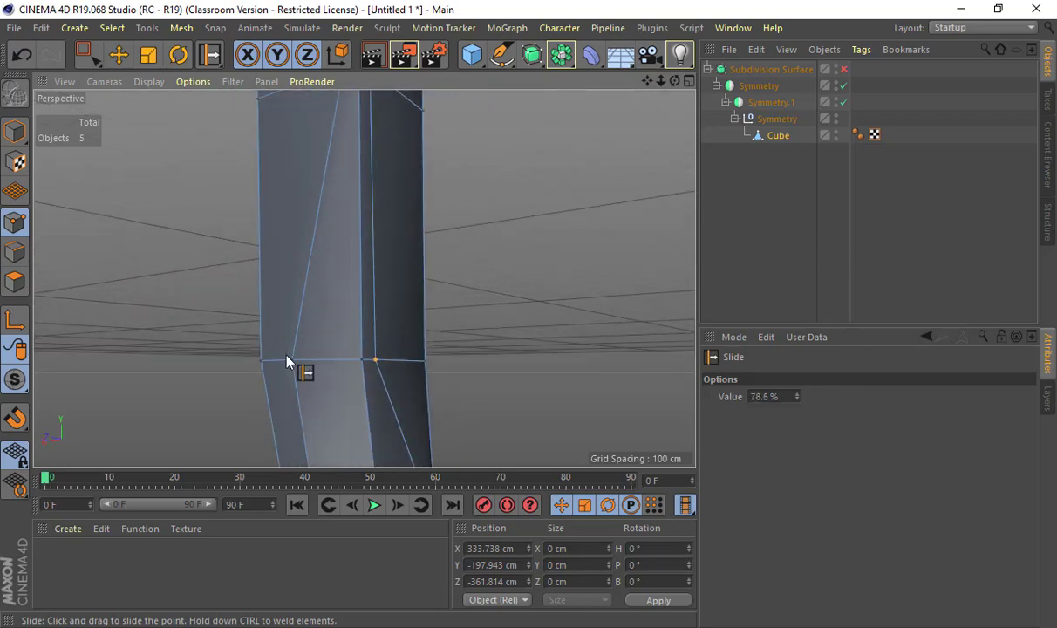
{"action": "left_click_drag", "start_coordinate": [291, 360], "coordinate": [336, 216]}
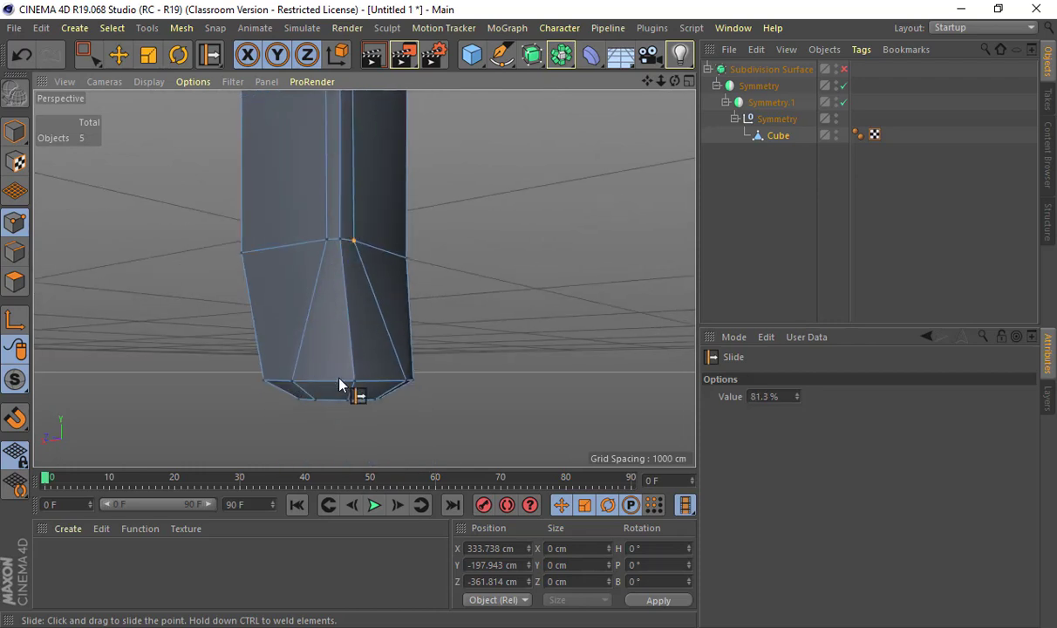
{"action": "left_click_drag", "start_coordinate": [340, 386], "coordinate": [353, 293]}
{"action": "left_click_drag", "start_coordinate": [375, 371], "coordinate": [346, 352]}
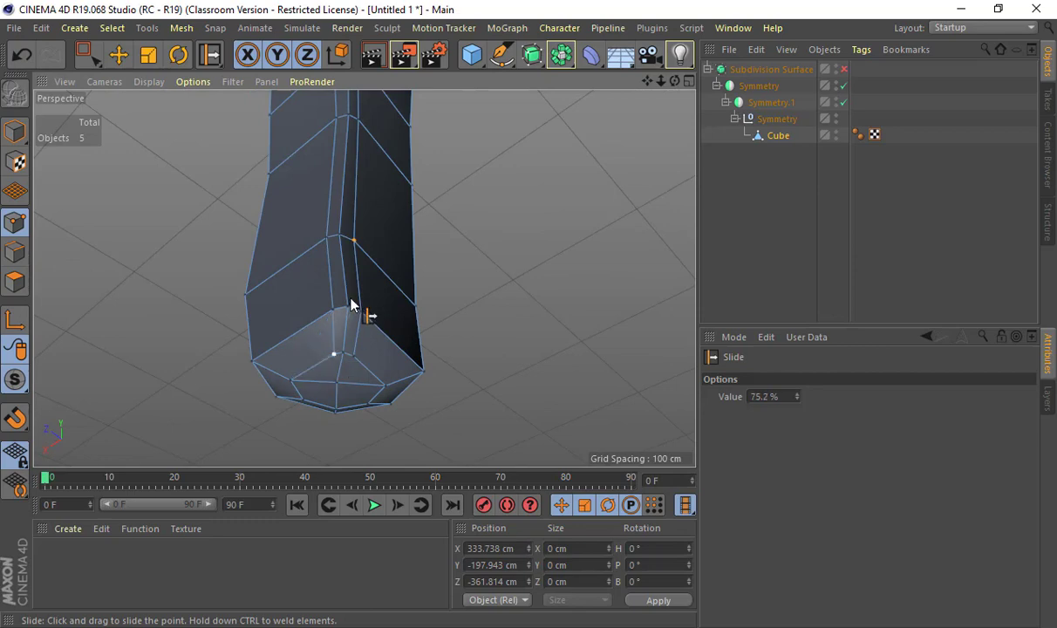
Switch the Subdivision Surface on and inspect the smoothed legs from several sides.
{"action": "left_click_drag", "start_coordinate": [436, 387], "coordinate": [667, 127], "text": "alt"}
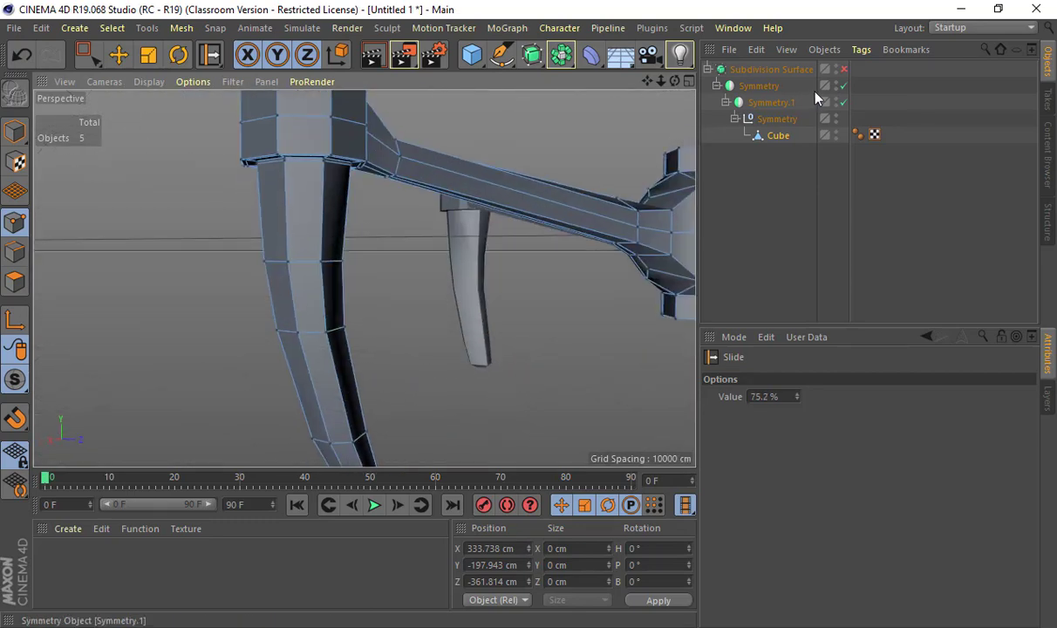
{"action": "left_click", "coordinate": [843, 69]}
{"action": "left_click_drag", "start_coordinate": [482, 213], "coordinate": [236, 217], "text": "alt"}
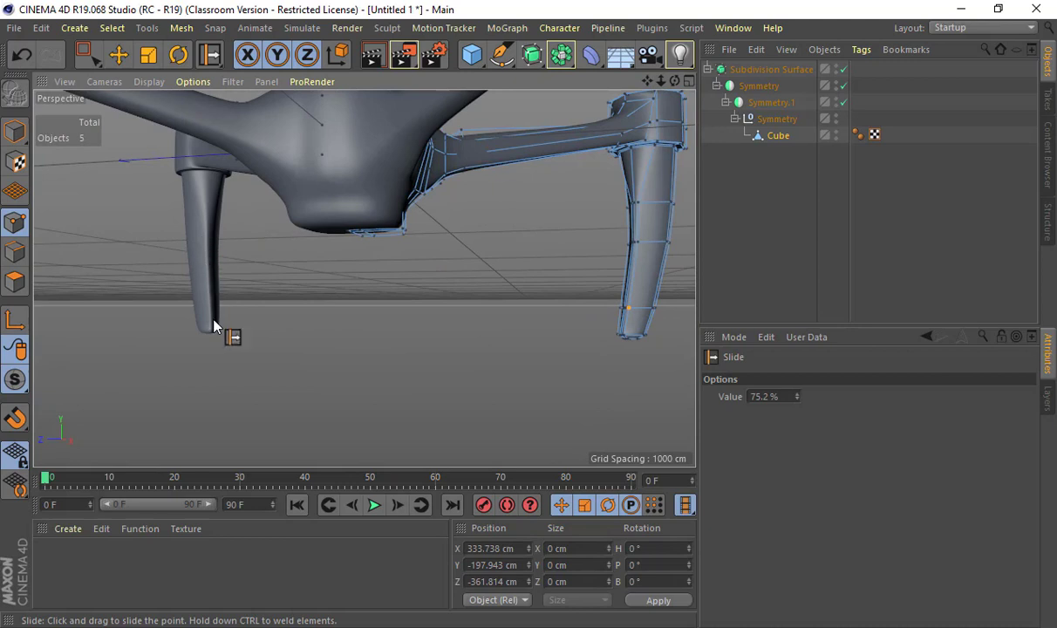
{"action": "left_click_drag", "start_coordinate": [220, 260], "coordinate": [264, 203], "text": "alt"}
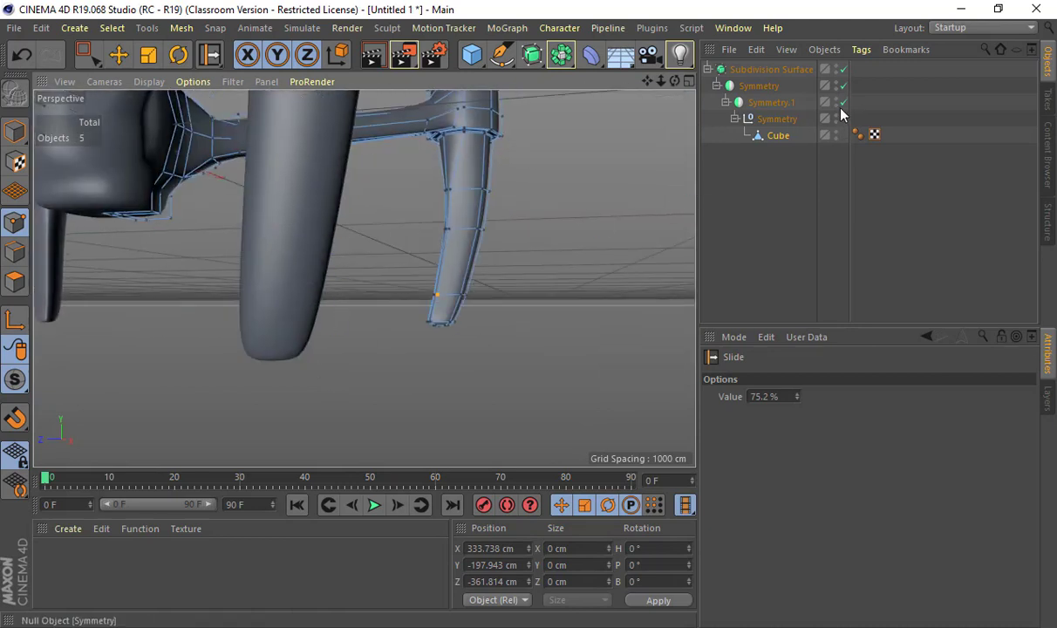
Switch the Subdivision Surface off and slide both points of the leg face's upper two rings outward to the corners.
{"action": "left_click", "coordinate": [843, 69]}
{"action": "left_click_drag", "start_coordinate": [471, 252], "coordinate": [394, 212], "text": "alt"}
{"action": "middle_click_drag", "start_coordinate": [393, 207], "coordinate": [408, 282], "text": "alt"}
{"action": "right_click_drag", "start_coordinate": [408, 282], "coordinate": [440, 282], "text": "alt"}
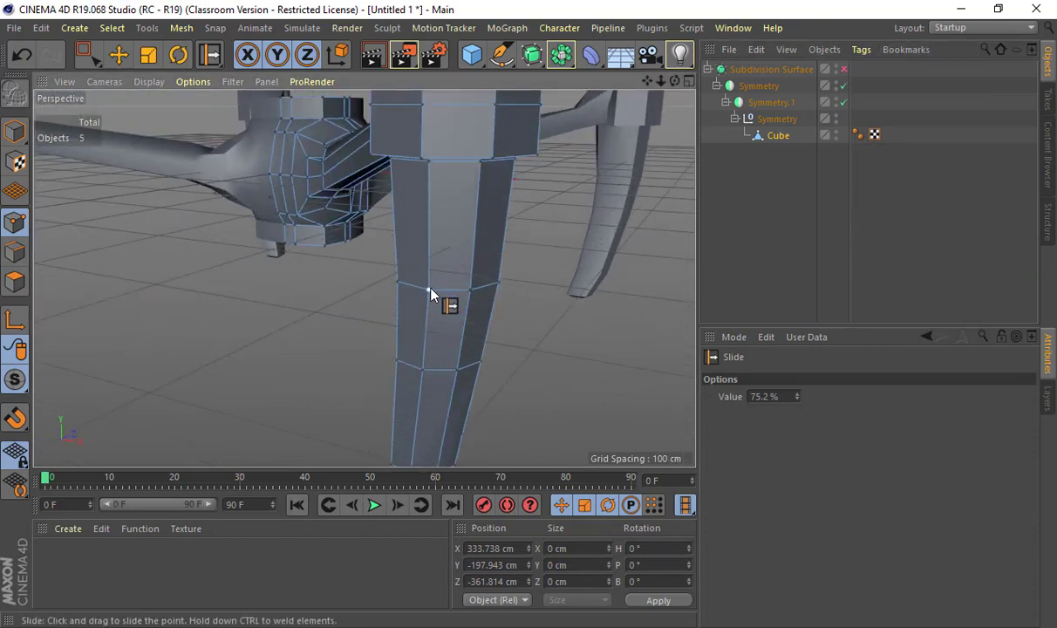
{"action": "left_click_drag", "start_coordinate": [413, 290], "coordinate": [497, 290]}
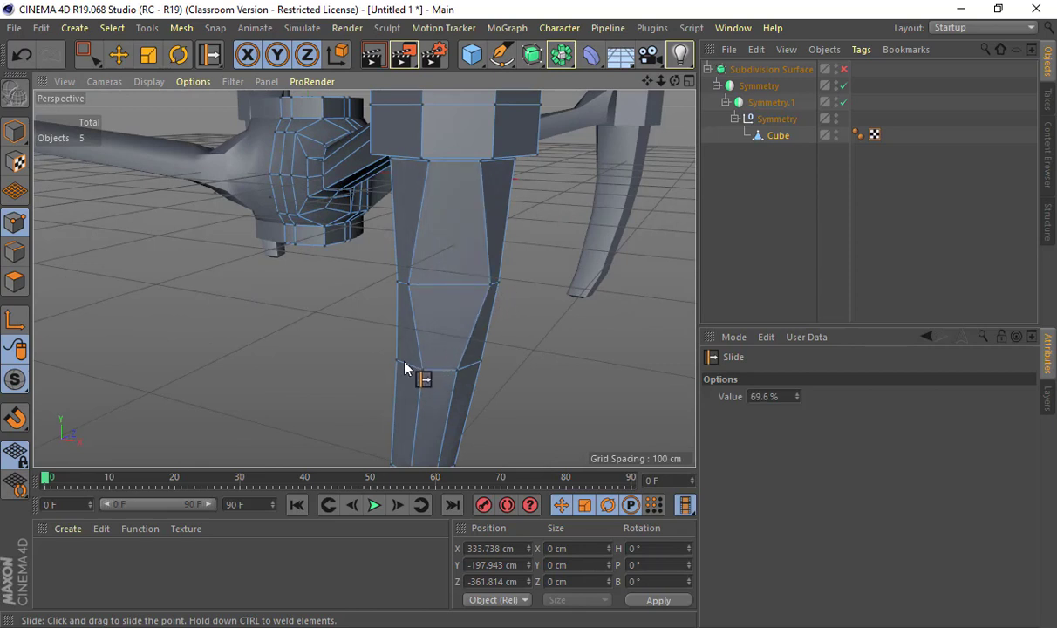
{"action": "left_click_drag", "start_coordinate": [423, 372], "coordinate": [476, 361]}
Slide the face points of the leg's lower ring and foot ring outward to the corners, about 67 %.
{"action": "middle_click_drag", "start_coordinate": [469, 392], "coordinate": [428, 300], "text": "alt"}
{"action": "left_click_drag", "start_coordinate": [427, 300], "coordinate": [367, 359], "text": "alt"}
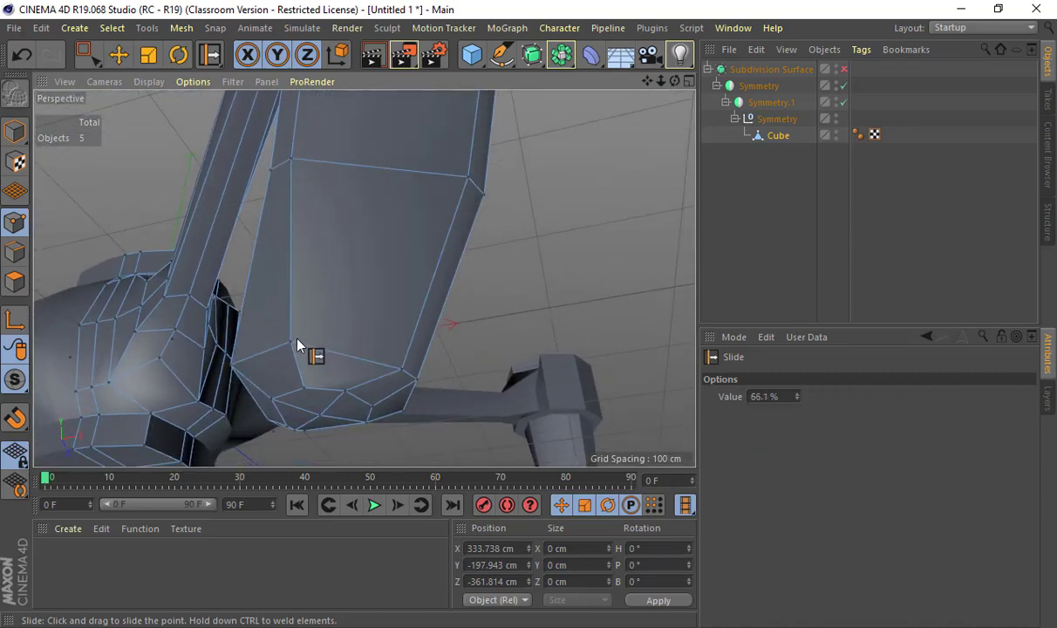
{"action": "left_click_drag", "start_coordinate": [290, 343], "coordinate": [250, 362]}
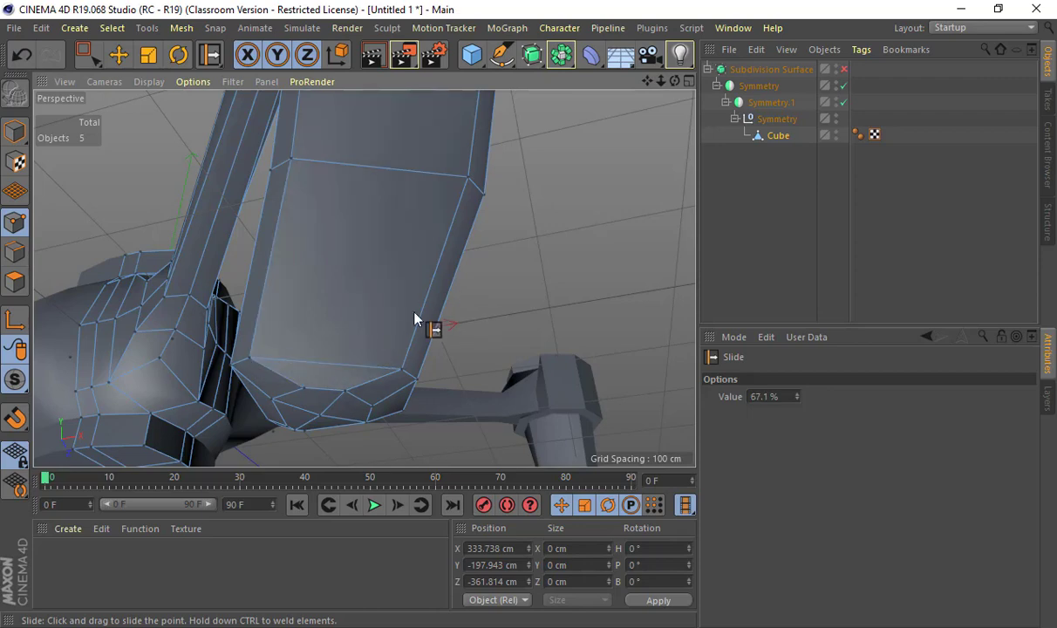
Slide the face points where the leg meets the end ring outward to the corners, about 86.5 %.
{"action": "left_click_drag", "start_coordinate": [415, 320], "coordinate": [466, 251], "text": "alt"}
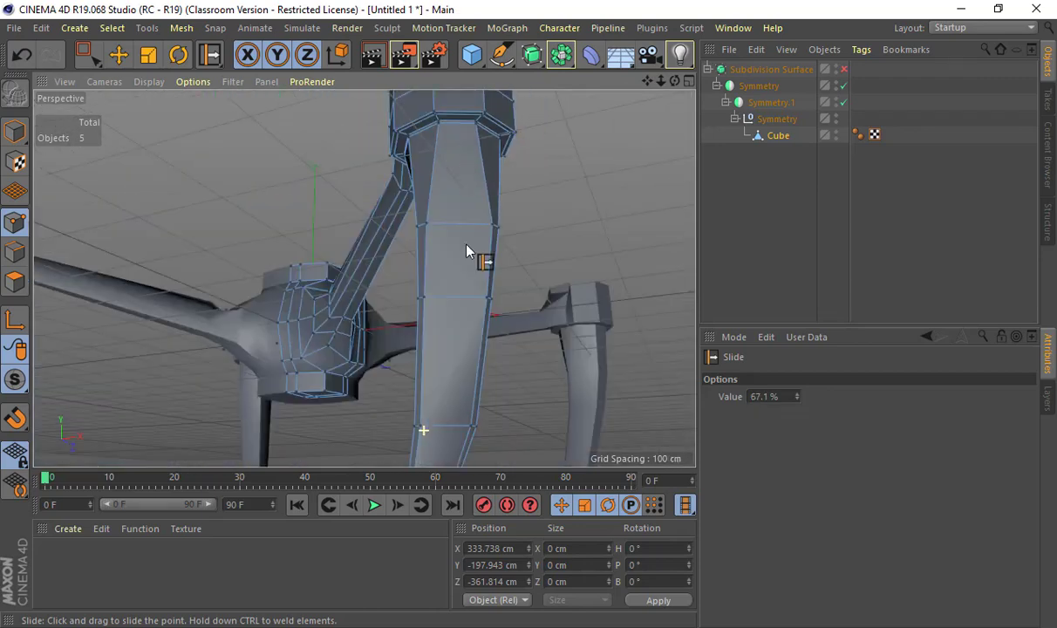
{"action": "middle_click_drag", "start_coordinate": [466, 246], "coordinate": [509, 352], "text": "alt"}
{"action": "right_click_drag", "start_coordinate": [509, 351], "coordinate": [663, 322], "text": "alt"}
{"action": "middle_click_drag", "start_coordinate": [393, 218], "coordinate": [550, 314], "text": "alt"}
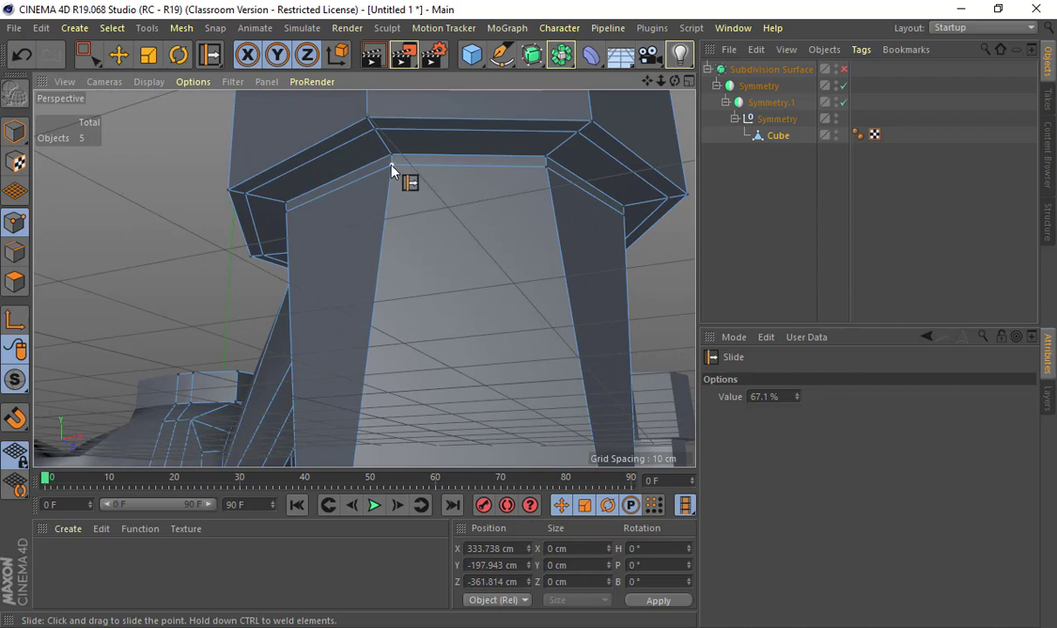
{"action": "left_click_drag", "start_coordinate": [309, 224], "coordinate": [636, 233]}
{"action": "right_click_drag", "start_coordinate": [644, 243], "coordinate": [550, 248], "text": "alt"}
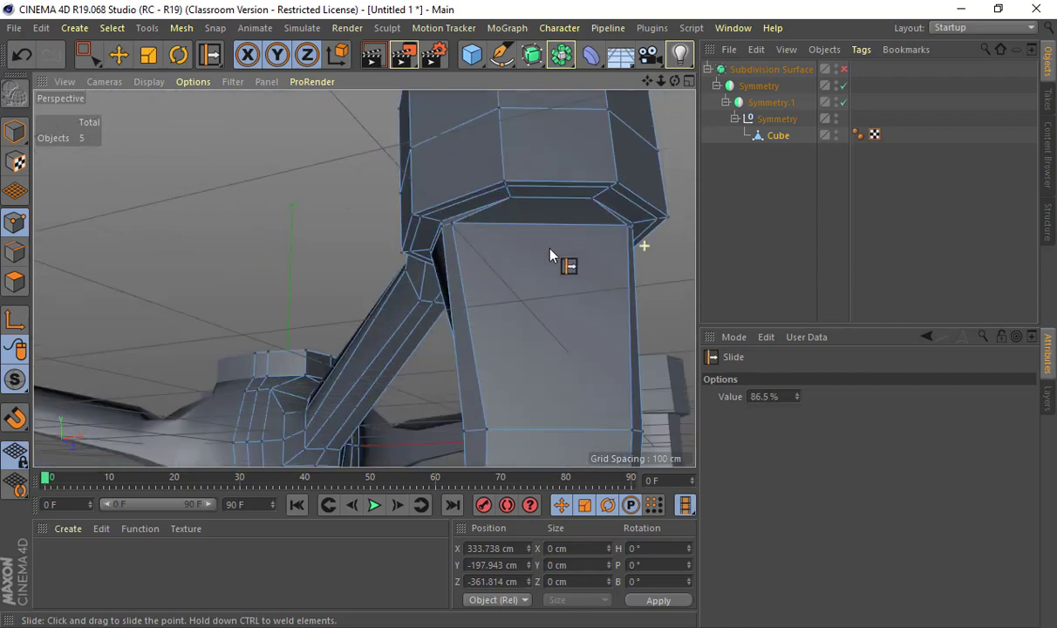
Switch the Subdivision Surface on and inspect the smoothed legs, arms and underside of the body.
{"action": "left_click_drag", "start_coordinate": [551, 249], "coordinate": [639, 316], "text": "alt"}
{"action": "right_click_drag", "start_coordinate": [639, 315], "coordinate": [444, 166], "text": "alt"}
{"action": "middle_click_drag", "start_coordinate": [445, 160], "coordinate": [314, 15], "text": "alt"}
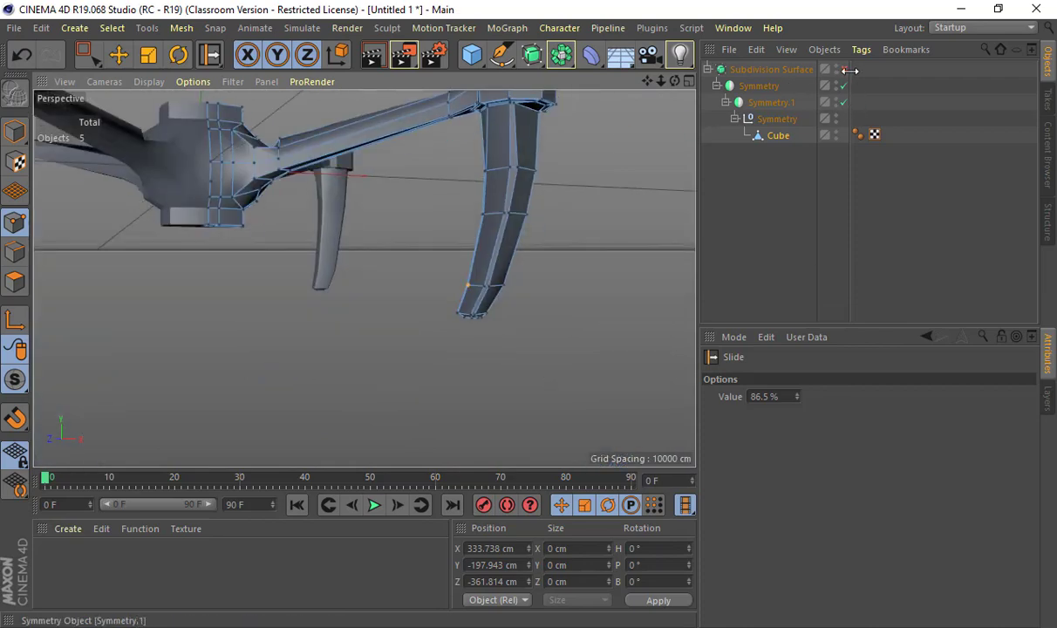
{"action": "left_click_drag", "start_coordinate": [688, 209], "coordinate": [292, 260], "text": "alt"}
{"action": "key", "text": "r"}
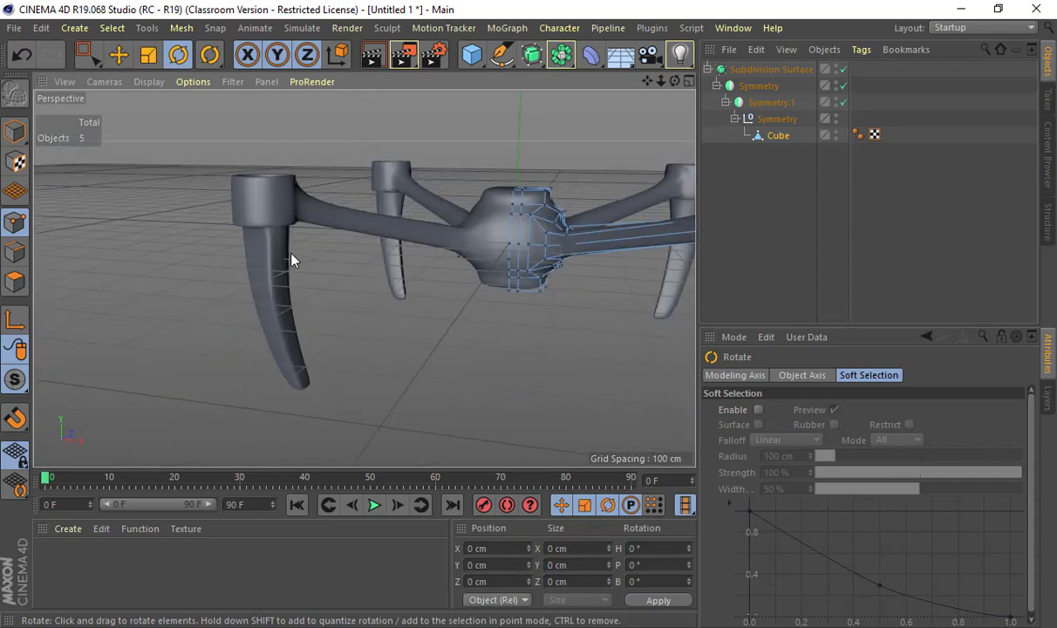
{"action": "left_click_drag", "start_coordinate": [253, 342], "coordinate": [365, 318], "text": "alt"}
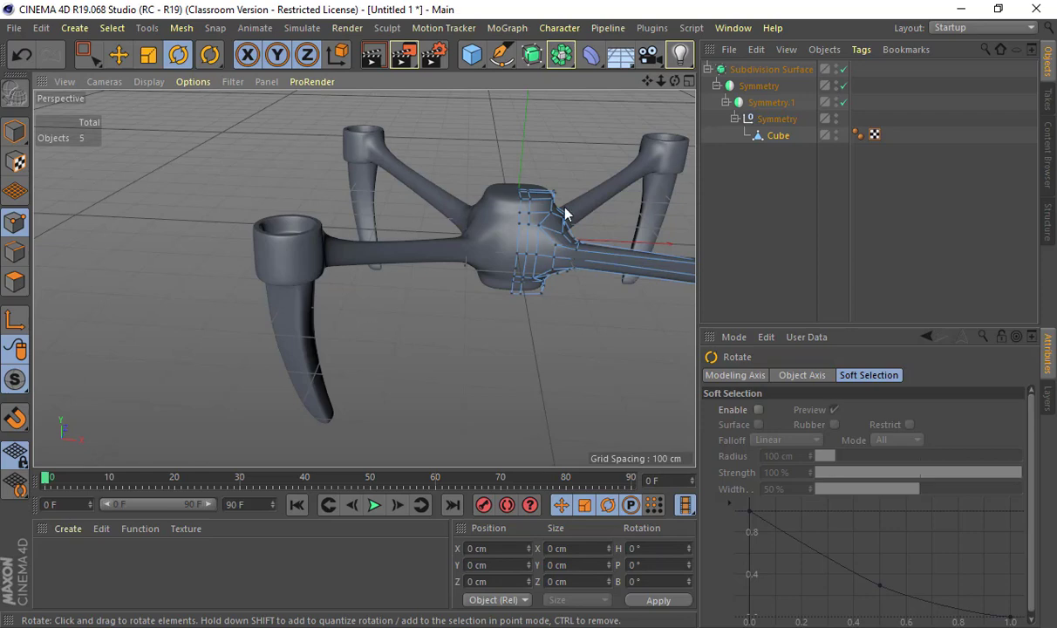
{"action": "left_click_drag", "start_coordinate": [579, 224], "coordinate": [443, 339], "text": "alt"}
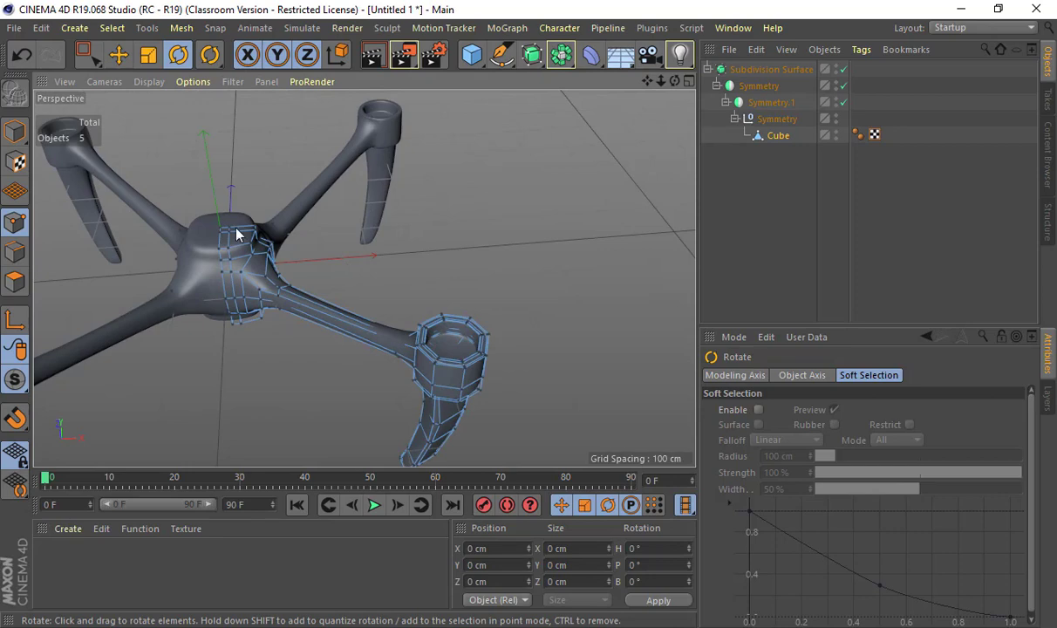
{"action": "left_click_drag", "start_coordinate": [222, 331], "coordinate": [368, 284], "text": "alt"}
{"action": "right_click_drag", "start_coordinate": [368, 277], "coordinate": [325, 262], "text": "alt"}
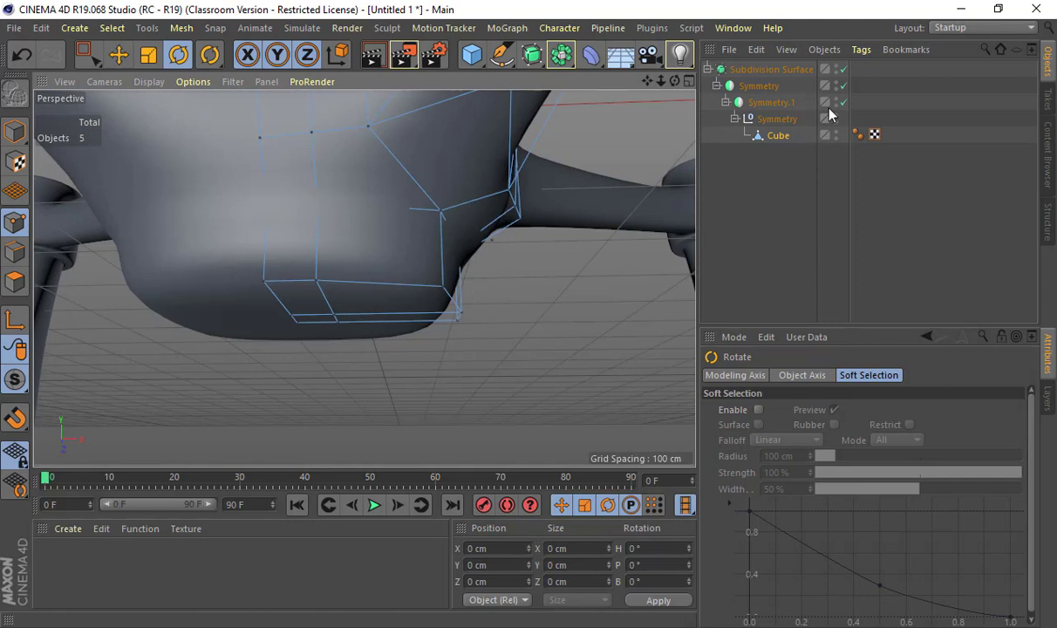
Switch off the Subdivision Surface and both Symmetry objects and set the Cube to Polygons mode.
{"action": "left_click", "coordinate": [843, 69]}
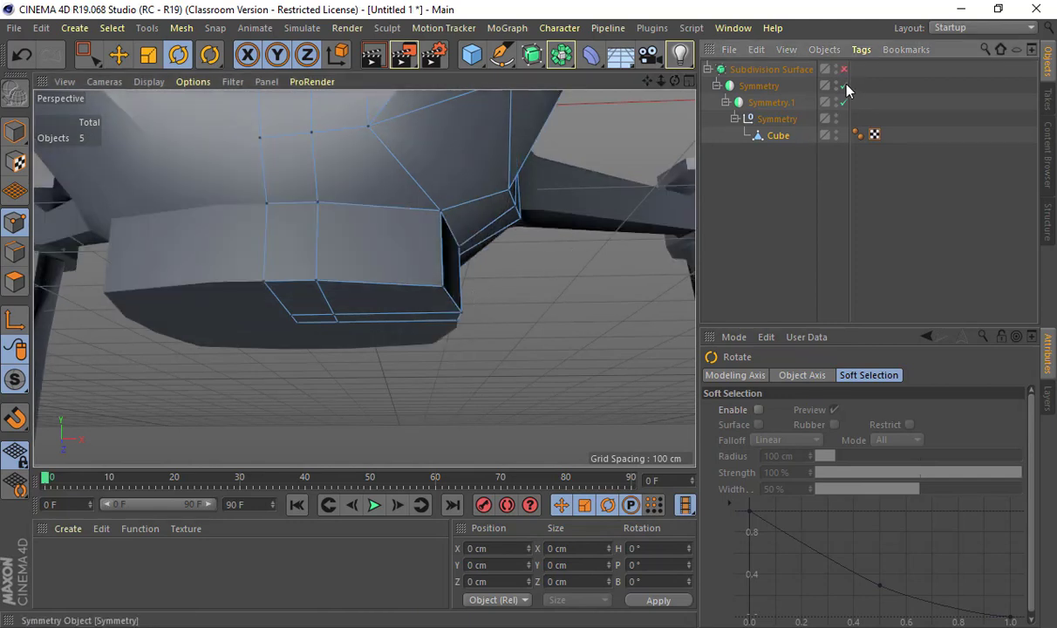
{"action": "left_click", "coordinate": [844, 86]}
{"action": "left_click", "coordinate": [843, 102]}
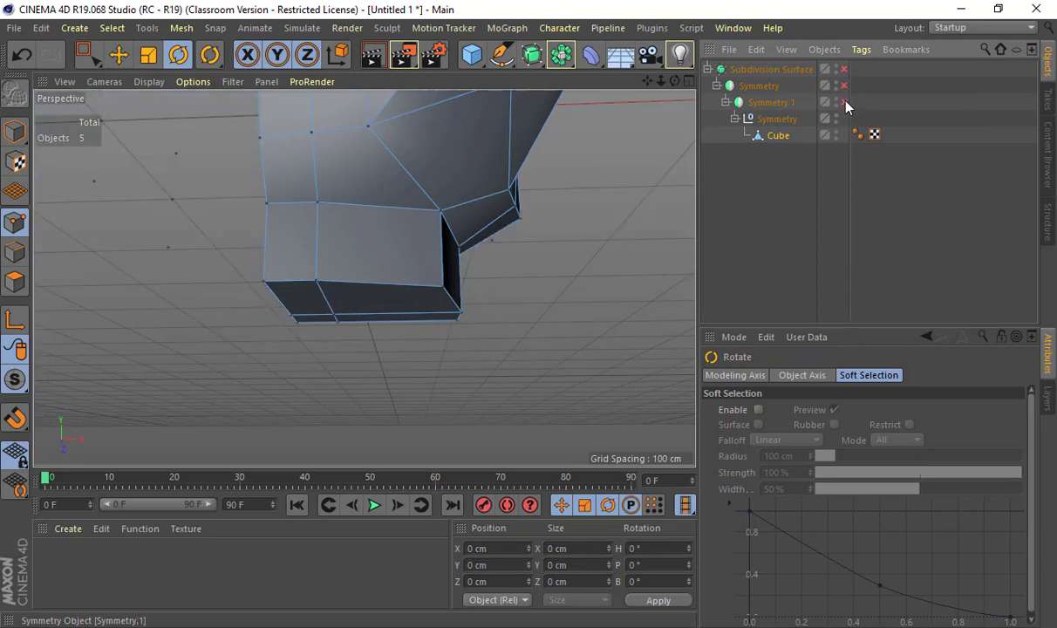
{"action": "left_click_drag", "start_coordinate": [670, 141], "coordinate": [225, 189], "text": "alt"}
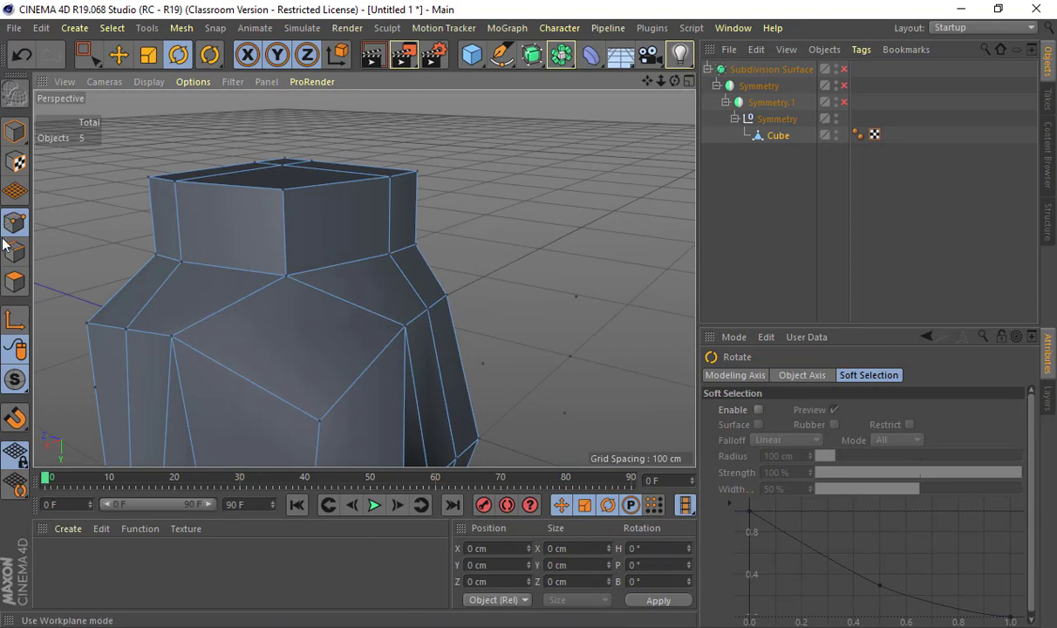
{"action": "left_click", "coordinate": [16, 275]}
{"action": "left_click_drag", "start_coordinate": [140, 225], "coordinate": [142, 218], "text": "alt"}
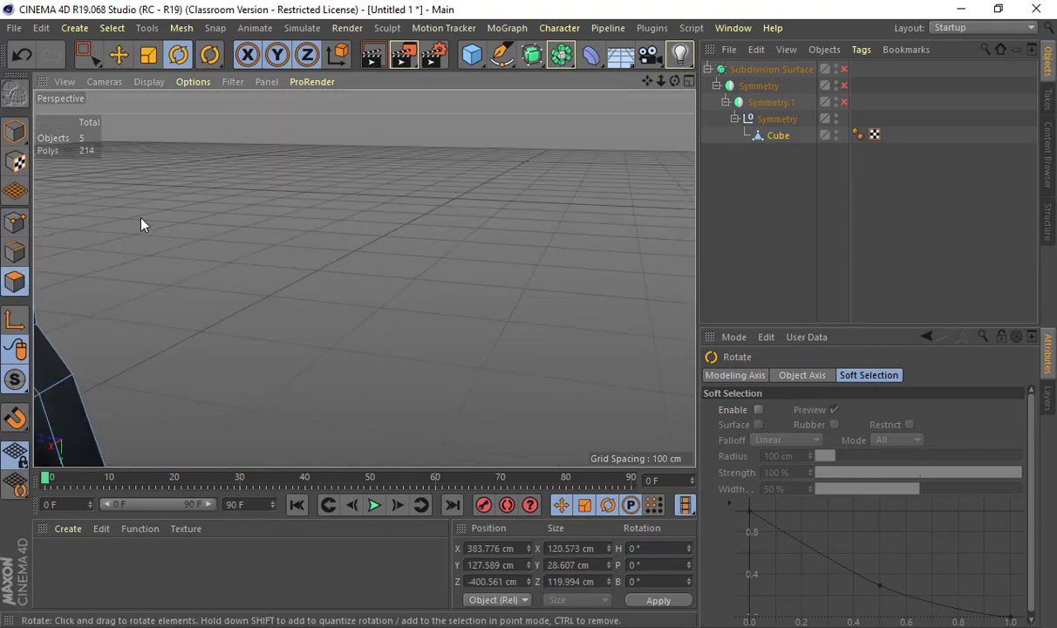
Select the ring of collar polygons around the opening on the body's underside and delete them.
{"action": "left_click", "coordinate": [220, 260]}
{"action": "right_click", "coordinate": [240, 252]}
{"action": "left_click", "coordinate": [228, 250]}
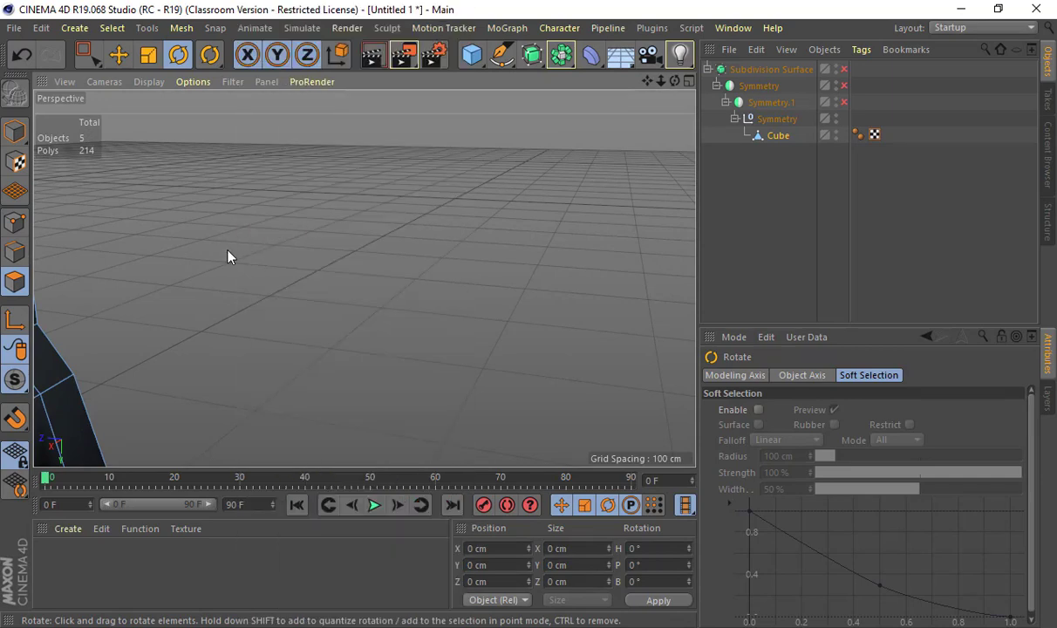
{"action": "right_click_drag", "start_coordinate": [226, 250], "coordinate": [203, 262], "text": "alt"}
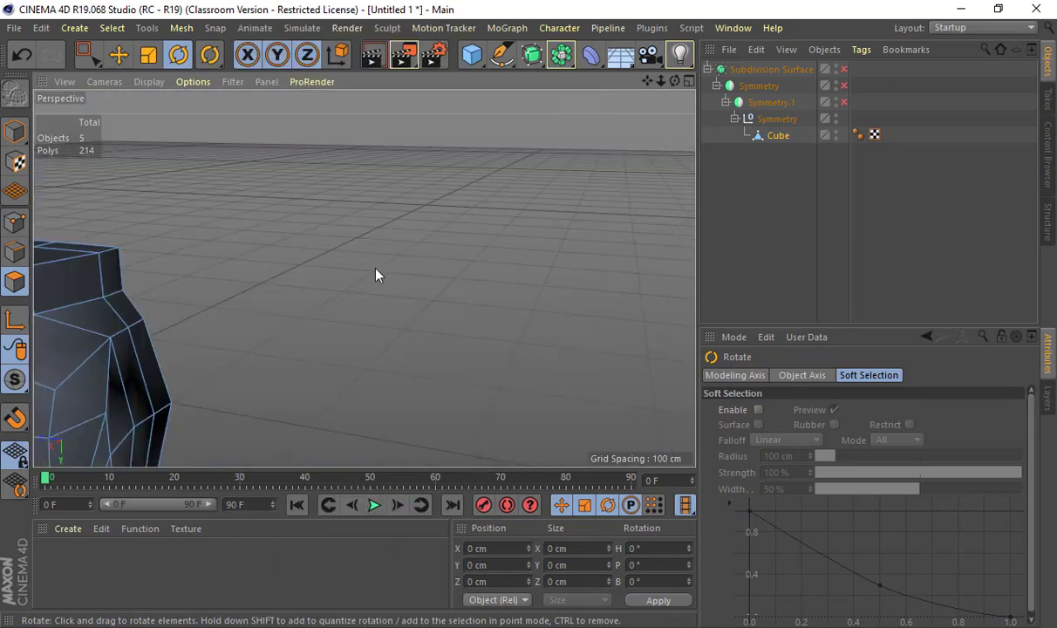
{"action": "left_click", "coordinate": [774, 136]}
{"action": "left_click_drag", "start_coordinate": [278, 260], "coordinate": [564, 281], "text": "alt"}
{"action": "left_click", "coordinate": [84, 55]}
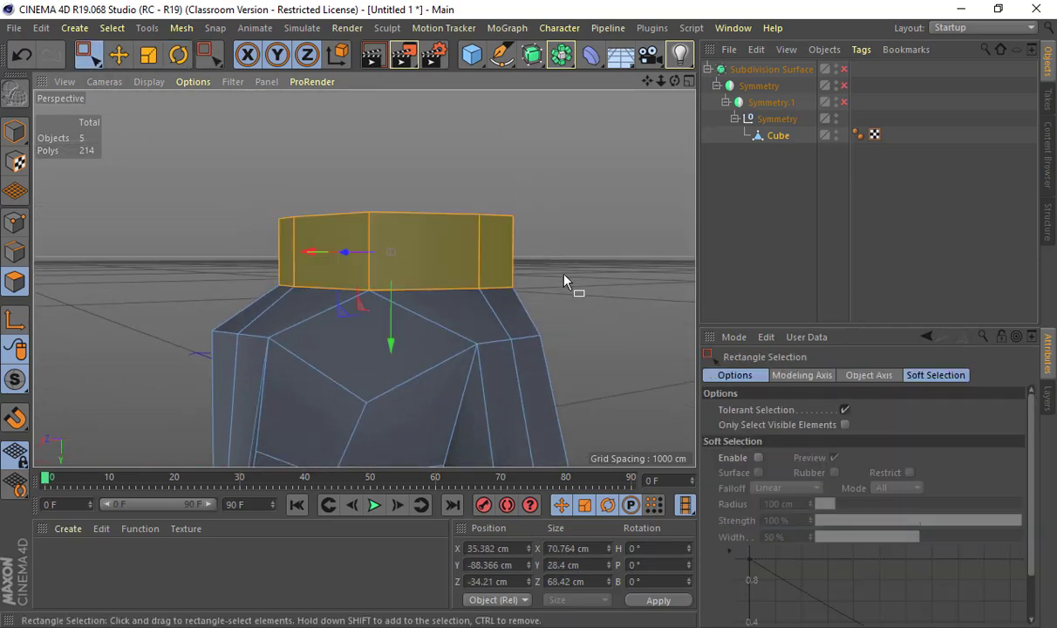
{"action": "key", "text": "Delete"}
Preview the opened underside with the Subdivision Surface and Symmetry objects on, then switch them off again.
{"action": "left_click_drag", "start_coordinate": [407, 220], "coordinate": [493, 347], "text": "alt"}
{"action": "mouse_move", "coordinate": [845, 102]}
{"action": "left_mouse_down"}
{"action": "mouse_move", "coordinate": [845, 69]}
{"action": "mouse_move", "coordinate": [845, 102]}
{"action": "left_mouse_up"}
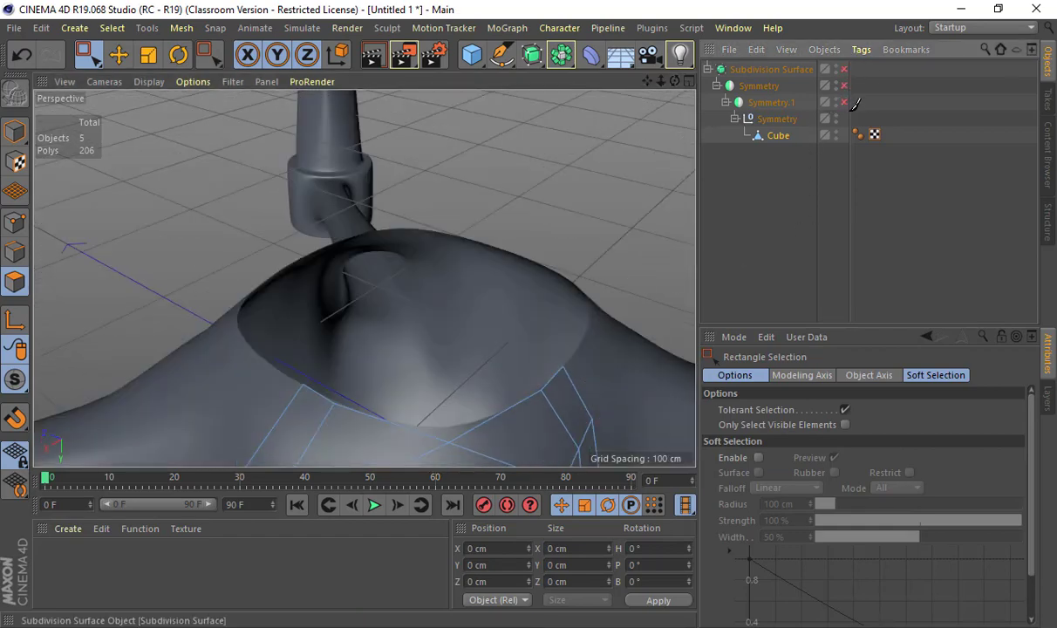
{"action": "left_click_drag", "start_coordinate": [566, 274], "coordinate": [485, 210], "text": "alt"}
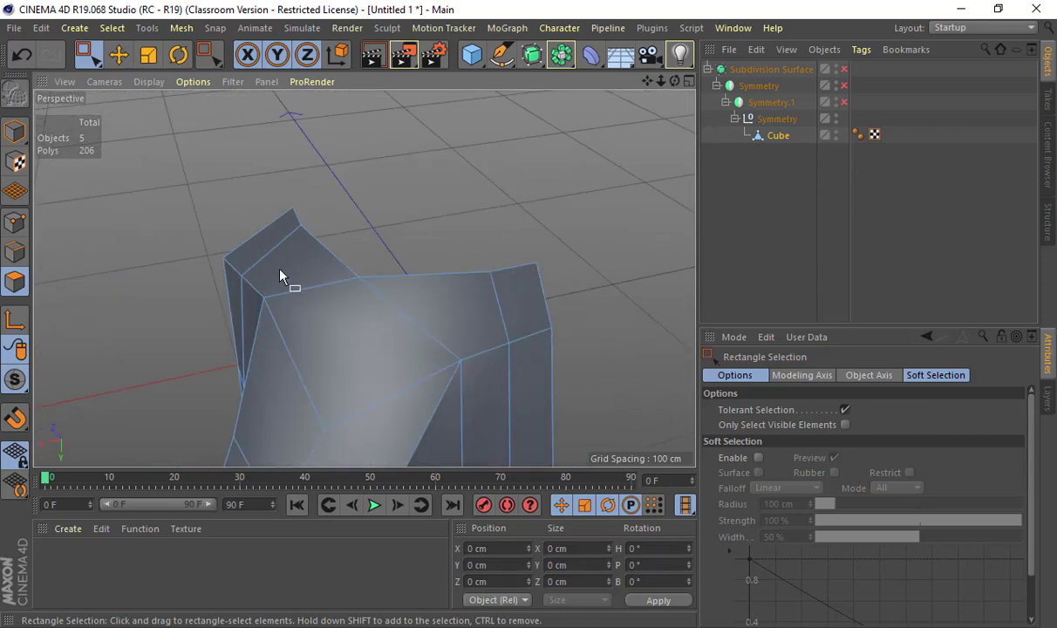
Bridge the two short end edges of the underside's rim with a polygon strip across the open corner.
{"action": "key", "text": "k"}
{"action": "key", "text": "l"}
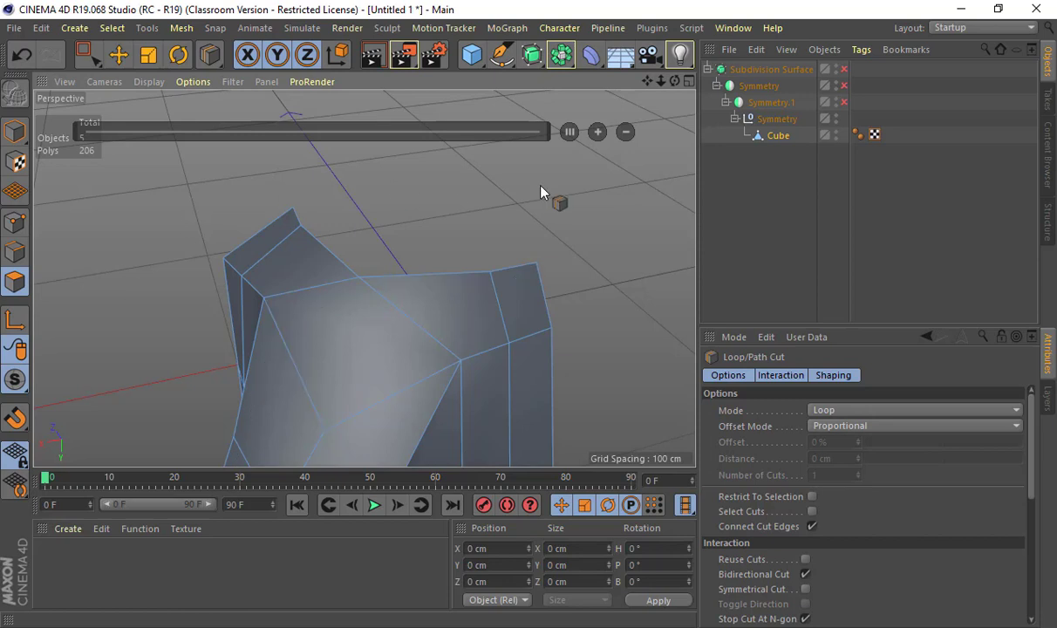
{"action": "key", "text": "e"}
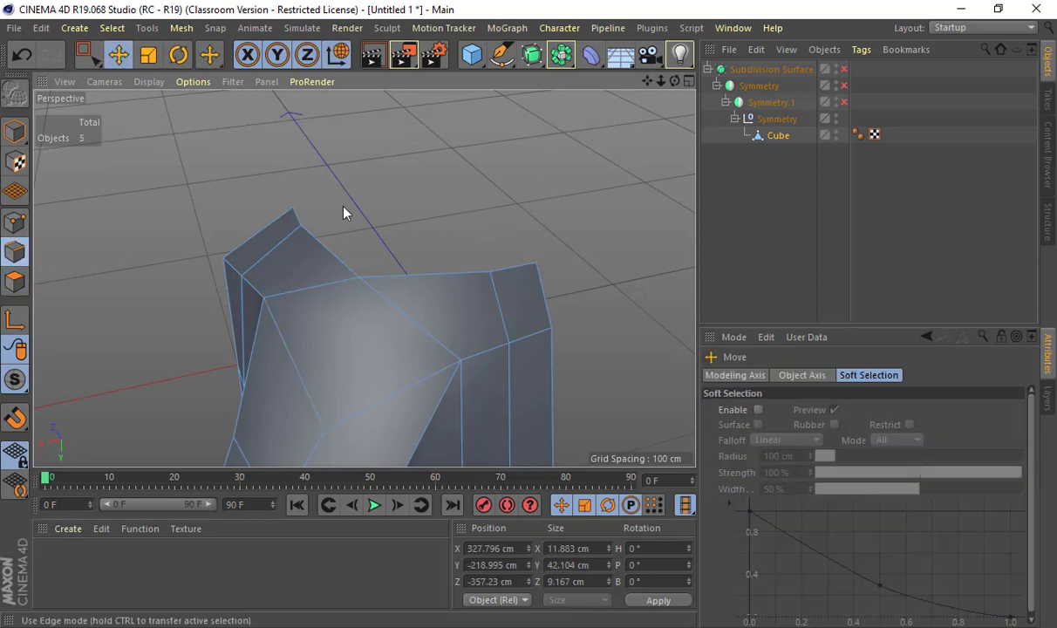
{"action": "left_click", "coordinate": [300, 219]}
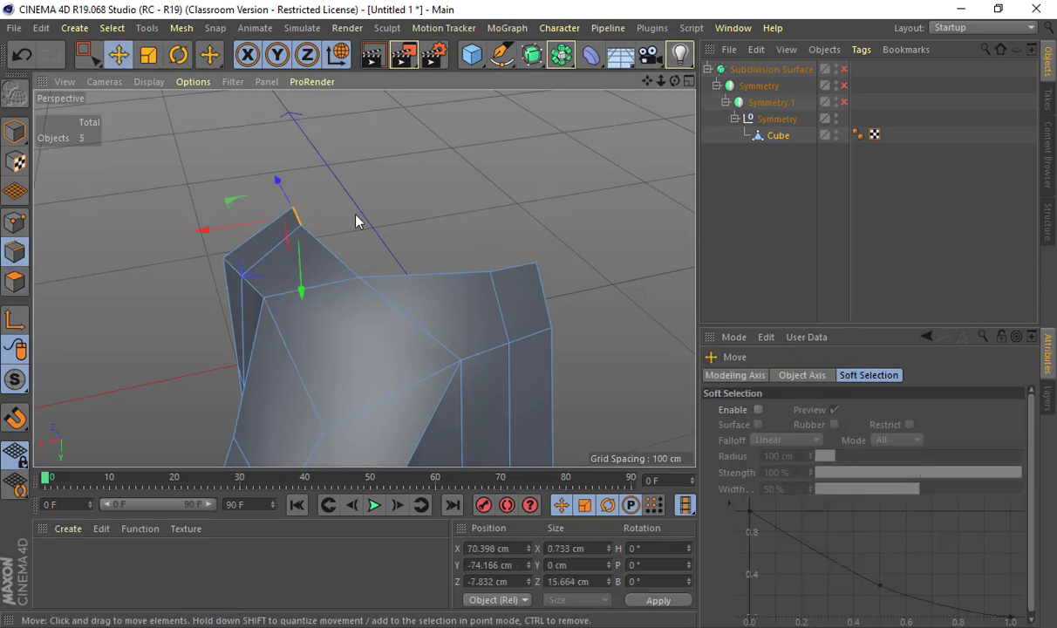
{"action": "left_click", "coordinate": [330, 251]}
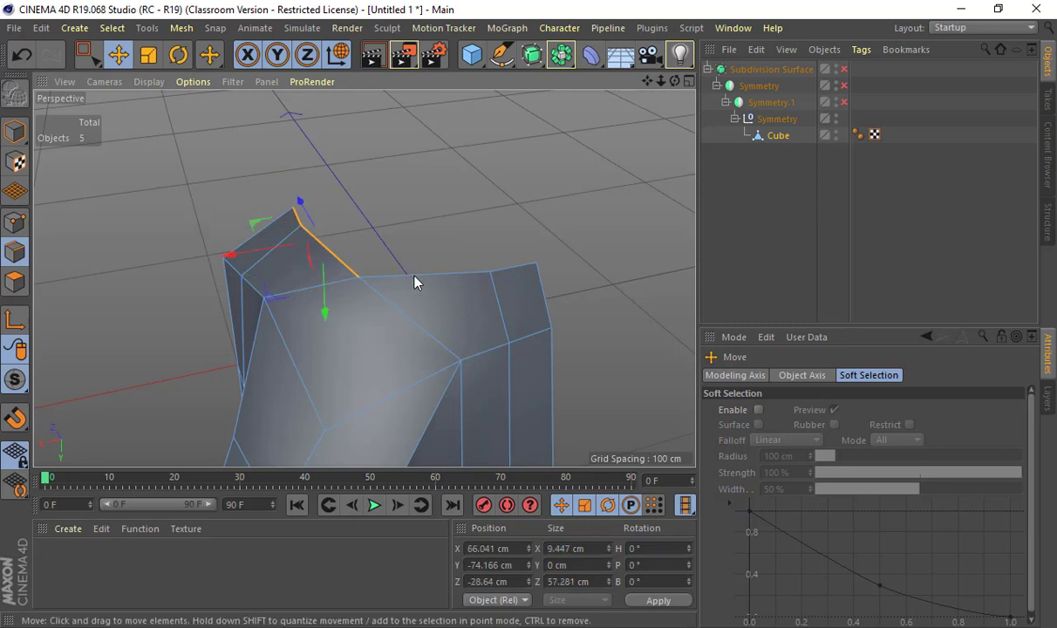
{"action": "left_click", "coordinate": [494, 271], "text": "shift"}
{"action": "right_click", "coordinate": [486, 213]}
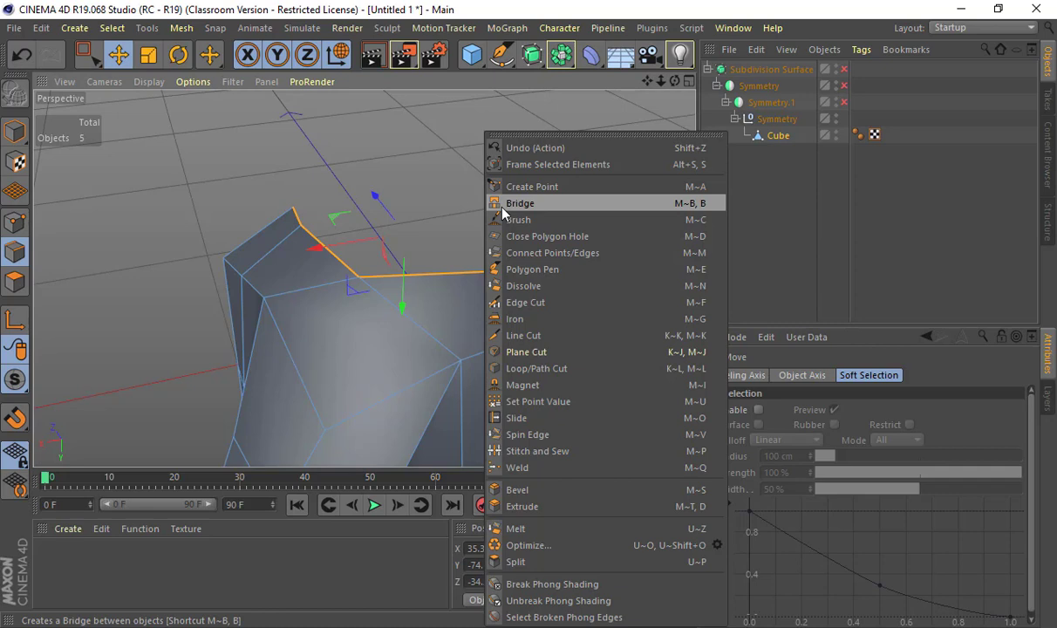
{"action": "left_click", "coordinate": [514, 203]}
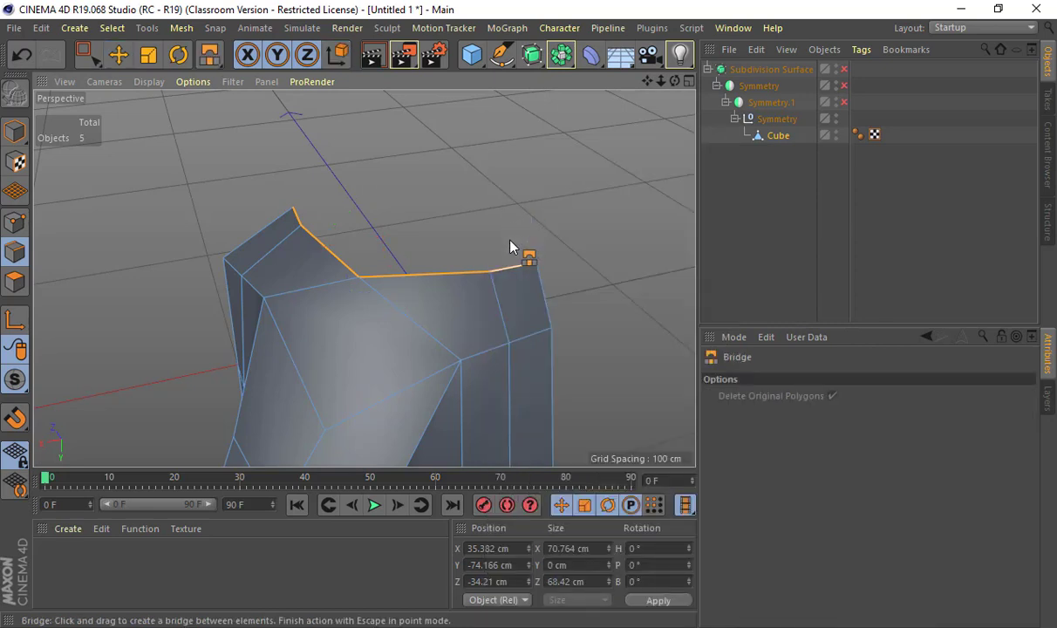
{"action": "left_click_drag", "start_coordinate": [369, 231], "coordinate": [309, 217]}
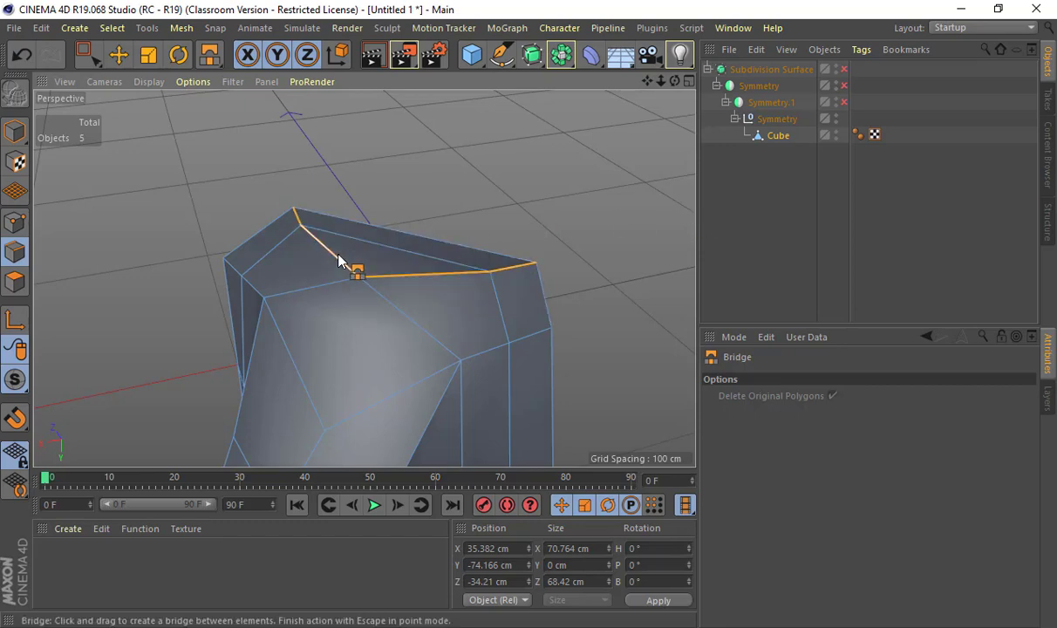
Inspect the bridged strip and its loop direction, and check the smoothed, mirrored underside before returning to the plain Cube mesh.
{"action": "left_click_drag", "start_coordinate": [519, 196], "coordinate": [331, 205], "text": "alt"}
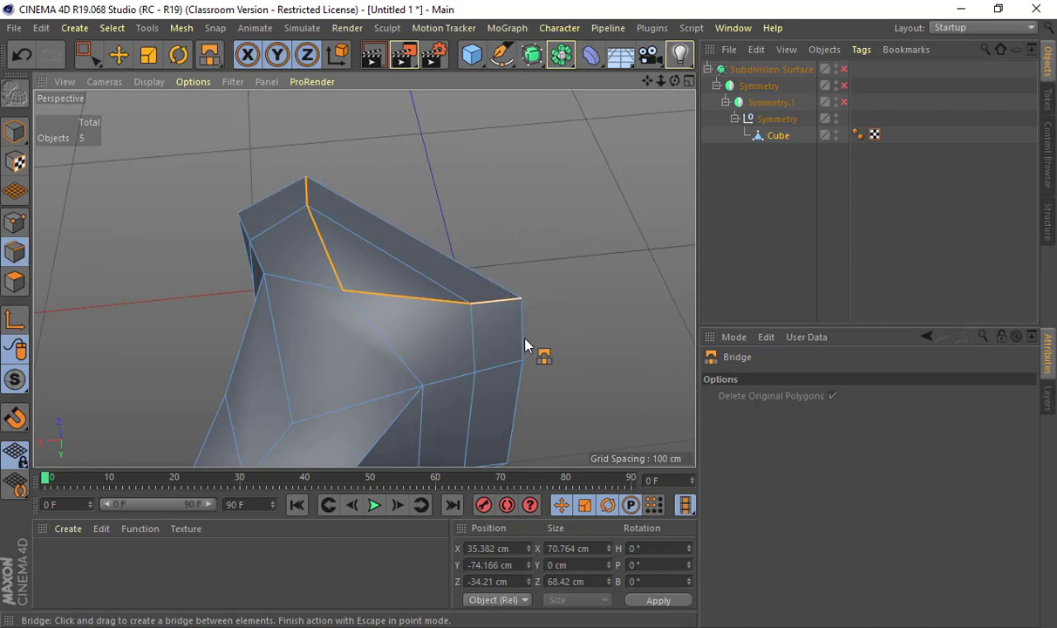
{"action": "left_click_drag", "start_coordinate": [410, 255], "coordinate": [495, 264], "text": "alt"}
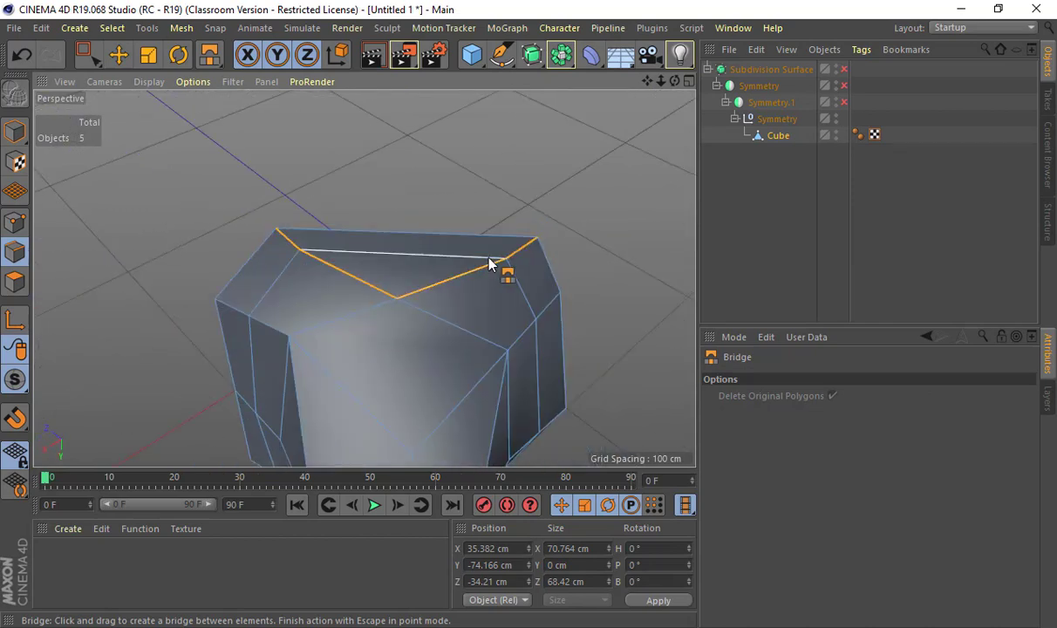
{"action": "key", "text": "k"}
{"action": "key", "text": "l"}
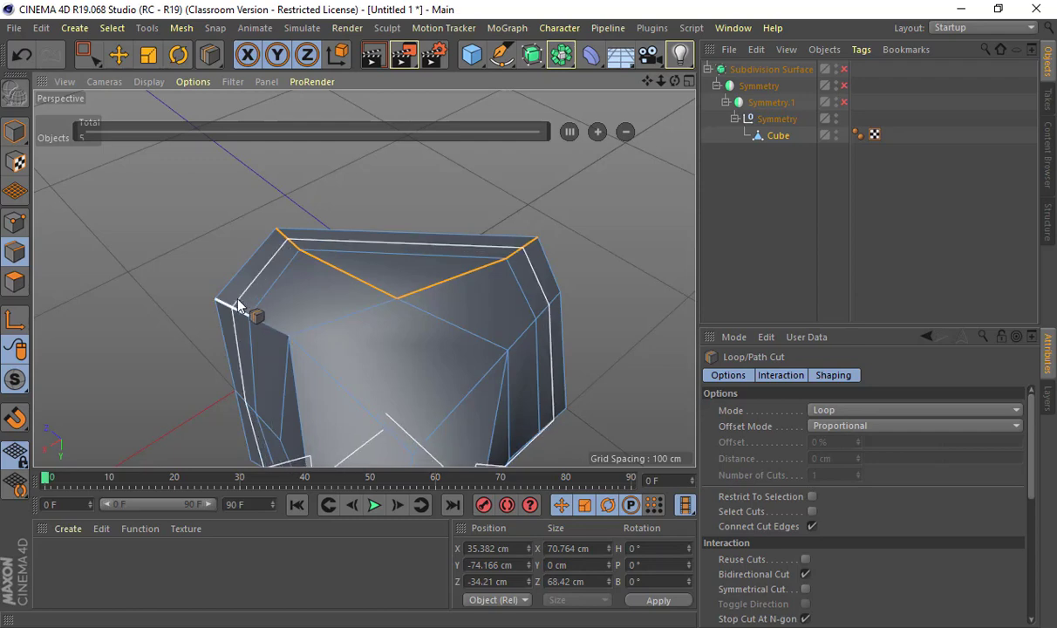
{"action": "left_click_drag", "start_coordinate": [516, 271], "coordinate": [410, 283], "text": "alt"}
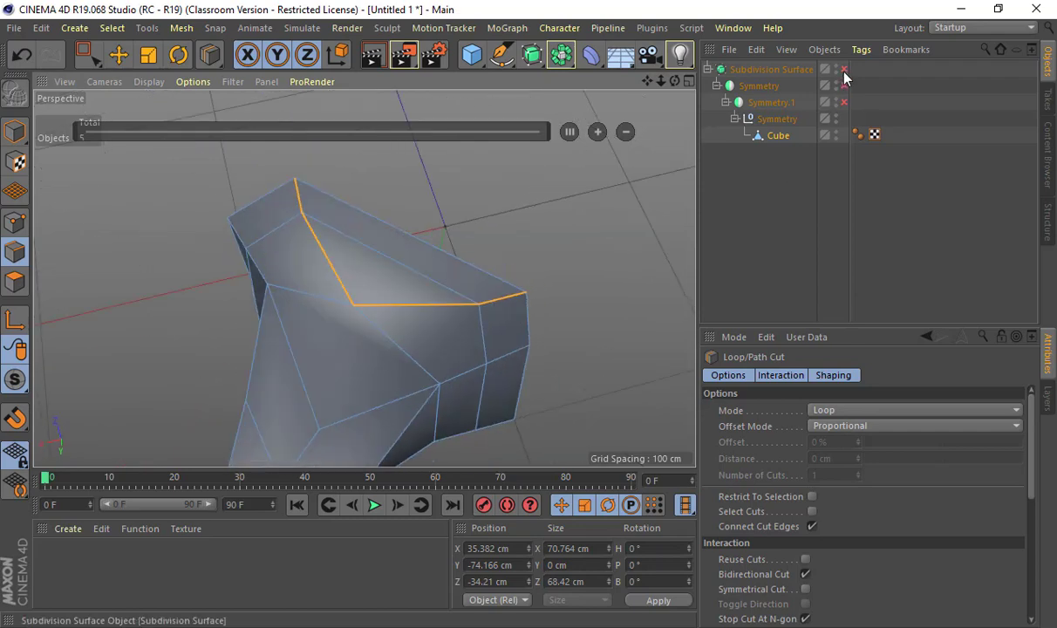
{"action": "left_click_drag", "start_coordinate": [844, 70], "coordinate": [844, 102]}
{"action": "left_click_drag", "start_coordinate": [558, 197], "coordinate": [358, 268], "text": "alt"}
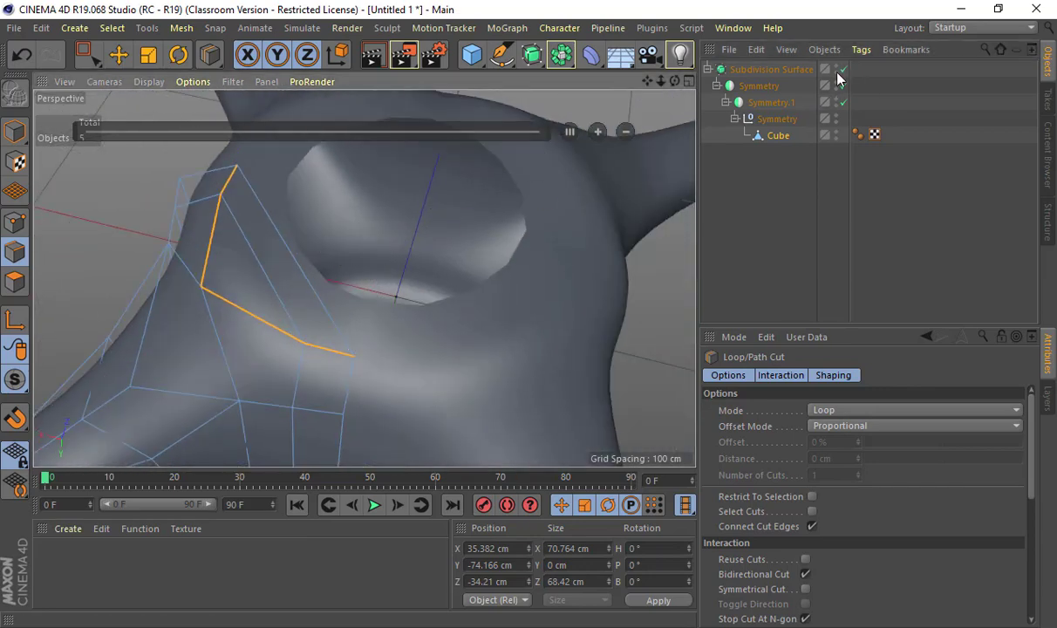
{"action": "left_click_drag", "start_coordinate": [843, 68], "coordinate": [843, 102]}
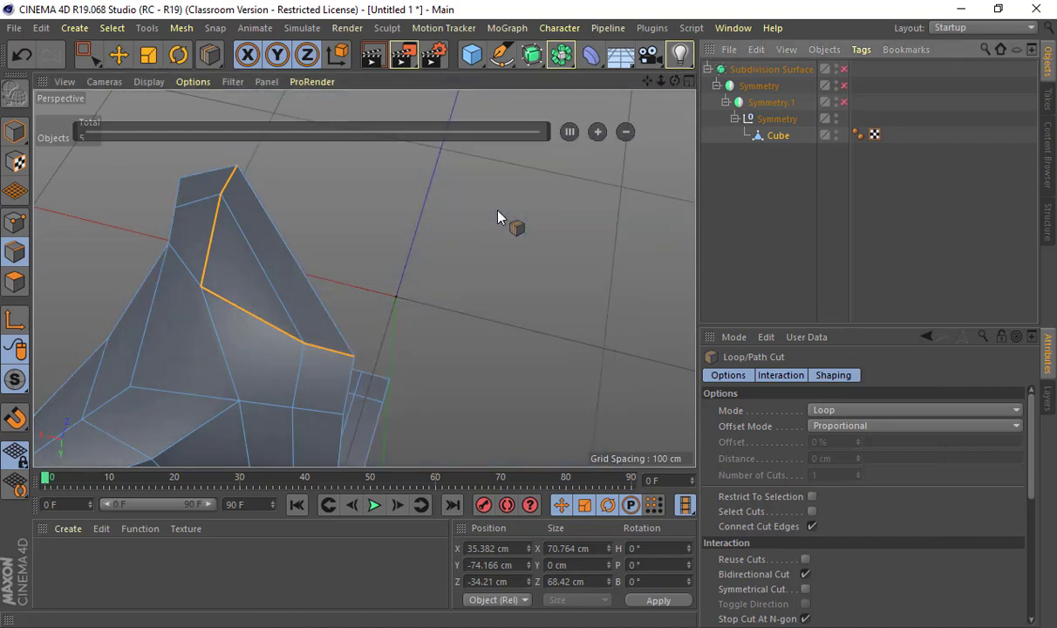
Cut a new edge across the middle of the bridged strip with the Line Cut tool.
{"action": "key", "text": "k"}
{"action": "key", "text": "k"}
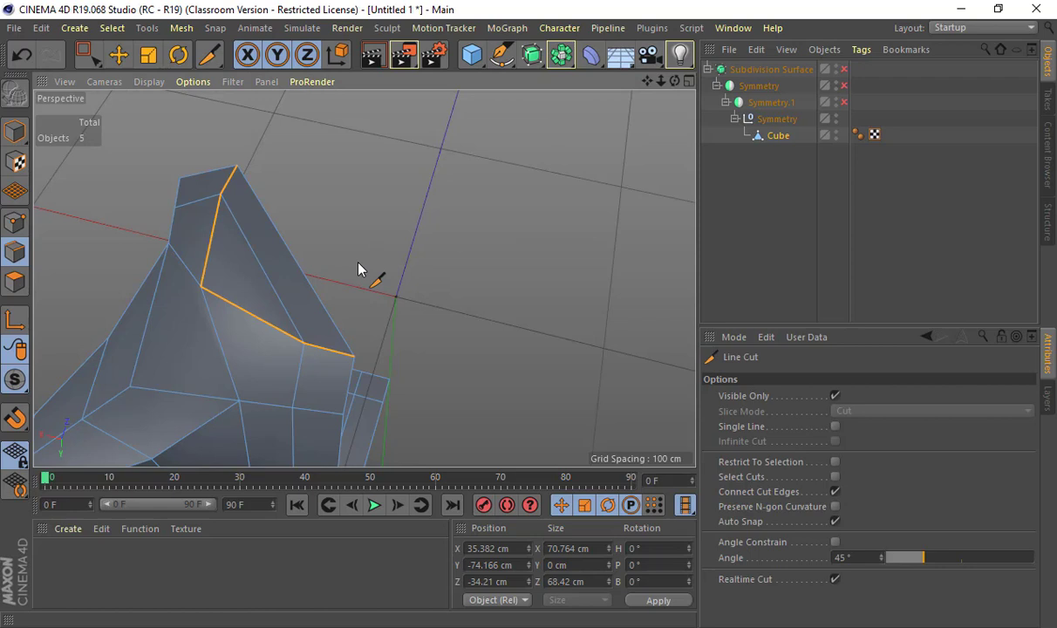
{"action": "key", "text": "k"}
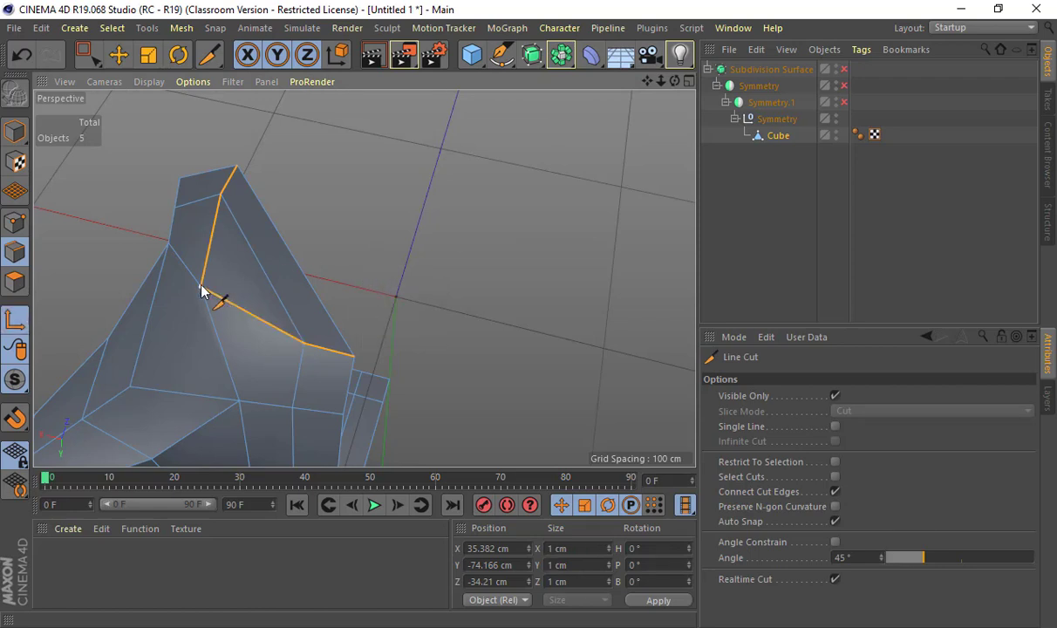
{"action": "left_click", "coordinate": [288, 255]}
{"action": "key", "text": "e"}
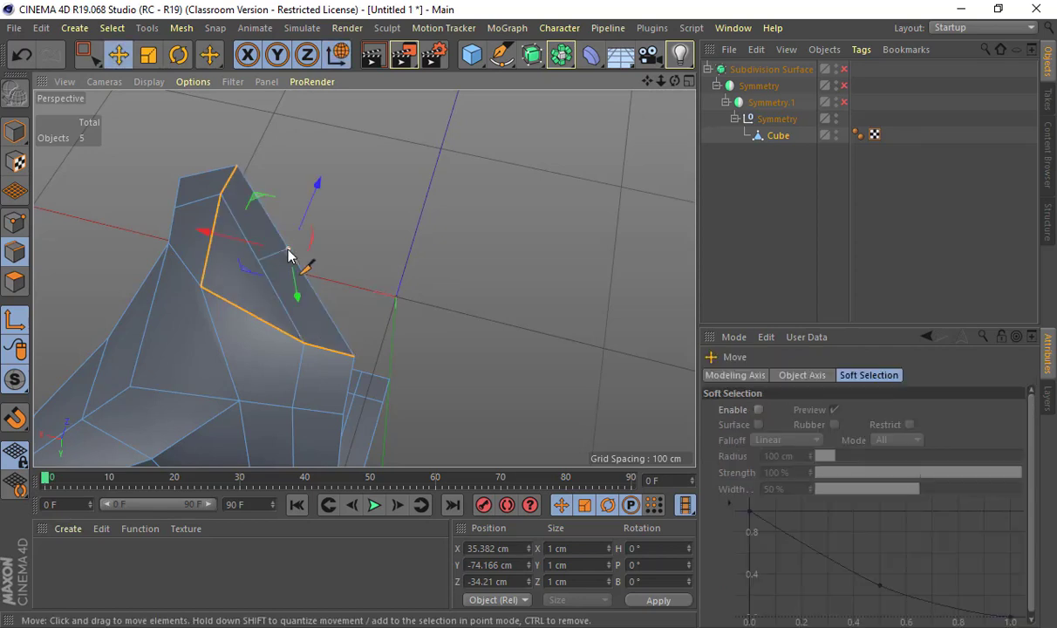
Set the Cube to Points mode and display all four views of the body.
{"action": "left_click_drag", "start_coordinate": [420, 190], "coordinate": [332, 187], "text": "alt"}
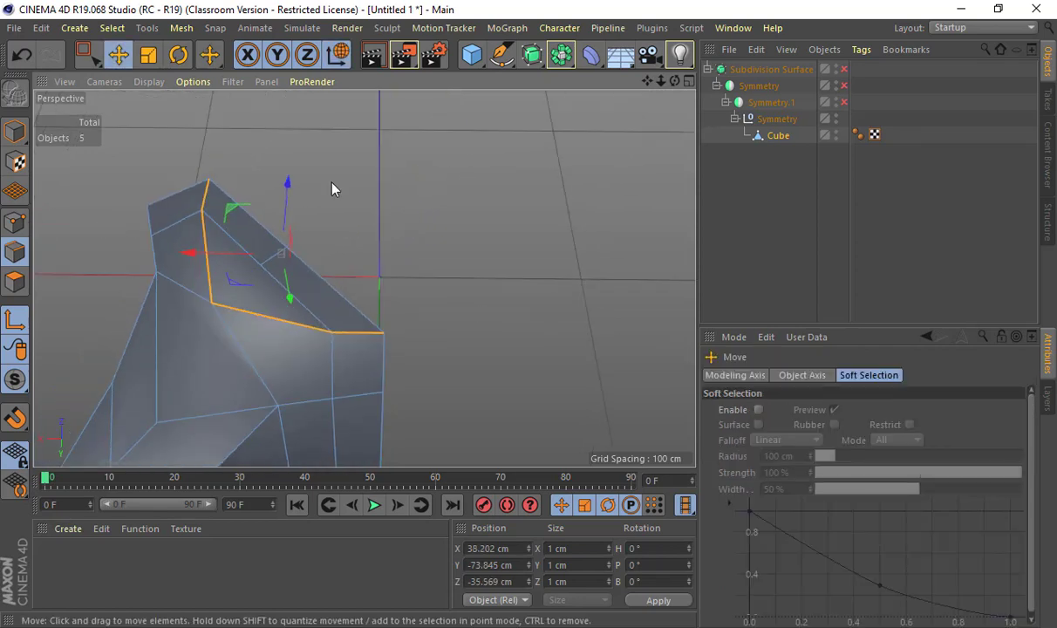
{"action": "left_click", "coordinate": [14, 130]}
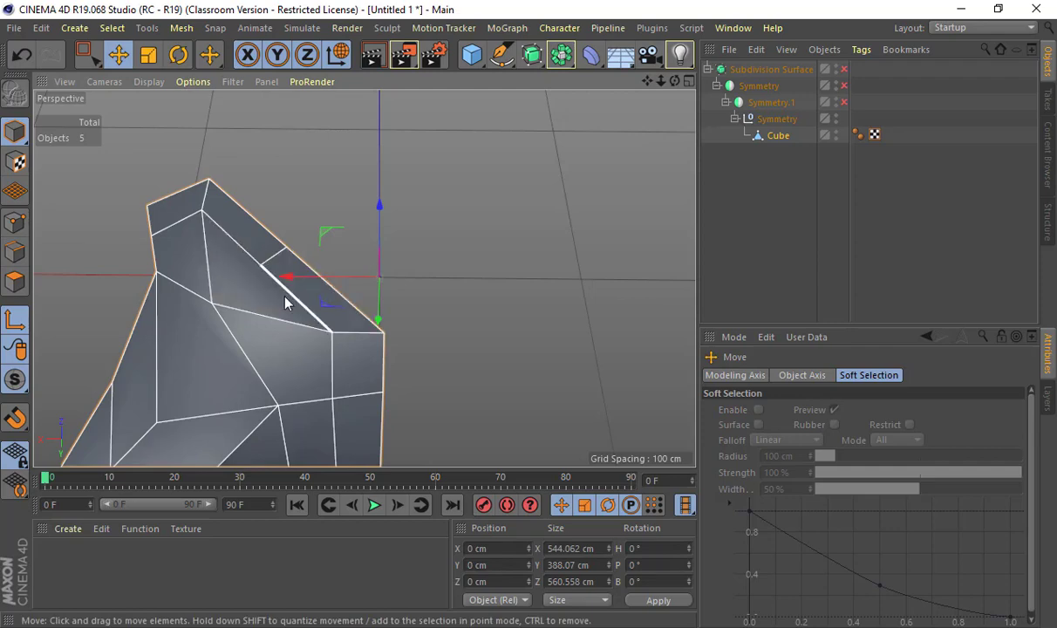
{"action": "left_click", "coordinate": [14, 222]}
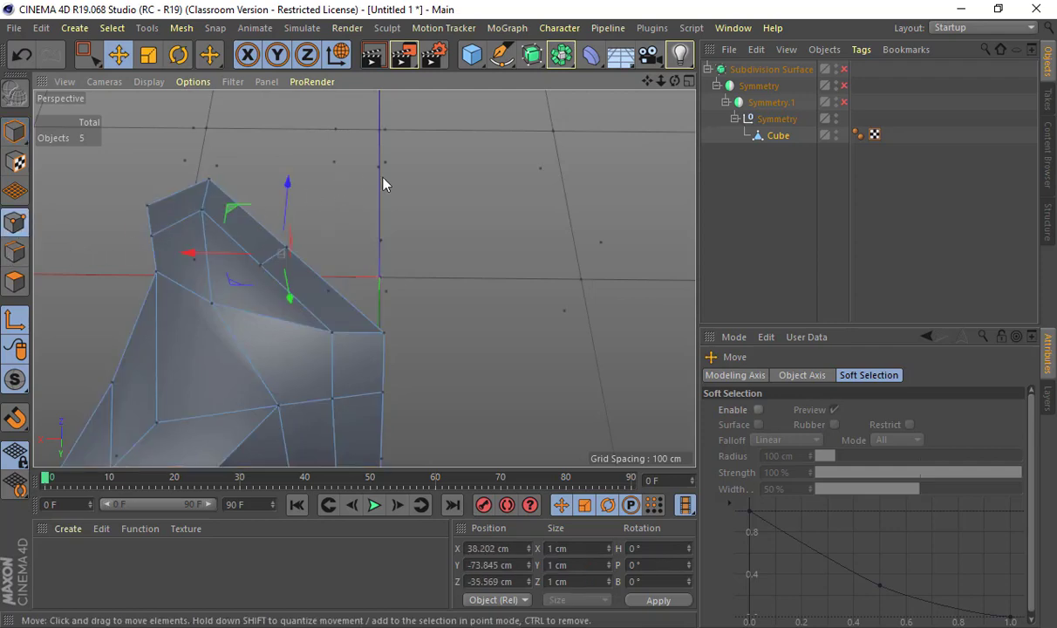
{"action": "middle_click", "coordinate": [399, 209]}
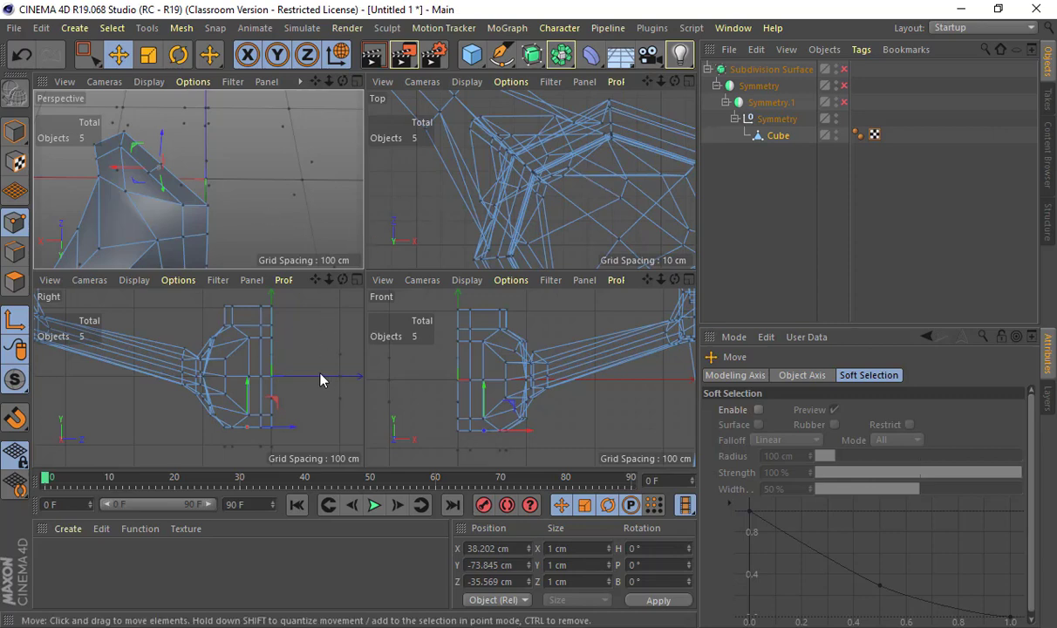
Examine the ring-shaped wireframe at the end of the drone arm from above.
{"action": "middle_click", "coordinate": [594, 174]}
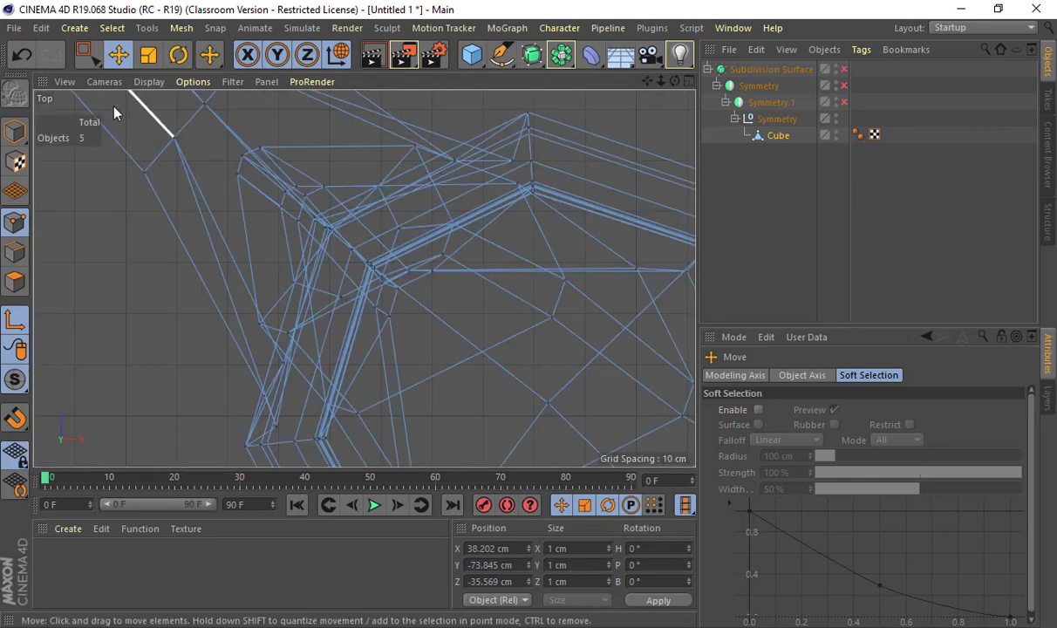
{"action": "left_click", "coordinate": [39, 103]}
{"action": "left_click", "coordinate": [54, 99]}
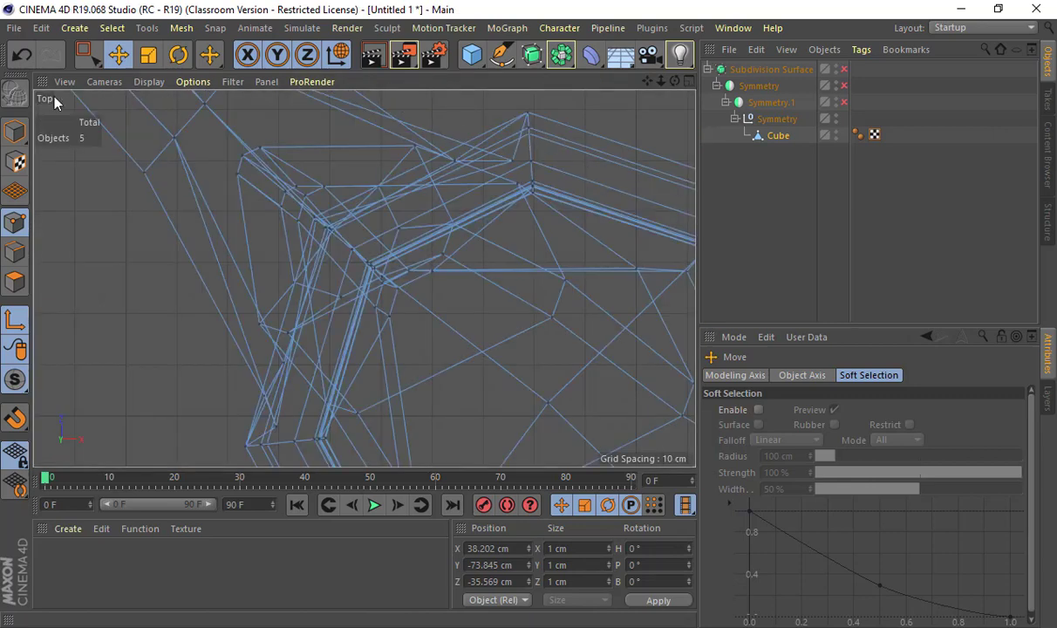
{"action": "middle_click_drag", "start_coordinate": [547, 324], "coordinate": [658, 389], "text": "alt"}
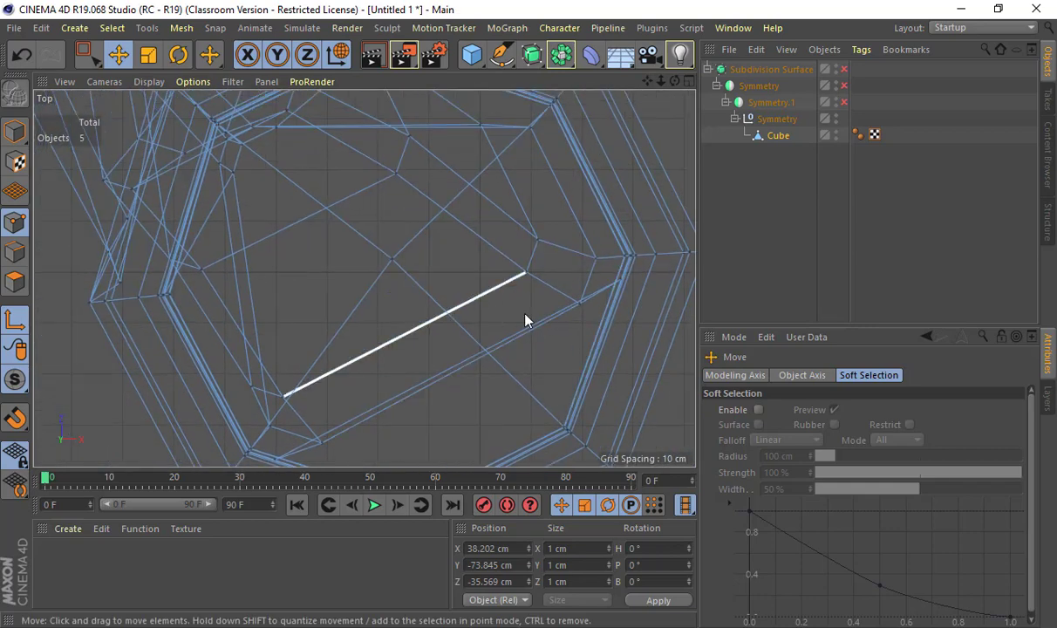
{"action": "right_click_drag", "start_coordinate": [530, 326], "coordinate": [455, 317], "text": "alt"}
{"action": "scroll", "coordinate": [455, 324], "scroll_direction": "up", "scroll_amount": 2}
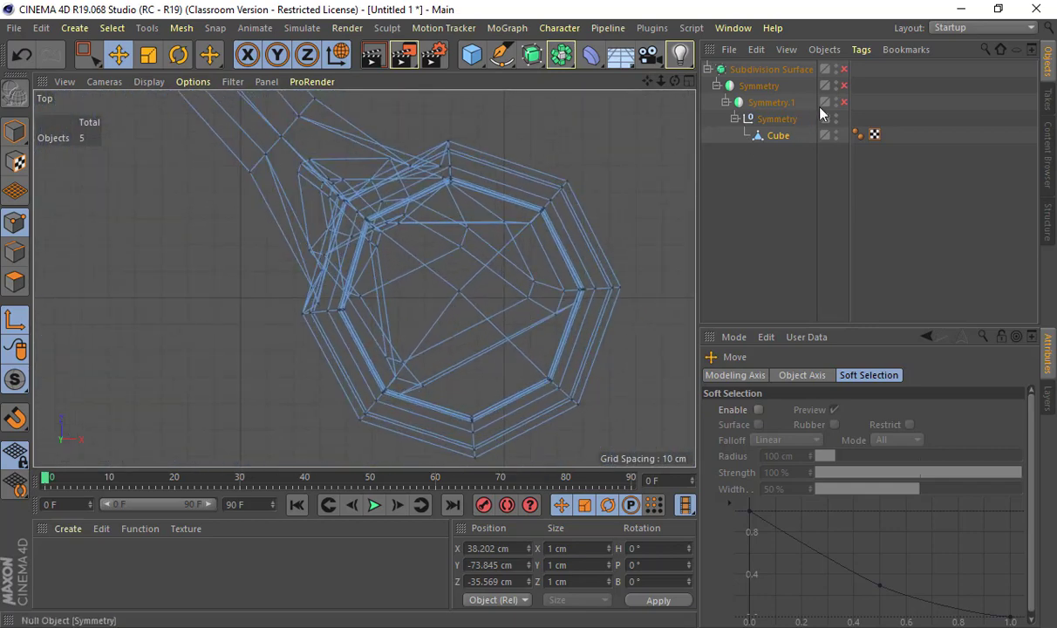
{"action": "middle_click", "coordinate": [525, 283]}
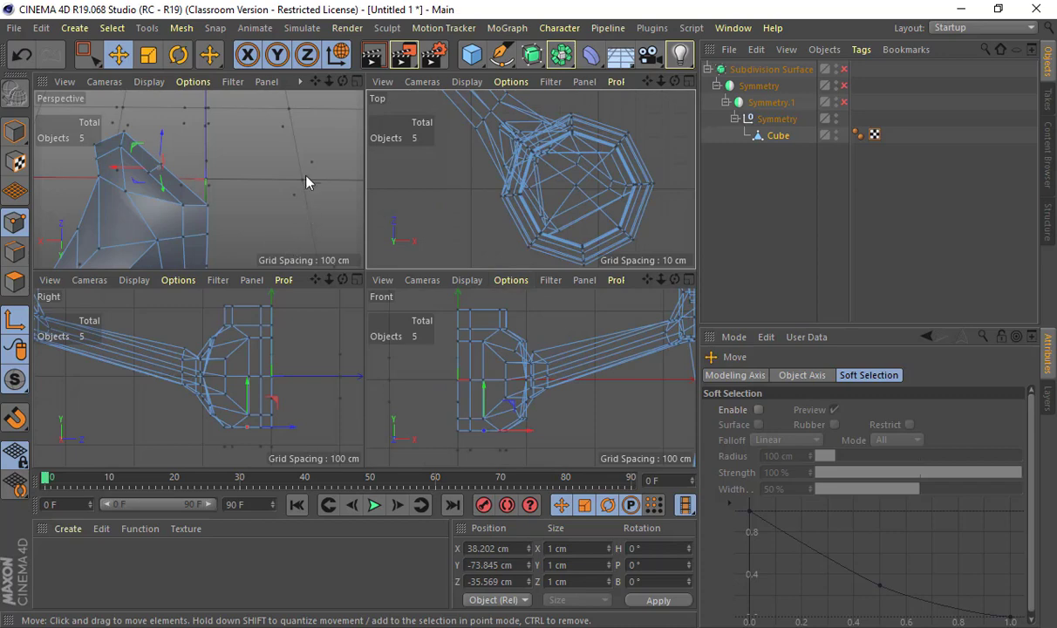
Move the stray point midway along the bottom cap's outer diagonal edge to the symmetry centre at X 0 cm, Z 0 cm.
{"action": "left_click_drag", "start_coordinate": [306, 175], "coordinate": [300, 185], "text": "alt"}
{"action": "middle_click_drag", "start_coordinate": [410, 109], "coordinate": [516, 186], "text": "alt"}
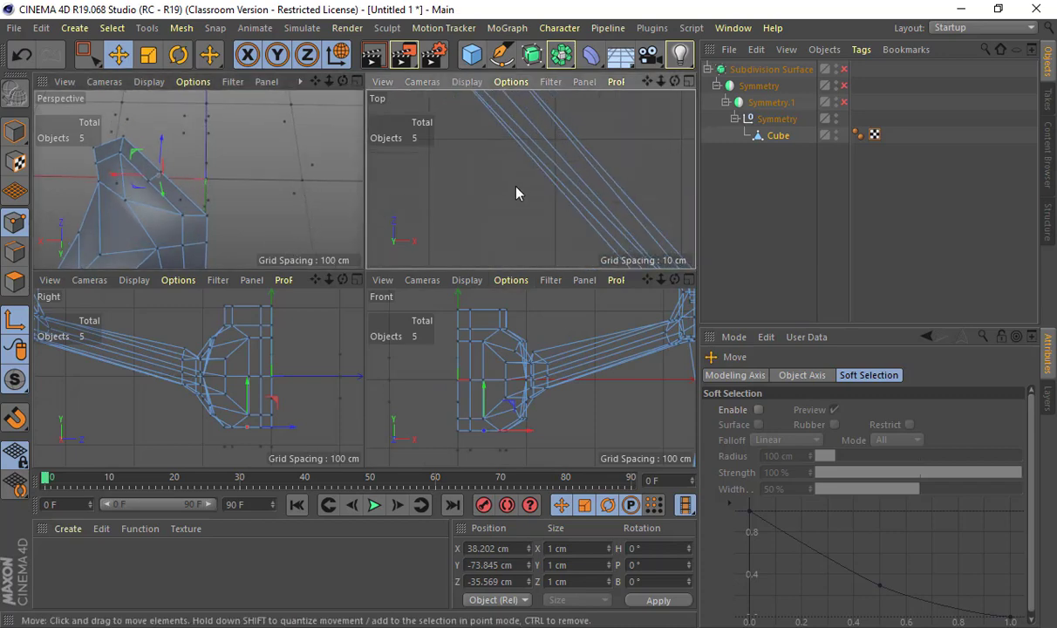
{"action": "middle_click", "coordinate": [511, 196]}
{"action": "scroll", "coordinate": [558, 349], "scroll_direction": "down", "scroll_amount": 4}
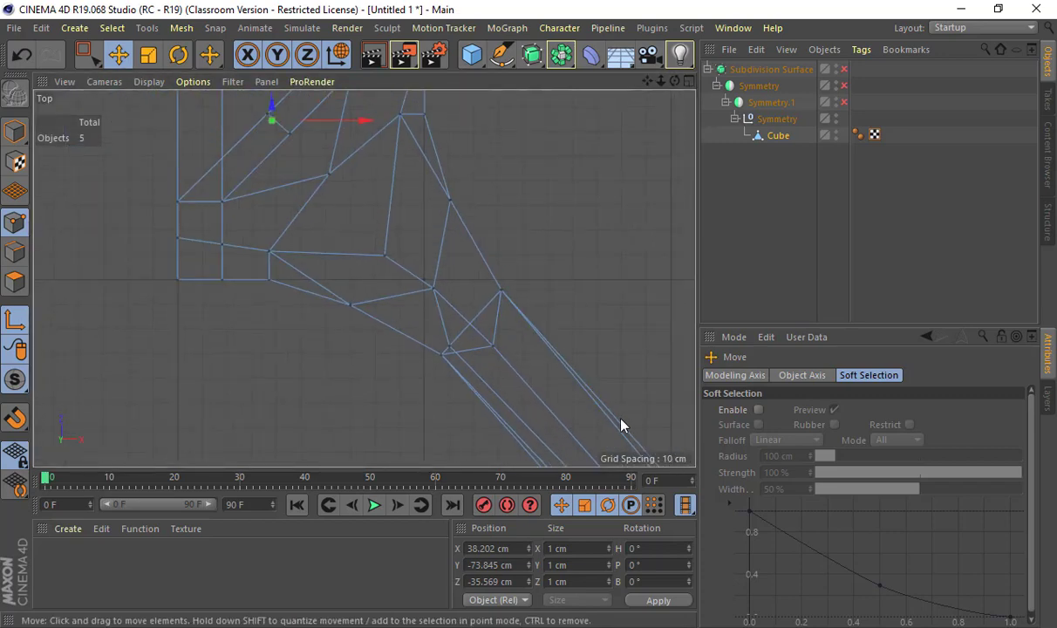
{"action": "middle_click_drag", "start_coordinate": [373, 133], "coordinate": [504, 365], "text": "alt"}
{"action": "key", "text": "0"}
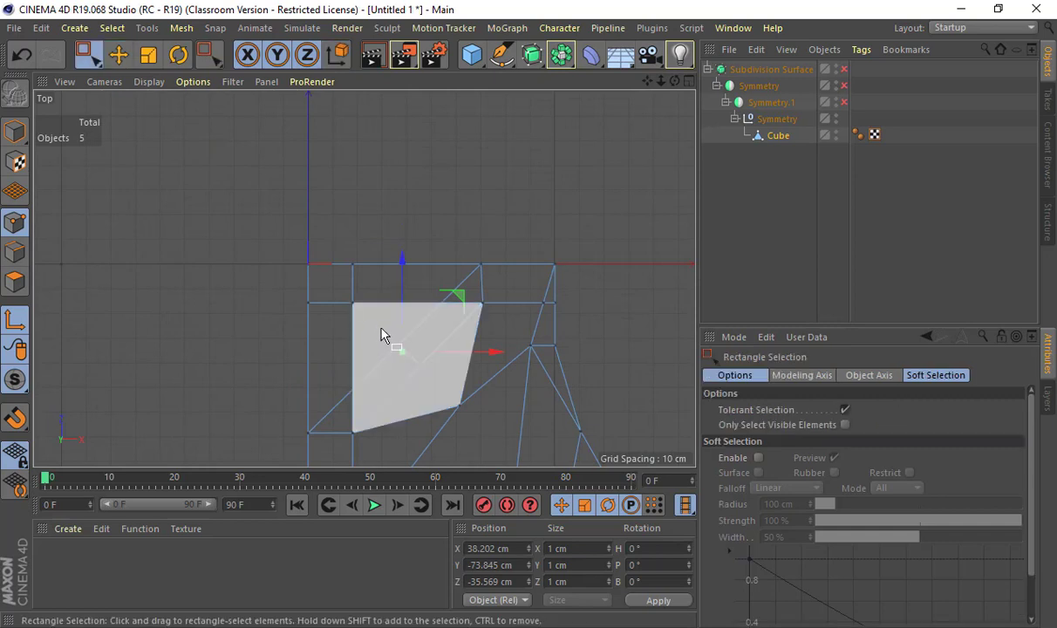
{"action": "left_click_drag", "start_coordinate": [381, 335], "coordinate": [403, 351]}
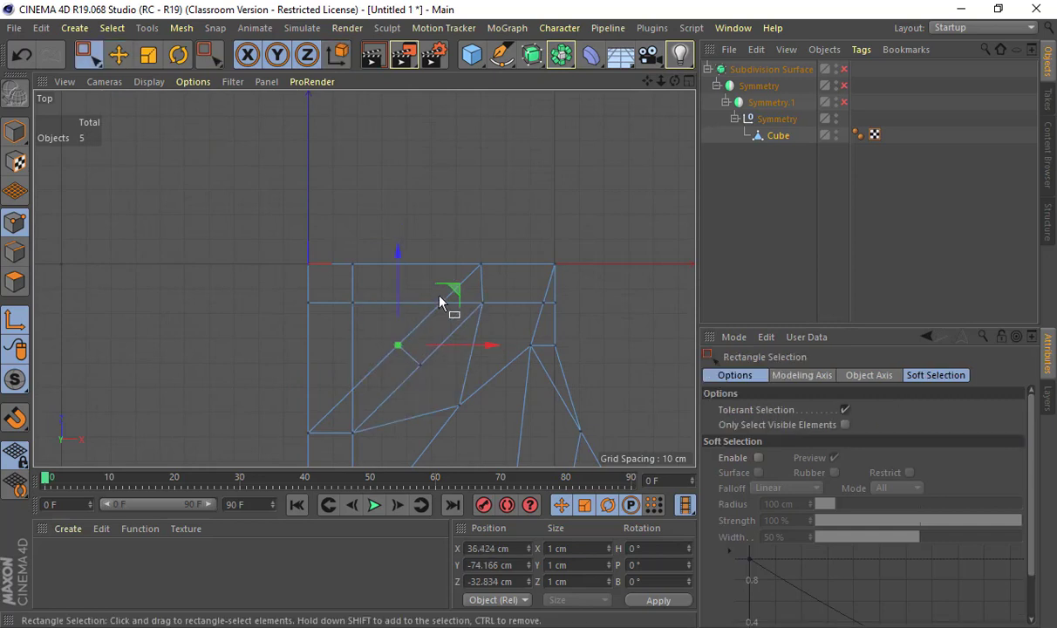
{"action": "left_click_drag", "start_coordinate": [445, 288], "coordinate": [401, 244]}
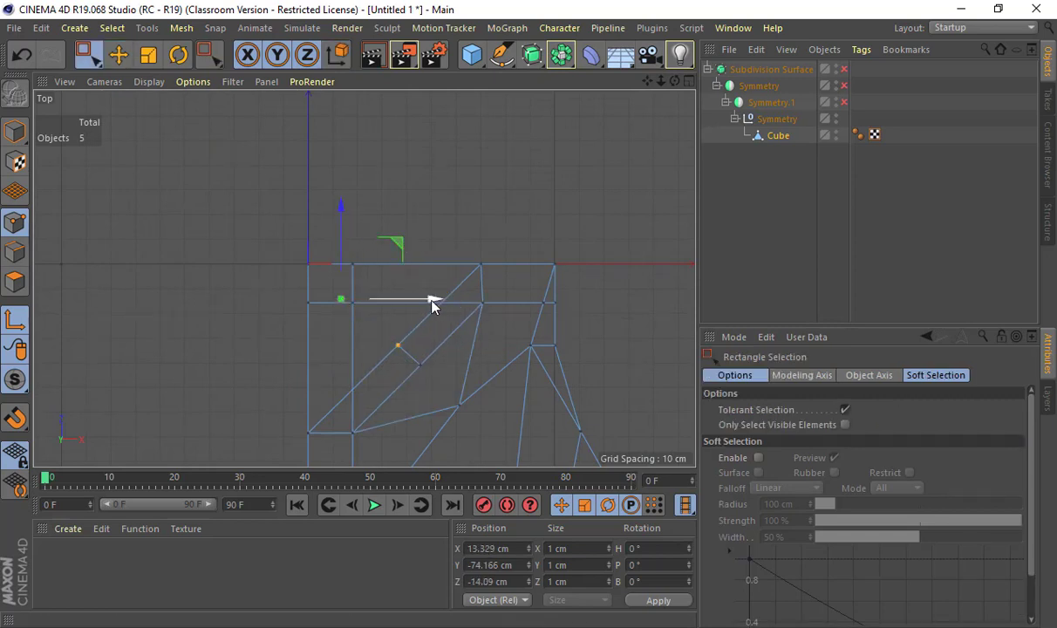
{"action": "key", "text": "ctrl+z"}
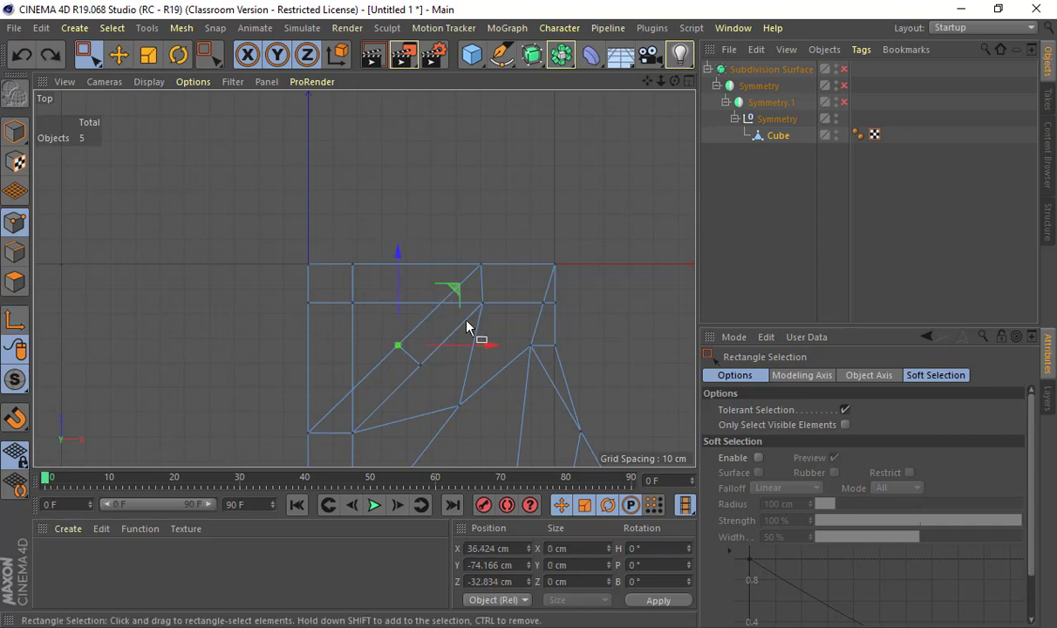
{"action": "left_click_drag", "start_coordinate": [484, 345], "coordinate": [393, 341]}
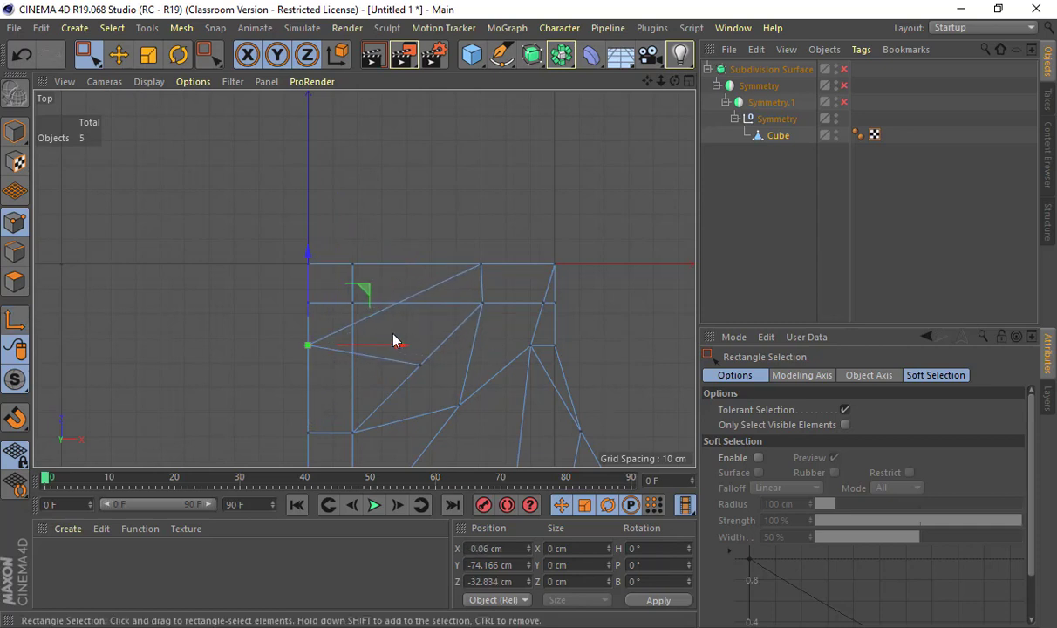
{"action": "left_click_drag", "start_coordinate": [308, 254], "coordinate": [307, 173]}
{"action": "left_click_drag", "start_coordinate": [389, 267], "coordinate": [396, 274]}
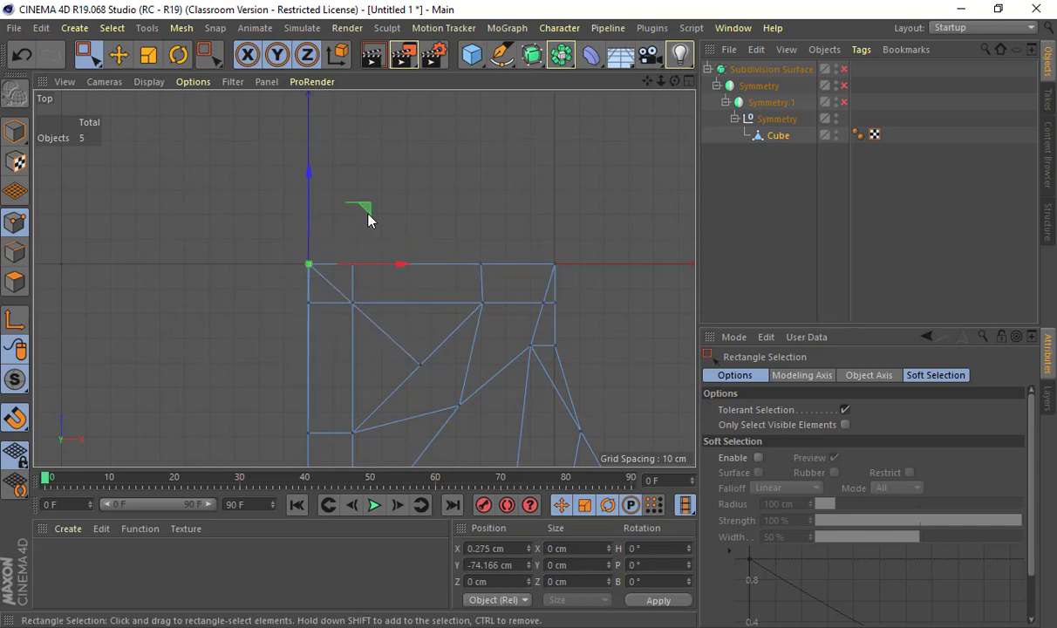
{"action": "left_click_drag", "start_coordinate": [368, 217], "coordinate": [364, 209]}
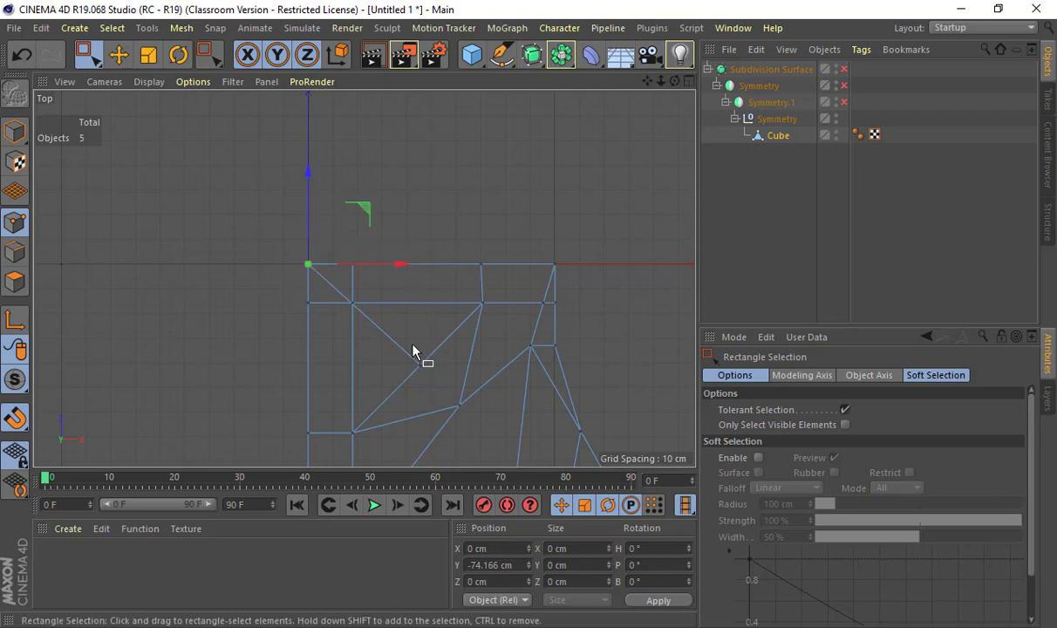
Snap the remaining diagonal-edge point of the bottom cap onto the inner grid corner at about X 18 cm, Z -15.7 cm.
{"action": "left_click", "coordinate": [420, 359]}
{"action": "left_click_drag", "start_coordinate": [472, 316], "coordinate": [406, 249]}
{"action": "middle_click", "coordinate": [373, 281]}
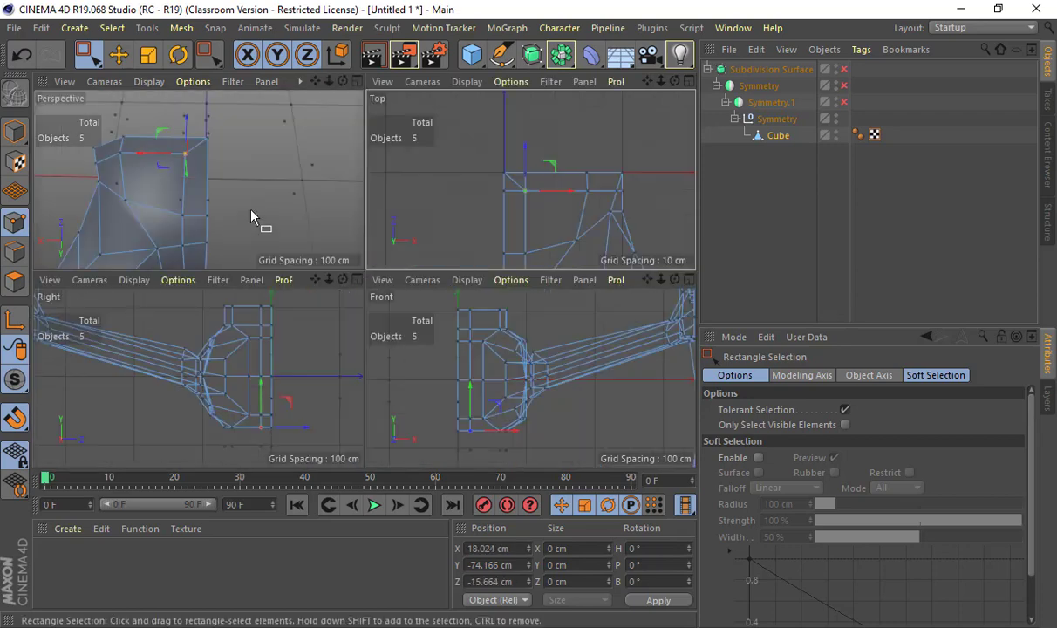
{"action": "middle_click", "coordinate": [250, 214]}
{"action": "mouse_move", "coordinate": [378, 286]}
{"action": "left_mouse_down", "text": "alt"}
{"action": "mouse_move", "coordinate": [163, 215]}
{"action": "mouse_move", "coordinate": [358, 228]}
{"action": "mouse_move", "coordinate": [364, 288]}
{"action": "left_mouse_up", "text": "alt"}
{"action": "key", "text": "k"}
{"action": "key", "text": "l"}
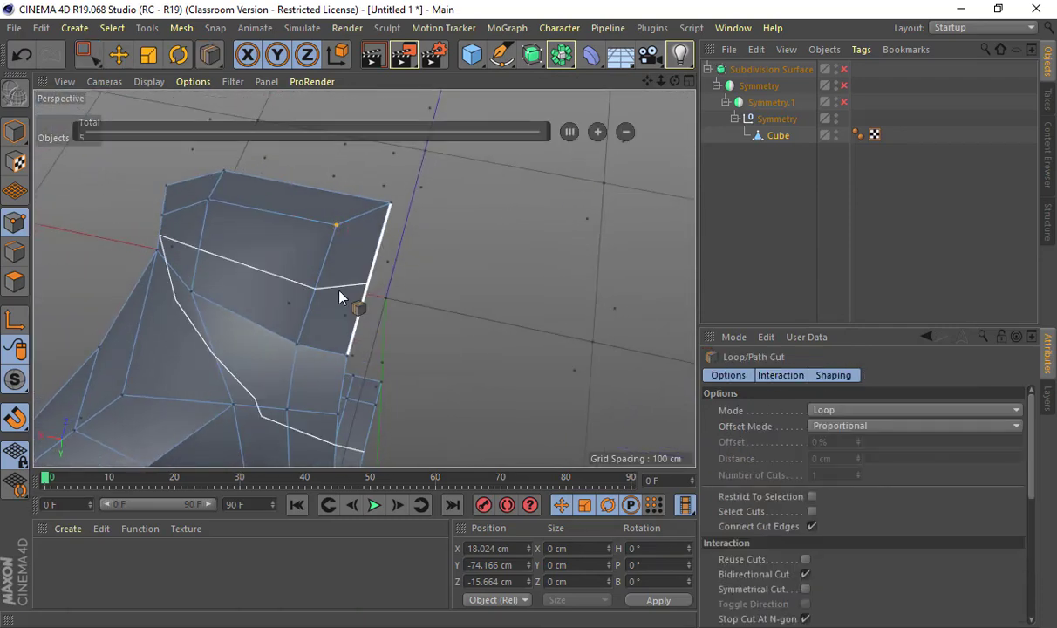
{"action": "left_click", "coordinate": [301, 257]}
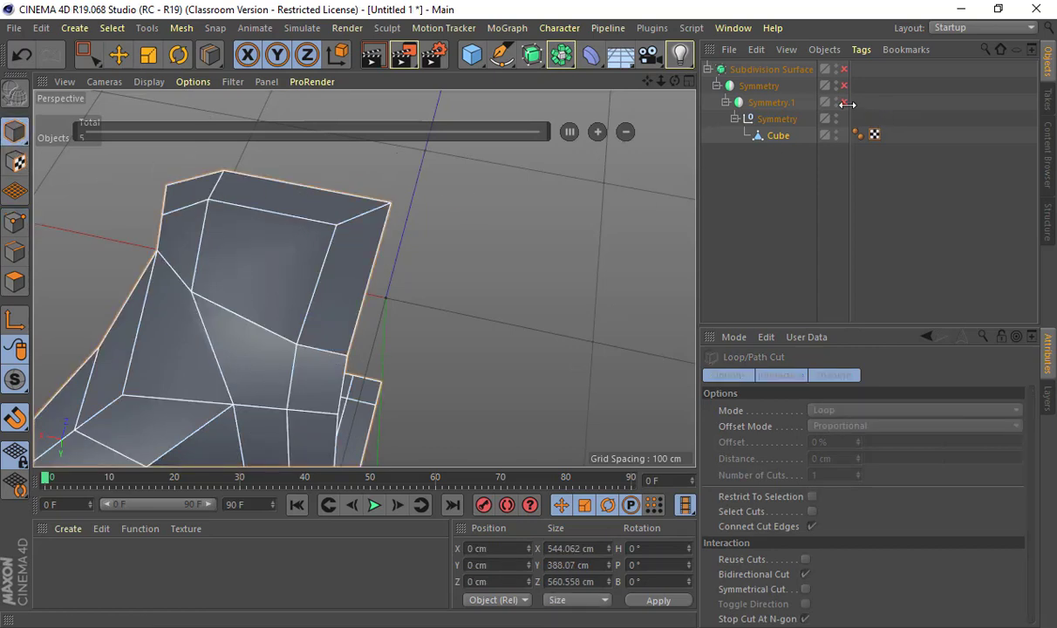
Enable the Subdivision Surface and both Symmetry generators, and inspect the smoothed drone body from several sides.
{"action": "left_click_drag", "start_coordinate": [844, 102], "coordinate": [844, 54]}
{"action": "left_click_drag", "start_coordinate": [596, 254], "coordinate": [655, 226], "text": "alt"}
{"action": "right_click_drag", "start_coordinate": [553, 246], "coordinate": [396, 271], "text": "alt"}
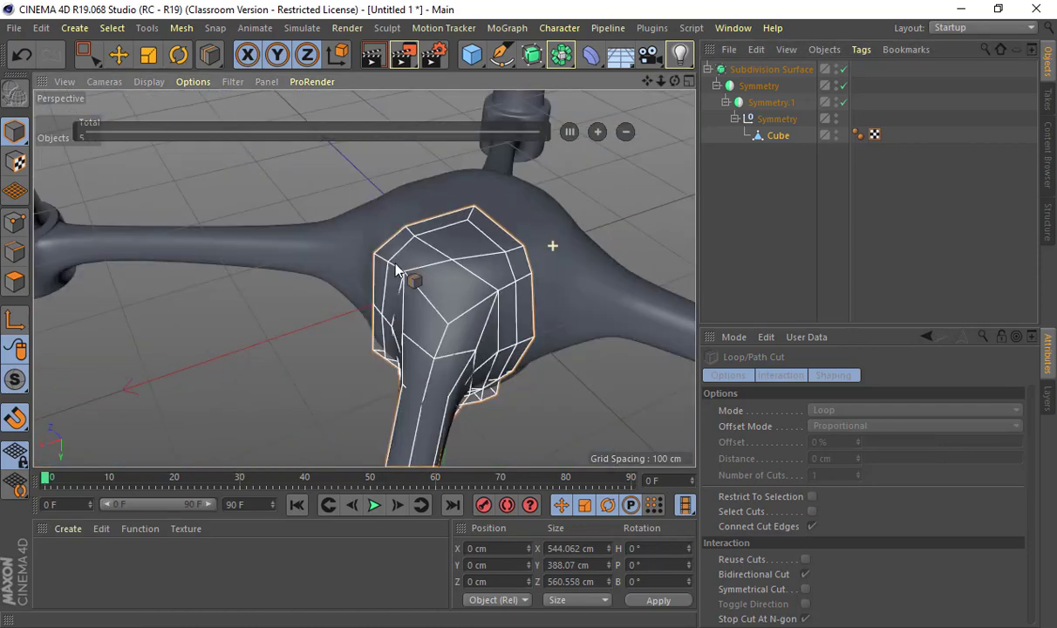
{"action": "left_click_drag", "start_coordinate": [397, 270], "coordinate": [426, 214], "text": "alt"}
{"action": "key", "text": "e"}
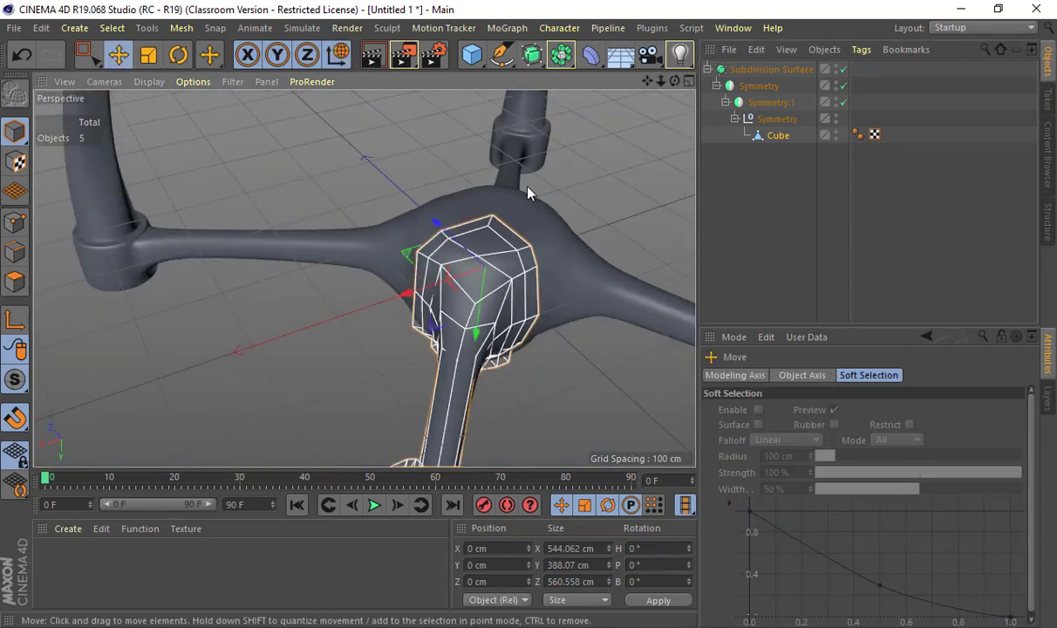
{"action": "left_click_drag", "start_coordinate": [527, 192], "coordinate": [505, 302], "text": "alt"}
{"action": "left_click", "coordinate": [505, 301]}
{"action": "middle_click_drag", "start_coordinate": [505, 301], "coordinate": [398, 379], "text": "alt"}
{"action": "right_click_drag", "start_coordinate": [398, 379], "coordinate": [471, 366], "text": "alt"}
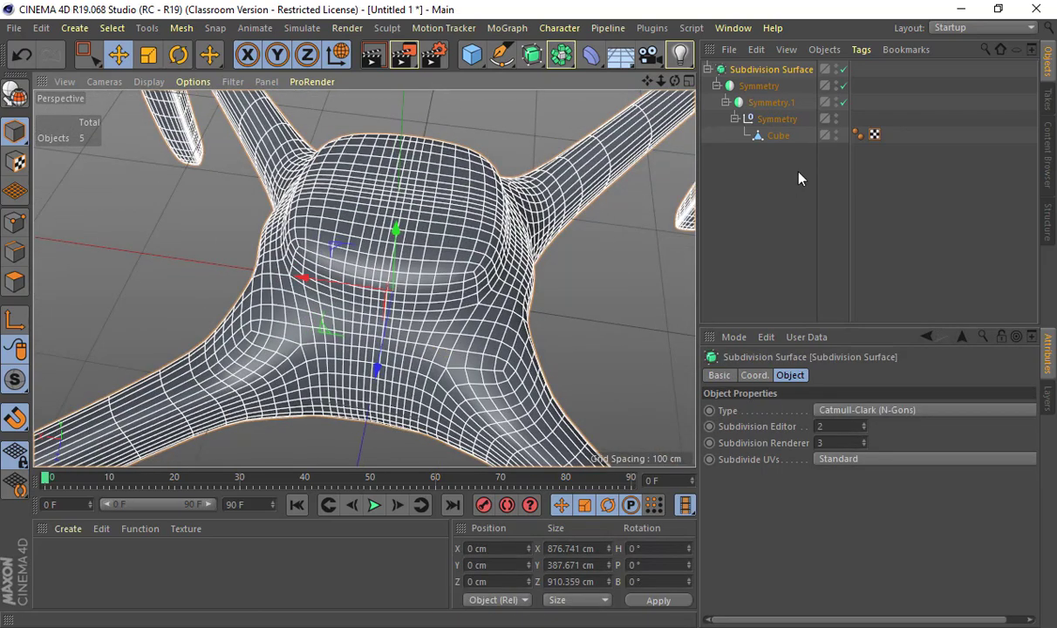
Disable the Subdivision Surface and both Symmetry generators, and dissolve the outer edge loop around the Cube's raised top.
{"action": "left_click_drag", "start_coordinate": [845, 106], "coordinate": [845, 70]}
{"action": "left_click_drag", "start_coordinate": [552, 269], "coordinate": [467, 233], "text": "alt"}
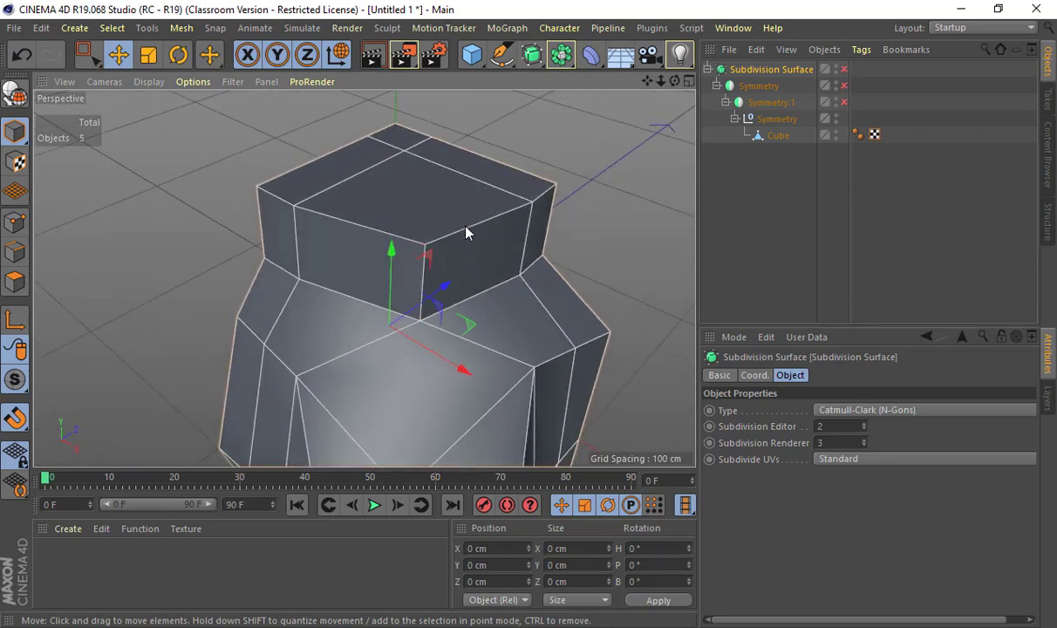
{"action": "right_click", "coordinate": [370, 253]}
{"action": "left_click", "coordinate": [15, 252]}
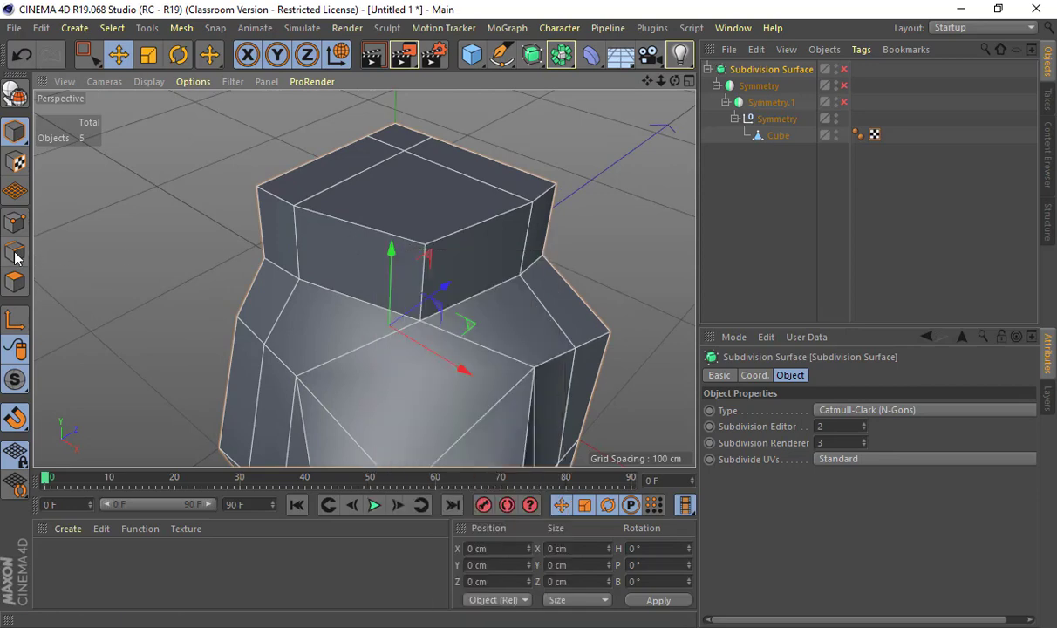
{"action": "left_click", "coordinate": [343, 223]}
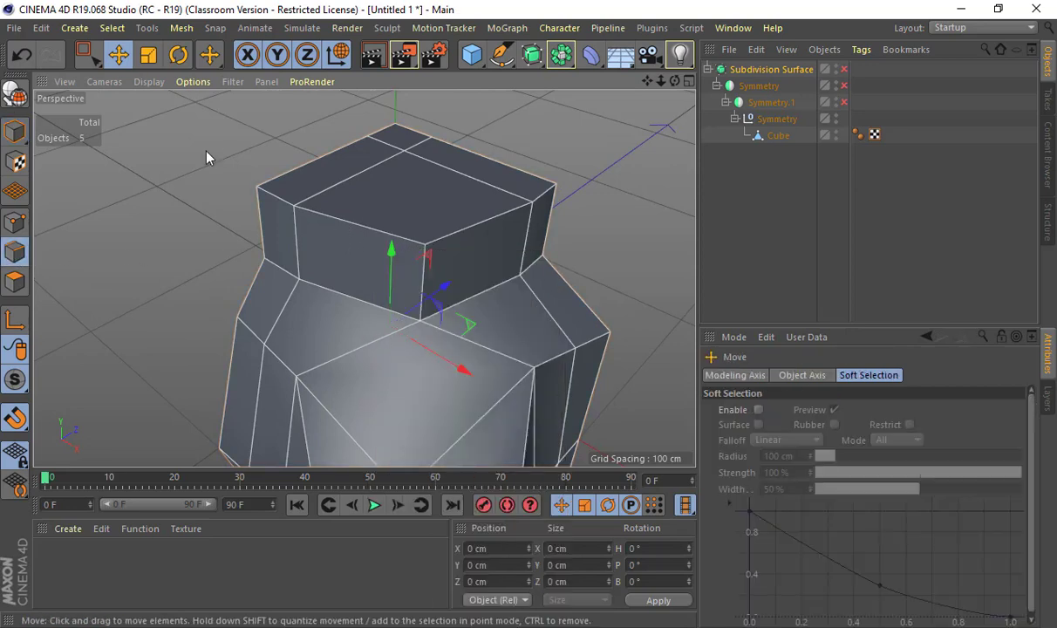
{"action": "left_click", "coordinate": [777, 135]}
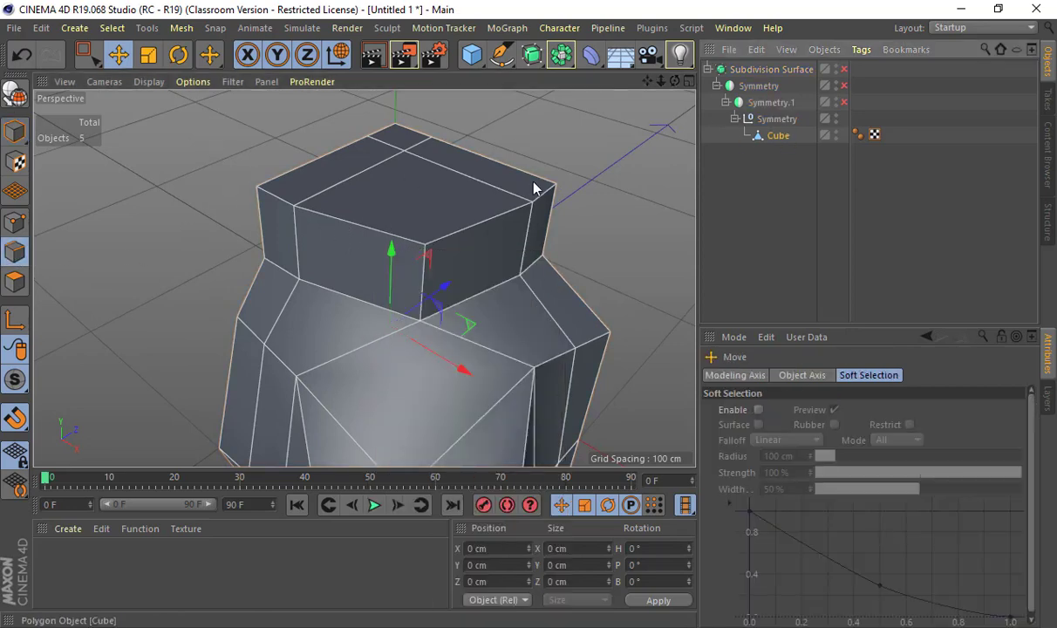
{"action": "left_click", "coordinate": [385, 232]}
{"action": "right_click", "coordinate": [378, 183]}
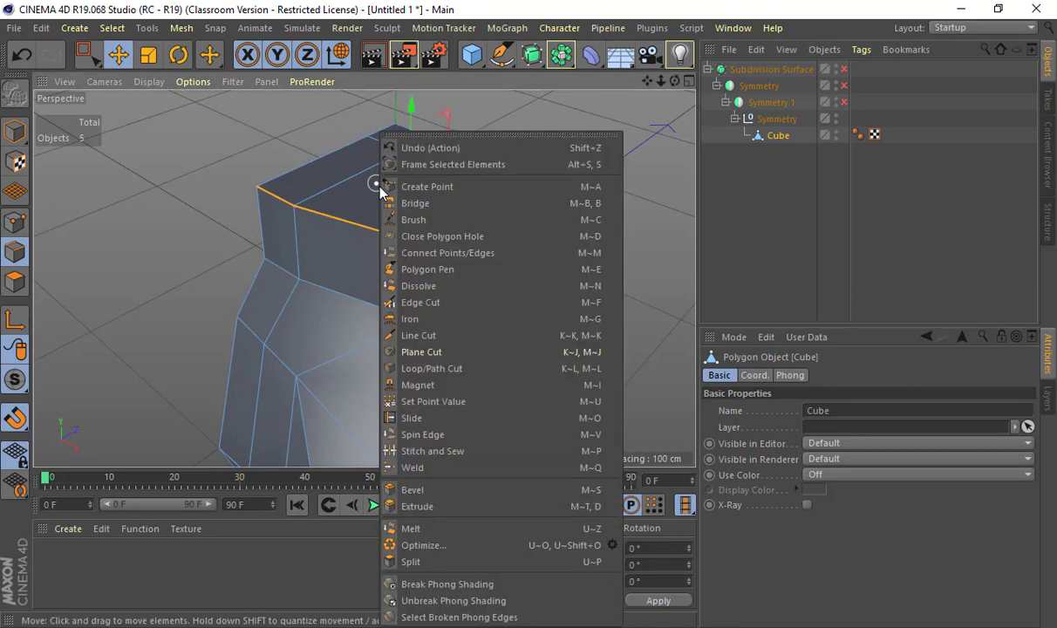
{"action": "left_click", "coordinate": [406, 284]}
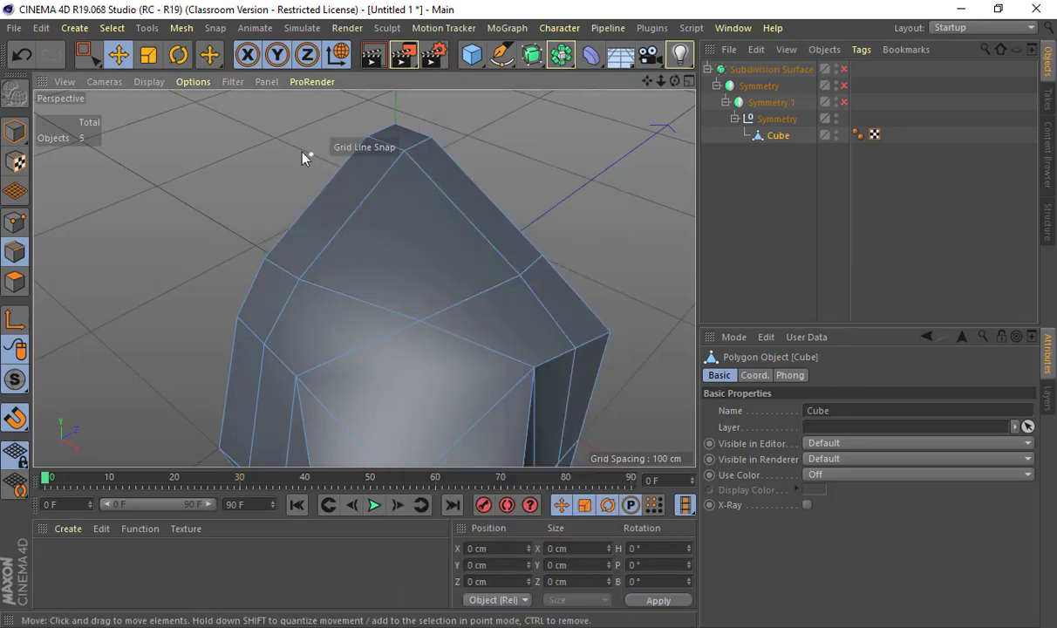
Lower the small centre polygon at the Cube's peak to about Y 74.7 cm to flatten the top.
{"action": "left_click", "coordinate": [14, 277]}
{"action": "left_click", "coordinate": [383, 130]}
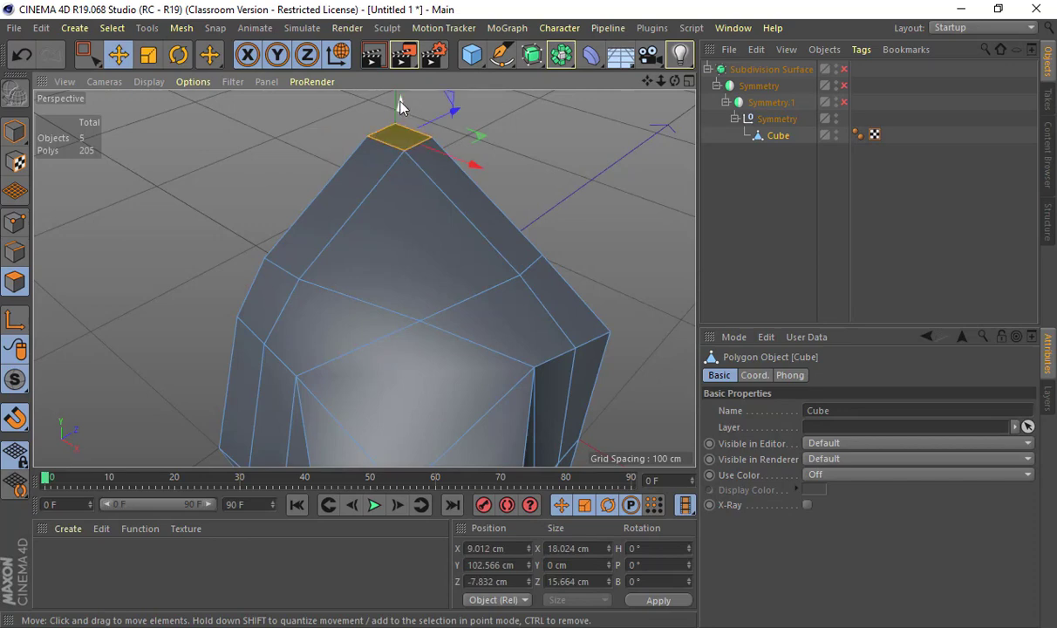
{"action": "left_click_drag", "start_coordinate": [401, 104], "coordinate": [408, 181]}
{"action": "left_click_drag", "start_coordinate": [396, 202], "coordinate": [545, 228], "text": "alt"}
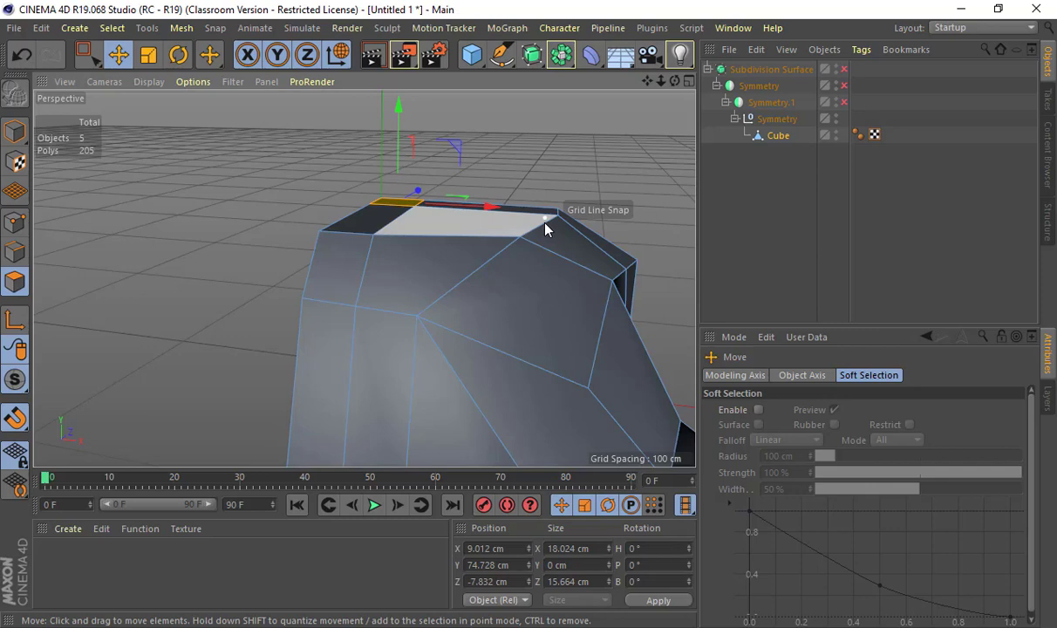
{"action": "left_click_drag", "start_coordinate": [591, 205], "coordinate": [358, 246], "text": "alt"}
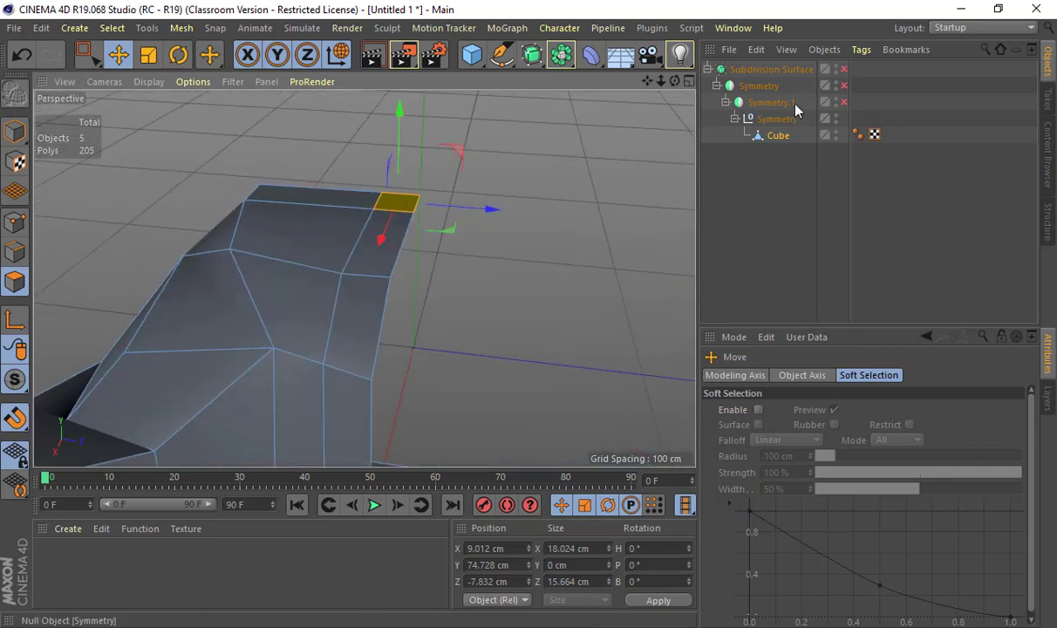
Enable the Subdivision Surface and both Symmetry generators, and inspect the flattened top of the drone body.
{"action": "left_click_drag", "start_coordinate": [843, 68], "coordinate": [839, 110]}
{"action": "right_click_drag", "start_coordinate": [490, 222], "coordinate": [420, 163], "text": "alt"}
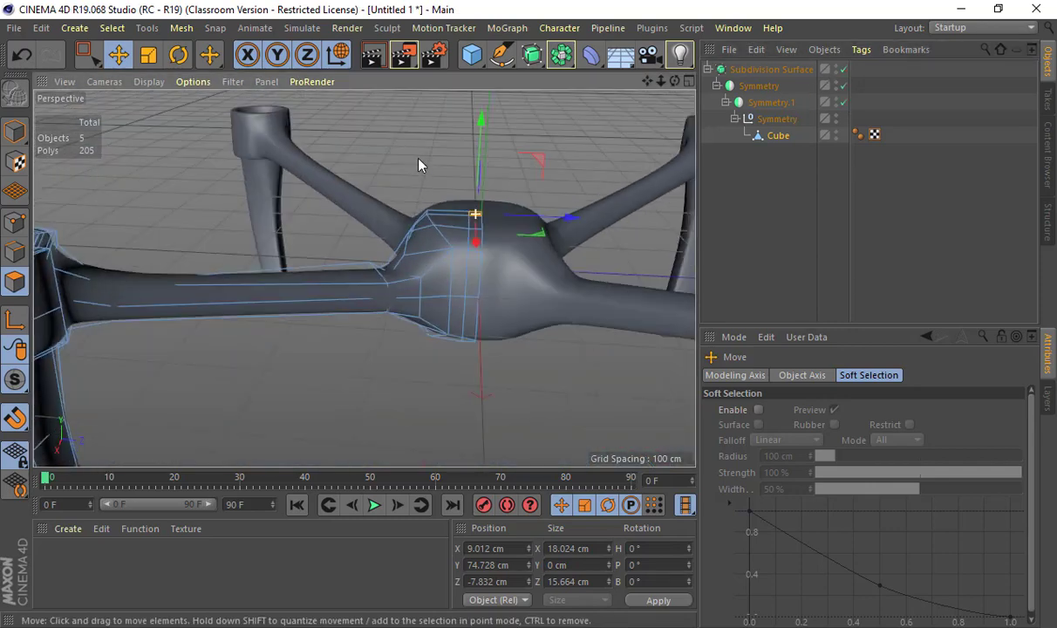
{"action": "left_click_drag", "start_coordinate": [419, 163], "coordinate": [436, 224], "text": "alt"}
{"action": "right_click_drag", "start_coordinate": [436, 224], "coordinate": [314, 238], "text": "alt"}
{"action": "left_click_drag", "start_coordinate": [313, 238], "coordinate": [414, 385], "text": "alt"}
{"action": "right_click_drag", "start_coordinate": [406, 375], "coordinate": [484, 214], "text": "alt"}
{"action": "middle_click_drag", "start_coordinate": [484, 213], "coordinate": [420, 424], "text": "alt"}
{"action": "right_click_drag", "start_coordinate": [405, 372], "coordinate": [467, 355], "text": "alt"}
{"action": "middle_click_drag", "start_coordinate": [466, 355], "coordinate": [490, 365], "text": "alt"}
{"action": "right_click_drag", "start_coordinate": [489, 365], "coordinate": [366, 241], "text": "alt"}
Turn off the Subdivision Surface and extrude the Cube's four flat top polygons downward about 17 cm to form a recess.
{"action": "left_click", "coordinate": [281, 209]}
{"action": "key", "text": "q"}
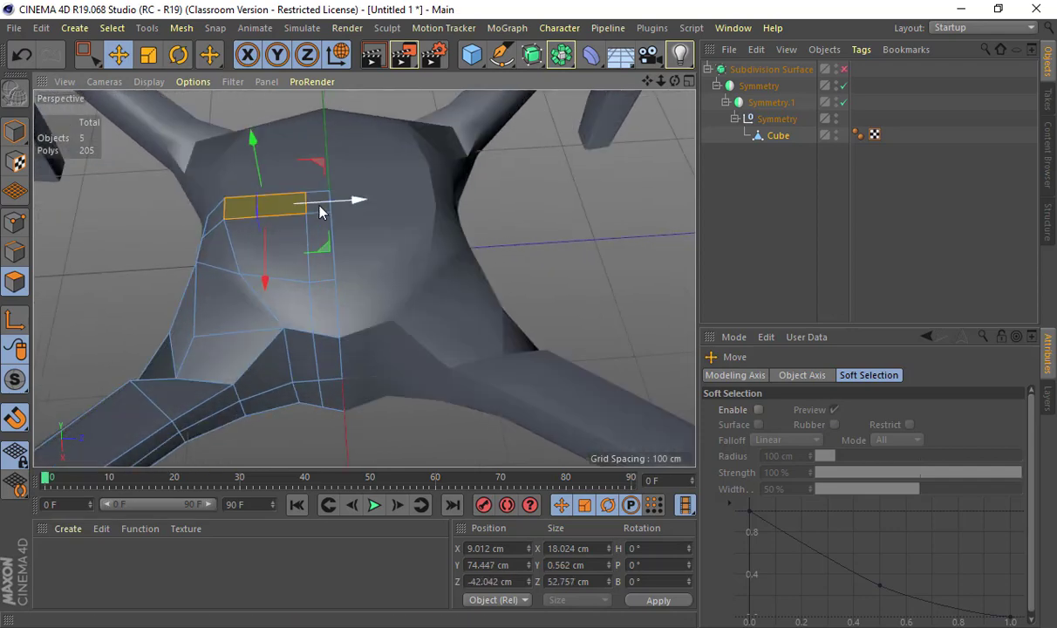
{"action": "left_click", "coordinate": [91, 214]}
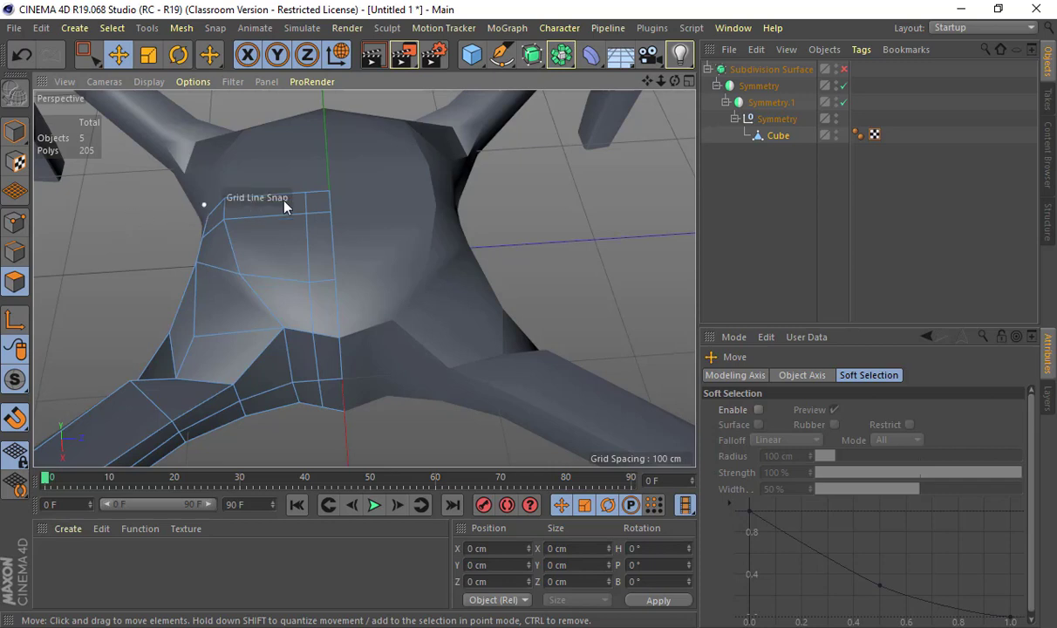
{"action": "left_click", "coordinate": [316, 202]}
{"action": "key", "text": "u"}
{"action": "key", "text": "l"}
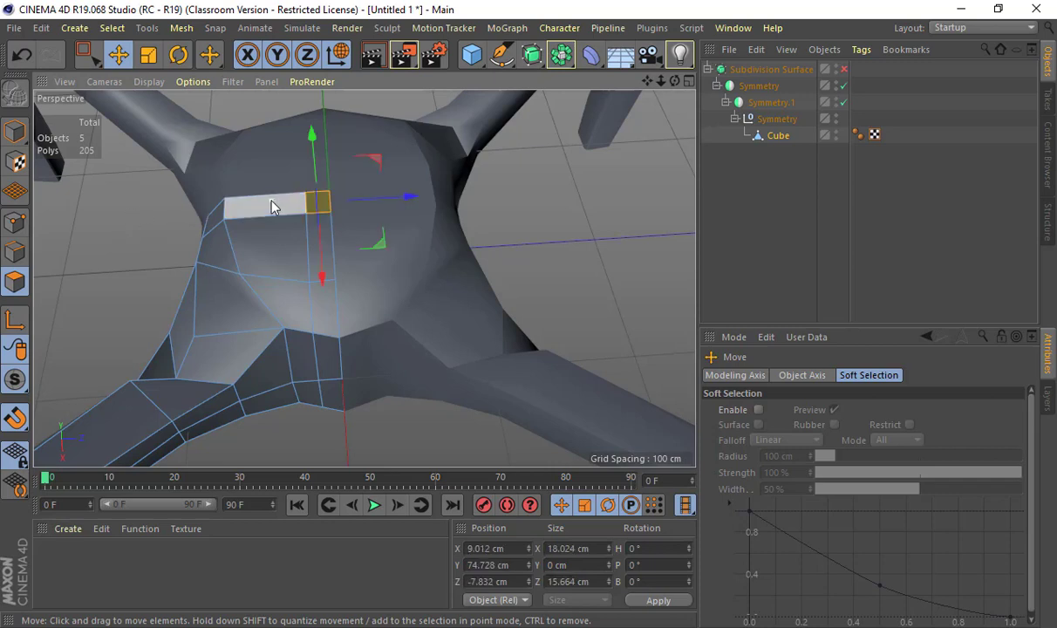
{"action": "left_click", "coordinate": [270, 201]}
{"action": "left_click", "coordinate": [316, 229], "text": "shift"}
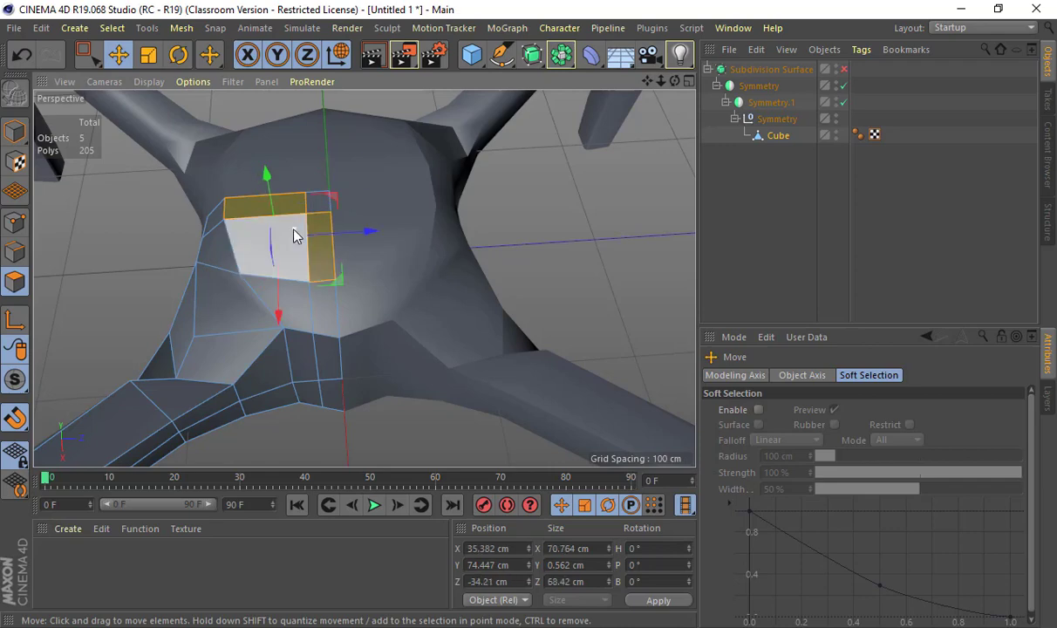
{"action": "left_click", "coordinate": [292, 231], "text": "shift"}
{"action": "left_click", "coordinate": [316, 199], "text": "shift"}
{"action": "left_click_drag", "start_coordinate": [301, 276], "coordinate": [121, 206], "text": "alt"}
{"action": "key", "text": "d"}
{"action": "left_click_drag", "start_coordinate": [218, 222], "coordinate": [229, 197], "text": "alt"}
Delete the recess's four inner wall polygons along the symmetry planes and preview the opened recess with the Subdivision Surface on.
{"action": "key", "text": "e"}
{"action": "left_click", "coordinate": [218, 215]}
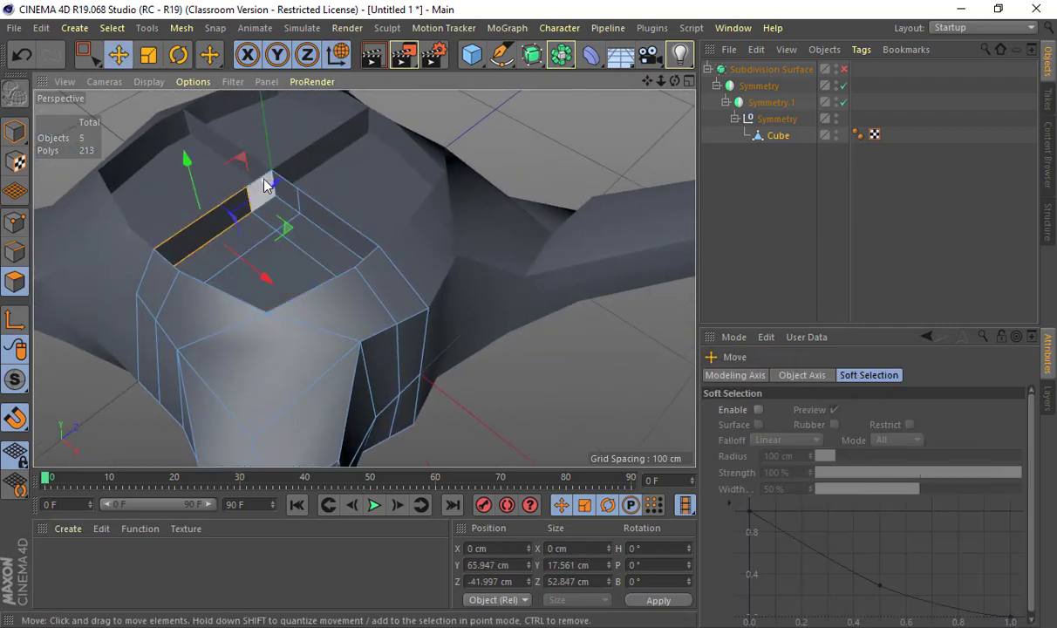
{"action": "left_click", "coordinate": [265, 184], "text": "shift"}
{"action": "left_click", "coordinate": [316, 215], "text": "shift"}
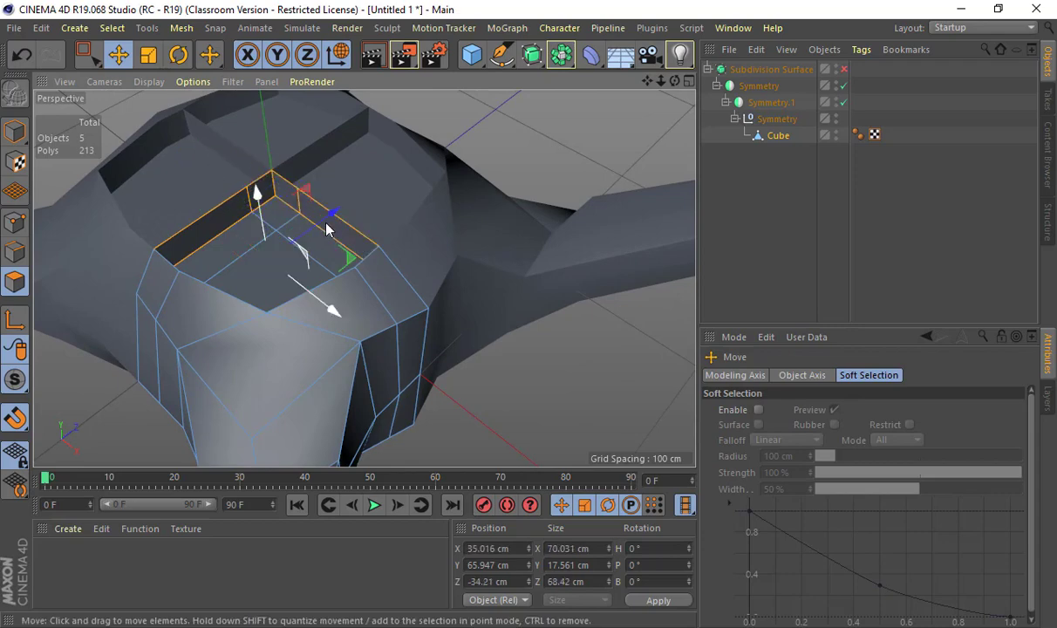
{"action": "key", "text": "Delete"}
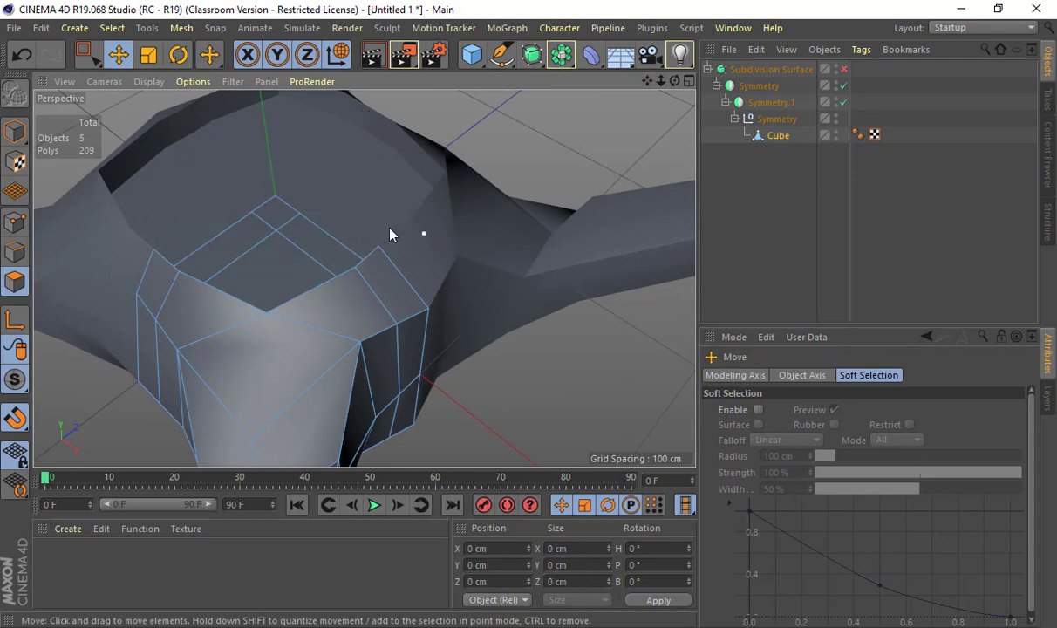
{"action": "left_click_drag", "start_coordinate": [390, 234], "coordinate": [373, 289], "text": "alt"}
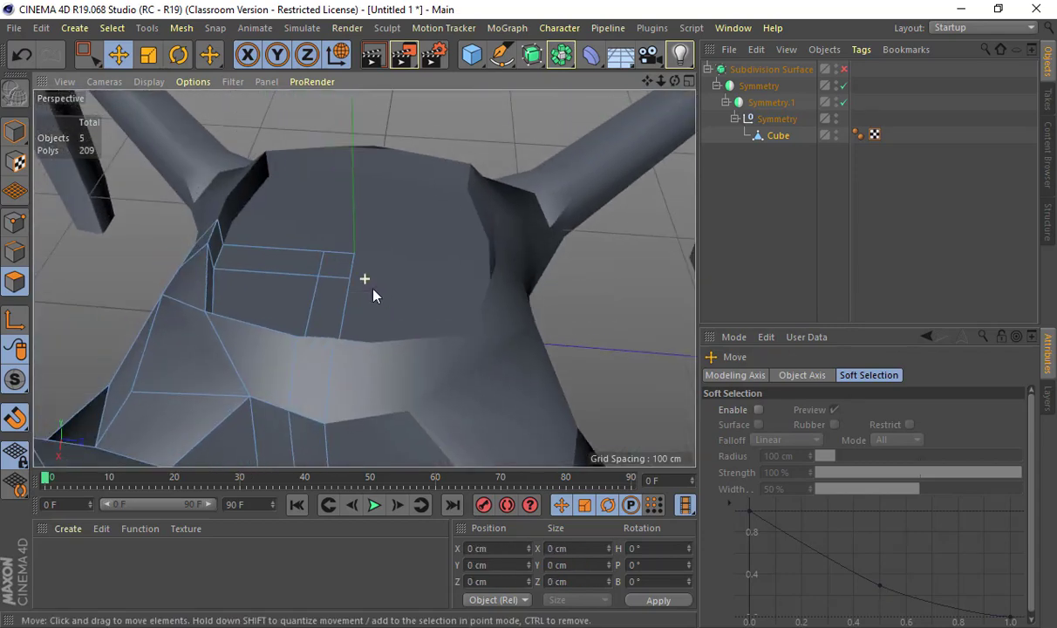
{"action": "left_click", "coordinate": [843, 70]}
{"action": "left_click", "coordinate": [843, 70]}
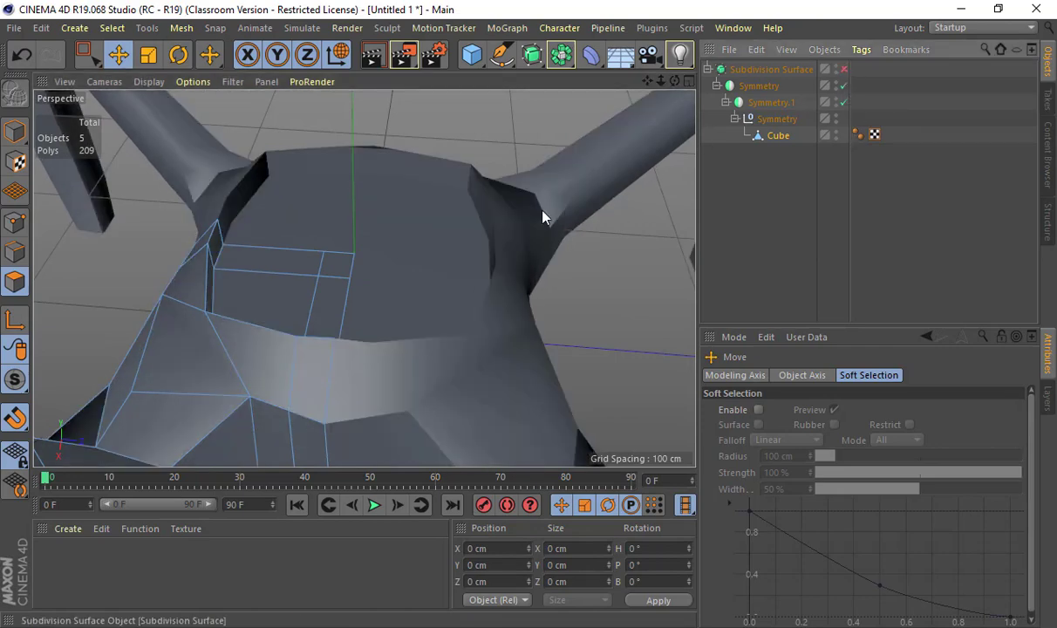
{"action": "left_click", "coordinate": [844, 70]}
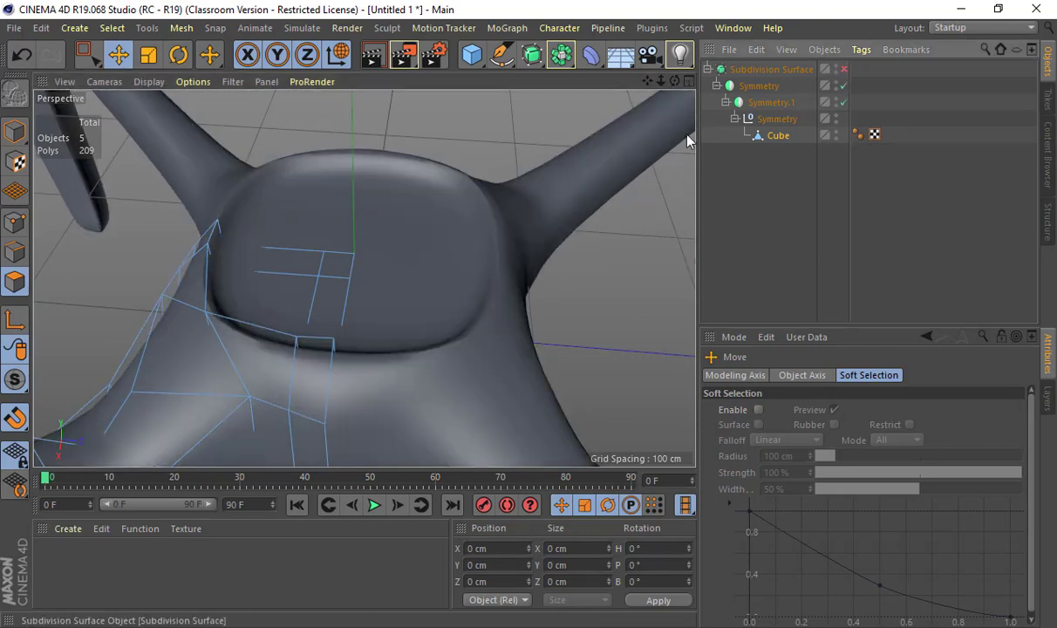
{"action": "left_click_drag", "start_coordinate": [599, 196], "coordinate": [541, 234], "text": "alt"}
Add two loop cuts around the recess wall, at 89.3% near the rim and 30.73% near the floor, and enable the Subdivision Surface.
{"action": "key", "text": "k"}
{"action": "key", "text": "l"}
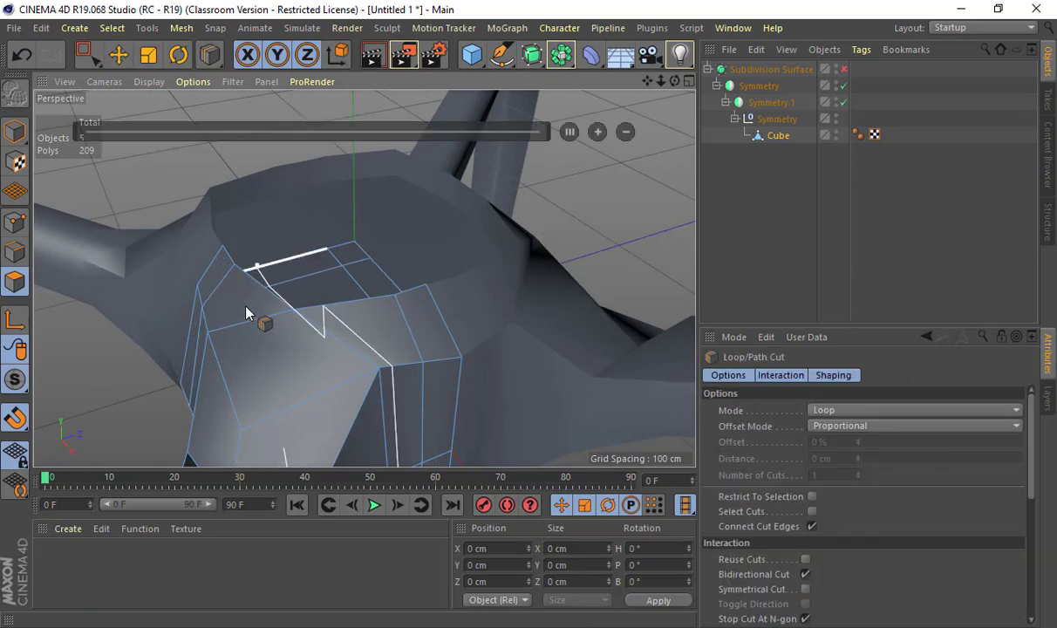
{"action": "mouse_move", "coordinate": [290, 285]}
{"action": "left_mouse_down", "text": "alt"}
{"action": "mouse_move", "coordinate": [201, 271]}
{"action": "mouse_move", "coordinate": [337, 312]}
{"action": "mouse_move", "coordinate": [272, 314]}
{"action": "mouse_move", "coordinate": [321, 223]}
{"action": "left_mouse_up", "text": "alt"}
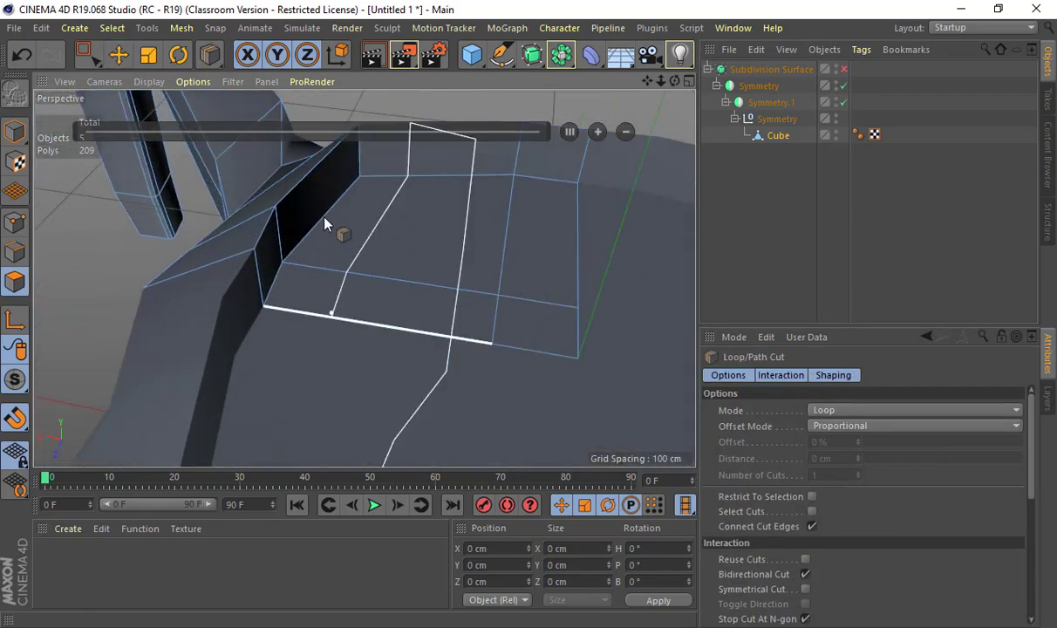
{"action": "left_click", "coordinate": [280, 211]}
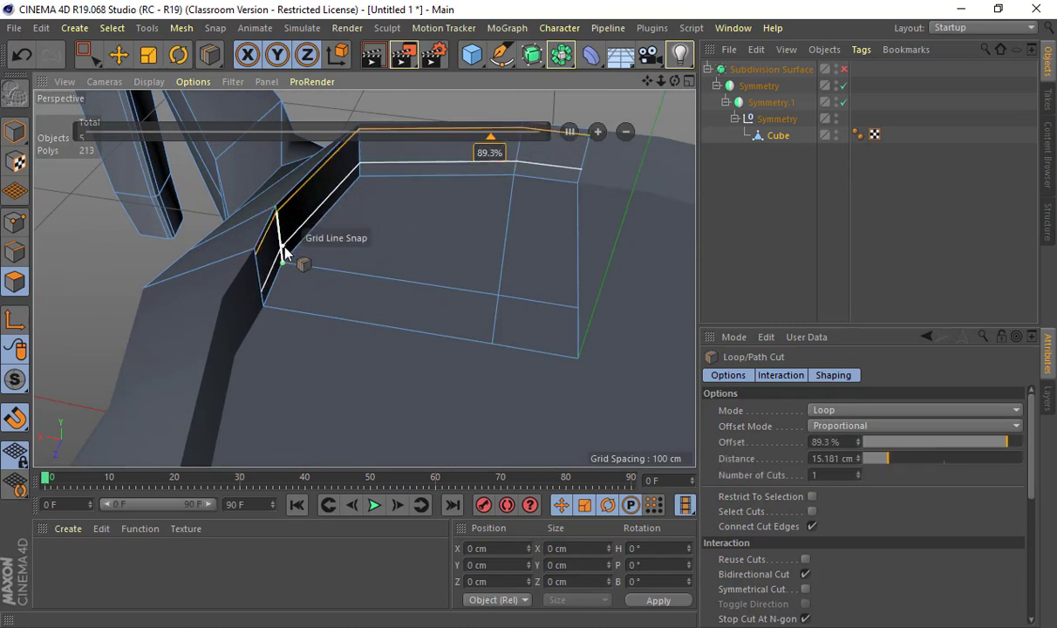
{"action": "left_click", "coordinate": [285, 248]}
{"action": "left_click", "coordinate": [844, 69]}
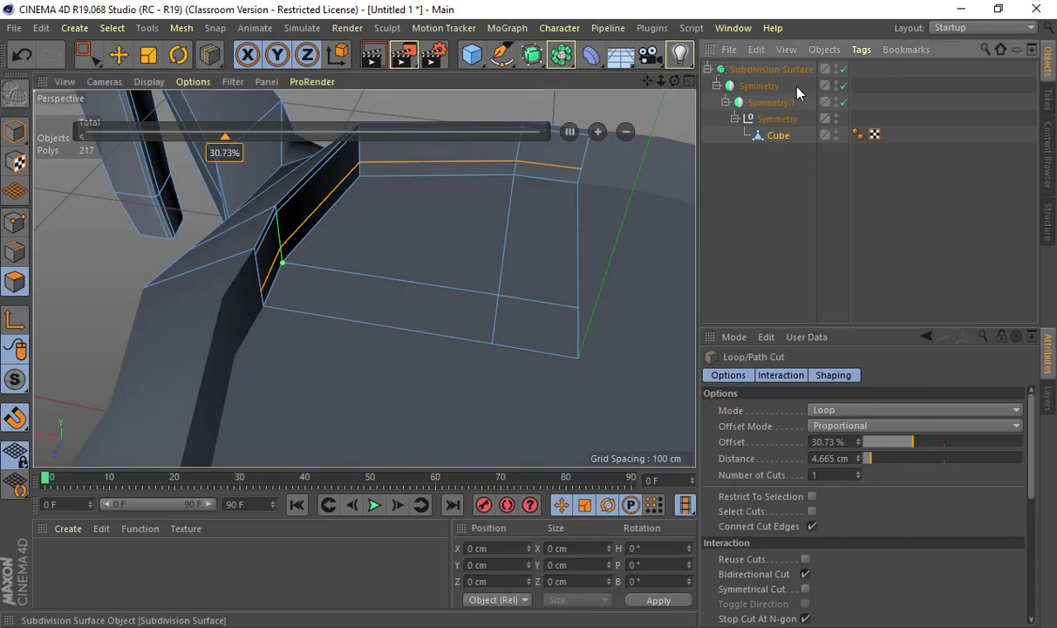
{"action": "scroll", "coordinate": [566, 208], "scroll_direction": "down", "scroll_amount": 5}
{"action": "left_click_drag", "start_coordinate": [525, 271], "coordinate": [273, 219], "text": "alt"}
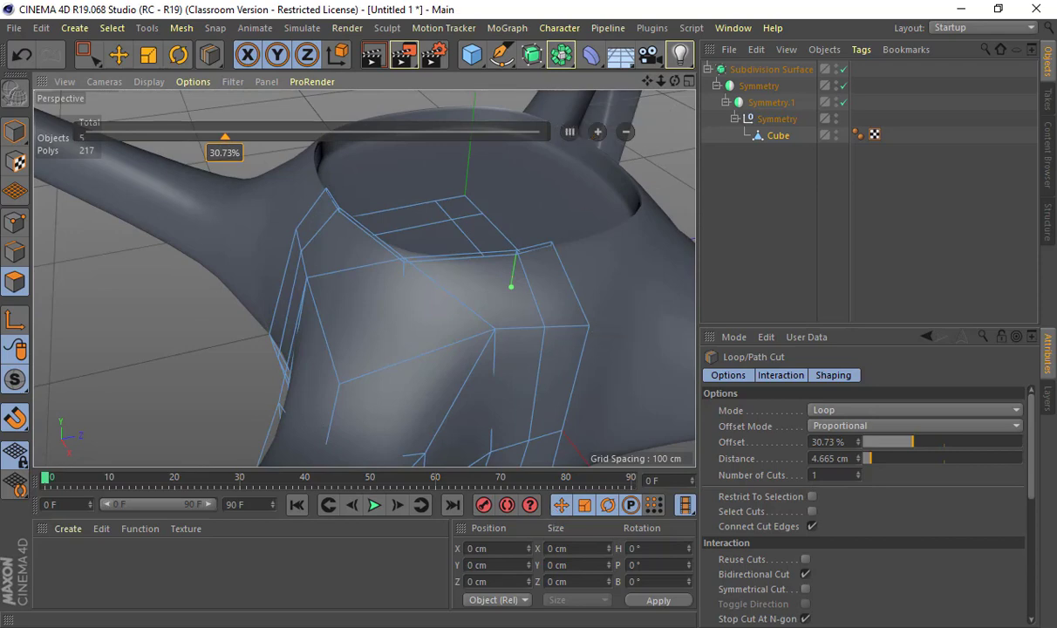
Switch to the browser, search Google Images for "jetsons", and open The Jetsons TV series poster as a dome reference.
{"action": "key", "text": "alt+Tab"}
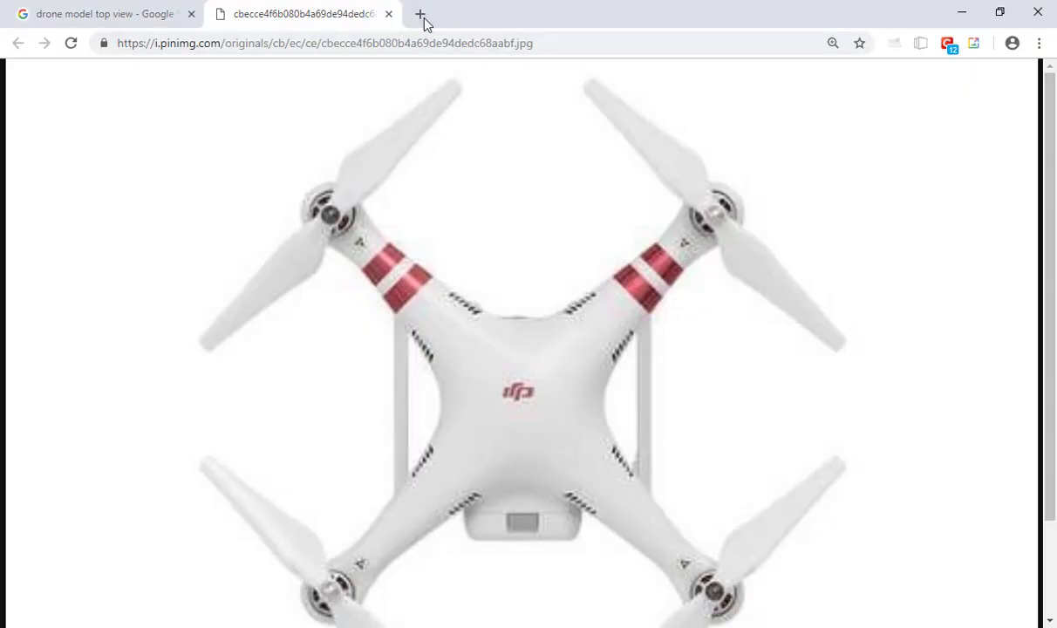
{"action": "left_click", "coordinate": [419, 15]}
{"action": "type", "text": "jetson"}
{"action": "key", "text": "Return"}
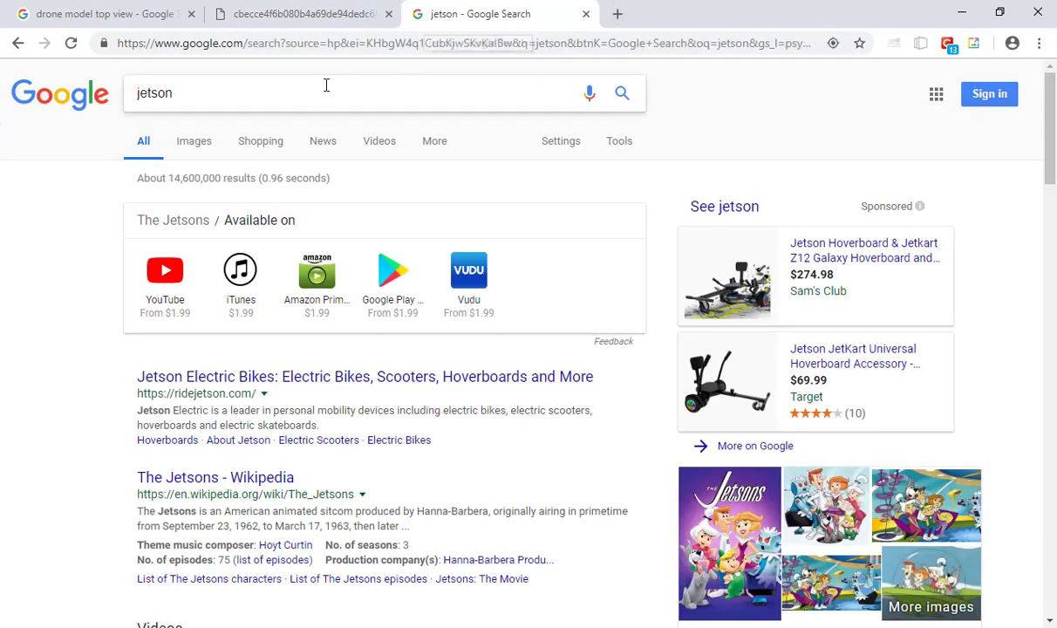
{"action": "left_click", "coordinate": [326, 85]}
{"action": "type", "text": "s"}
{"action": "key", "text": "Return"}
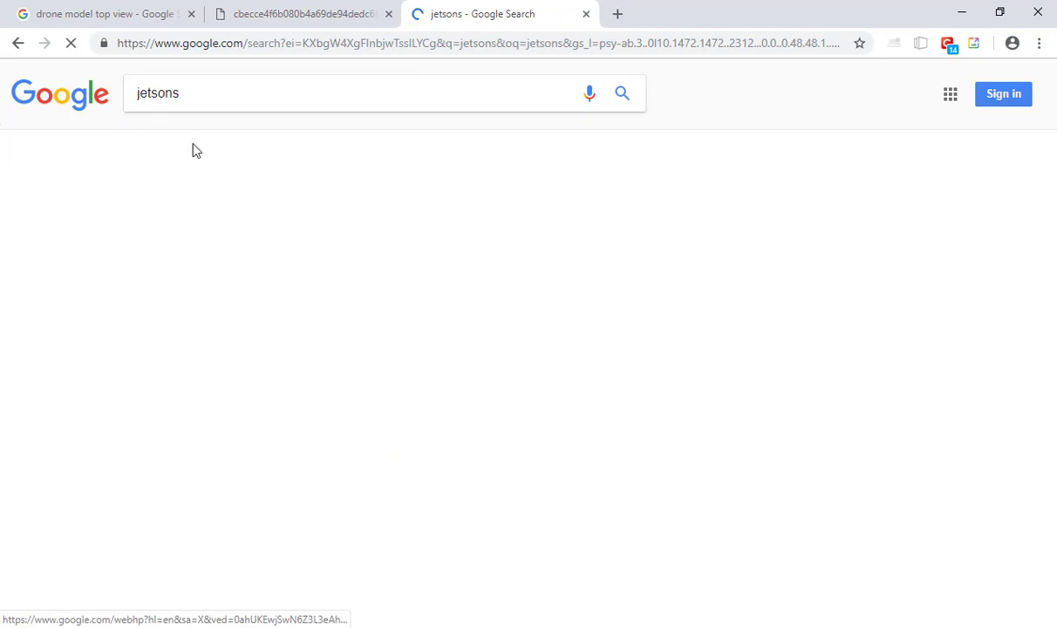
{"action": "left_click", "coordinate": [314, 144]}
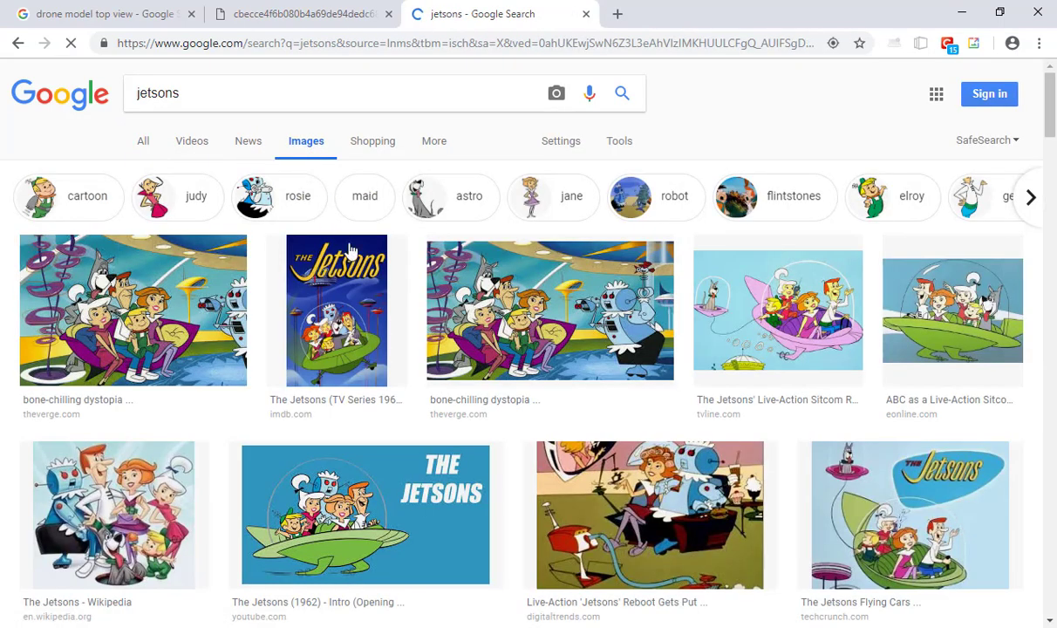
{"action": "left_click", "coordinate": [349, 287]}
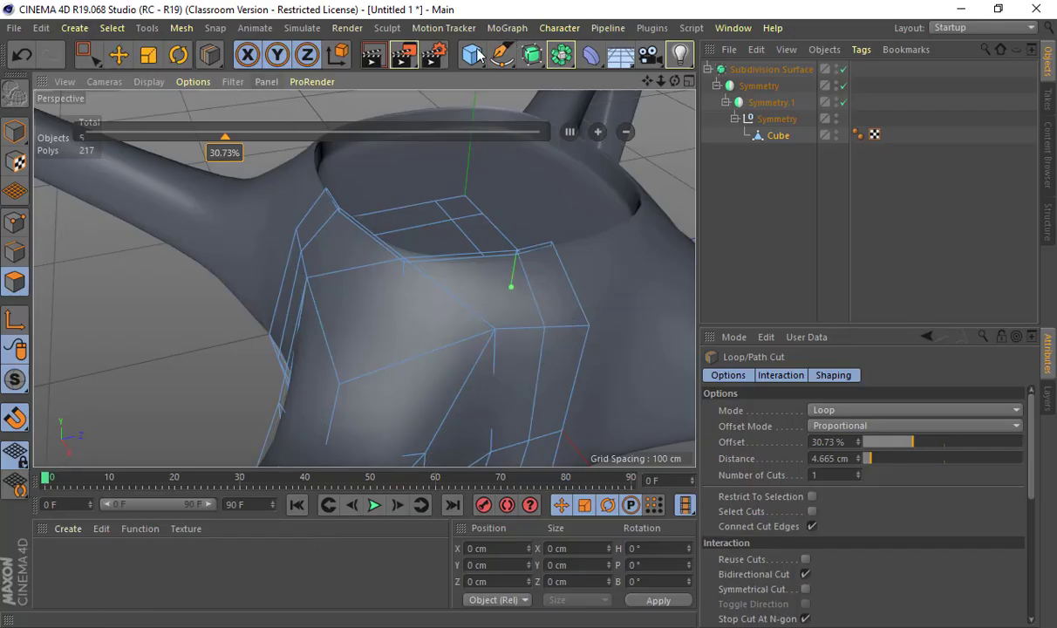
Switch back to Cinema 4D, add a Sphere and raise it above the recess in the drone body.
{"action": "left_click_drag", "start_coordinate": [477, 64], "coordinate": [795, 114]}
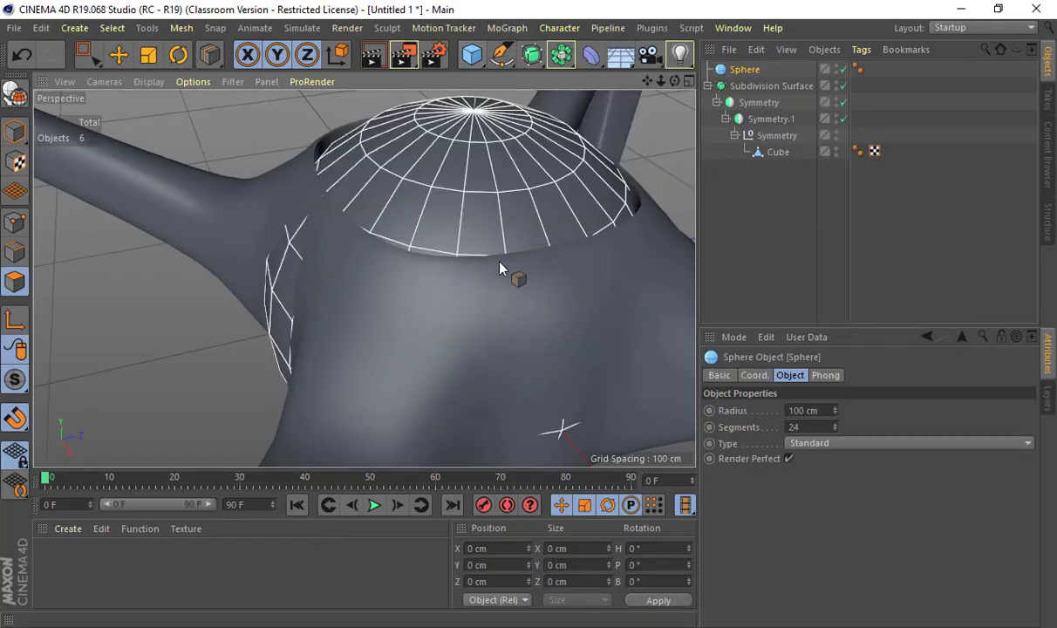
{"action": "right_click_drag", "start_coordinate": [500, 267], "coordinate": [427, 291], "text": "alt"}
{"action": "key", "text": "e"}
{"action": "left_click_drag", "start_coordinate": [428, 234], "coordinate": [434, 142]}
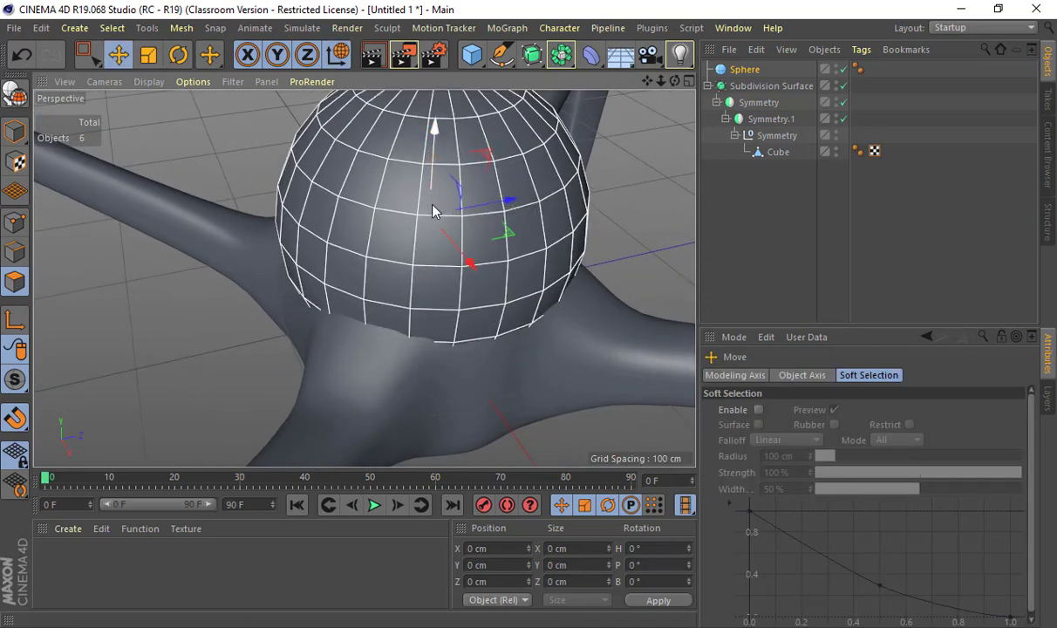
Scale the Sphere down to a radius of about 70.3 cm to fit the recess opening.
{"action": "key", "text": "t"}
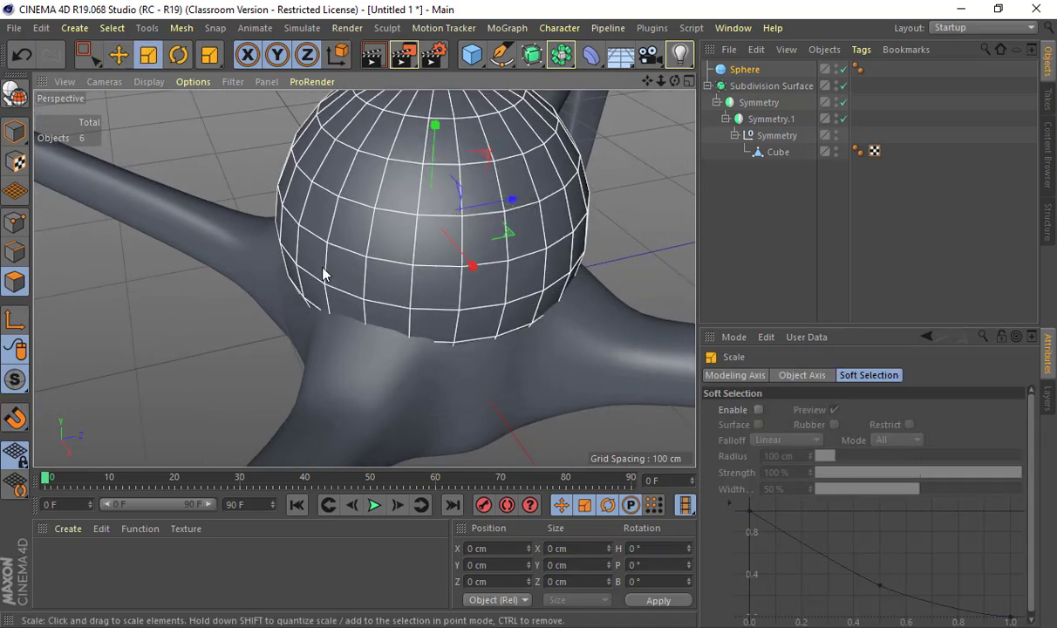
{"action": "left_click_drag", "start_coordinate": [327, 283], "coordinate": [170, 267]}
{"action": "left_click_drag", "start_coordinate": [74, 254], "coordinate": [102, 254]}
{"action": "left_click_drag", "start_coordinate": [260, 274], "coordinate": [375, 211], "text": "alt"}
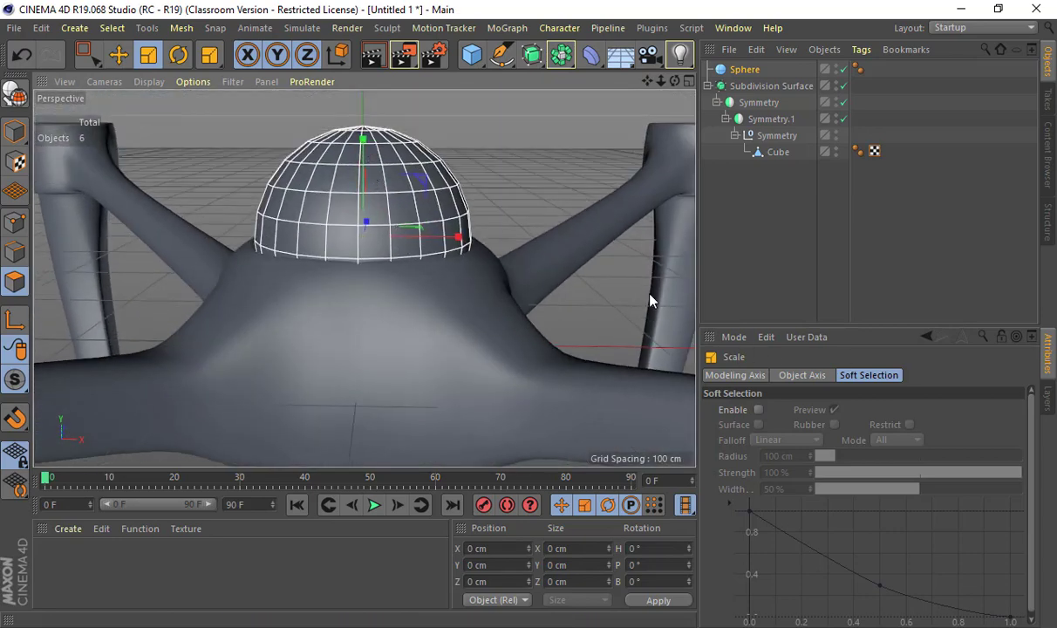
Try 8 segments on the Sphere and compare it with the mesh of the body around the recess.
{"action": "left_click", "coordinate": [744, 69]}
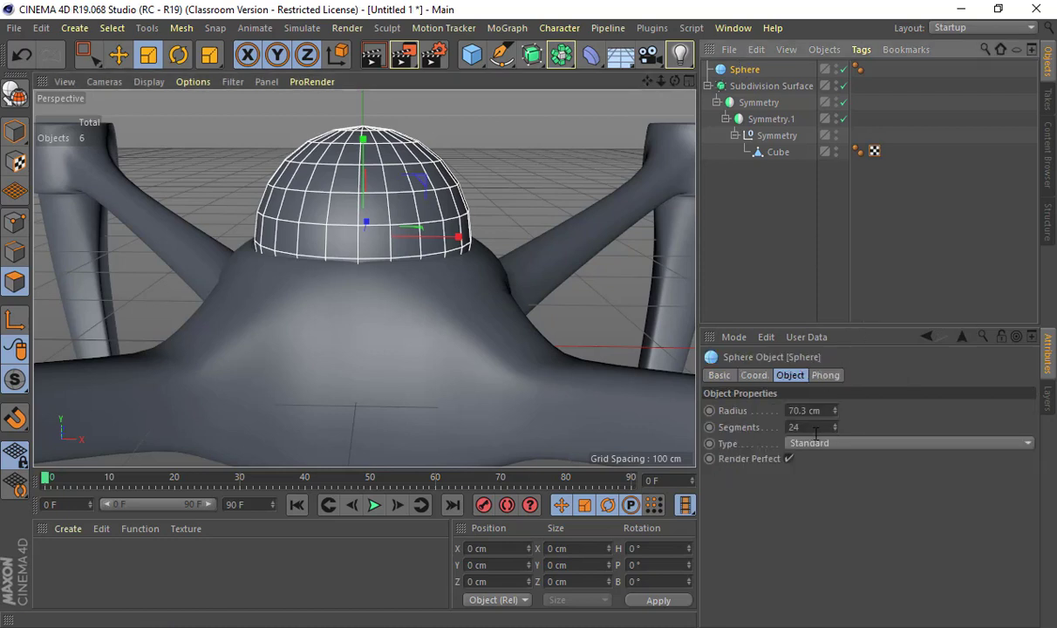
{"action": "left_click_drag", "start_coordinate": [816, 431], "coordinate": [749, 429]}
{"action": "type", "text": "8"}
{"action": "key", "text": "Return"}
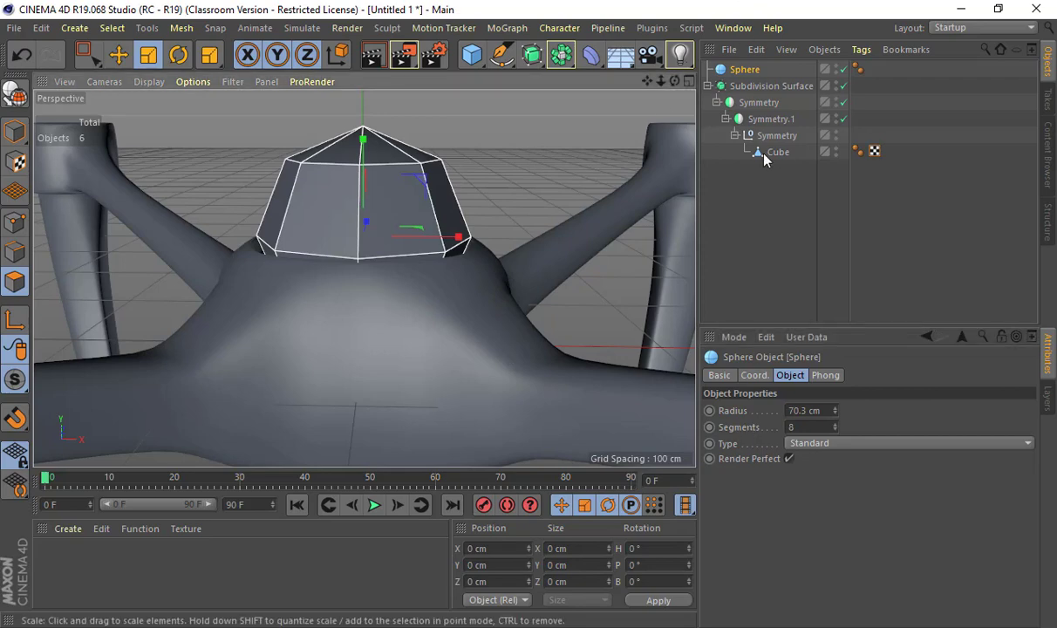
{"action": "left_click", "coordinate": [780, 87]}
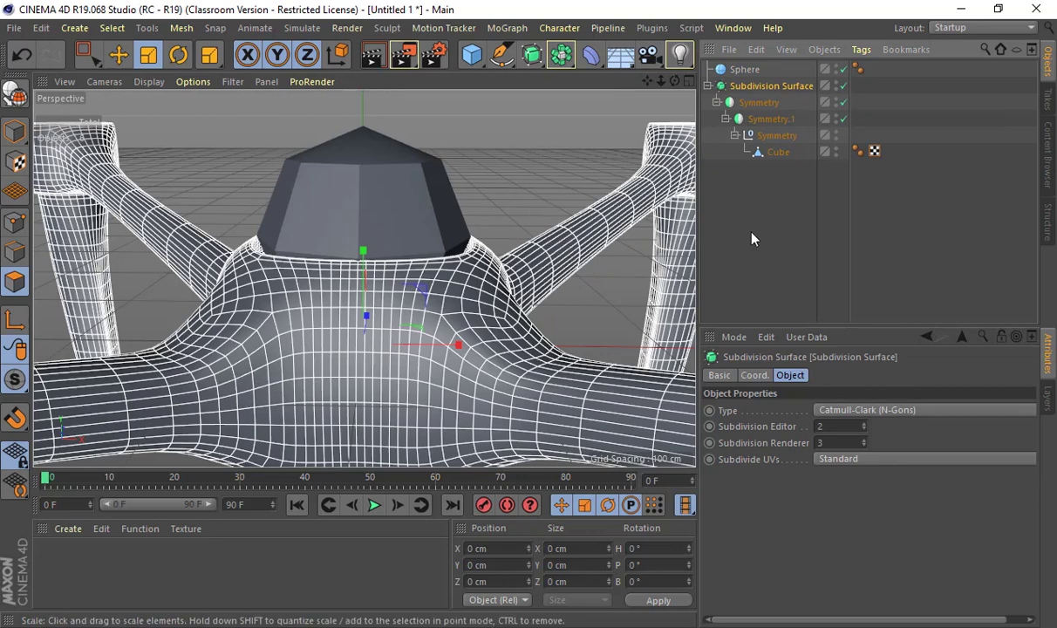
{"action": "left_click", "coordinate": [777, 152]}
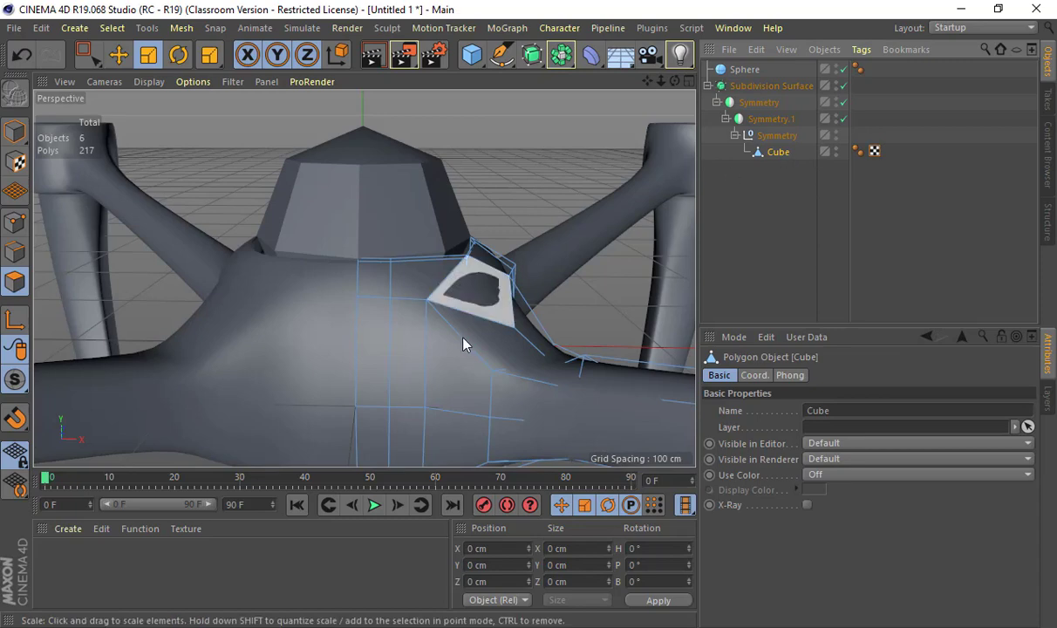
{"action": "left_click_drag", "start_coordinate": [462, 345], "coordinate": [488, 366], "text": "alt"}
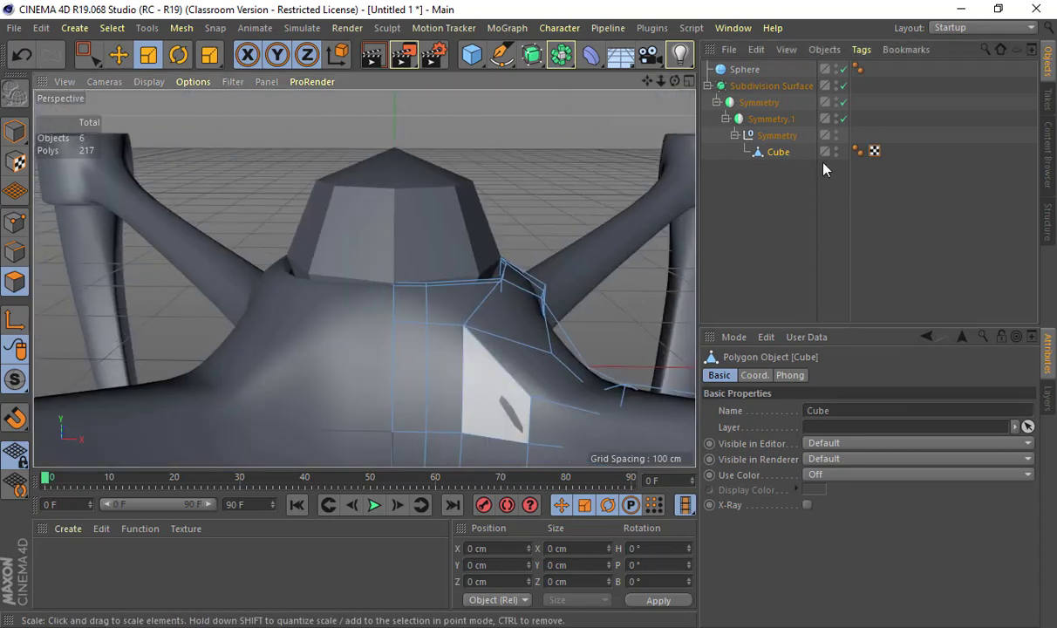
Set the Sphere's segments to 12.
{"action": "left_click", "coordinate": [743, 69]}
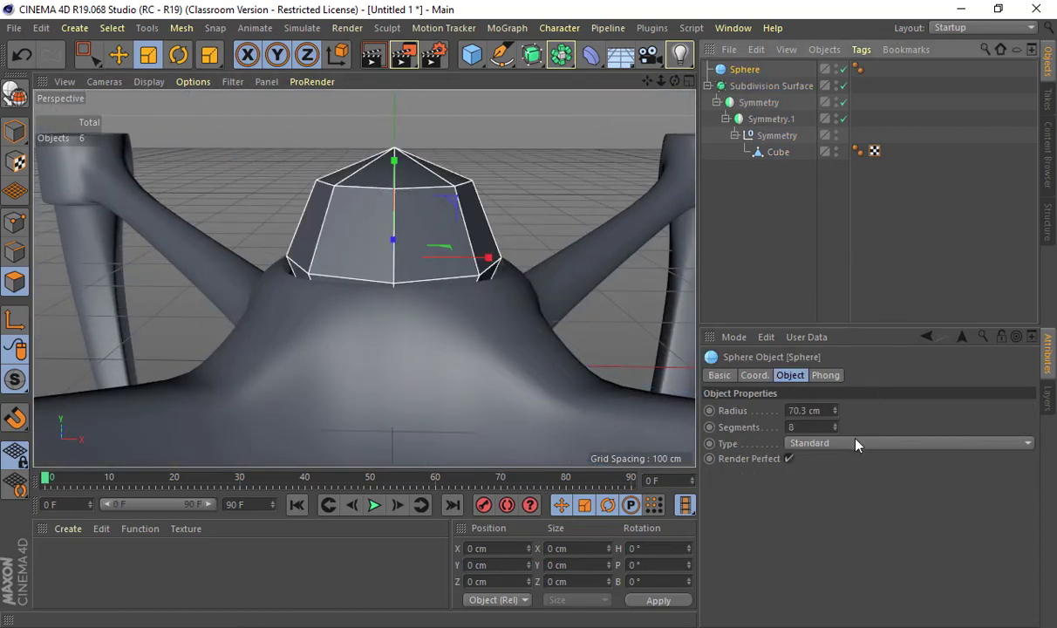
{"action": "left_click", "coordinate": [821, 428]}
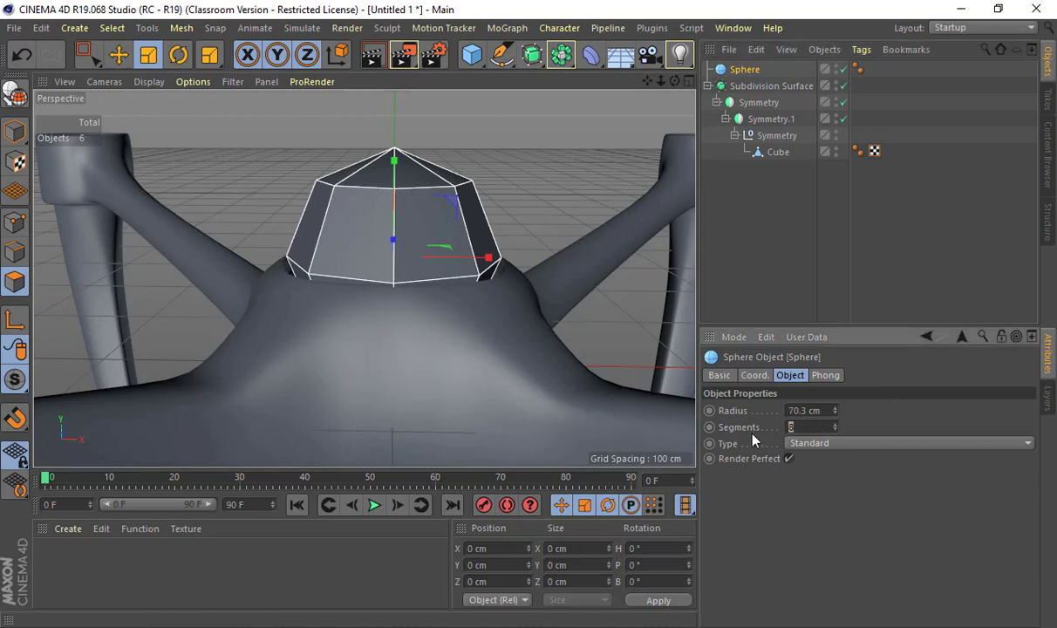
{"action": "type", "text": "12"}
{"action": "key", "text": "Return"}
Try the Tetrahedron, Hexahedron, Octahedron, Icosahedron and Hemisphere types on the Sphere to compare their polygon layouts.
{"action": "left_click", "coordinate": [861, 445]}
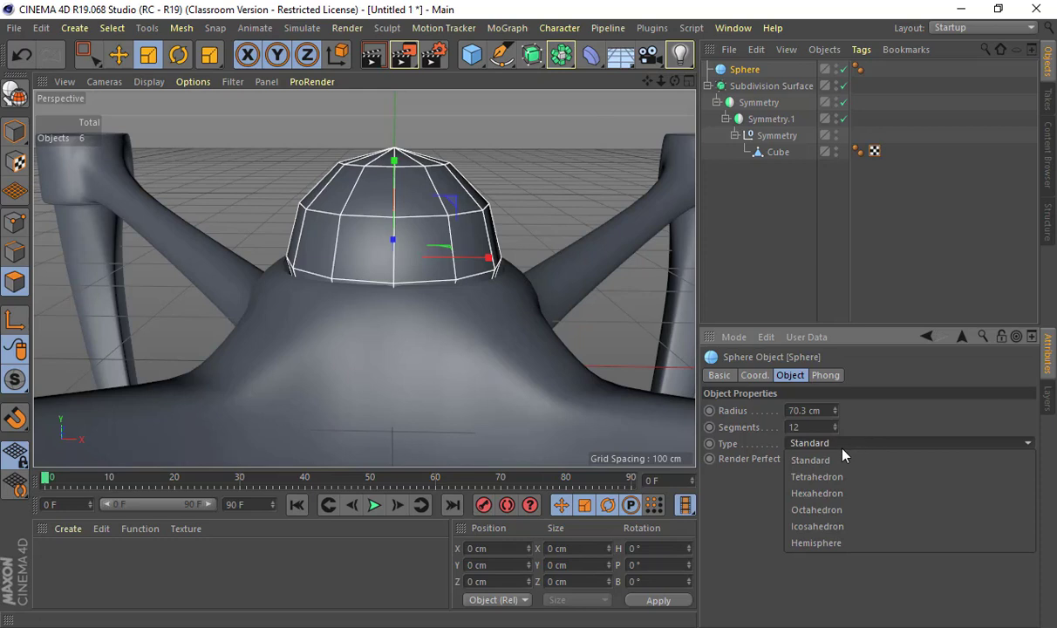
{"action": "left_click", "coordinate": [842, 476]}
{"action": "left_click", "coordinate": [844, 446]}
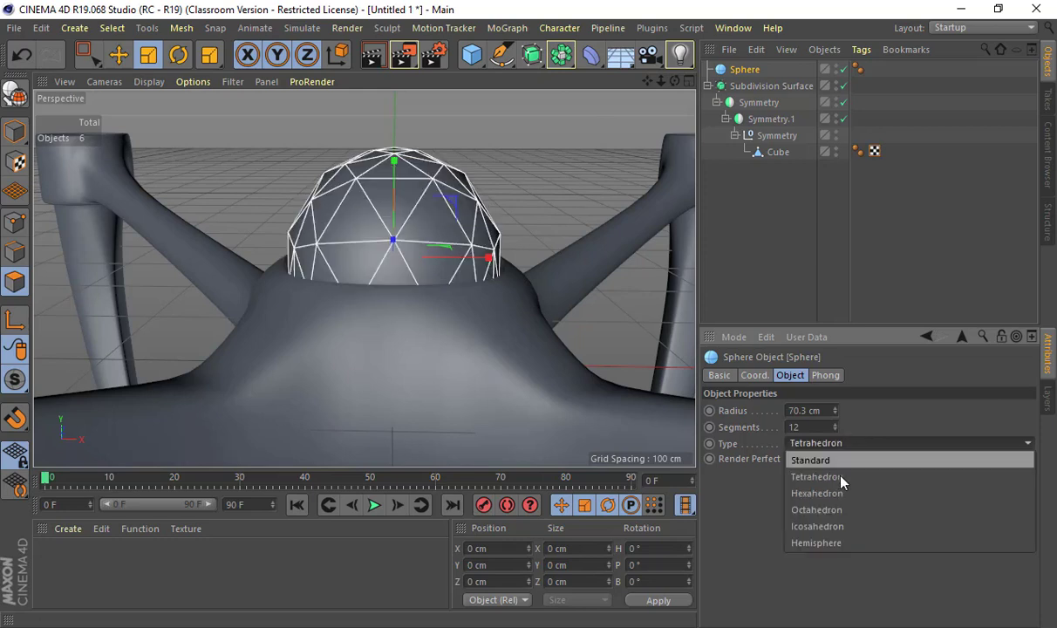
{"action": "left_click", "coordinate": [842, 493]}
{"action": "left_click", "coordinate": [851, 445]}
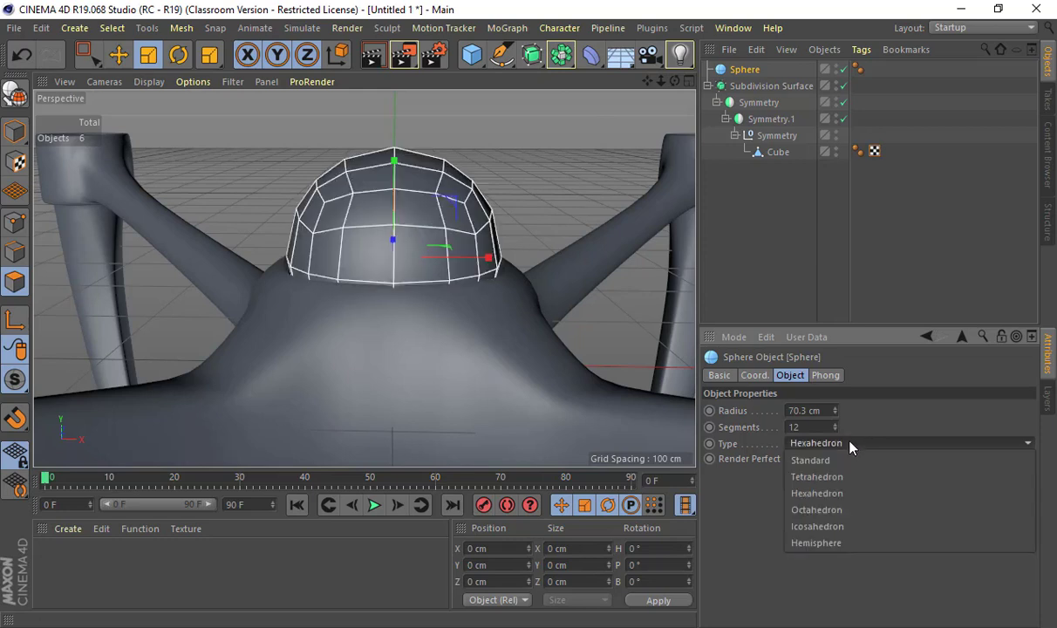
{"action": "left_click", "coordinate": [844, 509]}
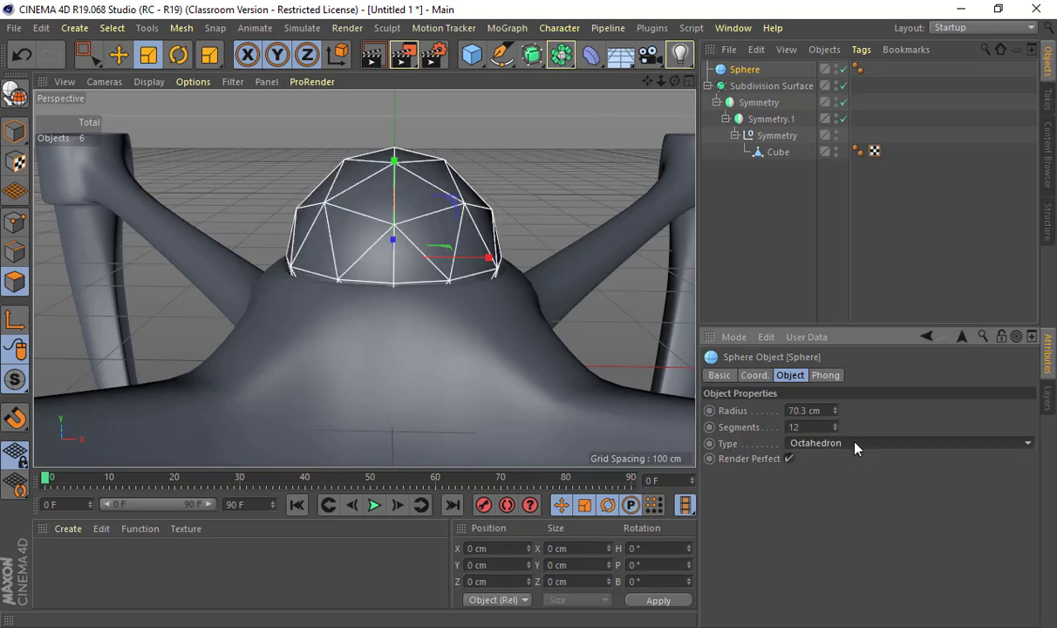
{"action": "left_click", "coordinate": [854, 448]}
{"action": "left_click", "coordinate": [846, 526]}
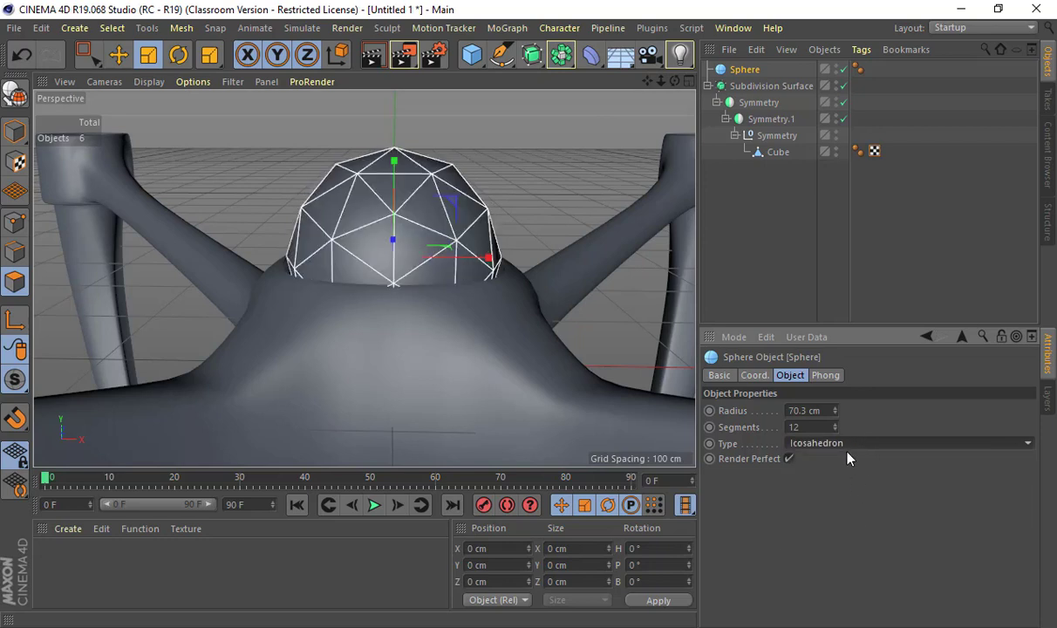
{"action": "left_click", "coordinate": [850, 445]}
{"action": "left_click", "coordinate": [850, 542]}
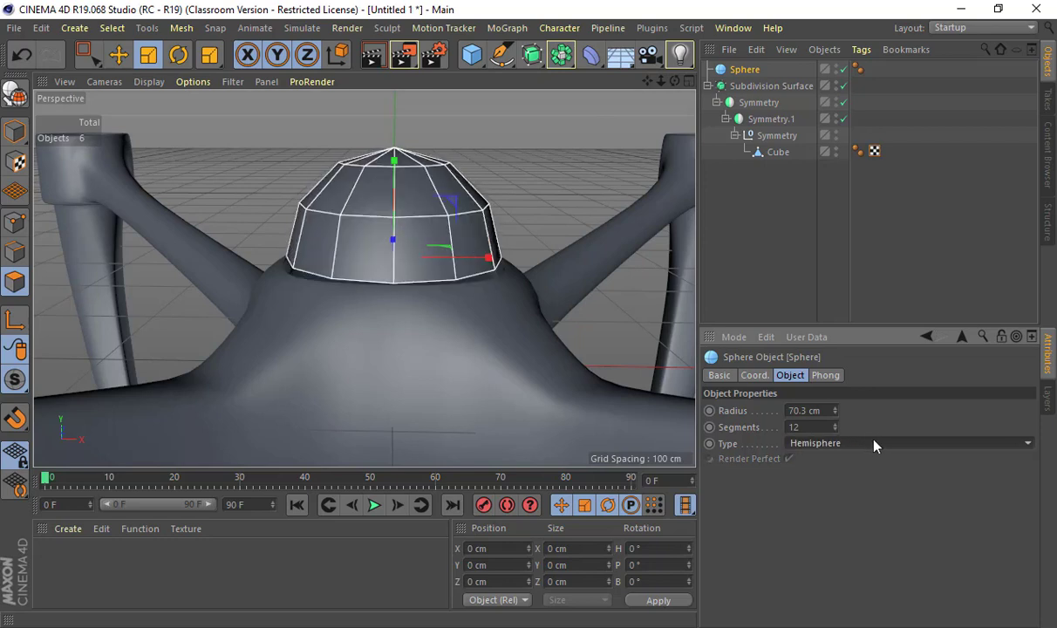
Set the Sphere's type to Hexahedron and raise it clear of the drone body.
{"action": "left_click", "coordinate": [875, 445]}
{"action": "left_click", "coordinate": [867, 494]}
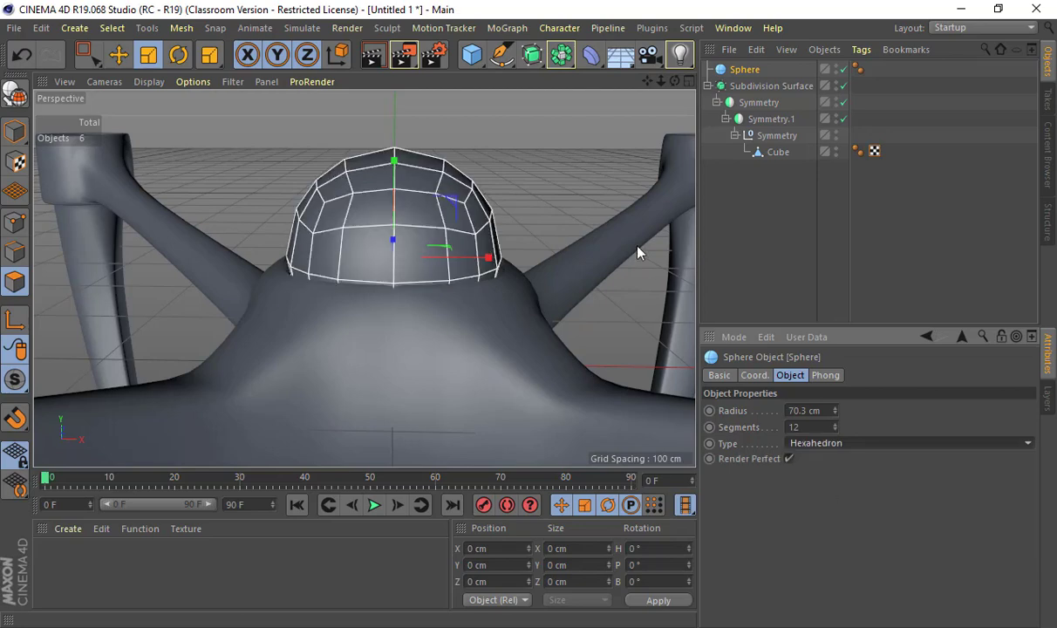
{"action": "left_click_drag", "start_coordinate": [637, 253], "coordinate": [535, 355], "text": "alt"}
{"action": "key", "text": "e"}
Make the Sphere editable and delete the polygons of its lower half.
{"action": "key", "text": "c"}
{"action": "key", "text": "0"}
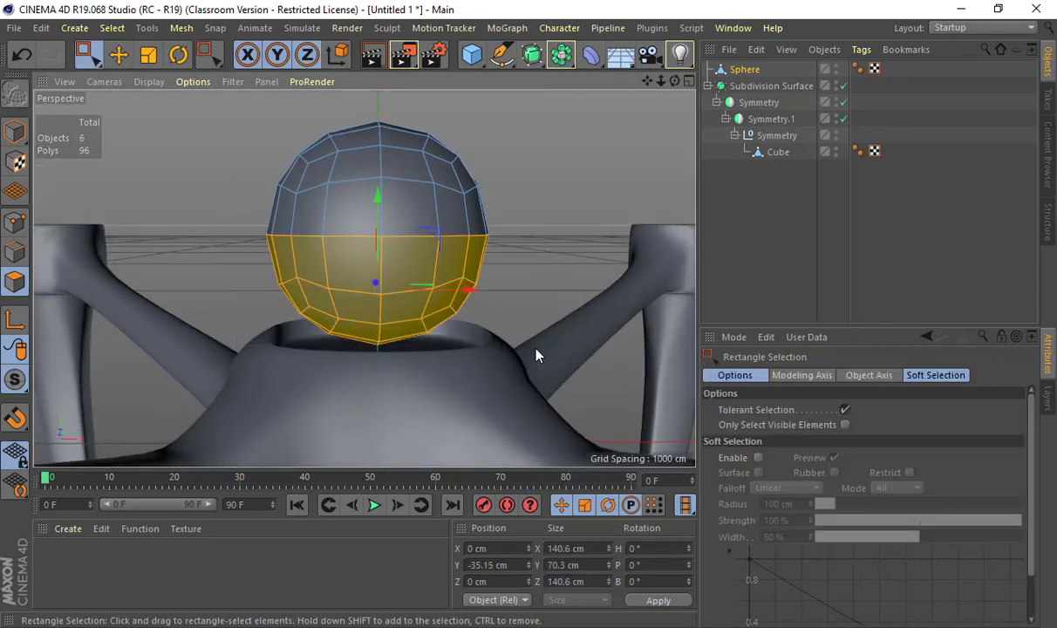
{"action": "key", "text": "Delete"}
Flatten the half sphere to a height of about 102 cm and lower it onto the recess at about Y 62 cm.
{"action": "left_click", "coordinate": [15, 130]}
{"action": "key", "text": "t"}
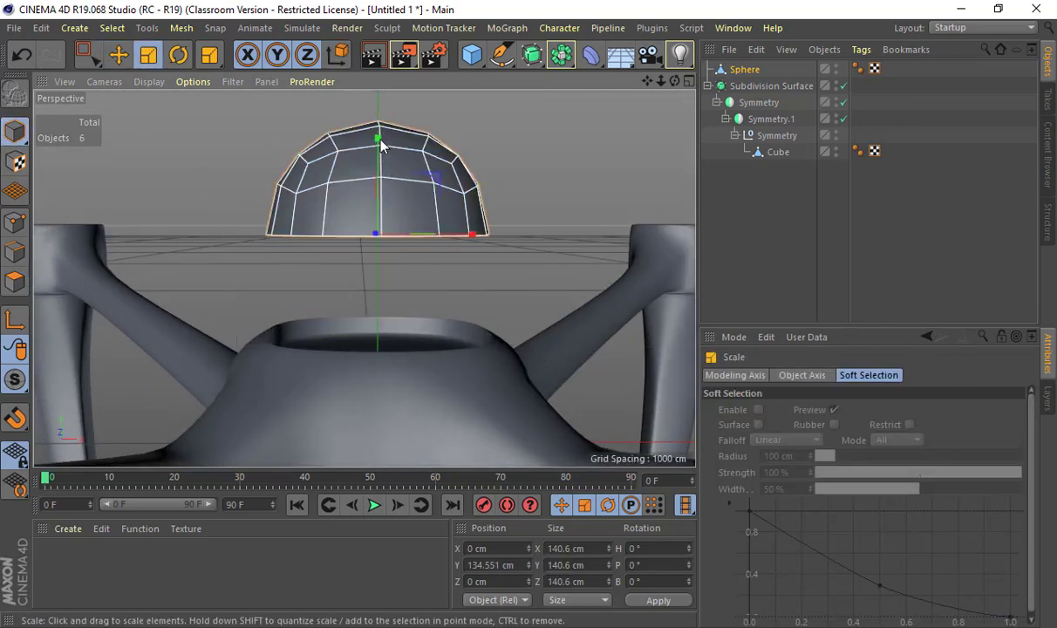
{"action": "left_click_drag", "start_coordinate": [377, 130], "coordinate": [378, 271]}
{"action": "key", "text": "e"}
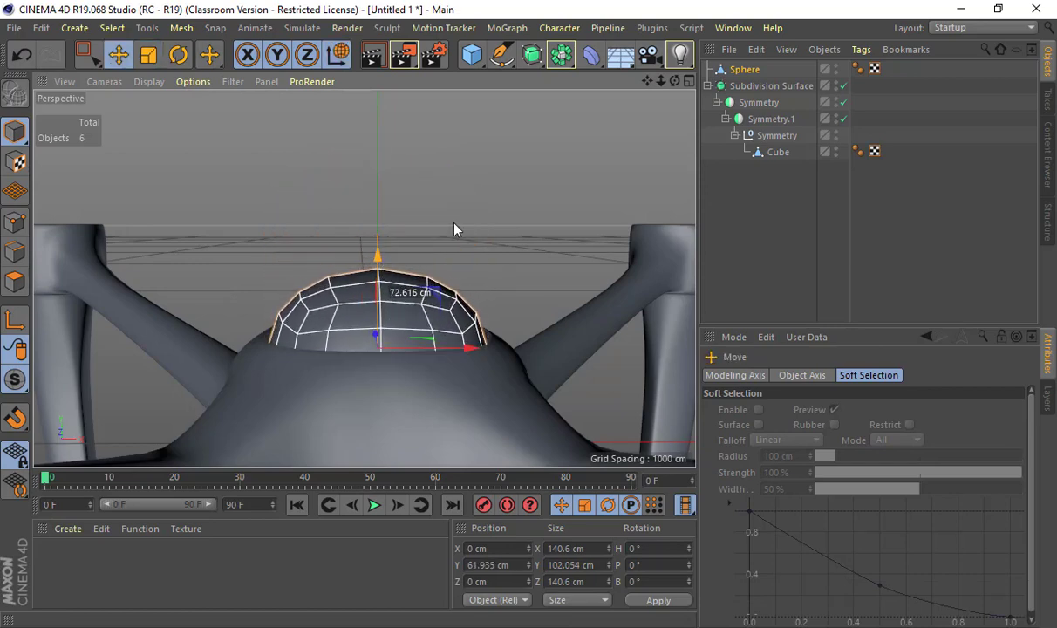
Select the Cube mesh and show it from the top in Gouraud Shading (Lines) around the recess.
{"action": "left_click_drag", "start_coordinate": [440, 222], "coordinate": [487, 393], "text": "alt"}
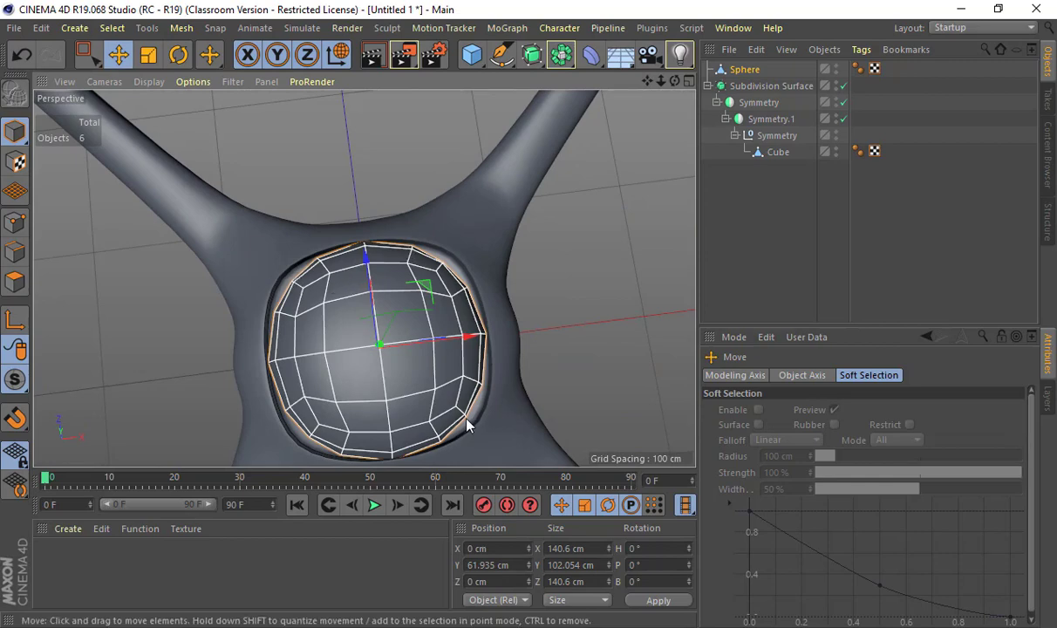
{"action": "left_click", "coordinate": [779, 151]}
{"action": "left_click_drag", "start_coordinate": [479, 296], "coordinate": [732, 147], "text": "alt"}
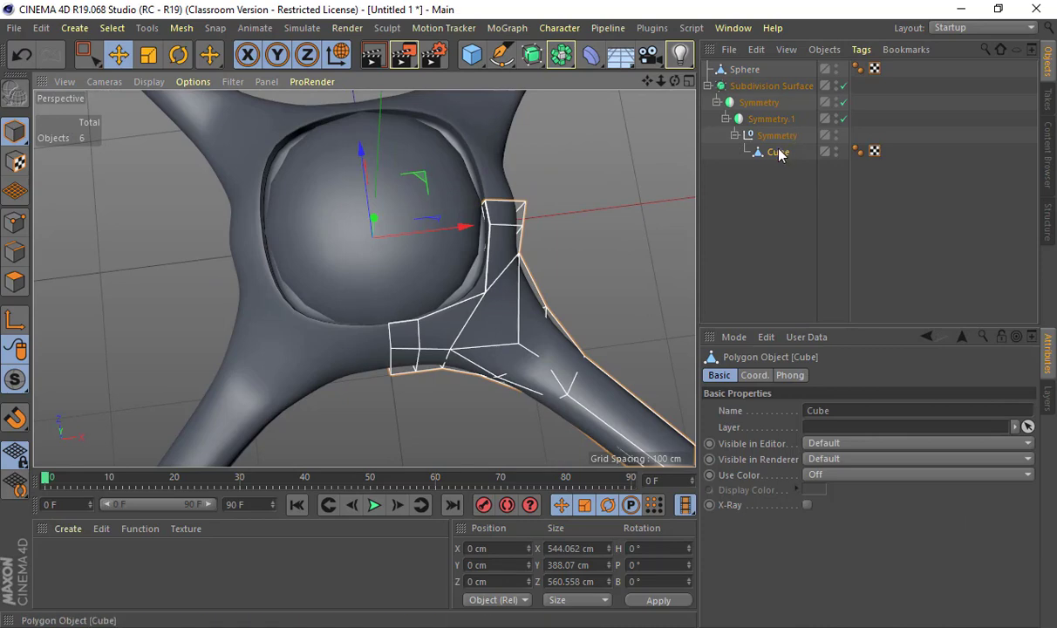
{"action": "middle_click", "coordinate": [585, 224]}
{"action": "middle_click", "coordinate": [513, 196]}
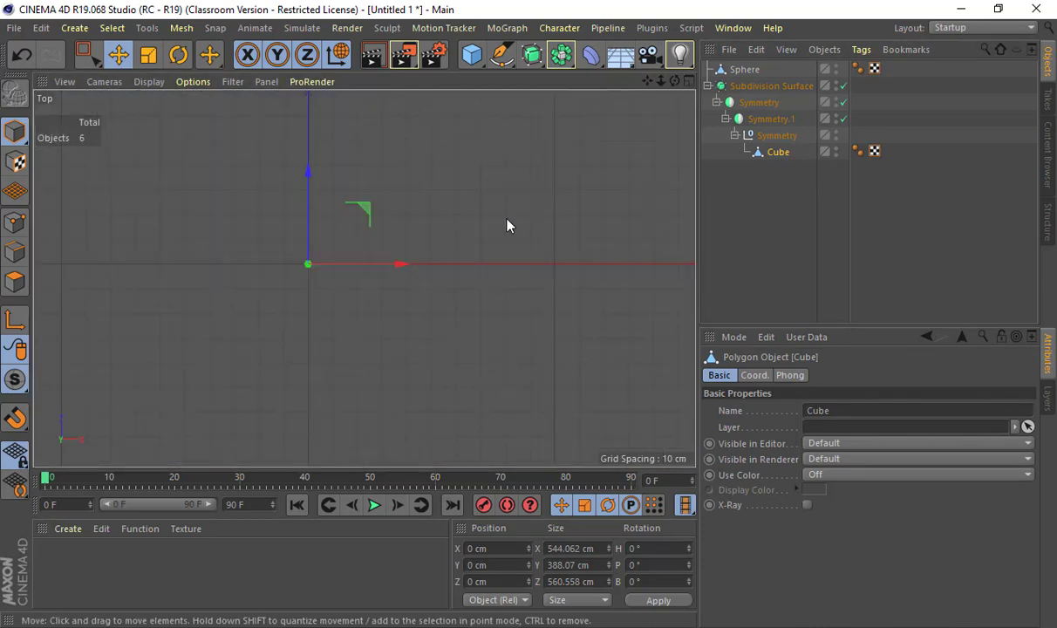
{"action": "left_click", "coordinate": [149, 81]}
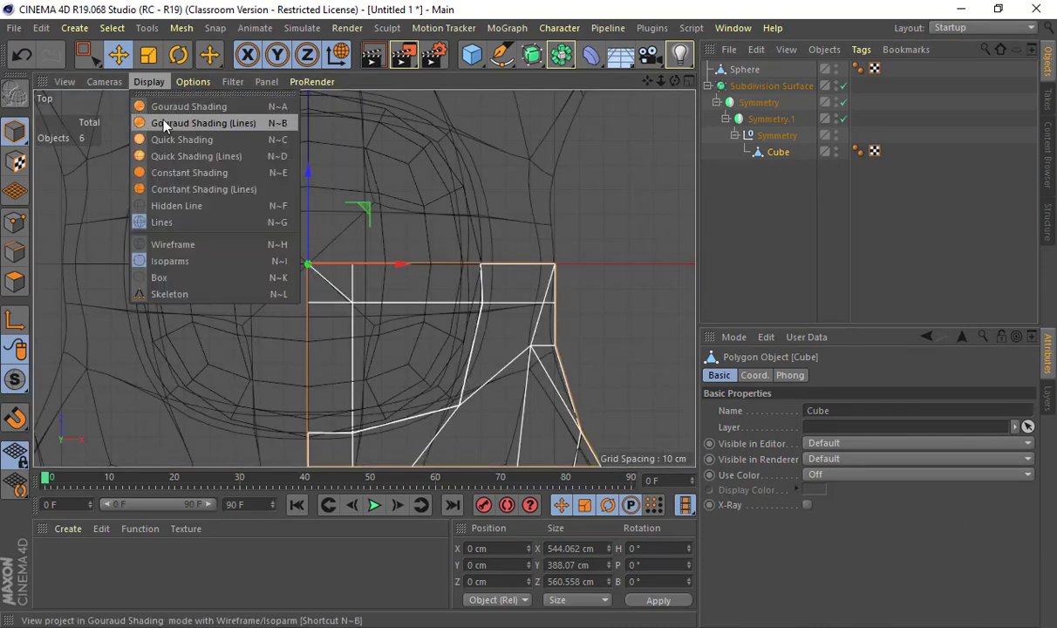
{"action": "left_click", "coordinate": [156, 115]}
{"action": "middle_click_drag", "start_coordinate": [521, 309], "coordinate": [472, 225], "text": "alt"}
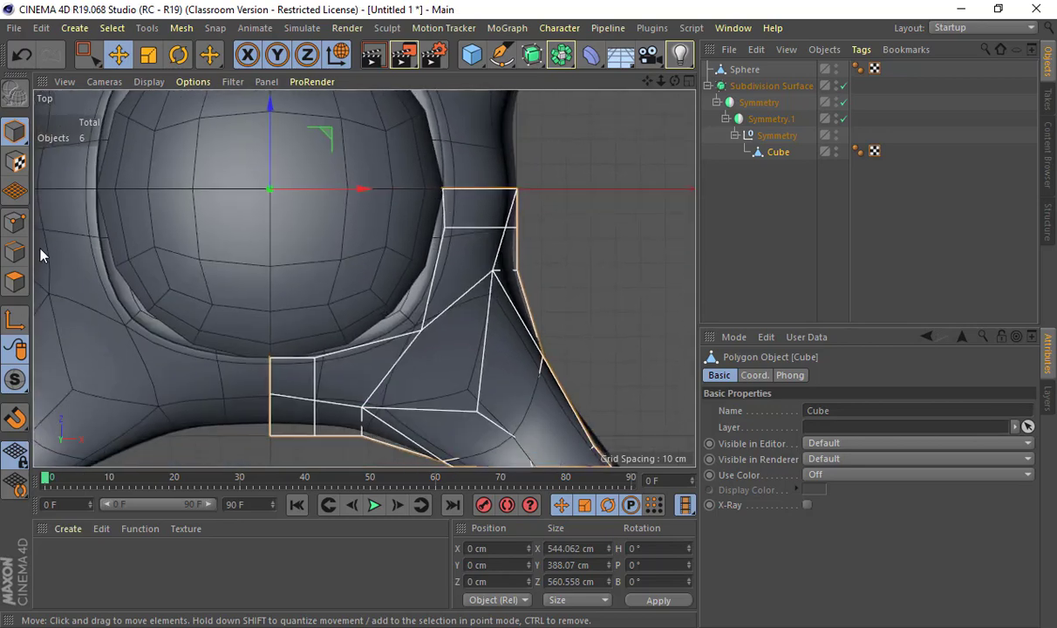
Move the Cube's corner points on the recess rim inward against the dome's edge, to about X 55 cm and Z -51 cm.
{"action": "left_click", "coordinate": [15, 222]}
{"action": "key", "text": "0"}
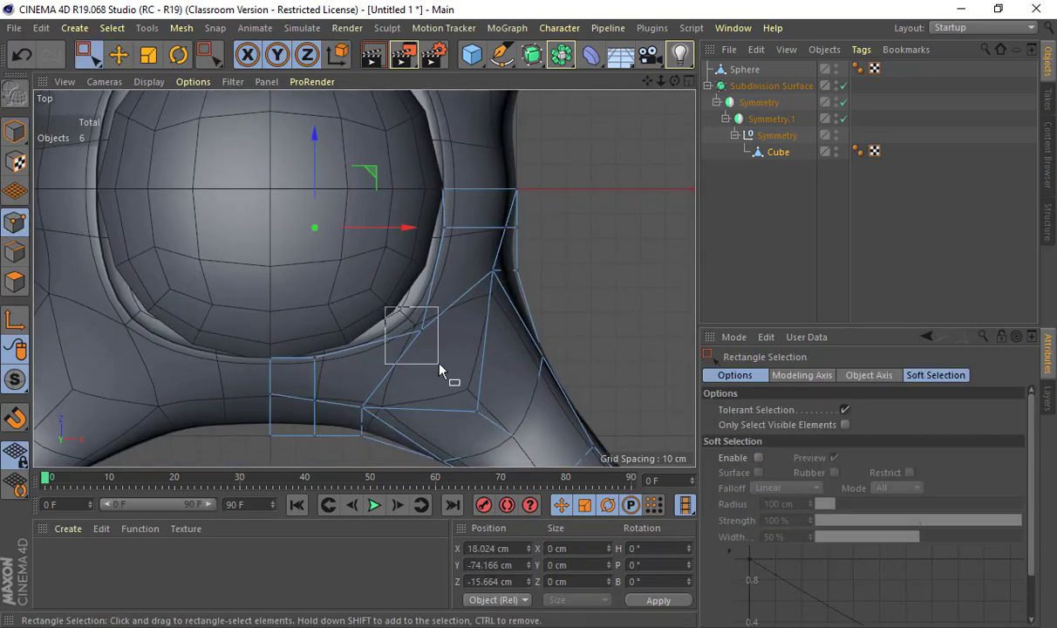
{"action": "left_click_drag", "start_coordinate": [439, 364], "coordinate": [440, 366]}
{"action": "left_click_drag", "start_coordinate": [477, 277], "coordinate": [461, 268]}
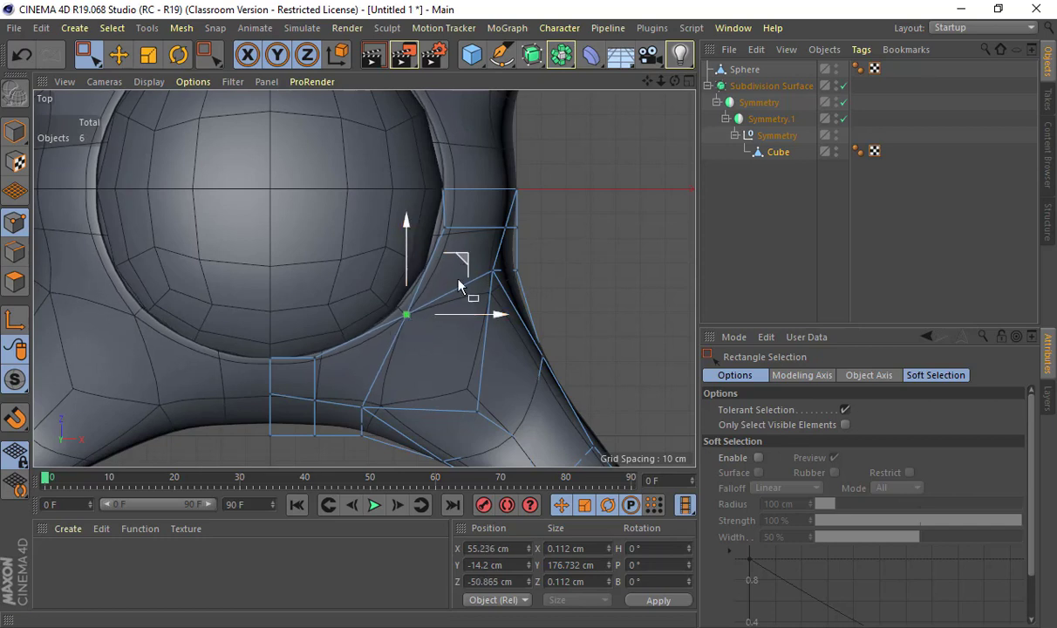
Move the rim points beside the X axis slightly inward so the recess follows the dome's round outline.
{"action": "middle_click_drag", "start_coordinate": [466, 237], "coordinate": [462, 291], "text": "alt"}
{"action": "left_click_drag", "start_coordinate": [437, 294], "coordinate": [434, 296]}
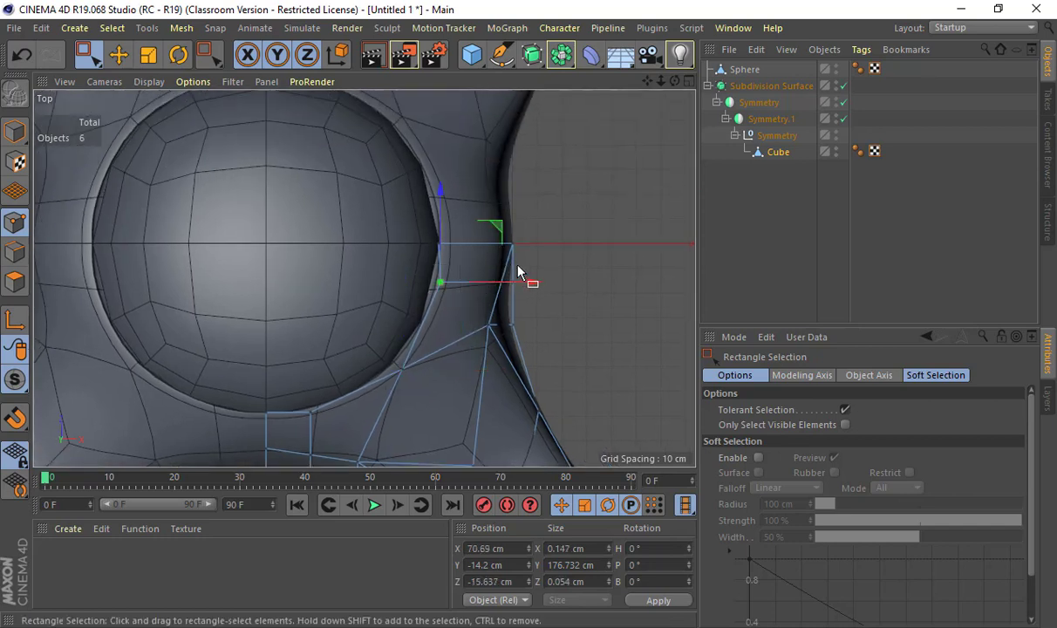
{"action": "left_click_drag", "start_coordinate": [530, 283], "coordinate": [524, 287]}
Round the recess rim near the Z axis by moving its centre points outward, then shift them with their neighbours to about Z -69 cm.
{"action": "left_click", "coordinate": [305, 411]}
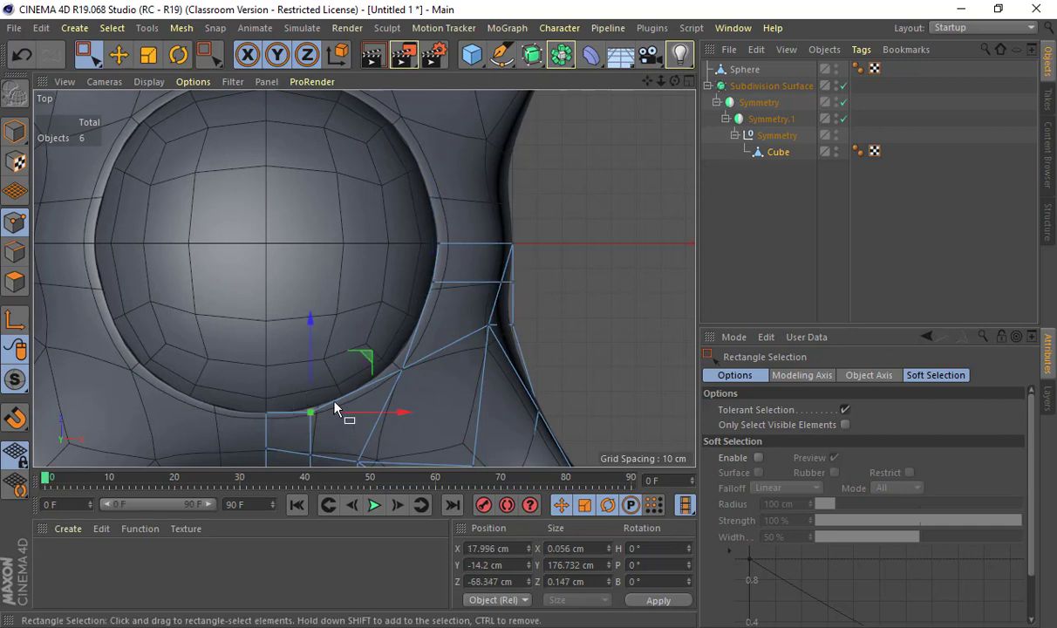
{"action": "left_click", "coordinate": [265, 417]}
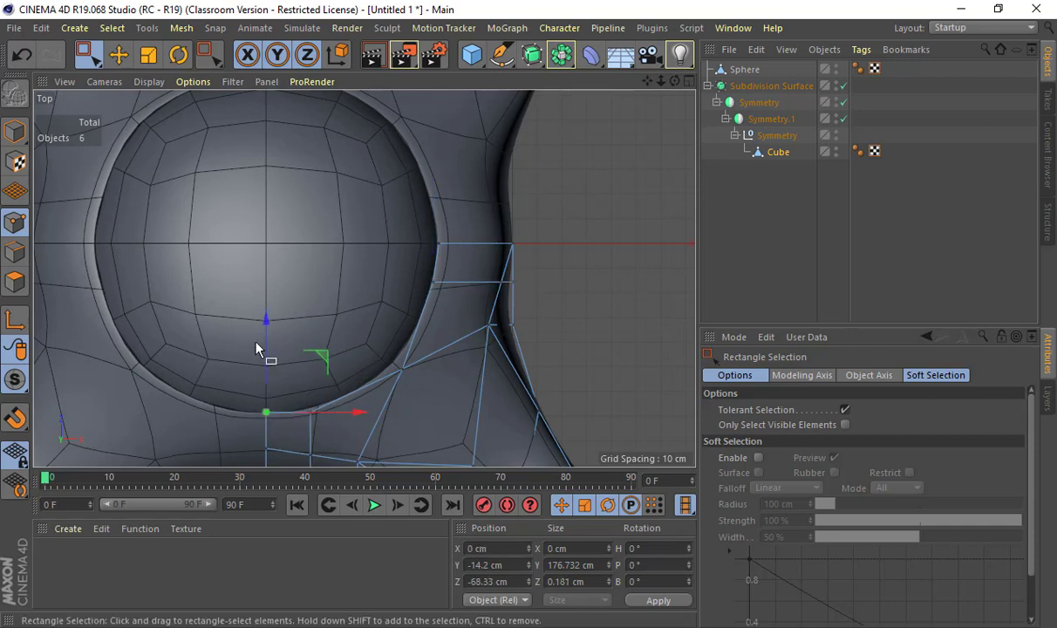
{"action": "left_click_drag", "start_coordinate": [267, 322], "coordinate": [277, 342]}
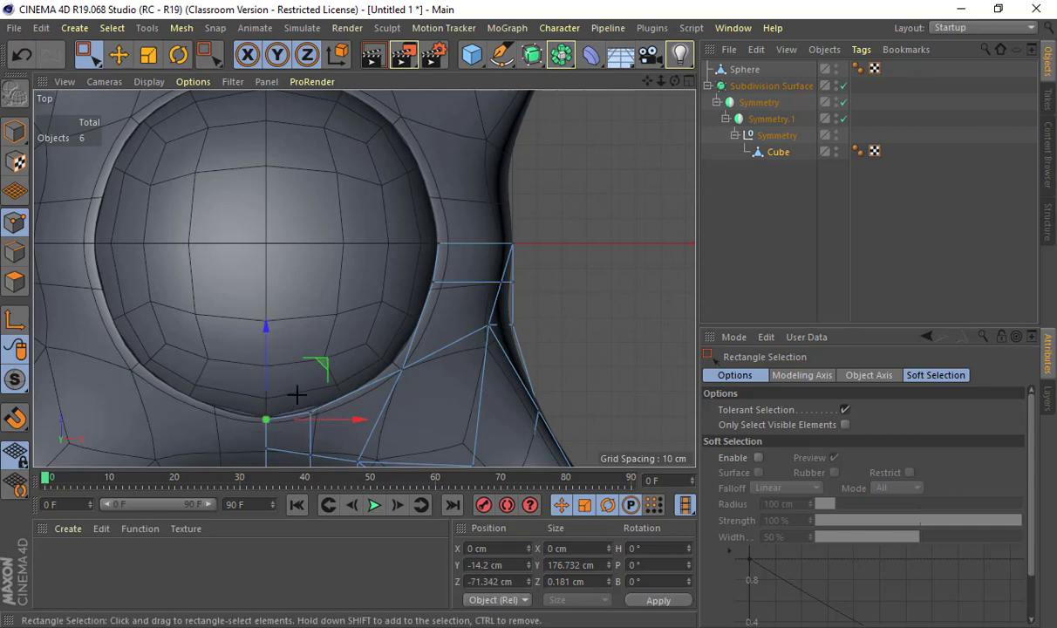
{"action": "left_click_drag", "start_coordinate": [340, 381], "coordinate": [298, 426]}
{"action": "left_click_drag", "start_coordinate": [309, 352], "coordinate": [310, 355]}
{"action": "left_click_drag", "start_coordinate": [292, 432], "coordinate": [322, 436]}
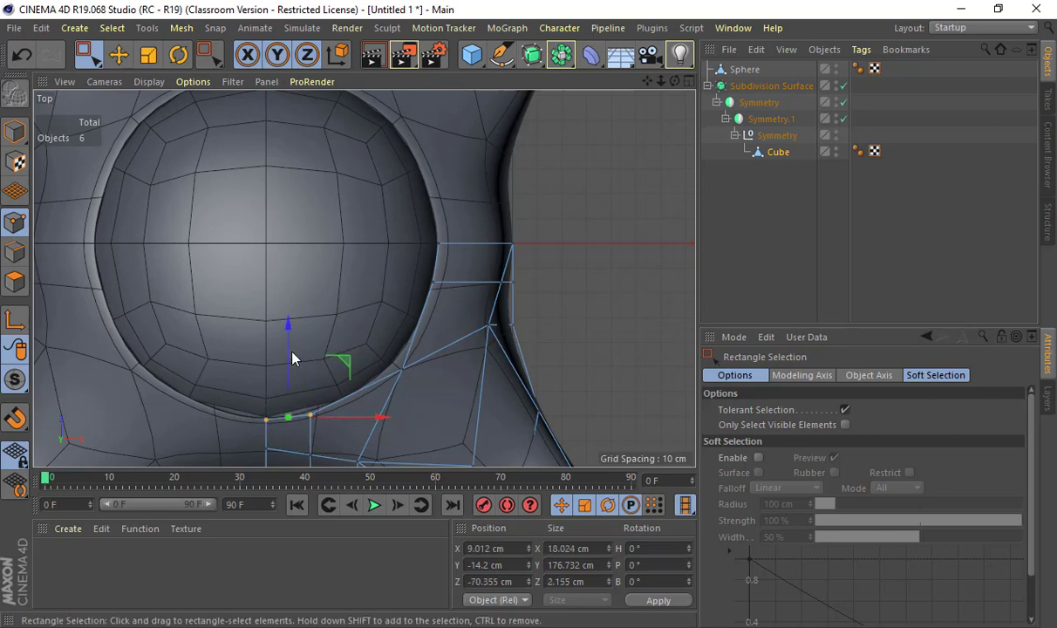
{"action": "mouse_move", "coordinate": [293, 352]}
{"action": "left_mouse_down"}
{"action": "mouse_move", "coordinate": [294, 342]}
{"action": "mouse_move", "coordinate": [295, 354]}
{"action": "left_mouse_up"}
Select the dome in the perspective view and raise it to about Y 68.5 cm above the drone body.
{"action": "middle_click", "coordinate": [308, 244]}
{"action": "middle_click", "coordinate": [308, 243]}
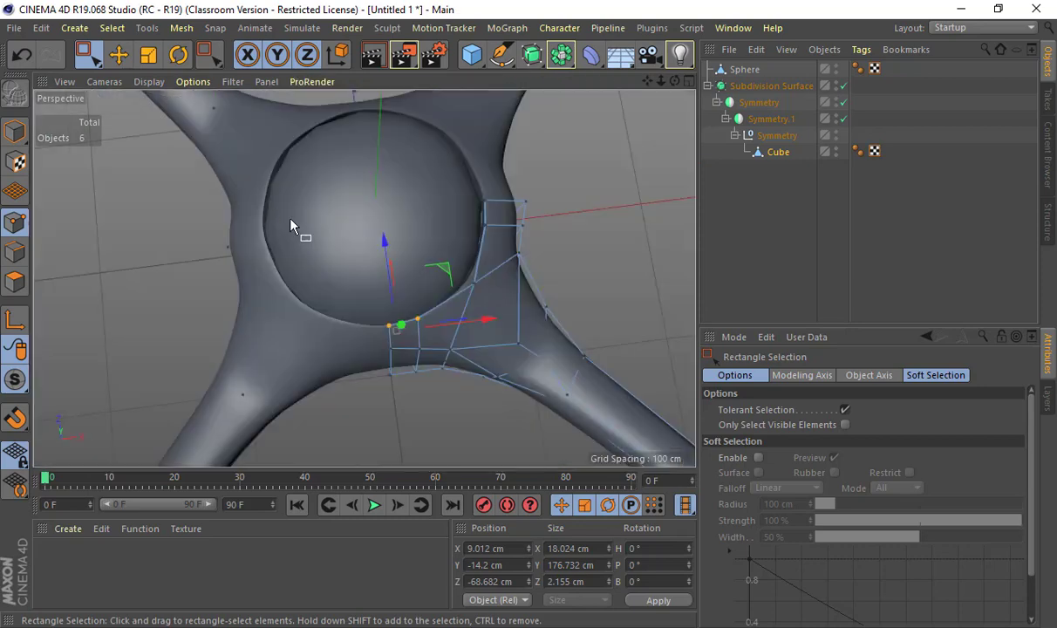
{"action": "left_click_drag", "start_coordinate": [295, 229], "coordinate": [92, 211], "text": "alt"}
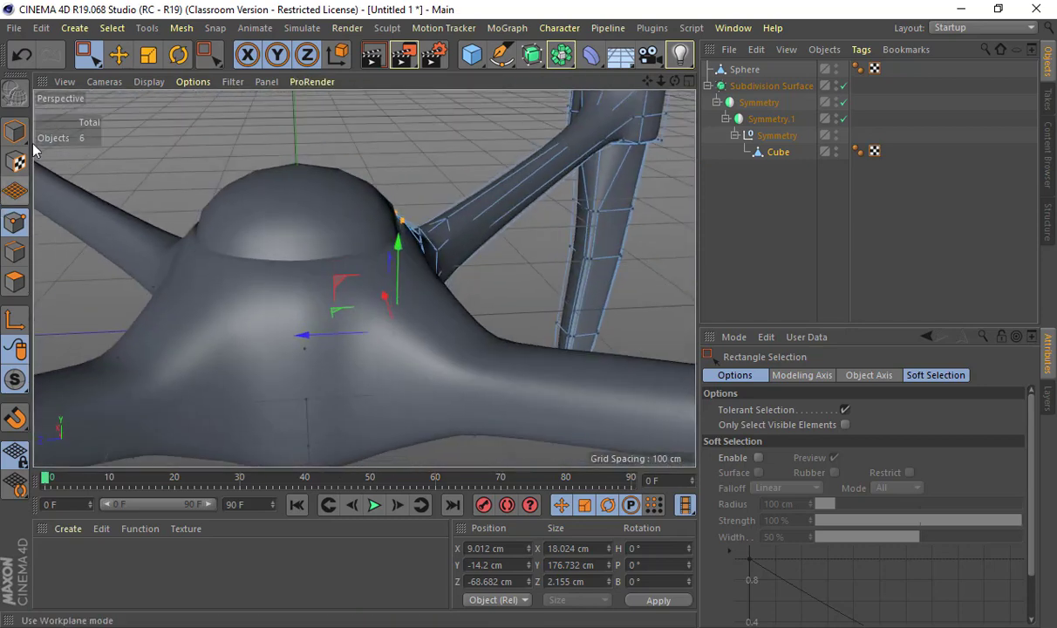
{"action": "left_click", "coordinate": [15, 132]}
{"action": "left_click", "coordinate": [291, 176]}
{"action": "left_click_drag", "start_coordinate": [300, 153], "coordinate": [301, 148]}
{"action": "left_click", "coordinate": [422, 160]}
{"action": "left_click_drag", "start_coordinate": [403, 277], "coordinate": [370, 197], "text": "alt"}
{"action": "left_click", "coordinate": [373, 203]}
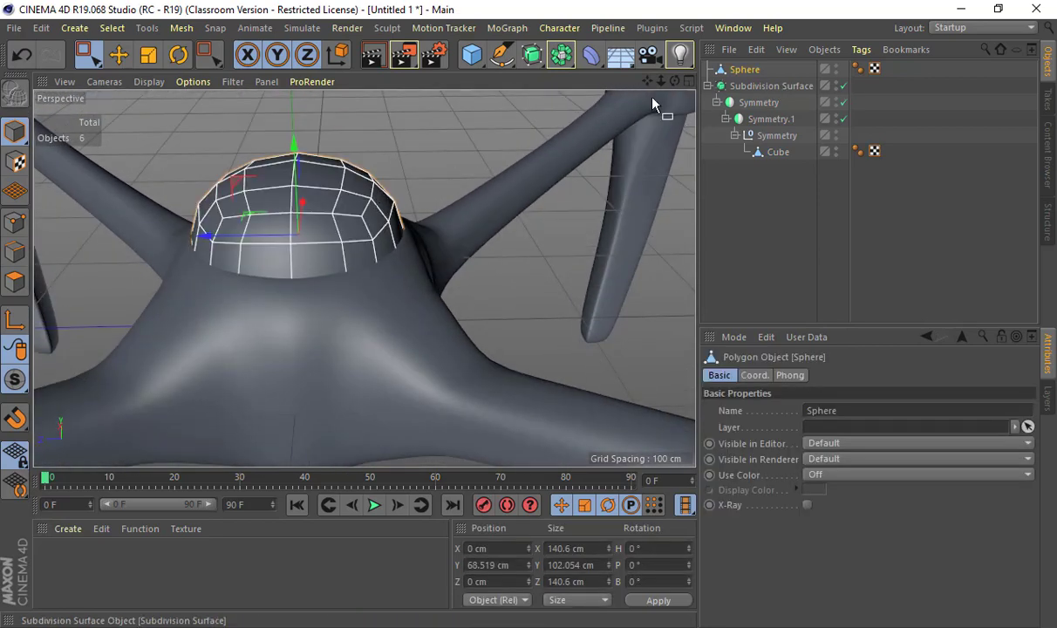
Isolate the dome with Viewport Solo Single and view its open underside.
{"action": "left_click", "coordinate": [14, 379]}
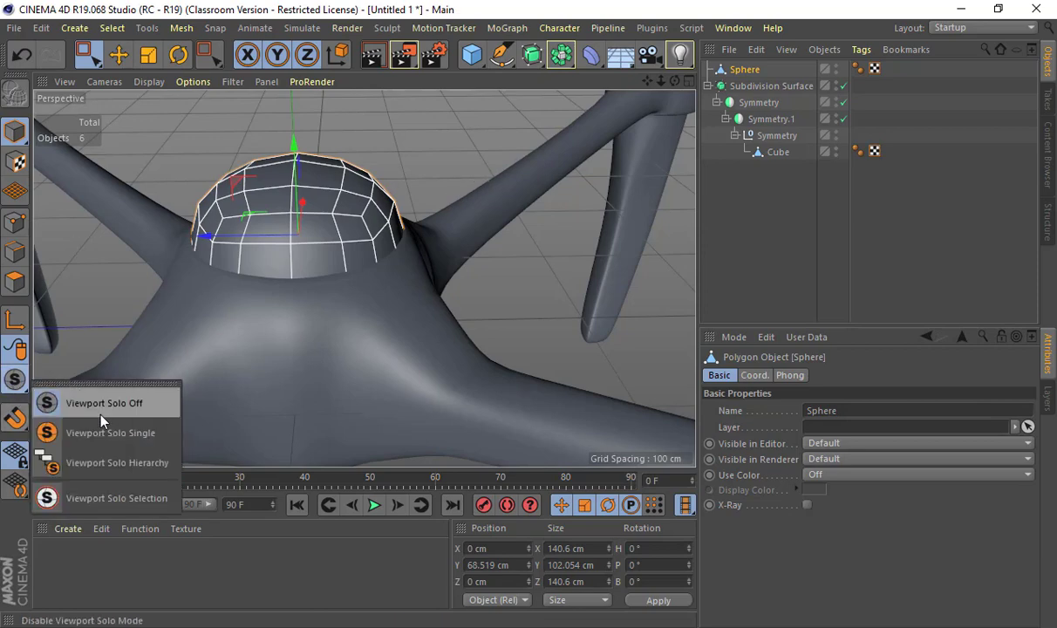
{"action": "left_click", "coordinate": [113, 434]}
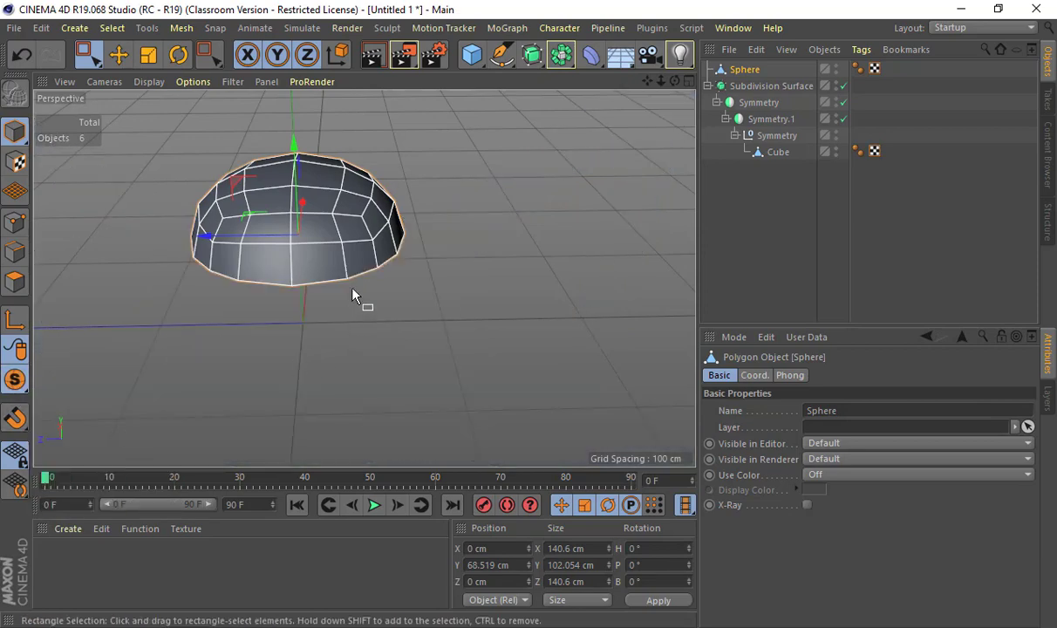
{"action": "left_click_drag", "start_coordinate": [361, 297], "coordinate": [368, 201], "text": "alt"}
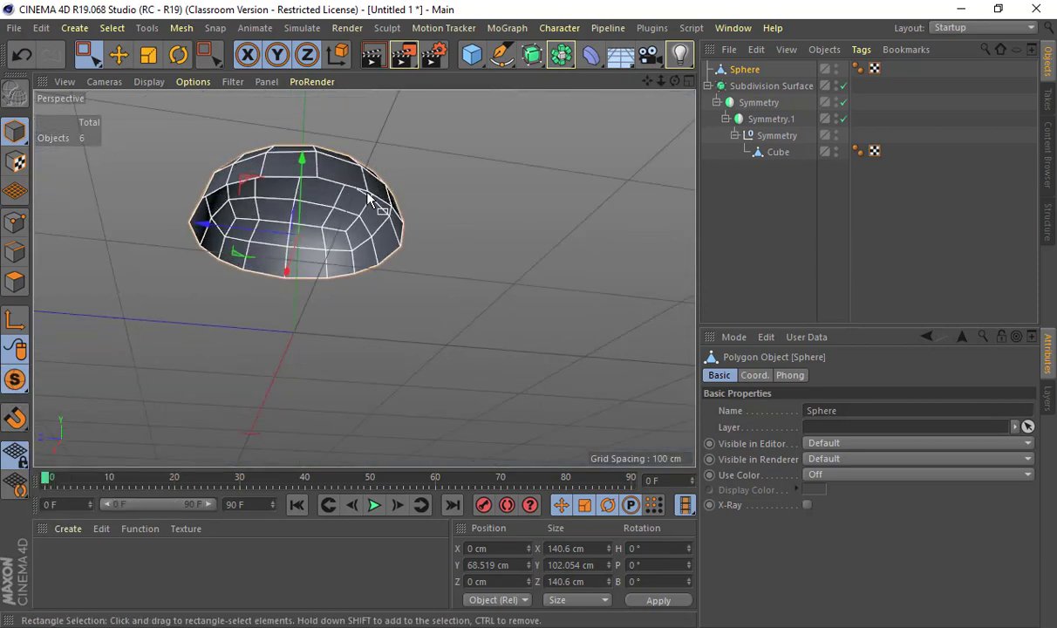
Extrude all the dome's polygons inward with an offset of -2.6 cm and Create Caps enabled.
{"action": "left_click", "coordinate": [14, 281]}
{"action": "left_click_drag", "start_coordinate": [129, 113], "coordinate": [499, 333]}
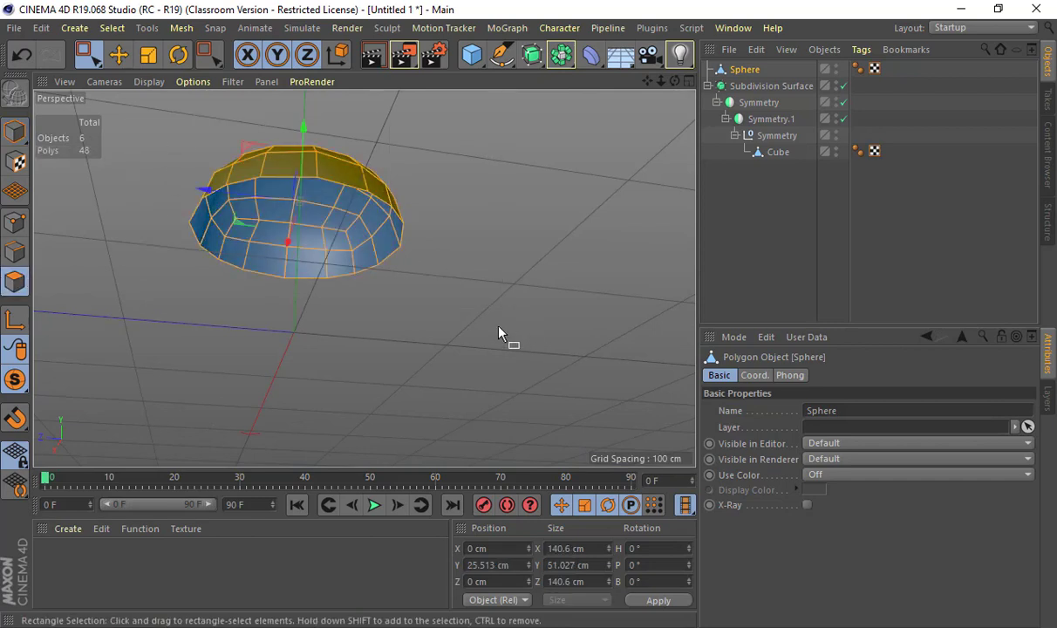
{"action": "key", "text": "d"}
{"action": "left_click_drag", "start_coordinate": [385, 225], "coordinate": [359, 225]}
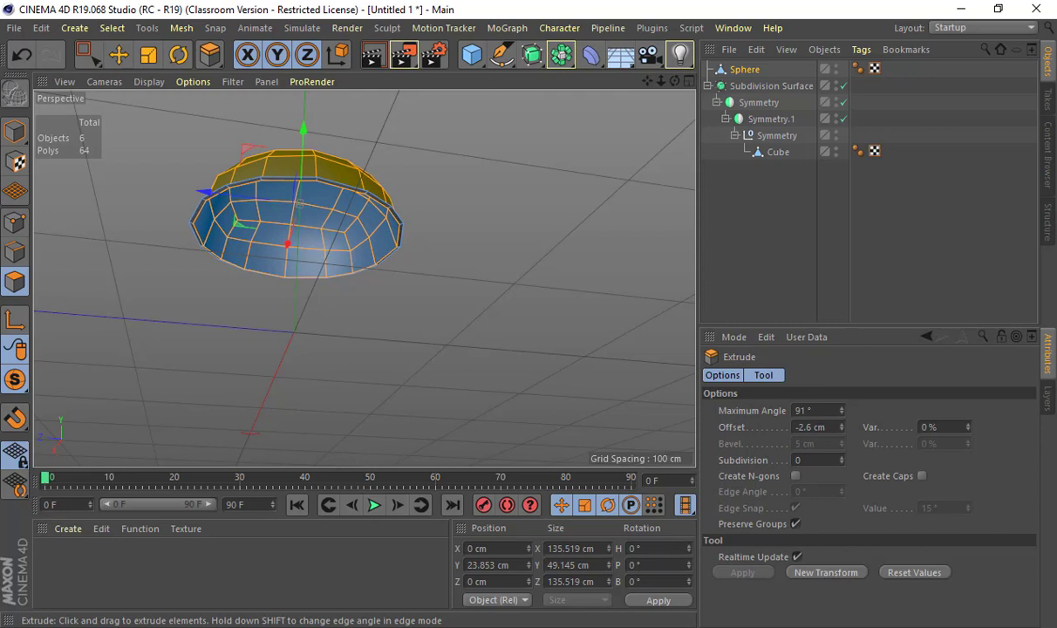
{"action": "left_click", "coordinate": [922, 476]}
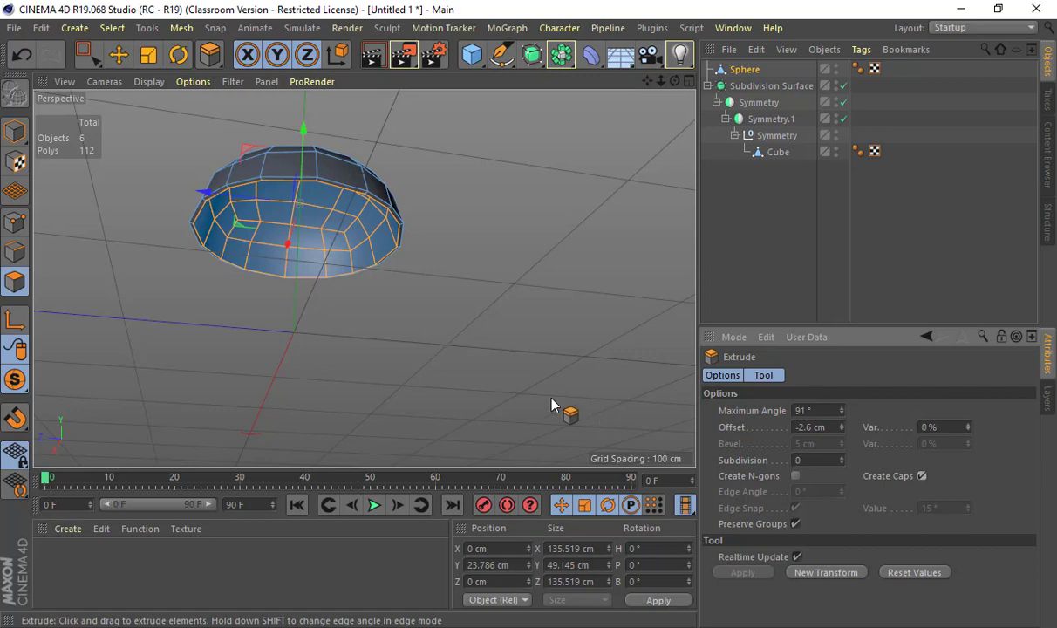
Try a Subdivision Surface on the thickened dome and examine its smoothed rim.
{"action": "scroll", "coordinate": [381, 266], "scroll_direction": "up", "scroll_amount": 4}
{"action": "left_click_drag", "start_coordinate": [333, 194], "coordinate": [366, 288], "text": "alt"}
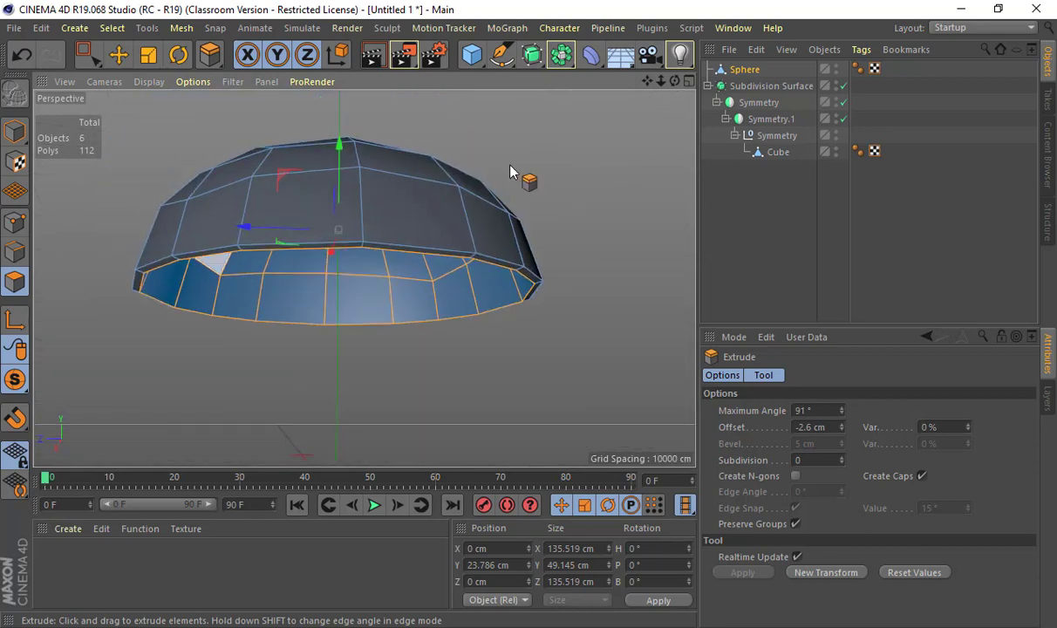
{"action": "left_click", "coordinate": [531, 56], "text": "alt"}
{"action": "left_click_drag", "start_coordinate": [519, 248], "coordinate": [520, 148], "text": "alt"}
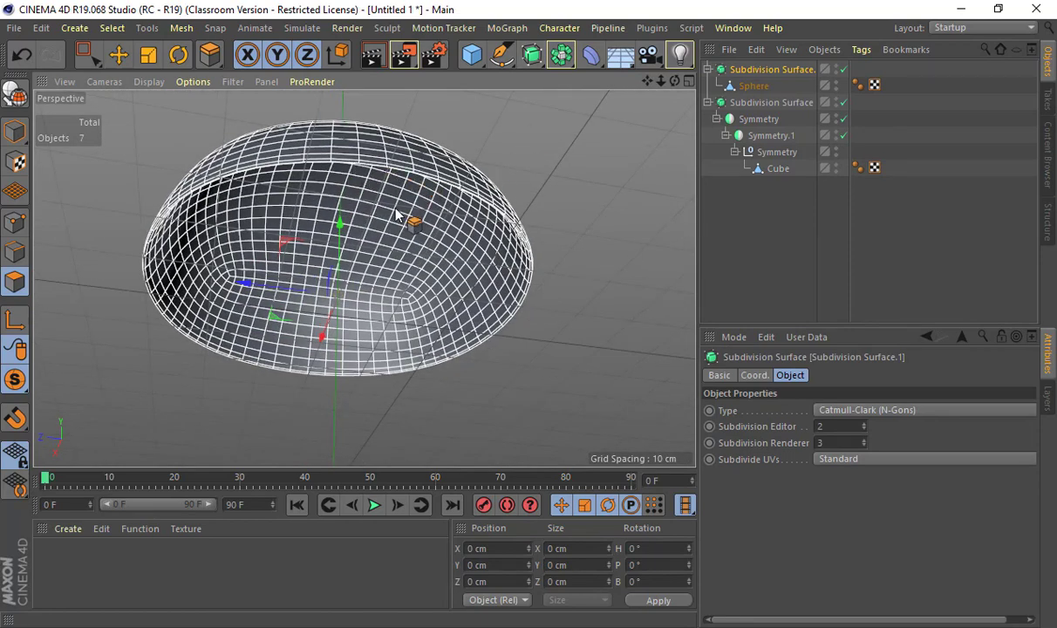
{"action": "key", "text": "ctrl+z"}
Add loop cuts around the dome's rim, one on the outer shell at about 96% and one across the rim's thickness at about 62%.
{"action": "key", "text": "k"}
{"action": "key", "text": "l"}
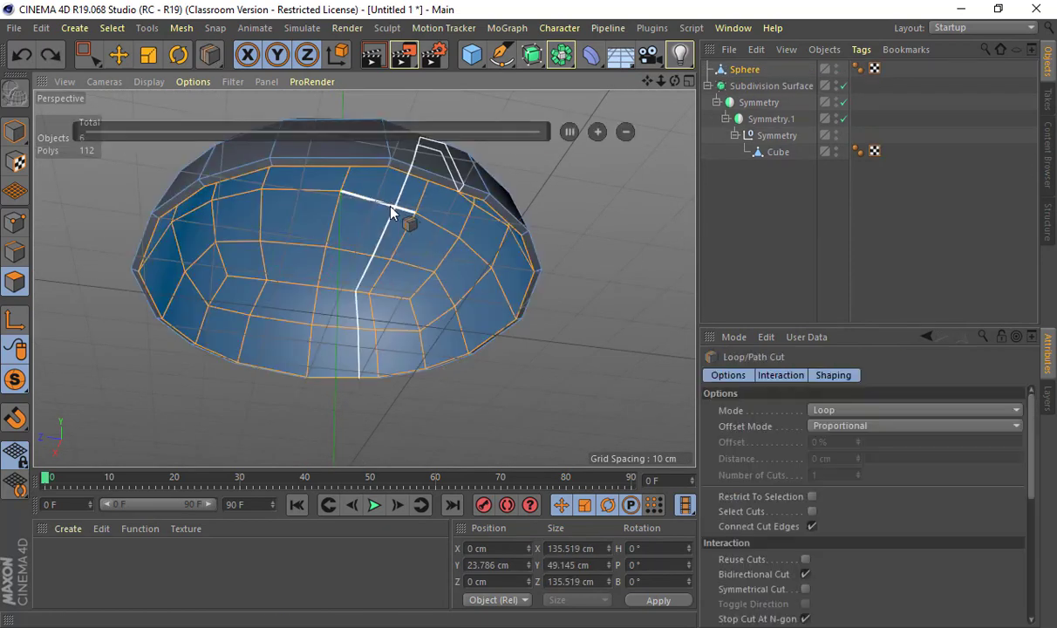
{"action": "left_click_drag", "start_coordinate": [380, 203], "coordinate": [401, 264], "text": "alt"}
{"action": "scroll", "coordinate": [370, 254], "scroll_direction": "up", "scroll_amount": 3}
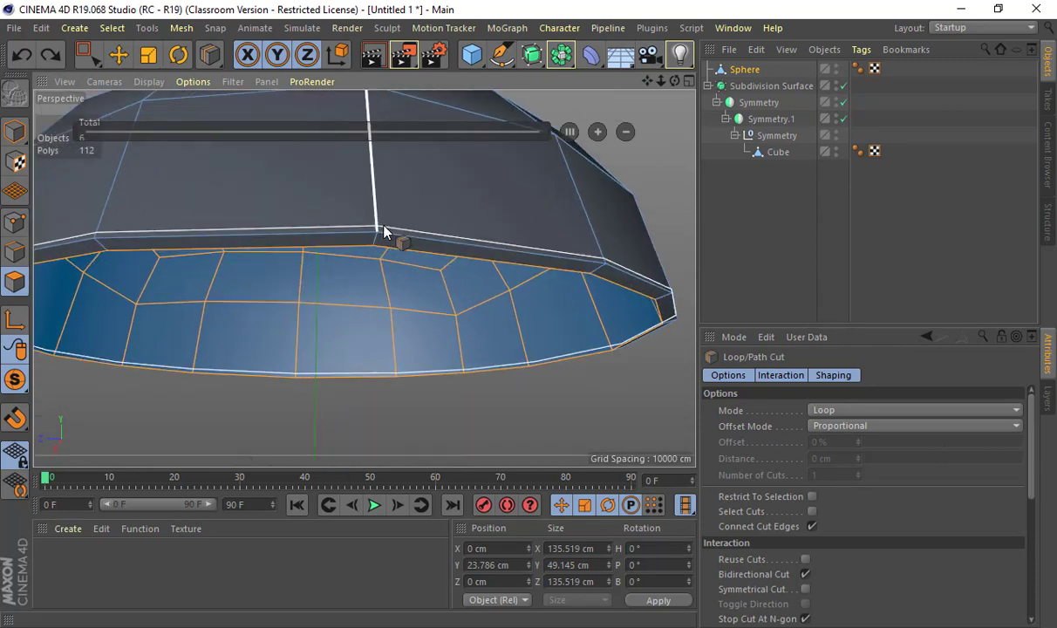
{"action": "left_click", "coordinate": [380, 237]}
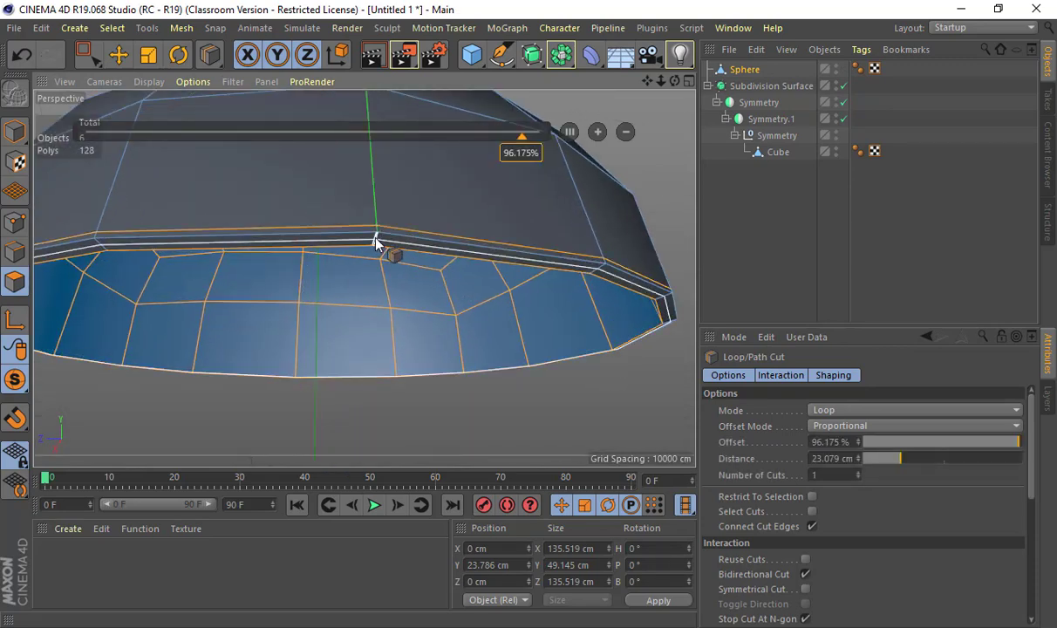
{"action": "left_click", "coordinate": [372, 240]}
Add a loop cut inside the dome close to its lower edge at about 94.6%.
{"action": "left_click_drag", "start_coordinate": [368, 235], "coordinate": [410, 465], "text": "alt"}
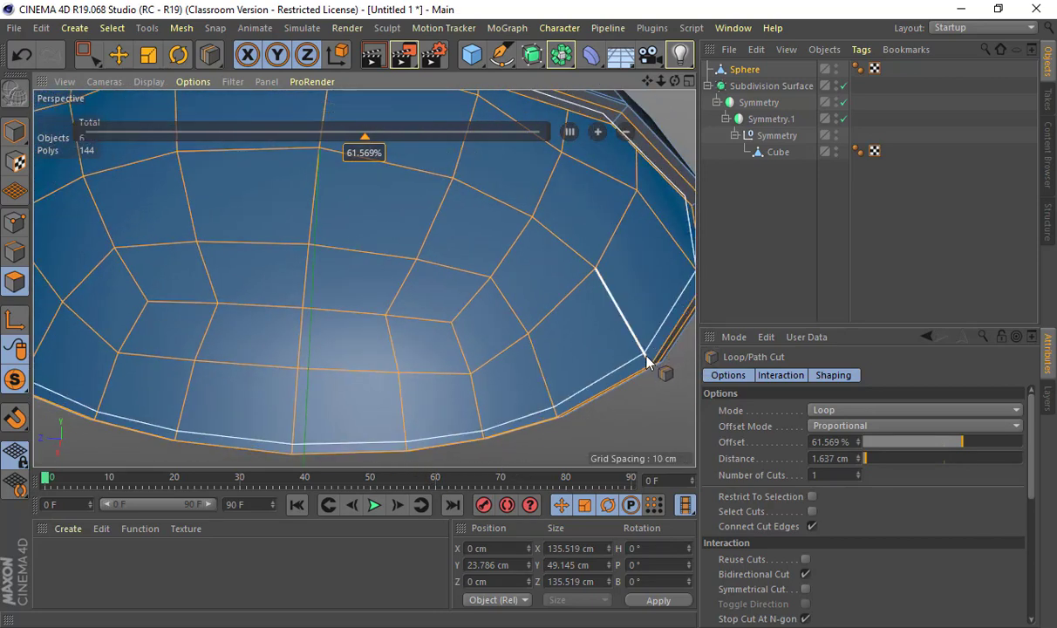
{"action": "left_click_drag", "start_coordinate": [639, 359], "coordinate": [380, 392], "text": "alt"}
{"action": "scroll", "coordinate": [389, 305], "scroll_direction": "down", "scroll_amount": 3}
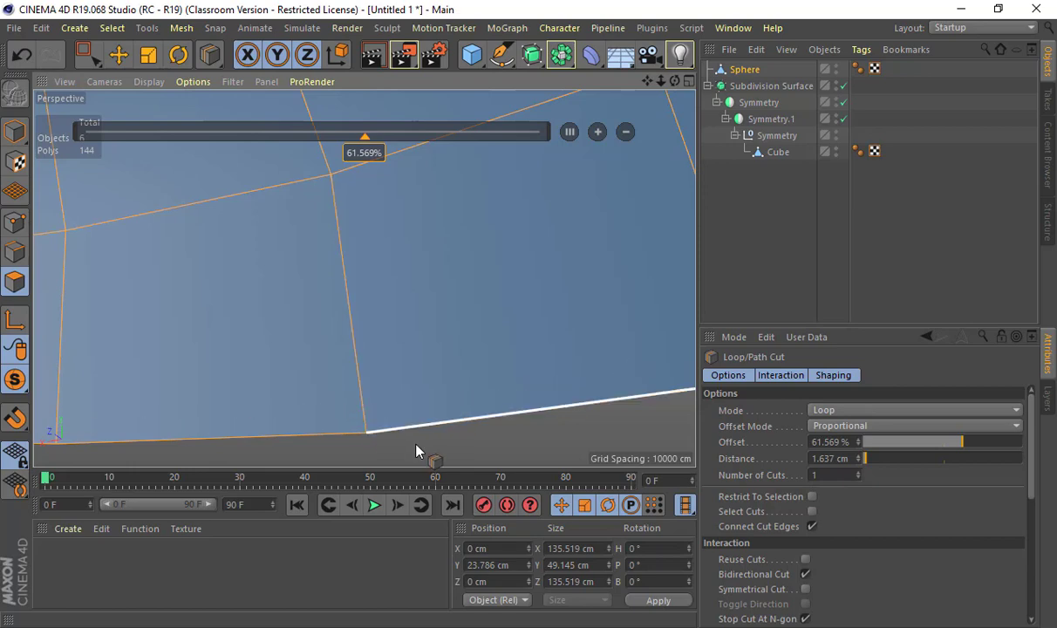
{"action": "left_click", "coordinate": [743, 244]}
{"action": "left_click", "coordinate": [743, 68]}
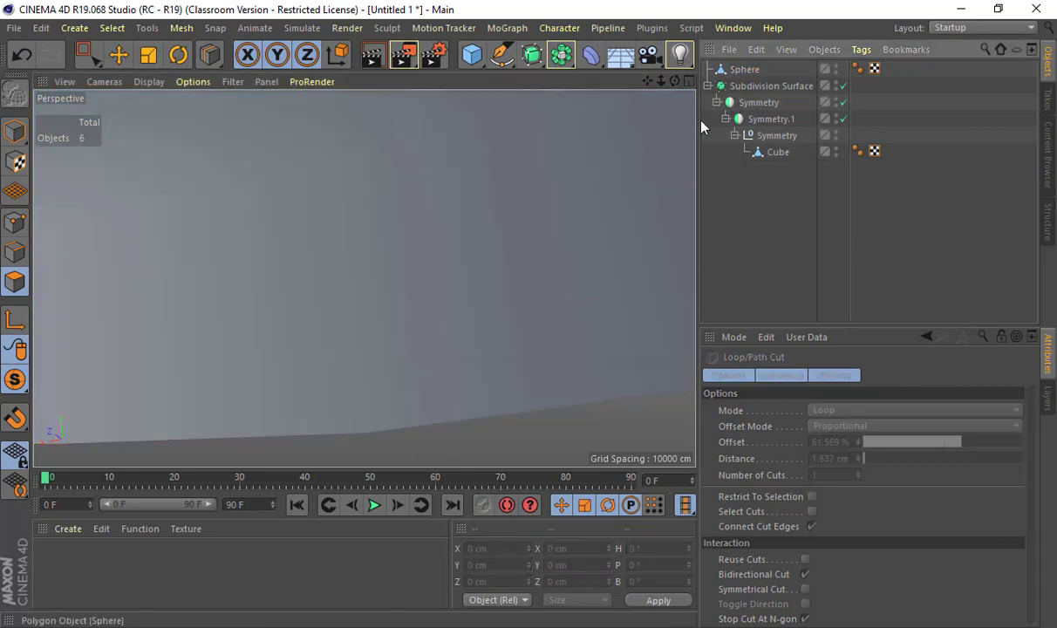
{"action": "left_click", "coordinate": [364, 418]}
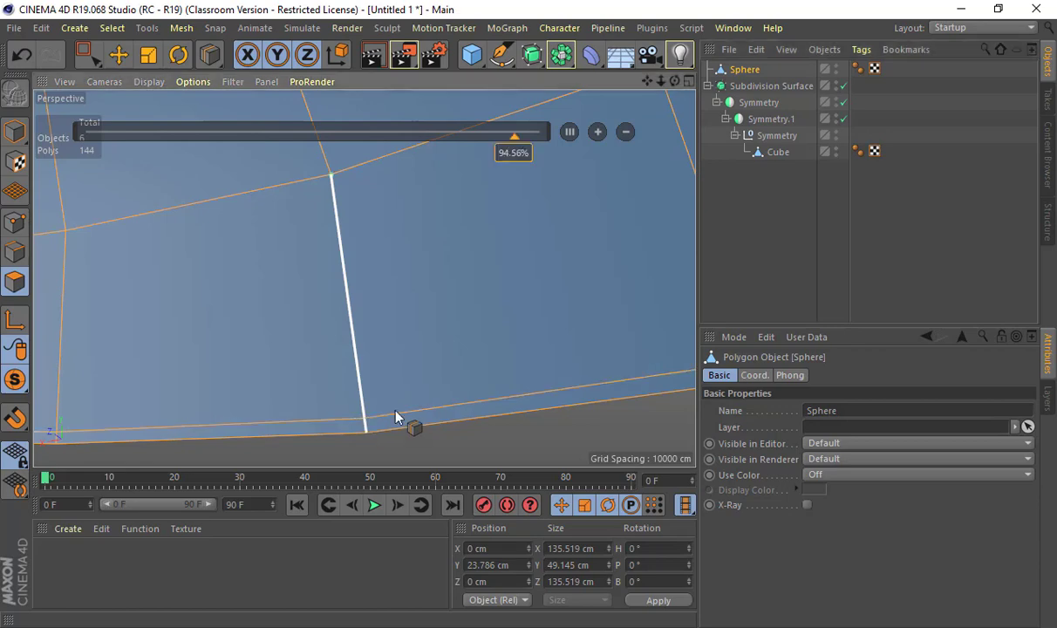
Place the dome under a Subdivision Surface and inspect its rim from below.
{"action": "scroll", "coordinate": [424, 410], "scroll_direction": "down", "scroll_amount": 5}
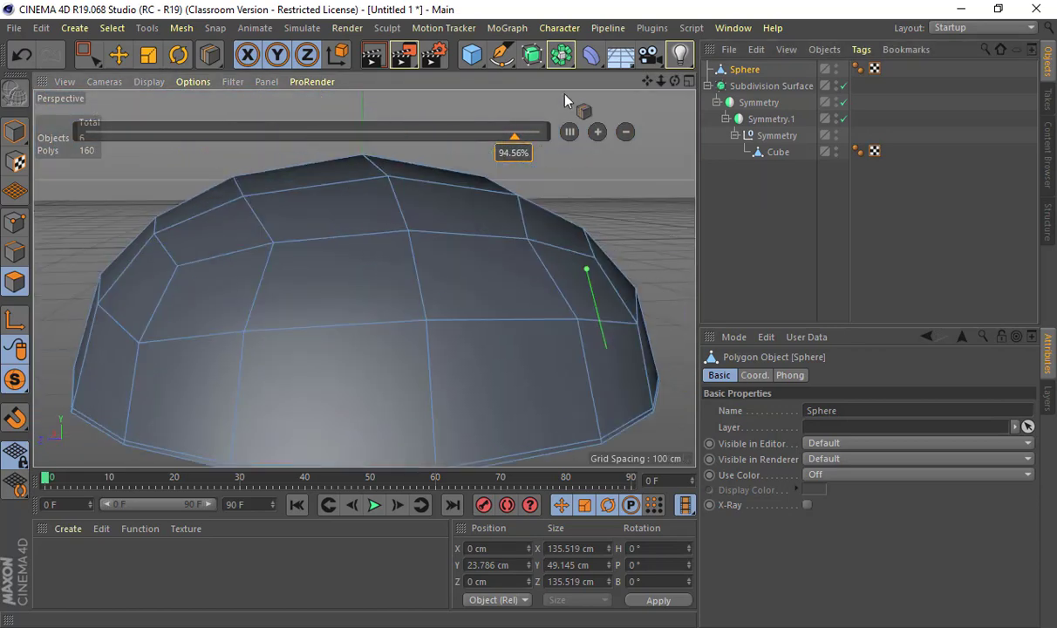
{"action": "left_click", "coordinate": [536, 61], "text": "alt"}
{"action": "right_click_drag", "start_coordinate": [582, 240], "coordinate": [493, 268], "text": "alt"}
{"action": "left_click_drag", "start_coordinate": [495, 266], "coordinate": [512, 201], "text": "alt"}
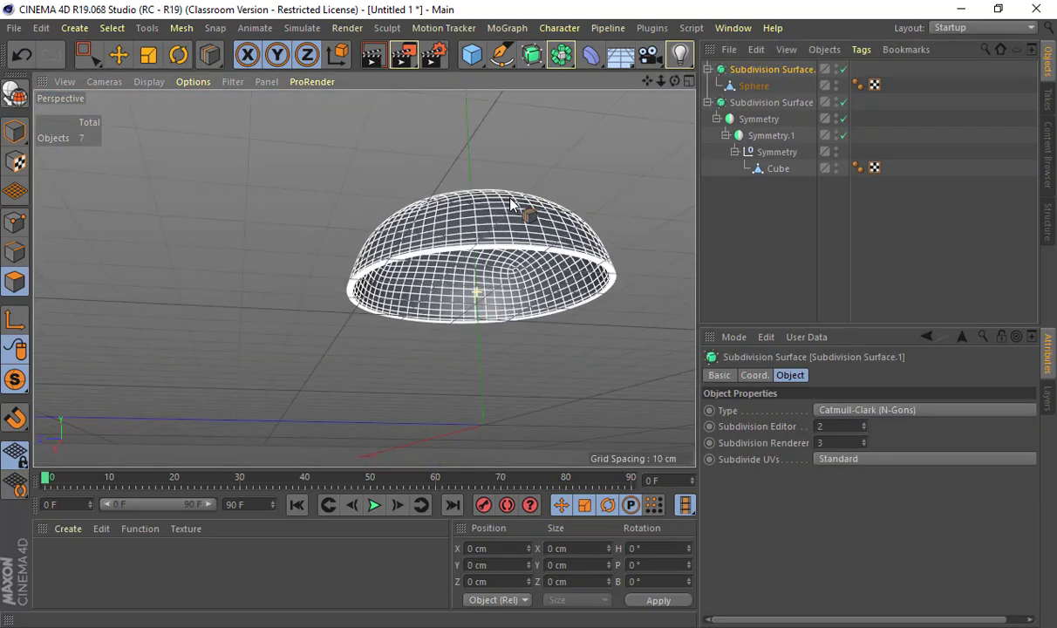
Examine the smoothed dome's inner rim up close and its outer shell from several angles.
{"action": "key", "text": "e"}
{"action": "left_click", "coordinate": [15, 132]}
{"action": "left_click", "coordinate": [327, 278]}
{"action": "left_click_drag", "start_coordinate": [327, 278], "coordinate": [322, 197], "text": "alt"}
{"action": "right_click_drag", "start_coordinate": [323, 237], "coordinate": [372, 250], "text": "alt"}
{"action": "scroll", "coordinate": [372, 256], "scroll_direction": "up", "scroll_amount": 8}
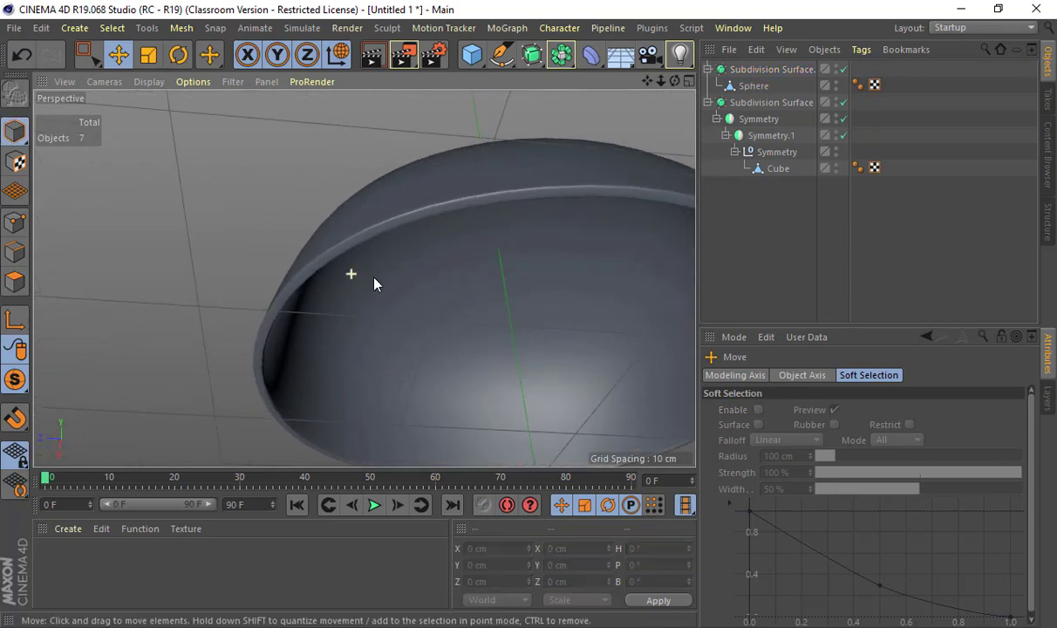
{"action": "scroll", "coordinate": [384, 283], "scroll_direction": "down", "scroll_amount": 8}
{"action": "mouse_move", "coordinate": [362, 310]}
{"action": "left_mouse_down", "text": "alt"}
{"action": "mouse_move", "coordinate": [356, 267]}
{"action": "mouse_move", "coordinate": [422, 358]}
{"action": "mouse_move", "coordinate": [268, 293]}
{"action": "left_mouse_up", "text": "alt"}
{"action": "scroll", "coordinate": [340, 302], "scroll_direction": "down", "scroll_amount": 6}
{"action": "middle_click_drag", "start_coordinate": [486, 237], "coordinate": [394, 226], "text": "alt"}
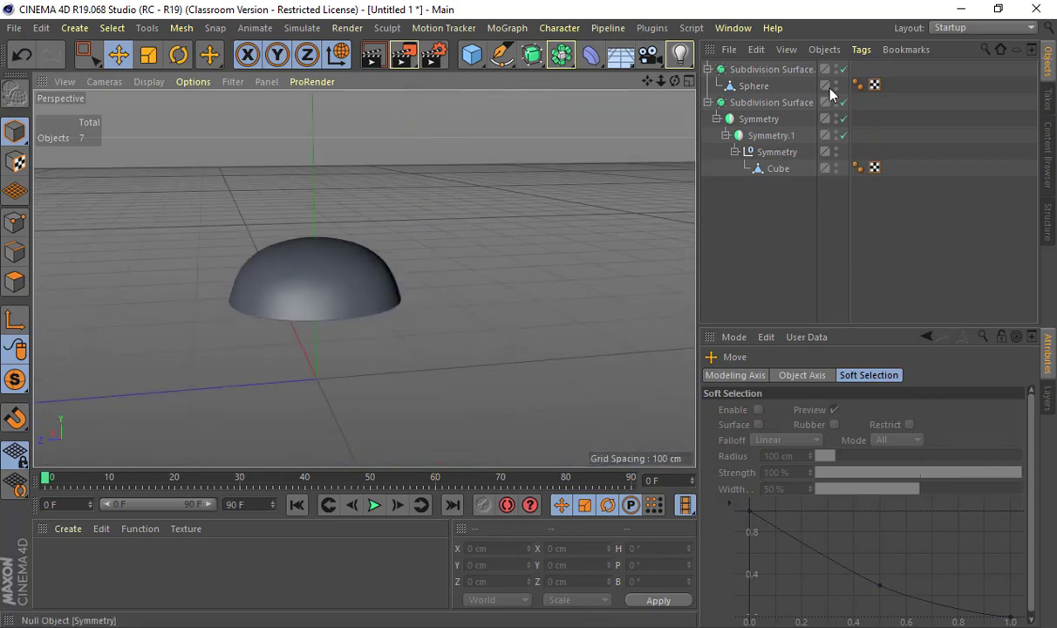
Turn off viewport solo to show the whole drone, and select the Cube mesh for point editing.
{"action": "left_click", "coordinate": [15, 379]}
{"action": "left_click", "coordinate": [87, 403]}
{"action": "left_click_drag", "start_coordinate": [288, 193], "coordinate": [454, 369], "text": "alt"}
{"action": "scroll", "coordinate": [384, 311], "scroll_direction": "down", "scroll_amount": 5}
{"action": "left_click", "coordinate": [785, 169]}
{"action": "left_click_drag", "start_coordinate": [626, 248], "coordinate": [436, 199], "text": "alt"}
{"action": "left_click", "coordinate": [19, 223]}
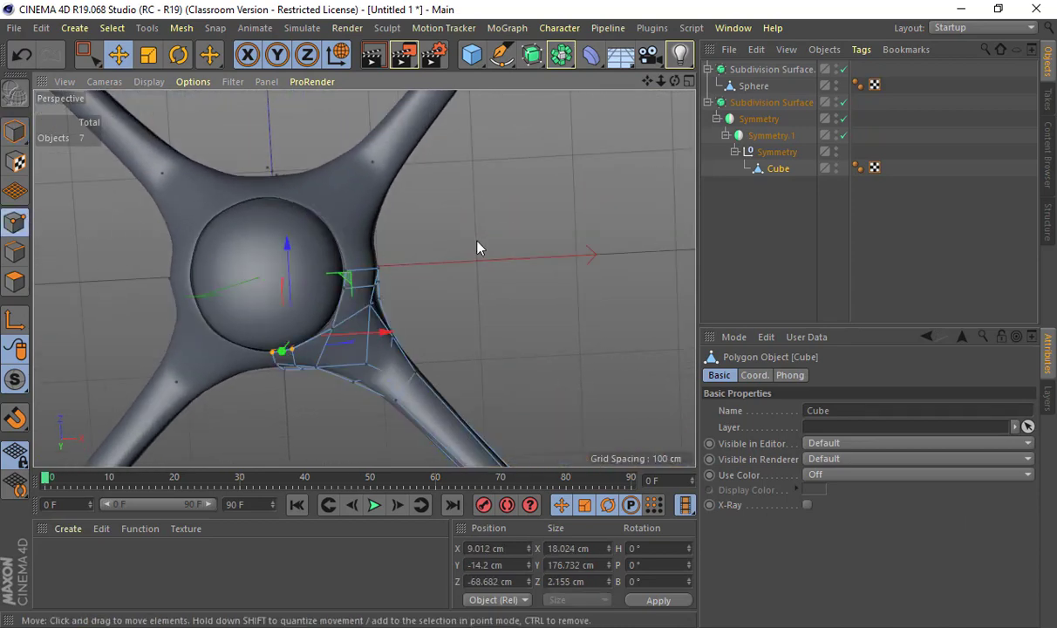
Move the body's side points on the symmetry line inward along X to about 97.4 cm.
{"action": "key", "text": "0"}
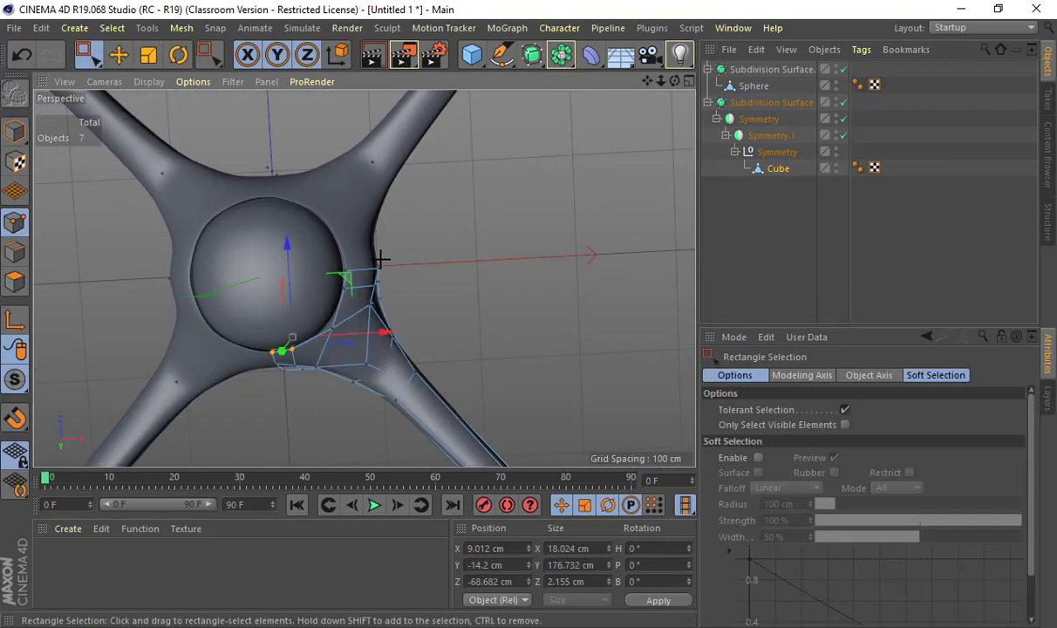
{"action": "left_click_drag", "start_coordinate": [411, 293], "coordinate": [370, 260]}
{"action": "left_click_drag", "start_coordinate": [370, 260], "coordinate": [597, 161], "text": "alt"}
{"action": "left_click_drag", "start_coordinate": [421, 323], "coordinate": [442, 355], "text": "alt"}
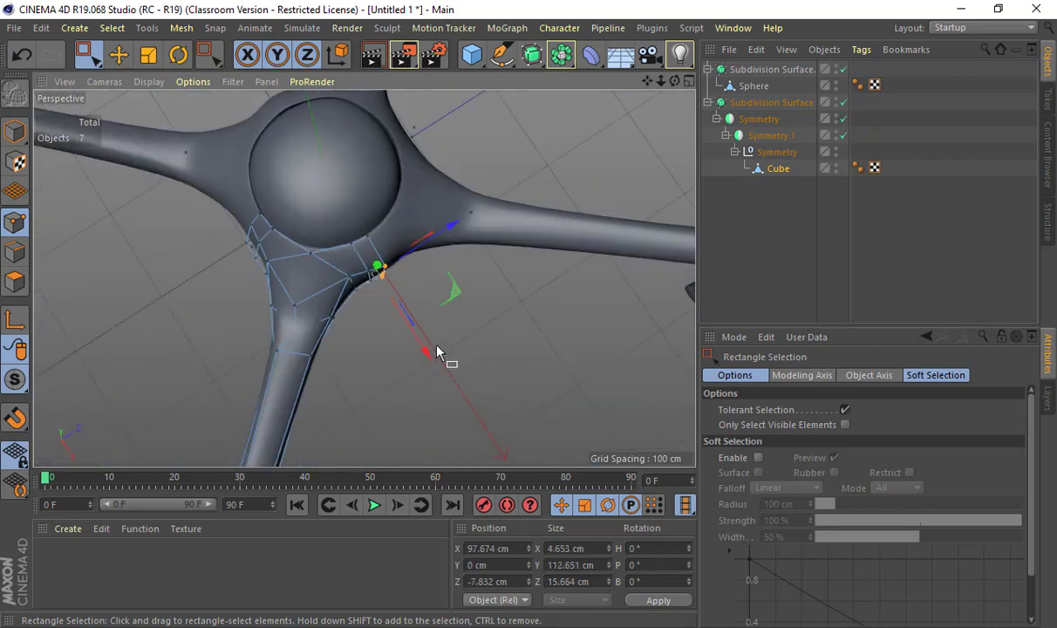
{"action": "middle_click", "coordinate": [442, 356]}
{"action": "middle_click", "coordinate": [560, 182]}
{"action": "left_click_drag", "start_coordinate": [479, 212], "coordinate": [546, 253]}
{"action": "middle_click", "coordinate": [353, 274]}
{"action": "middle_click", "coordinate": [319, 245]}
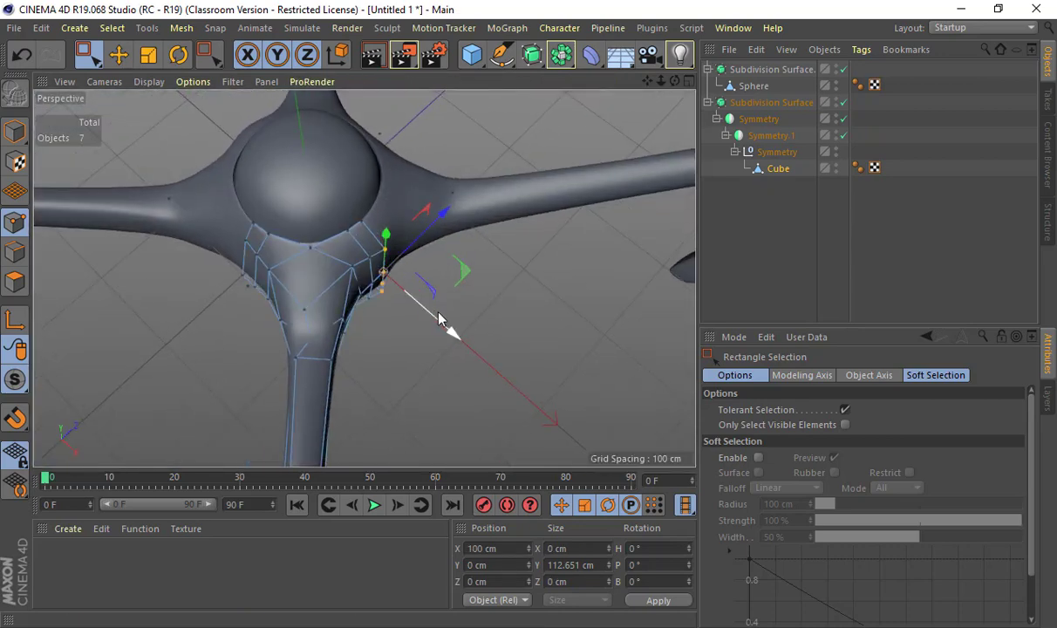
{"action": "left_click_drag", "start_coordinate": [439, 324], "coordinate": [497, 236]}
{"action": "left_click_drag", "start_coordinate": [498, 234], "coordinate": [504, 226]}
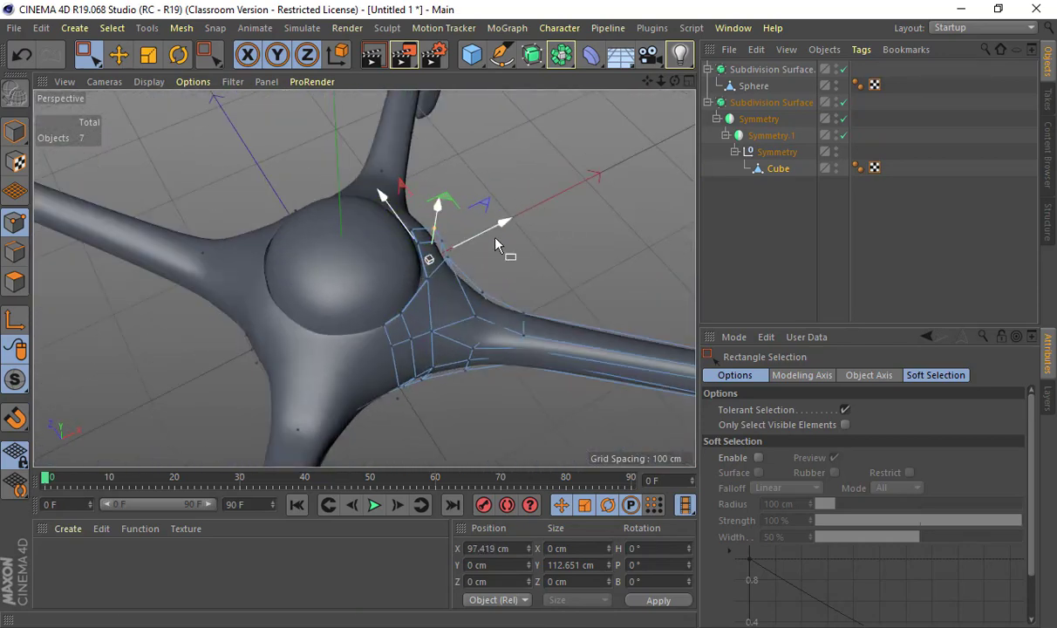
Move the side points nearer the arm to about X 103.8 cm and Z -45.1 cm to round the body's outline.
{"action": "left_click_drag", "start_coordinate": [441, 282], "coordinate": [421, 193], "text": "alt"}
{"action": "middle_click", "coordinate": [412, 241]}
{"action": "middle_click", "coordinate": [507, 248]}
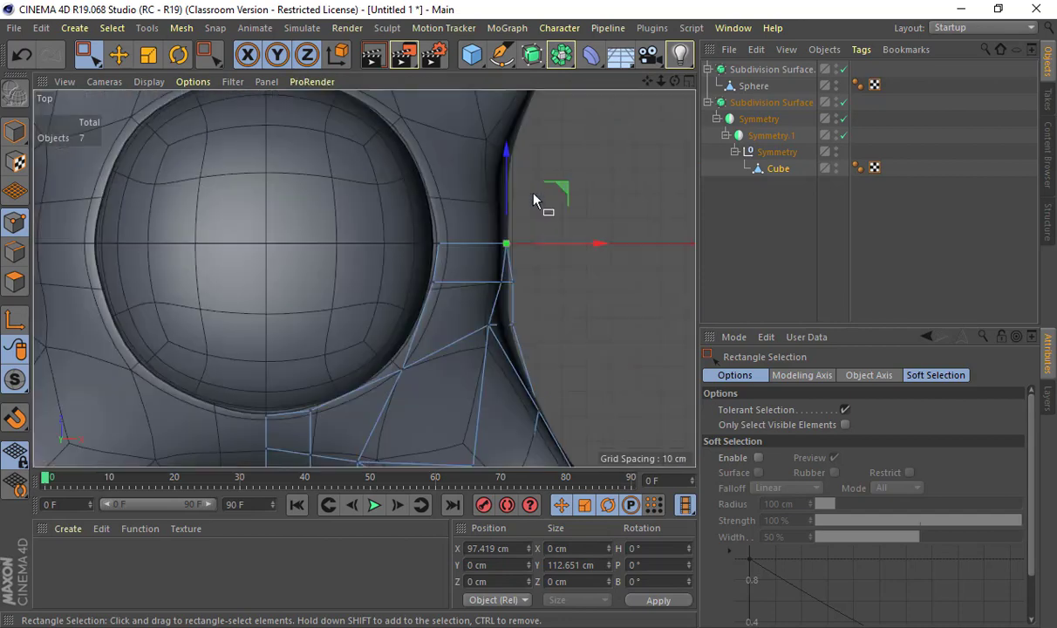
{"action": "middle_click_drag", "start_coordinate": [483, 185], "coordinate": [435, 161], "text": "alt"}
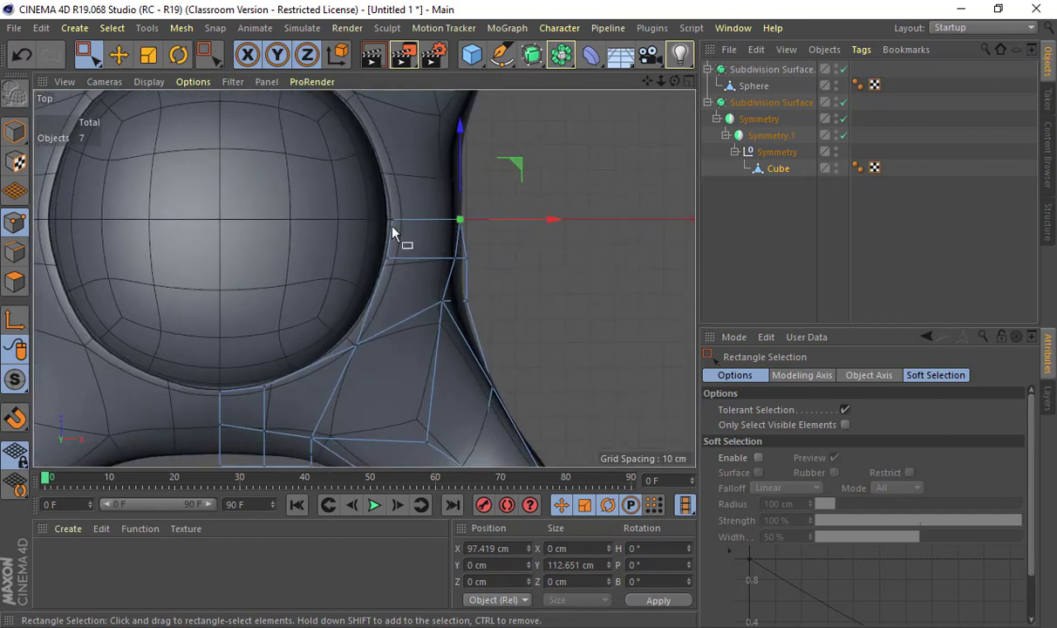
{"action": "middle_click", "coordinate": [321, 335]}
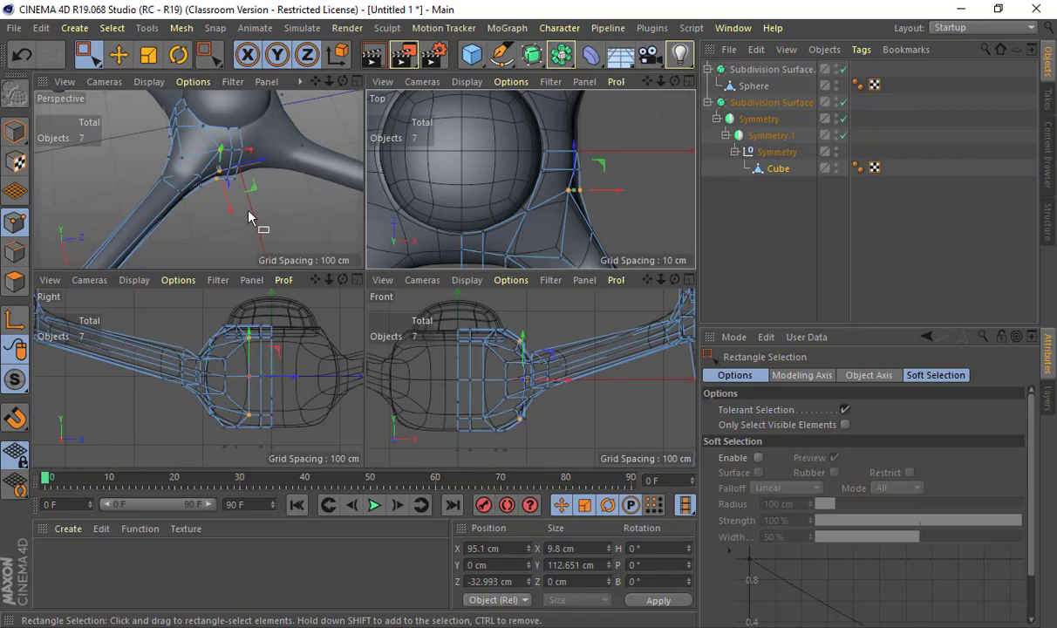
{"action": "right_click_drag", "start_coordinate": [201, 206], "coordinate": [273, 185], "text": "alt"}
{"action": "middle_click_drag", "start_coordinate": [272, 185], "coordinate": [245, 218], "text": "alt"}
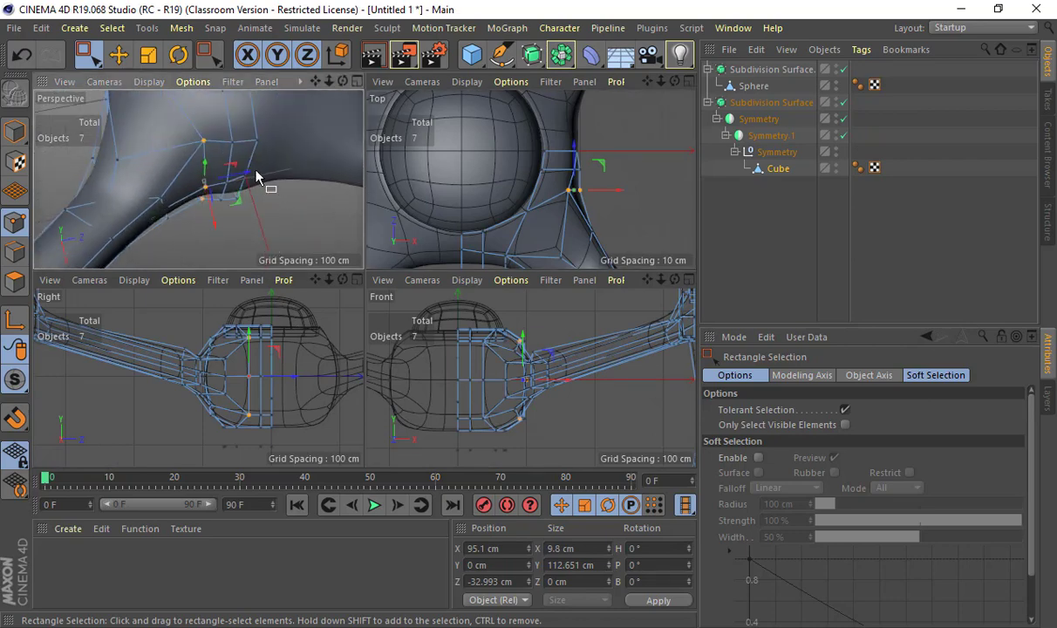
{"action": "left_click_drag", "start_coordinate": [247, 177], "coordinate": [238, 184]}
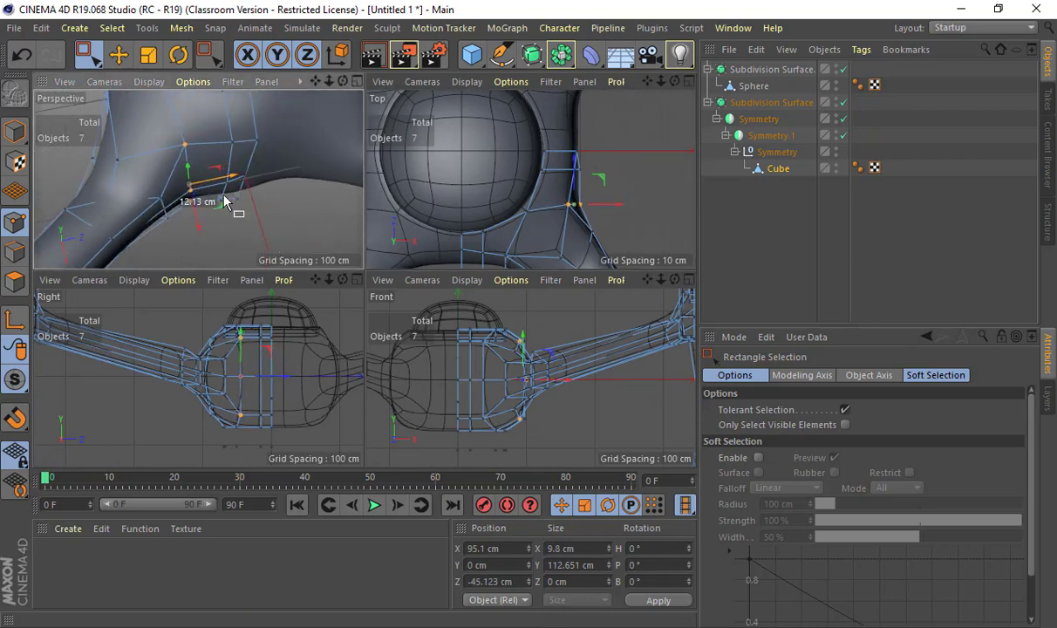
{"action": "left_click_drag", "start_coordinate": [197, 228], "coordinate": [200, 237]}
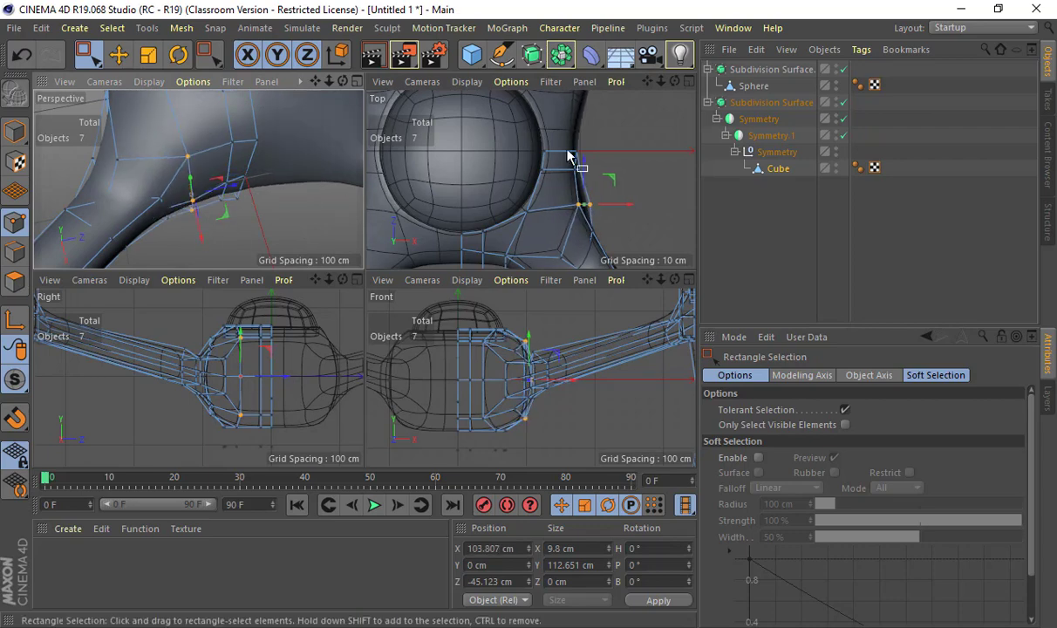
Move the side points beside the symmetry line to about X 97 cm and Z -24 cm, and check the body's curve.
{"action": "left_click_drag", "start_coordinate": [564, 166], "coordinate": [616, 188]}
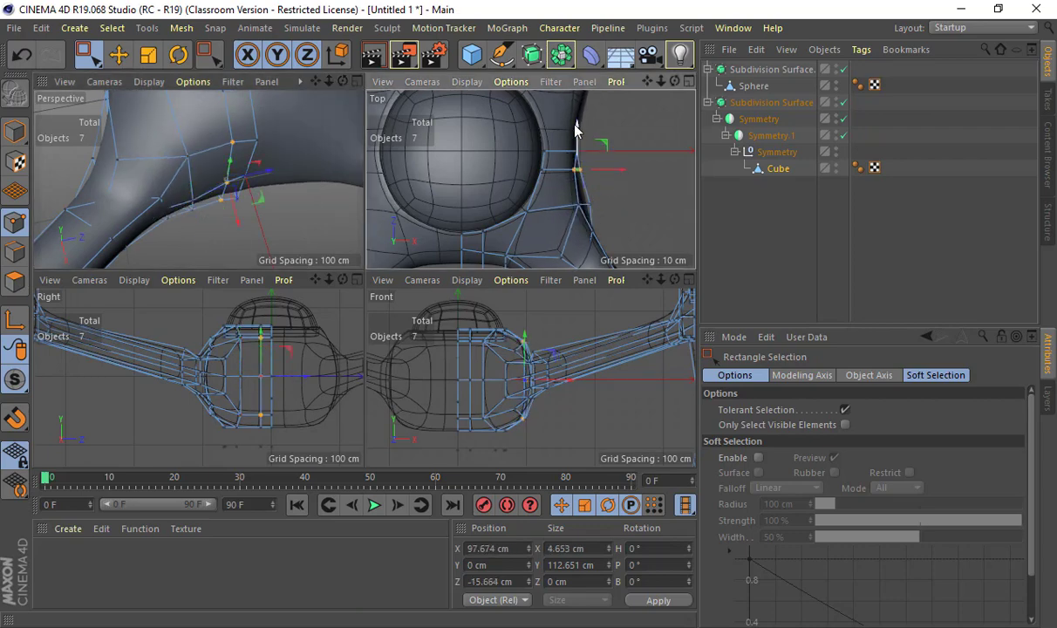
{"action": "left_click_drag", "start_coordinate": [575, 140], "coordinate": [575, 137]}
{"action": "left_click_drag", "start_coordinate": [609, 179], "coordinate": [598, 177]}
{"action": "left_click_drag", "start_coordinate": [215, 176], "coordinate": [81, 191], "text": "alt"}
{"action": "middle_click", "coordinate": [215, 177]}
{"action": "right_click_drag", "start_coordinate": [299, 232], "coordinate": [237, 230], "text": "alt"}
{"action": "left_click_drag", "start_coordinate": [238, 230], "coordinate": [455, 268], "text": "alt"}
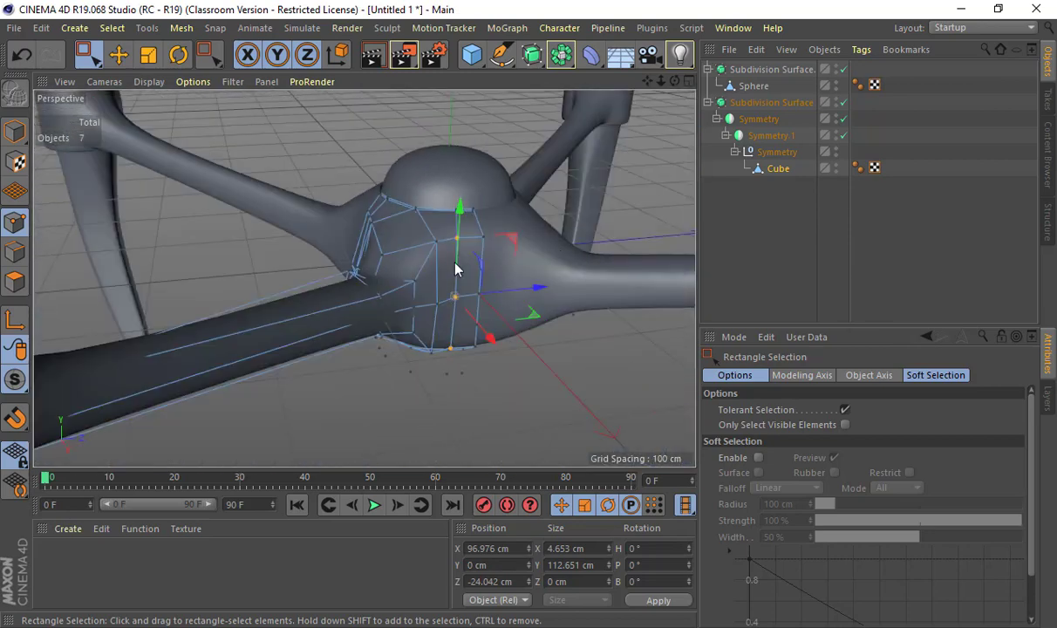
Raise the point where the arm's upper edge meets the body to a height of about 40.2 cm.
{"action": "key", "text": "e"}
{"action": "left_click_drag", "start_coordinate": [377, 285], "coordinate": [377, 236]}
{"action": "left_click_drag", "start_coordinate": [475, 266], "coordinate": [580, 277], "text": "alt"}
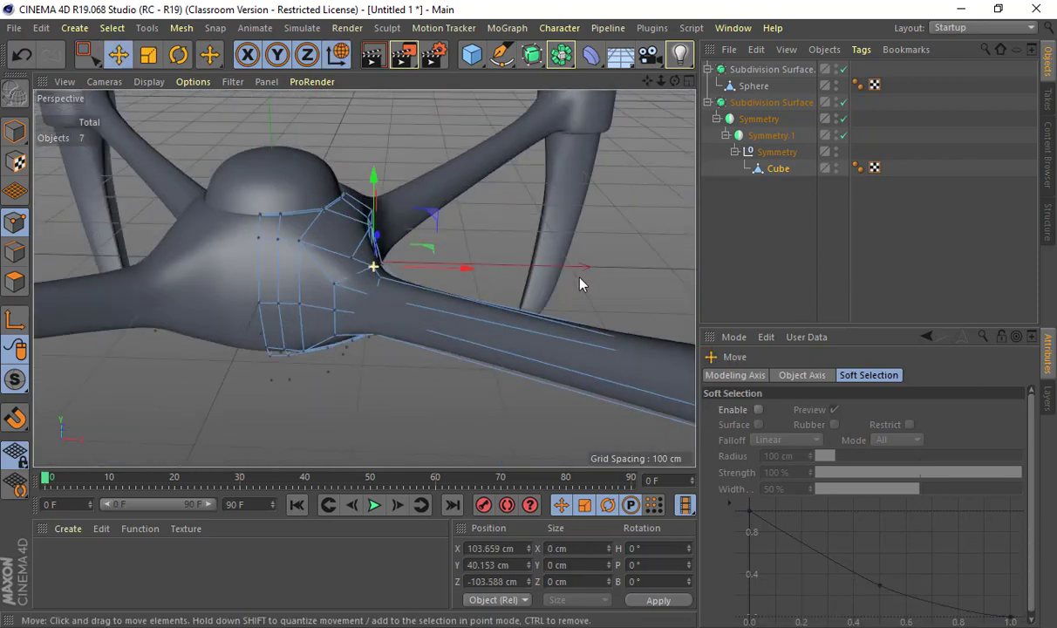
{"action": "middle_click_drag", "start_coordinate": [579, 276], "coordinate": [483, 298], "text": "alt"}
{"action": "left_click_drag", "start_coordinate": [483, 297], "coordinate": [624, 279], "text": "alt"}
Try to raise the point on the arm's upper side near the motor housing.
{"action": "left_click", "coordinate": [624, 270]}
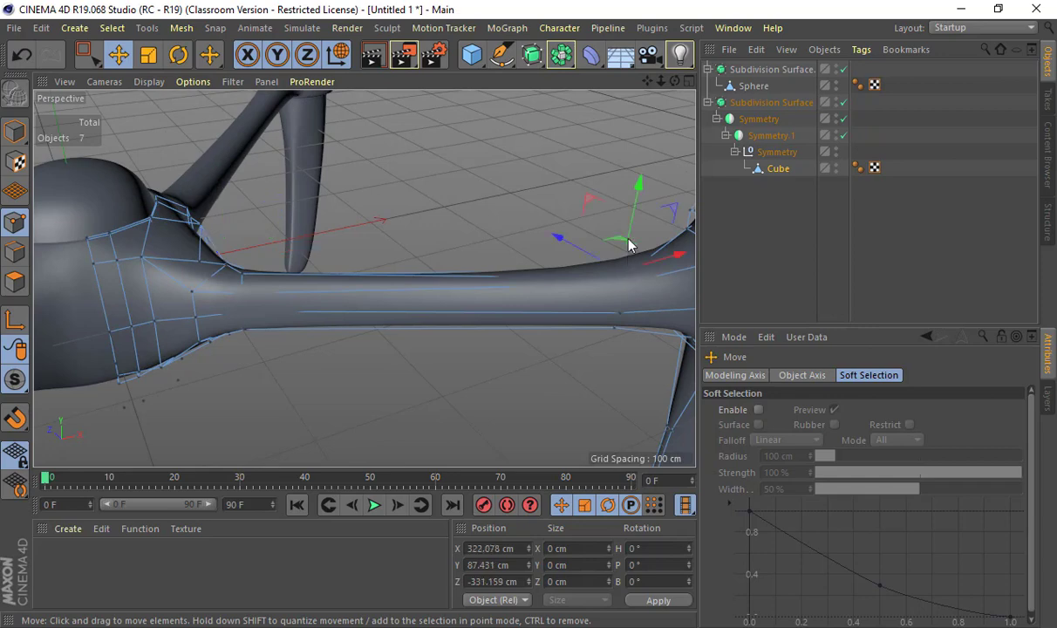
{"action": "left_click_drag", "start_coordinate": [632, 206], "coordinate": [636, 192]}
{"action": "left_click_drag", "start_coordinate": [575, 243], "coordinate": [348, 201], "text": "alt"}
{"action": "key", "text": "ctrl+z"}
{"action": "left_click_drag", "start_coordinate": [401, 238], "coordinate": [512, 153], "text": "alt"}
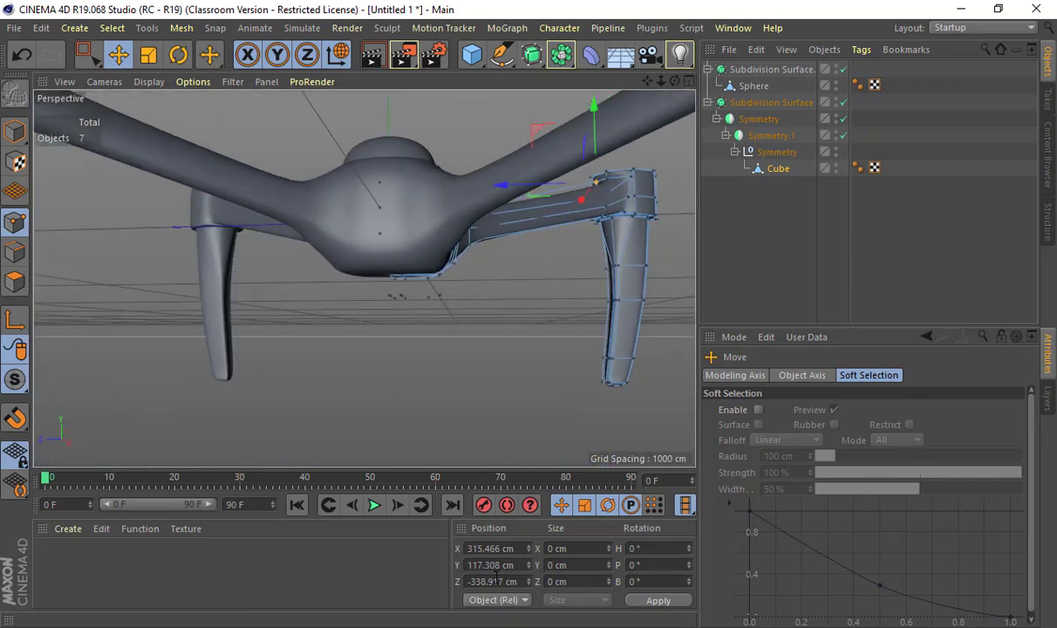
Switch to Chrome and search Google Images for "drone model".
{"action": "key", "text": "alt+Tab"}
{"action": "scroll", "coordinate": [333, 480], "scroll_direction": "up", "scroll_amount": 3}
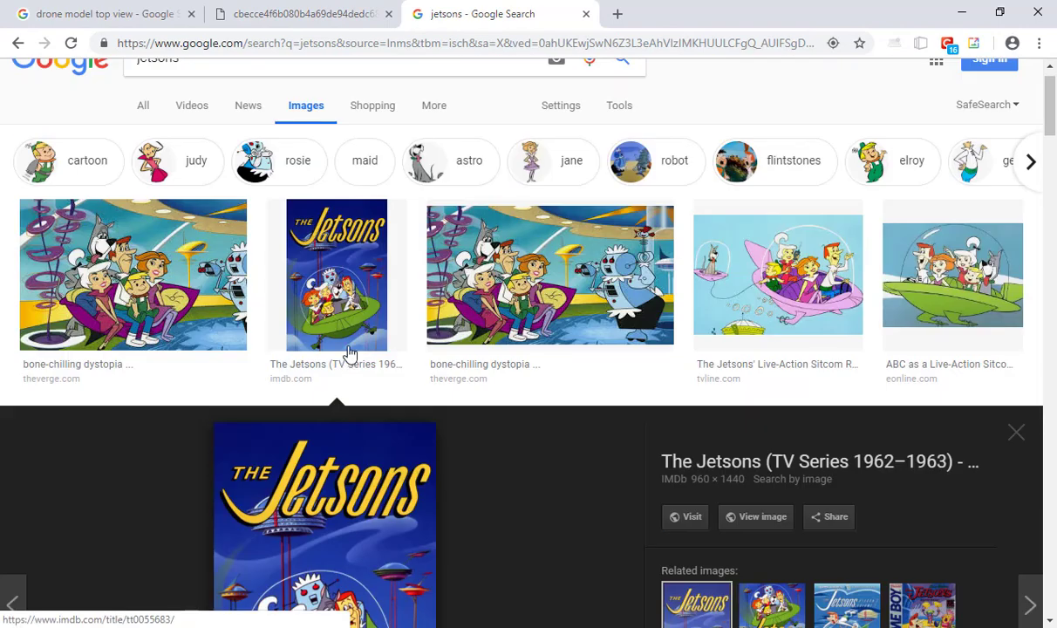
{"action": "left_click", "coordinate": [345, 11]}
{"action": "left_click", "coordinate": [146, 16]}
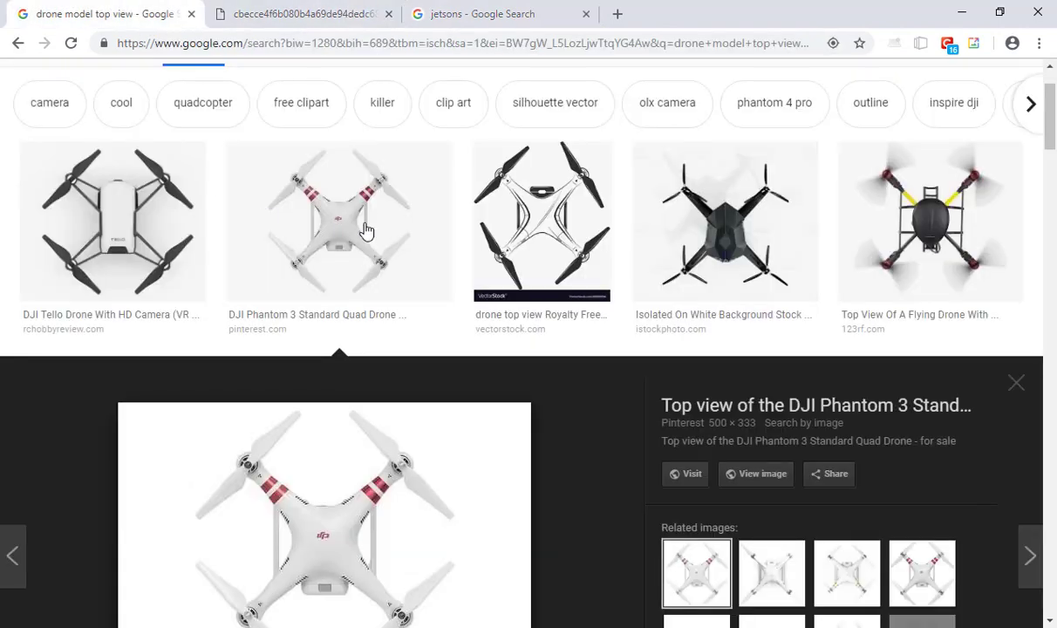
{"action": "scroll", "coordinate": [278, 155], "scroll_direction": "up", "scroll_amount": 1}
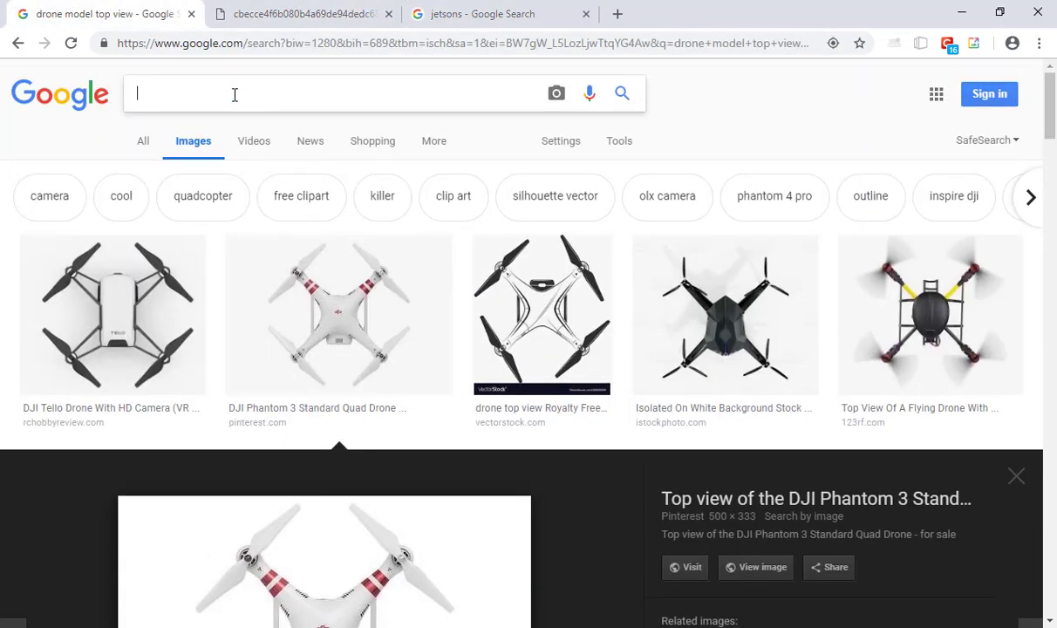
{"action": "type", "text": "drone model"}
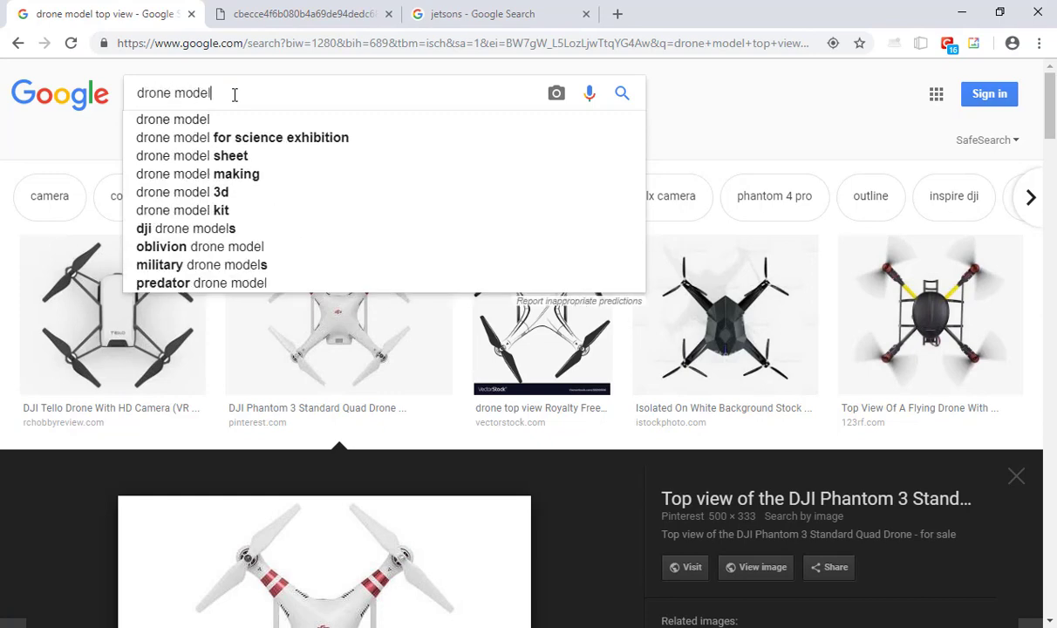
{"action": "key", "text": "Return"}
{"action": "scroll", "coordinate": [438, 432], "scroll_direction": "down", "scroll_amount": 2}
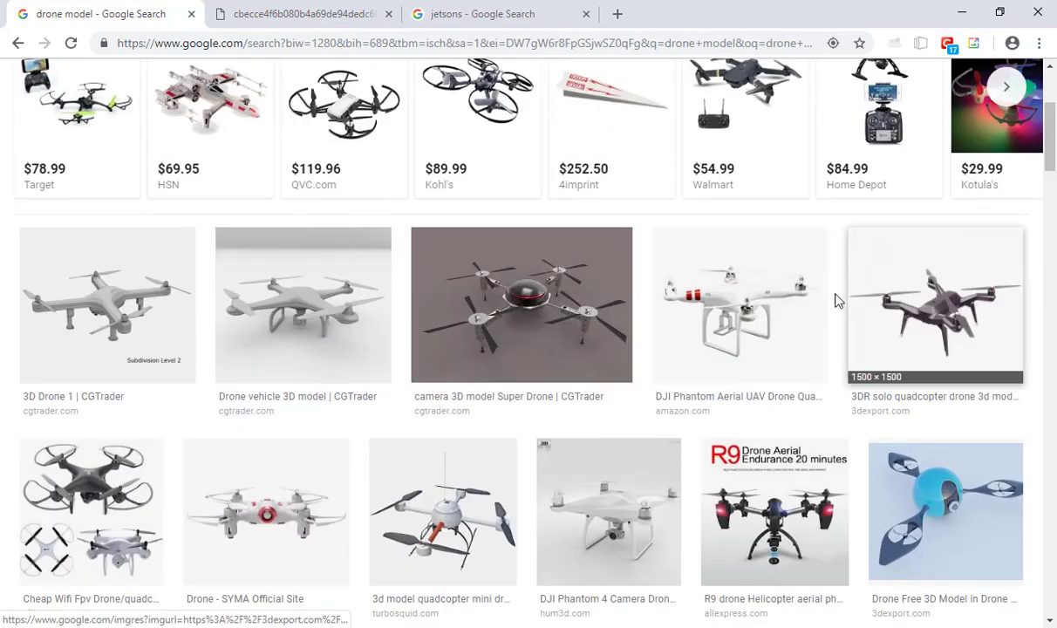
Open the Amazon page of the DJI Phantom Aerial UAV Drone and enlarge its main photo to study the body.
{"action": "left_click", "coordinate": [752, 297]}
{"action": "left_click", "coordinate": [398, 422]}
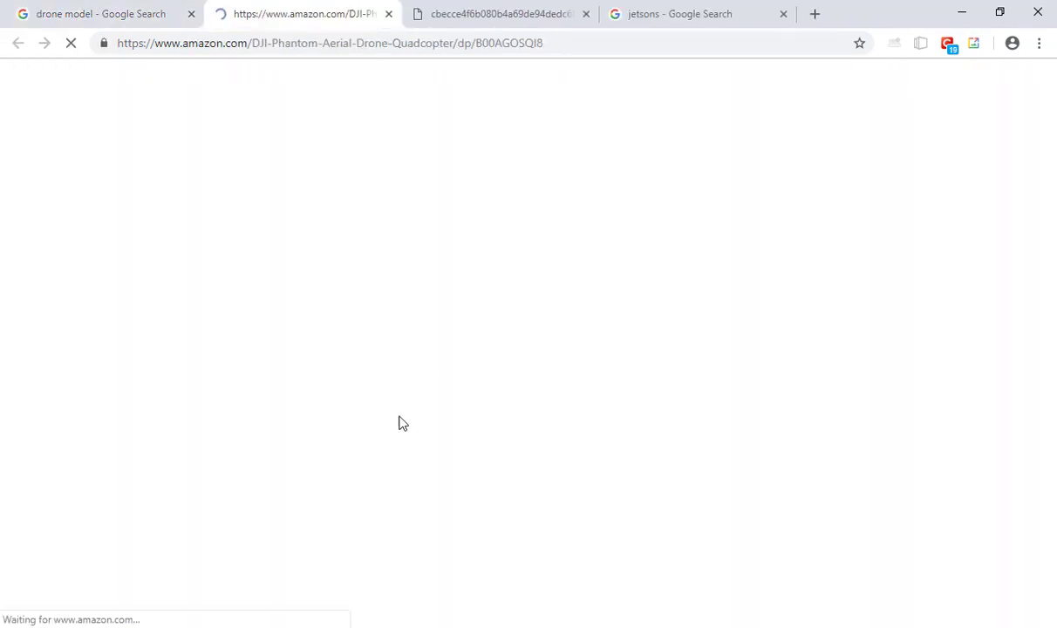
{"action": "scroll", "coordinate": [271, 264], "scroll_direction": "down", "scroll_amount": 5}
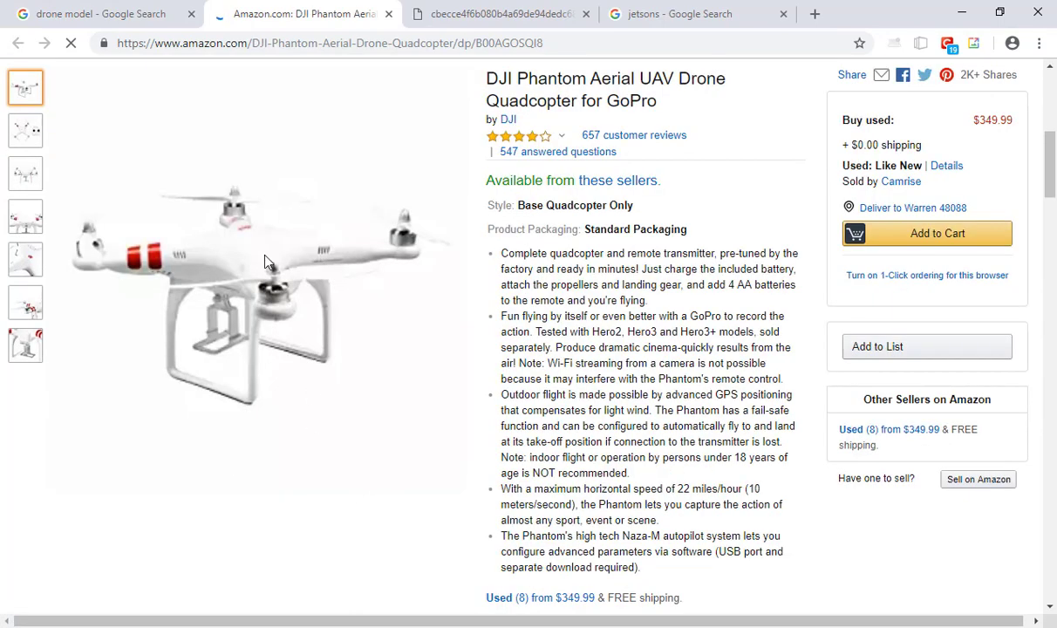
{"action": "right_click", "coordinate": [198, 253]}
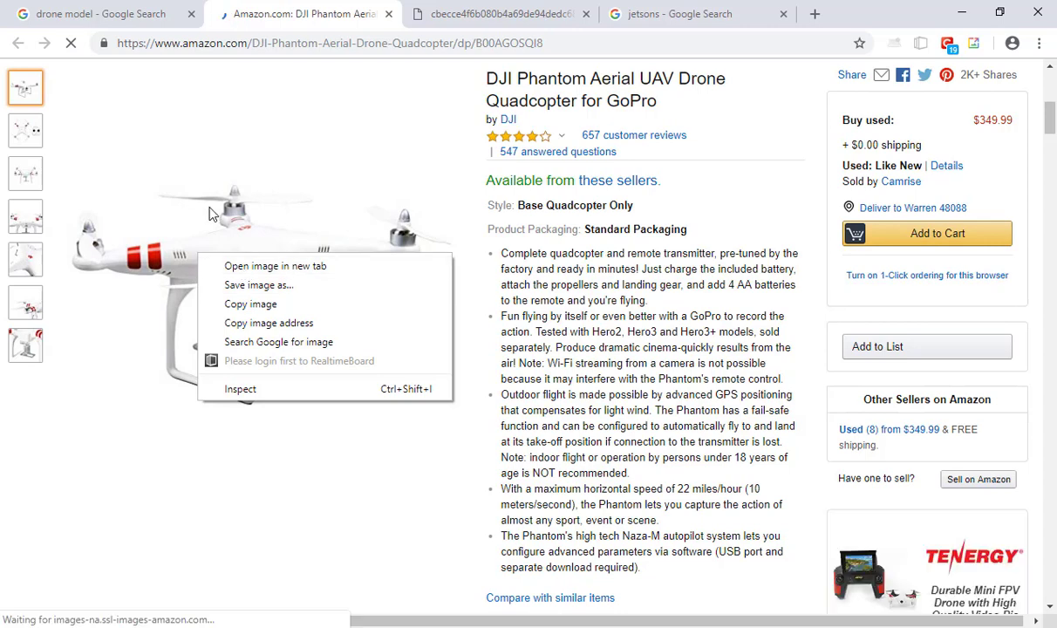
{"action": "left_click", "coordinate": [209, 214]}
{"action": "left_click", "coordinate": [234, 243]}
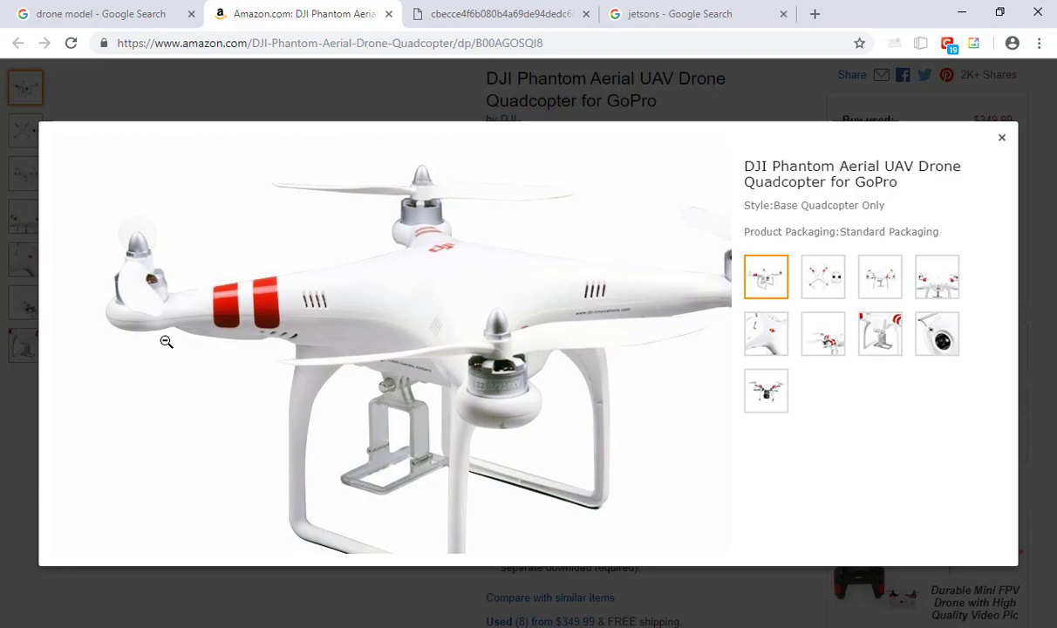
Return to Cinema 4D and add a loop cut along the body's side and arm, just above the middle horizontal edge.
{"action": "key", "text": "alt+Tab"}
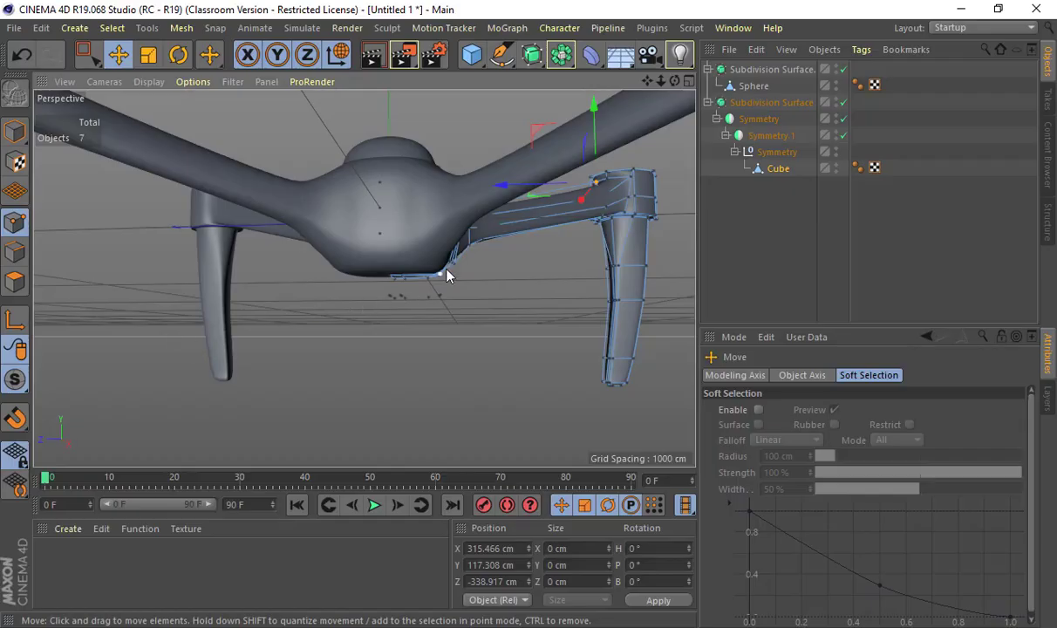
{"action": "left_click", "coordinate": [413, 210]}
{"action": "left_click_drag", "start_coordinate": [542, 251], "coordinate": [334, 271], "text": "alt"}
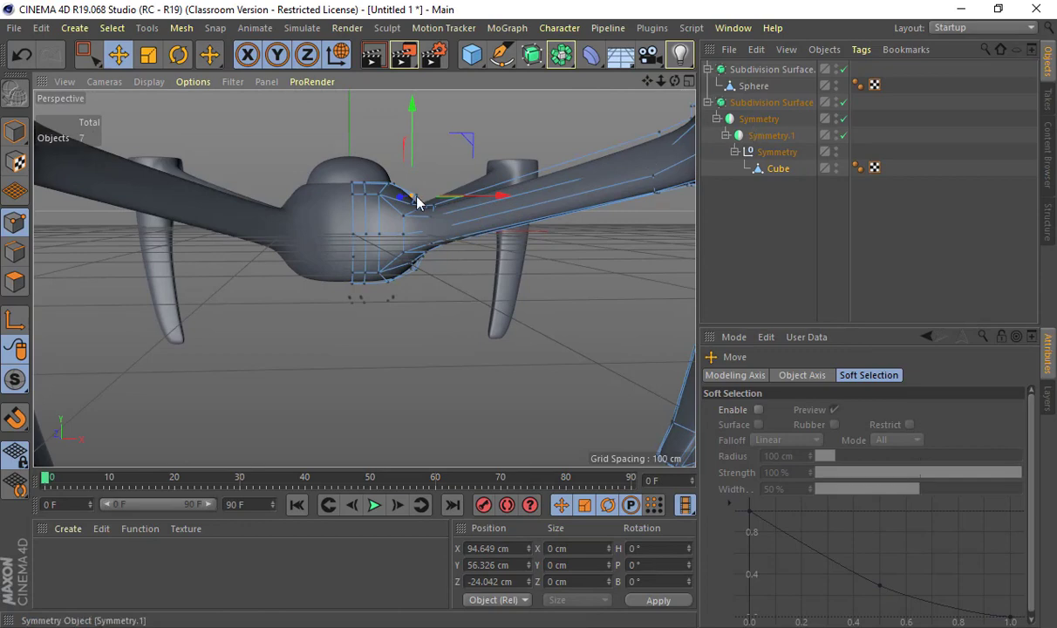
{"action": "left_click_drag", "start_coordinate": [420, 200], "coordinate": [436, 278], "text": "alt"}
{"action": "key", "text": "k"}
{"action": "key", "text": "l"}
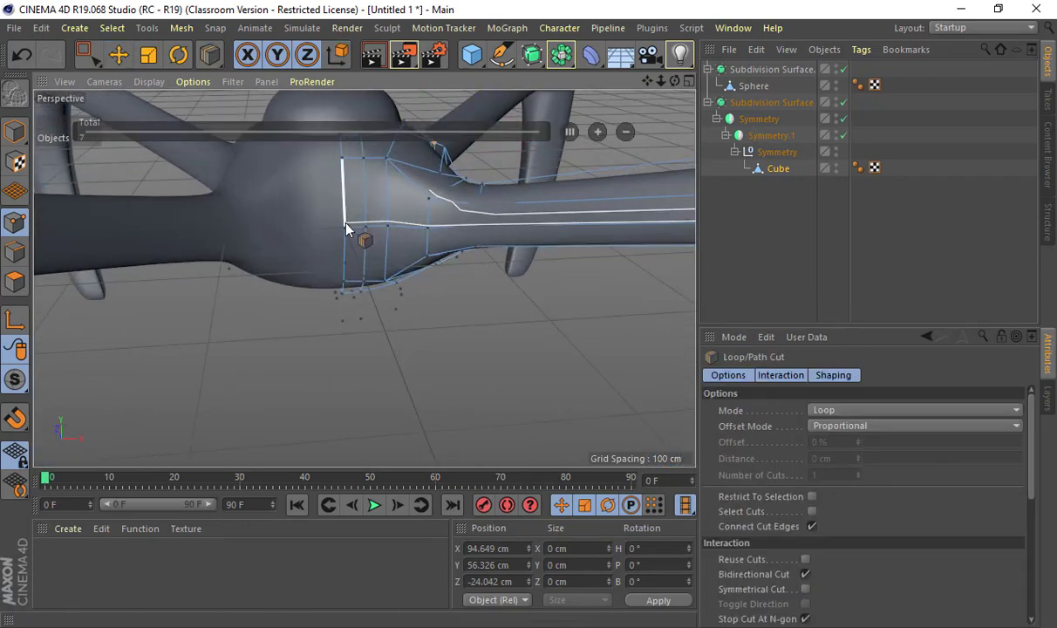
{"action": "scroll", "coordinate": [345, 228], "scroll_direction": "up", "scroll_amount": 5}
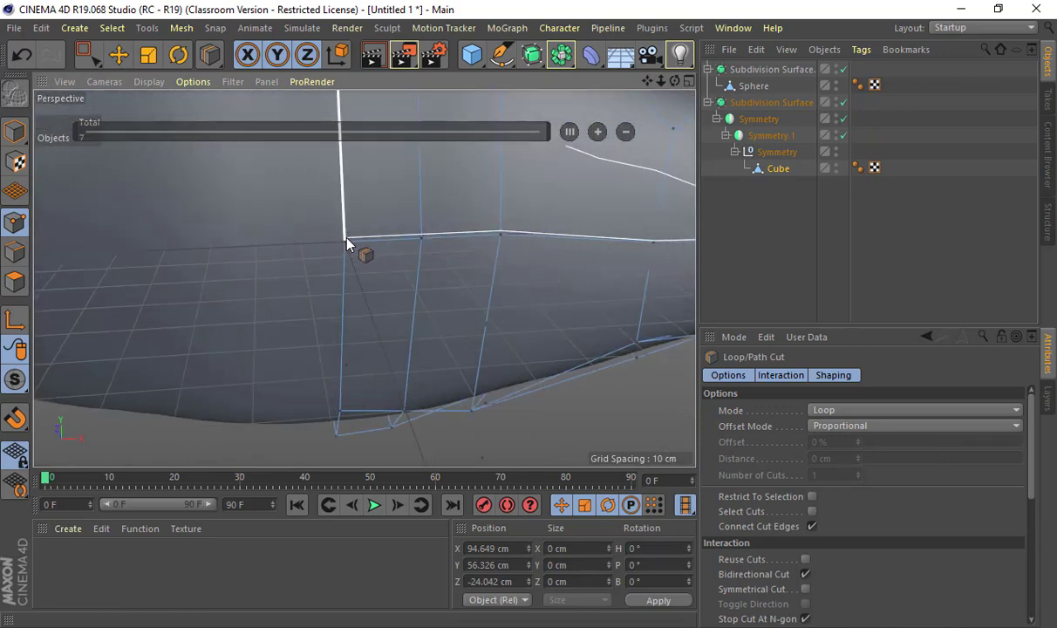
{"action": "left_click", "coordinate": [346, 244]}
{"action": "left_click_drag", "start_coordinate": [413, 290], "coordinate": [452, 319], "text": "alt"}
{"action": "scroll", "coordinate": [452, 315], "scroll_direction": "down", "scroll_amount": 1}
{"action": "middle_click_drag", "start_coordinate": [452, 316], "coordinate": [407, 328], "text": "alt"}
Loop-select the narrow strip of polygons between the two close horizontal edges along the body's side and arm.
{"action": "key", "text": "e"}
{"action": "key", "text": "r"}
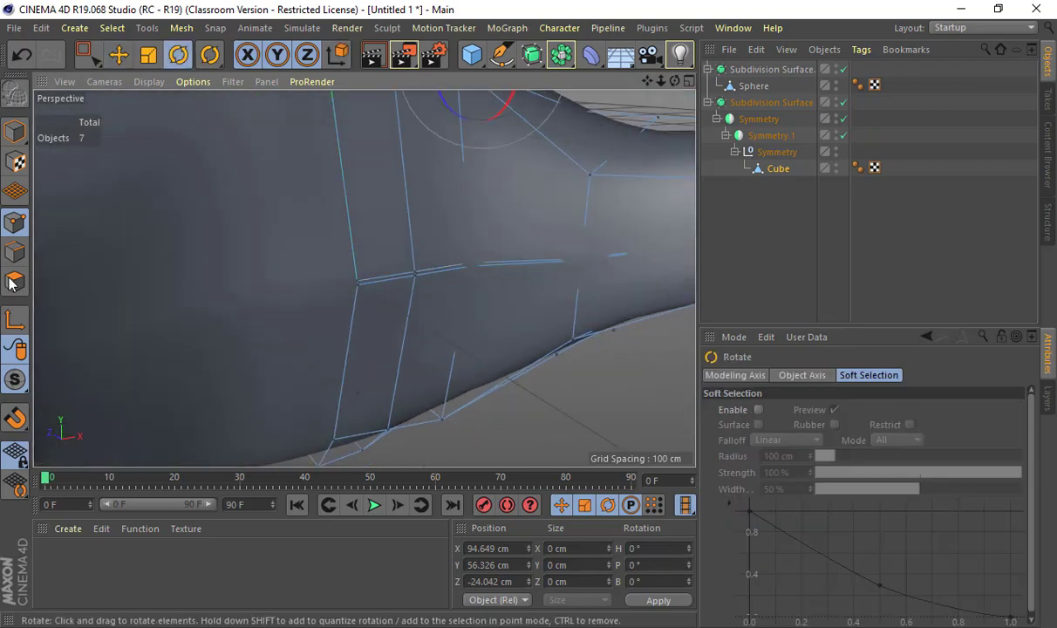
{"action": "left_click", "coordinate": [14, 281]}
{"action": "scroll", "coordinate": [316, 298], "scroll_direction": "up", "scroll_amount": 5}
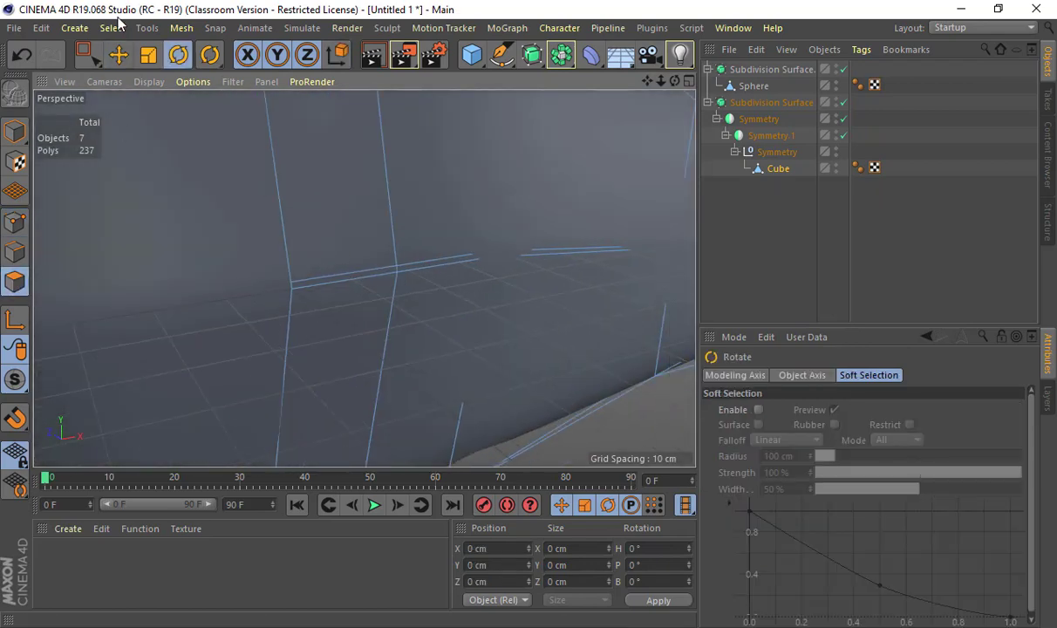
{"action": "left_click", "coordinate": [112, 29]}
{"action": "left_click", "coordinate": [149, 134]}
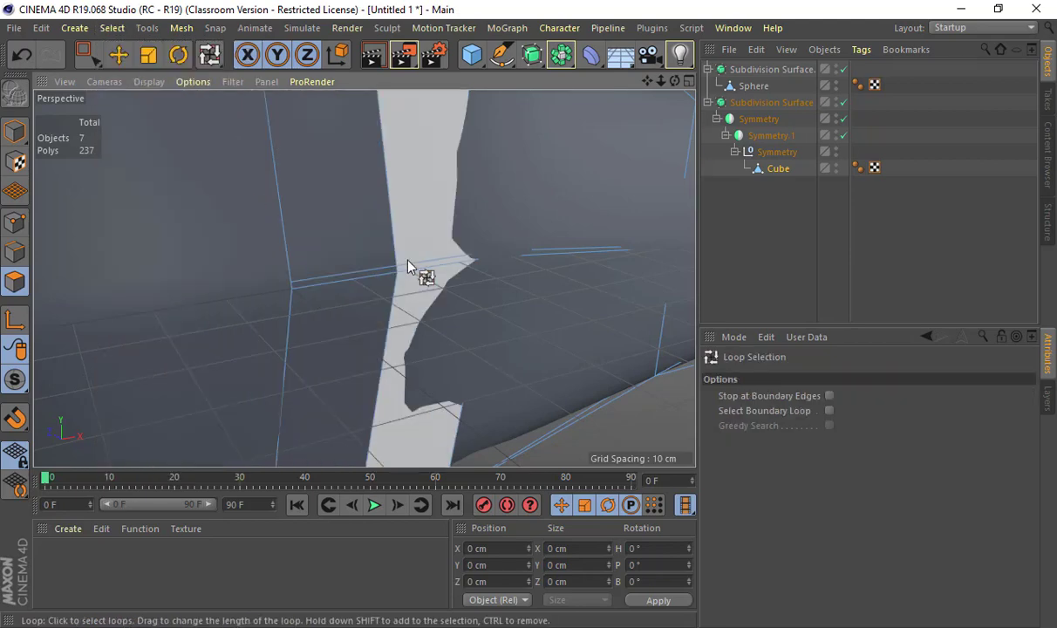
{"action": "left_click", "coordinate": [396, 270]}
{"action": "scroll", "coordinate": [397, 271], "scroll_direction": "down", "scroll_amount": 5}
{"action": "left_click_drag", "start_coordinate": [432, 293], "coordinate": [437, 286], "text": "alt"}
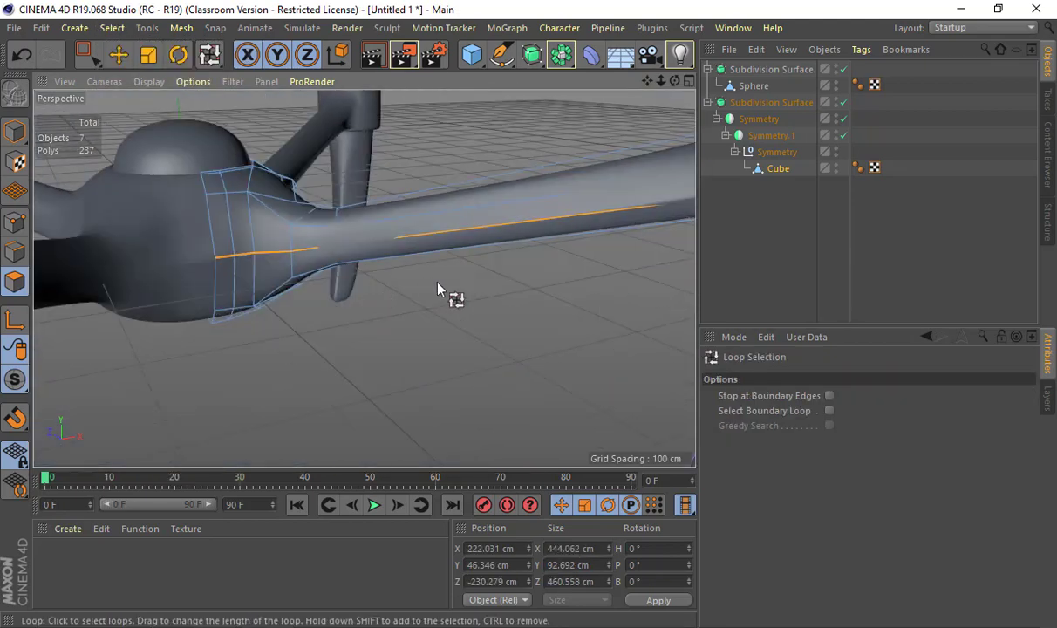
Extrude the selected side strip inward by -1.29 cm with caps off, with the body's subdivision smoothing disabled.
{"action": "middle_click_drag", "start_coordinate": [437, 286], "coordinate": [447, 315], "text": "alt"}
{"action": "left_click_drag", "start_coordinate": [446, 319], "coordinate": [534, 338], "text": "alt"}
{"action": "key", "text": "d"}
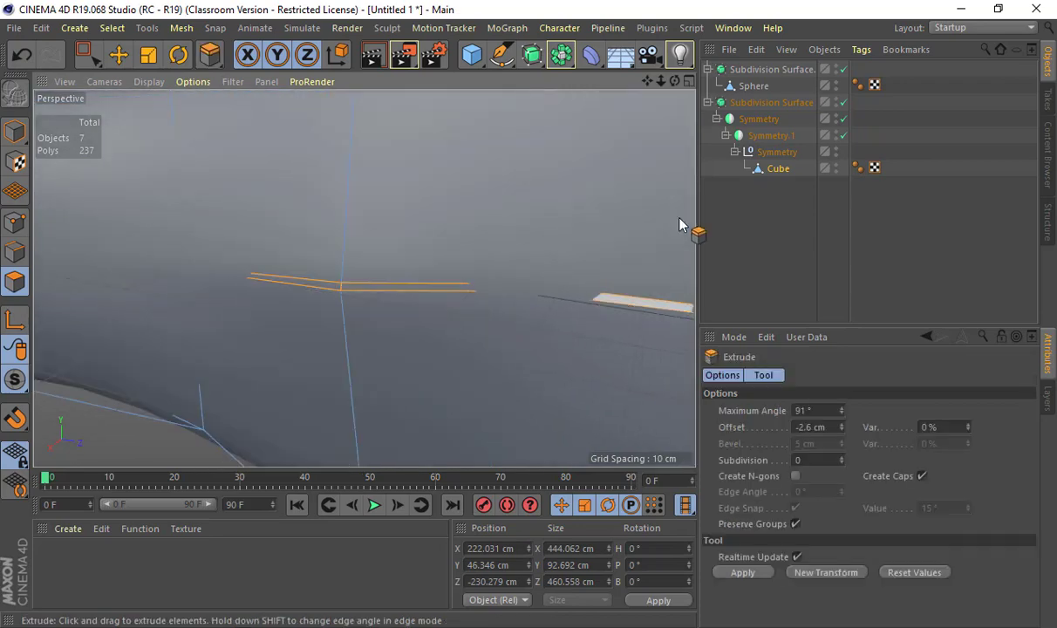
{"action": "left_click", "coordinate": [844, 102]}
{"action": "left_click_drag", "start_coordinate": [573, 228], "coordinate": [224, 201], "text": "alt"}
{"action": "middle_click_drag", "start_coordinate": [224, 194], "coordinate": [188, 169], "text": "alt"}
{"action": "scroll", "coordinate": [357, 262], "scroll_direction": "up", "scroll_amount": 3}
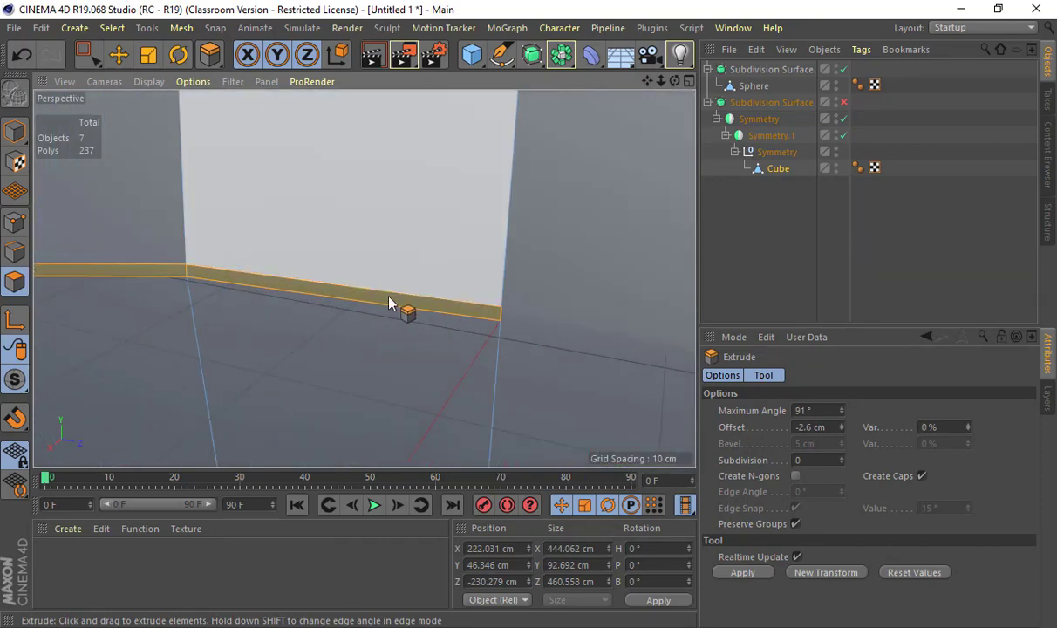
{"action": "left_click_drag", "start_coordinate": [388, 297], "coordinate": [367, 284]}
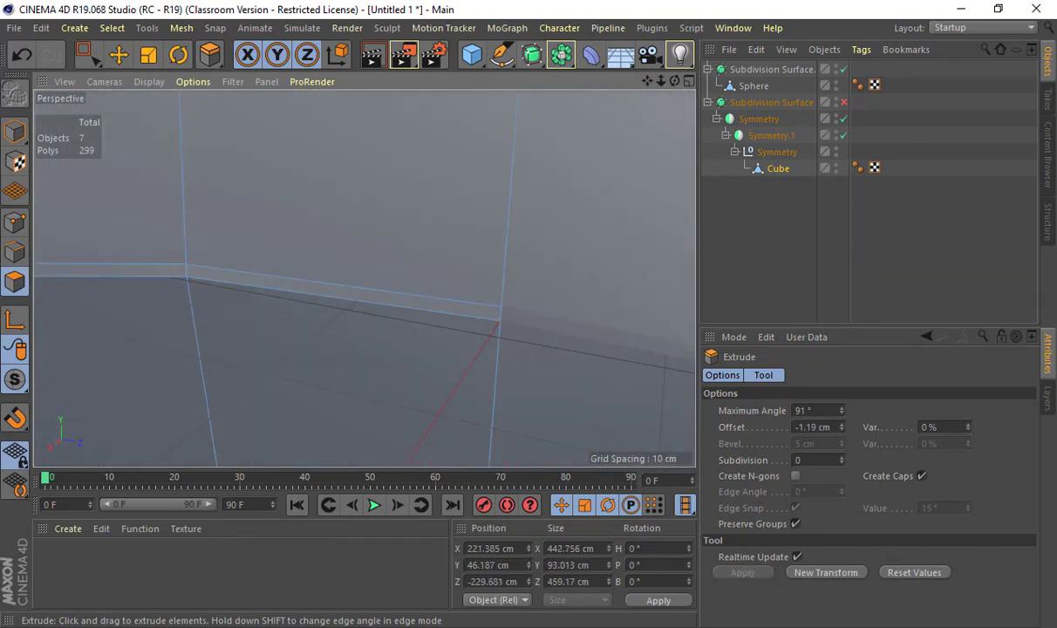
{"action": "left_click", "coordinate": [922, 477]}
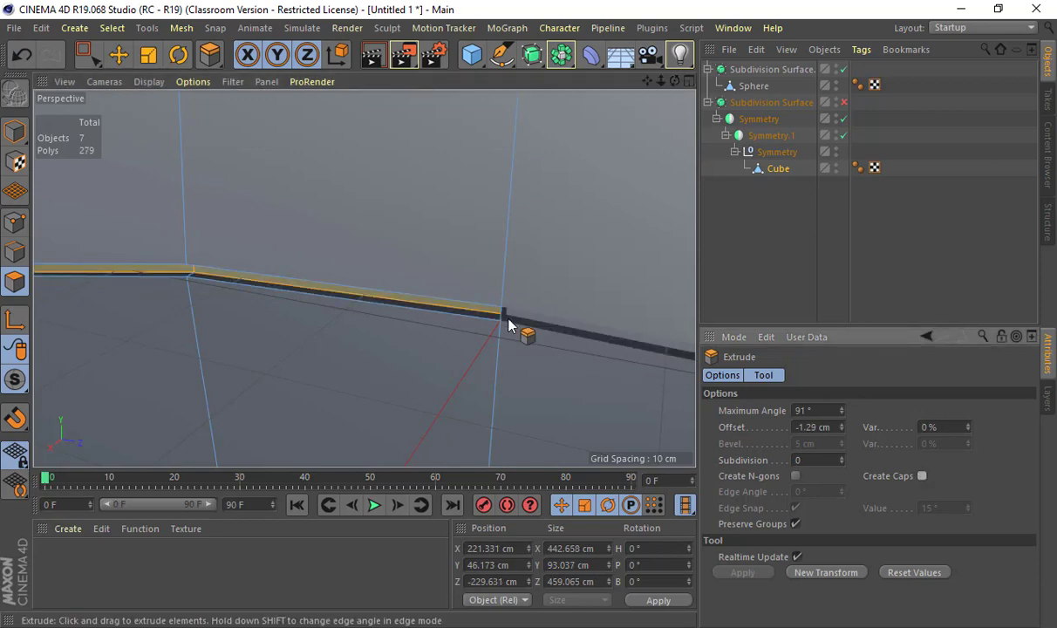
Delete the small end polygon of the inset groove where it meets the symmetry plane at the X axis.
{"action": "scroll", "coordinate": [497, 305], "scroll_direction": "down", "scroll_amount": 3}
{"action": "right_click_drag", "start_coordinate": [499, 307], "coordinate": [478, 284], "text": "alt"}
{"action": "key", "text": "r"}
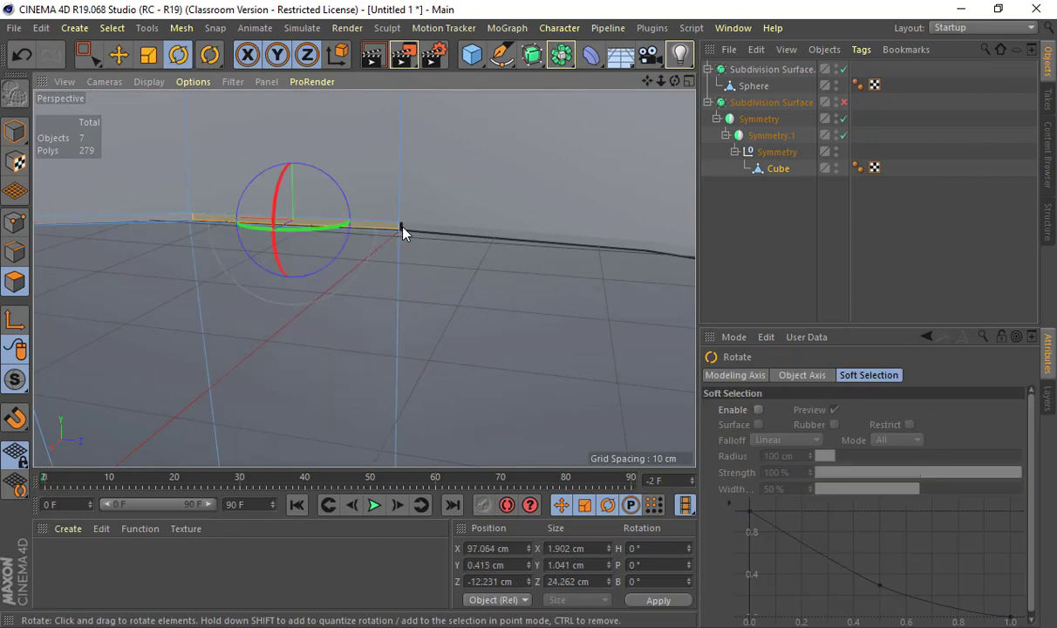
{"action": "key", "text": "o"}
{"action": "right_click_drag", "start_coordinate": [425, 242], "coordinate": [556, 262], "text": "alt"}
{"action": "middle_click_drag", "start_coordinate": [556, 269], "coordinate": [311, 230], "text": "alt"}
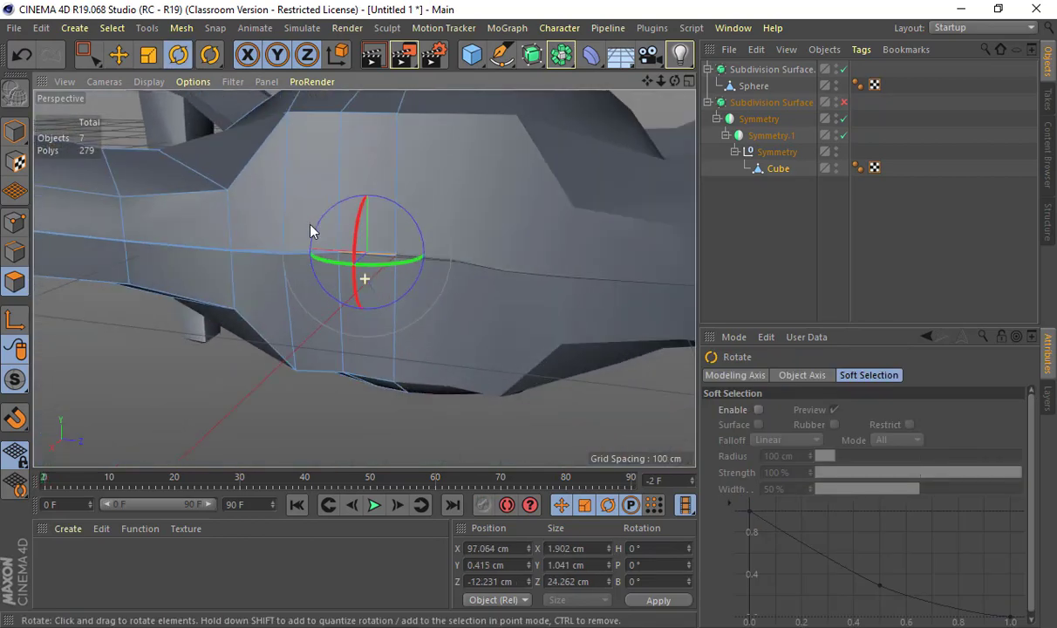
{"action": "right_click_drag", "start_coordinate": [318, 224], "coordinate": [536, 260], "text": "alt"}
{"action": "left_click_drag", "start_coordinate": [536, 260], "coordinate": [462, 273], "text": "alt"}
{"action": "right_click_drag", "start_coordinate": [463, 270], "coordinate": [671, 271], "text": "alt"}
{"action": "left_click", "coordinate": [476, 279]}
{"action": "left_click_drag", "start_coordinate": [528, 270], "coordinate": [481, 259], "text": "alt"}
{"action": "key", "text": "Delete"}
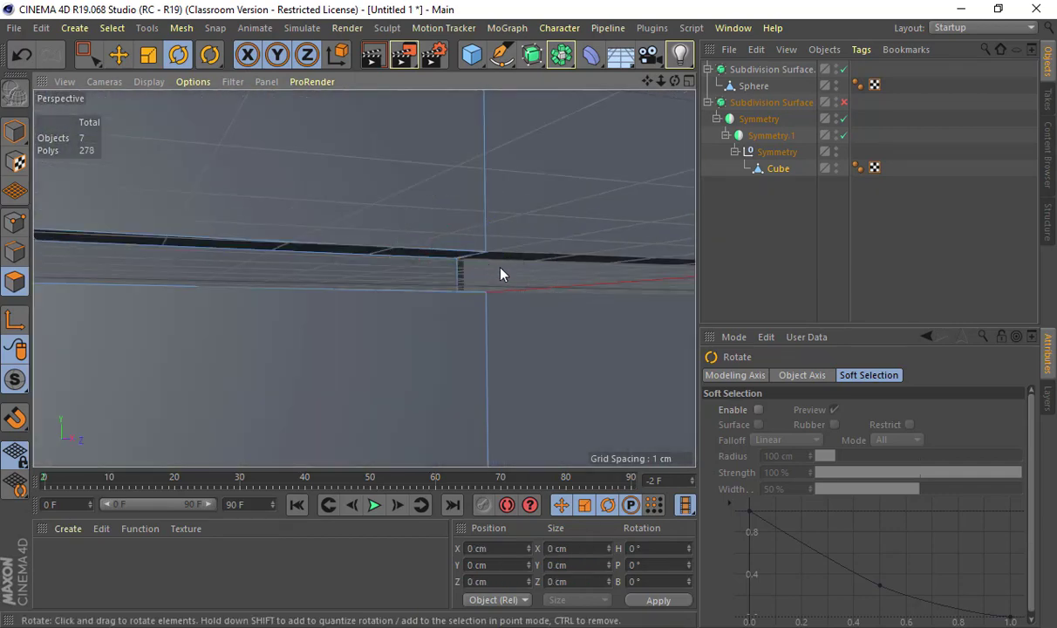
Delete the matching small end polygon of the groove at the body's other symmetry plane.
{"action": "scroll", "coordinate": [499, 274], "scroll_direction": "down", "scroll_amount": 10}
{"action": "scroll", "coordinate": [459, 313], "scroll_direction": "up", "scroll_amount": 10}
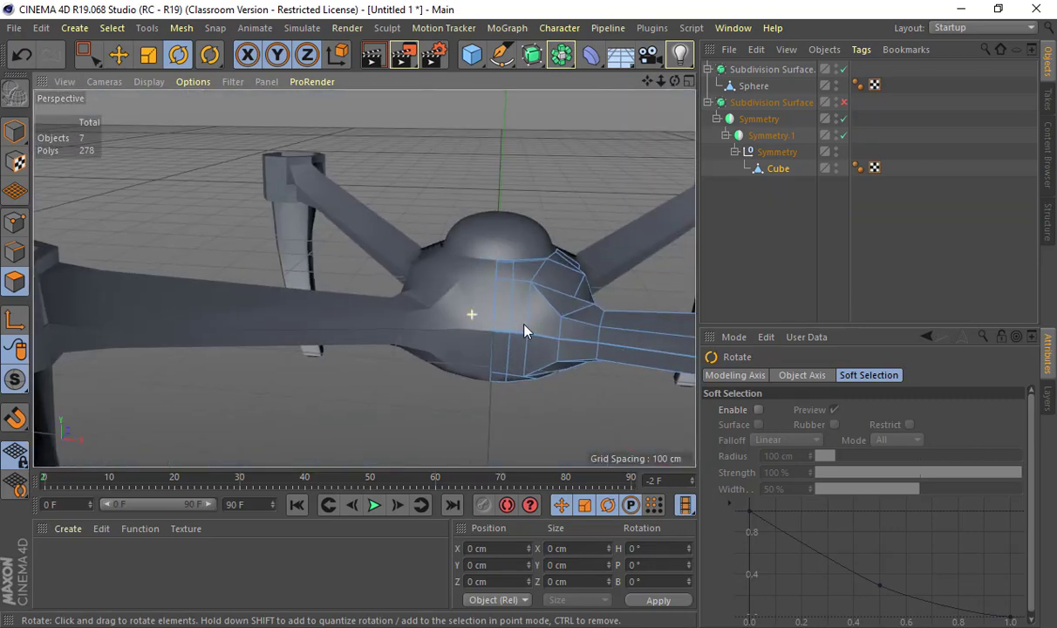
{"action": "middle_click_drag", "start_coordinate": [281, 276], "coordinate": [381, 284], "text": "alt"}
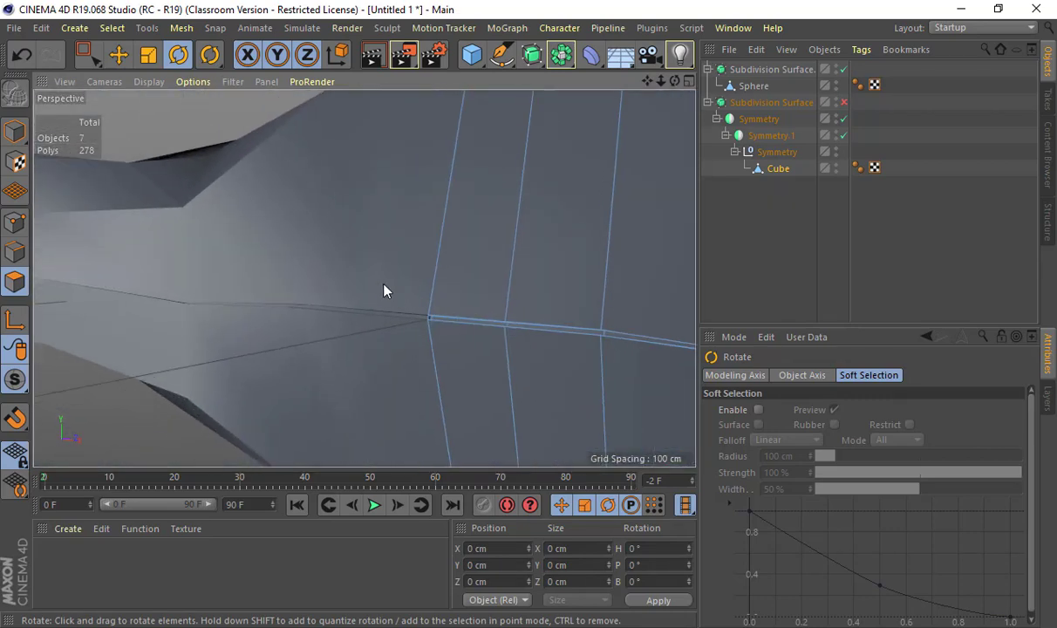
{"action": "scroll", "coordinate": [380, 280], "scroll_direction": "up", "scroll_amount": 3}
{"action": "middle_click_drag", "start_coordinate": [487, 350], "coordinate": [364, 276], "text": "alt"}
{"action": "scroll", "coordinate": [364, 276], "scroll_direction": "up", "scroll_amount": 5}
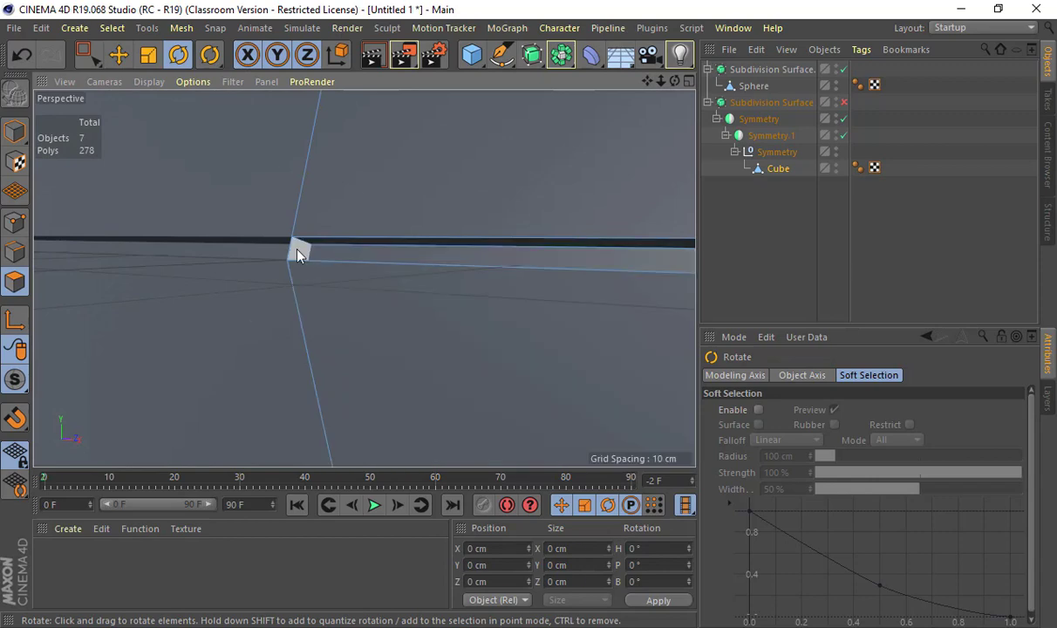
{"action": "key", "text": "Delete"}
{"action": "left_click_drag", "start_coordinate": [299, 249], "coordinate": [350, 251], "text": "alt"}
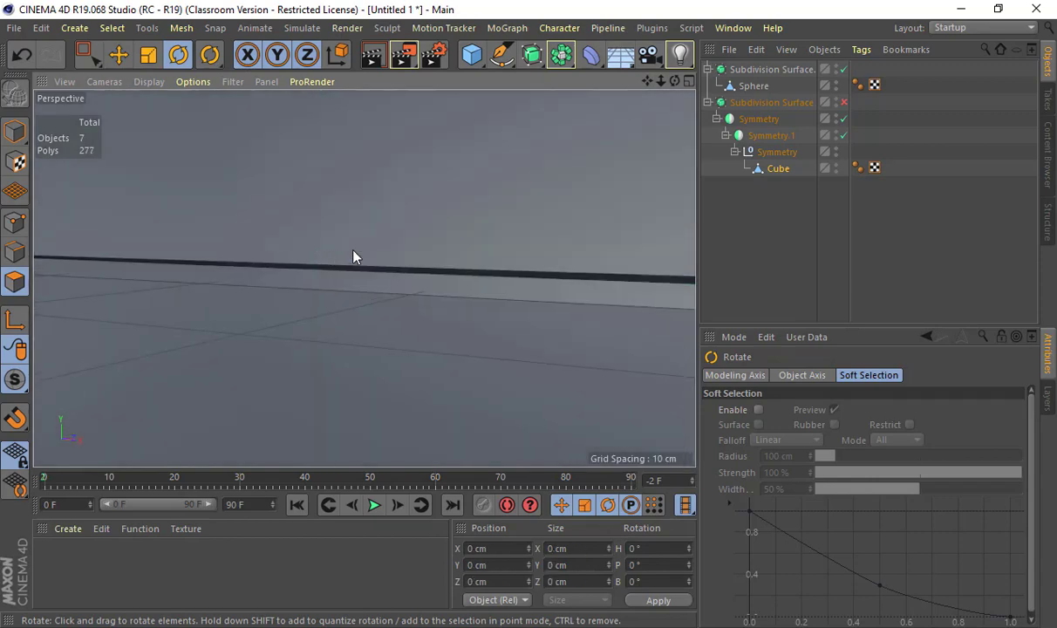
{"action": "middle_click_drag", "start_coordinate": [351, 250], "coordinate": [297, 253], "text": "alt"}
{"action": "left_click_drag", "start_coordinate": [297, 260], "coordinate": [392, 236], "text": "alt"}
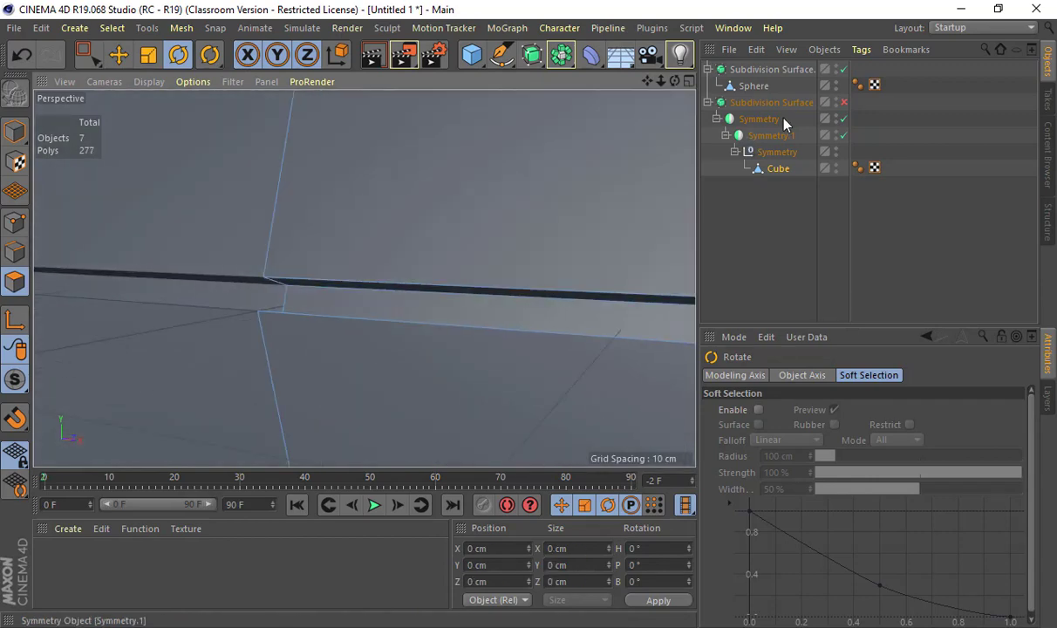
Turn the body's subdivision smoothing back on and inspect the groove where the mirrored halves meet.
{"action": "left_click", "coordinate": [843, 102]}
{"action": "right_click_drag", "start_coordinate": [568, 177], "coordinate": [434, 229], "text": "alt"}
{"action": "left_click_drag", "start_coordinate": [487, 298], "coordinate": [218, 314], "text": "alt"}
{"action": "left_click", "coordinate": [15, 130]}
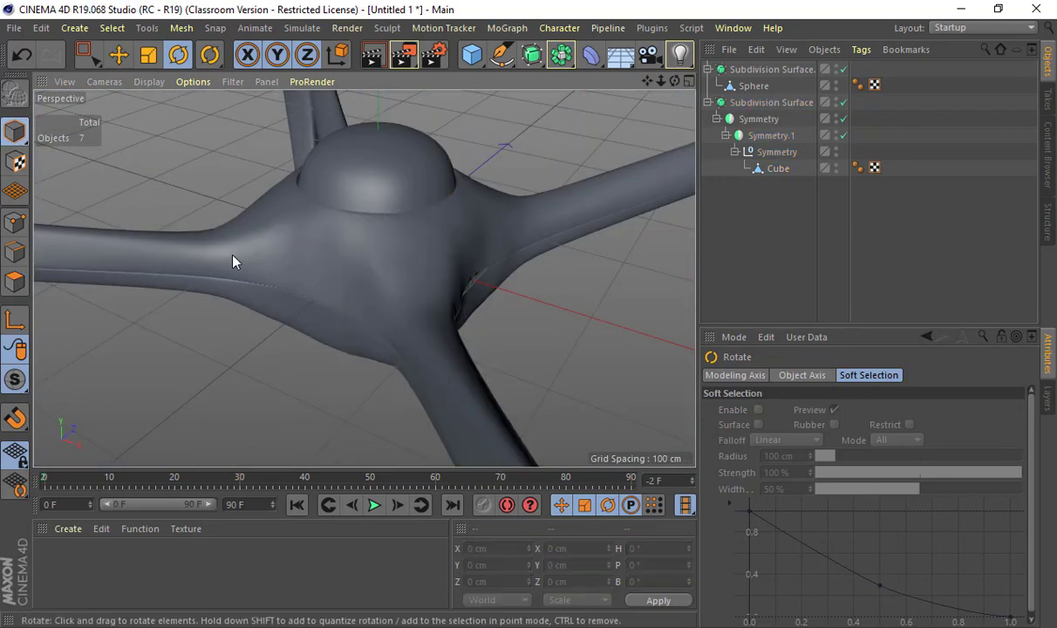
{"action": "left_click_drag", "start_coordinate": [390, 264], "coordinate": [186, 281], "text": "alt"}
{"action": "right_click_drag", "start_coordinate": [185, 275], "coordinate": [349, 314], "text": "alt"}
{"action": "middle_click_drag", "start_coordinate": [363, 278], "coordinate": [198, 310], "text": "alt"}
{"action": "right_click_drag", "start_coordinate": [214, 304], "coordinate": [299, 309], "text": "alt"}
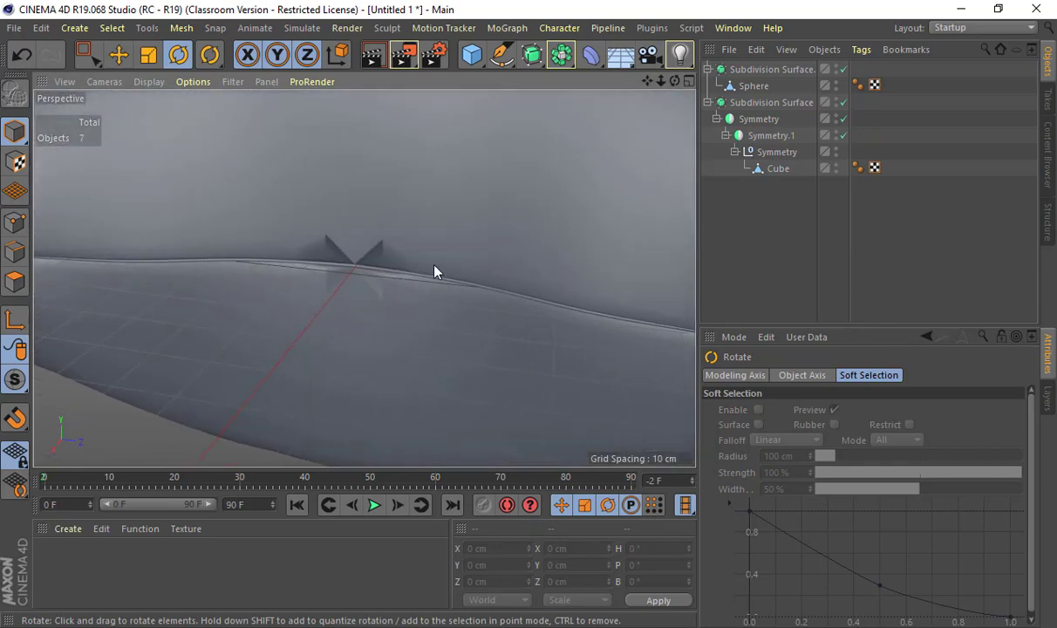
Turn off the body's subdivision smoothing, select the Cube and show it in the Top view with Lines display.
{"action": "left_click", "coordinate": [843, 102]}
{"action": "left_click", "coordinate": [772, 168]}
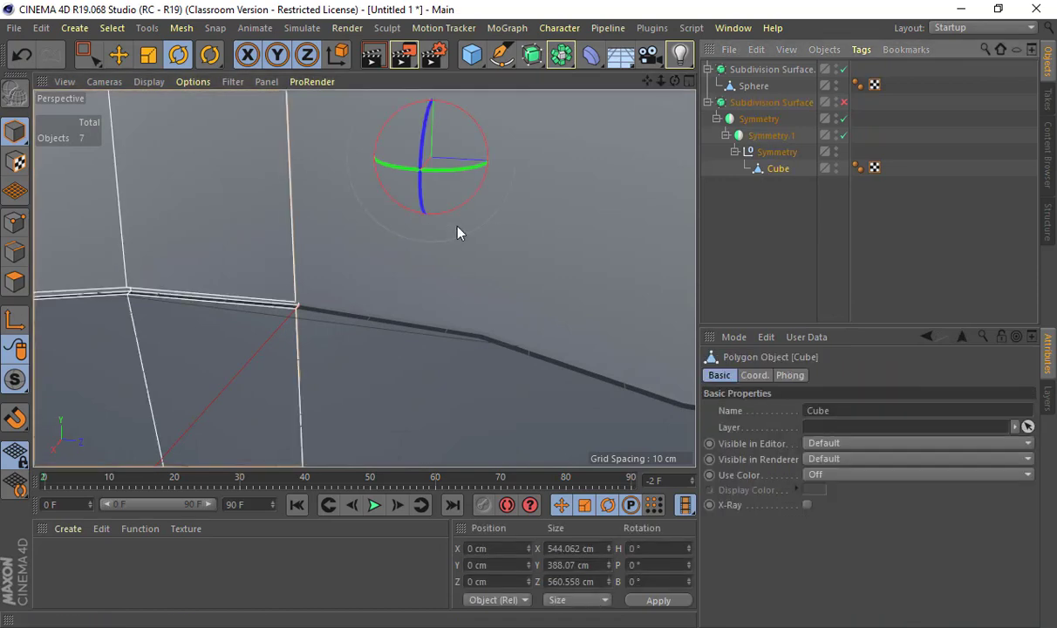
{"action": "left_click_drag", "start_coordinate": [352, 264], "coordinate": [380, 269], "text": "alt"}
{"action": "middle_click", "coordinate": [541, 253]}
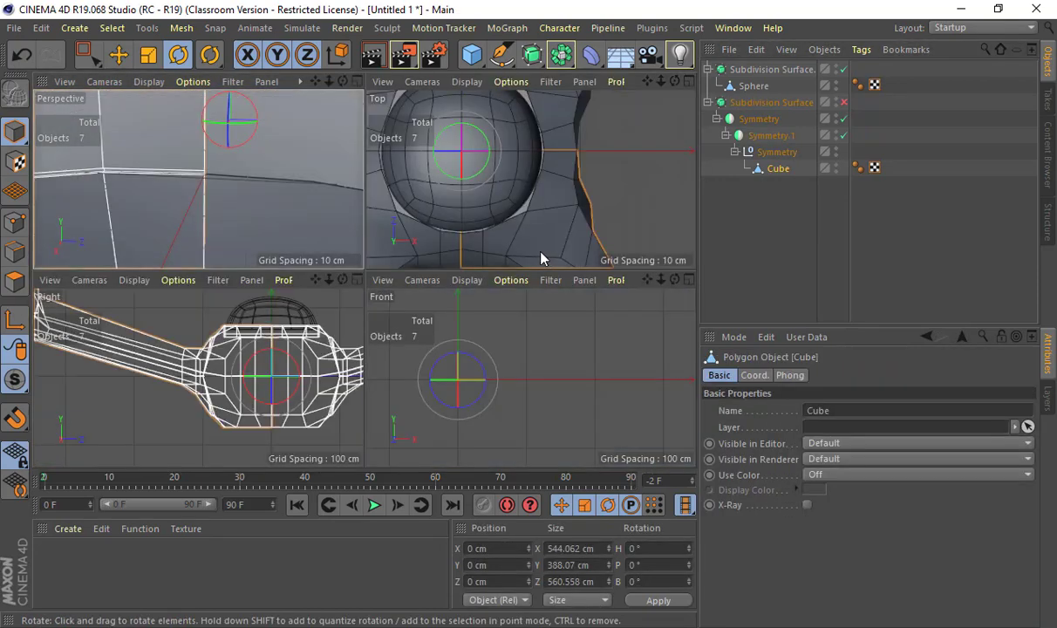
{"action": "middle_click", "coordinate": [506, 216]}
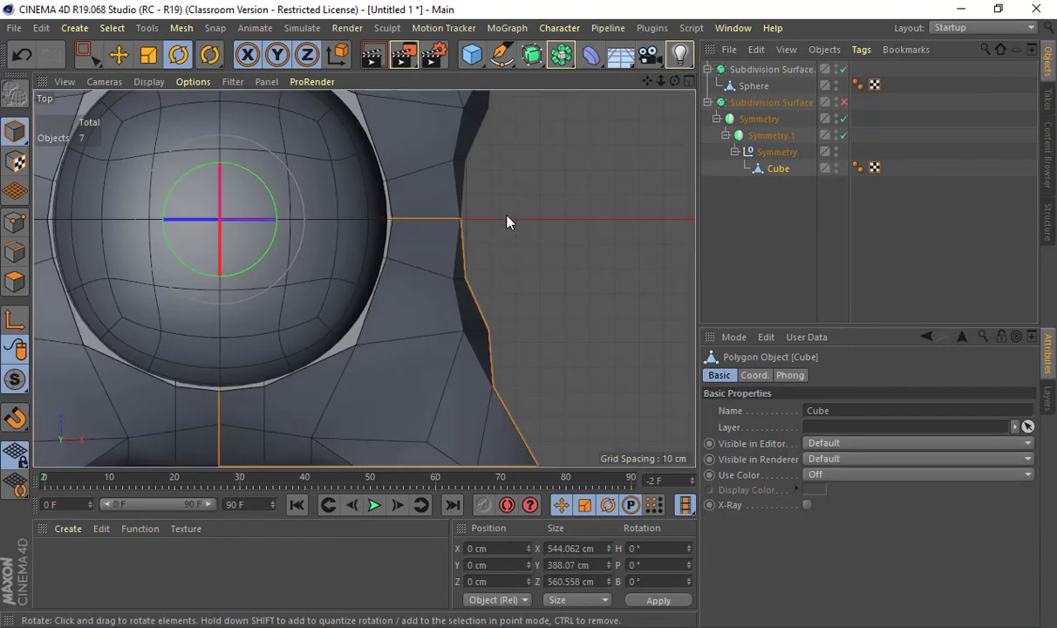
{"action": "left_click", "coordinate": [148, 82]}
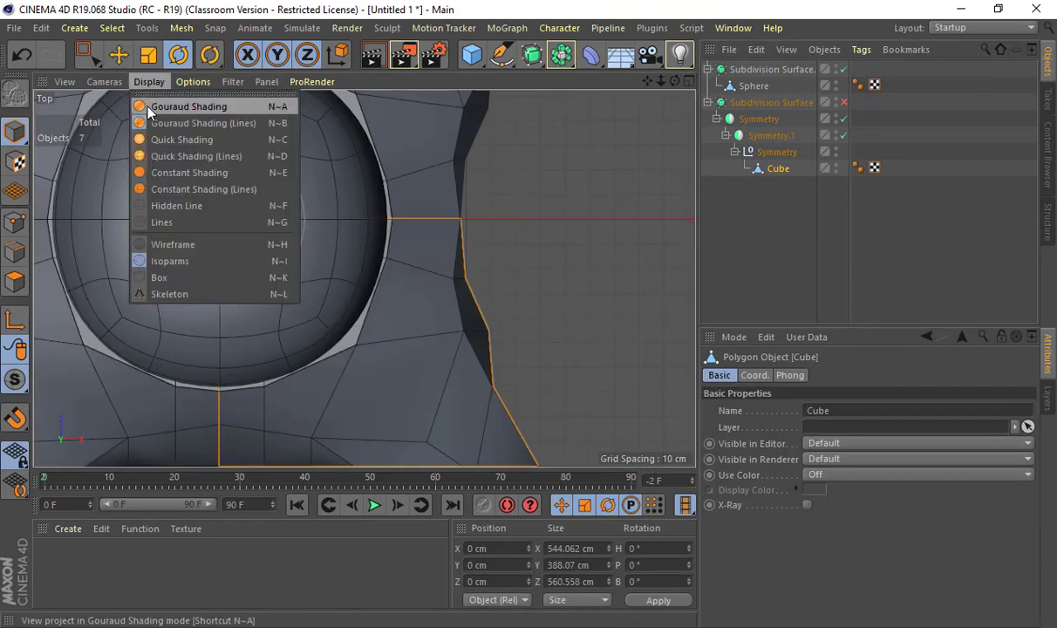
{"action": "left_click", "coordinate": [175, 222]}
{"action": "scroll", "coordinate": [401, 263], "scroll_direction": "up", "scroll_amount": 2}
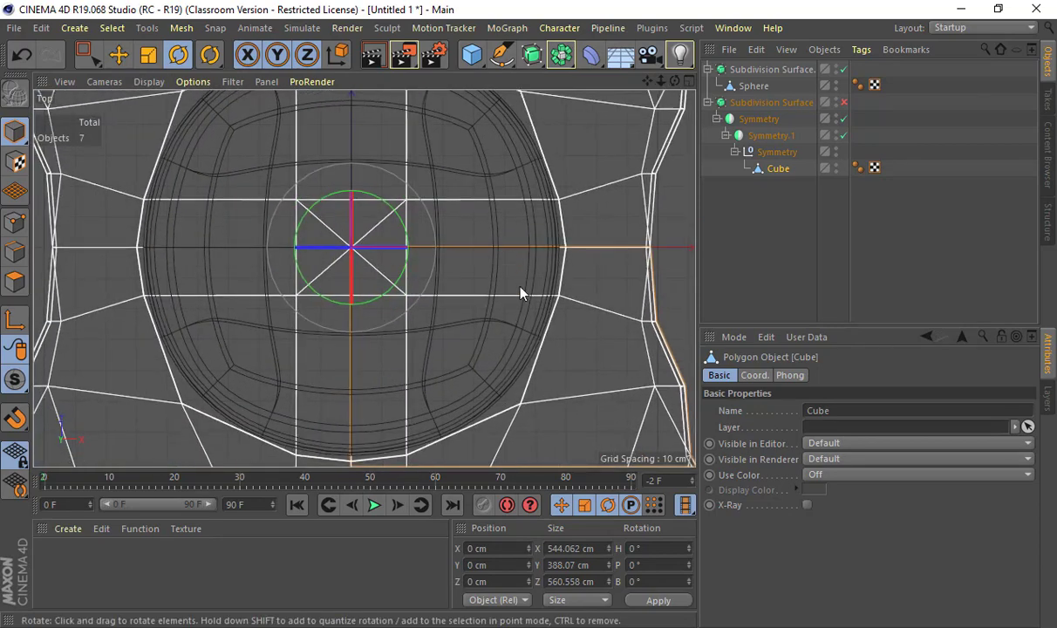
{"action": "scroll", "coordinate": [550, 232], "scroll_direction": "down", "scroll_amount": 2}
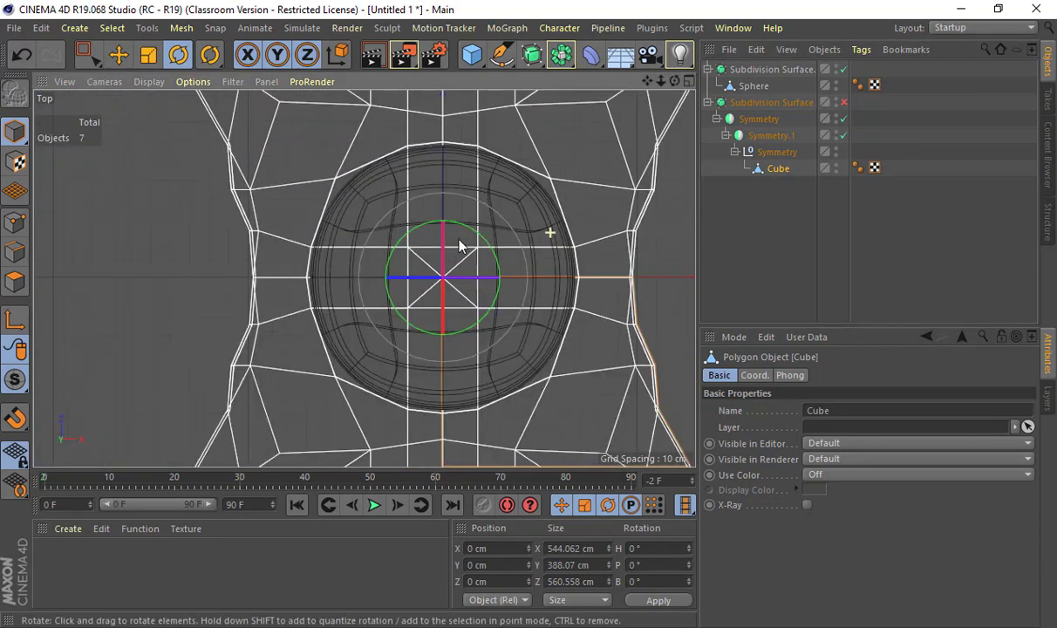
{"action": "scroll", "coordinate": [549, 232], "scroll_direction": "down", "scroll_amount": 4}
Disable Symmetry and Symmetry.1 to isolate the modelled quarter, and frame the groove's end at the X axis in close-up.
{"action": "left_click", "coordinate": [843, 119]}
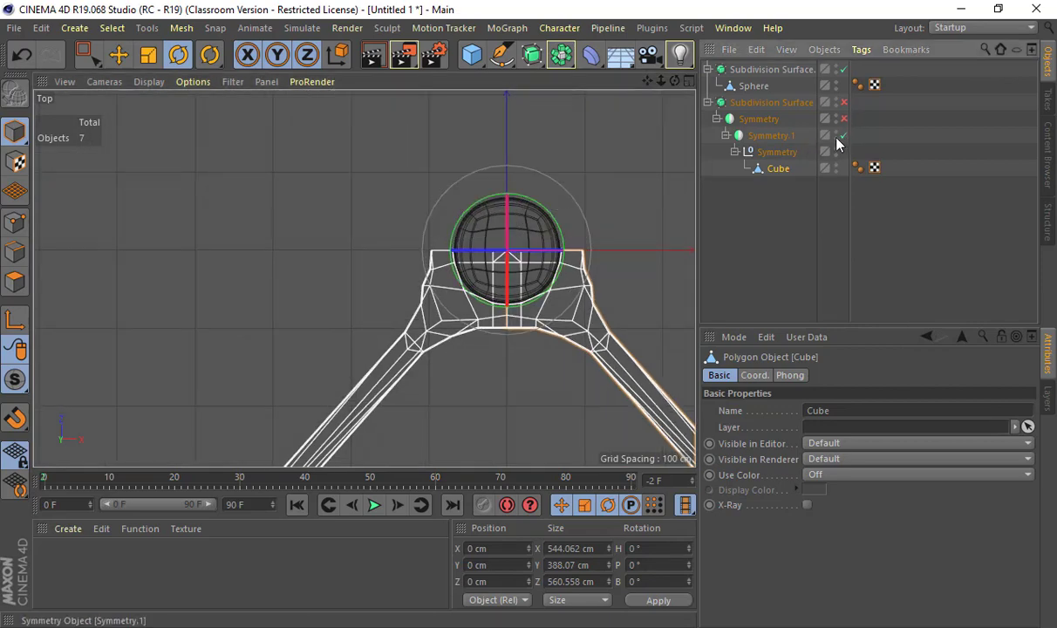
{"action": "left_click", "coordinate": [843, 135]}
{"action": "scroll", "coordinate": [436, 279], "scroll_direction": "up", "scroll_amount": 5}
{"action": "scroll", "coordinate": [522, 325], "scroll_direction": "up", "scroll_amount": 8}
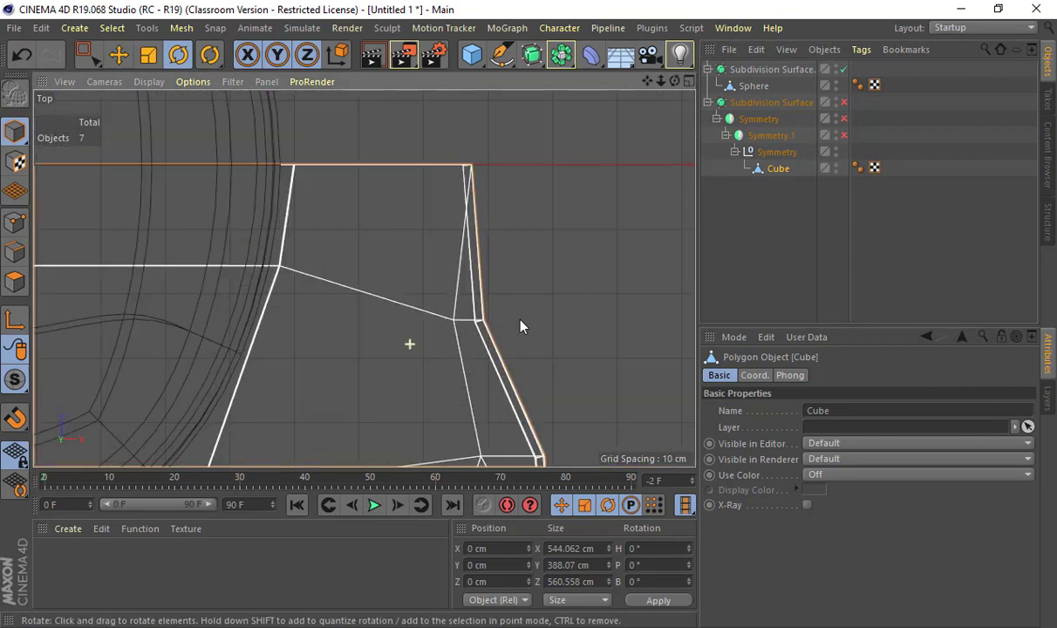
{"action": "scroll", "coordinate": [501, 296], "scroll_direction": "up", "scroll_amount": 6}
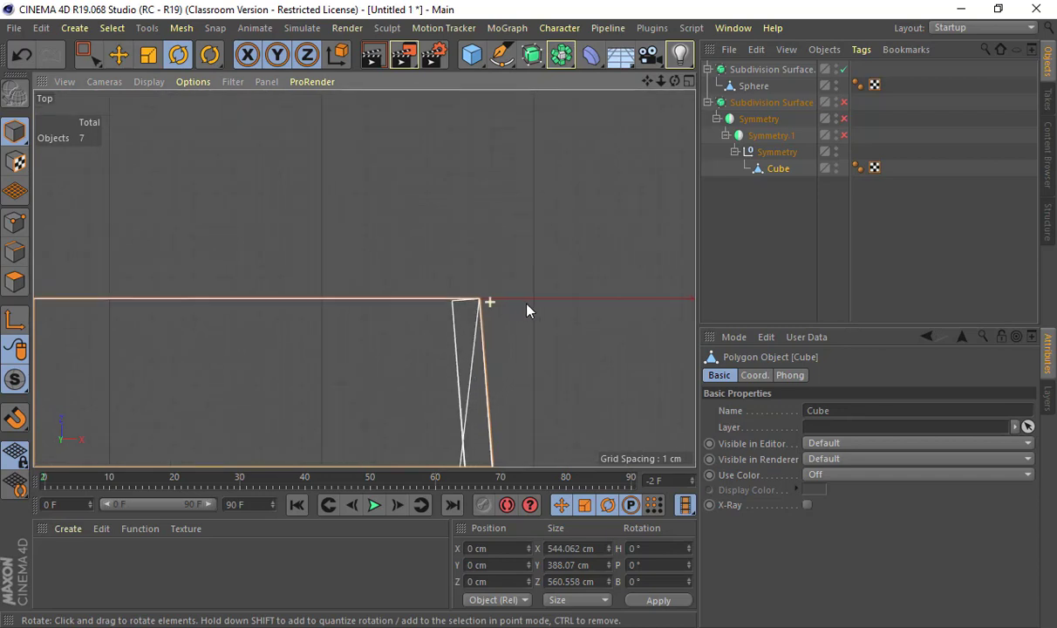
{"action": "right_click_drag", "start_coordinate": [461, 212], "coordinate": [453, 218], "text": "alt"}
{"action": "middle_click_drag", "start_coordinate": [362, 278], "coordinate": [455, 170], "text": "alt"}
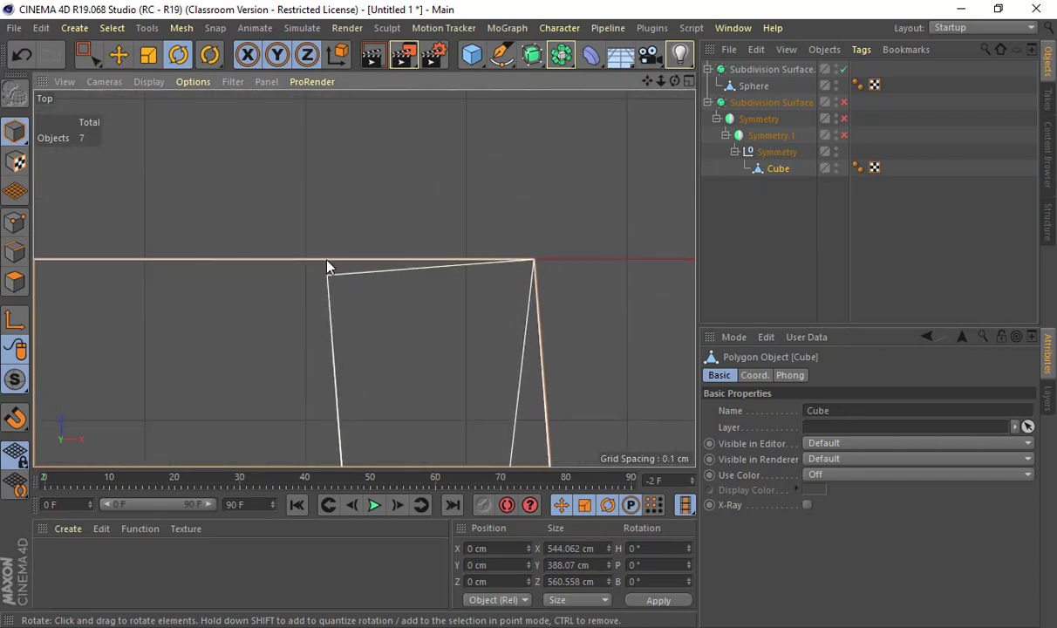
Select the groove's inner end points and move them along Z onto the X axis, at Z 0 cm.
{"action": "left_click", "coordinate": [15, 222]}
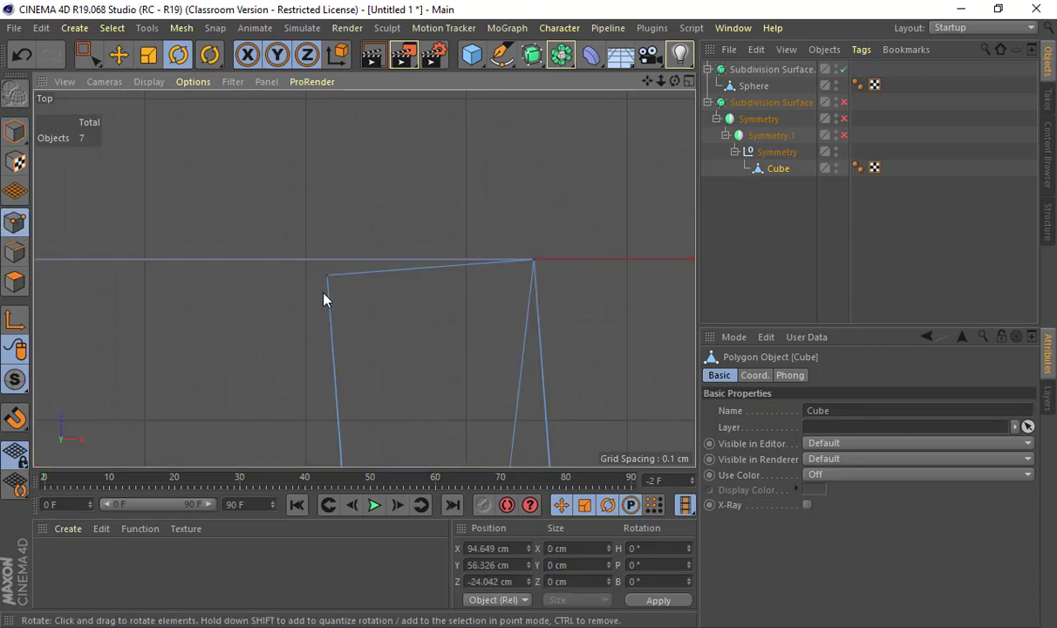
{"action": "key", "text": "0"}
{"action": "left_click_drag", "start_coordinate": [315, 273], "coordinate": [356, 309]}
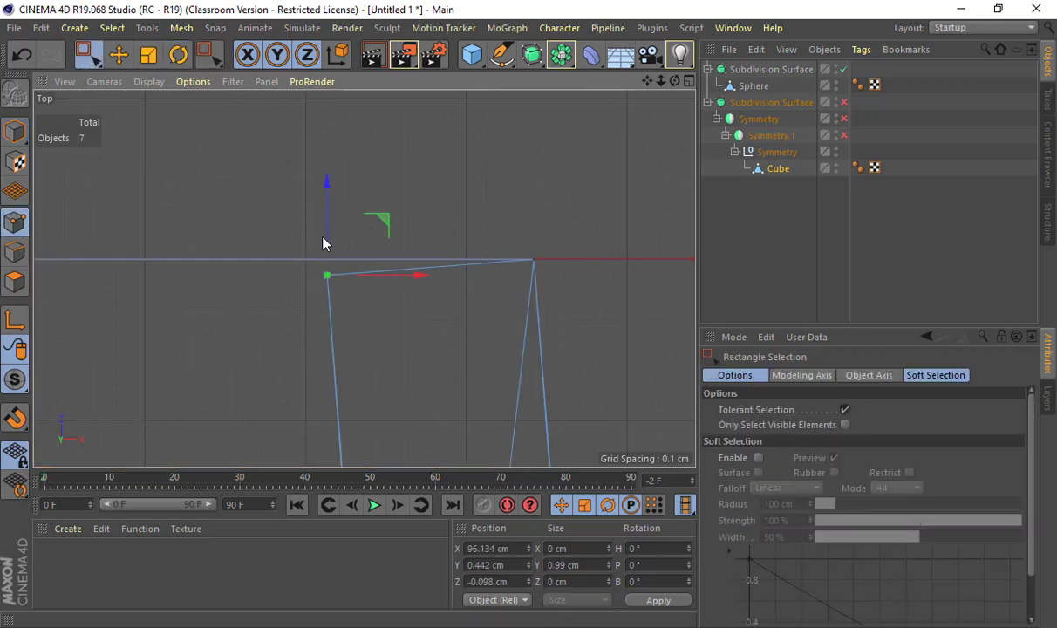
{"action": "key", "text": "r"}
{"action": "key", "text": "0"}
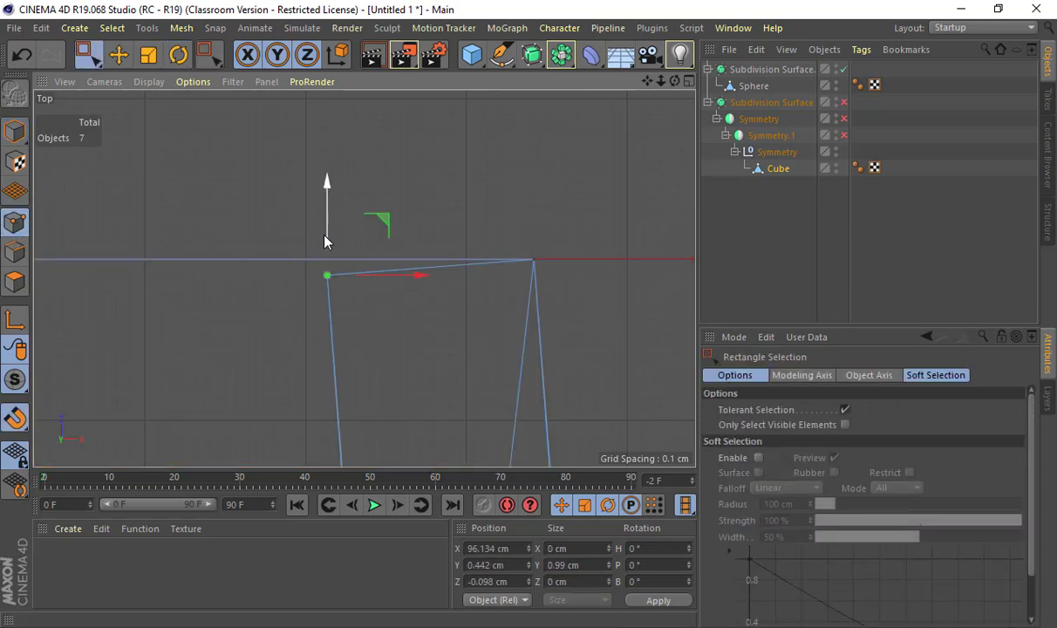
{"action": "left_click_drag", "start_coordinate": [326, 228], "coordinate": [328, 211]}
{"action": "scroll", "coordinate": [467, 354], "scroll_direction": "down", "scroll_amount": 4}
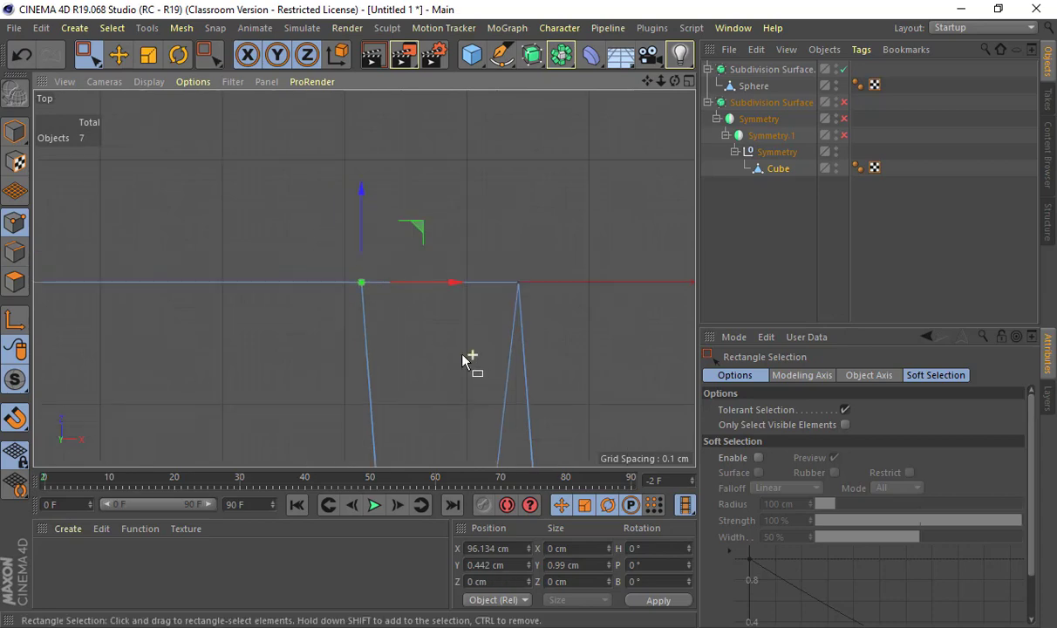
Check in the Top view whether the groove's other end points line up with the body's centreline.
{"action": "scroll", "coordinate": [440, 386], "scroll_direction": "down", "scroll_amount": 5}
{"action": "scroll", "coordinate": [157, 345], "scroll_direction": "down", "scroll_amount": 3}
{"action": "middle_click_drag", "start_coordinate": [157, 345], "coordinate": [357, 119], "text": "alt"}
{"action": "middle_click_drag", "start_coordinate": [270, 347], "coordinate": [403, 118], "text": "alt"}
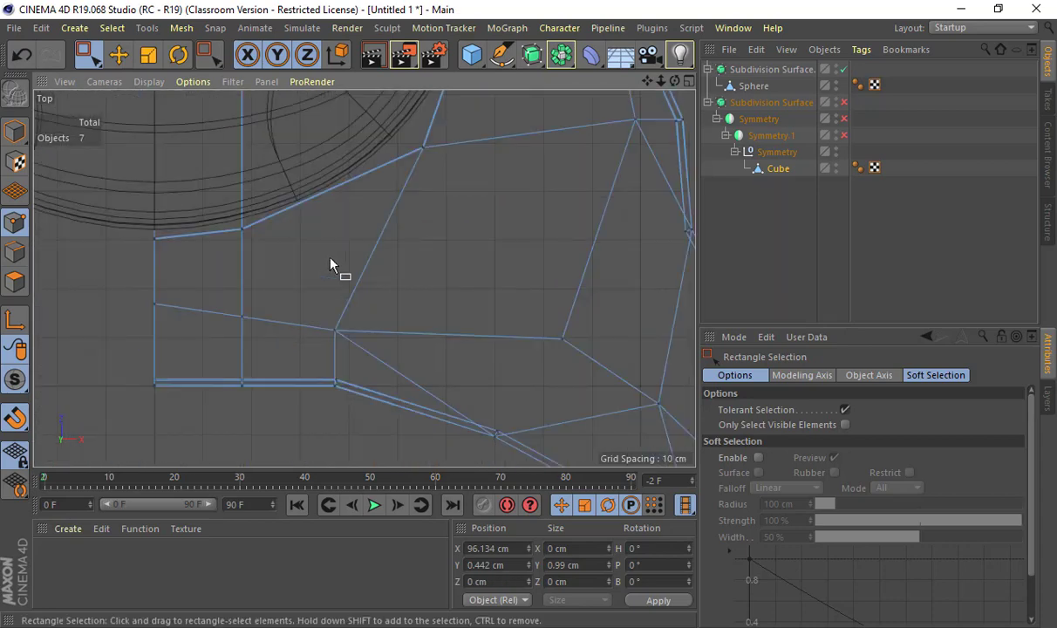
{"action": "middle_click_drag", "start_coordinate": [330, 257], "coordinate": [396, 218], "text": "alt"}
{"action": "scroll", "coordinate": [213, 313], "scroll_direction": "up", "scroll_amount": 5}
{"action": "scroll", "coordinate": [343, 271], "scroll_direction": "up", "scroll_amount": 6}
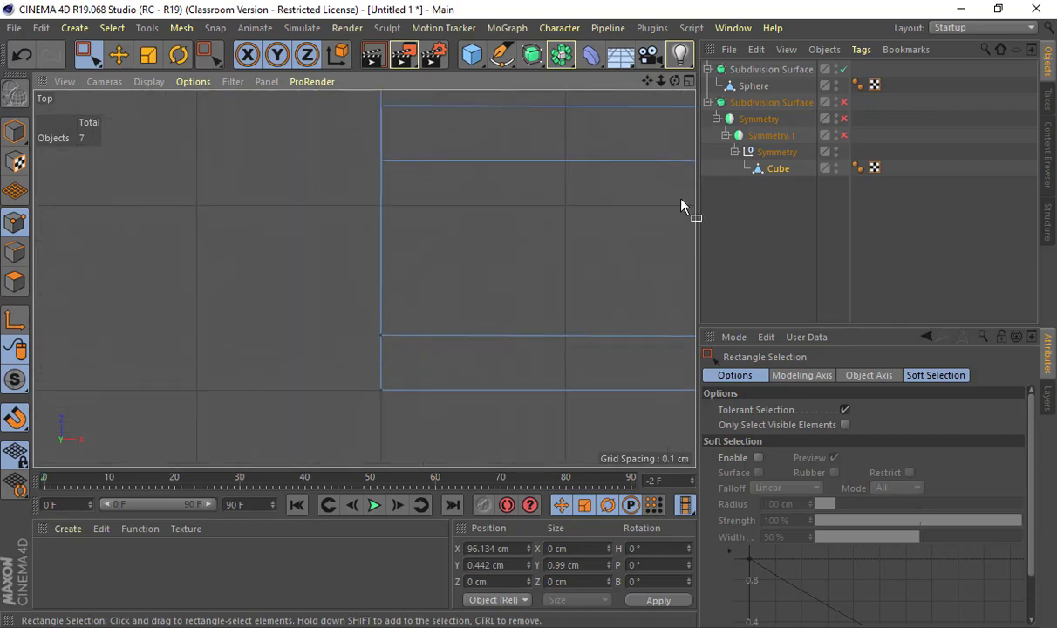
Return to the Perspective view and re-enable the body's Subdivision Surface, Symmetry and Symmetry.1.
{"action": "middle_click", "coordinate": [518, 241]}
{"action": "middle_click", "coordinate": [283, 236]}
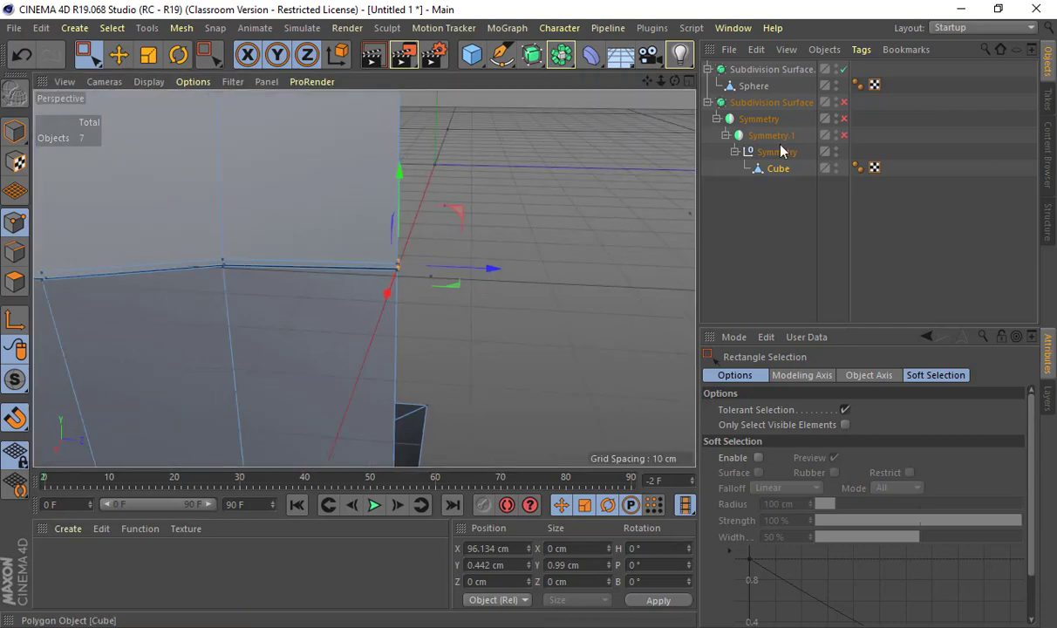
{"action": "left_click_drag", "start_coordinate": [844, 102], "coordinate": [844, 135]}
{"action": "key", "text": "e"}
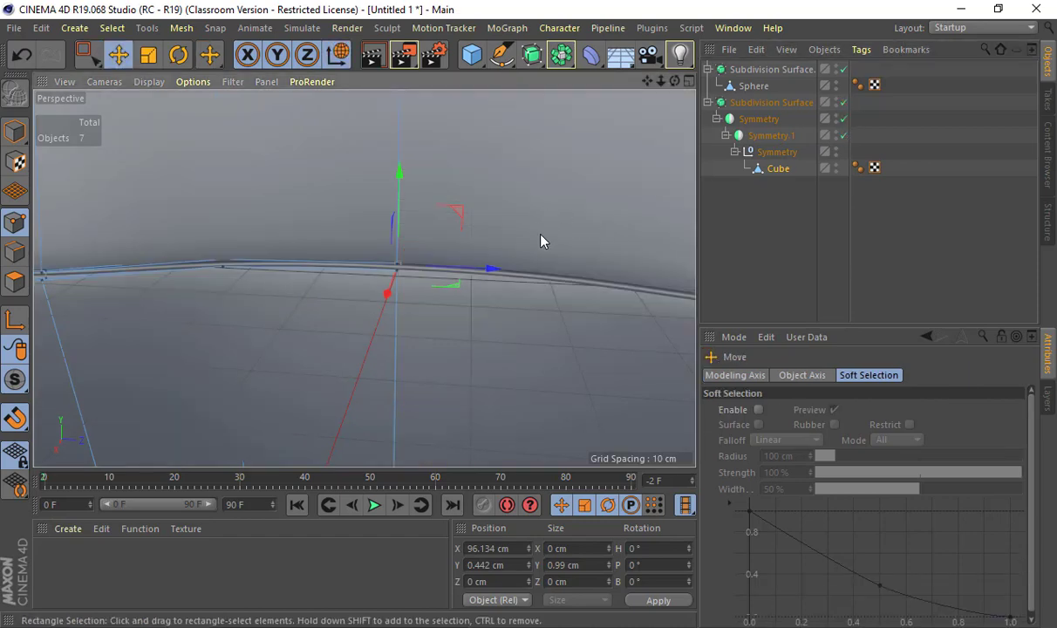
{"action": "right_click_drag", "start_coordinate": [545, 240], "coordinate": [270, 182], "text": "alt"}
Deselect the Cube and inspect the side groove along the body and arm, with subdivision smoothing on and off.
{"action": "left_click", "coordinate": [15, 132]}
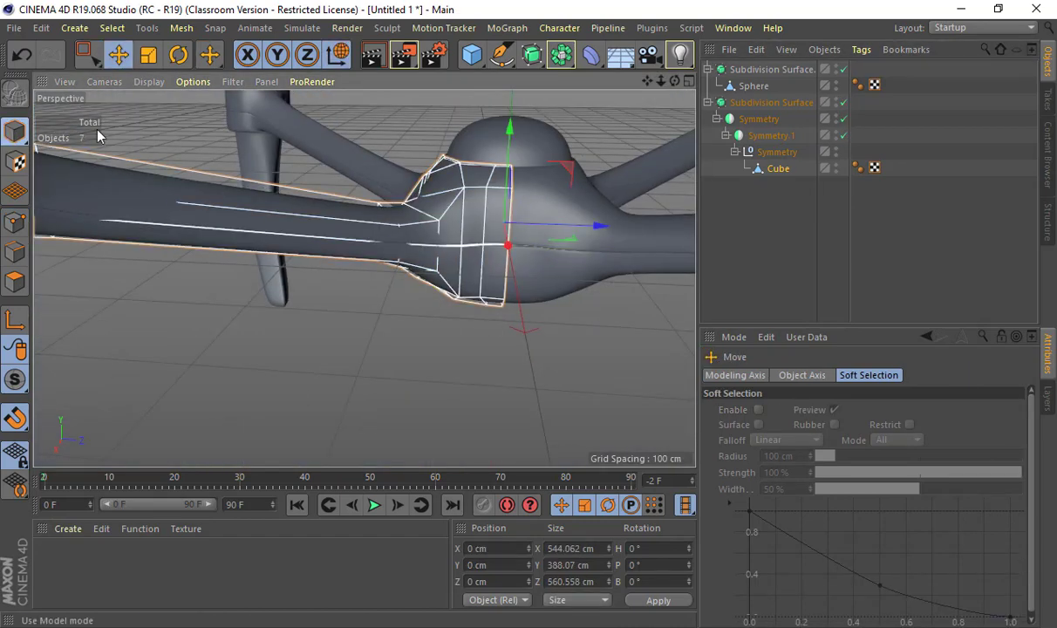
{"action": "left_click", "coordinate": [99, 134]}
{"action": "scroll", "coordinate": [330, 269], "scroll_direction": "down", "scroll_amount": 2}
{"action": "left_click_drag", "start_coordinate": [329, 277], "coordinate": [523, 309], "text": "alt"}
{"action": "scroll", "coordinate": [391, 255], "scroll_direction": "up", "scroll_amount": 5}
{"action": "left_click_drag", "start_coordinate": [391, 255], "coordinate": [447, 411], "text": "alt"}
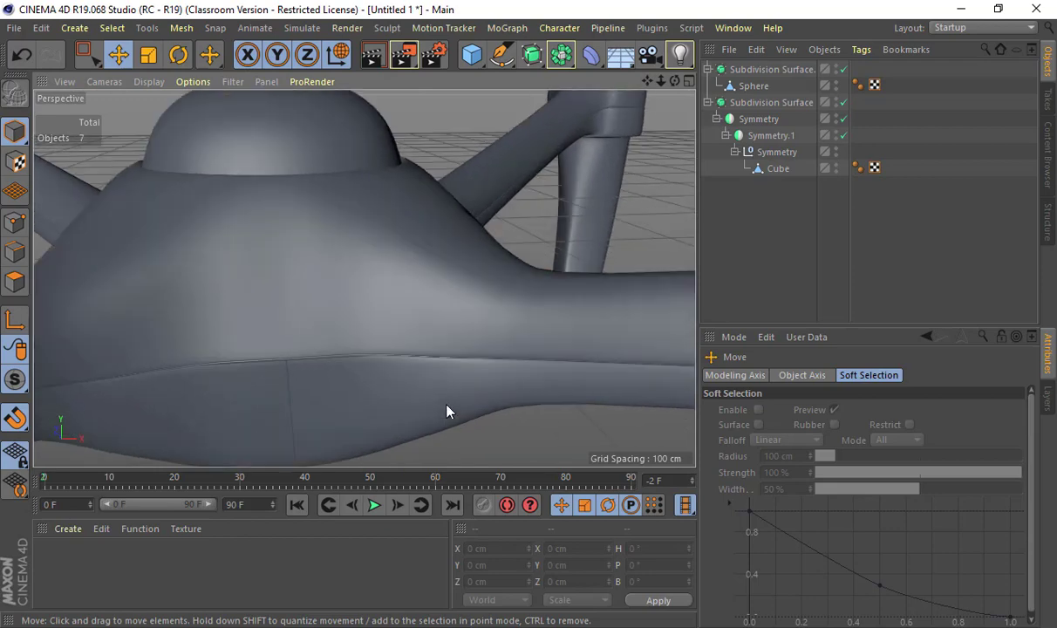
{"action": "left_click", "coordinate": [843, 102]}
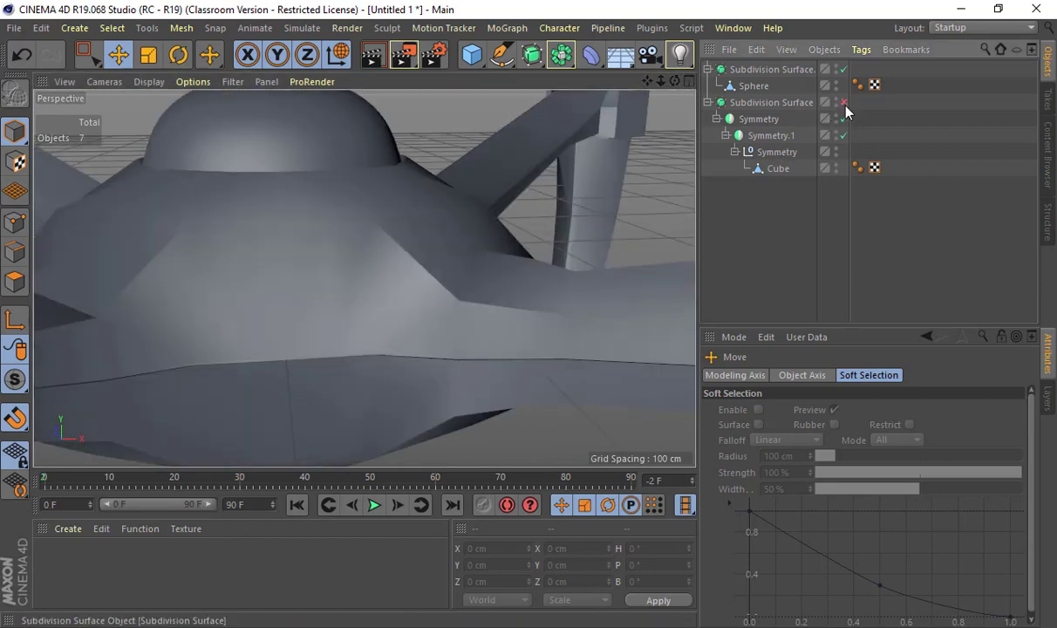
Select the Cube and, working on its edges, select the groove's upper outer and upper inner edge lines.
{"action": "left_click", "coordinate": [771, 169]}
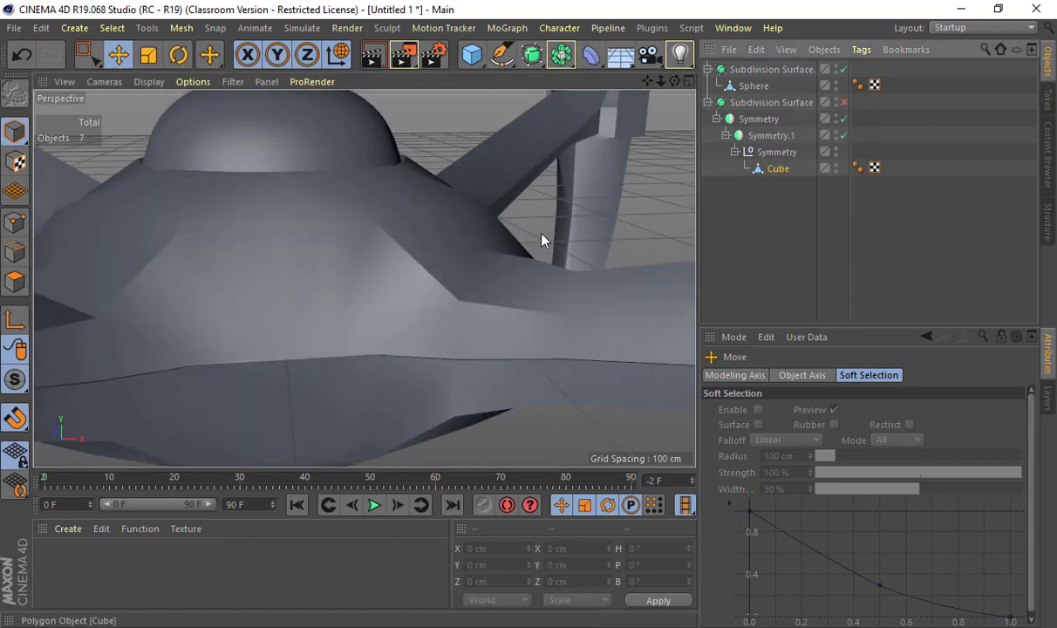
{"action": "left_click_drag", "start_coordinate": [543, 241], "coordinate": [582, 186], "text": "alt"}
{"action": "right_click_drag", "start_coordinate": [477, 233], "coordinate": [426, 293], "text": "alt"}
{"action": "scroll", "coordinate": [431, 279], "scroll_direction": "up", "scroll_amount": 10}
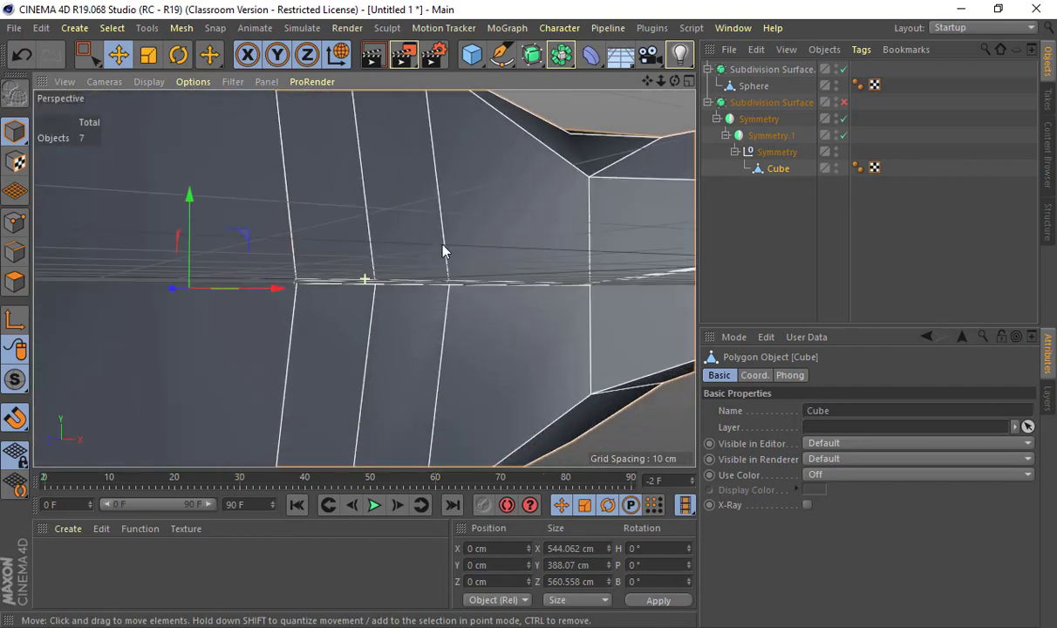
{"action": "scroll", "coordinate": [445, 277], "scroll_direction": "down", "scroll_amount": 10}
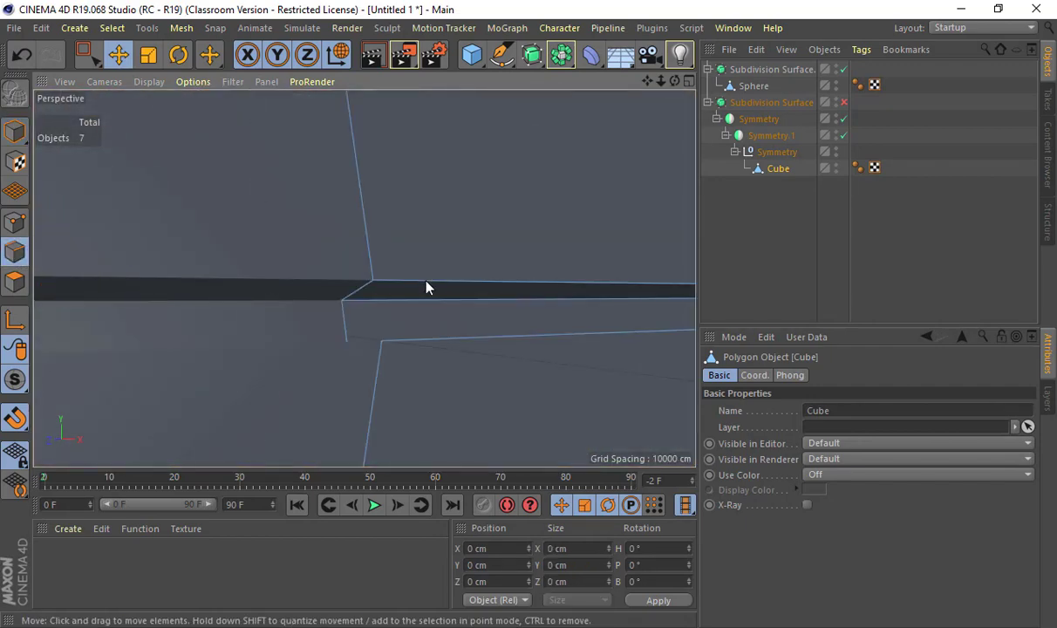
{"action": "left_click", "coordinate": [426, 283]}
{"action": "left_click", "coordinate": [419, 306], "text": "shift"}
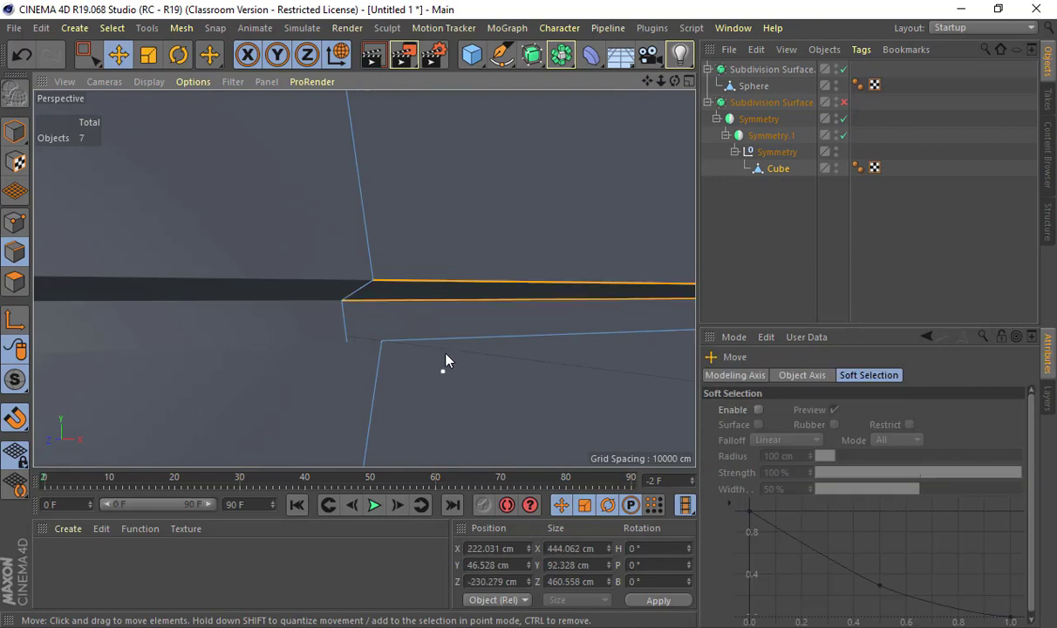
Add the groove's two remaining lower edge lines to the selection, so all four lines along the body and arm are selected.
{"action": "scroll", "coordinate": [456, 364], "scroll_direction": "down", "scroll_amount": 5}
{"action": "left_click_drag", "start_coordinate": [432, 322], "coordinate": [411, 369], "text": "alt"}
{"action": "scroll", "coordinate": [438, 297], "scroll_direction": "down", "scroll_amount": 2}
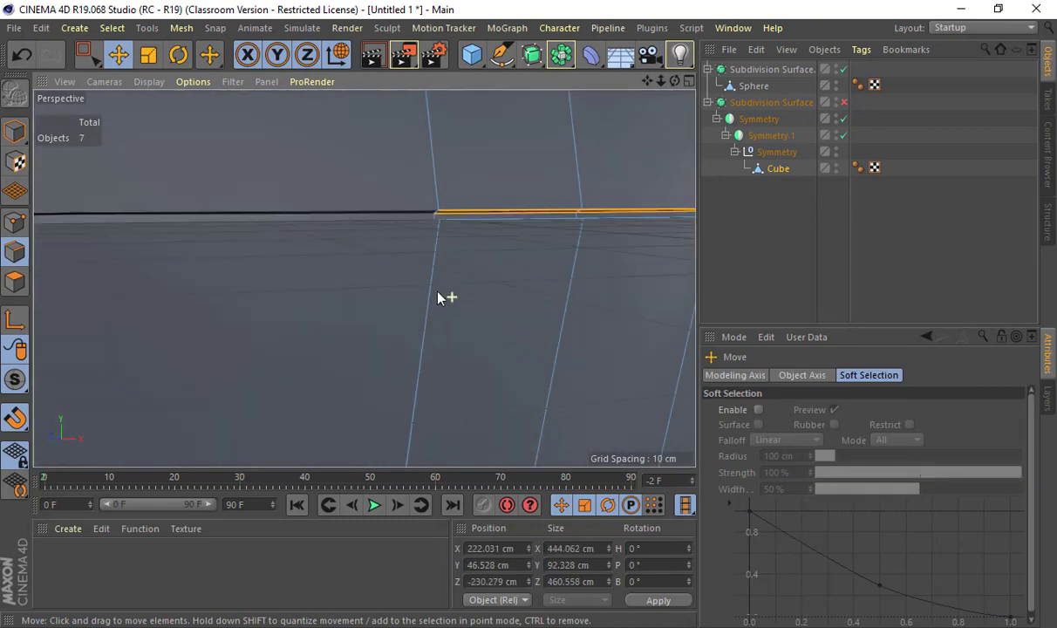
{"action": "left_click_drag", "start_coordinate": [439, 297], "coordinate": [398, 322], "text": "alt"}
{"action": "scroll", "coordinate": [418, 325], "scroll_direction": "down", "scroll_amount": 8}
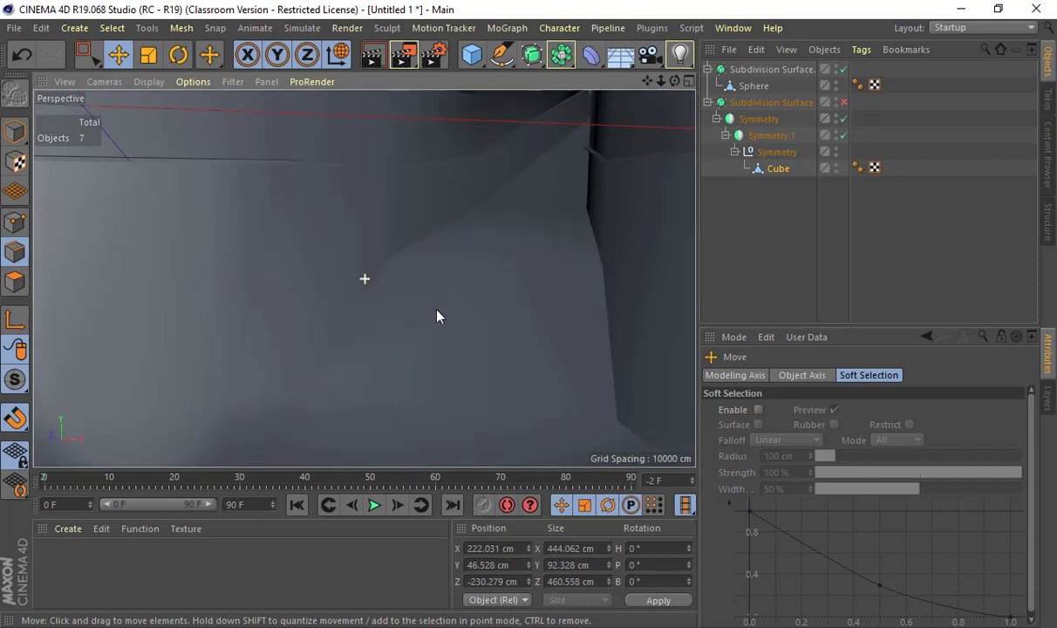
{"action": "scroll", "coordinate": [469, 324], "scroll_direction": "up", "scroll_amount": 8}
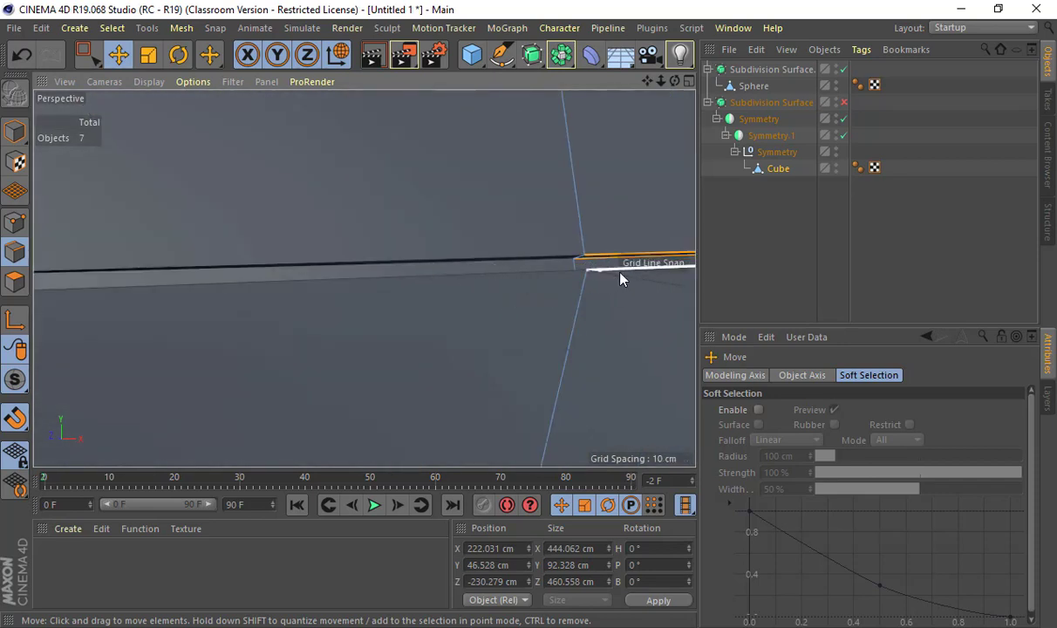
{"action": "left_click_drag", "start_coordinate": [621, 279], "coordinate": [613, 251]}
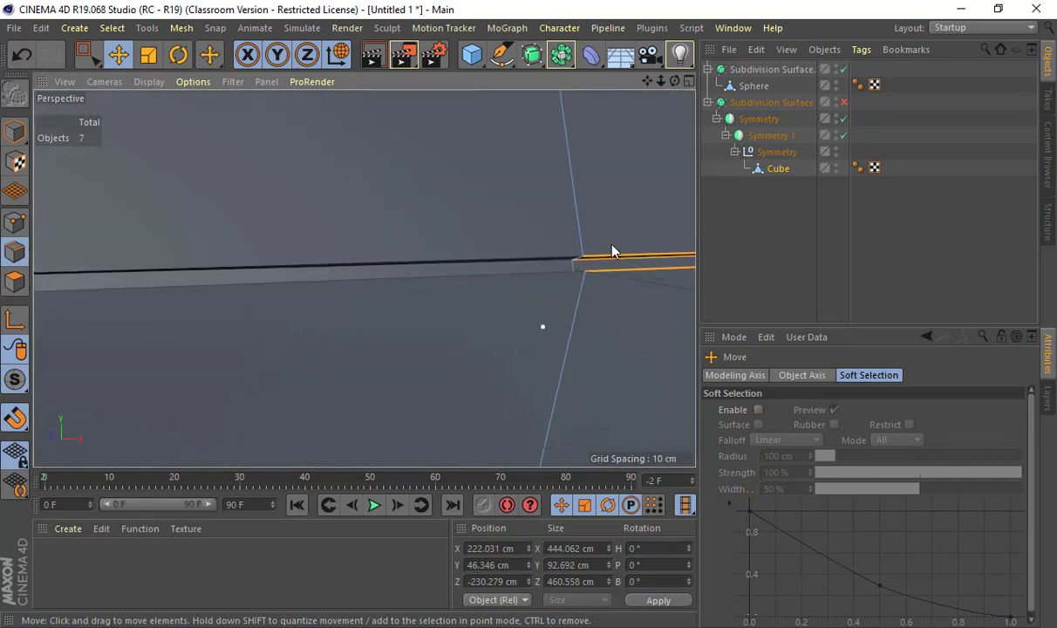
{"action": "left_click_drag", "start_coordinate": [509, 294], "coordinate": [502, 316], "text": "alt"}
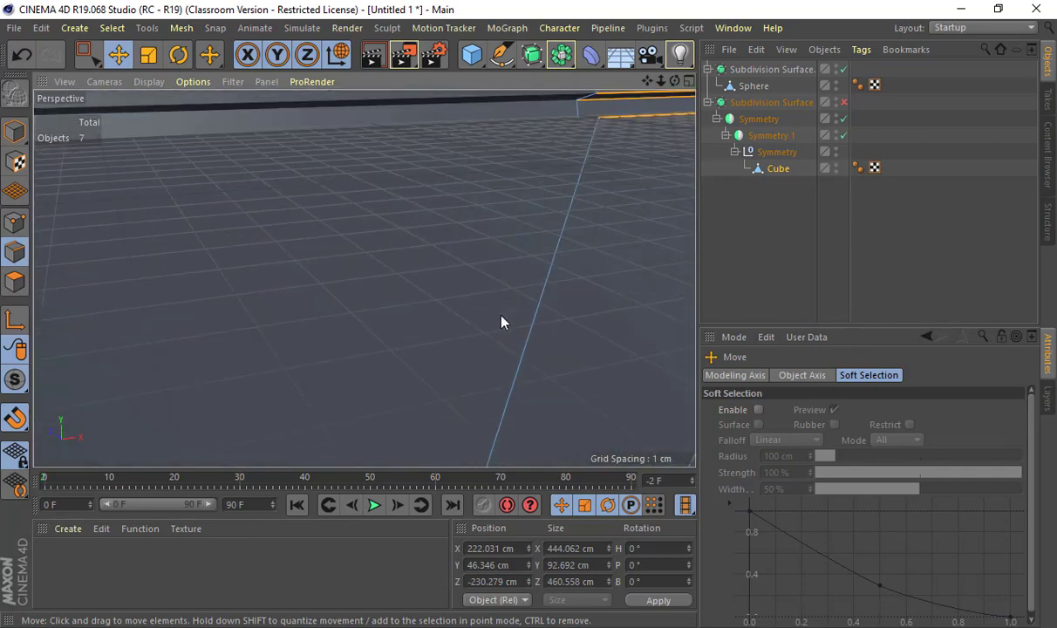
{"action": "scroll", "coordinate": [499, 316], "scroll_direction": "up", "scroll_amount": 3}
{"action": "left_click_drag", "start_coordinate": [633, 365], "coordinate": [623, 225], "text": "alt"}
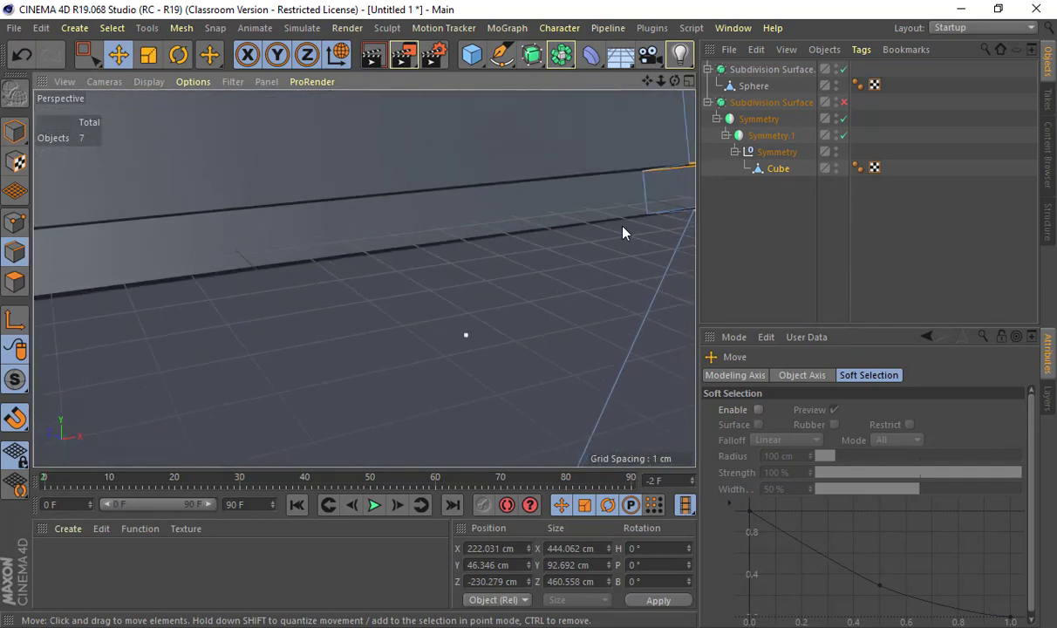
{"action": "left_click", "coordinate": [681, 209], "text": "shift"}
{"action": "key", "text": "o"}
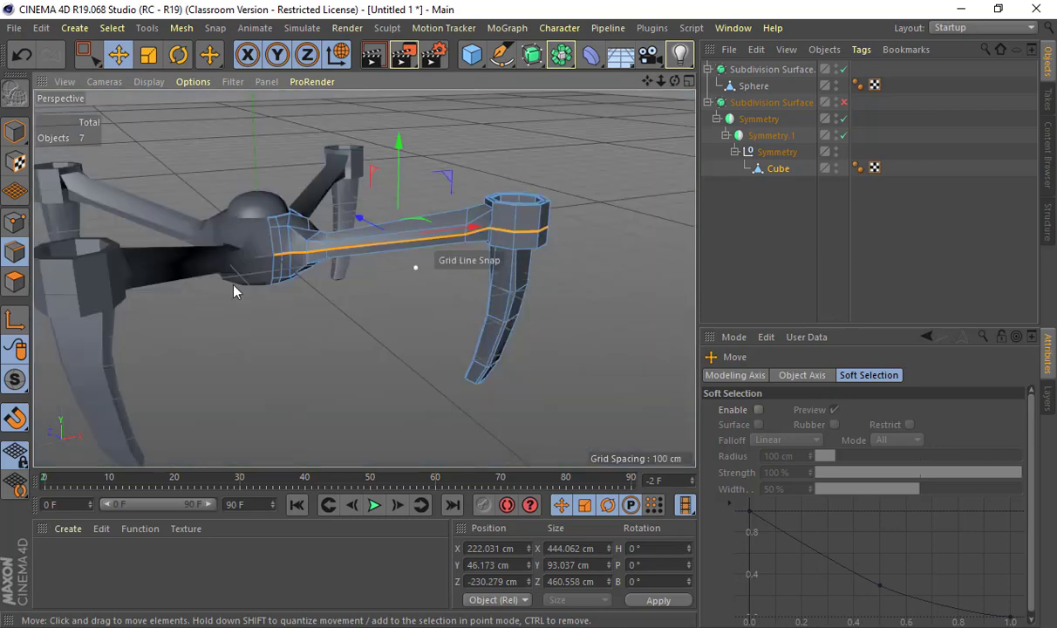
Bevel the selected groove edges in Chamfer mode with an offset of 0.05 cm.
{"action": "left_click_drag", "start_coordinate": [233, 285], "coordinate": [523, 275], "text": "alt"}
{"action": "right_click_drag", "start_coordinate": [455, 264], "coordinate": [603, 270], "text": "alt"}
{"action": "middle_click_drag", "start_coordinate": [603, 269], "coordinate": [253, 265], "text": "alt"}
{"action": "right_click_drag", "start_coordinate": [415, 278], "coordinate": [566, 287], "text": "alt"}
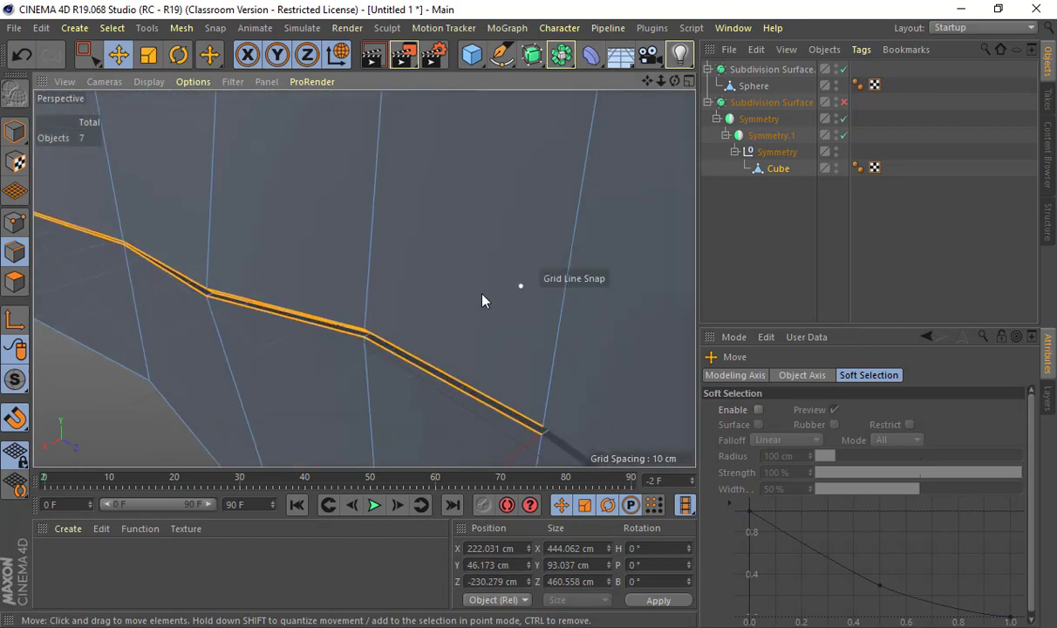
{"action": "middle_click_drag", "start_coordinate": [483, 328], "coordinate": [488, 268], "text": "alt"}
{"action": "scroll", "coordinate": [485, 269], "scroll_direction": "up", "scroll_amount": 4}
{"action": "middle_click_drag", "start_coordinate": [365, 279], "coordinate": [597, 275], "text": "alt"}
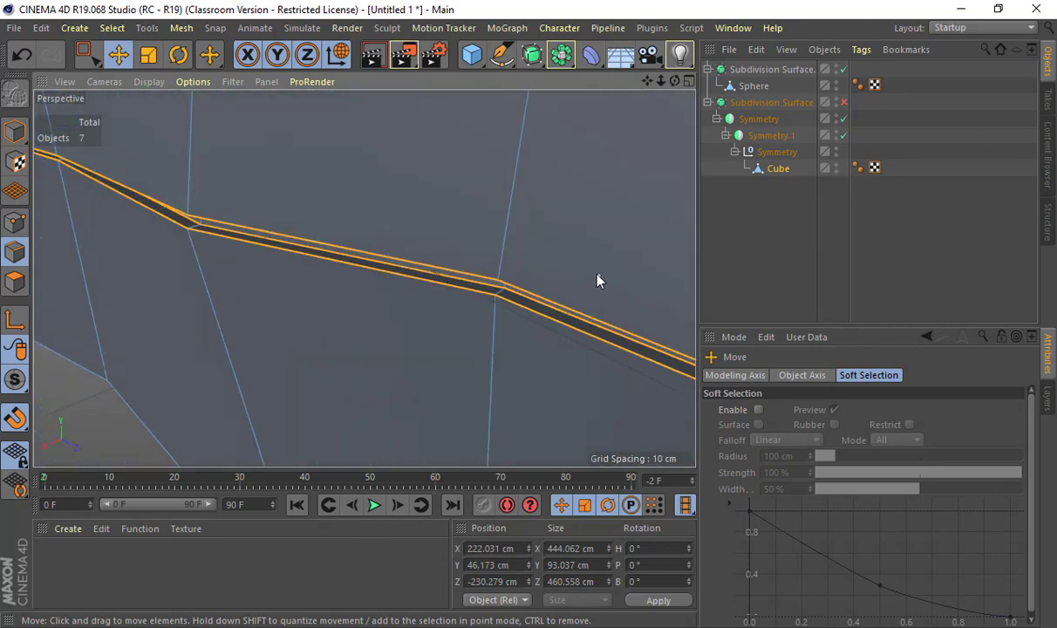
{"action": "left_click_drag", "start_coordinate": [597, 281], "coordinate": [519, 253], "text": "alt"}
{"action": "key", "text": "m"}
{"action": "key", "text": "s"}
{"action": "double_click", "coordinate": [796, 443]}
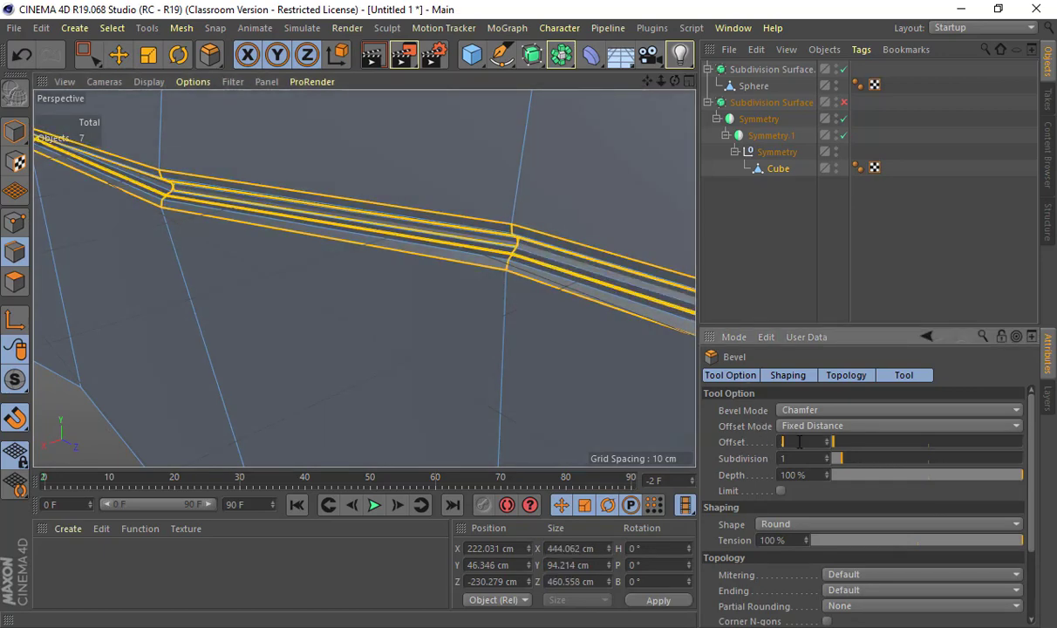
{"action": "key", "text": "Return"}
Re-enable the body's Subdivision Surface, deselect the Cube and inspect the bevelled groove on the smoothed body.
{"action": "scroll", "coordinate": [484, 266], "scroll_direction": "down", "scroll_amount": 5}
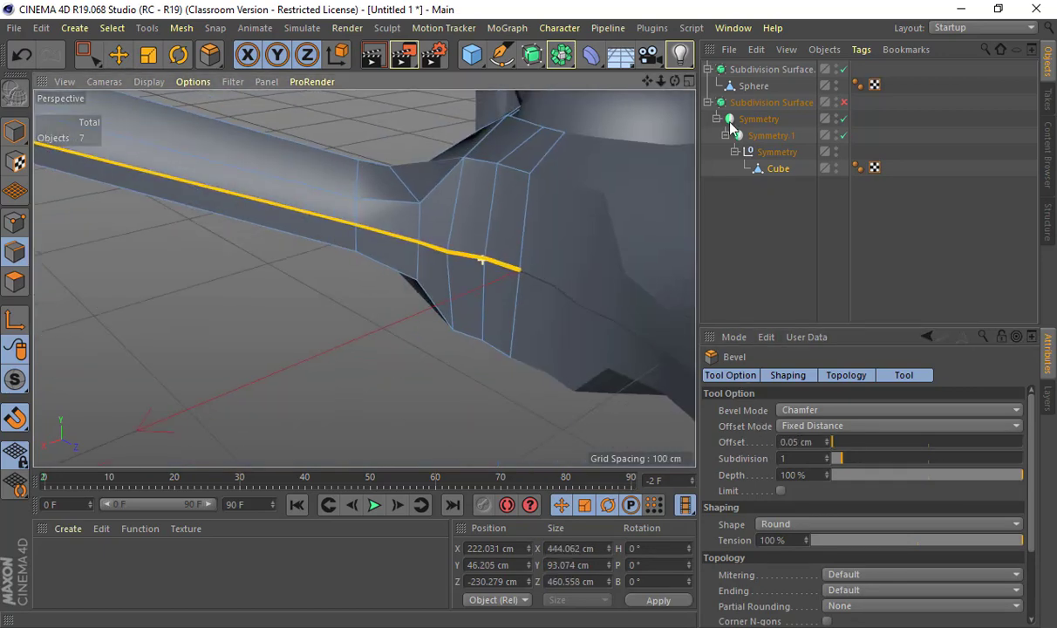
{"action": "left_click", "coordinate": [844, 69]}
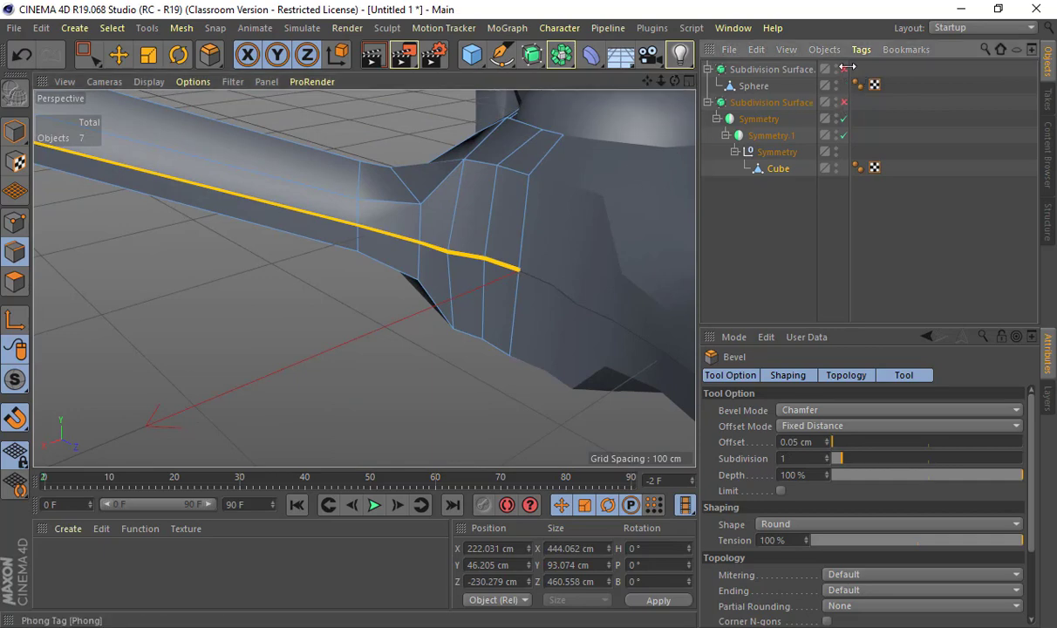
{"action": "left_click", "coordinate": [843, 103]}
{"action": "key", "text": "r"}
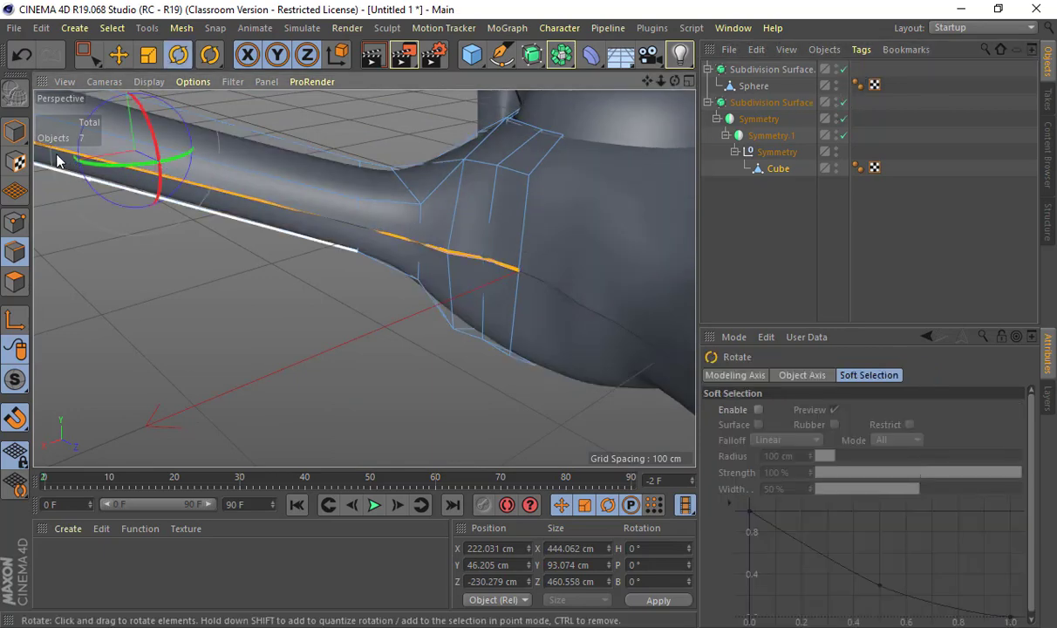
{"action": "left_click", "coordinate": [14, 131]}
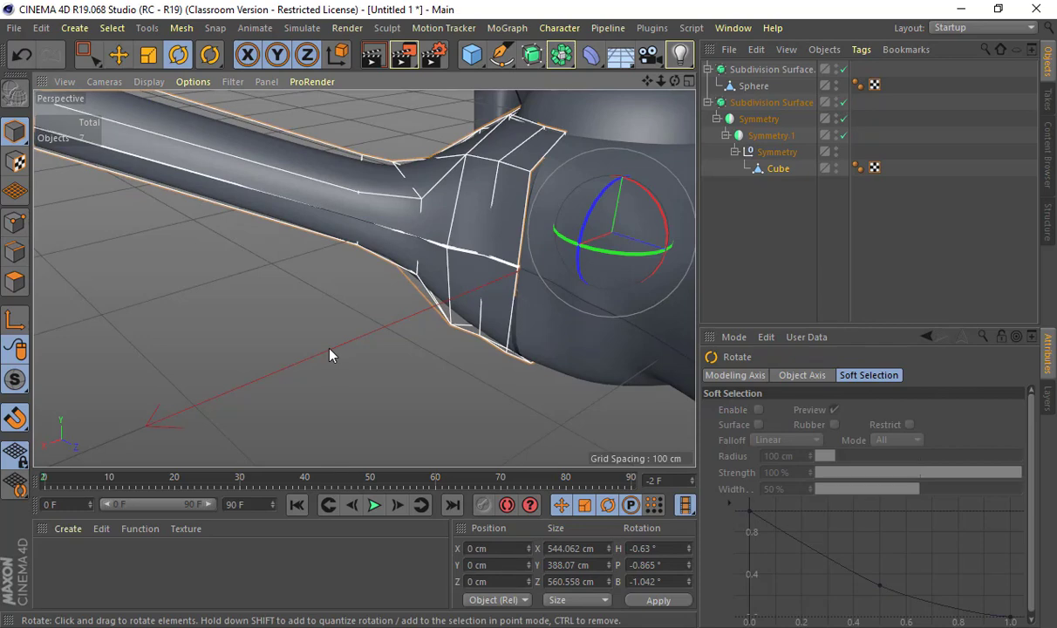
{"action": "left_click", "coordinate": [312, 330]}
{"action": "left_click_drag", "start_coordinate": [392, 323], "coordinate": [418, 258], "text": "alt"}
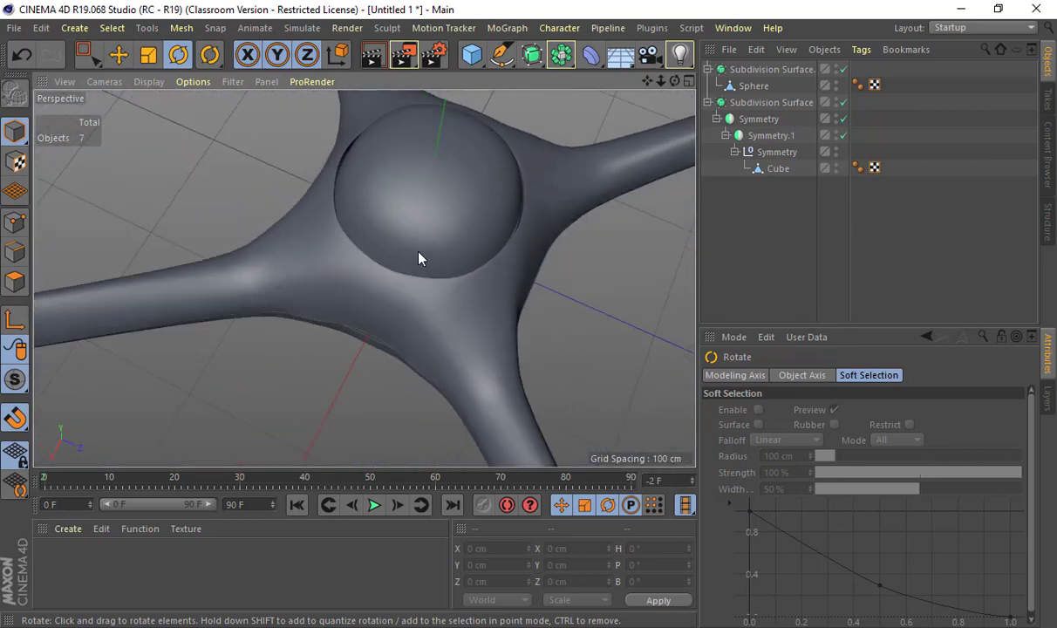
Undo the groove bevel together with the edge selections and smoothing changes around it.
{"action": "key", "text": "ctrl+z"}
{"action": "key", "text": "ctrl+z"}
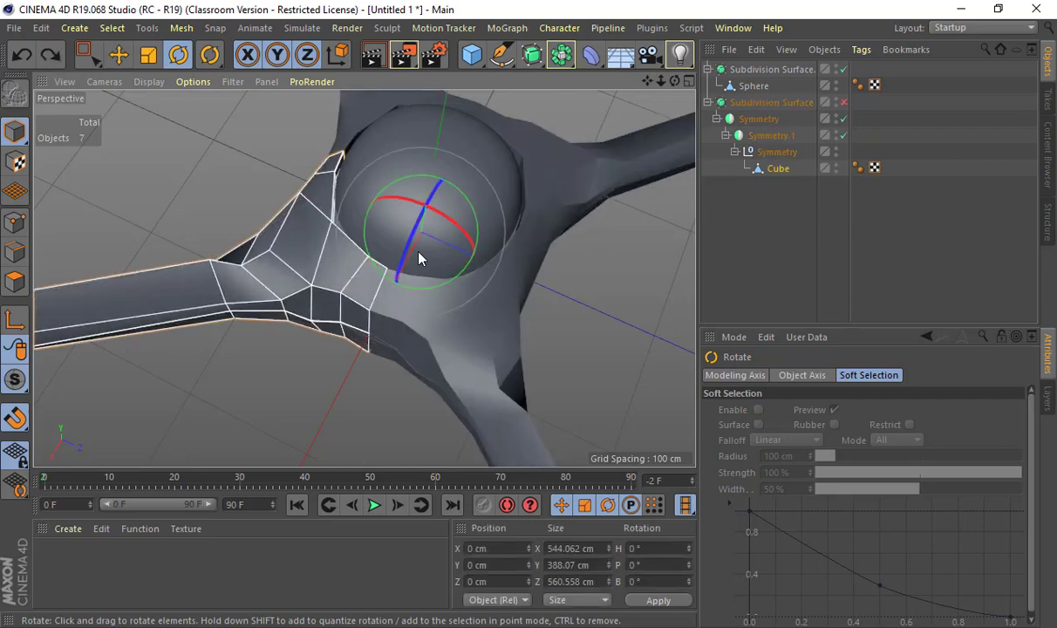
{"action": "key", "text": "ctrl+z"}
{"action": "key", "text": "ctrl+z"}
{"action": "key", "text": "ctrl+z"}
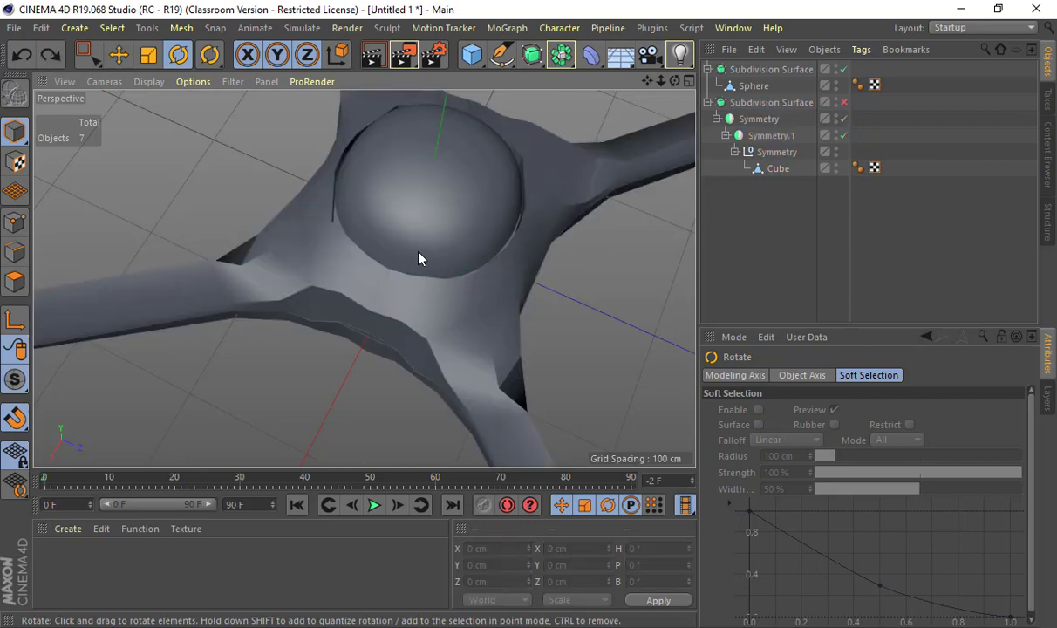
{"action": "key", "text": "ctrl+z"}
{"action": "key", "text": "ctrl+z"}
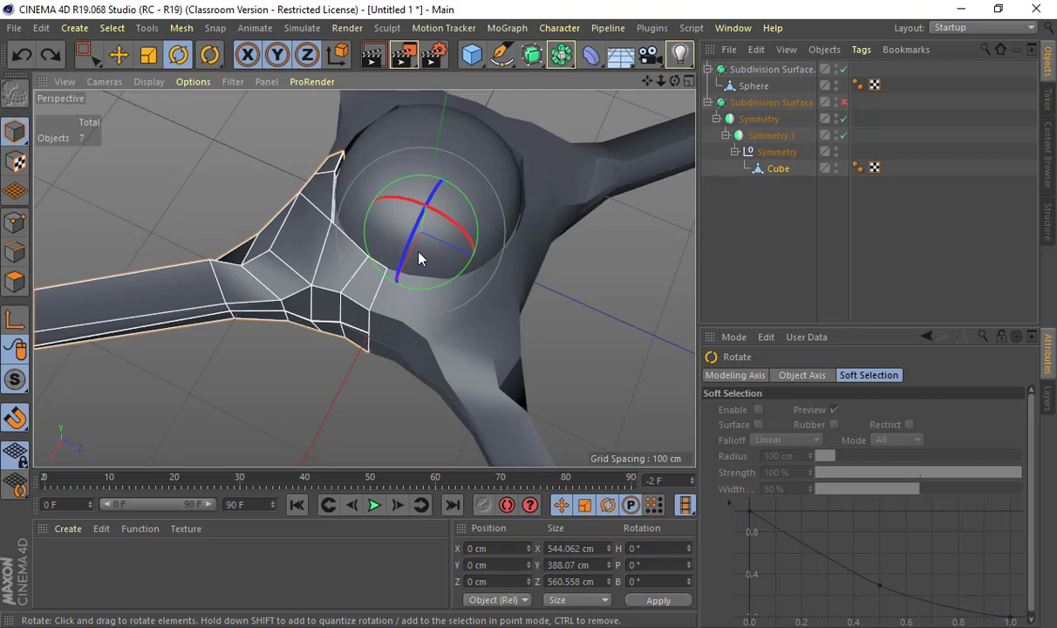
Turn the body's Subdivision Surface back on, examine the drone's dome, sides and arms, and select the smoothed body.
{"action": "key", "text": "q"}
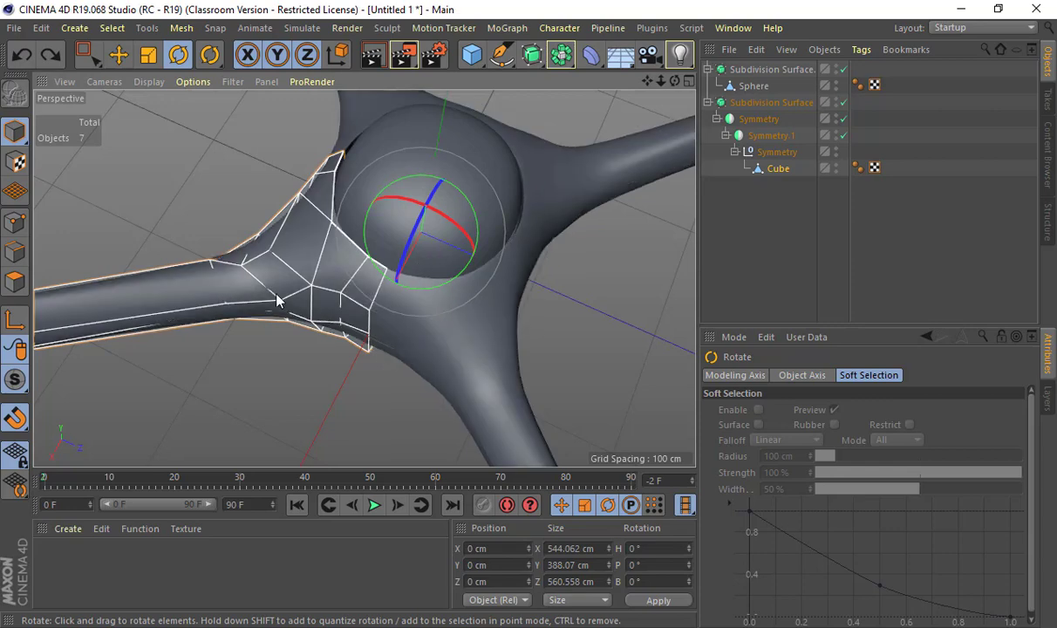
{"action": "left_click_drag", "start_coordinate": [262, 279], "coordinate": [436, 384], "text": "alt"}
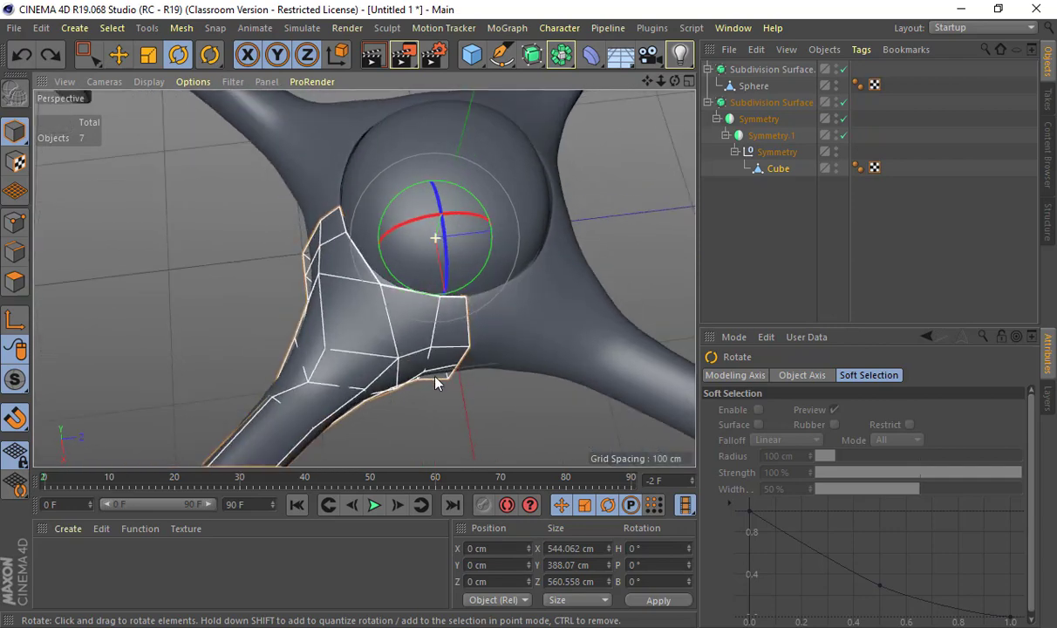
{"action": "left_click_drag", "start_coordinate": [367, 392], "coordinate": [374, 177], "text": "alt"}
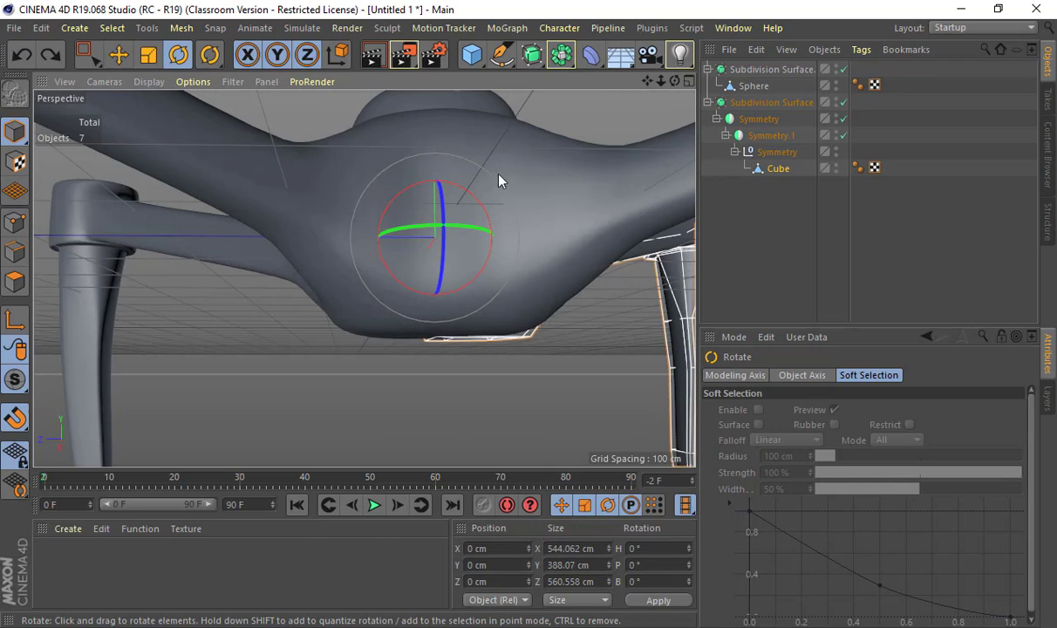
{"action": "left_click_drag", "start_coordinate": [498, 181], "coordinate": [367, 198], "text": "alt"}
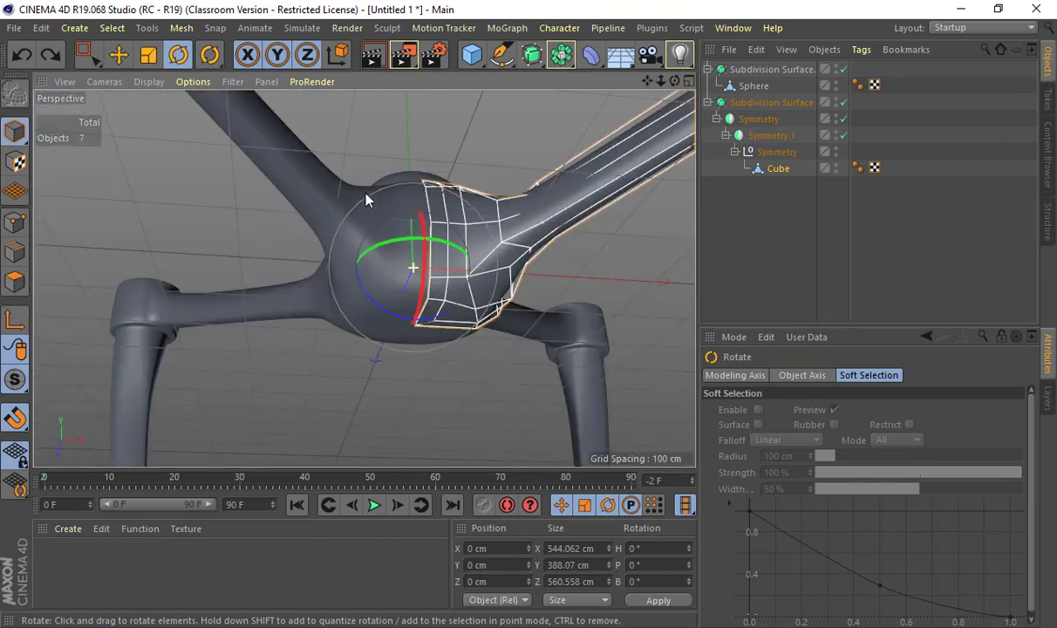
{"action": "scroll", "coordinate": [366, 200], "scroll_direction": "down", "scroll_amount": 5}
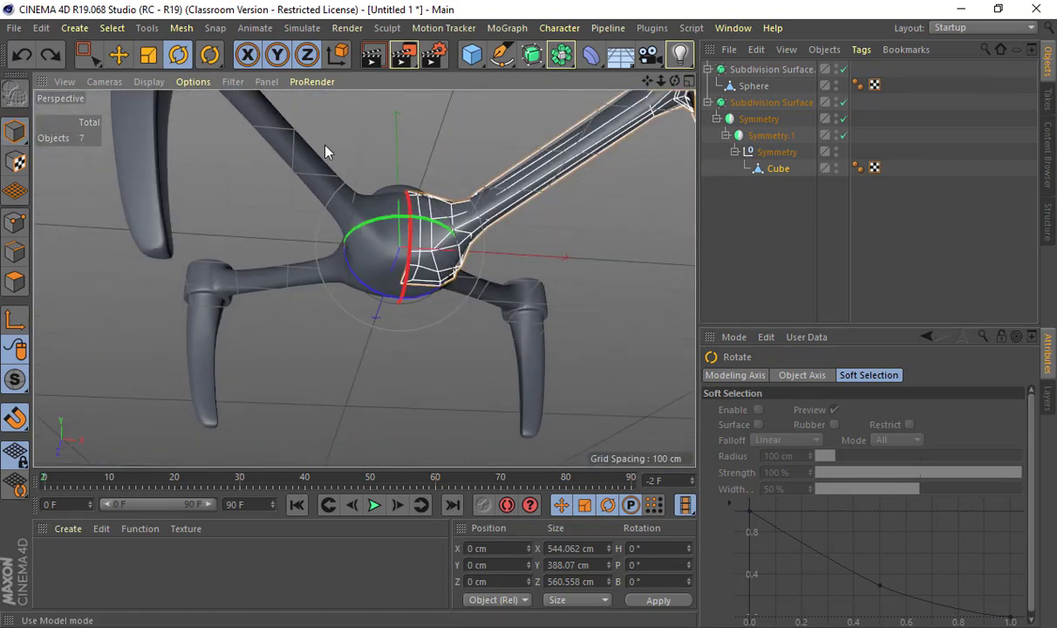
{"action": "left_click_drag", "start_coordinate": [405, 130], "coordinate": [610, 242], "text": "alt"}
{"action": "left_click", "coordinate": [372, 287]}
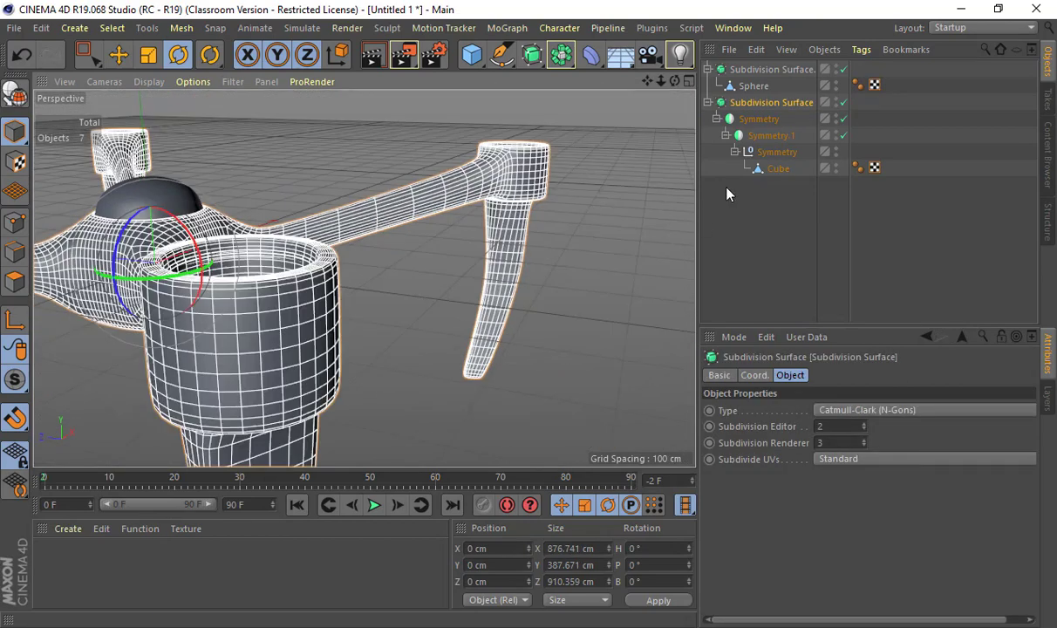
Switch to the browser and look through the Google "drone model" image results, opening the Sky Rider Drone preview.
{"action": "key", "text": "alt+Tab"}
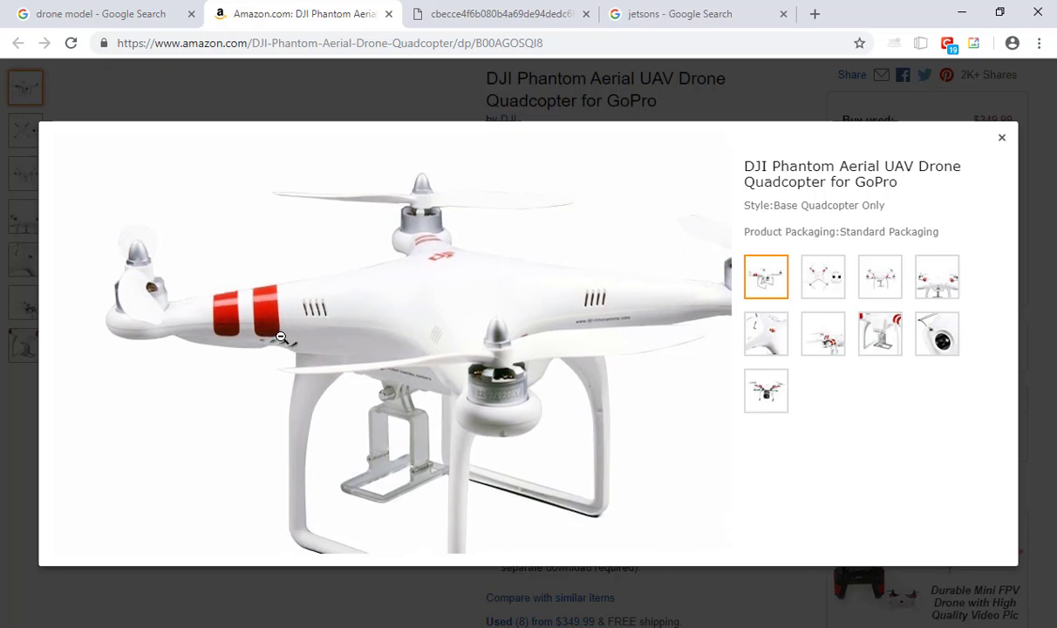
{"action": "left_click", "coordinate": [128, 17]}
{"action": "scroll", "coordinate": [279, 301], "scroll_direction": "up", "scroll_amount": 4}
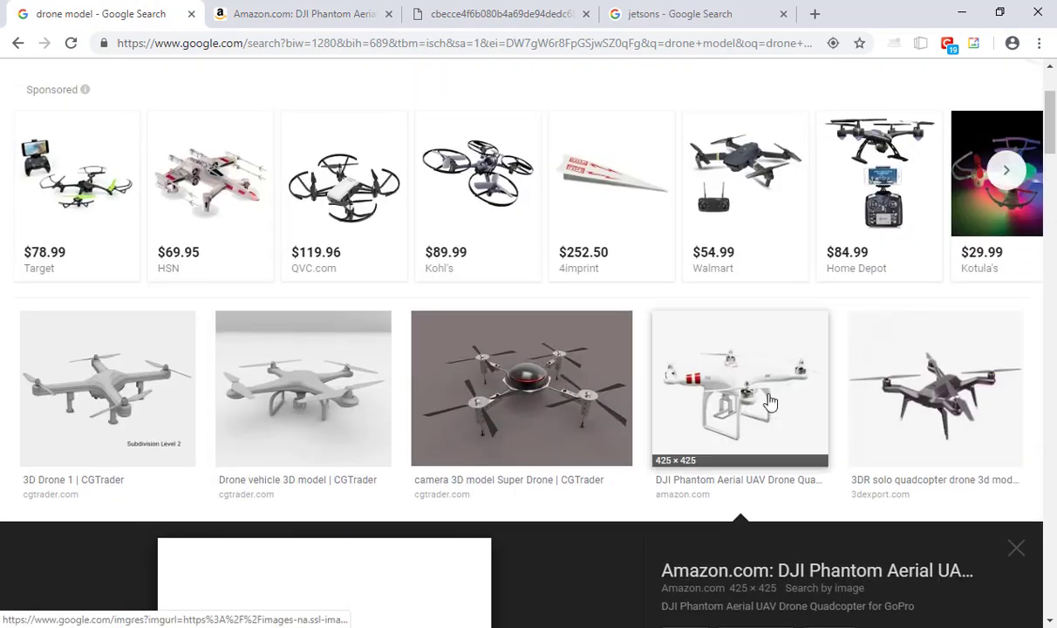
{"action": "scroll", "coordinate": [787, 410], "scroll_direction": "down", "scroll_amount": 9}
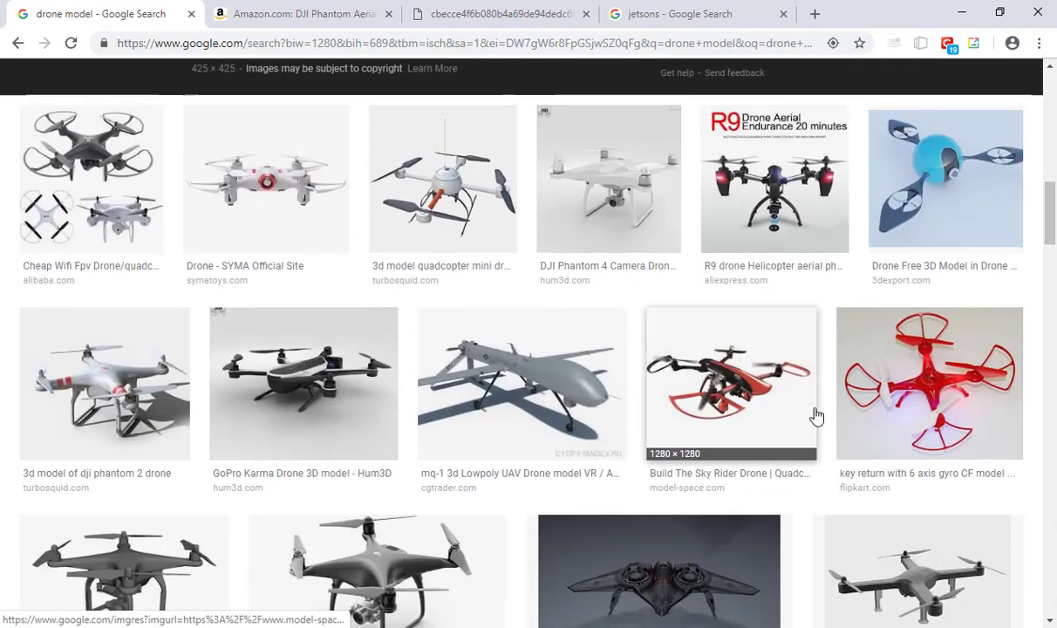
{"action": "scroll", "coordinate": [740, 223], "scroll_direction": "down", "scroll_amount": 2}
{"action": "left_click", "coordinate": [739, 223]}
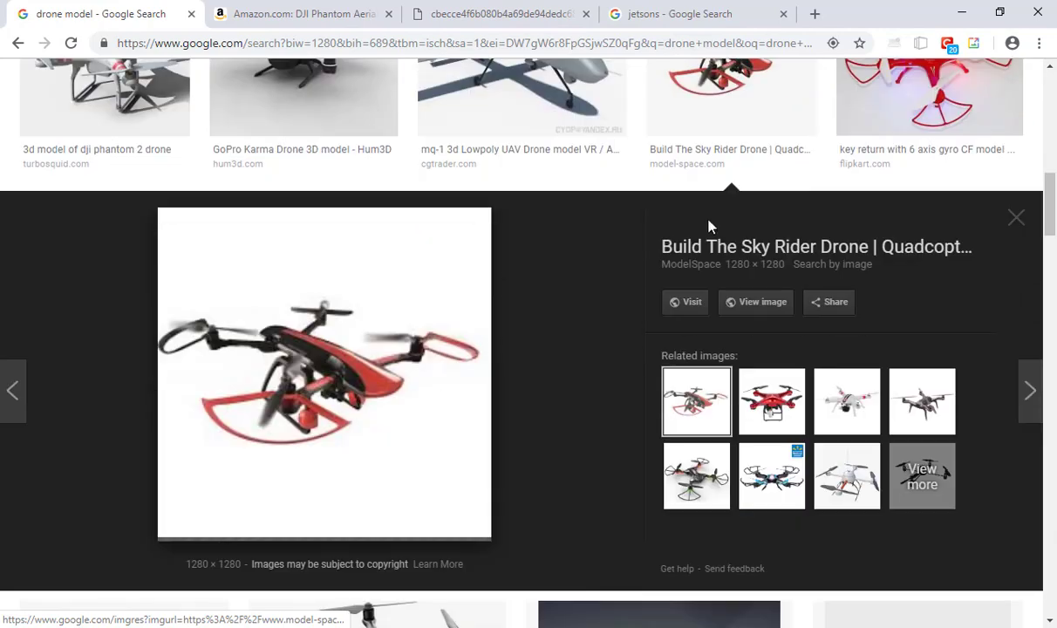
{"action": "scroll", "coordinate": [314, 349], "scroll_direction": "down", "scroll_amount": 6}
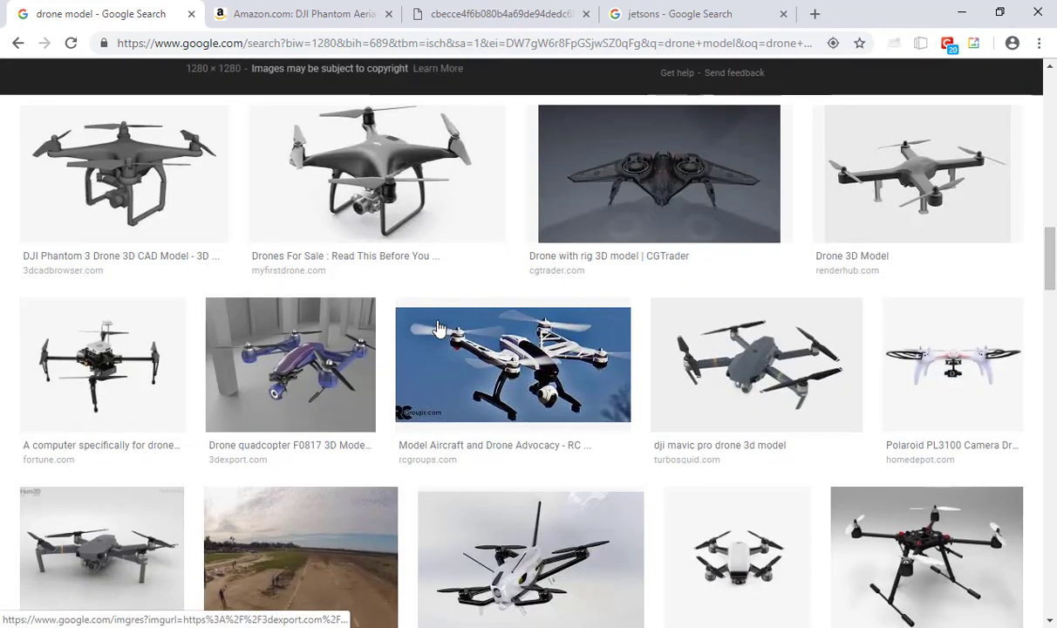
Search Google Images for "drone camera" to find new reference pictures.
{"action": "scroll", "coordinate": [255, 279], "scroll_direction": "up", "scroll_amount": 10}
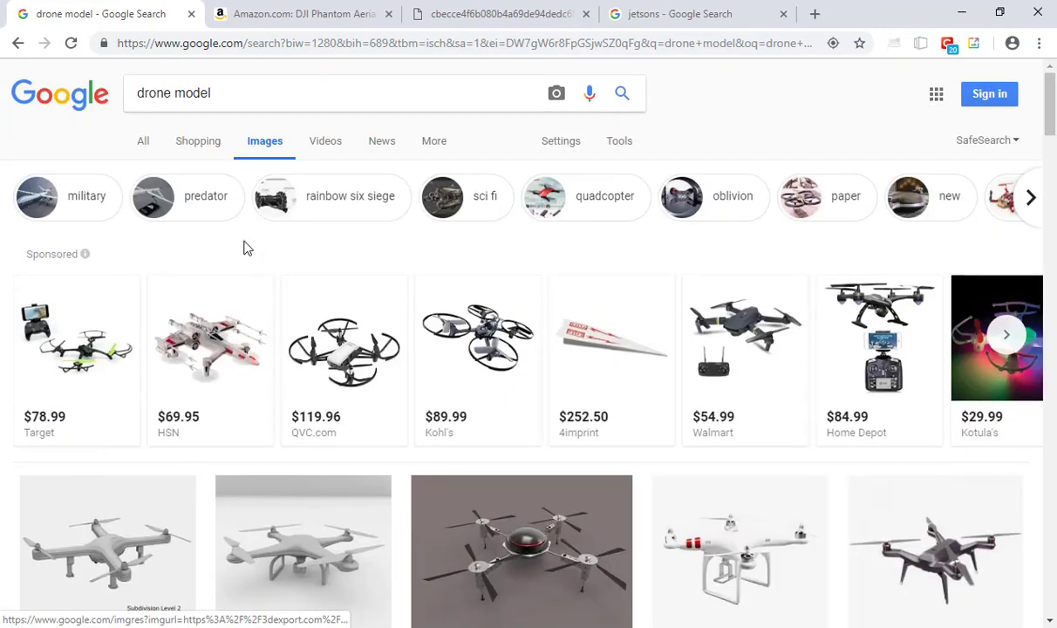
{"action": "double_click", "coordinate": [187, 104]}
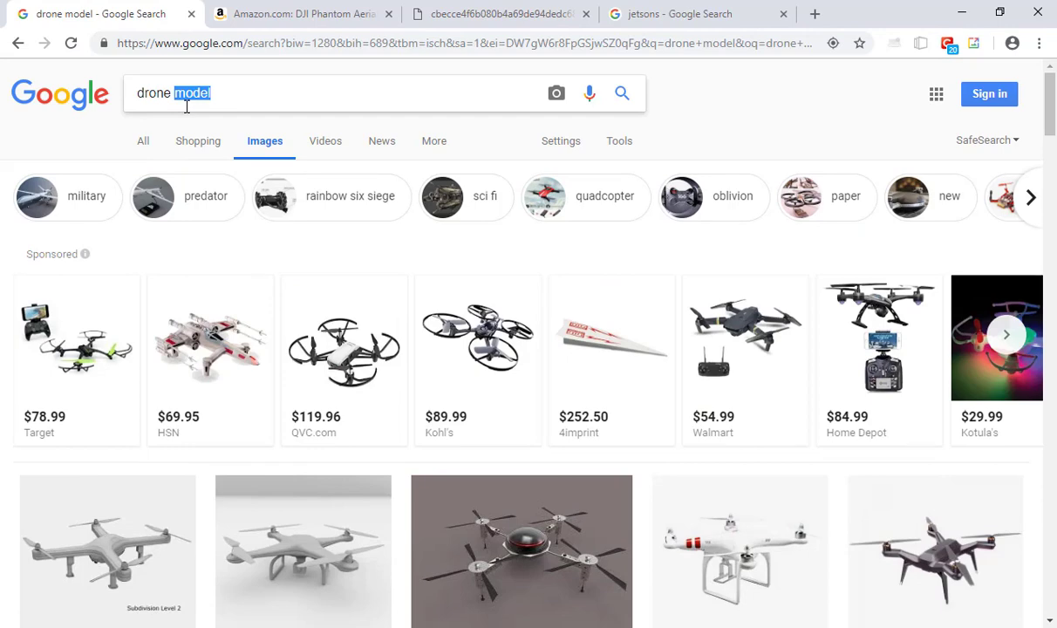
{"action": "key", "text": "BackSpace"}
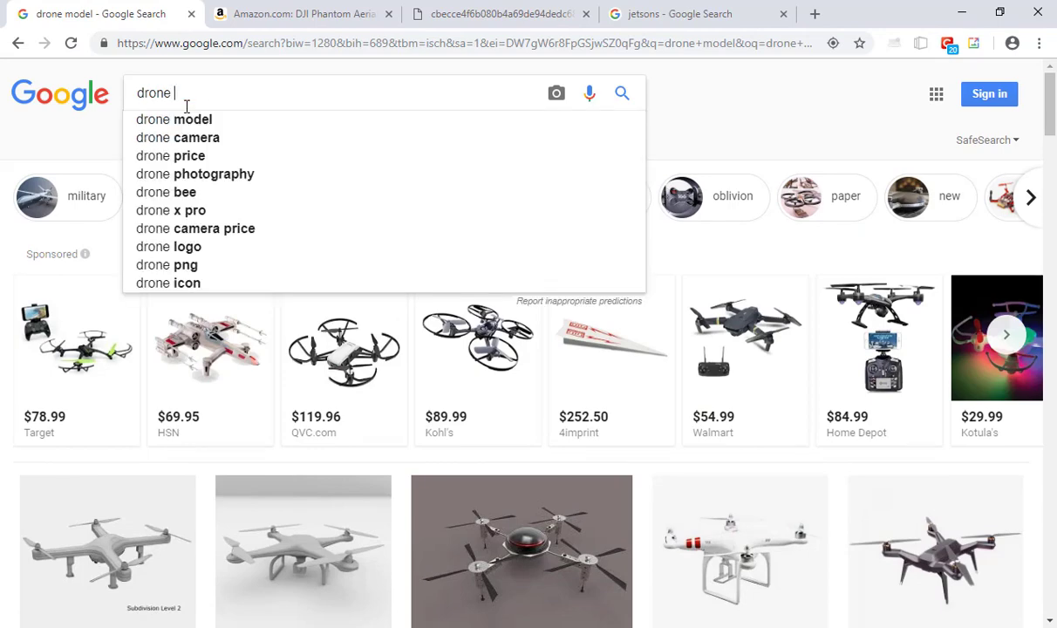
{"action": "type", "text": "caemra"}
{"action": "key", "text": "Return"}
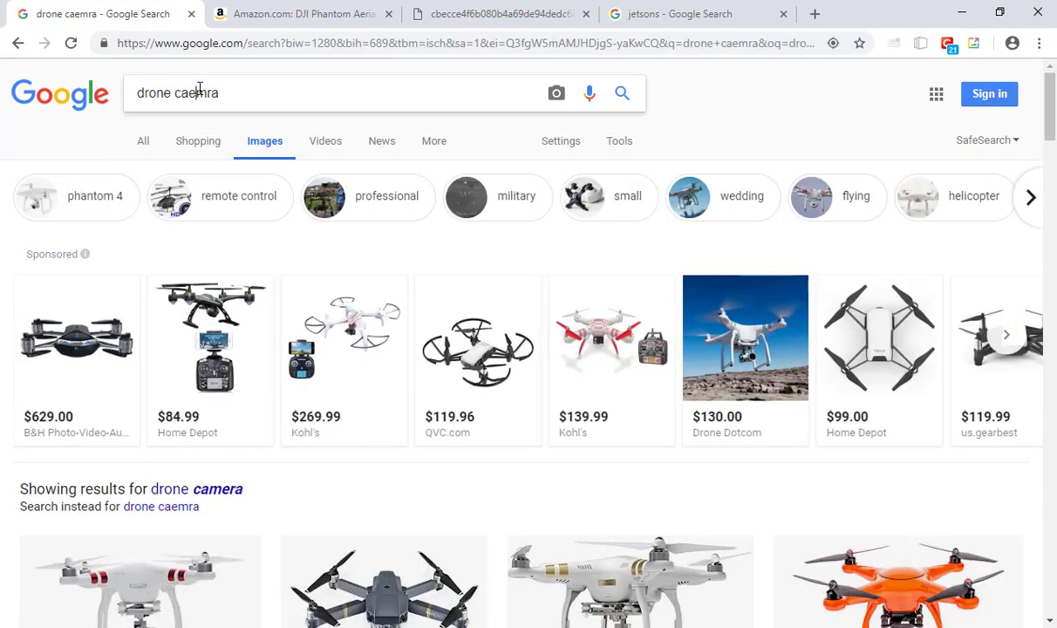
{"action": "double_click", "coordinate": [199, 90]}
{"action": "type", "text": "camera"}
{"action": "key", "text": "Return"}
{"action": "scroll", "coordinate": [271, 316], "scroll_direction": "down", "scroll_amount": 1}
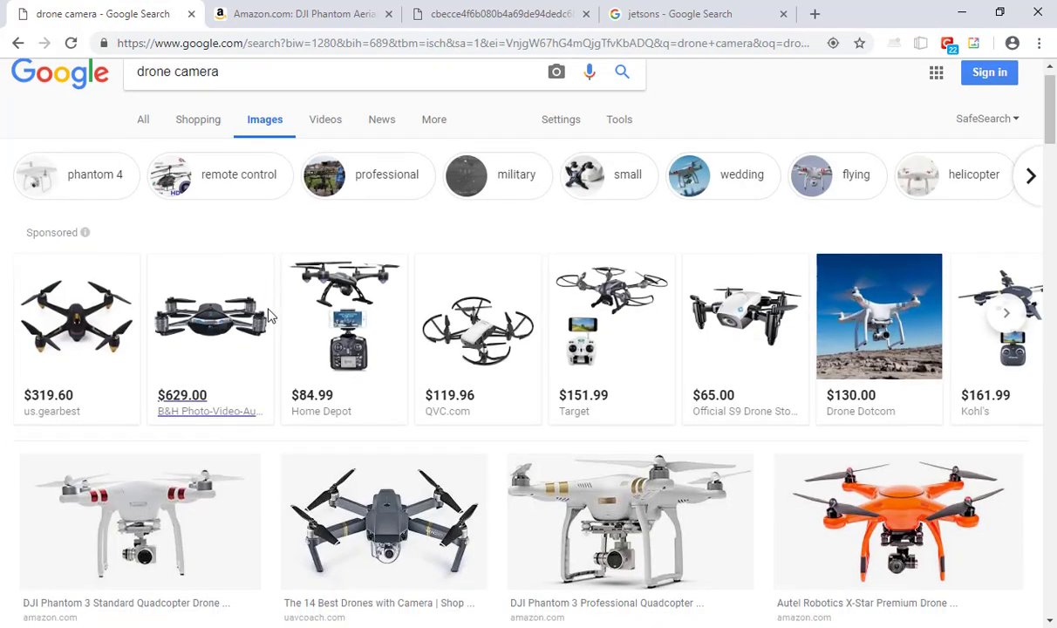
Open the UAV Coach result showing a grey Mavic Pro drone and view its image at full size.
{"action": "scroll", "coordinate": [270, 315], "scroll_direction": "down", "scroll_amount": 3}
{"action": "left_click", "coordinate": [392, 298]}
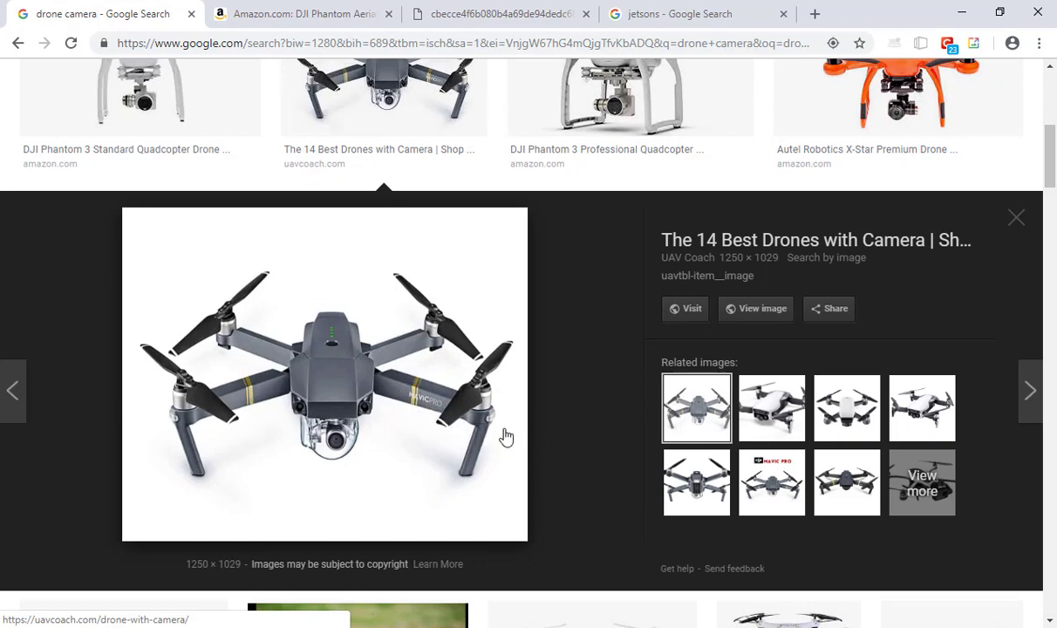
{"action": "left_click", "coordinate": [755, 309]}
{"action": "left_click", "coordinate": [334, 432]}
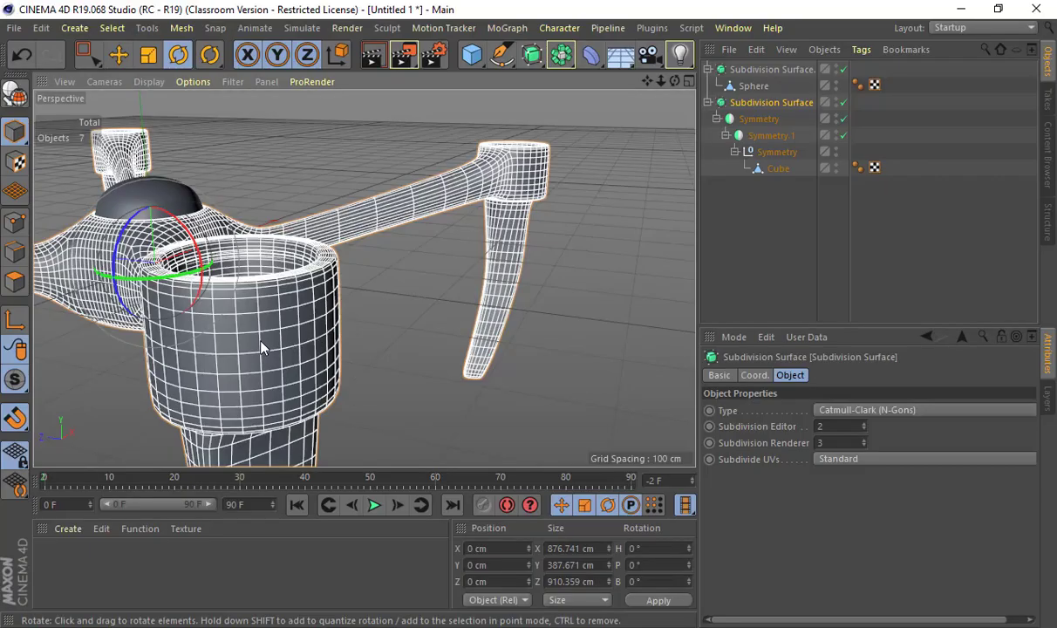
Switch to Cinema 4D and compare the body's arms and rotor housings with the Subdivision Surface off and on.
{"action": "left_click", "coordinate": [843, 102]}
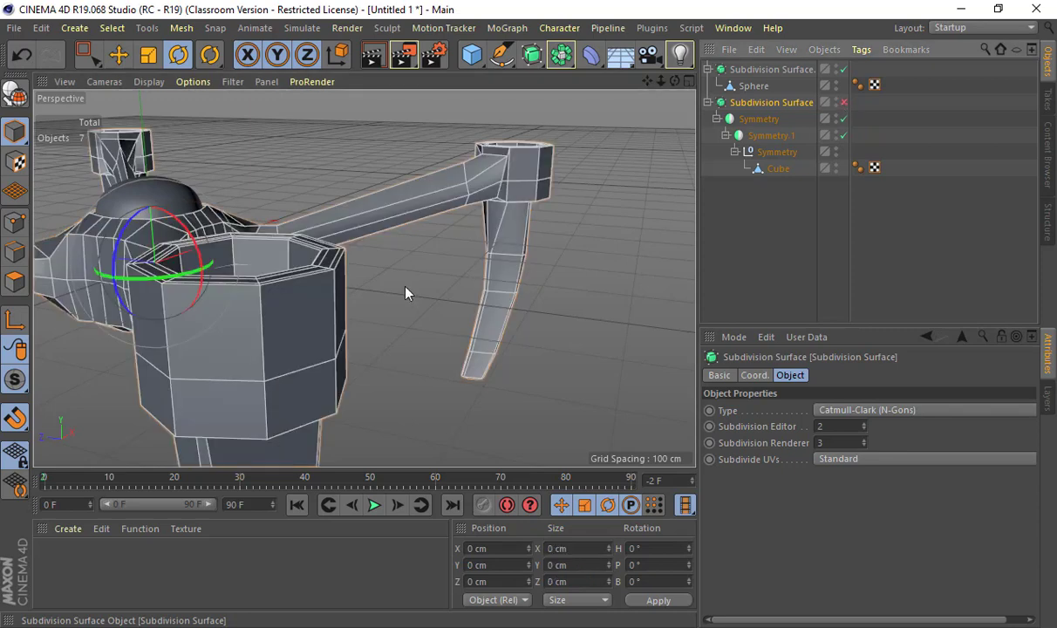
{"action": "left_click_drag", "start_coordinate": [392, 279], "coordinate": [345, 321], "text": "alt"}
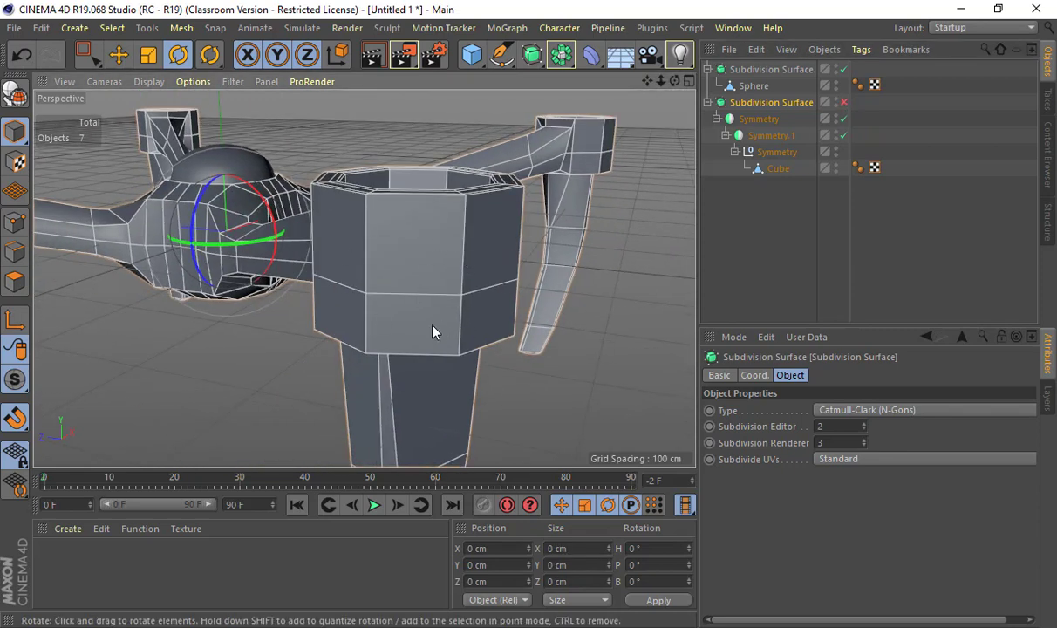
{"action": "left_click", "coordinate": [844, 102]}
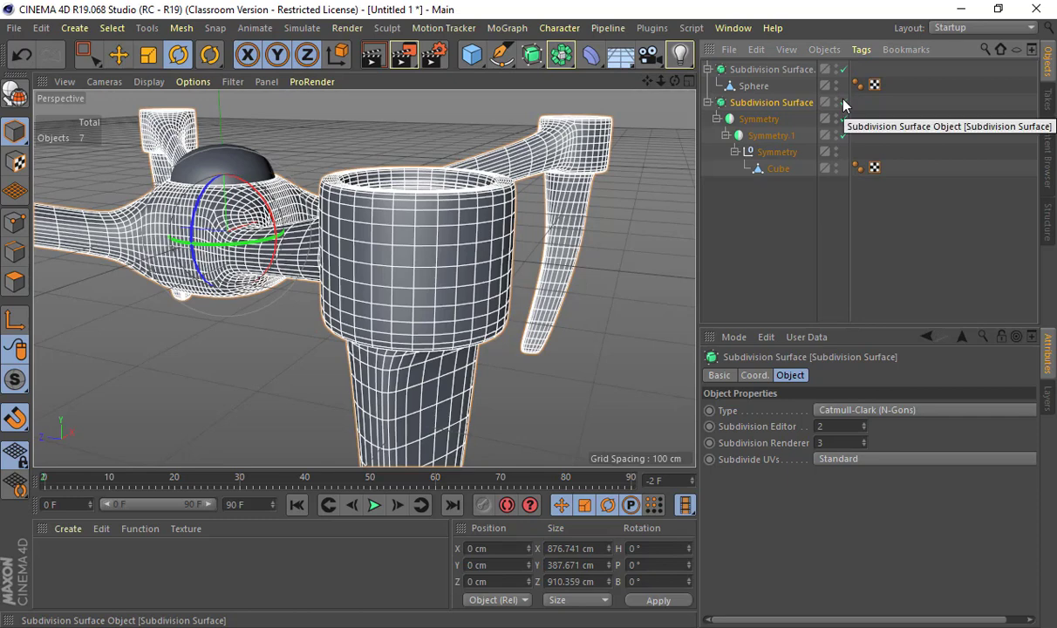
{"action": "left_click", "coordinate": [843, 102]}
{"action": "left_click_drag", "start_coordinate": [680, 148], "coordinate": [379, 263], "text": "alt"}
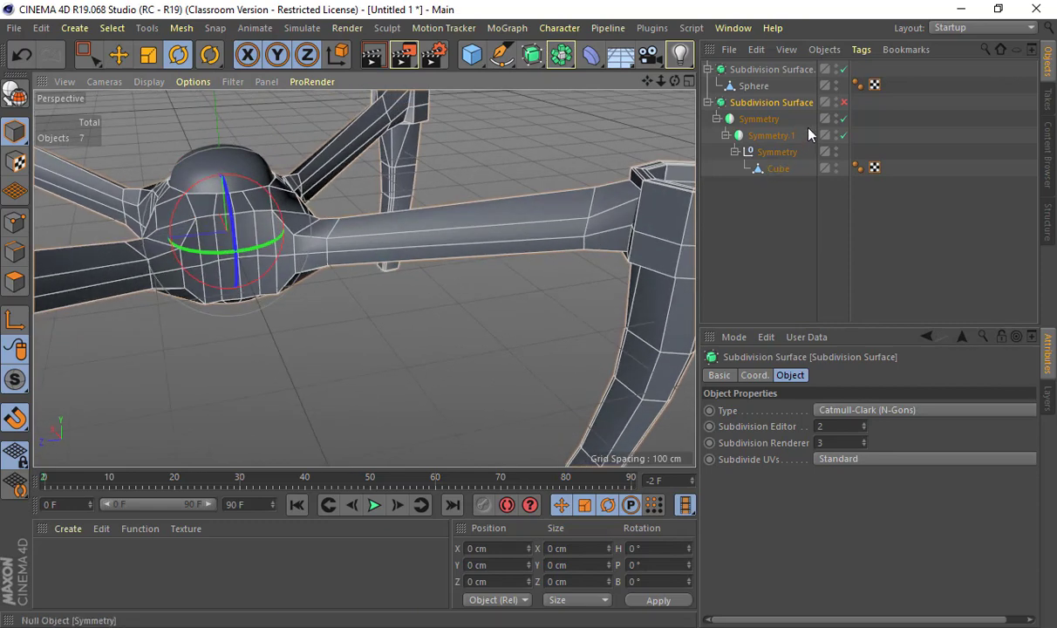
{"action": "left_click", "coordinate": [843, 102]}
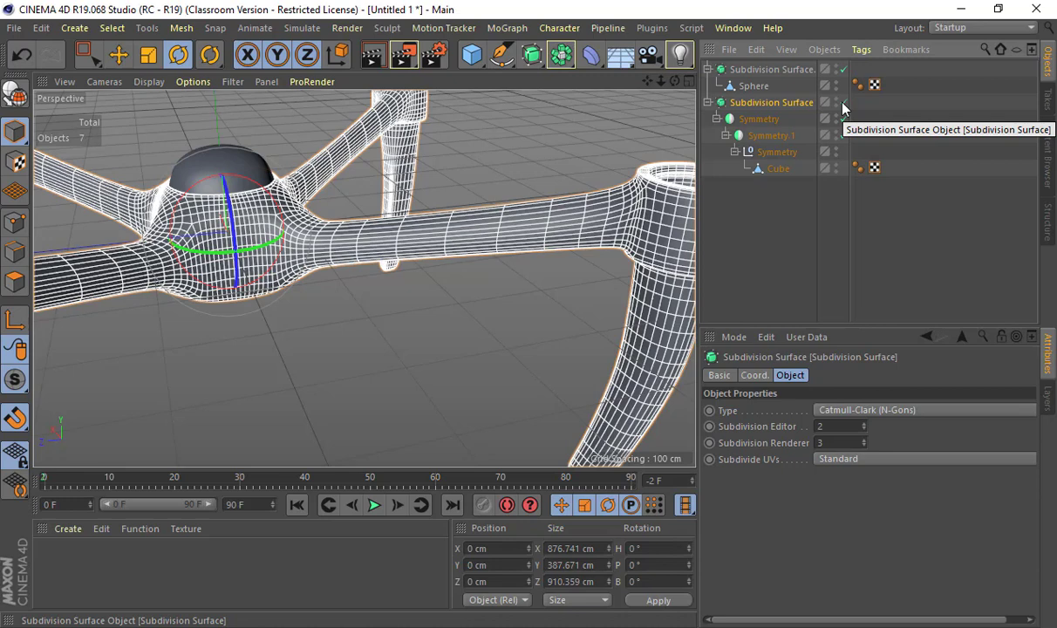
{"action": "left_click", "coordinate": [843, 103]}
{"action": "left_click_drag", "start_coordinate": [515, 208], "coordinate": [107, 232], "text": "alt"}
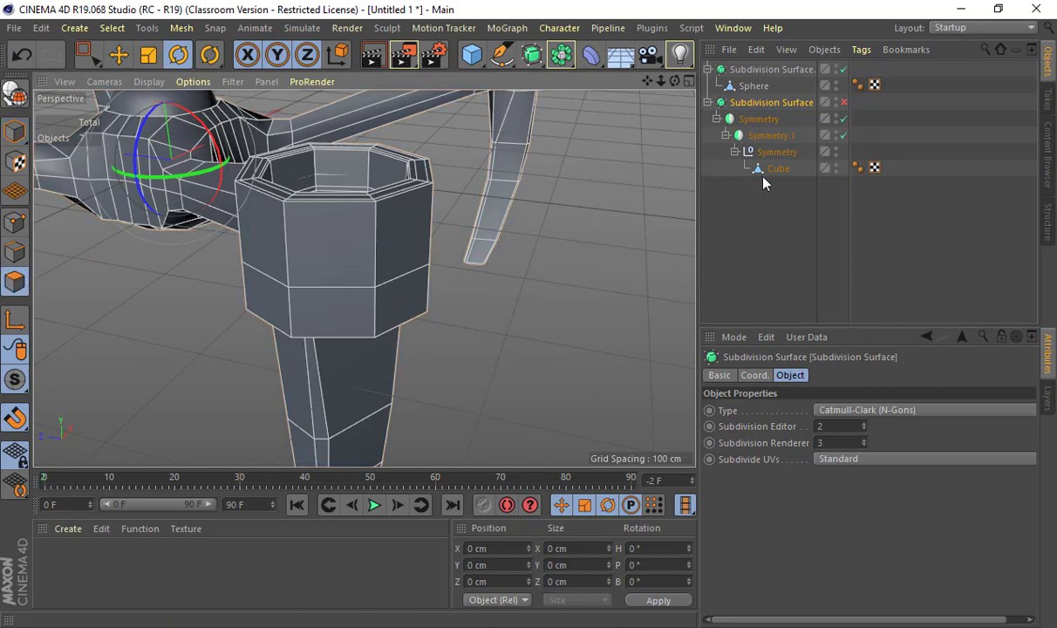
Select the four outward-facing polygons of the Cube's rotor housing with the body's Subdivision Surface turned off.
{"action": "left_click", "coordinate": [776, 168]}
{"action": "scroll", "coordinate": [373, 241], "scroll_direction": "down", "scroll_amount": 4}
{"action": "mouse_move", "coordinate": [373, 242]}
{"action": "left_mouse_down", "text": "alt"}
{"action": "mouse_move", "coordinate": [196, 257]}
{"action": "mouse_move", "coordinate": [183, 228]}
{"action": "mouse_move", "coordinate": [368, 247]}
{"action": "left_mouse_up", "text": "alt"}
{"action": "left_click", "coordinate": [370, 240]}
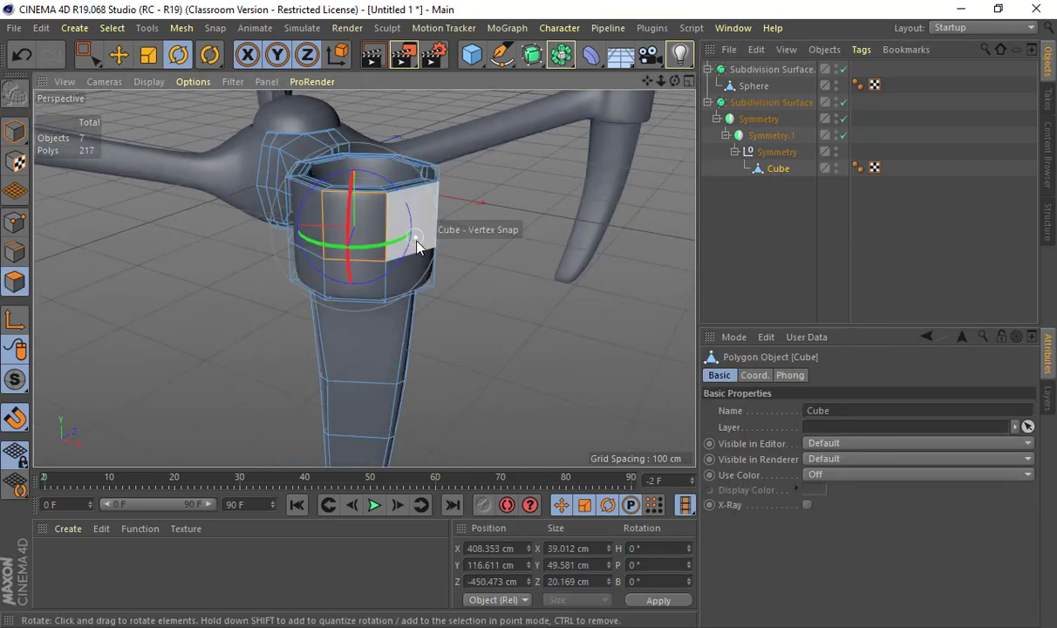
{"action": "key", "text": "z"}
{"action": "key", "text": "q"}
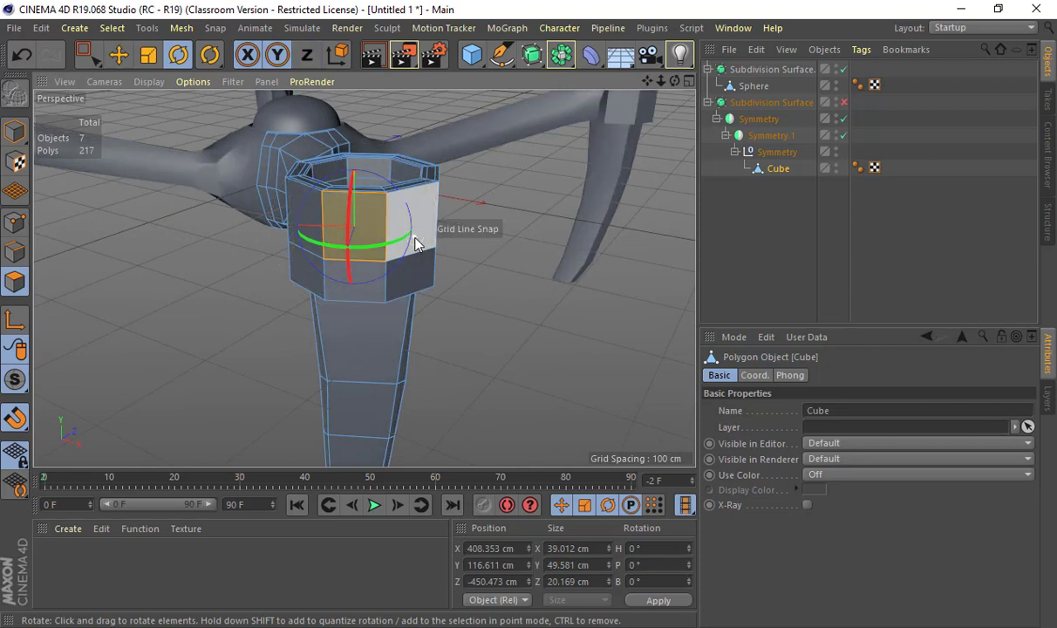
{"action": "left_click", "coordinate": [422, 249], "text": "shift"}
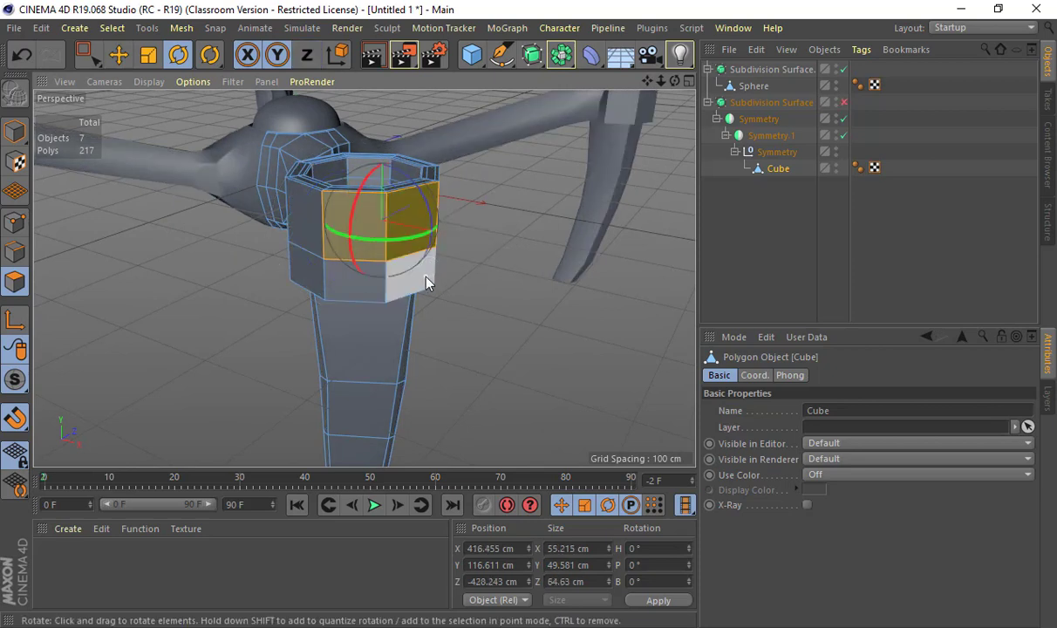
{"action": "left_click", "coordinate": [403, 264], "text": "shift"}
Inset the four selected housing polygons as one group and extrude the resulting panel 6 cm.
{"action": "key", "text": "m"}
{"action": "key", "text": "w"}
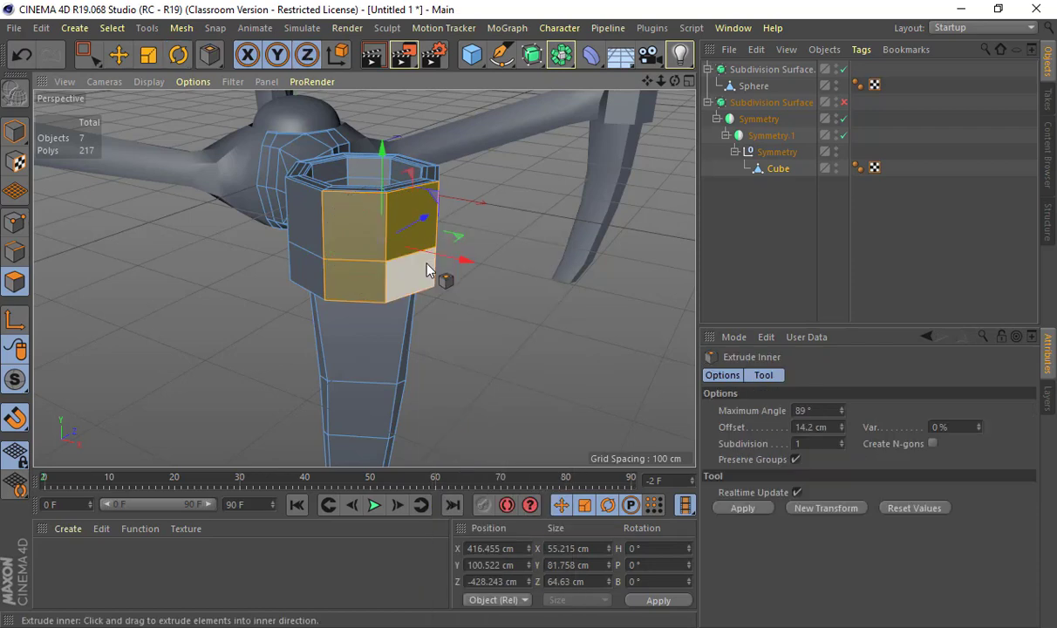
{"action": "left_click_drag", "start_coordinate": [418, 278], "coordinate": [493, 255]}
{"action": "key", "text": "m"}
{"action": "key", "text": "t"}
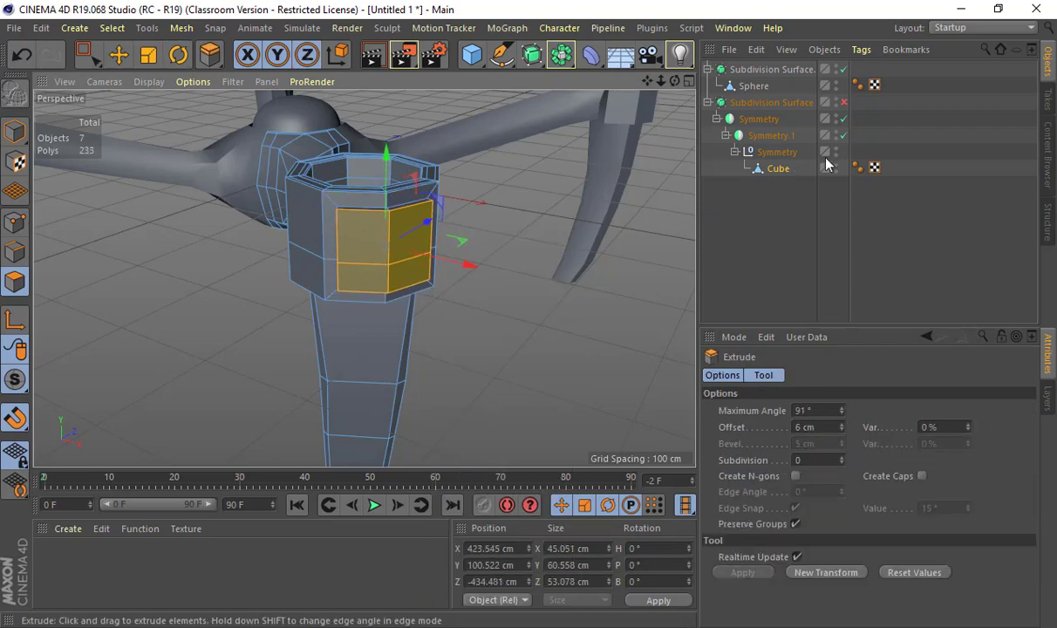
Turn the body's Subdivision Surface back on and examine the housing panel from several sides.
{"action": "left_click", "coordinate": [844, 103]}
{"action": "left_click_drag", "start_coordinate": [385, 245], "coordinate": [571, 251], "text": "alt"}
{"action": "right_click_drag", "start_coordinate": [571, 249], "coordinate": [334, 281], "text": "alt"}
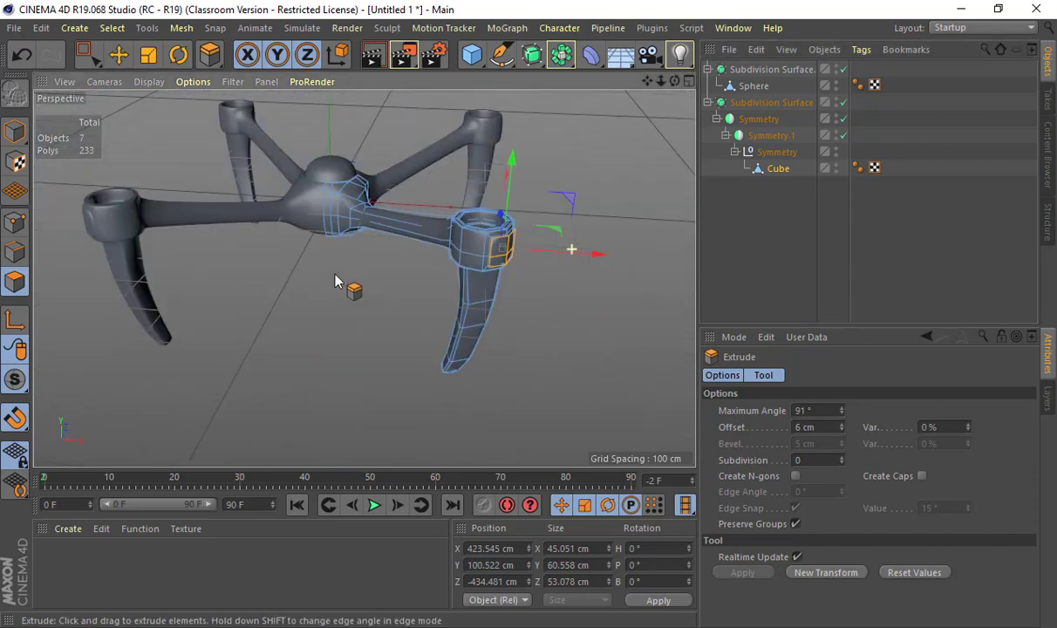
{"action": "left_click_drag", "start_coordinate": [336, 280], "coordinate": [515, 248], "text": "alt"}
{"action": "left_click_drag", "start_coordinate": [530, 268], "coordinate": [446, 270], "text": "alt"}
{"action": "mouse_move", "coordinate": [563, 223]}
{"action": "left_mouse_down", "text": "alt"}
{"action": "mouse_move", "coordinate": [354, 280]}
{"action": "mouse_move", "coordinate": [305, 277]}
{"action": "left_mouse_up", "text": "alt"}
{"action": "left_click_drag", "start_coordinate": [475, 273], "coordinate": [311, 279], "text": "alt"}
{"action": "middle_click_drag", "start_coordinate": [576, 257], "coordinate": [343, 308], "text": "alt"}
{"action": "left_click_drag", "start_coordinate": [365, 278], "coordinate": [408, 342], "text": "alt"}
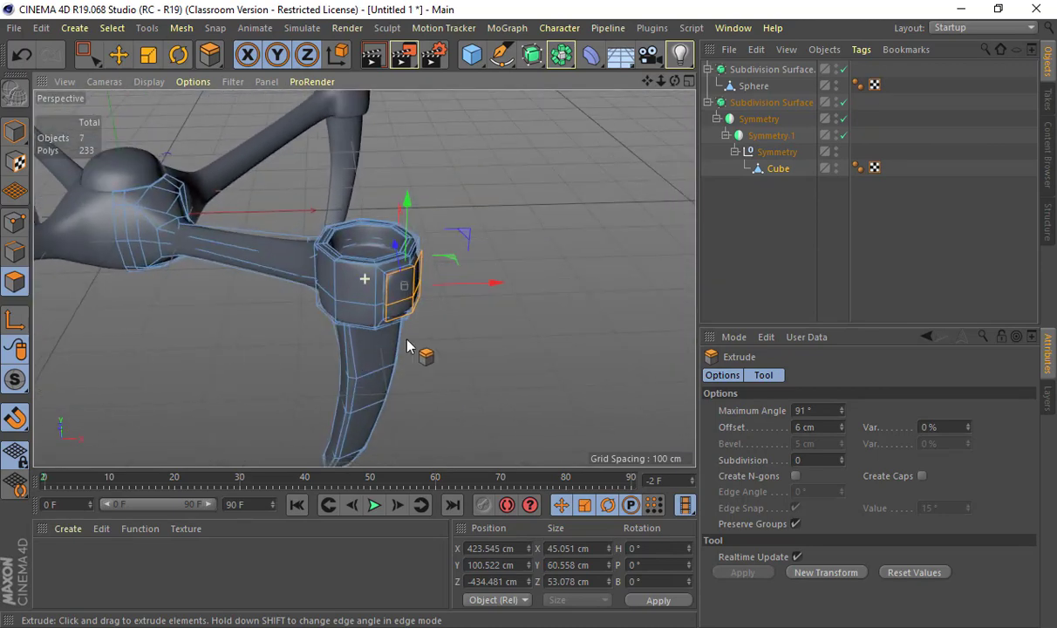
Add two loop cuts around the extruded housing panel's side walls, at 19.18% and 77.766% offset.
{"action": "right_click_drag", "start_coordinate": [404, 338], "coordinate": [469, 320], "text": "alt"}
{"action": "left_click_drag", "start_coordinate": [397, 300], "coordinate": [417, 389], "text": "alt"}
{"action": "key", "text": "k"}
{"action": "key", "text": "l"}
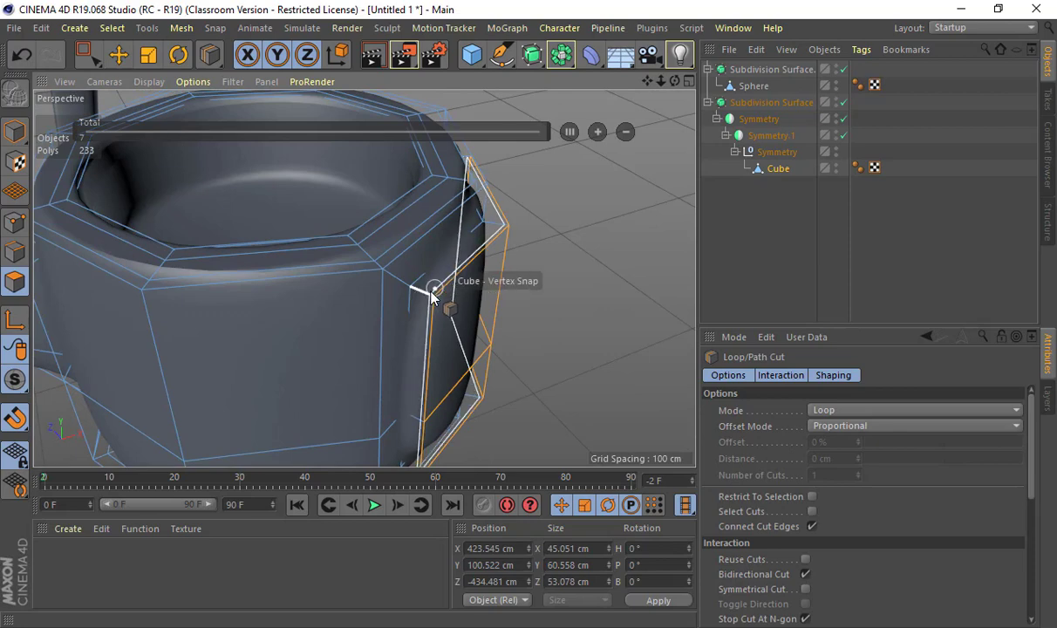
{"action": "left_click", "coordinate": [423, 291]}
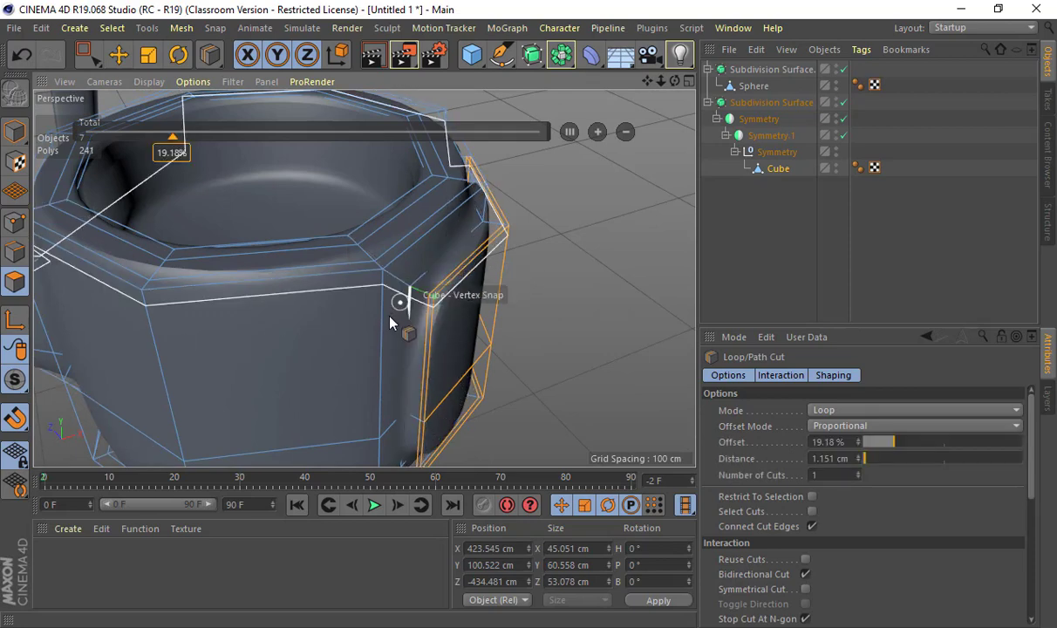
{"action": "right_click_drag", "start_coordinate": [389, 314], "coordinate": [269, 305], "text": "alt"}
{"action": "left_click", "coordinate": [435, 264]}
{"action": "left_click_drag", "start_coordinate": [364, 279], "coordinate": [254, 315], "text": "alt"}
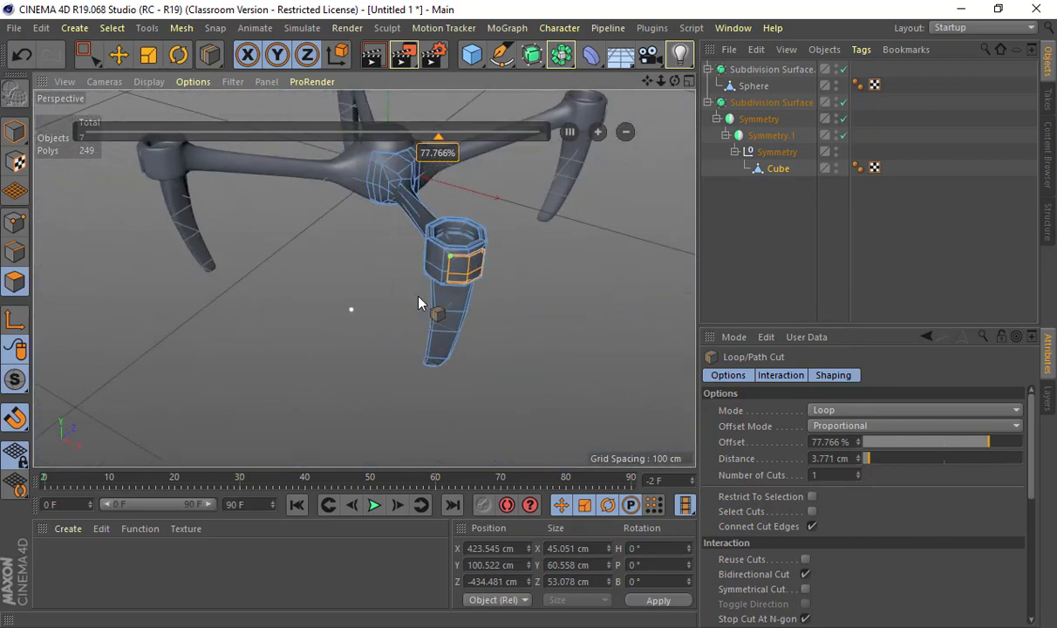
Select the two adjacent polygons on the lower side of the drone's central body, beside the symmetry line.
{"action": "right_click_drag", "start_coordinate": [418, 297], "coordinate": [509, 274], "text": "alt"}
{"action": "left_click_drag", "start_coordinate": [509, 274], "coordinate": [434, 281], "text": "alt"}
{"action": "left_click_drag", "start_coordinate": [428, 242], "coordinate": [381, 324], "text": "alt"}
{"action": "right_click_drag", "start_coordinate": [380, 325], "coordinate": [380, 283], "text": "alt"}
{"action": "key", "text": "e"}
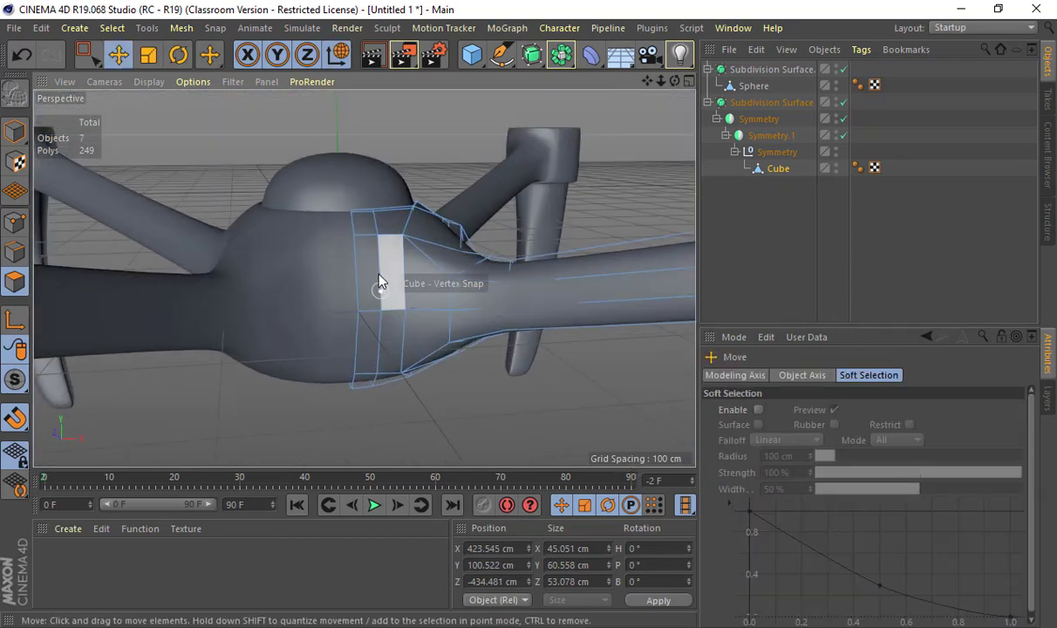
{"action": "left_click", "coordinate": [391, 281]}
{"action": "left_click", "coordinate": [394, 341], "text": "shift"}
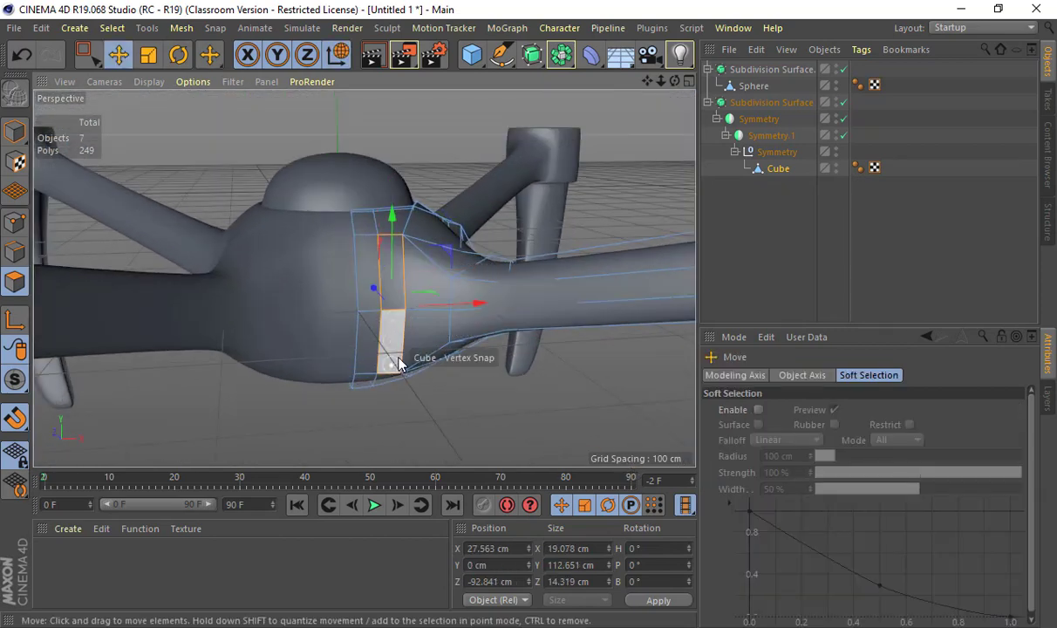
{"action": "left_click", "coordinate": [385, 362]}
{"action": "left_click_drag", "start_coordinate": [425, 402], "coordinate": [405, 413], "text": "alt"}
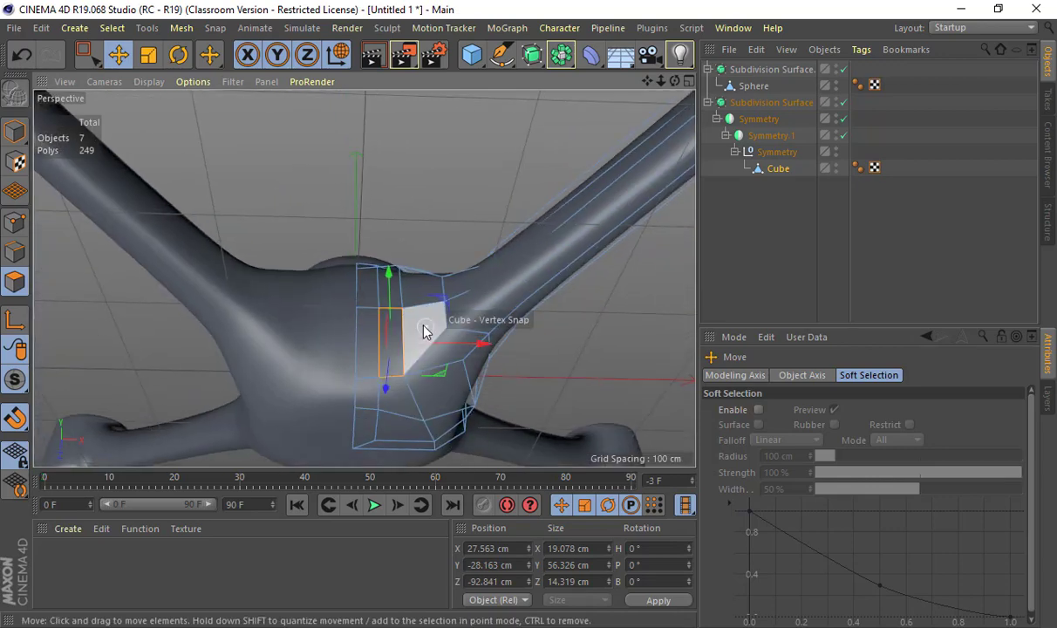
{"action": "left_click", "coordinate": [425, 330], "text": "shift"}
{"action": "left_click_drag", "start_coordinate": [425, 331], "coordinate": [476, 422], "text": "alt"}
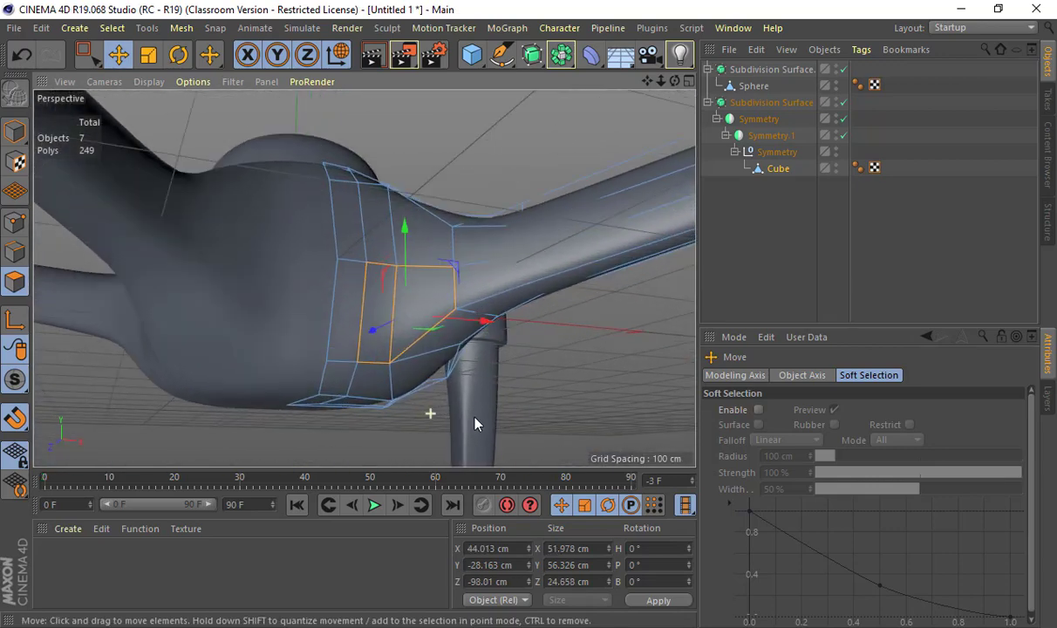
Try to inset, extrude and scale the two lower body polygons into a rounded triangular detail.
{"action": "key", "text": "m"}
{"action": "key", "text": "w"}
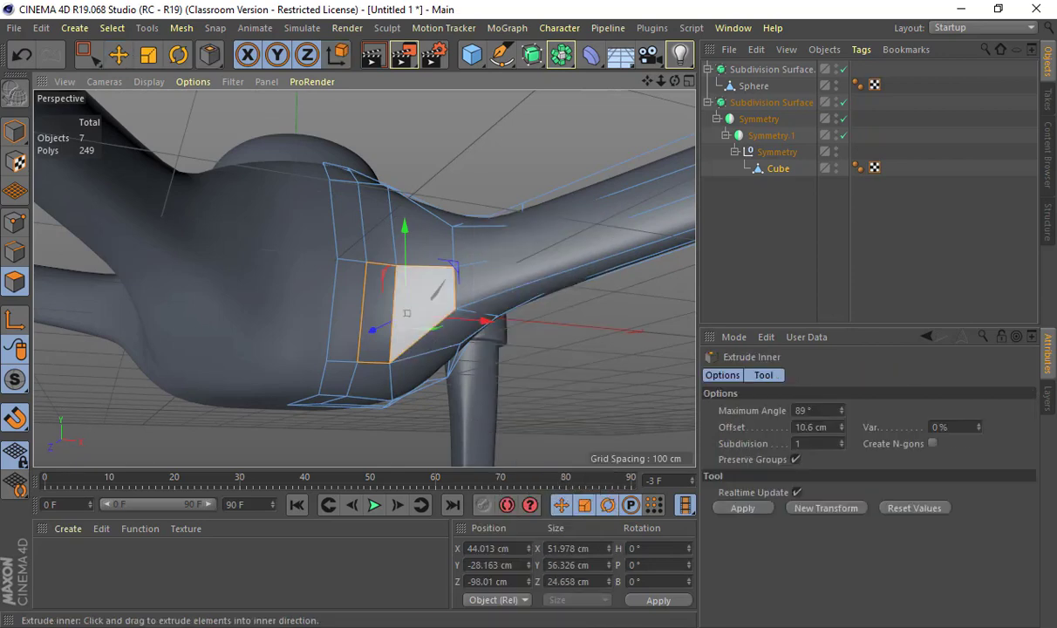
{"action": "left_click_drag", "start_coordinate": [406, 328], "coordinate": [418, 304]}
{"action": "key", "text": "d"}
{"action": "left_click_drag", "start_coordinate": [378, 257], "coordinate": [403, 279]}
{"action": "left_click_drag", "start_coordinate": [482, 316], "coordinate": [372, 228], "text": "alt"}
{"action": "mouse_move", "coordinate": [524, 267]}
{"action": "left_mouse_down", "text": "alt"}
{"action": "mouse_move", "coordinate": [693, 276]}
{"action": "mouse_move", "coordinate": [231, 284]}
{"action": "mouse_move", "coordinate": [606, 278]}
{"action": "mouse_move", "coordinate": [223, 327]}
{"action": "mouse_move", "coordinate": [448, 295]}
{"action": "mouse_move", "coordinate": [508, 307]}
{"action": "mouse_move", "coordinate": [465, 250]}
{"action": "mouse_move", "coordinate": [534, 258]}
{"action": "mouse_move", "coordinate": [506, 257]}
{"action": "mouse_move", "coordinate": [503, 299]}
{"action": "mouse_move", "coordinate": [504, 272]}
{"action": "left_mouse_up", "text": "alt"}
{"action": "key", "text": "t"}
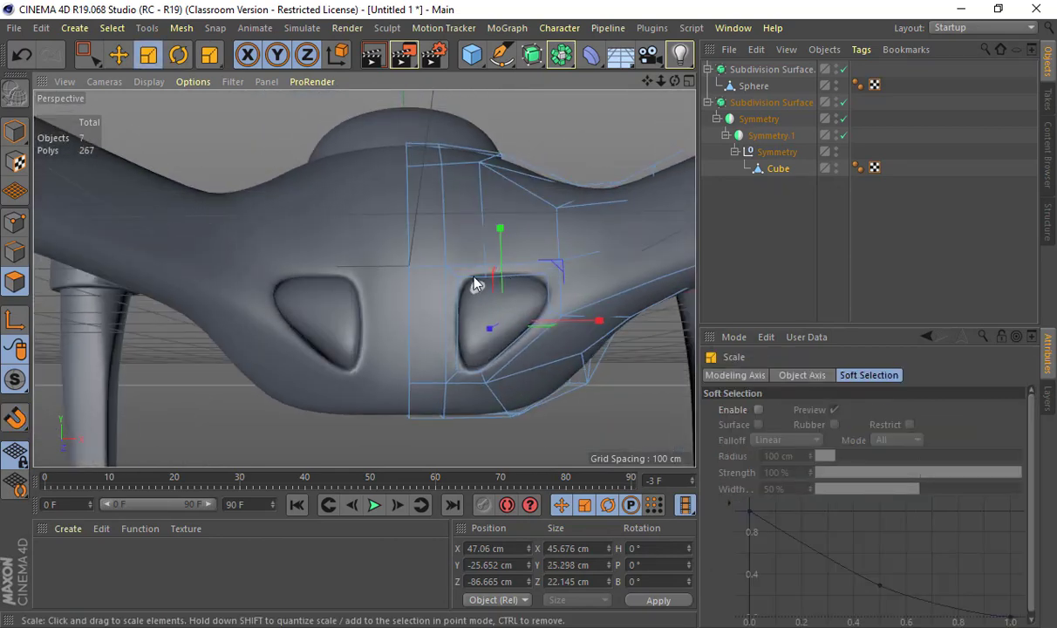
Undo the inset and extrusion of the two lower body polygons.
{"action": "left_click_drag", "start_coordinate": [203, 305], "coordinate": [474, 359], "text": "alt"}
{"action": "key", "text": "ctrl+z"}
{"action": "key", "text": "ctrl+z"}
{"action": "key", "text": "ctrl+z"}
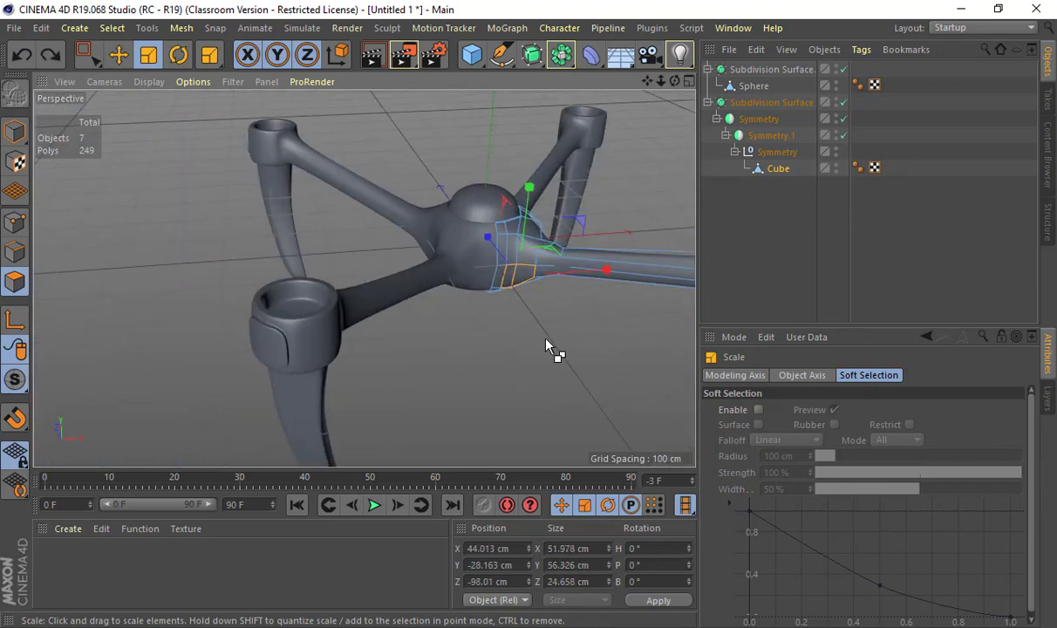
{"action": "key", "text": "ctrl+z"}
Return to Model mode, deselect everything and examine the whole drone.
{"action": "left_click", "coordinate": [15, 131]}
{"action": "left_click", "coordinate": [189, 205]}
{"action": "right_click_drag", "start_coordinate": [434, 302], "coordinate": [315, 297], "text": "alt"}
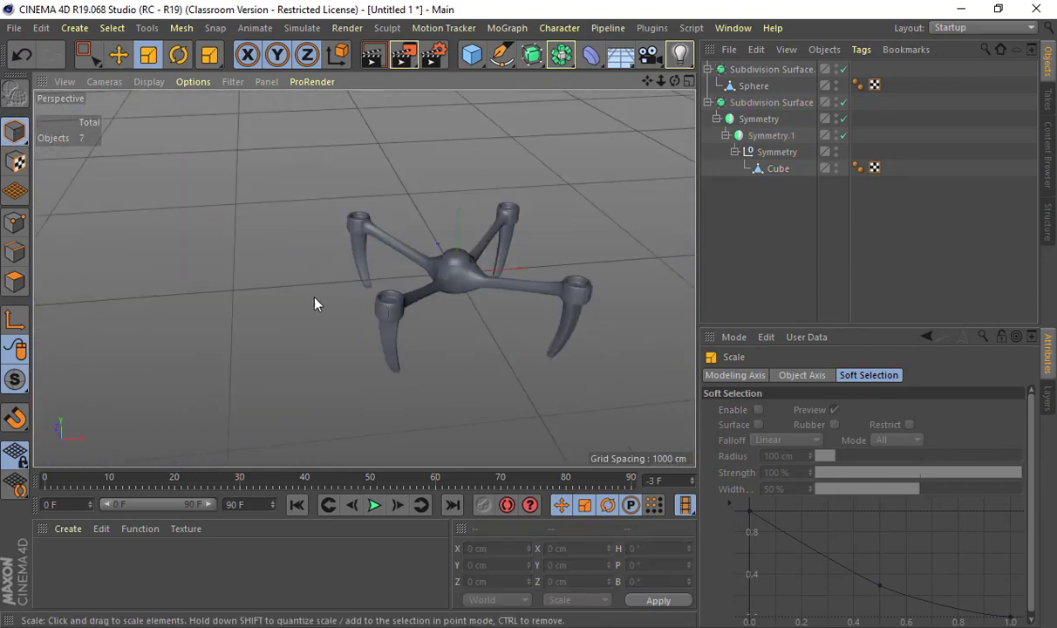
{"action": "middle_click_drag", "start_coordinate": [315, 297], "coordinate": [234, 290], "text": "alt"}
{"action": "right_click_drag", "start_coordinate": [235, 289], "coordinate": [296, 309], "text": "alt"}
{"action": "left_click_drag", "start_coordinate": [296, 308], "coordinate": [217, 336], "text": "alt"}
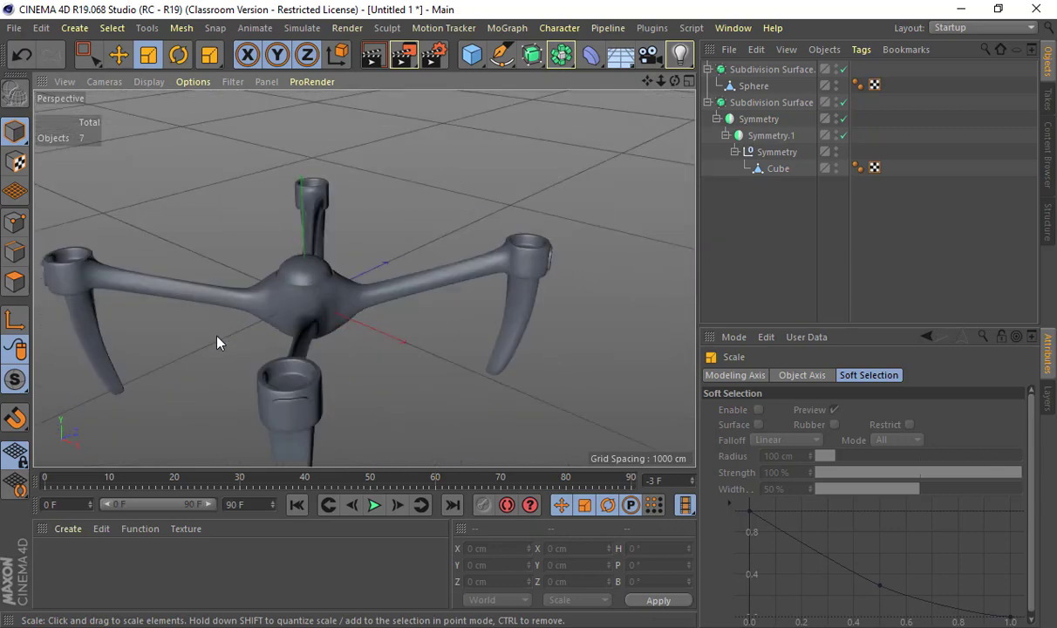
Start saving the drone scene and go up to the 2510 project folder as the save location.
{"action": "key", "text": "ctrl+s"}
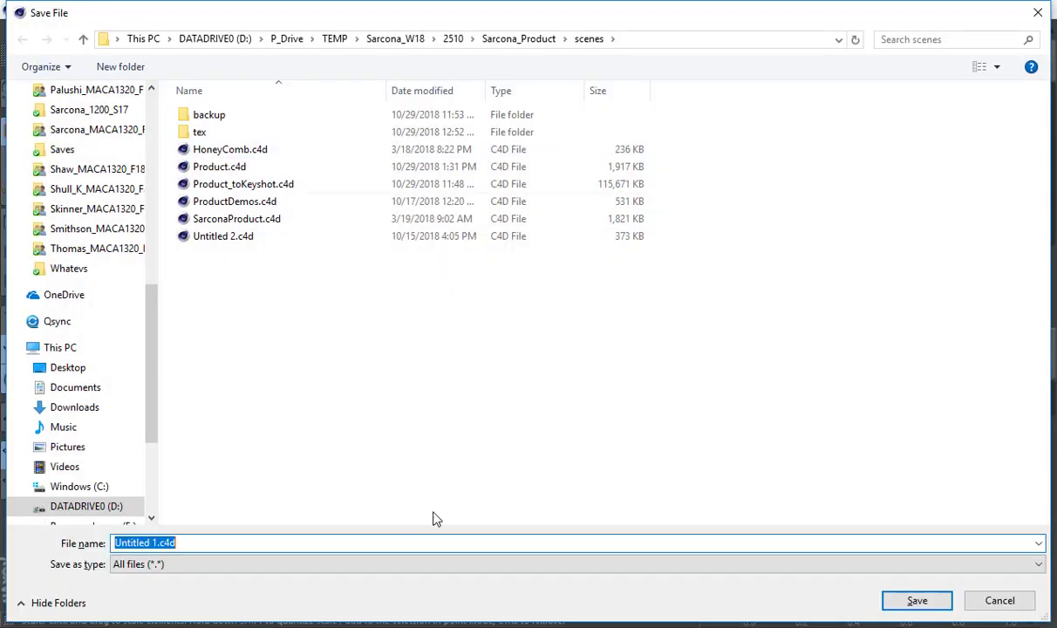
{"action": "left_click", "coordinate": [453, 40]}
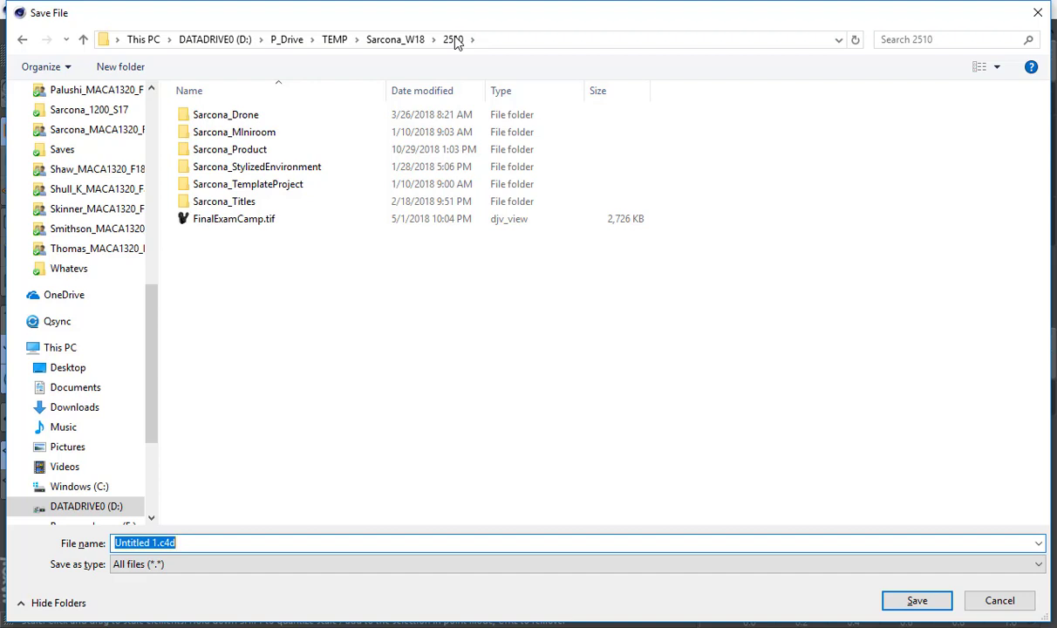
{"action": "key", "text": "alt+Tab"}
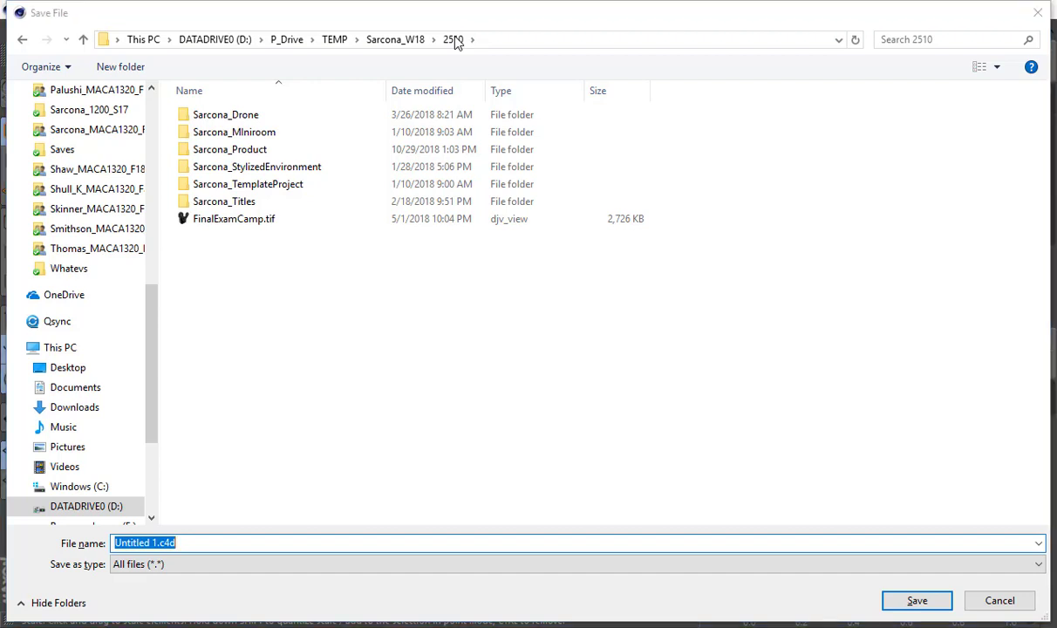
{"action": "key", "text": "alt+Tab"}
{"action": "left_click", "coordinate": [546, 249]}
{"action": "key", "text": "alt+Tab"}
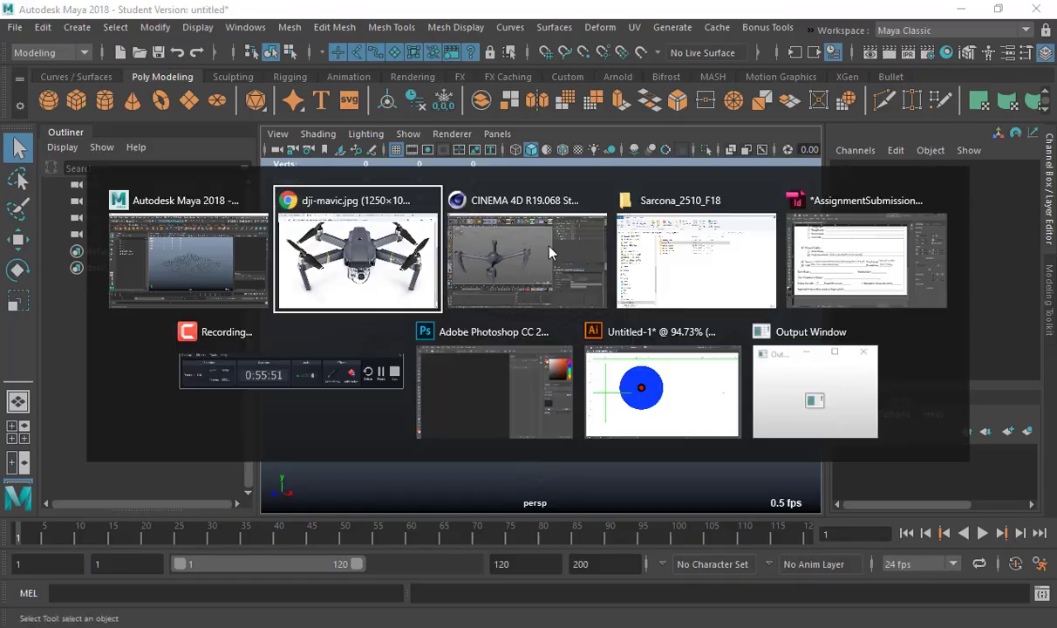
{"action": "left_click", "coordinate": [520, 232]}
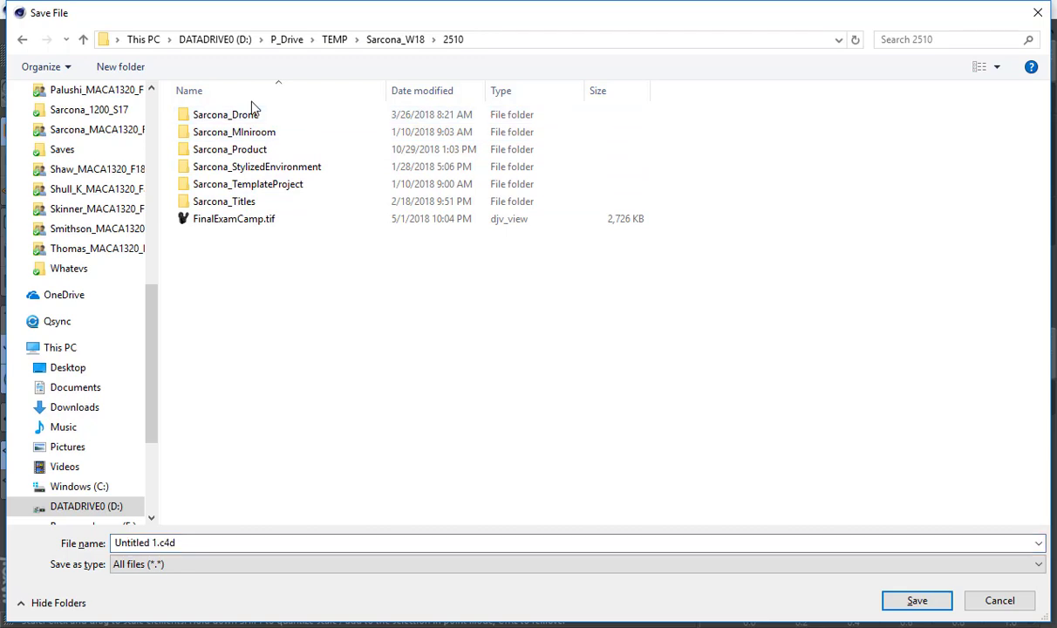
Save the scene in the drone project's scenes folder, using the surname followed by _Drone_001 as the file name.
{"action": "double_click", "coordinate": [225, 114]}
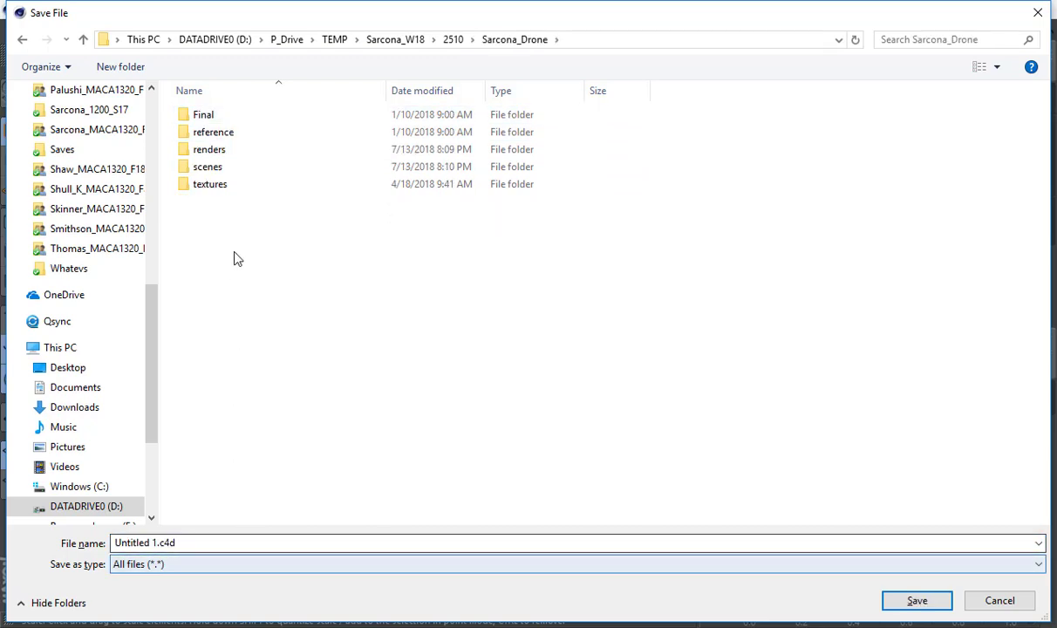
{"action": "double_click", "coordinate": [225, 169]}
{"action": "left_click", "coordinate": [203, 542]}
{"action": "type", "text": "Sarcon"}
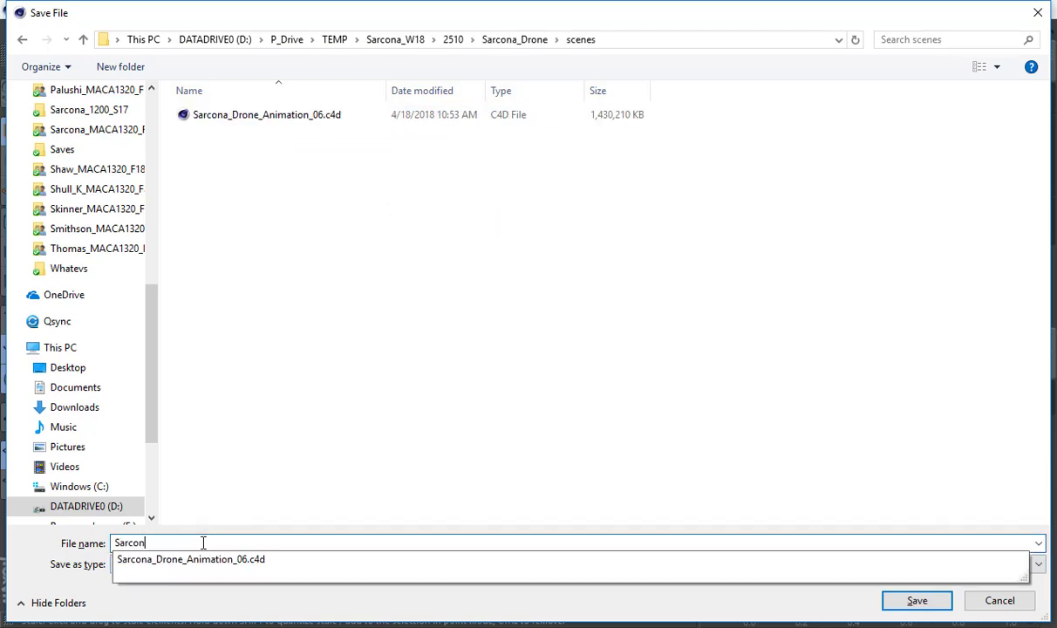
{"action": "type", "text": "a_Drone_001"}
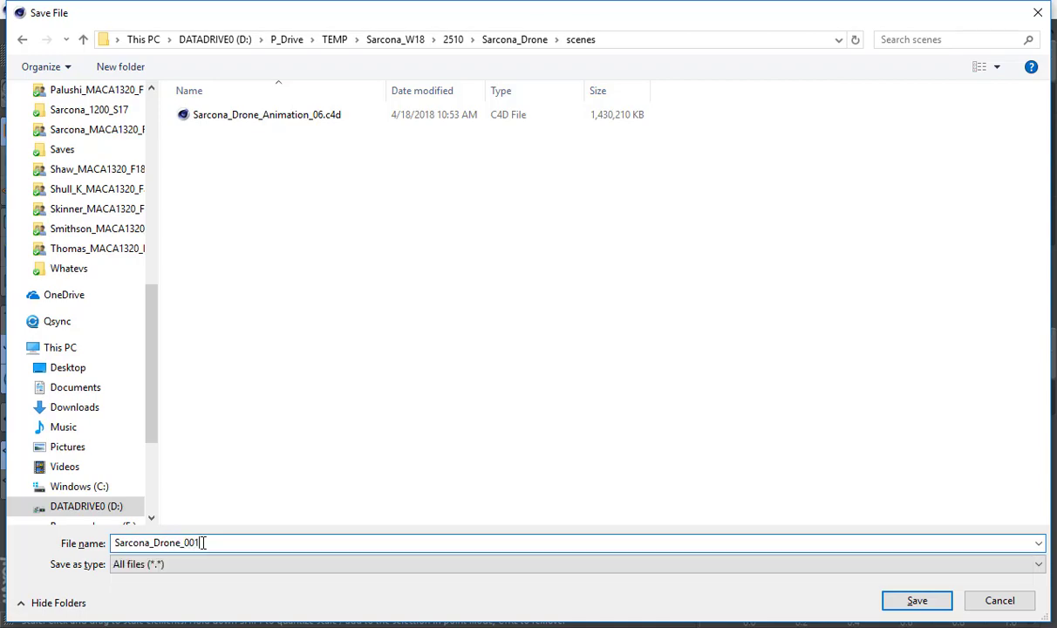
{"action": "key", "text": "Return"}
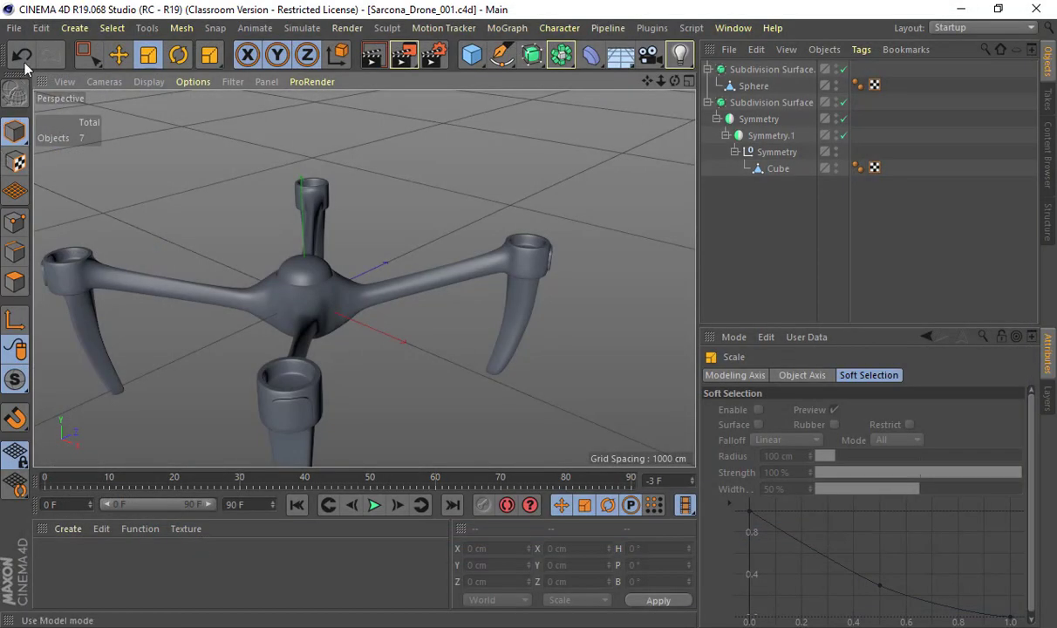
Open the earlier drone animation scene, version 06, from the same scenes folder.
{"action": "left_click", "coordinate": [14, 28]}
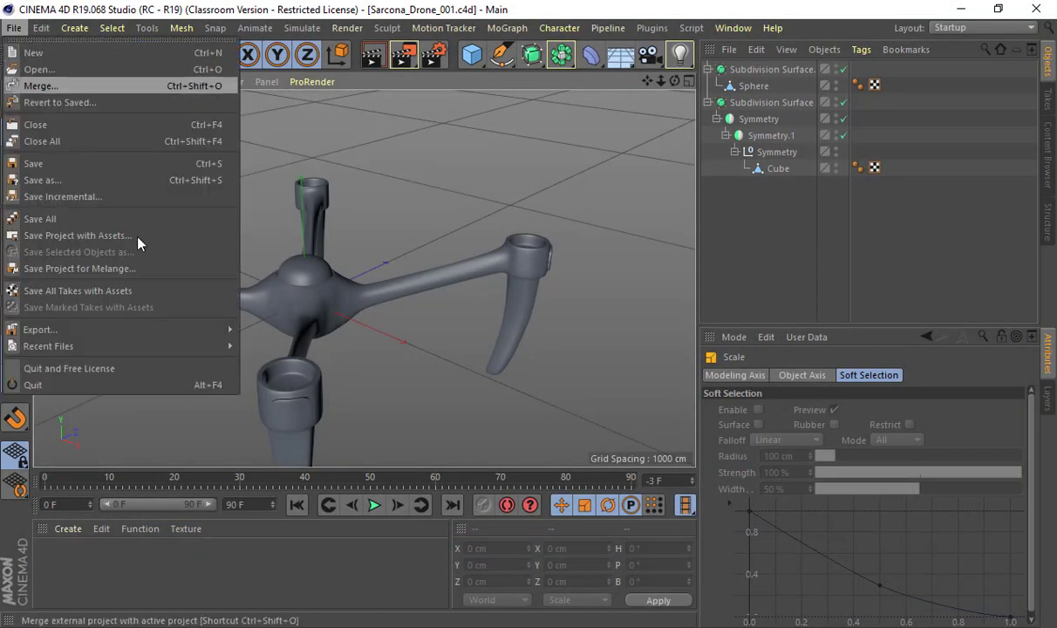
{"action": "left_click", "coordinate": [75, 70]}
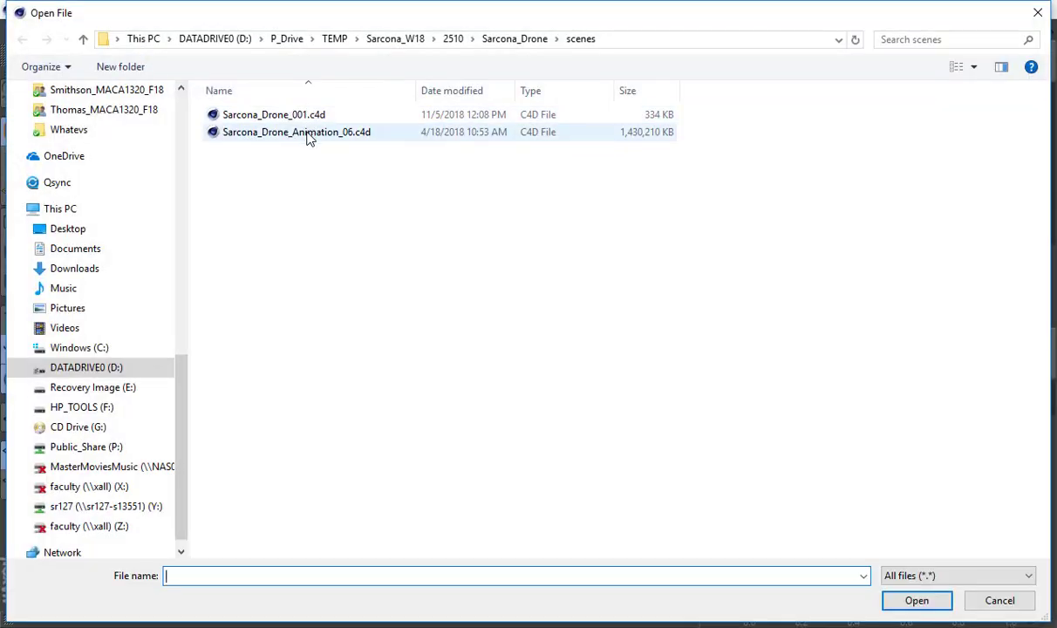
{"action": "double_click", "coordinate": [309, 132]}
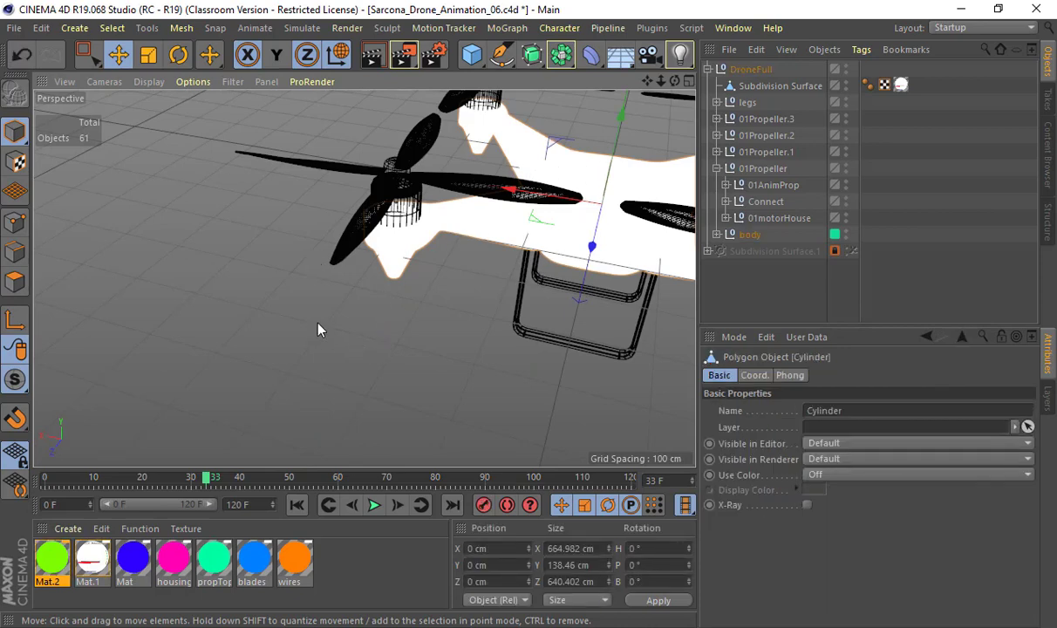
Deselect the body and examine the finished example drone from a low side angle.
{"action": "left_click_drag", "start_coordinate": [318, 325], "coordinate": [634, 237]}
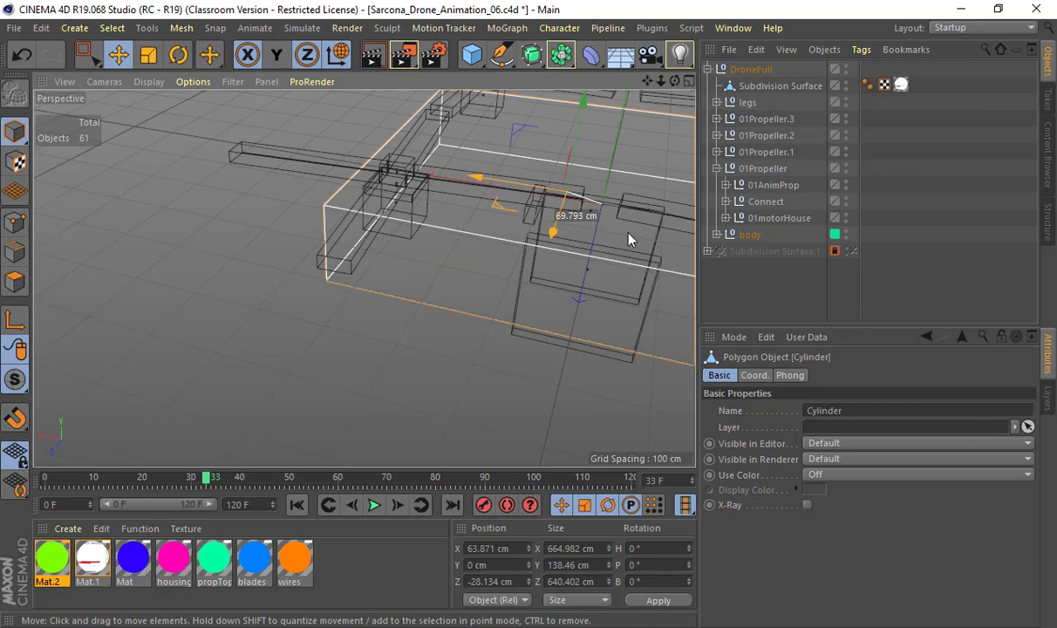
{"action": "left_click", "coordinate": [766, 279]}
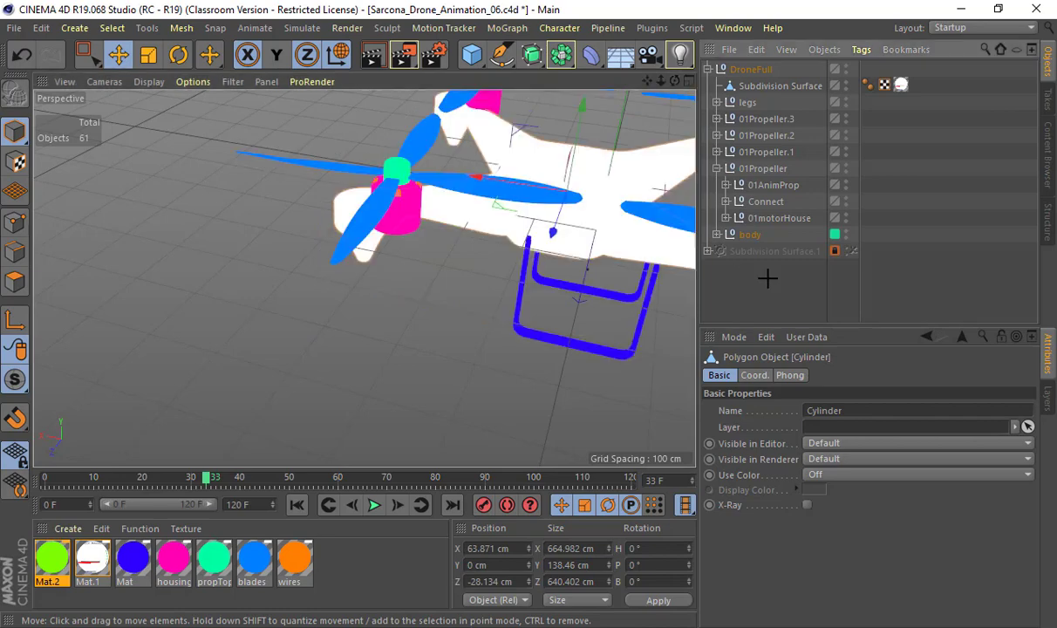
{"action": "middle_click_drag", "start_coordinate": [538, 324], "coordinate": [287, 384], "text": "alt"}
{"action": "left_click_drag", "start_coordinate": [471, 321], "coordinate": [672, 221], "text": "alt"}
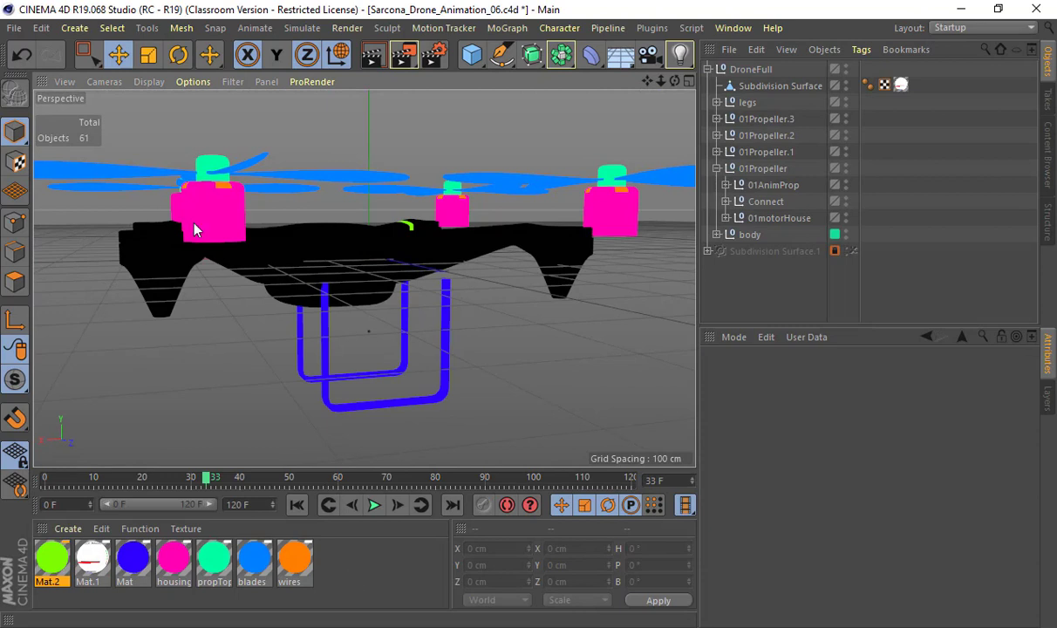
{"action": "left_click", "coordinate": [107, 82]}
{"action": "left_click", "coordinate": [106, 82]}
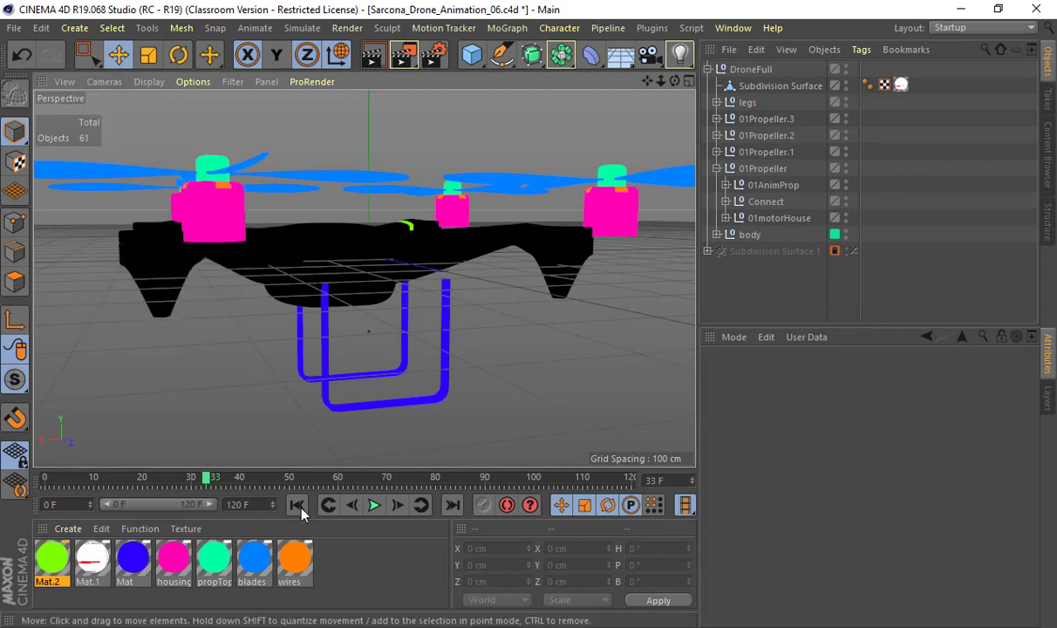
Create a new default material and apply it to the DroneFull group, then deselect everything.
{"action": "double_click", "coordinate": [359, 573]}
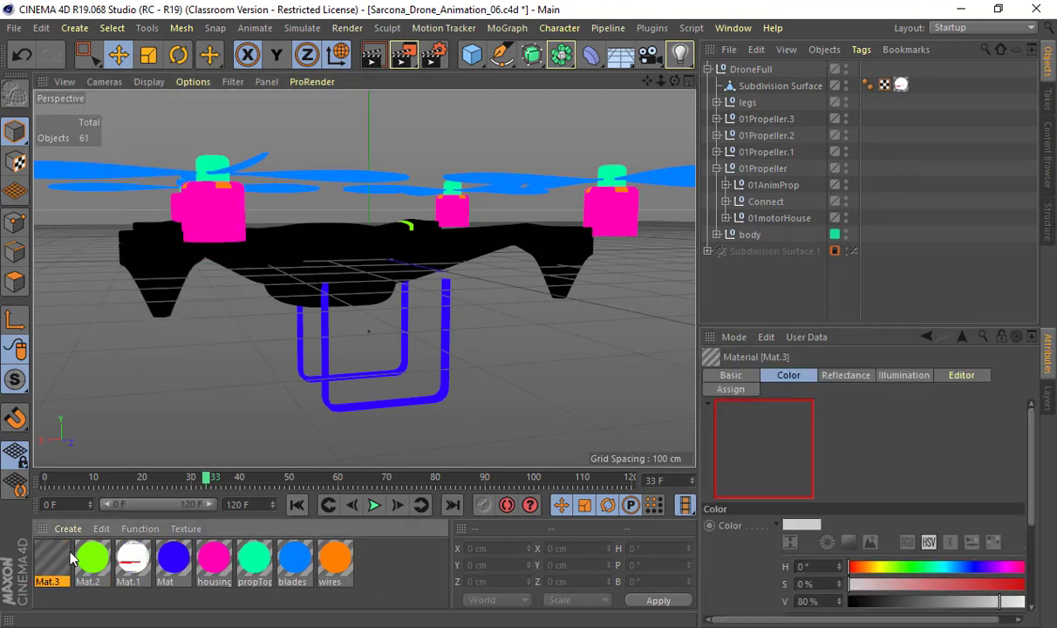
{"action": "left_click", "coordinate": [716, 168]}
{"action": "left_click", "coordinate": [748, 68]}
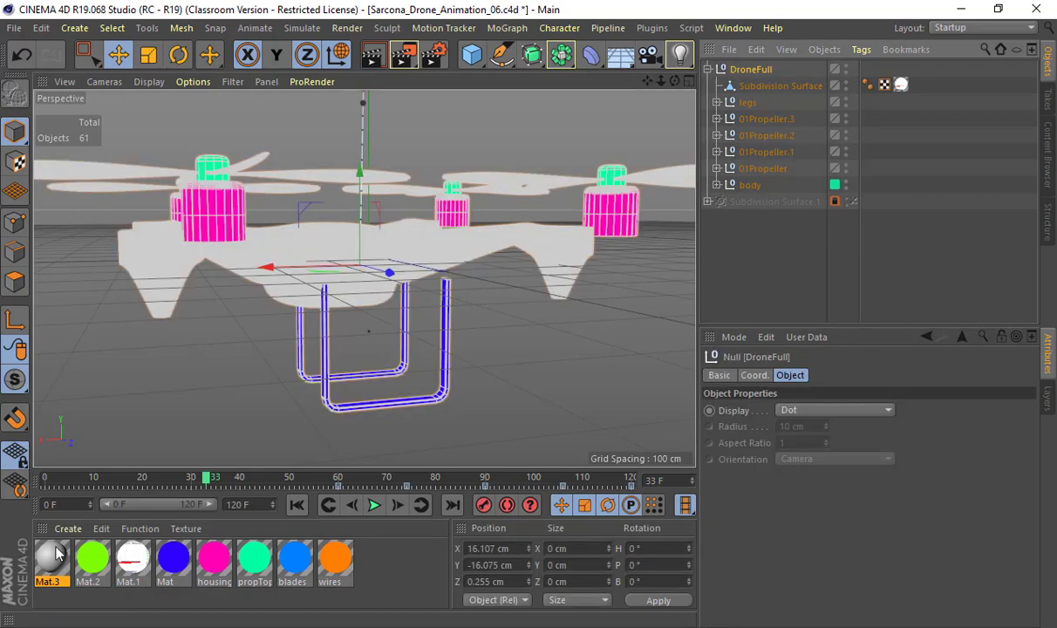
{"action": "left_click_drag", "start_coordinate": [55, 552], "coordinate": [495, 347]}
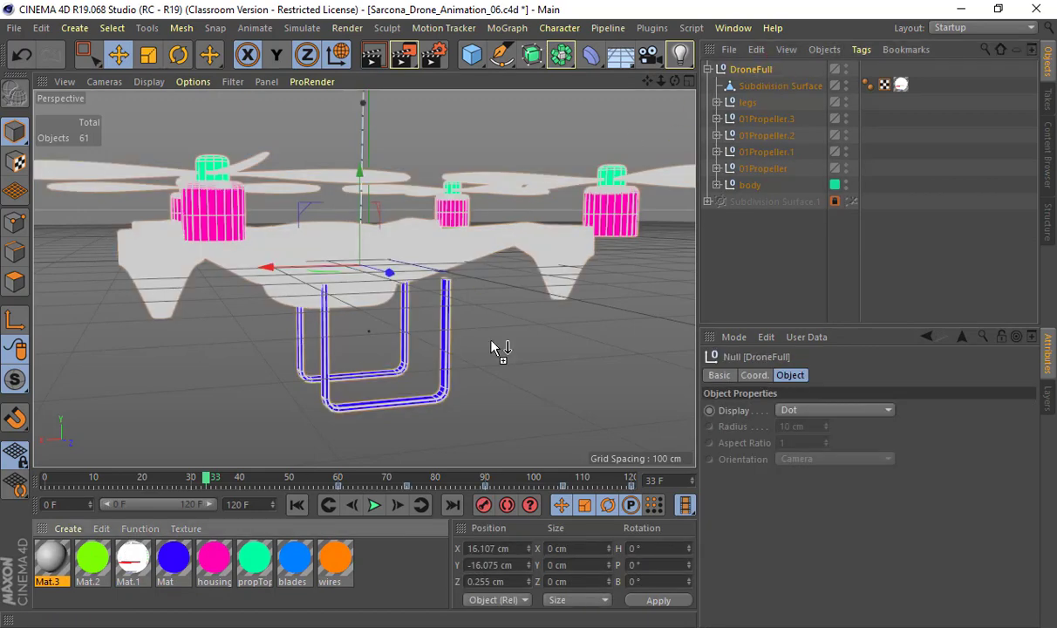
{"action": "left_click", "coordinate": [529, 265]}
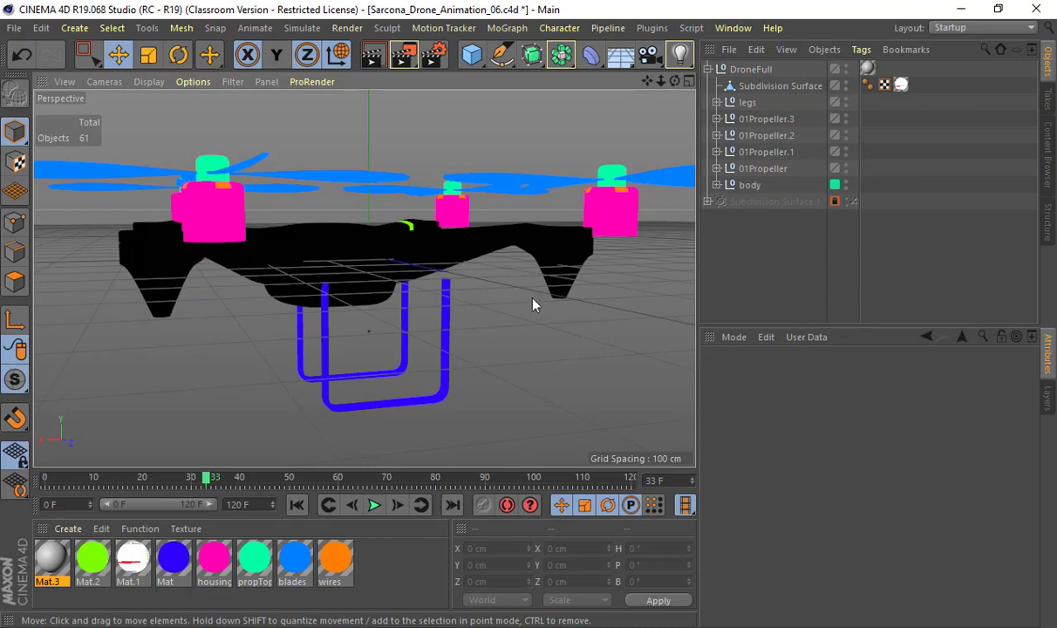
Undo assigning the new material to the DroneFull group.
{"action": "left_click_drag", "start_coordinate": [532, 298], "coordinate": [523, 407], "text": "alt"}
{"action": "key", "text": "ctrl+z"}
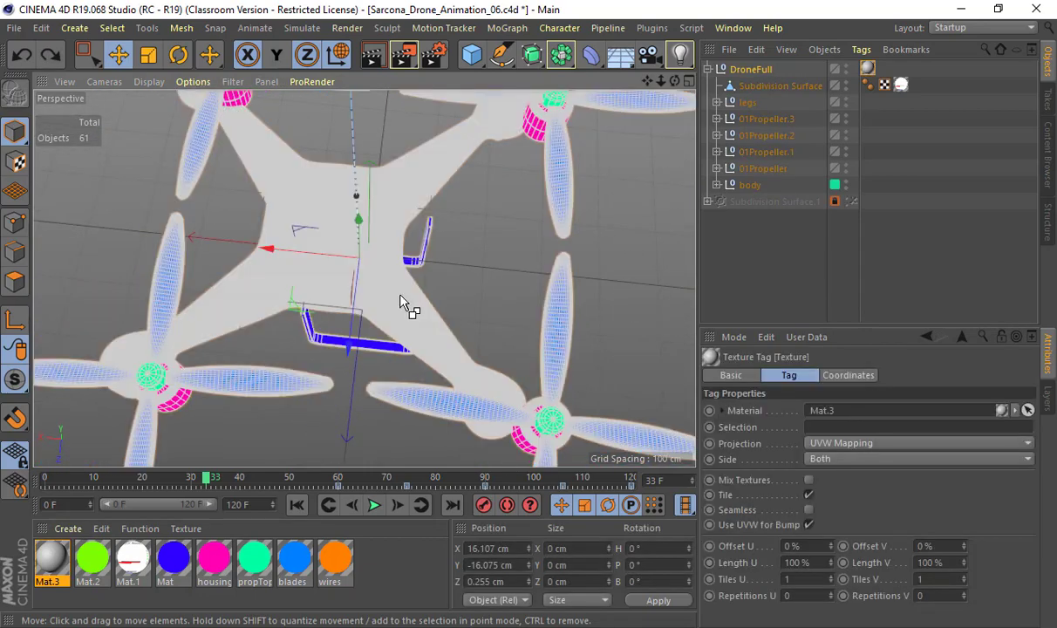
{"action": "key", "text": "ctrl+z"}
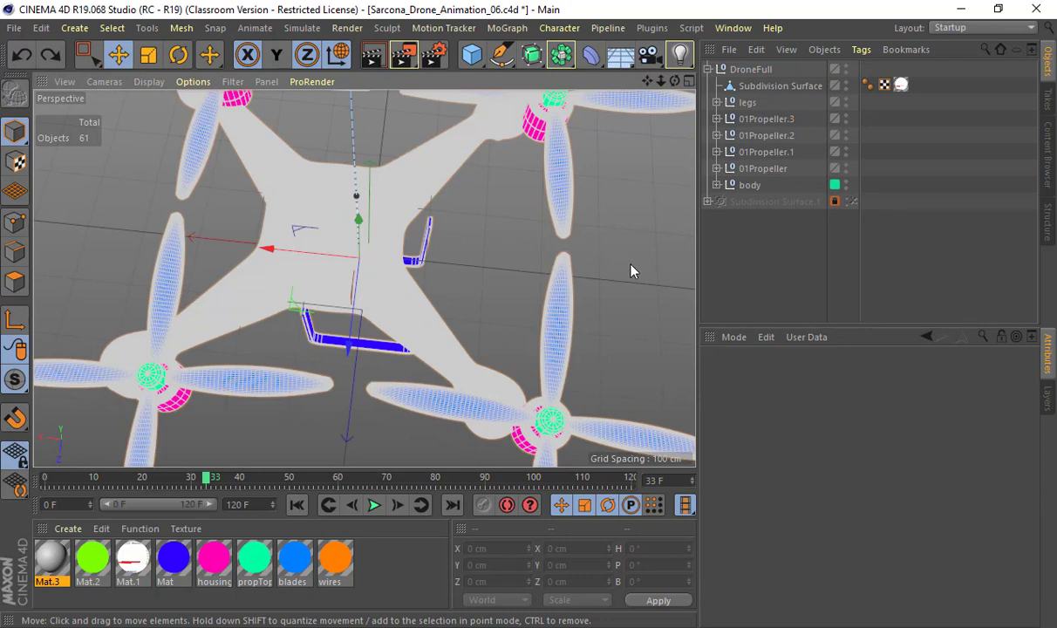
Set the position of the Subdivision Surface object in DroneFull to X 0, Y -5.7 and Z 0 cm, and deselect it.
{"action": "left_click", "coordinate": [755, 86]}
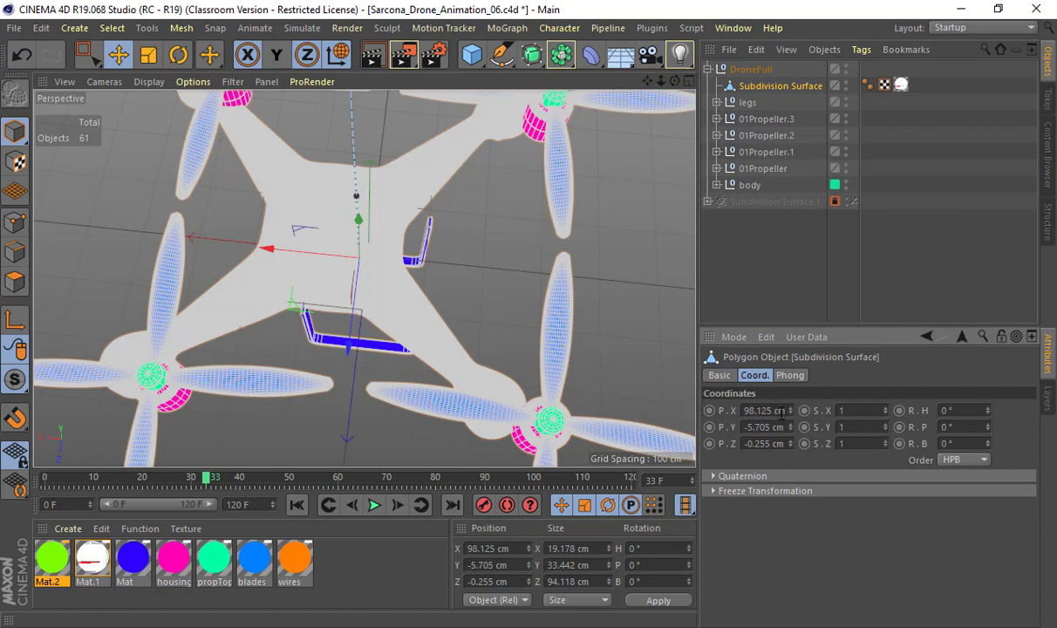
{"action": "left_click", "coordinate": [767, 410]}
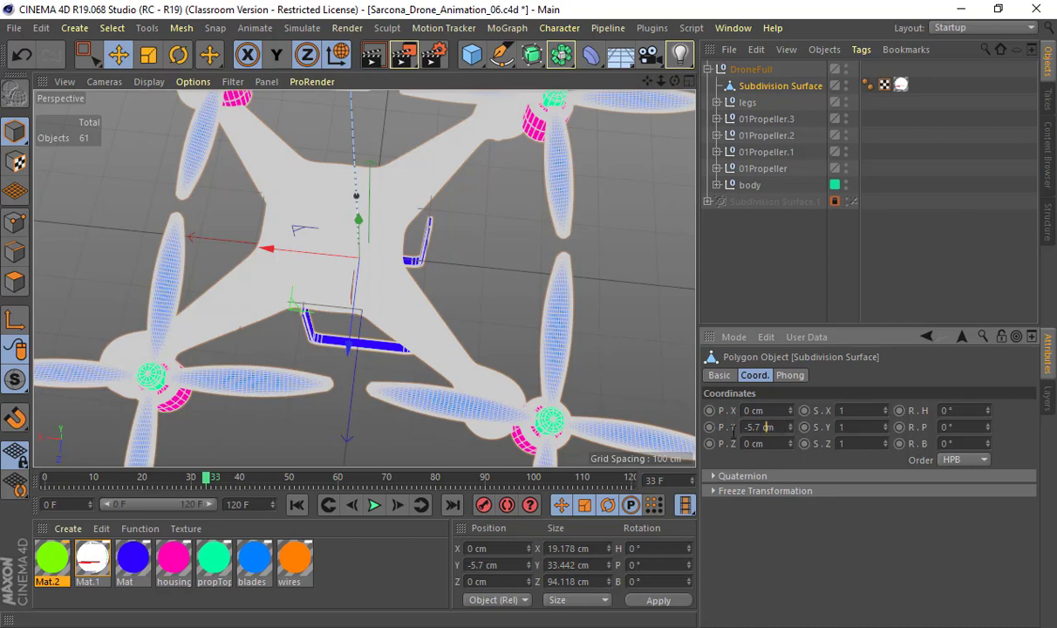
{"action": "left_click", "coordinate": [790, 272]}
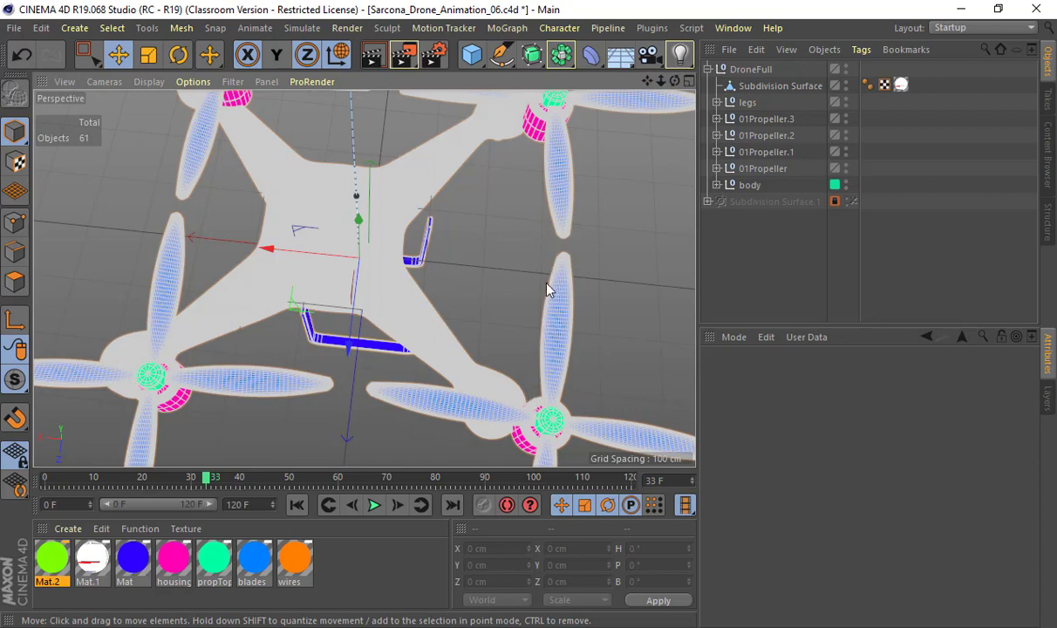
{"action": "left_click", "coordinate": [552, 404]}
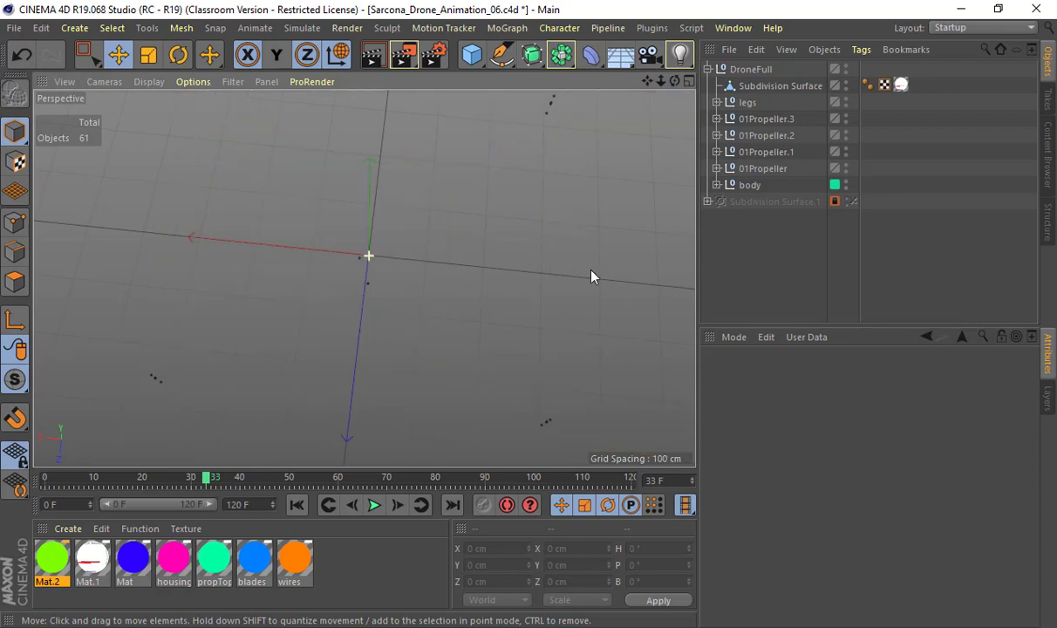
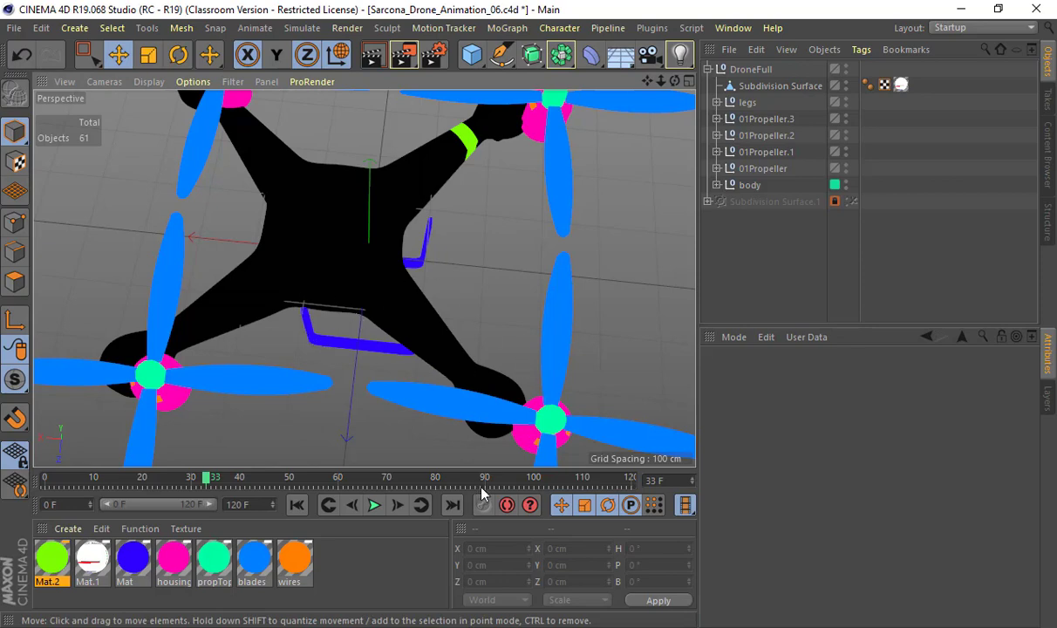
Switch to Chrome's drone camera image results and examine the DJI Phantom 3 Standard and orange Autel X-Star drones.
{"action": "key", "text": "alt+Tab"}
{"action": "key", "text": "Tab"}
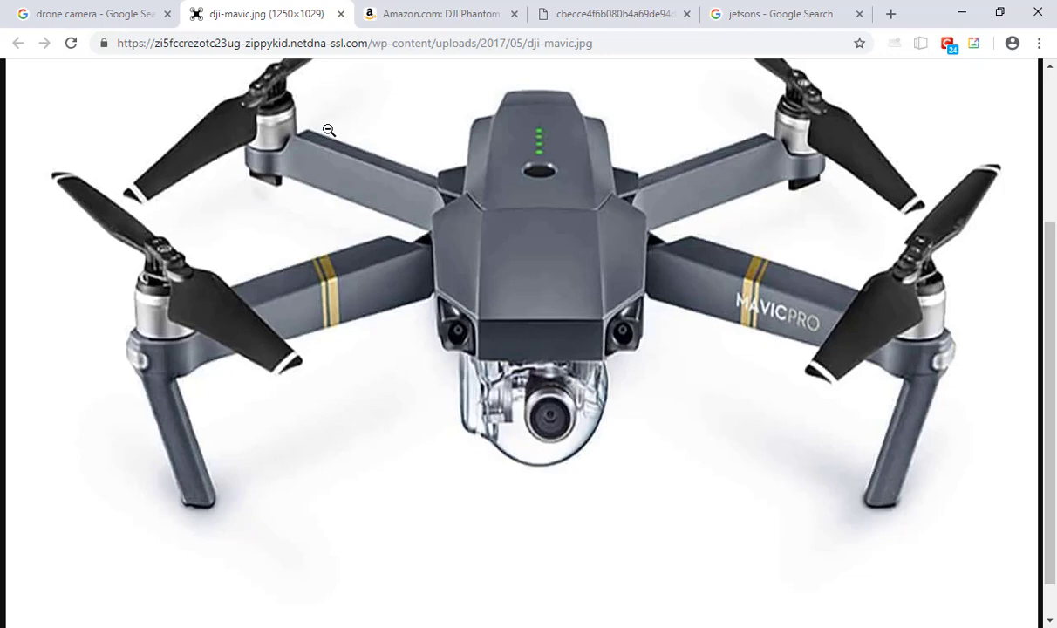
{"action": "left_click", "coordinate": [102, 18]}
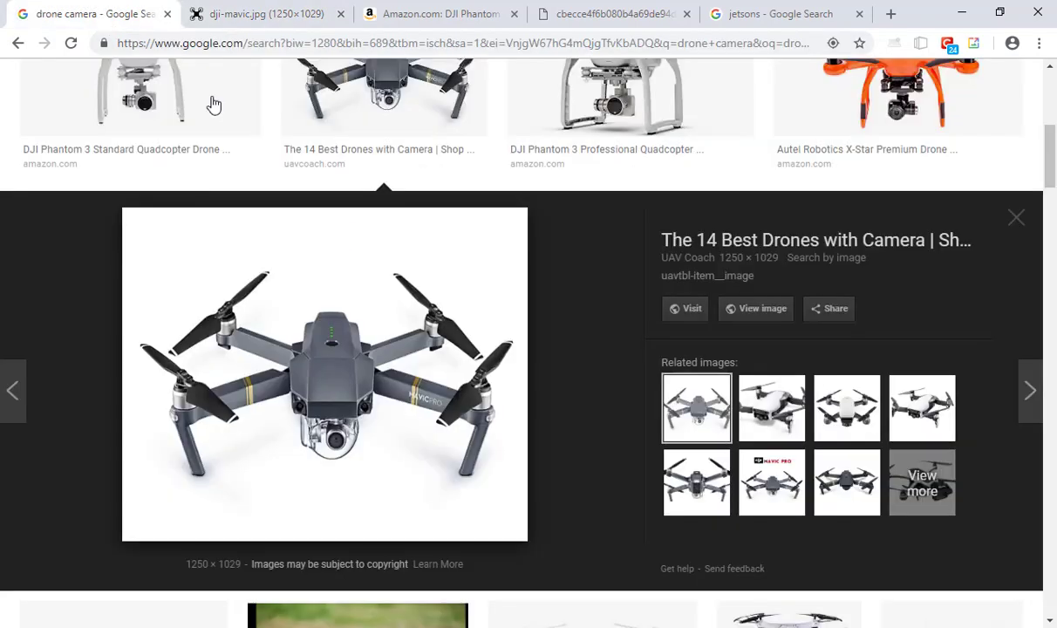
{"action": "left_click", "coordinate": [214, 105]}
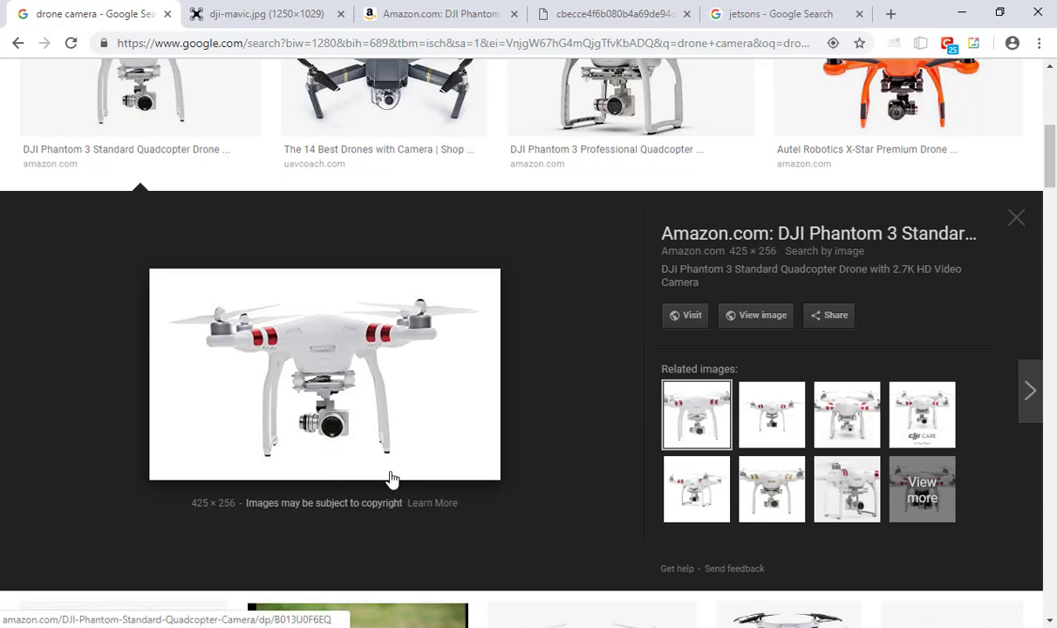
{"action": "scroll", "coordinate": [685, 204], "scroll_direction": "up", "scroll_amount": 2}
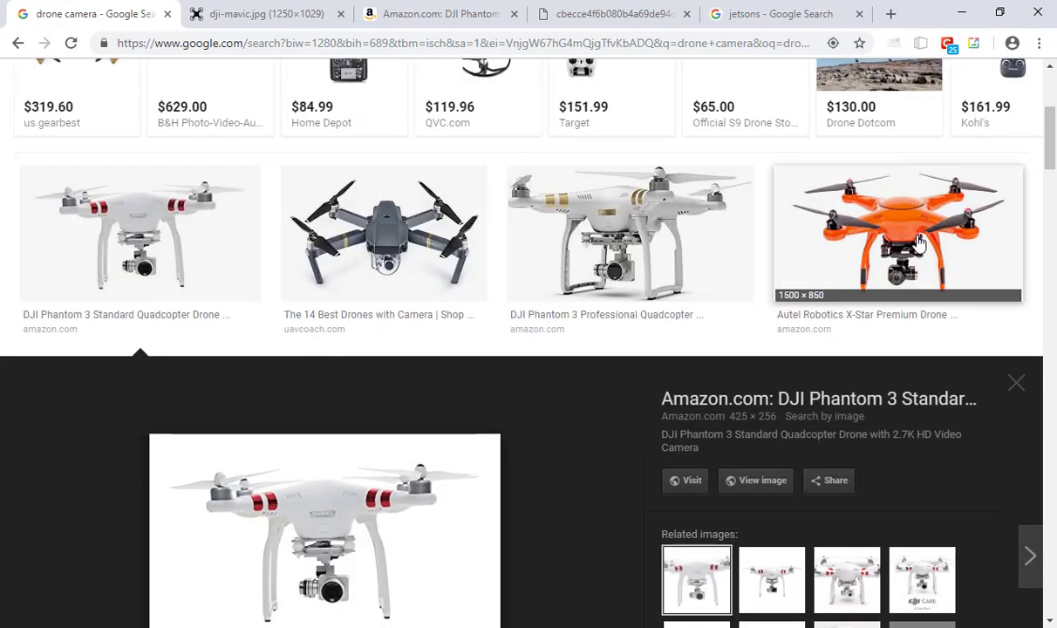
{"action": "left_click", "coordinate": [918, 244]}
Examine further drone references in the image results: the white drone with four splayed legs and the grey folding-arm drone.
{"action": "scroll", "coordinate": [419, 463], "scroll_direction": "down", "scroll_amount": 3}
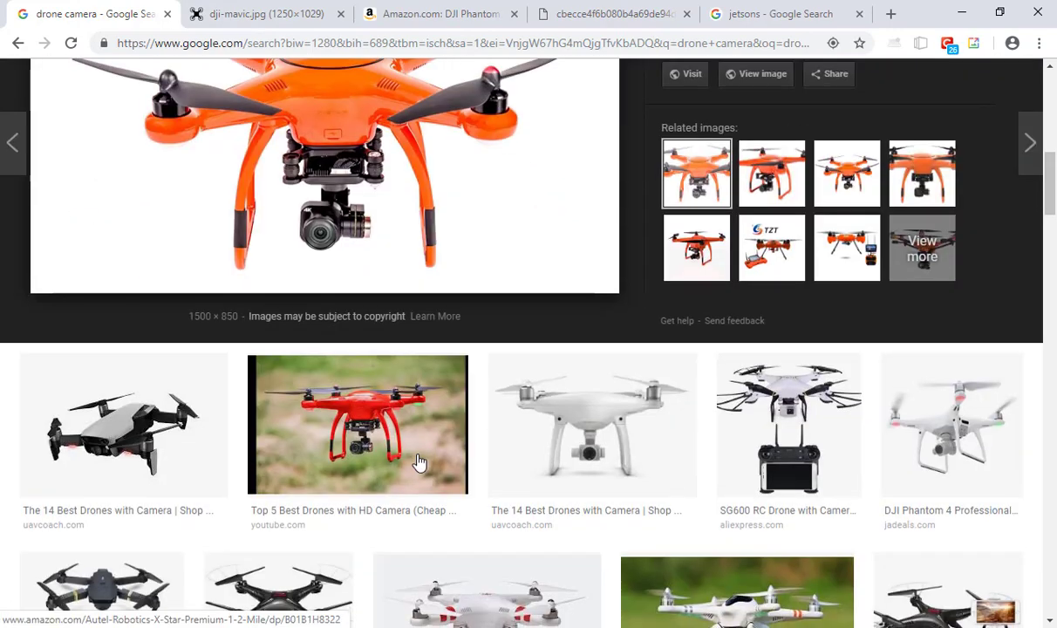
{"action": "scroll", "coordinate": [419, 463], "scroll_direction": "down", "scroll_amount": 2}
{"action": "scroll", "coordinate": [571, 444], "scroll_direction": "down", "scroll_amount": 1}
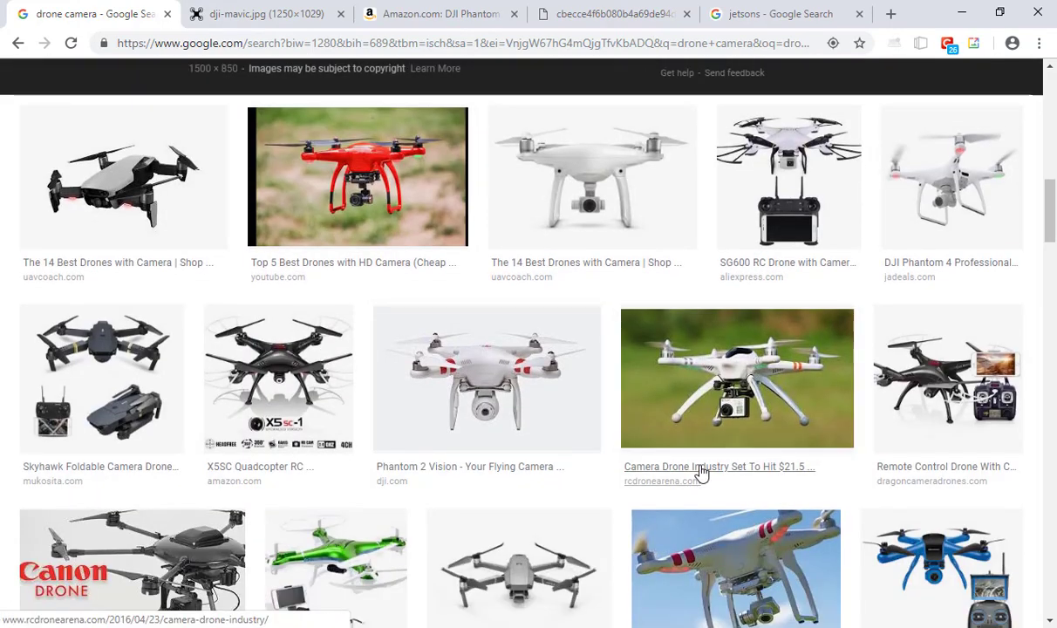
{"action": "left_click", "coordinate": [702, 436]}
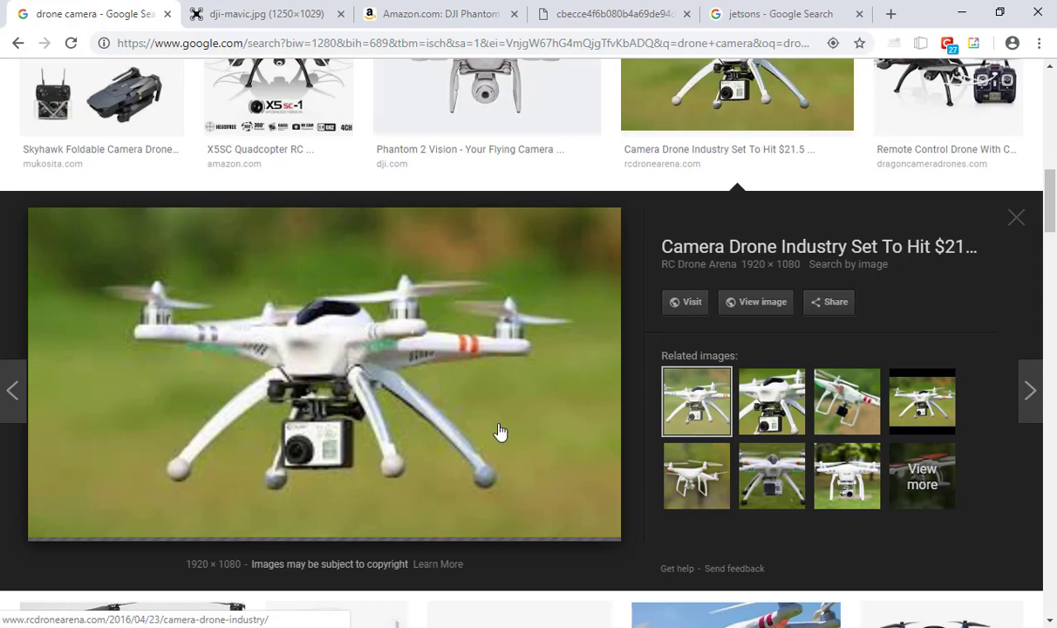
{"action": "scroll", "coordinate": [517, 420], "scroll_direction": "down", "scroll_amount": 3}
{"action": "left_click", "coordinate": [543, 372]}
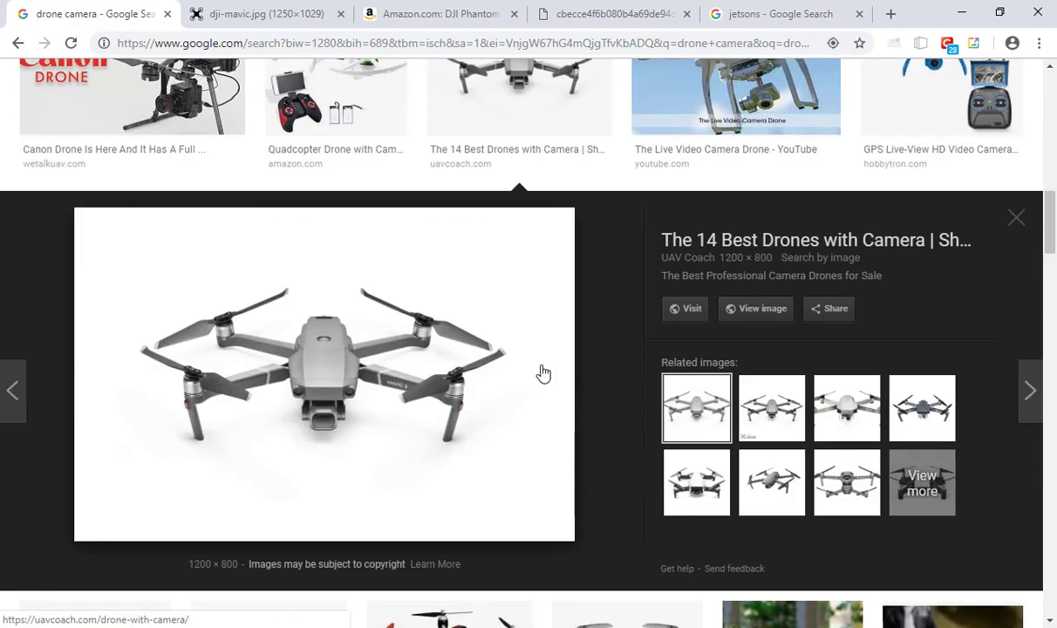
Browse the image results around the grey folding-arm drone and examine RC Drone Arena's white drone with ball-tipped legs again.
{"action": "scroll", "coordinate": [542, 373], "scroll_direction": "down", "scroll_amount": 3}
{"action": "scroll", "coordinate": [515, 357], "scroll_direction": "down", "scroll_amount": 3}
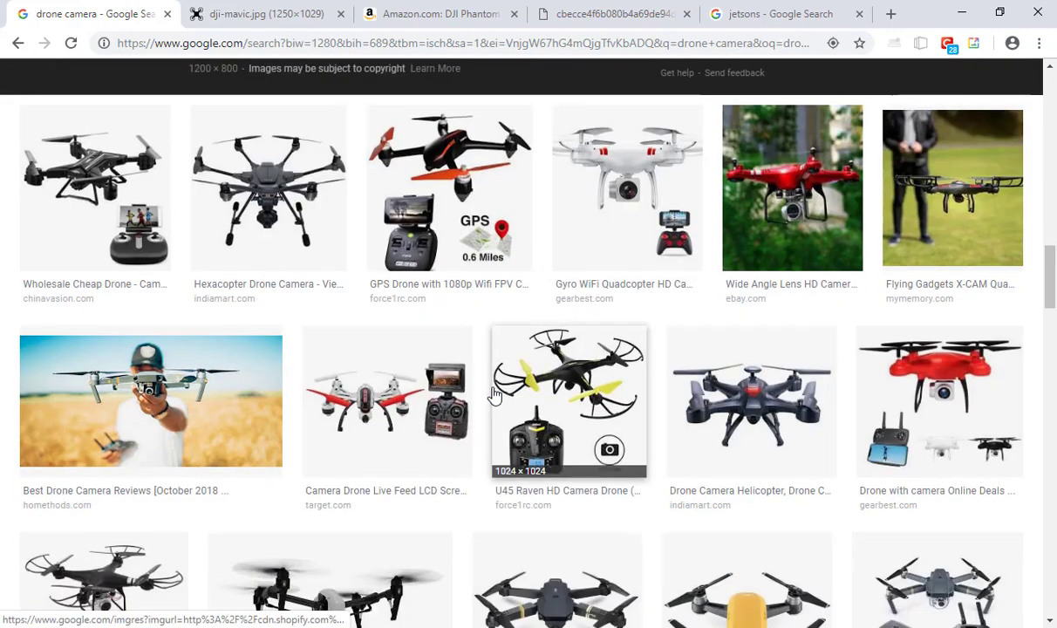
{"action": "scroll", "coordinate": [494, 393], "scroll_direction": "up", "scroll_amount": 4}
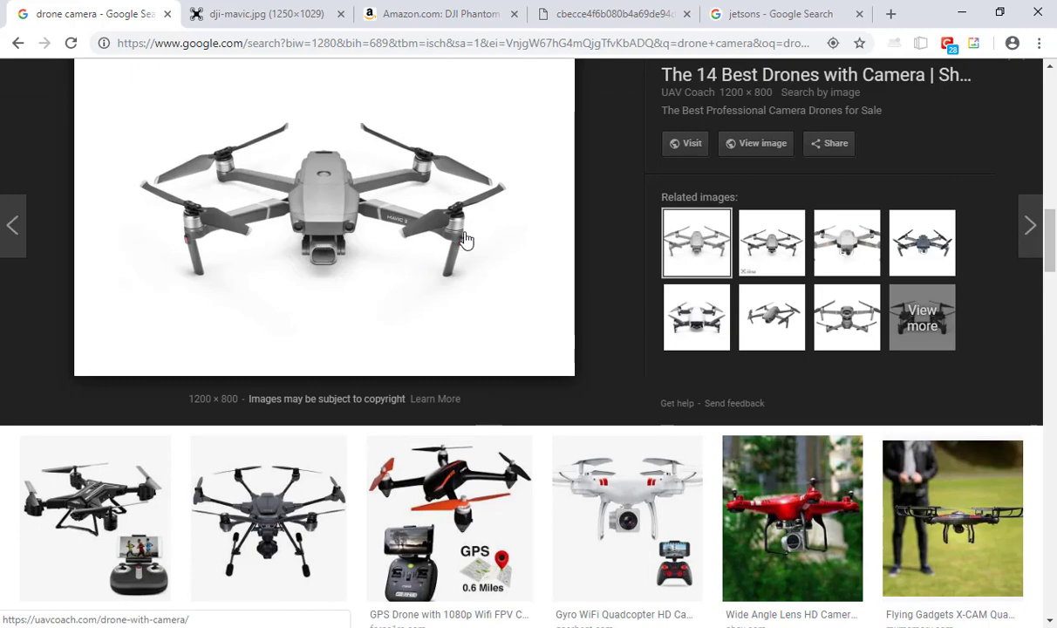
{"action": "scroll", "coordinate": [543, 295], "scroll_direction": "up", "scroll_amount": 3}
{"action": "scroll", "coordinate": [700, 356], "scroll_direction": "up", "scroll_amount": 1}
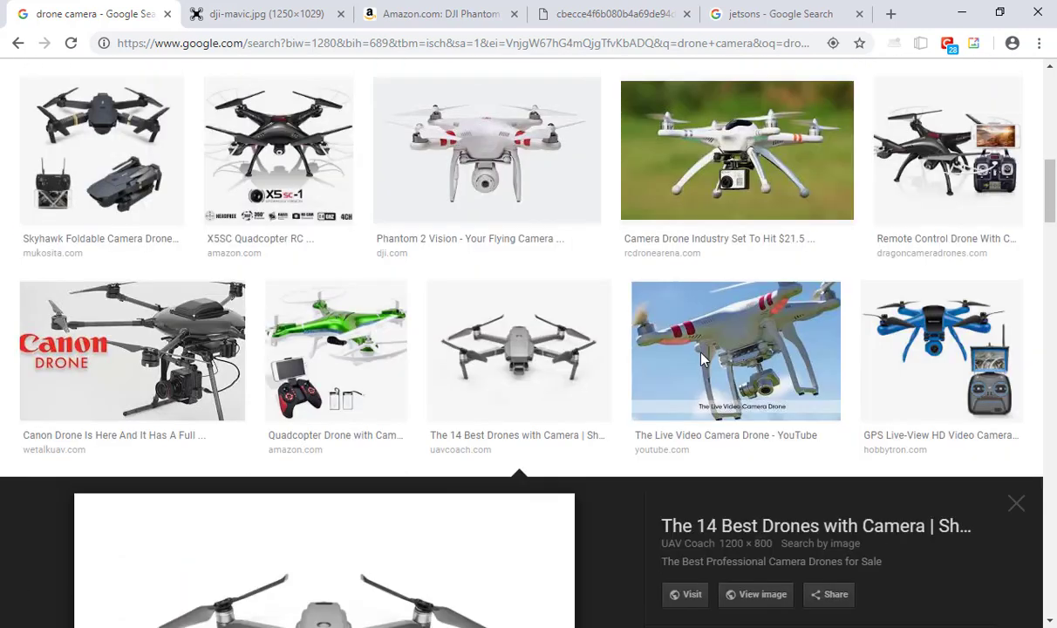
{"action": "scroll", "coordinate": [702, 360], "scroll_direction": "up", "scroll_amount": 2}
{"action": "left_click", "coordinate": [717, 290]}
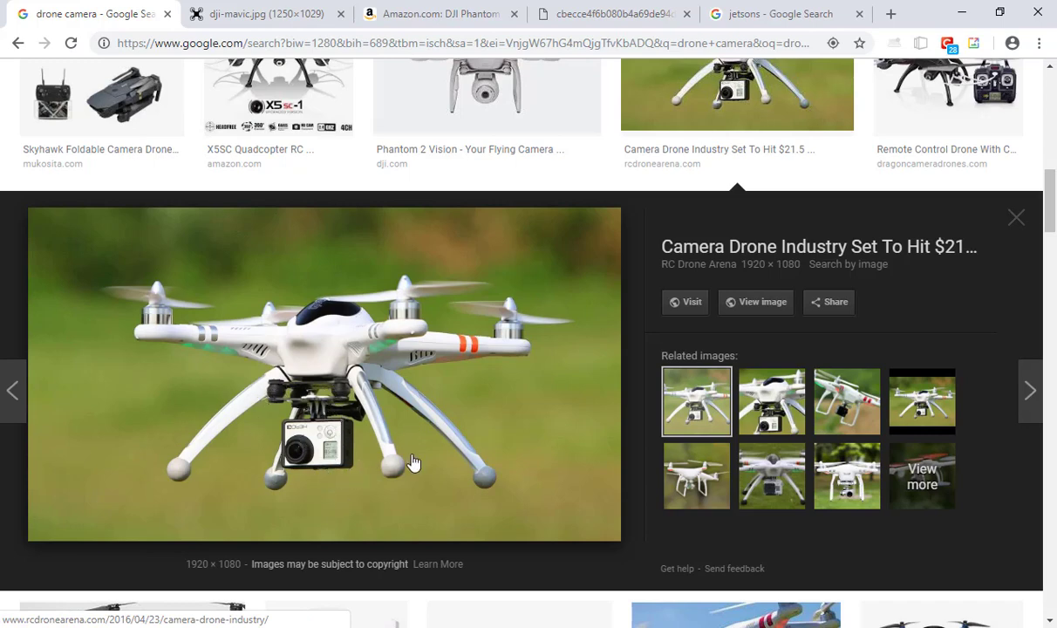
Examine the black Inguity HD Camera Drone and the tiny red-and-white camera drone held in a palm.
{"action": "scroll", "coordinate": [413, 462], "scroll_direction": "down", "scroll_amount": 5}
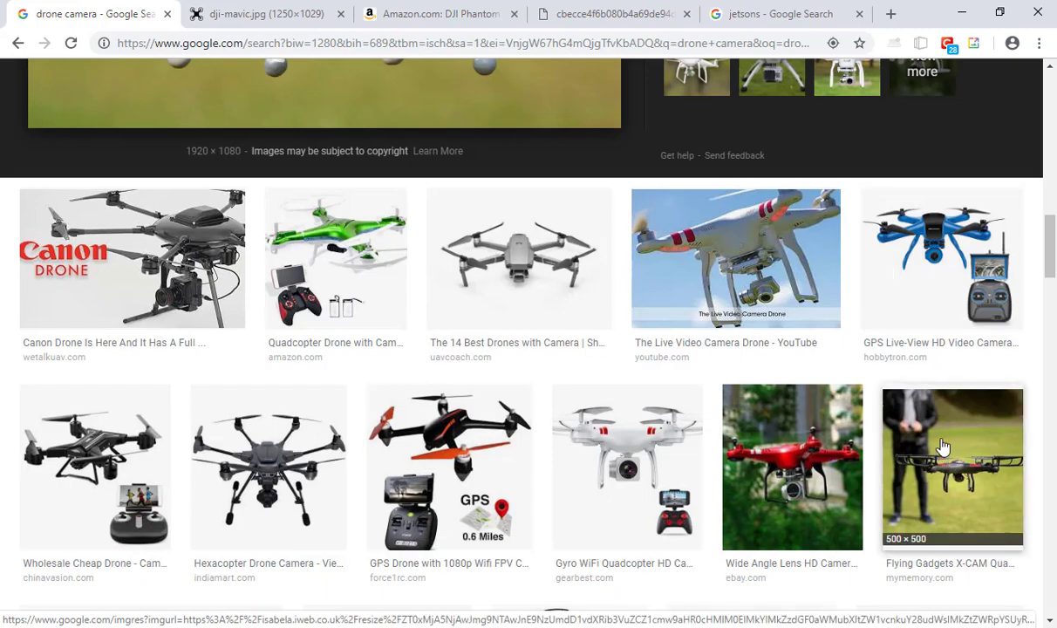
{"action": "scroll", "coordinate": [601, 503], "scroll_direction": "down", "scroll_amount": 3}
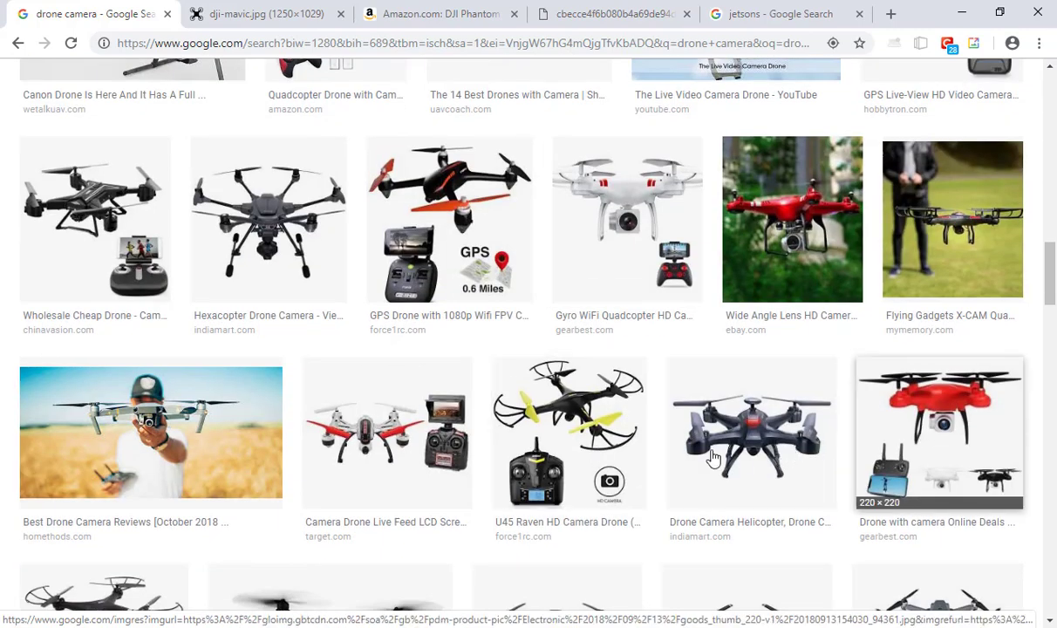
{"action": "scroll", "coordinate": [468, 465], "scroll_direction": "down", "scroll_amount": 4}
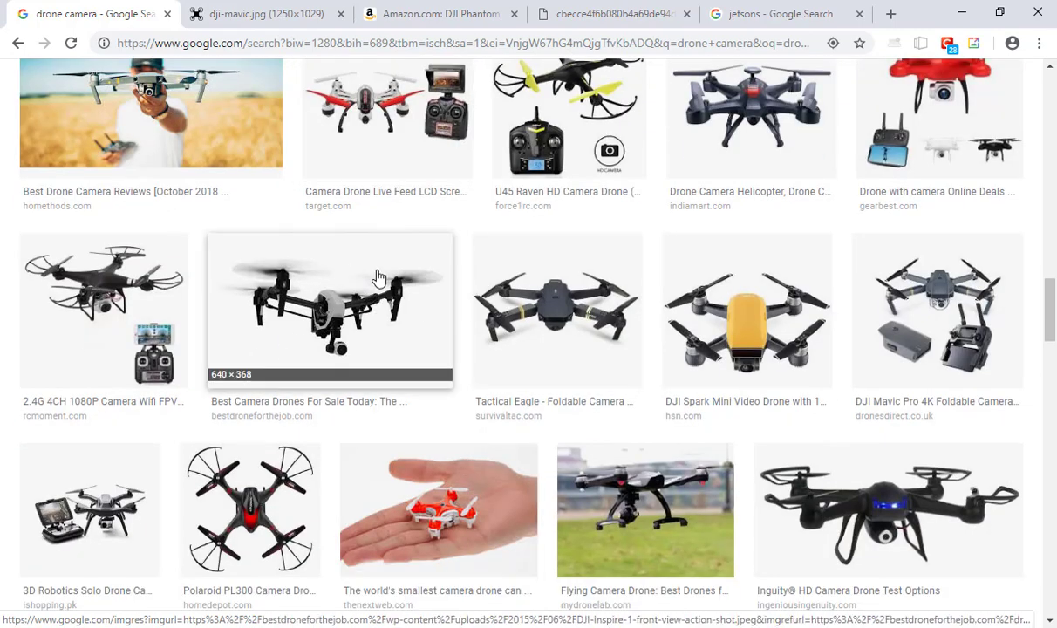
{"action": "scroll", "coordinate": [859, 405], "scroll_direction": "down", "scroll_amount": 1}
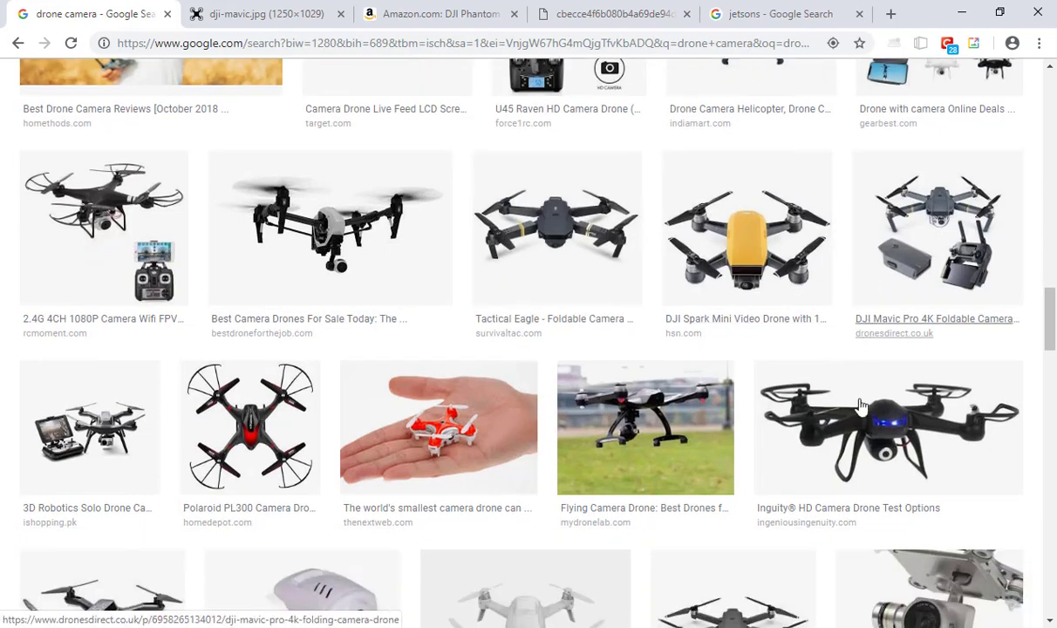
{"action": "left_click", "coordinate": [859, 405]}
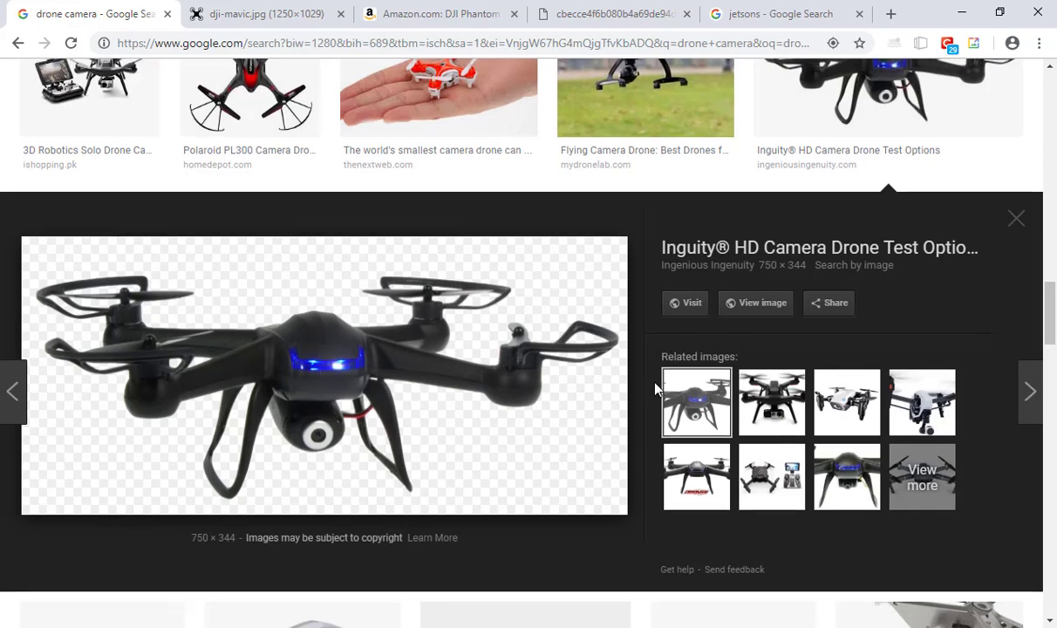
{"action": "scroll", "coordinate": [628, 366], "scroll_direction": "up", "scroll_amount": 1}
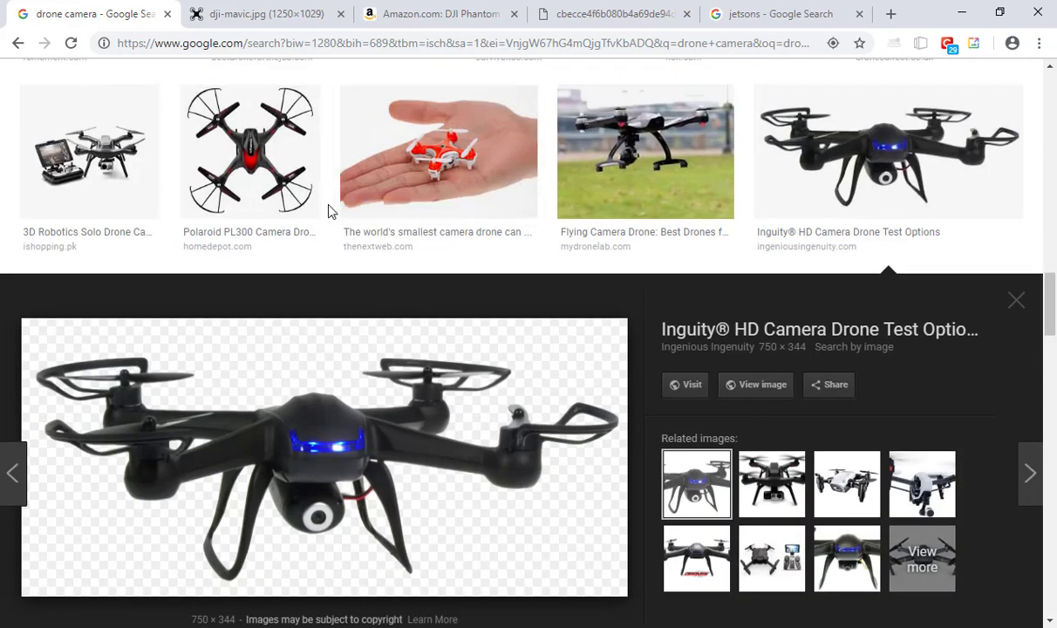
{"action": "left_click", "coordinate": [447, 161]}
Examine the black U818A HD+ Camera Drone with ring propeller guards and the white DJI Mavic Air in the image results.
{"action": "scroll", "coordinate": [430, 391], "scroll_direction": "down", "scroll_amount": 6}
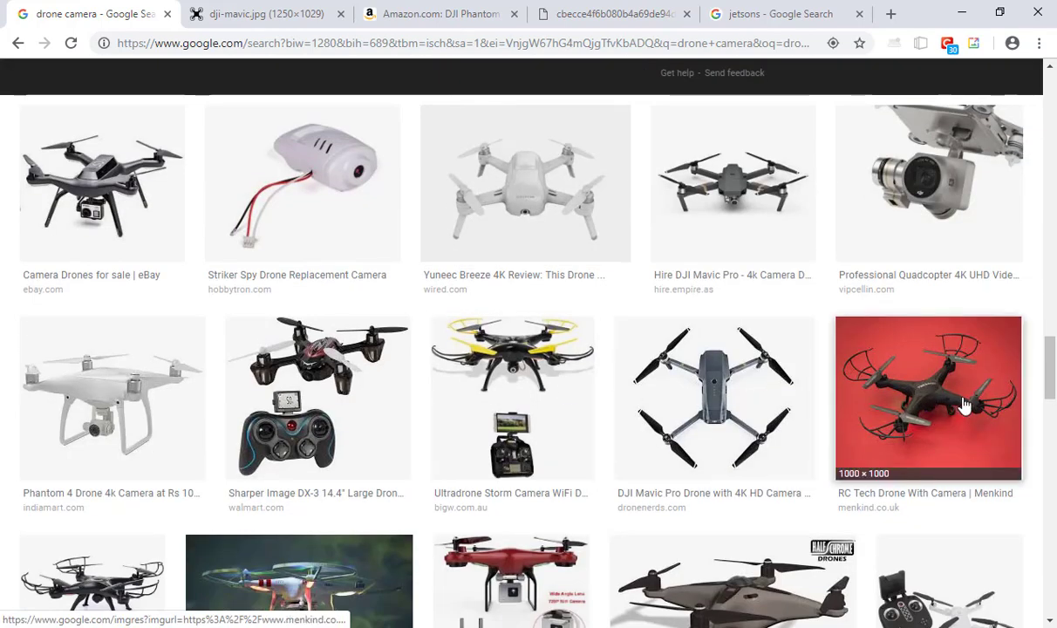
{"action": "scroll", "coordinate": [949, 401], "scroll_direction": "down", "scroll_amount": 5}
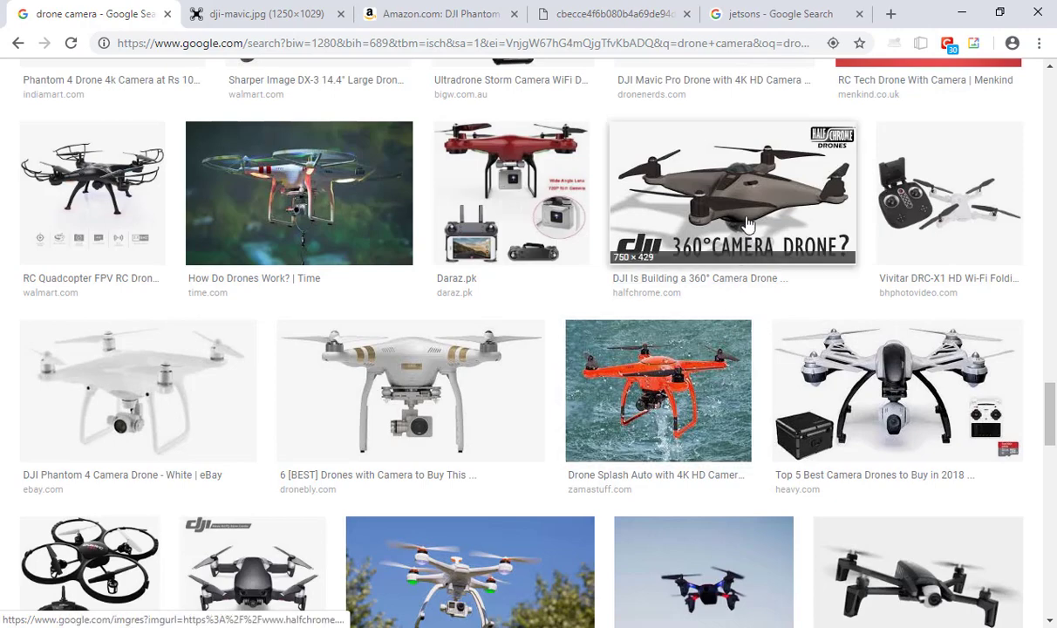
{"action": "scroll", "coordinate": [231, 291], "scroll_direction": "down", "scroll_amount": 3}
{"action": "left_click", "coordinate": [109, 297]}
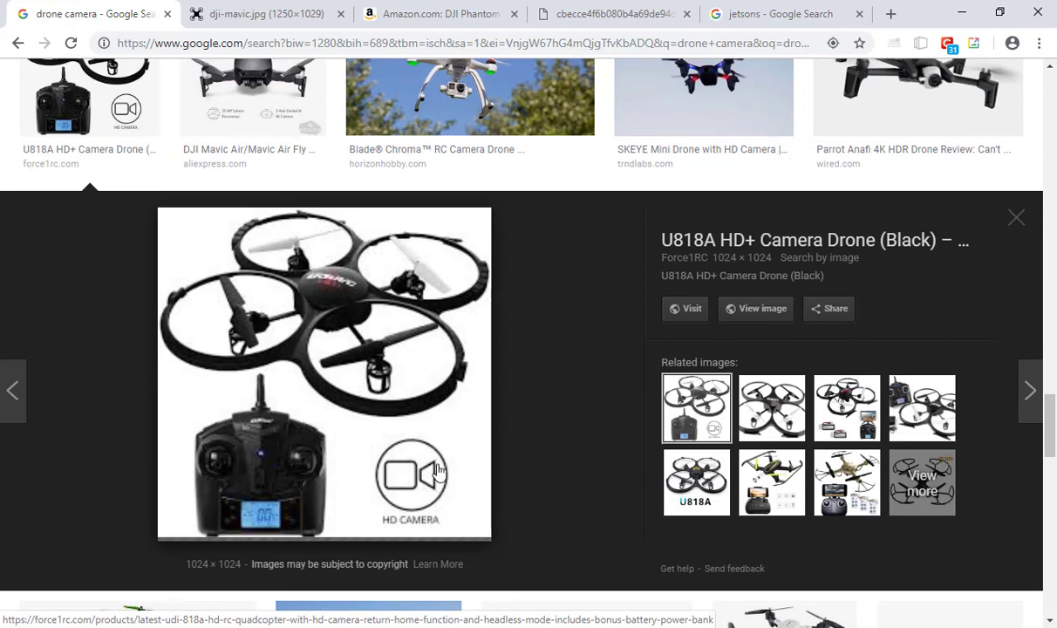
{"action": "scroll", "coordinate": [440, 453], "scroll_direction": "down", "scroll_amount": 3}
{"action": "scroll", "coordinate": [600, 431], "scroll_direction": "down", "scroll_amount": 4}
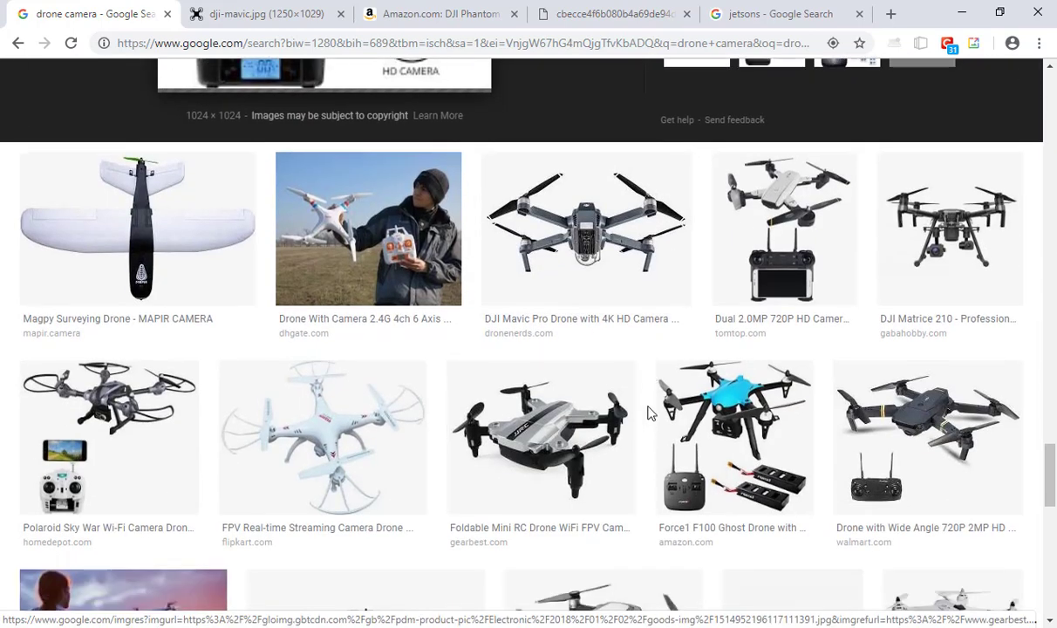
{"action": "scroll", "coordinate": [398, 344], "scroll_direction": "down", "scroll_amount": 4}
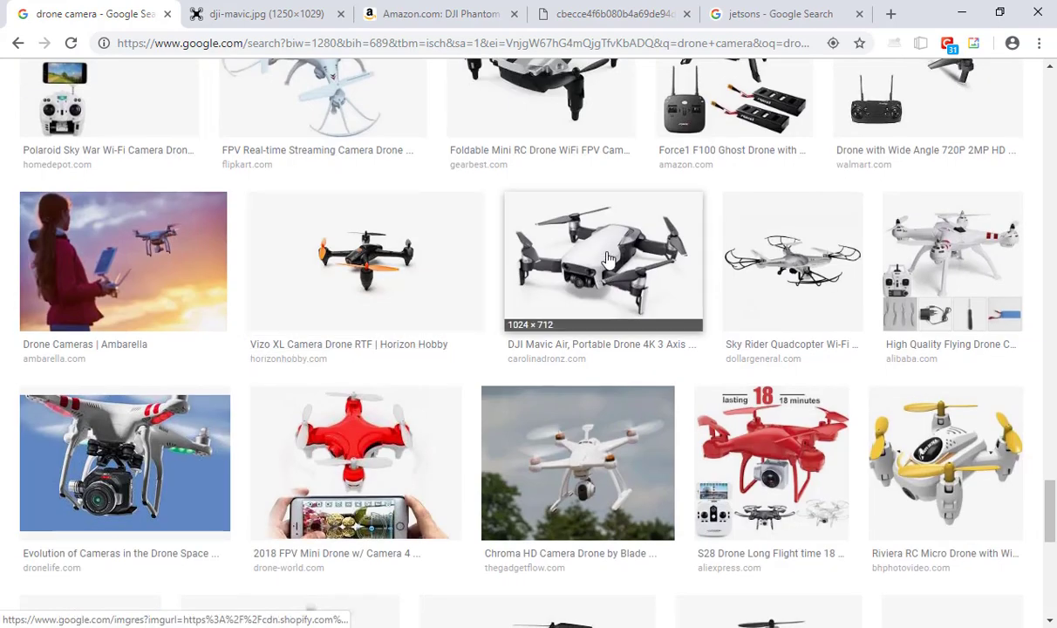
{"action": "left_click", "coordinate": [601, 314]}
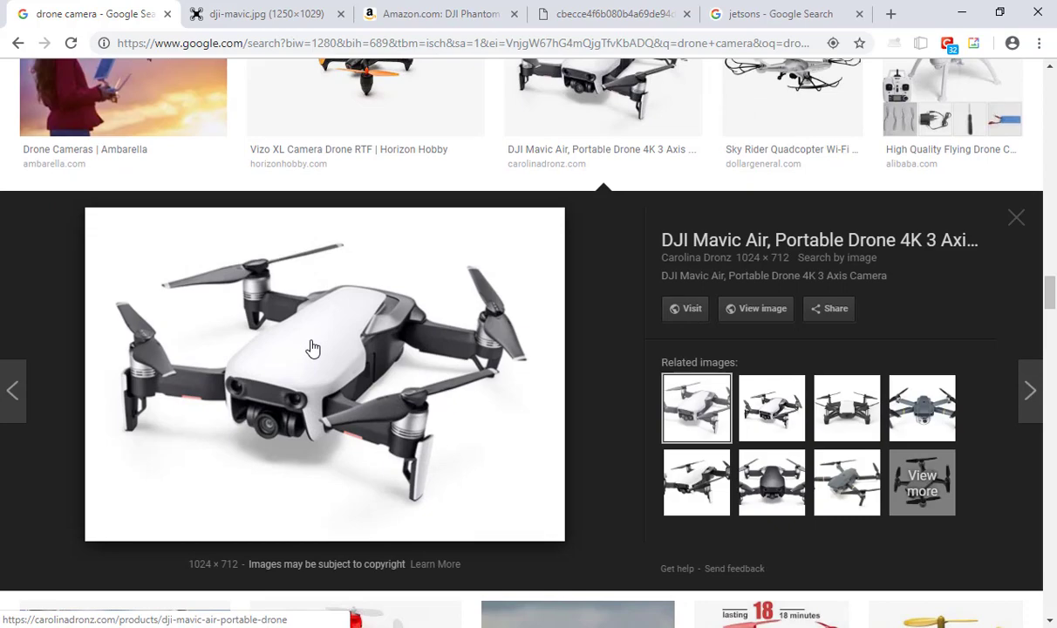
Examine two small drone references: the red 2018 FPV Mini Drone and the silver-and-white mini drone held between fingers.
{"action": "scroll", "coordinate": [330, 342], "scroll_direction": "down", "scroll_amount": 3}
{"action": "scroll", "coordinate": [366, 336], "scroll_direction": "down", "scroll_amount": 1}
{"action": "left_click", "coordinate": [386, 334]}
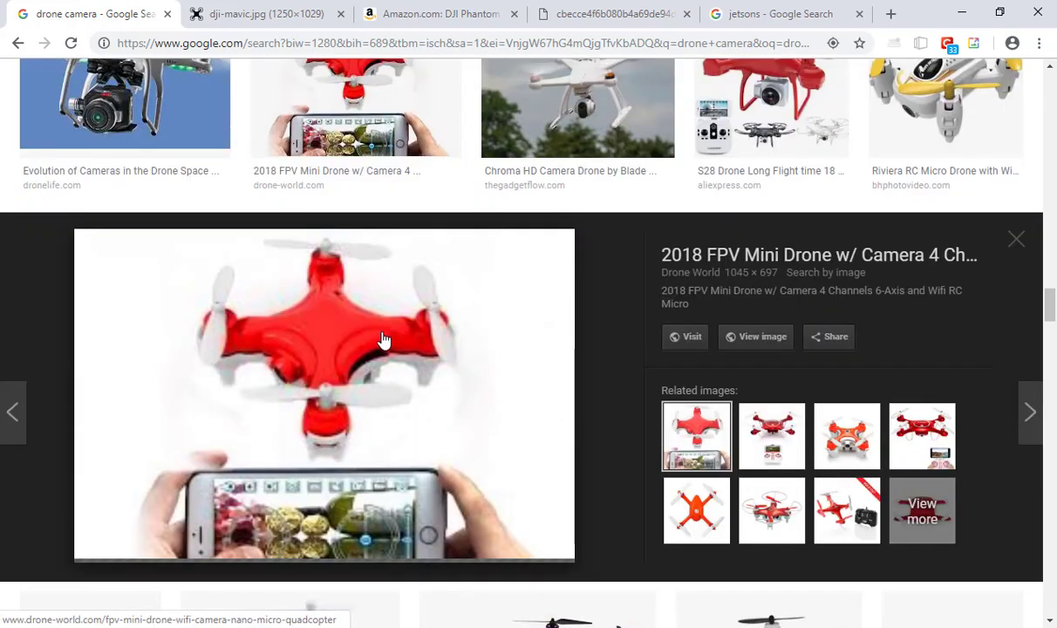
{"action": "scroll", "coordinate": [381, 372], "scroll_direction": "down", "scroll_amount": 4}
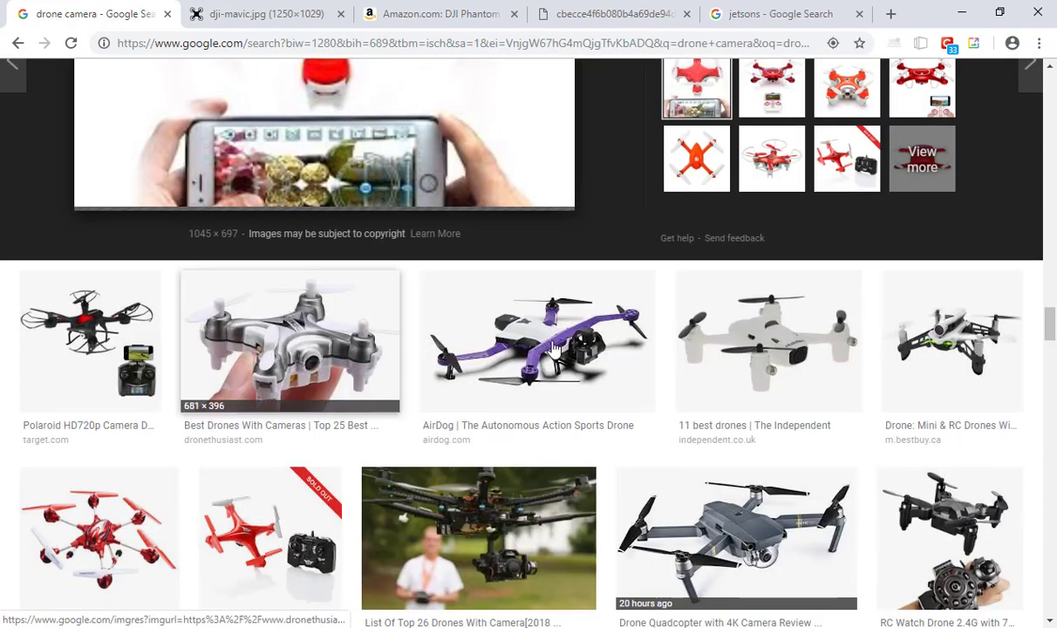
{"action": "left_click", "coordinate": [272, 301]}
{"action": "scroll", "coordinate": [318, 396], "scroll_direction": "down", "scroll_amount": 3}
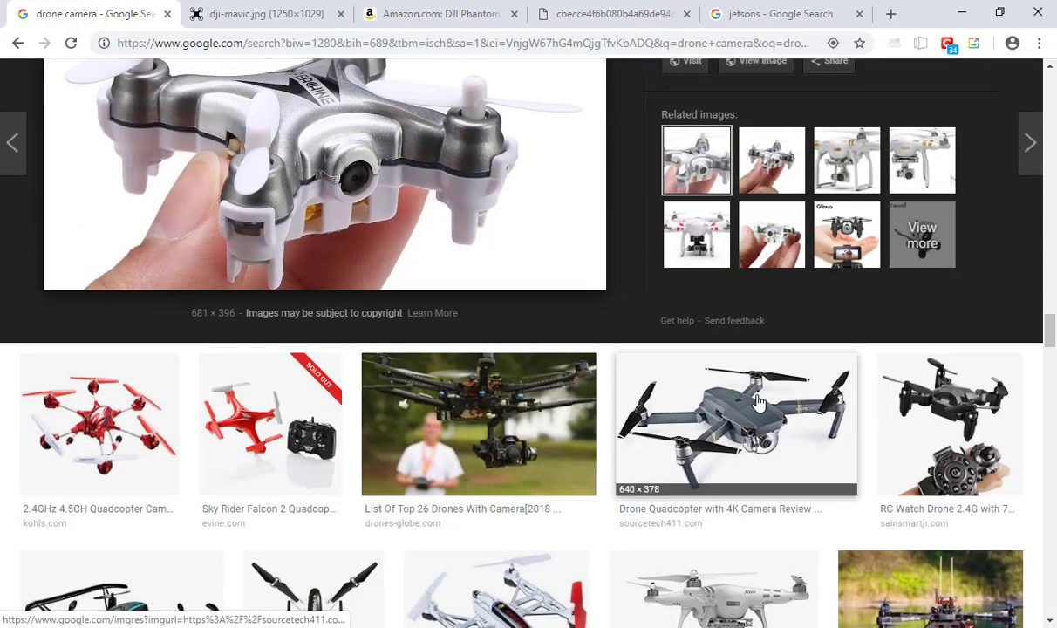
Examine the grey DJI Mavic Pro 2 quadcopter and the white Phantom 3 Professional, and browse the results below them.
{"action": "left_click", "coordinate": [714, 377]}
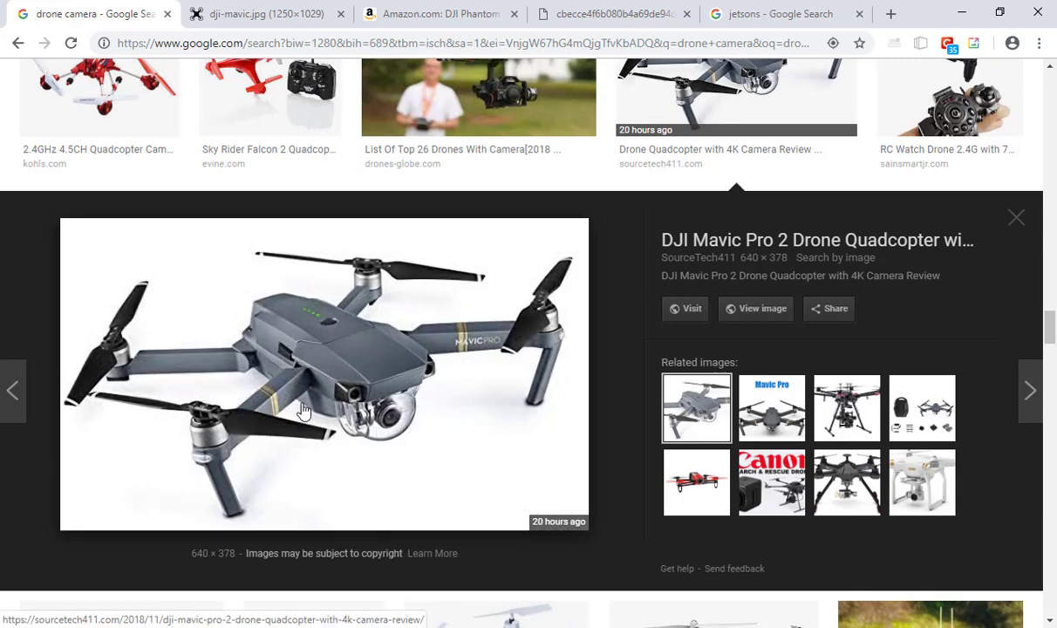
{"action": "scroll", "coordinate": [467, 384], "scroll_direction": "down", "scroll_amount": 1}
{"action": "scroll", "coordinate": [470, 388], "scroll_direction": "down", "scroll_amount": 6}
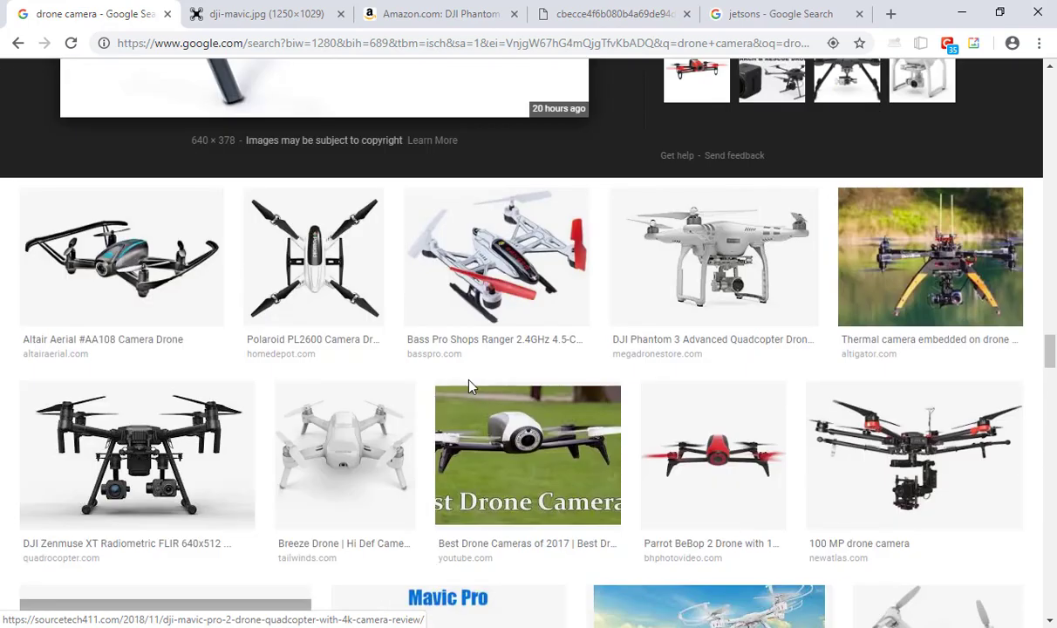
{"action": "scroll", "coordinate": [475, 385], "scroll_direction": "down", "scroll_amount": 3}
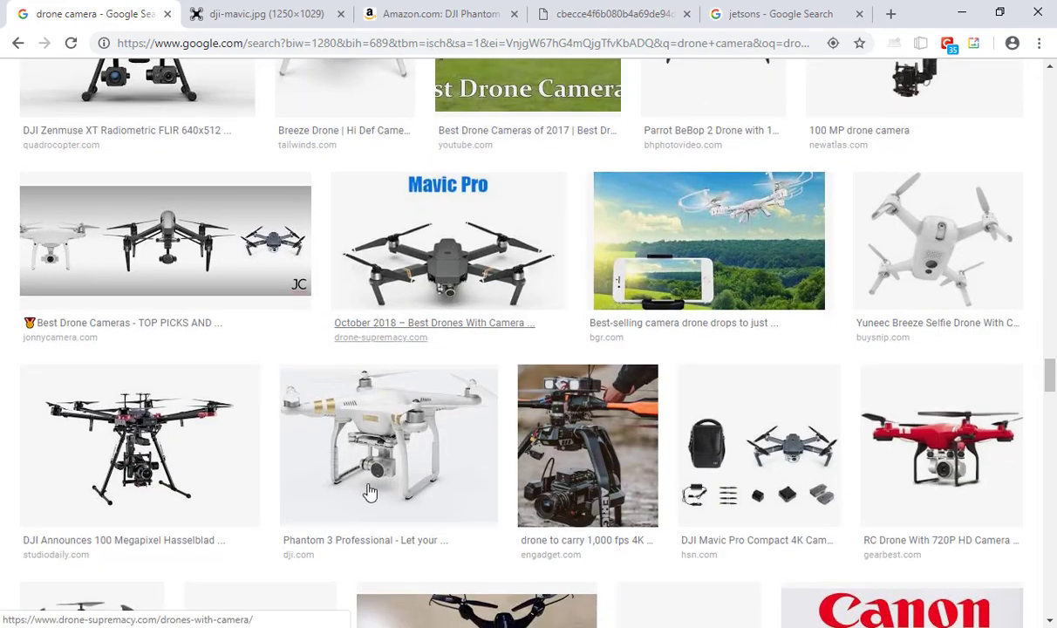
{"action": "left_click", "coordinate": [386, 410]}
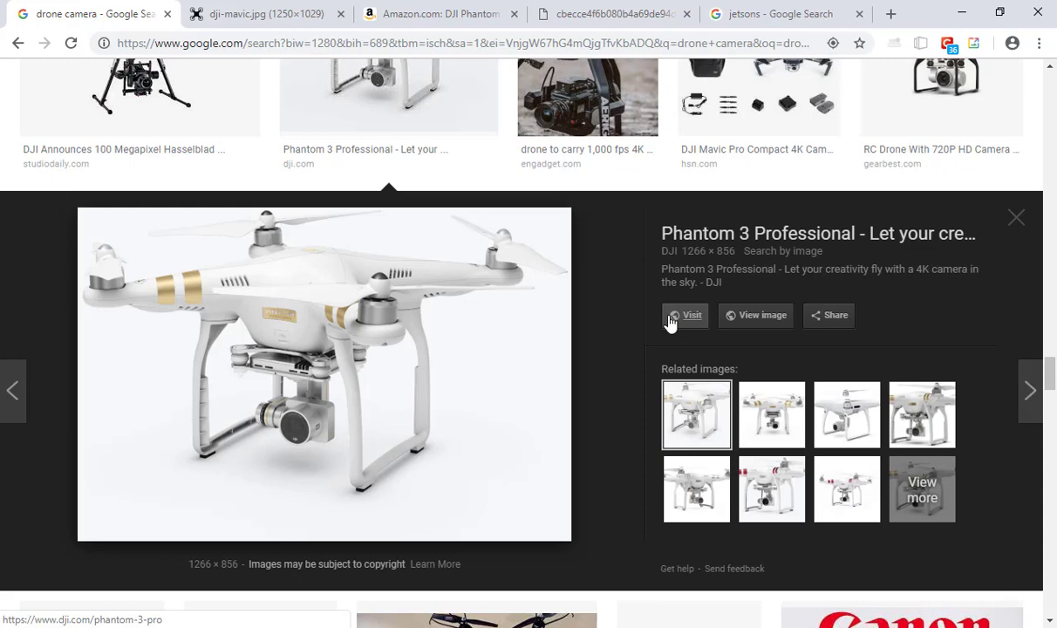
{"action": "scroll", "coordinate": [669, 321], "scroll_direction": "down", "scroll_amount": 5}
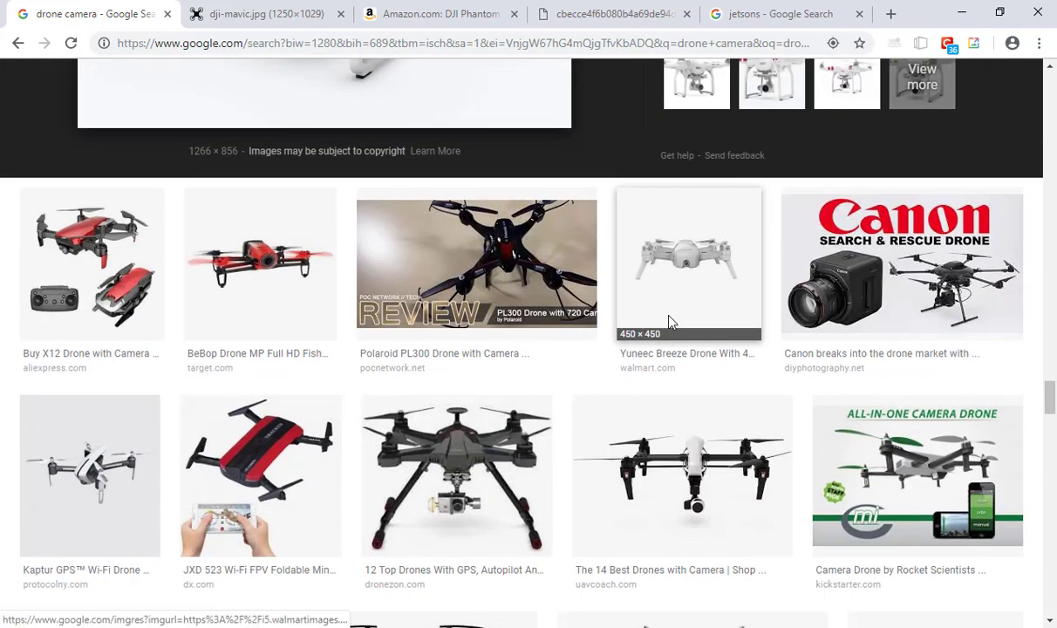